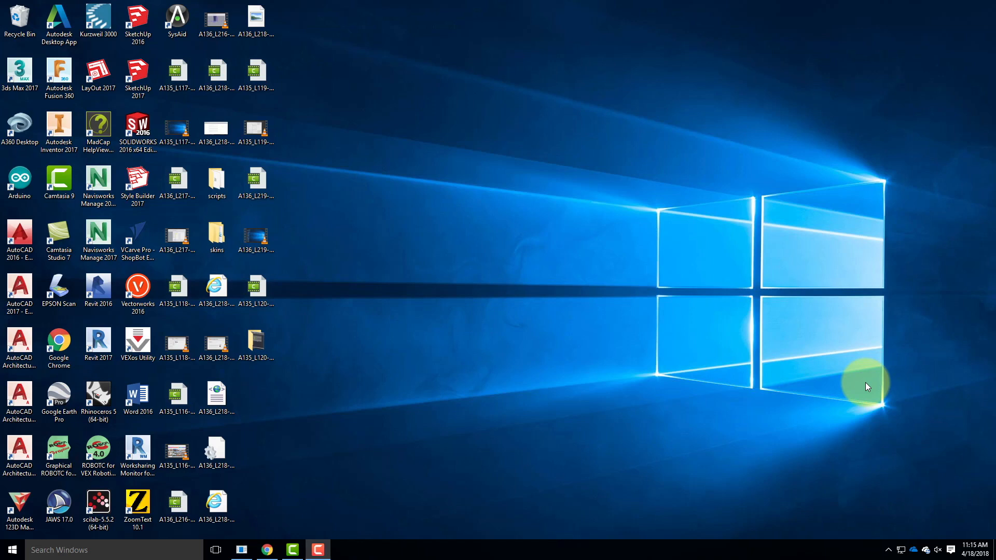
- Switch to Chrome, download the sample night environment SampleNightScene.3dm from the Exercise 220 page, and open it in Rhino
click(265, 552)
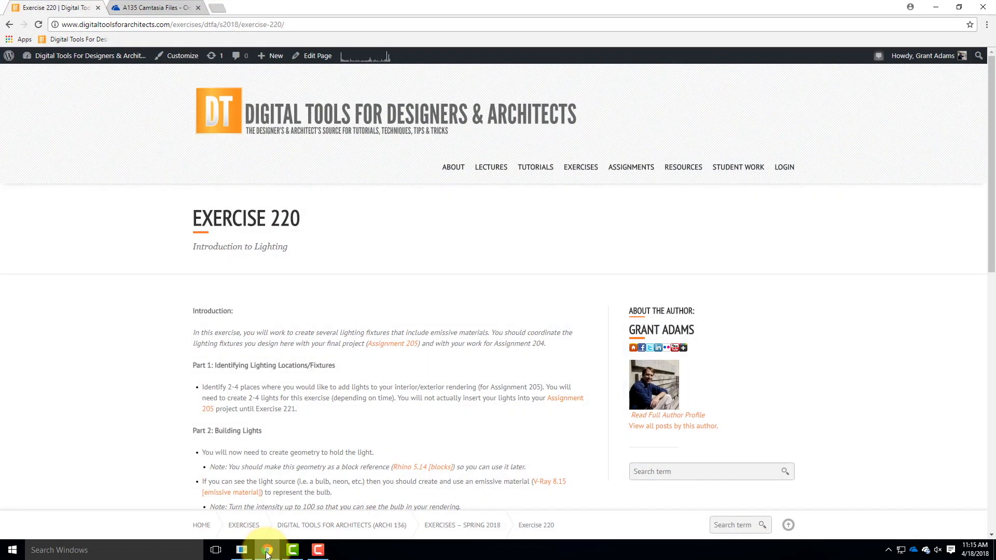
scroll(282, 257, down, 7)
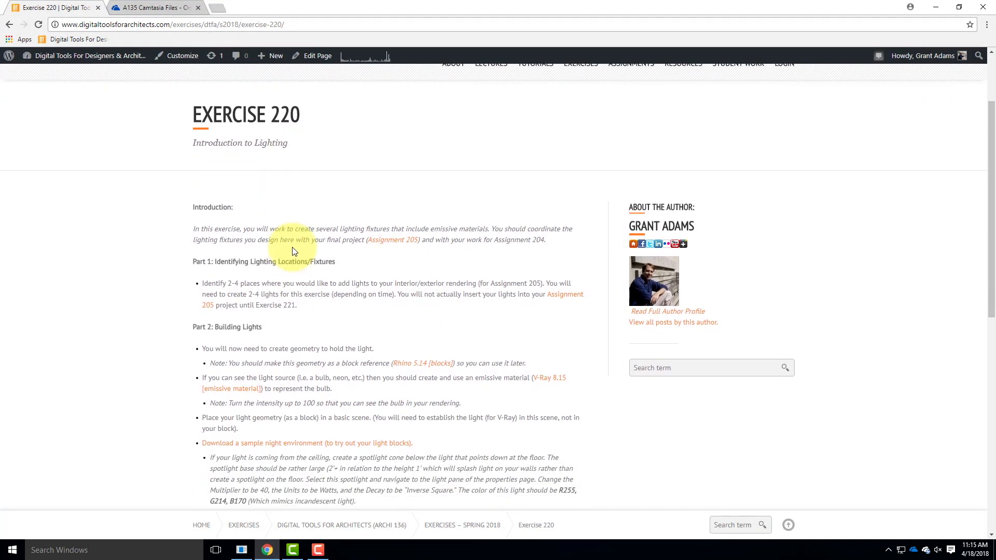
scroll(309, 248, down, 4)
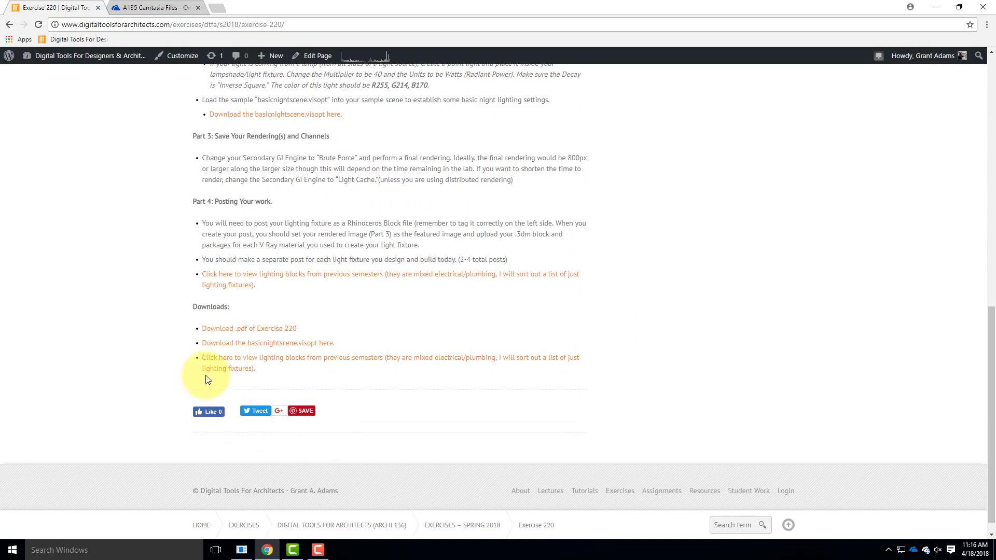
scroll(438, 388, up, 4)
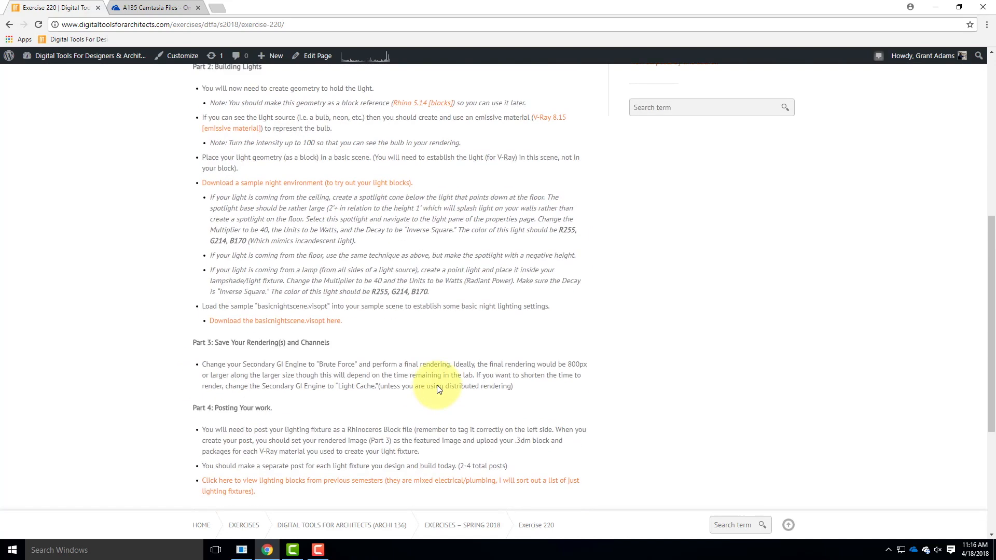
scroll(441, 388, up, 1)
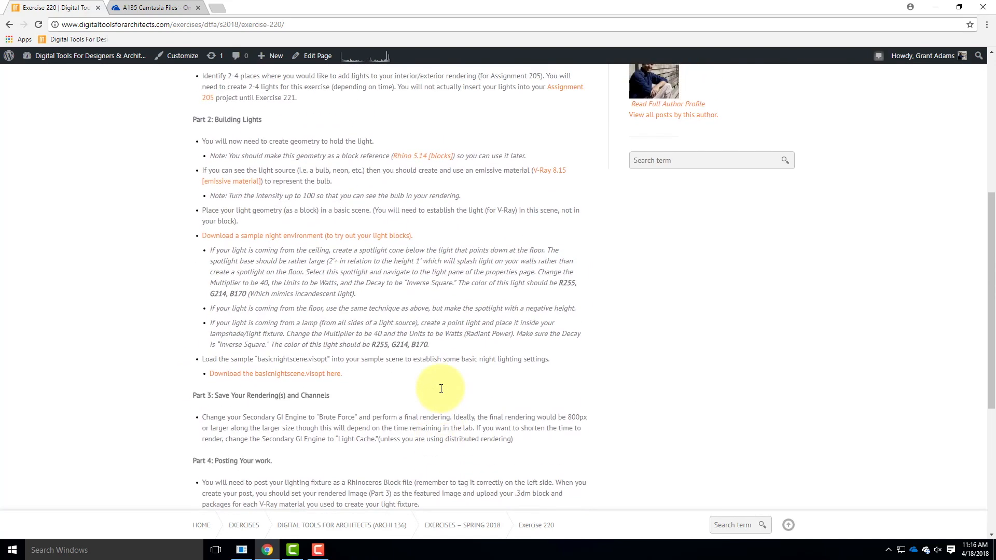
click(239, 242)
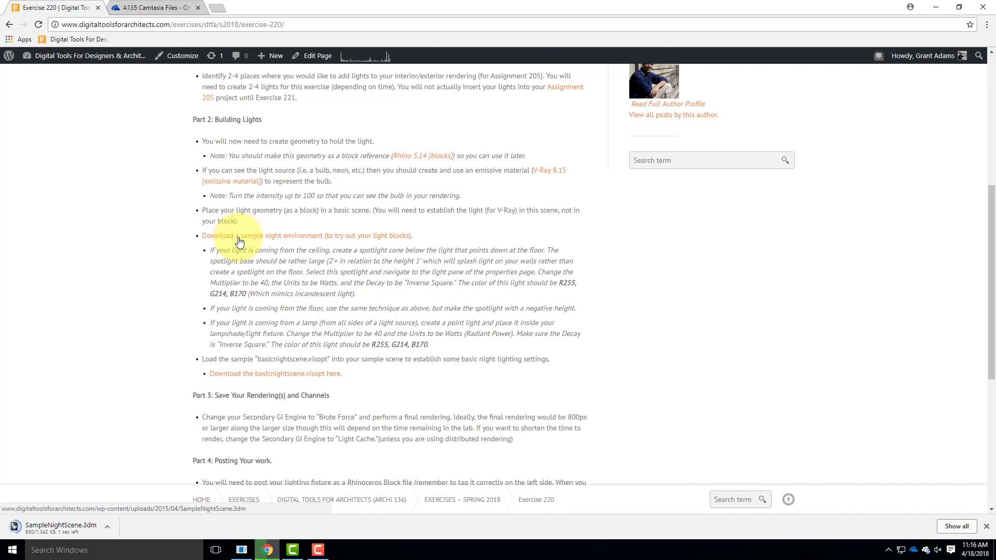
click(92, 522)
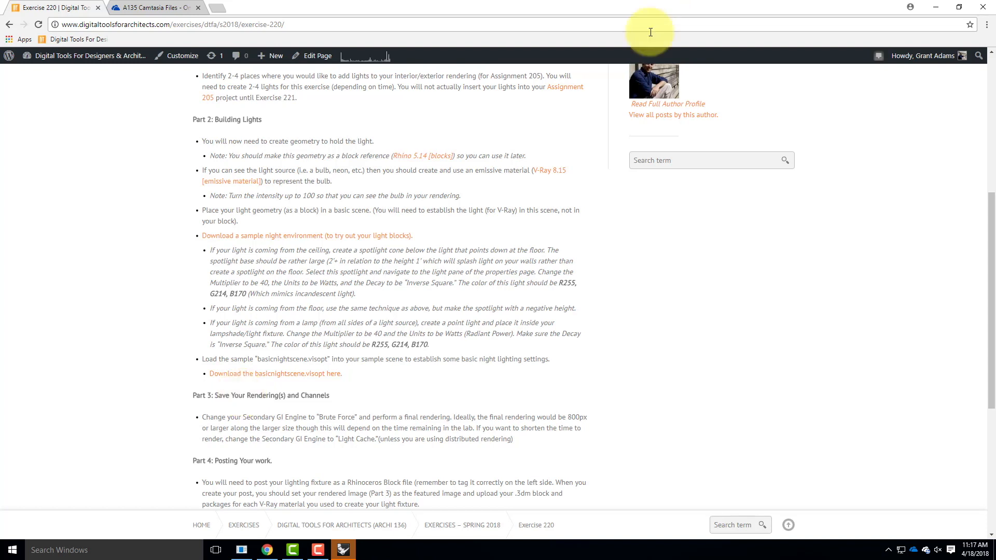
- Start a second Rhino session with a new file from the Large Objects - Inches template, dismissing the V-Ray session prompt
click(937, 7)
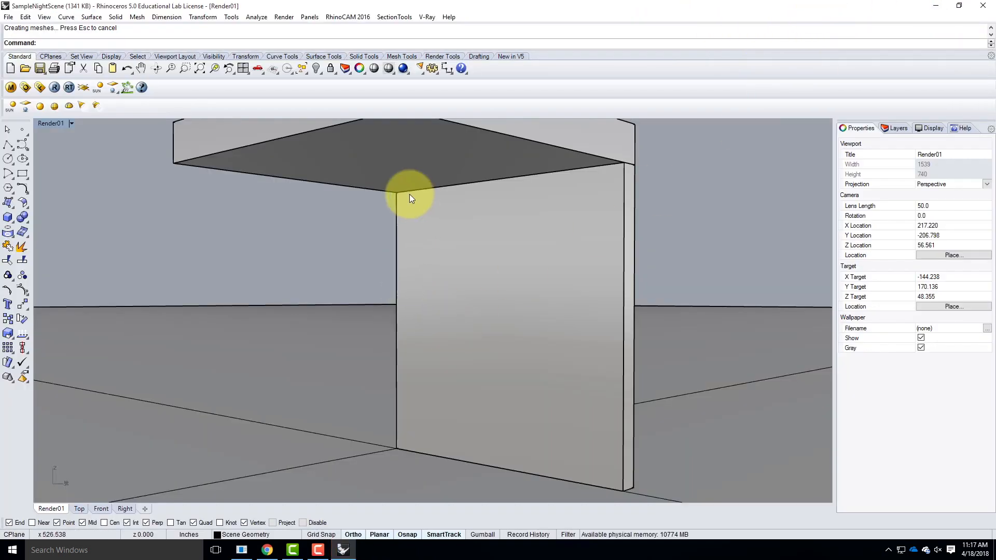
click(936, 6)
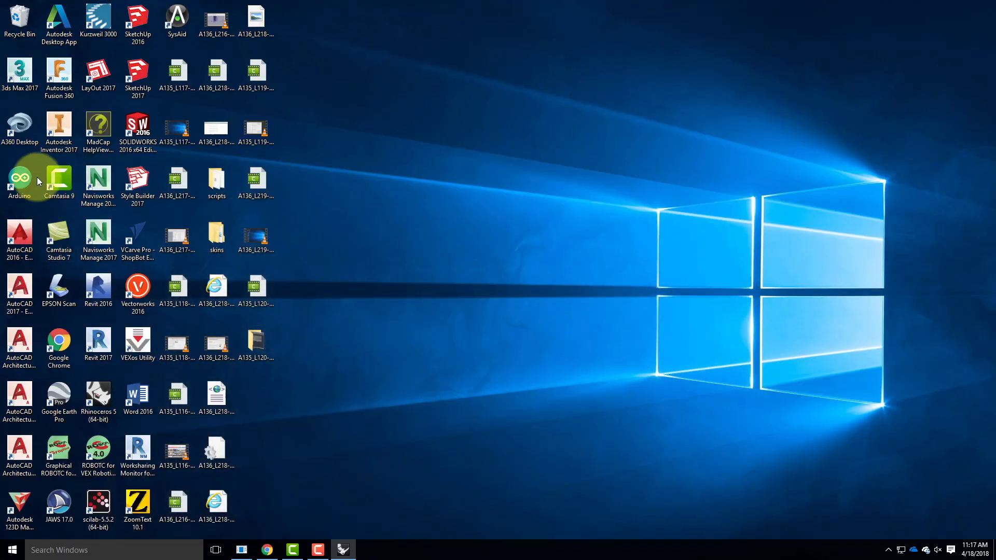
double_click(94, 398)
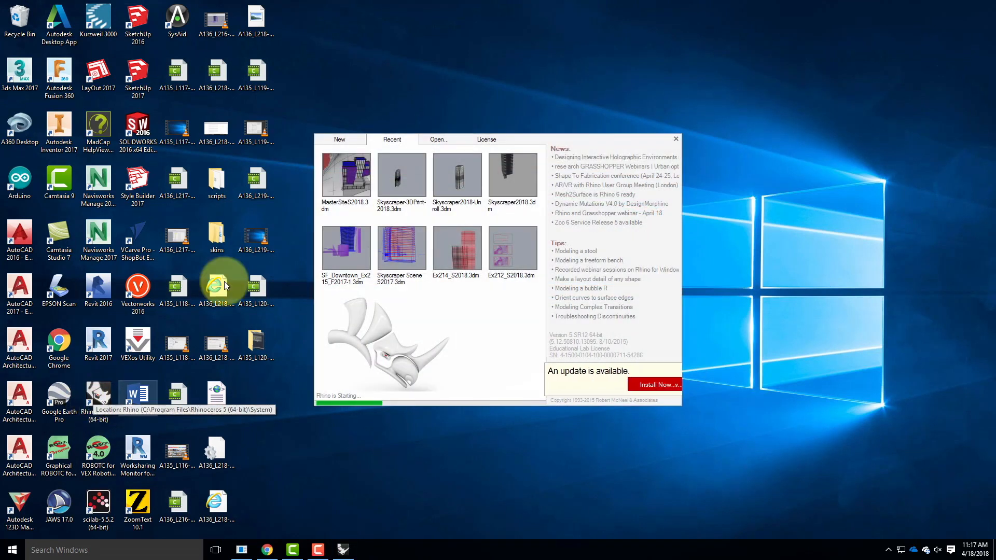
click(341, 138)
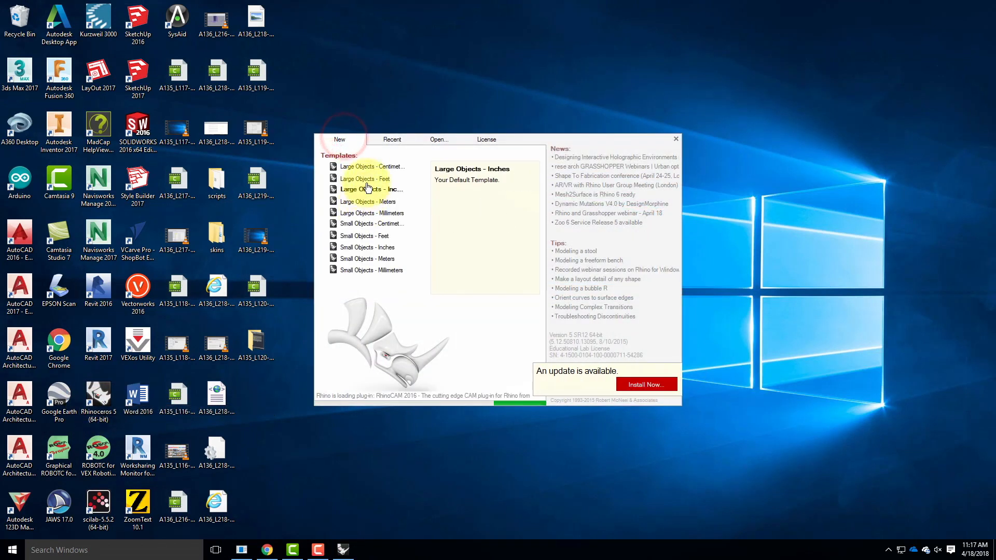
double_click(365, 191)
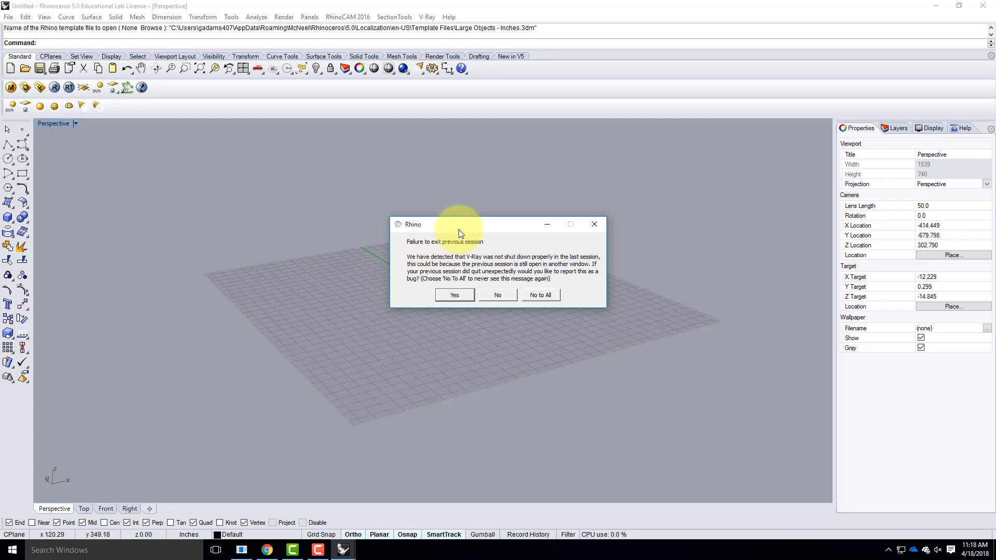
click(593, 224)
scroll(445, 291, up, 5)
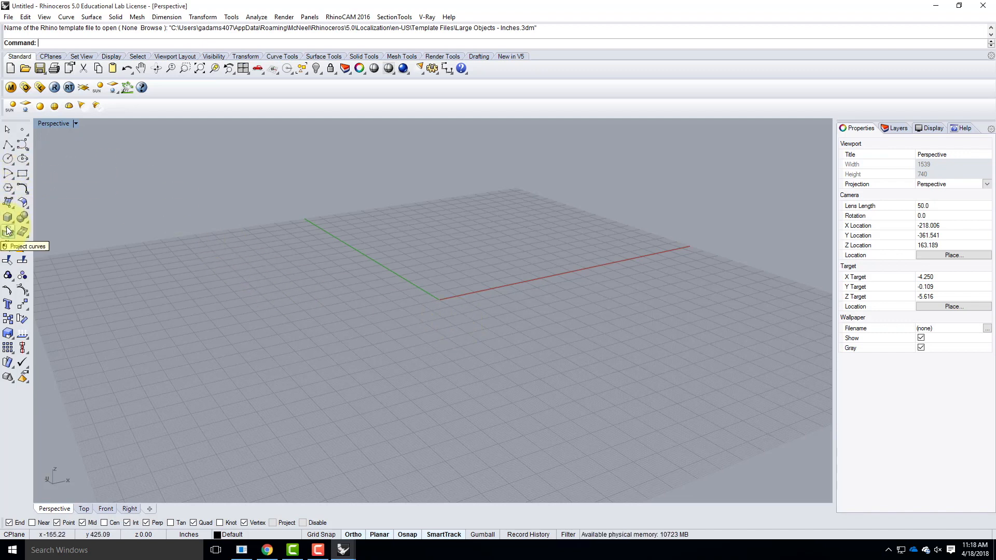
click(14, 208)
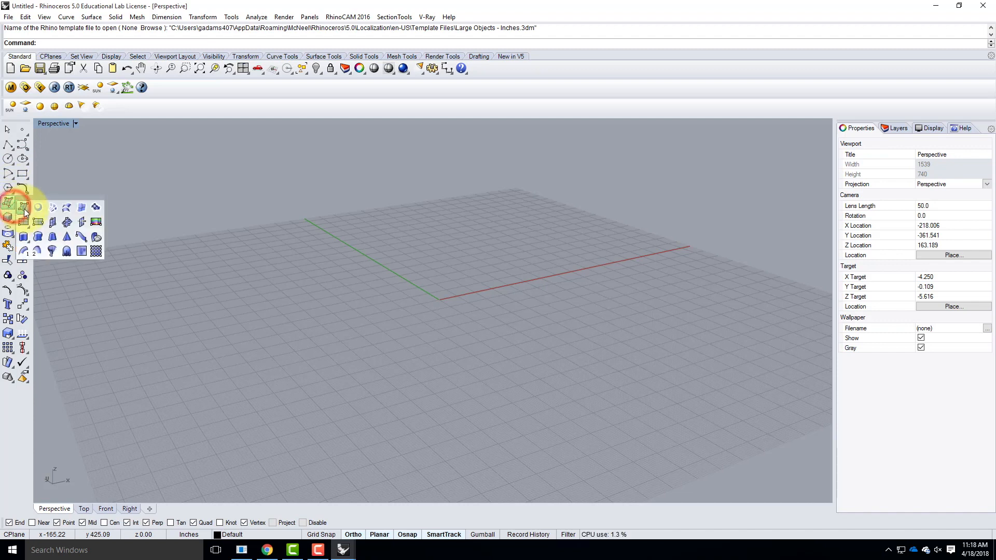
click(24, 207)
click(8, 202)
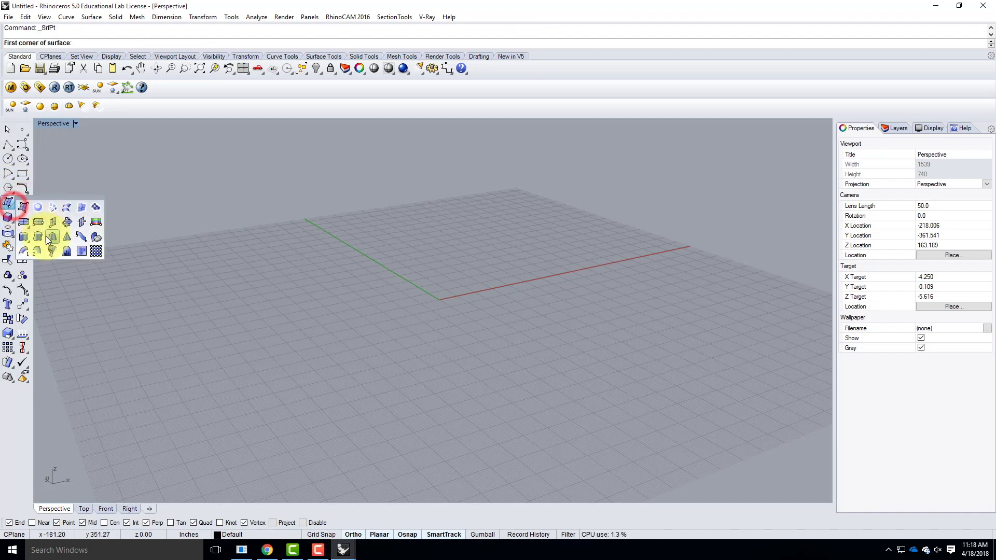
click(24, 222)
text(0,0)
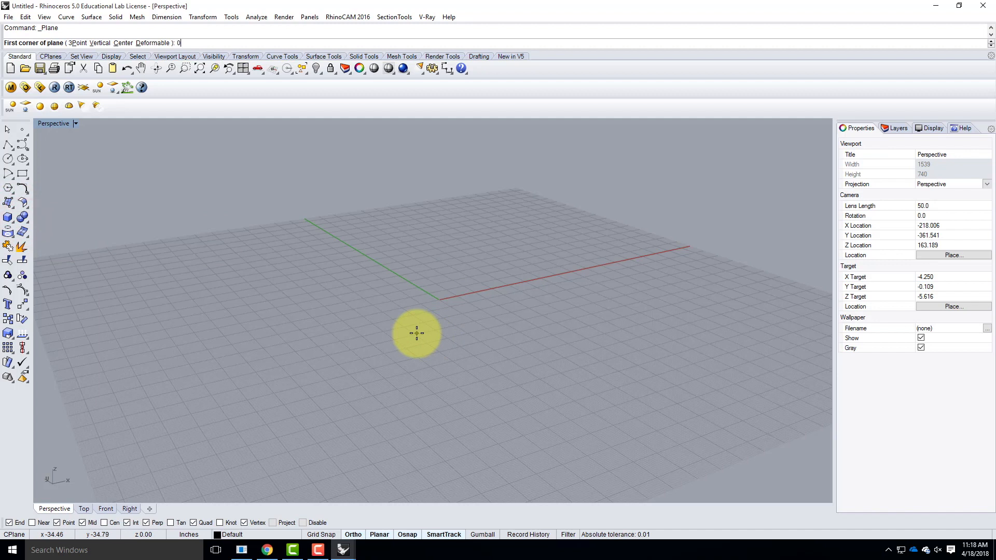
key(Return)
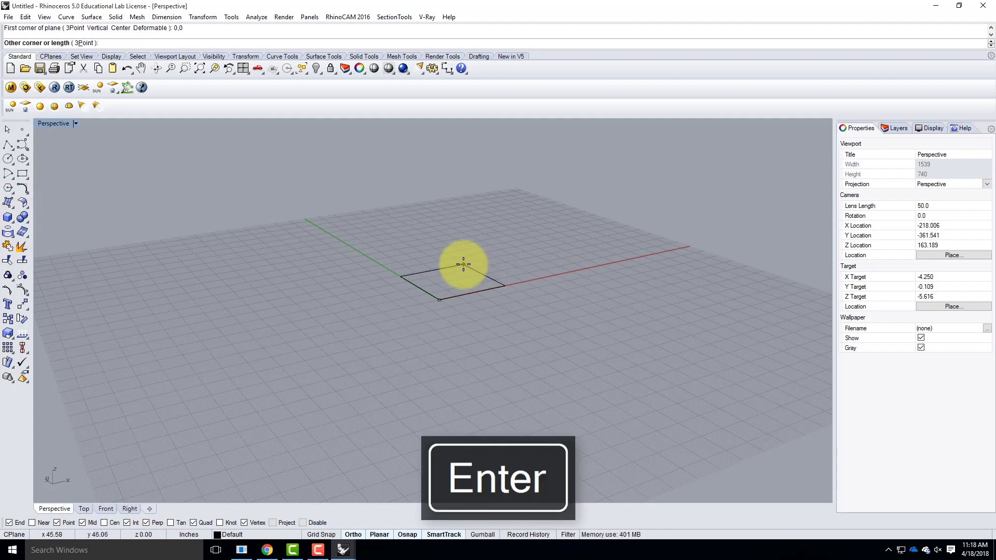
text(@18",18)
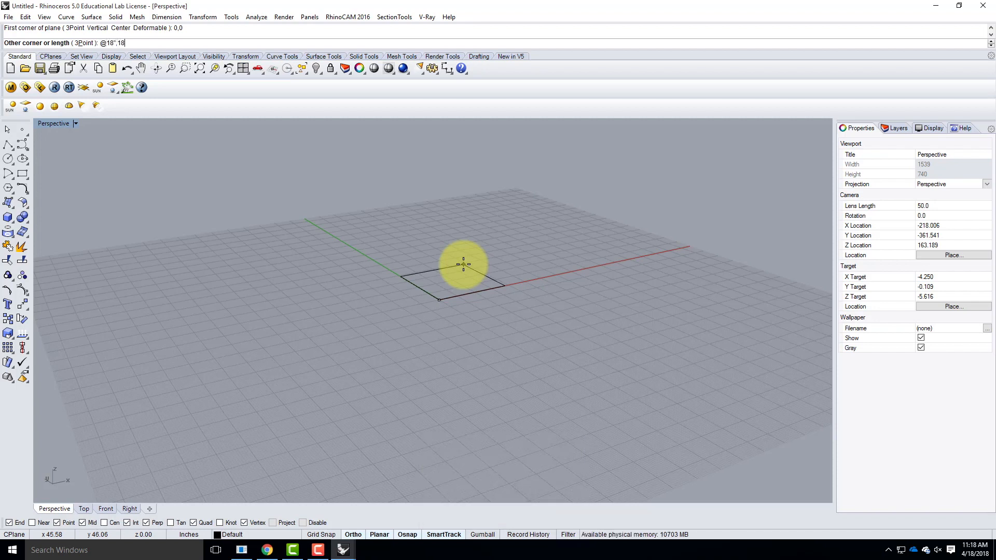
key(Return)
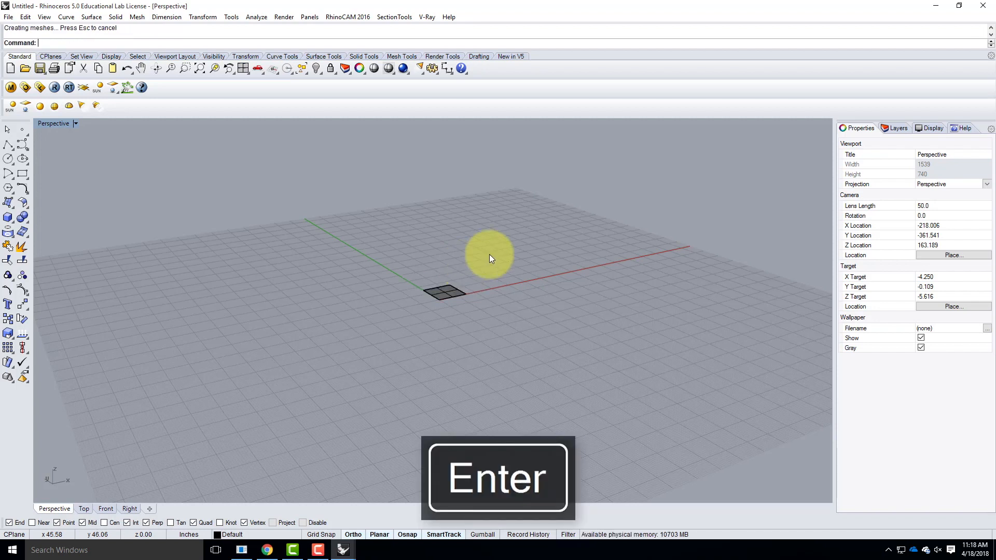
- Create a thin box downward from the plane's corner on the Y axis, with the opposite base corner at @-2",-20"
scroll(503, 278, up, 5)
scroll(583, 334, up, 3)
scroll(571, 330, down, 3)
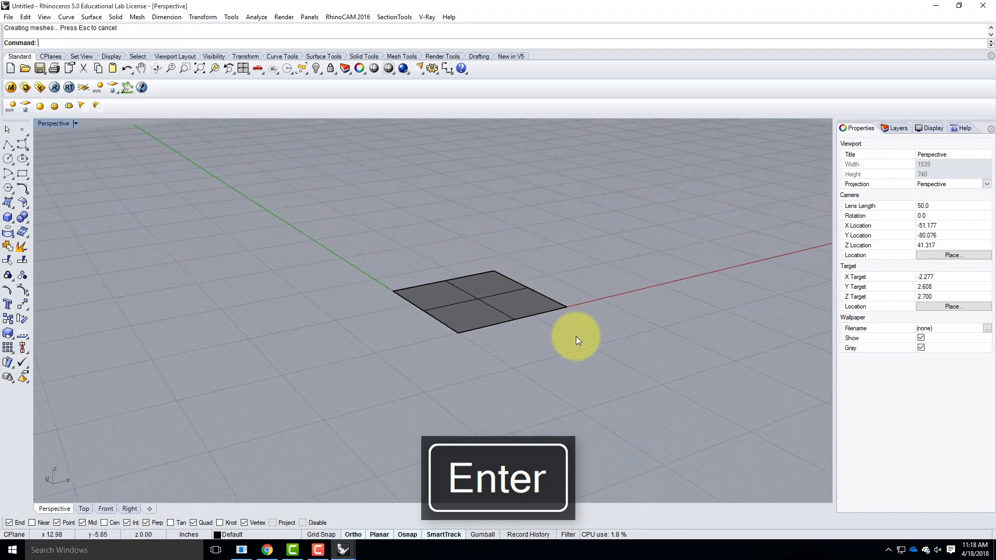
right_drag(570, 348, 602, 347)
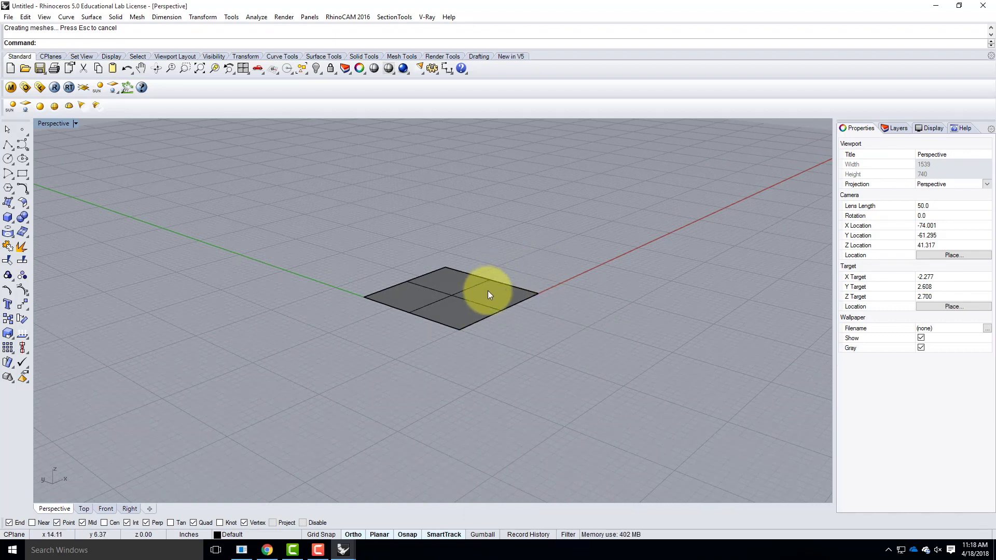
right_drag(512, 363, 507, 281)
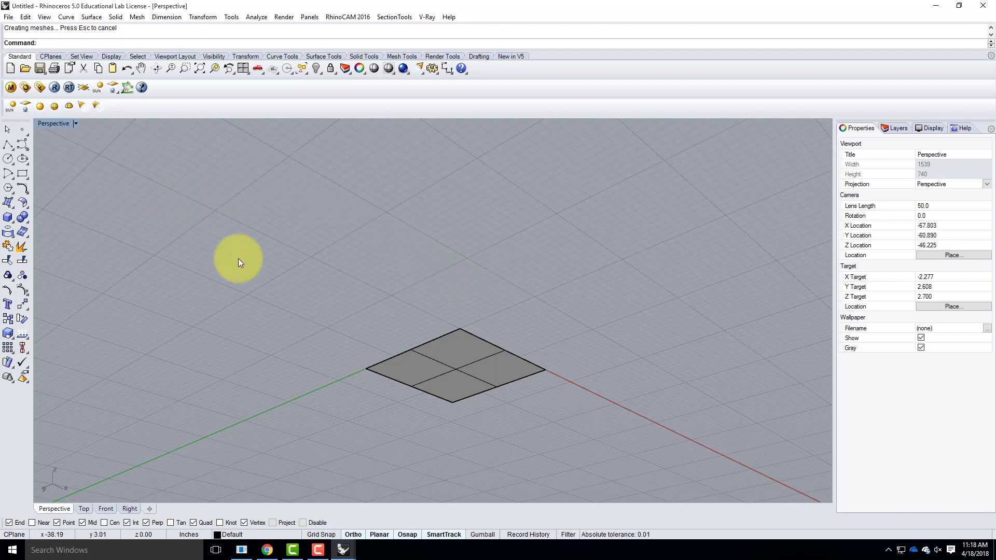
right_drag(415, 338, 466, 338)
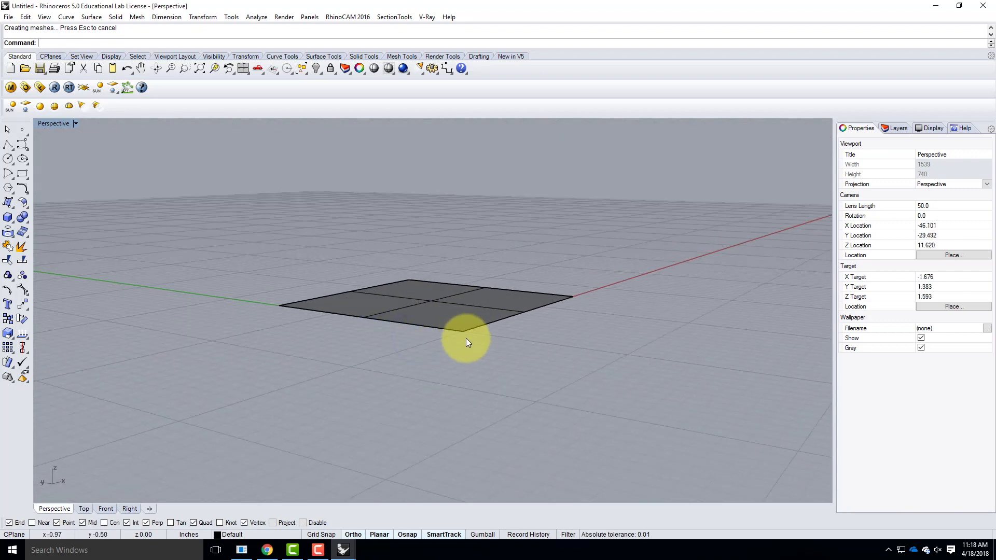
right_drag(508, 398, 482, 360)
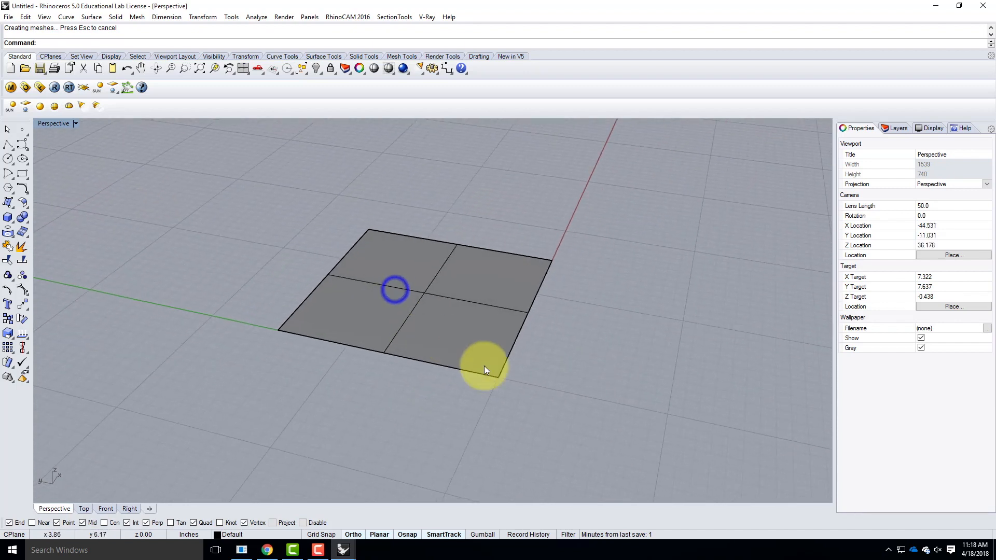
click(7, 217)
click(279, 333)
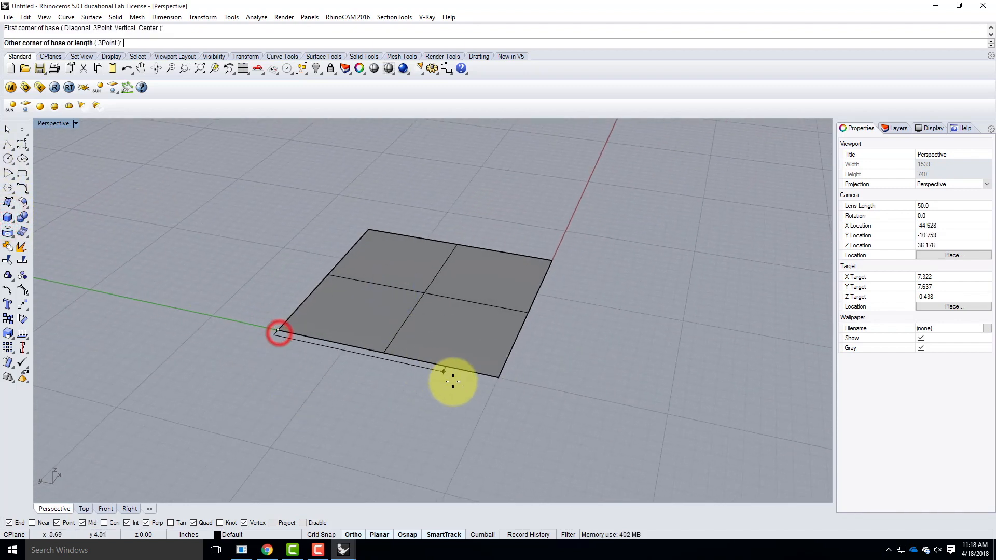
key(Return)
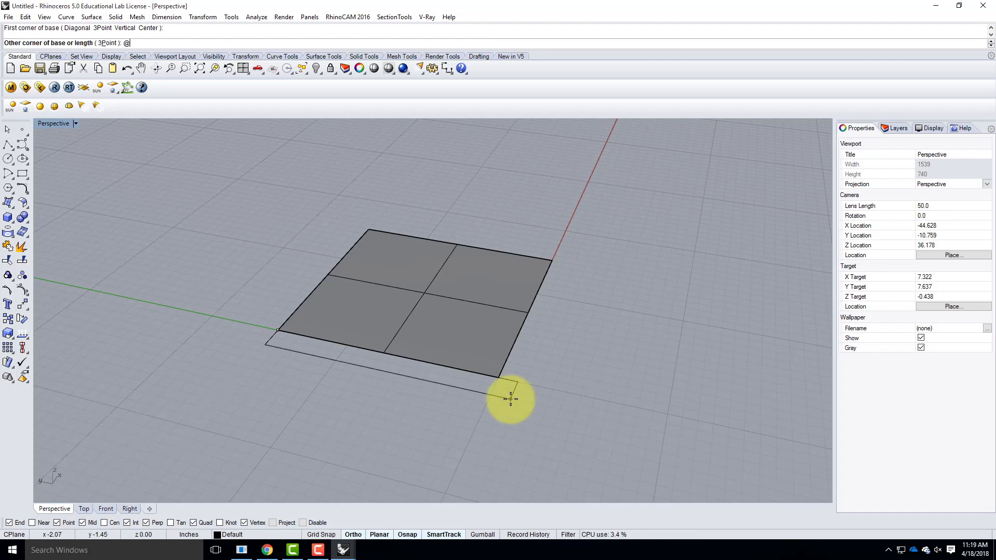
text(-2",-20")
key(Return)
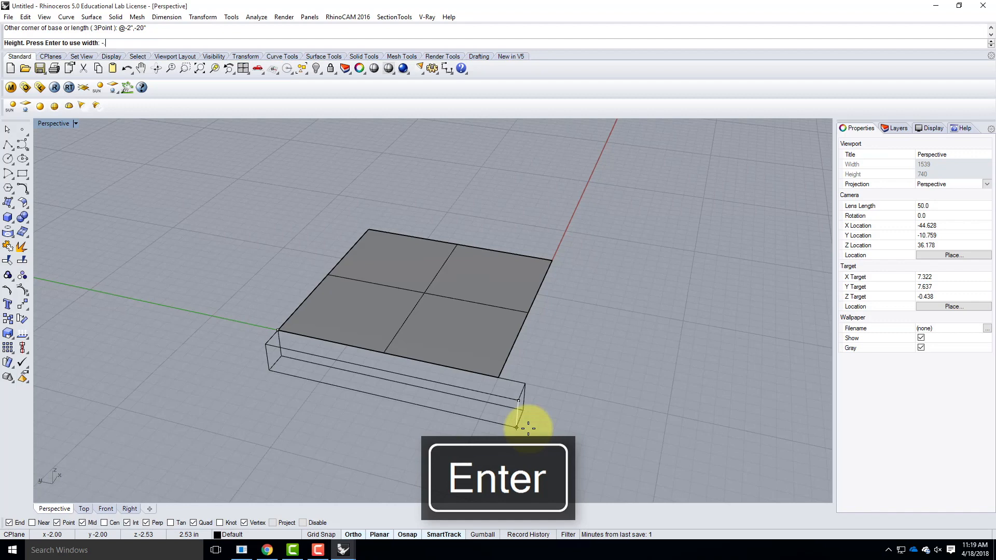
key(Return)
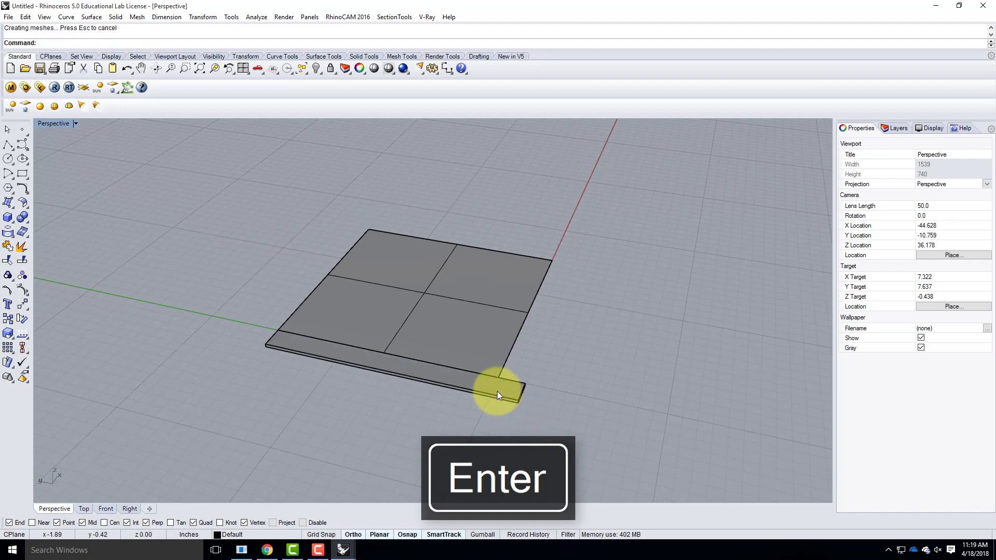
- Copy the thin border box end to end, from its inner corner at the plane to the corner at its far end
click(497, 392)
text(copy)
key(Return)
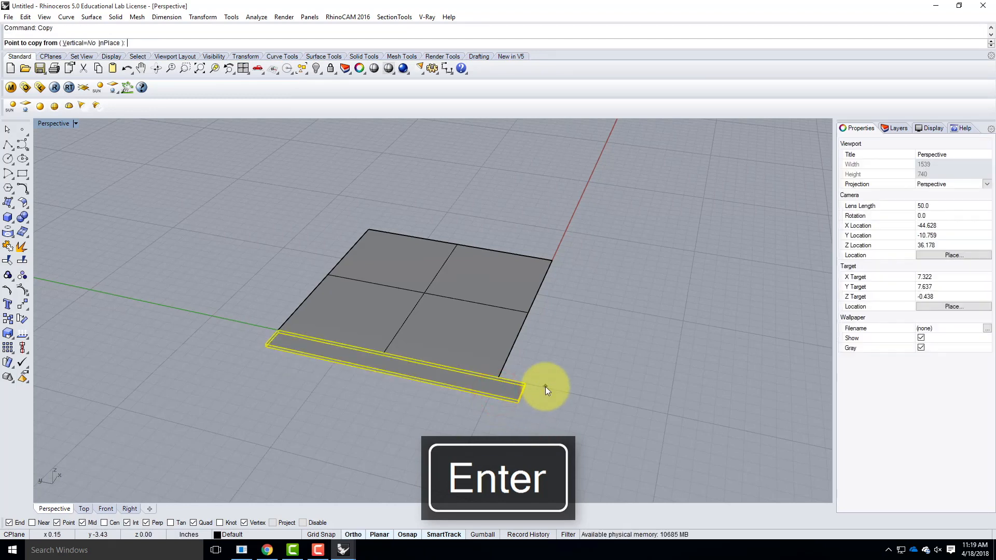
click(279, 330)
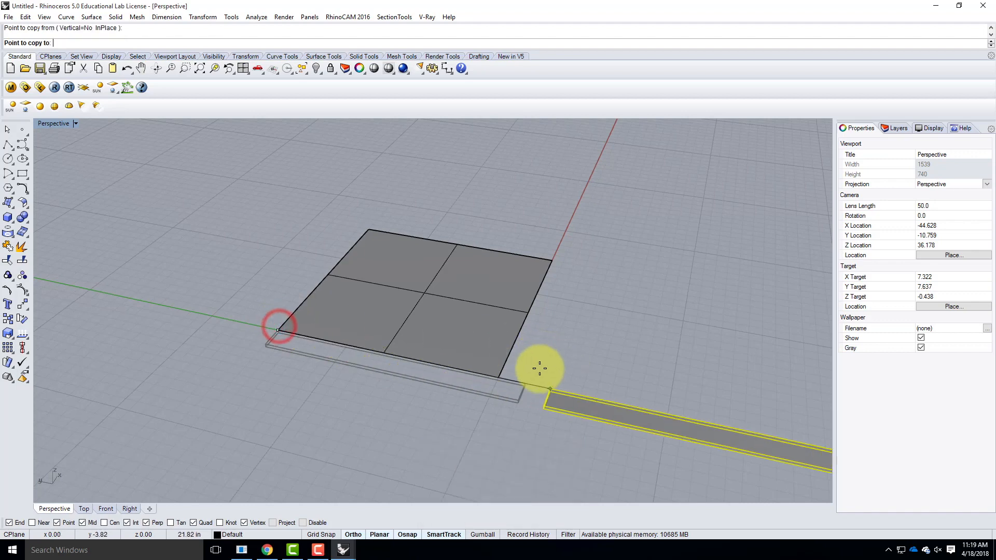
click(525, 383)
key(Escape)
- Rotate the copied border box 90 degrees about its corner that touches the end of the first box
click(537, 394)
text(rotate)
key(Return)
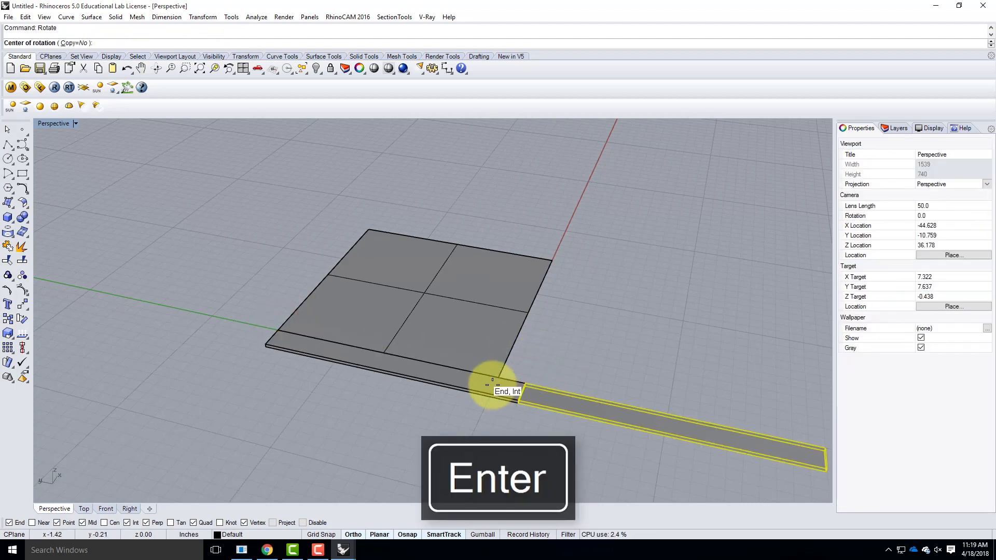
click(527, 381)
click(667, 403)
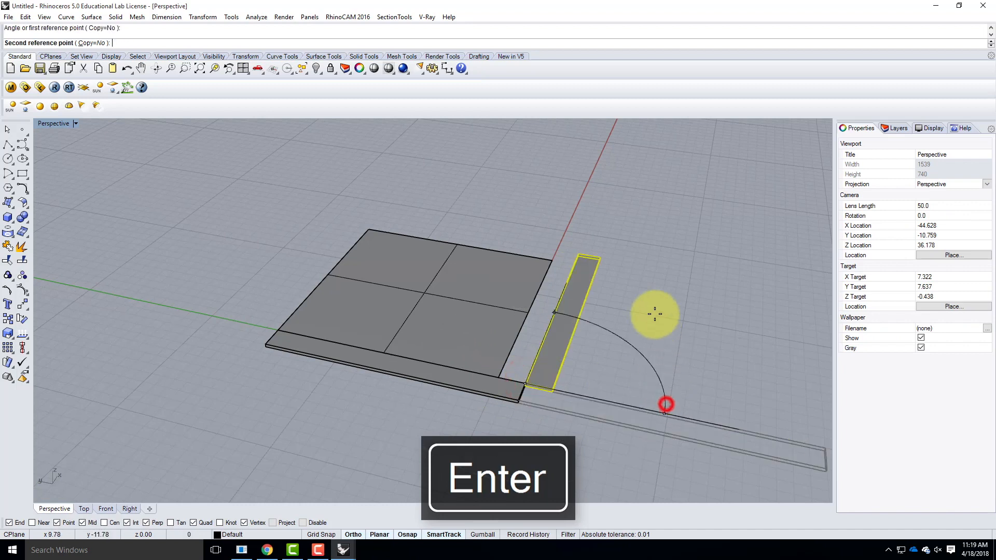
click(642, 282)
- Move the rotated border box by its outer corner onto the first box's end corner, against the plane's X-axis edge
text(move)
key(Return)
click(551, 387)
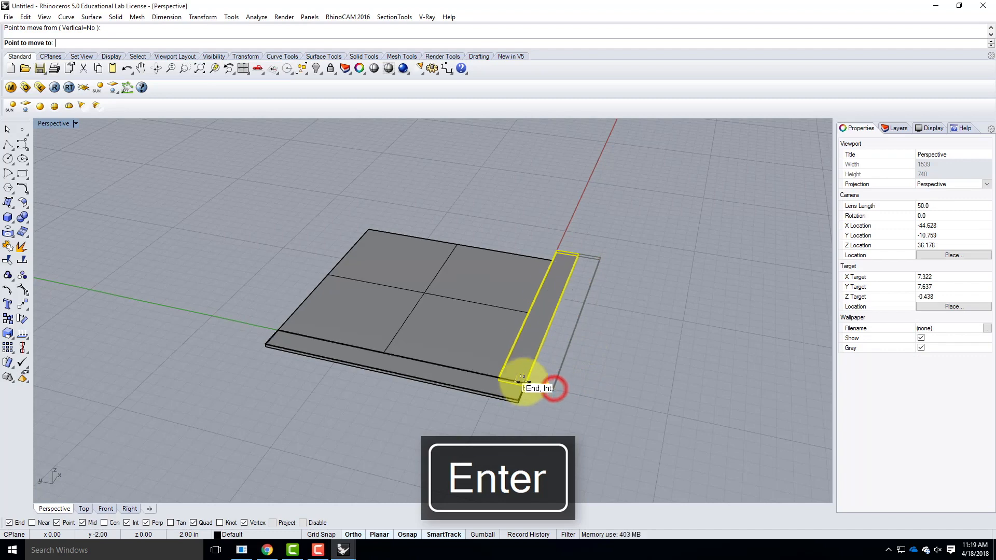
click(523, 382)
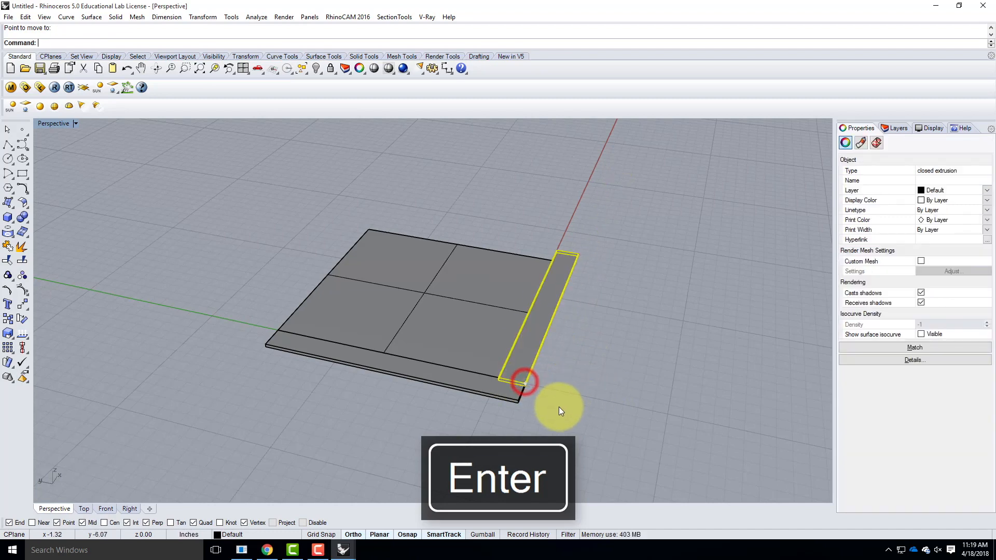
key(Escape)
- Copy the two border boxes together from the first box's outer end corner to the second box's far outer corner
drag(558, 439, 516, 377)
text(copy)
key(Return)
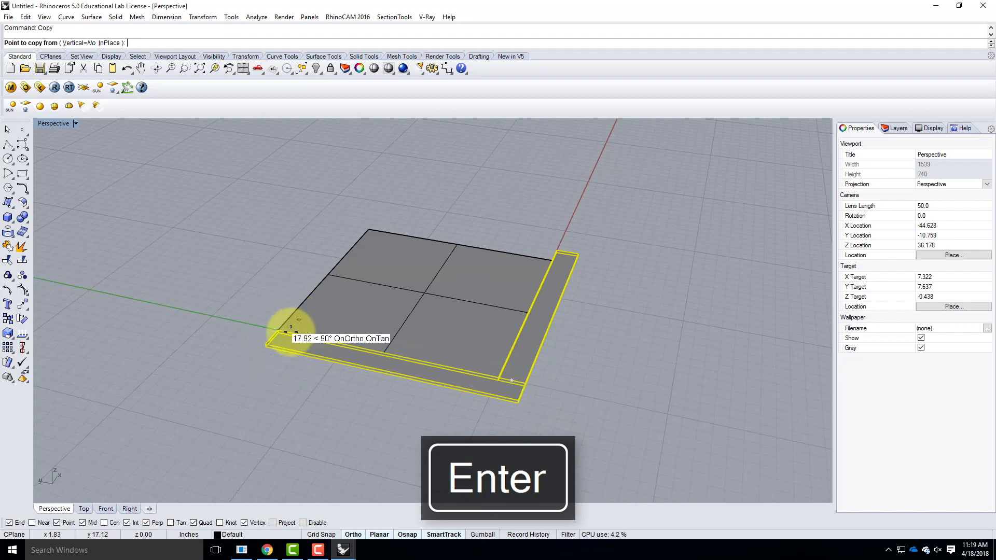
right_drag(267, 340, 352, 374)
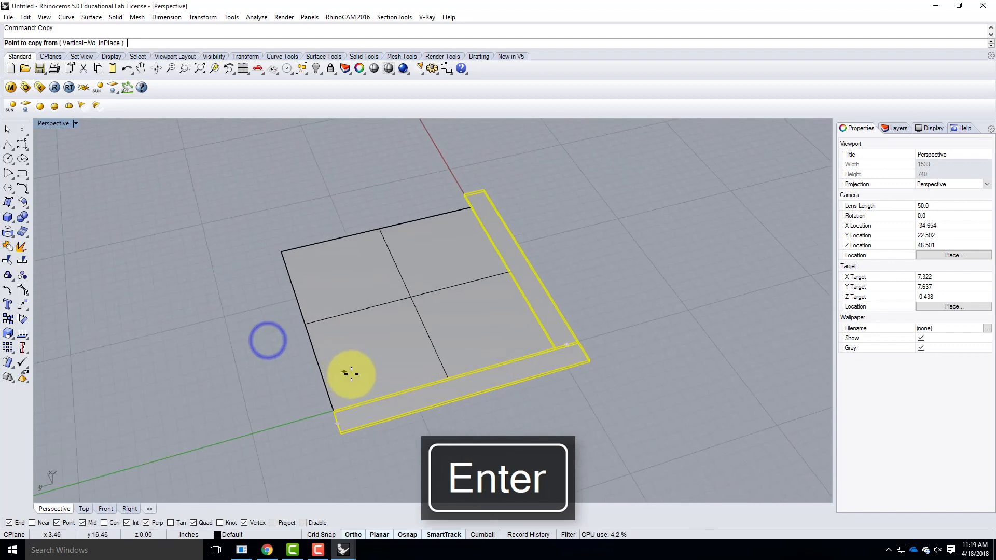
click(341, 429)
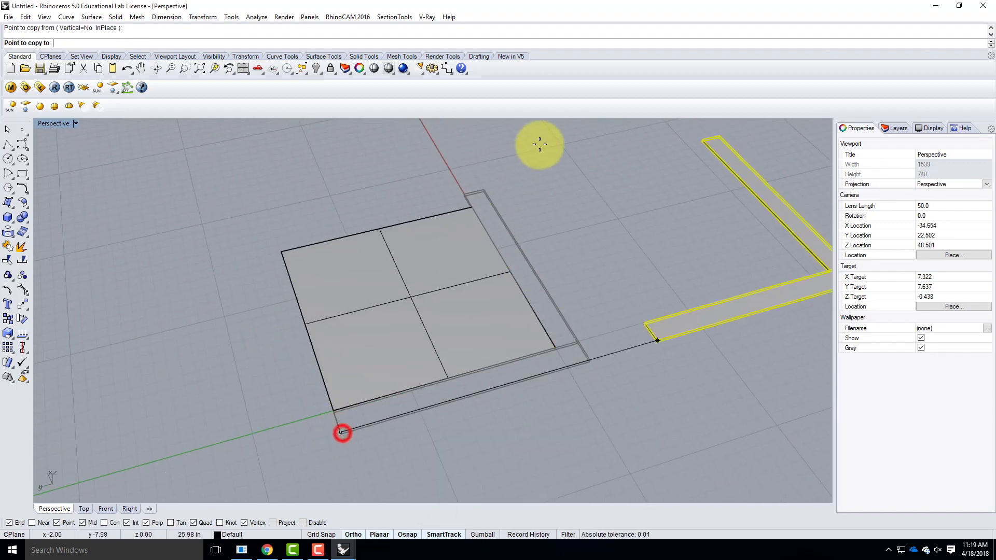
click(466, 192)
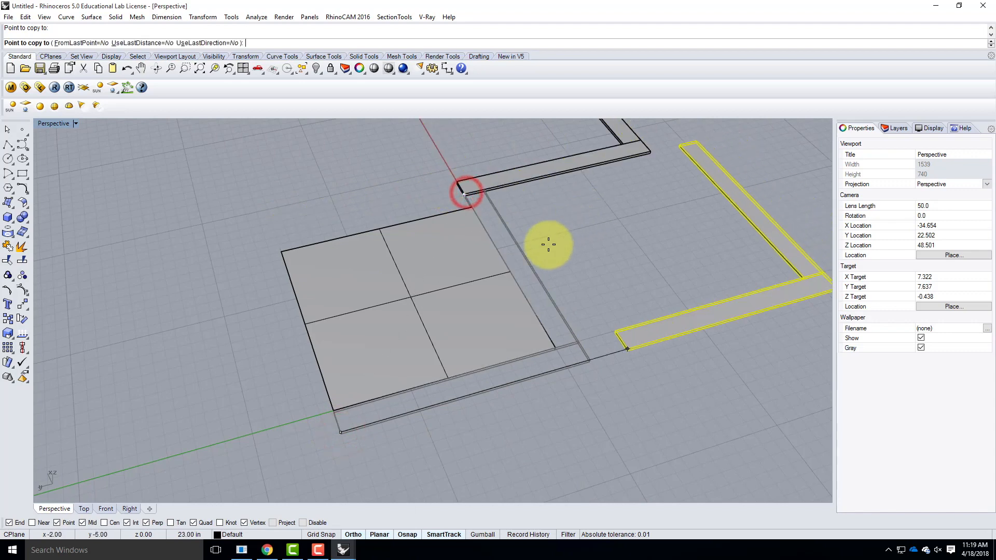
key(Escape)
- Rotate the copied pair of border boxes 180 degrees about the shared outer corner to close the frame around the plane
drag(668, 217, 620, 120)
text(Rotate)
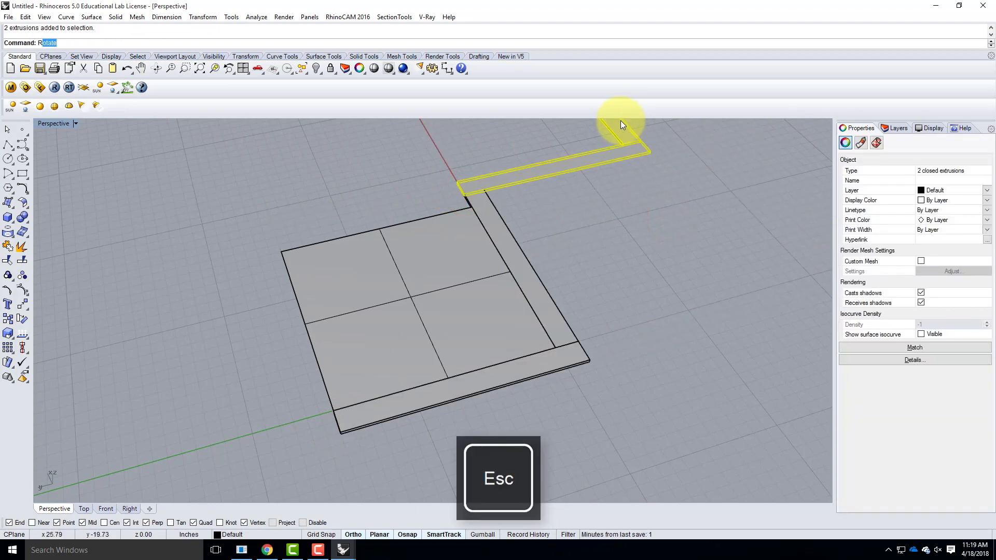
key(Return)
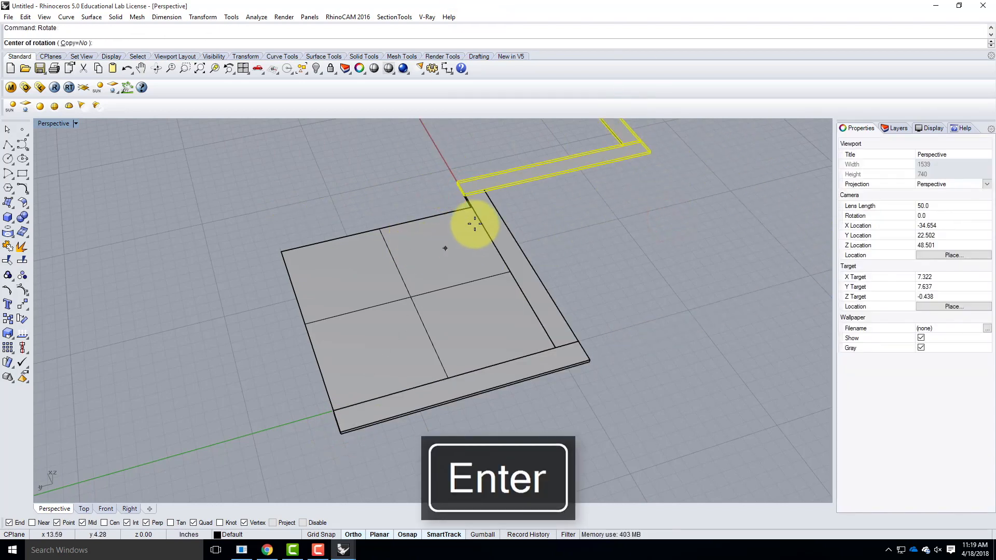
click(465, 194)
click(444, 153)
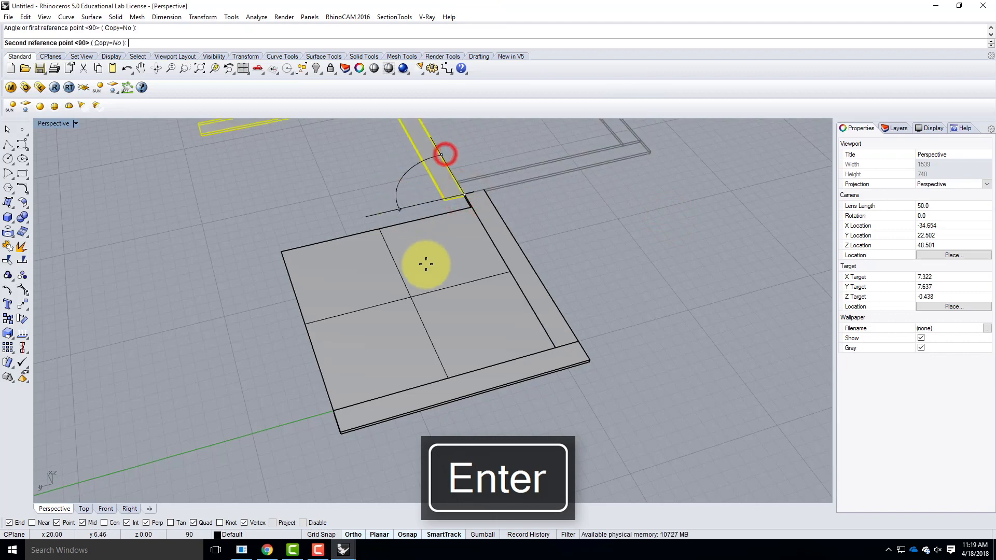
click(624, 297)
key(Escape)
right_drag(672, 411, 451, 334)
right_drag(508, 313, 513, 323)
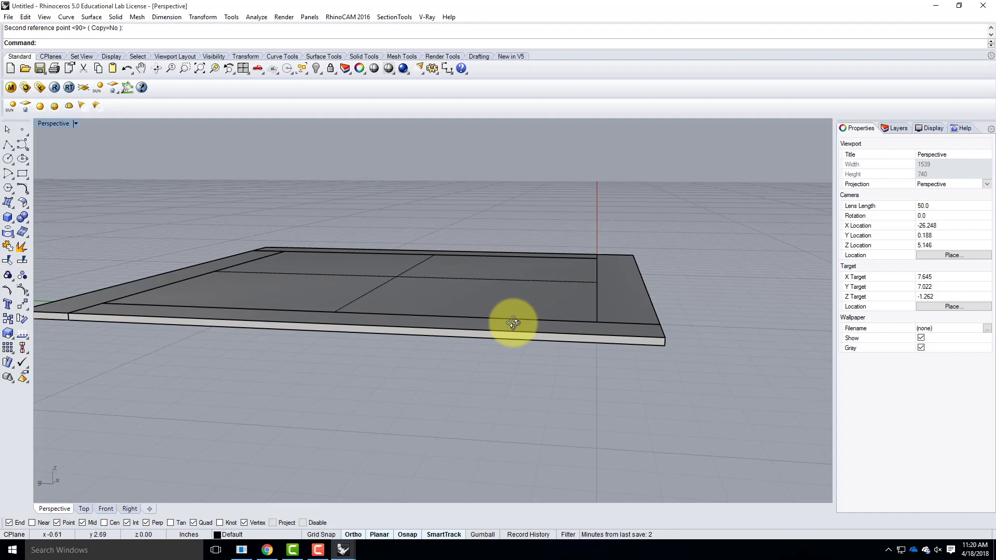
- Move the square light plane vertically by -.125" from its corner, with the Vertical option on
click(455, 280)
mouse_move(518, 281)
right_down()
mouse_move(518, 324)
mouse_move(368, 344)
right_up()
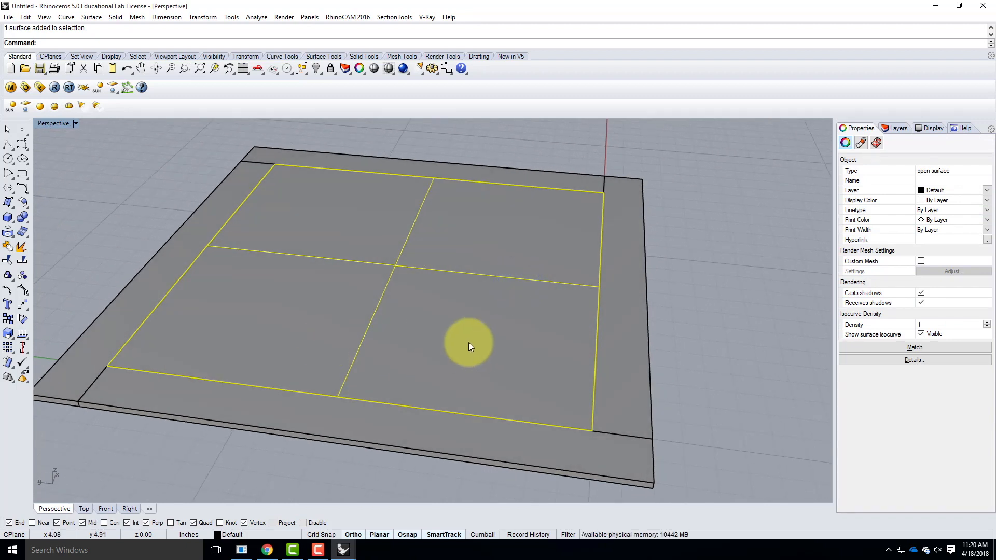
text(ove)
key(Return)
text(v)
key(Return)
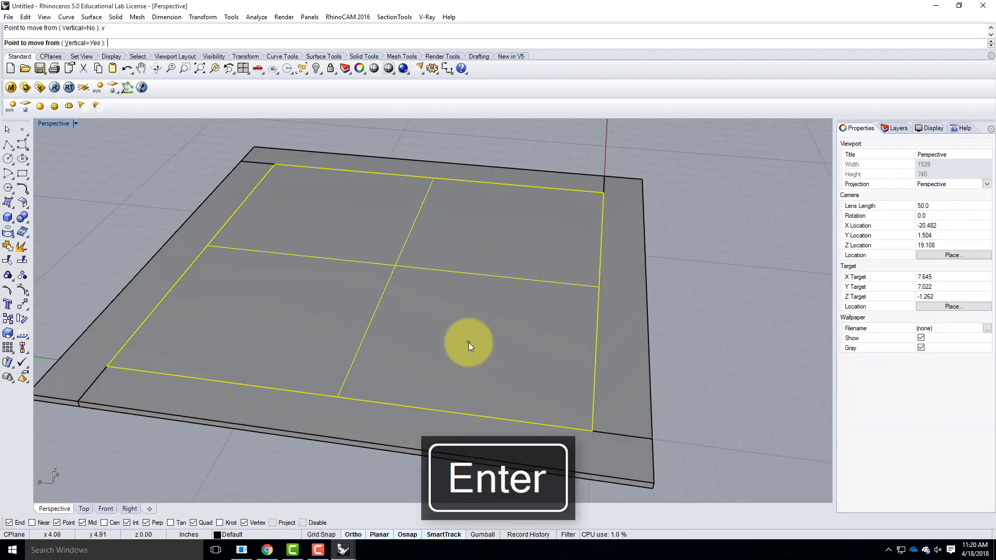
click(585, 430)
text(-)
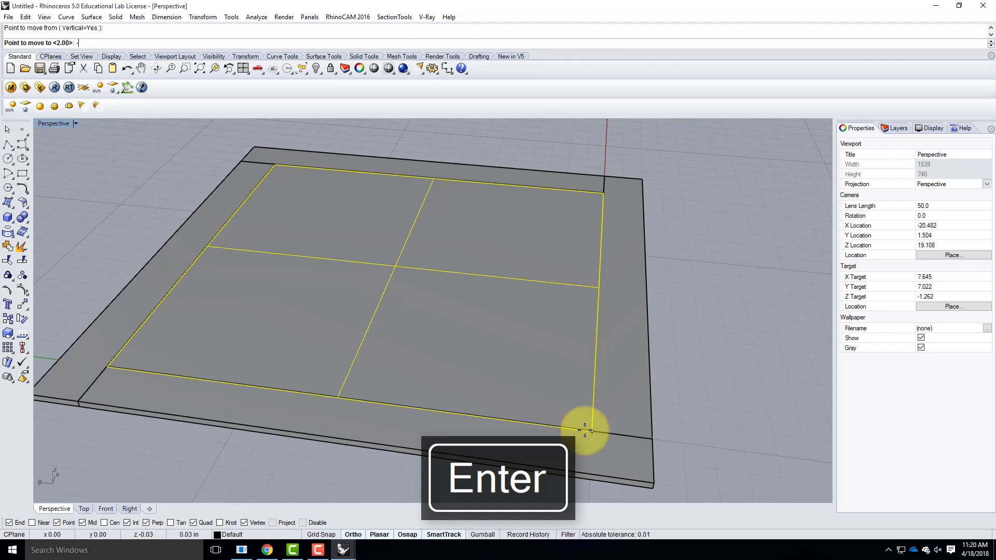
text(.125")
key(Return)
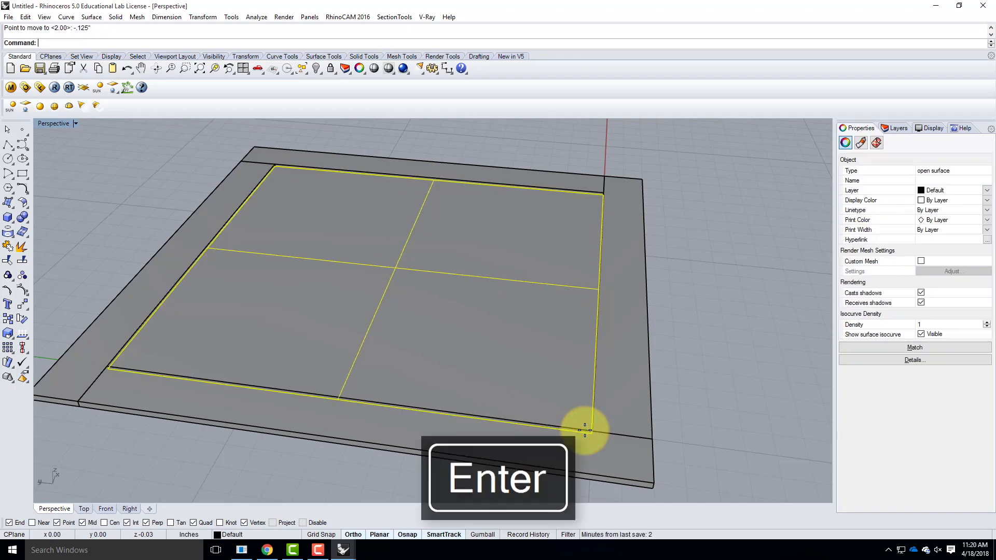
click(689, 370)
- Rename the Default layer as Square LED
right_drag(590, 377, 632, 298)
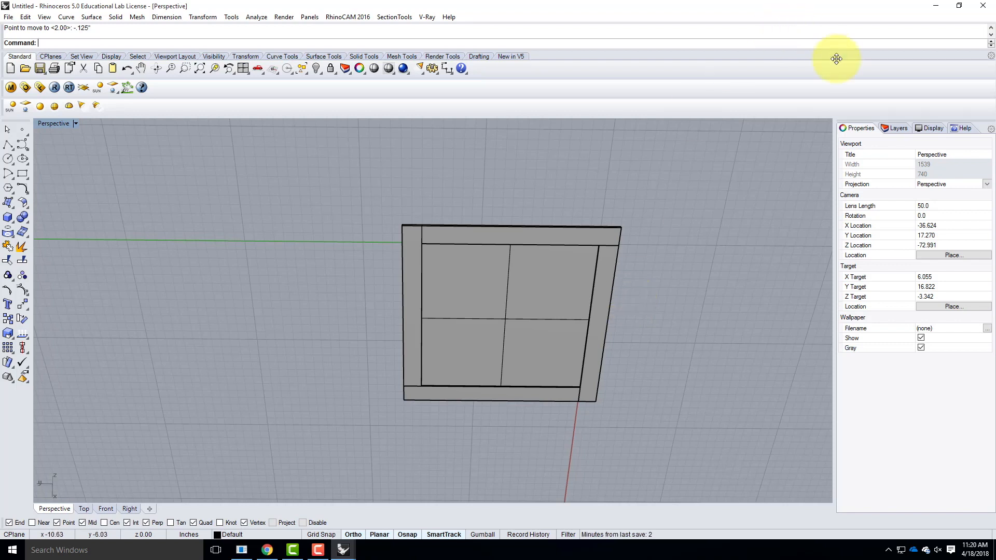
click(897, 128)
click(864, 162)
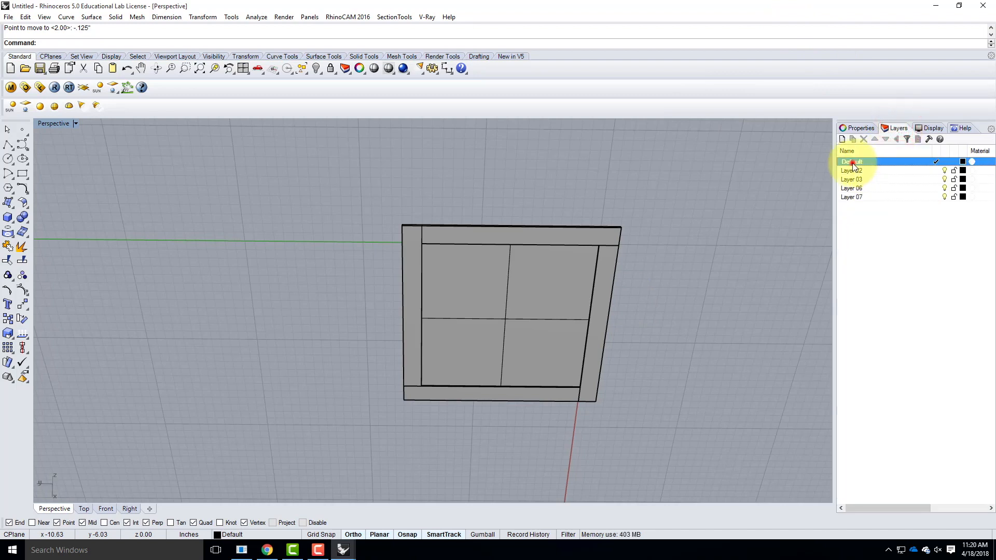
click(851, 163)
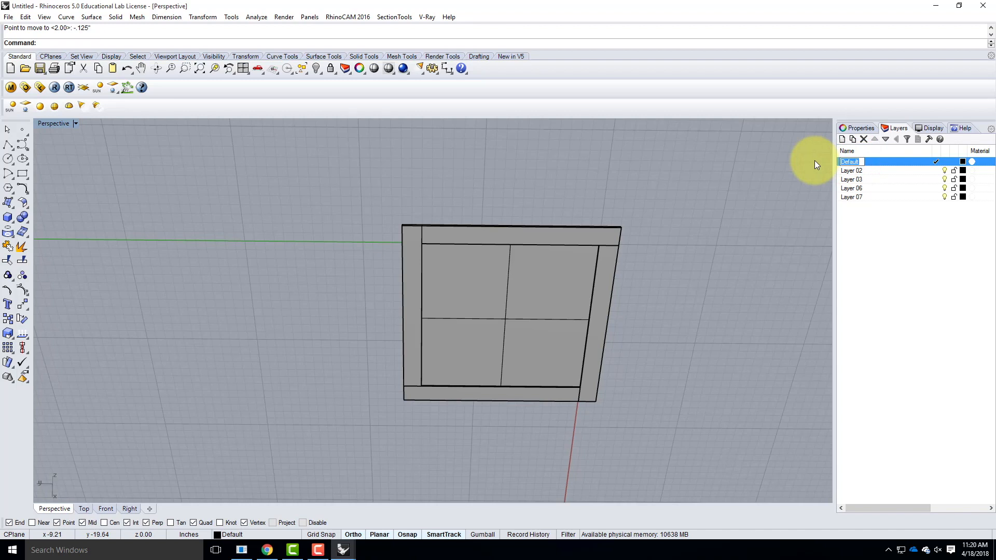
key(BackSpace)
text(Square LCD)
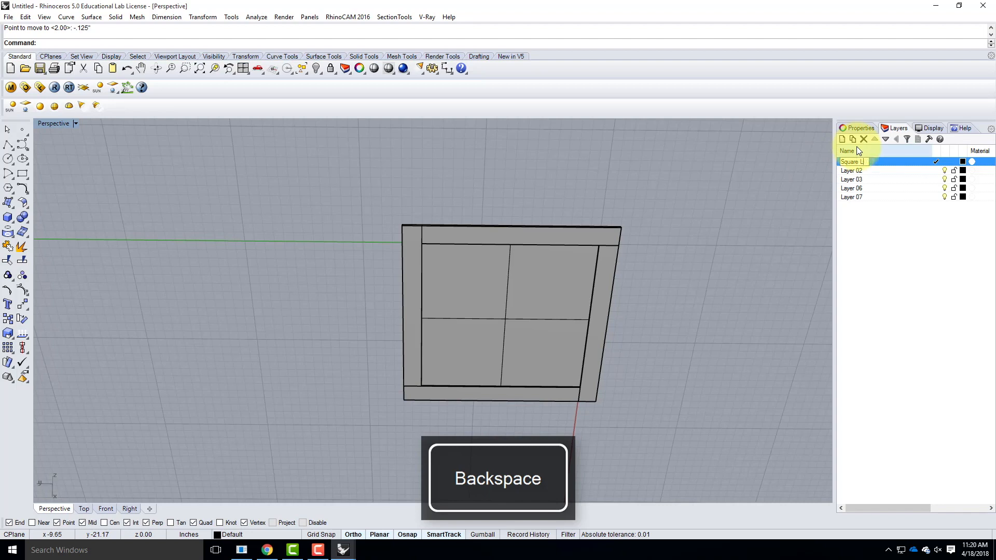
- Make Layer 02 a sublayer of Square LED and rename it Trim
click(852, 171)
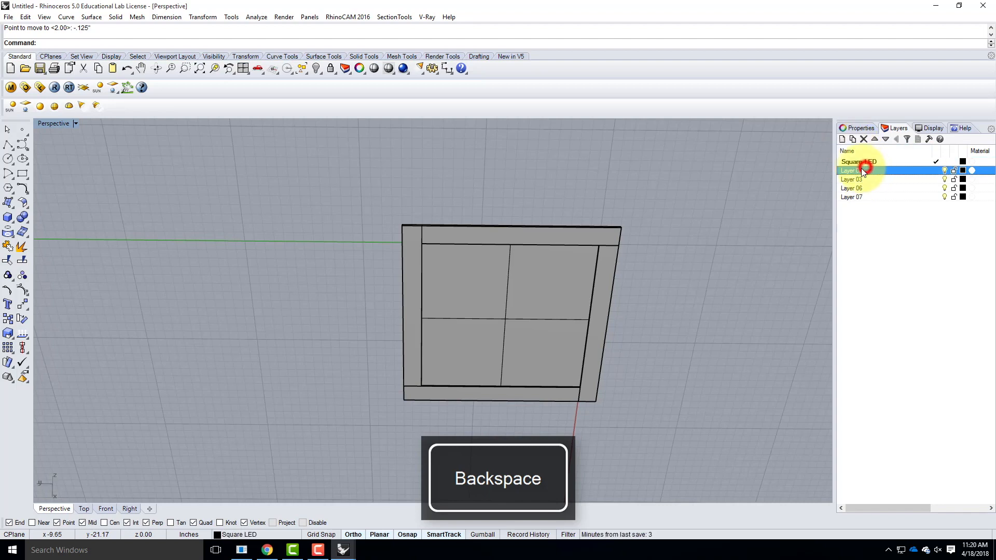
drag(851, 170, 861, 162)
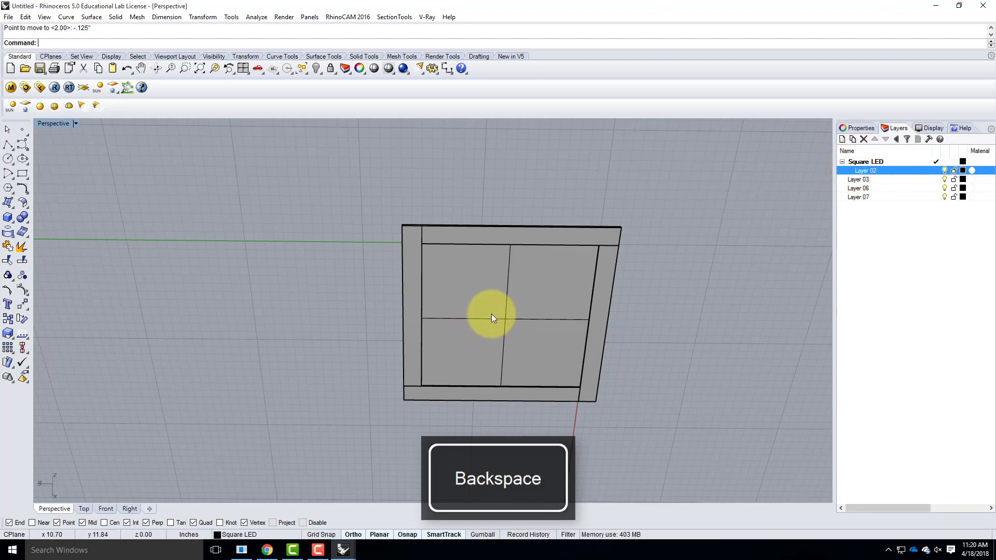
click(862, 170)
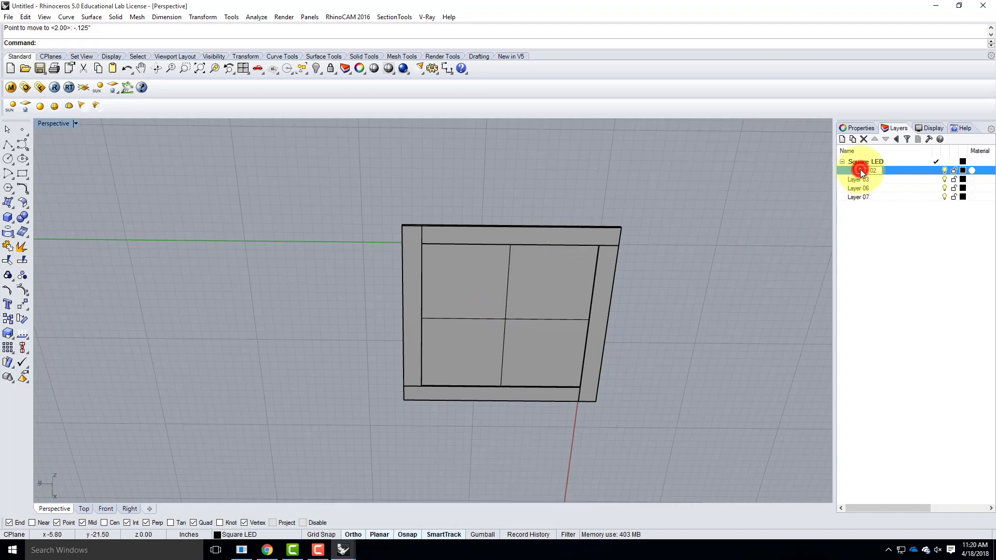
key(ctrl+a)
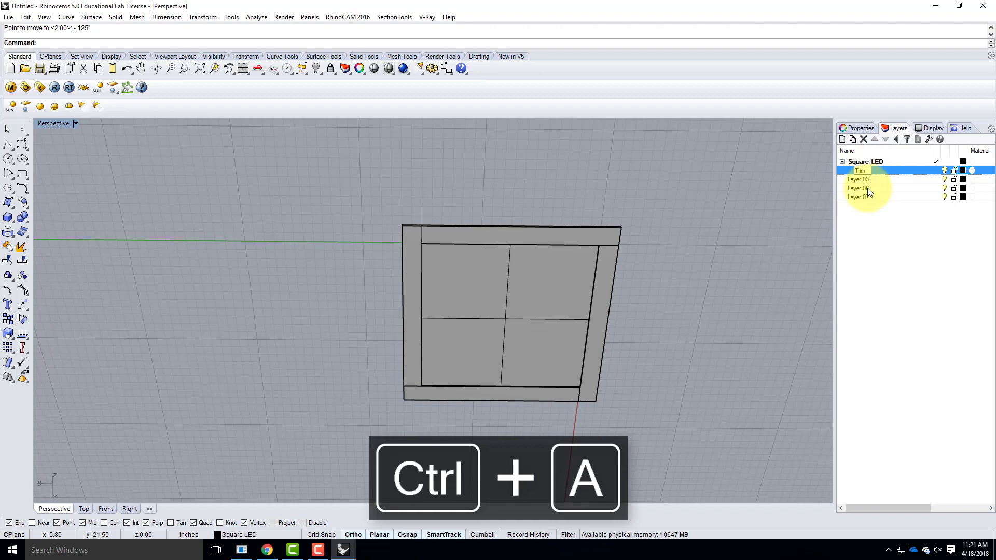
- Make Layer 03 a sublayer of Square LED and rename it Bulb
click(863, 179)
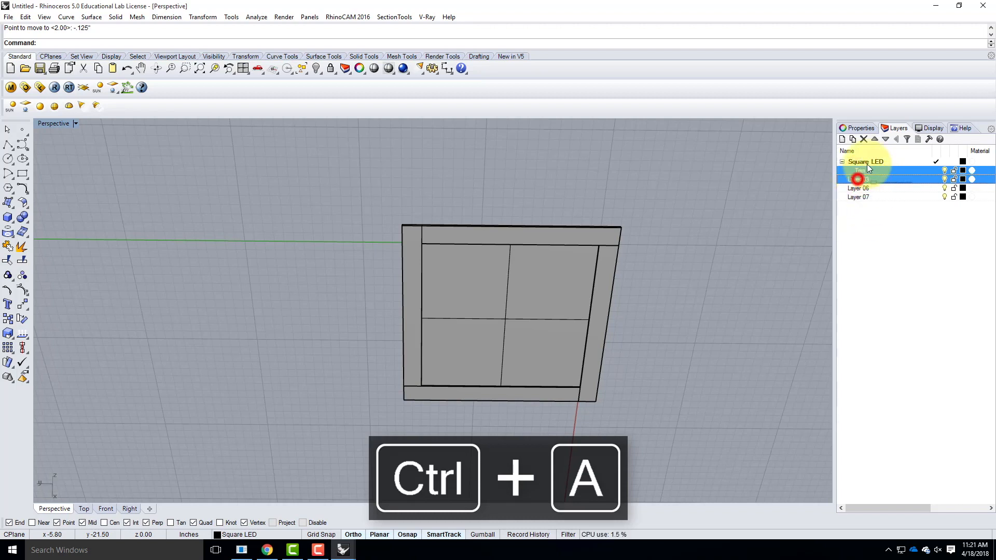
click(861, 179)
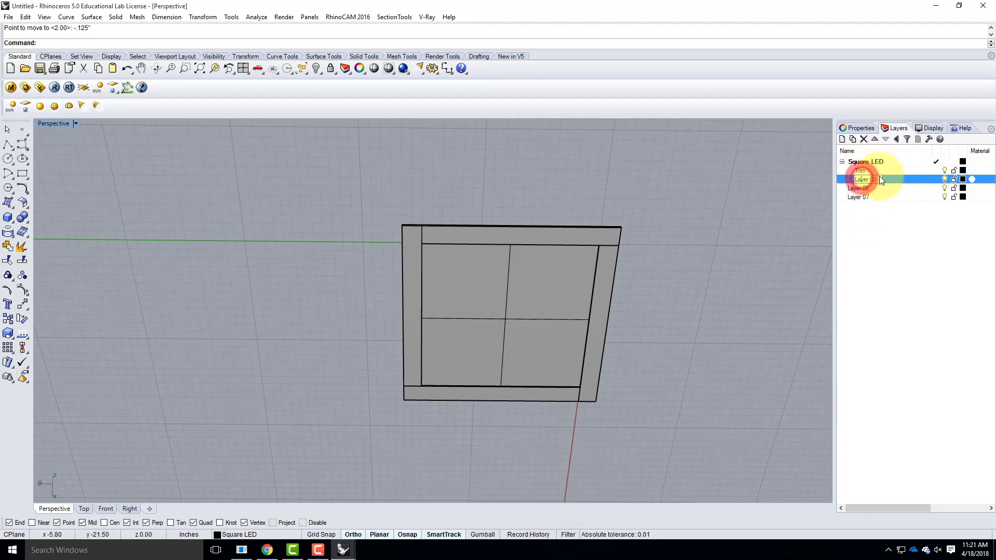
text(Bulb)
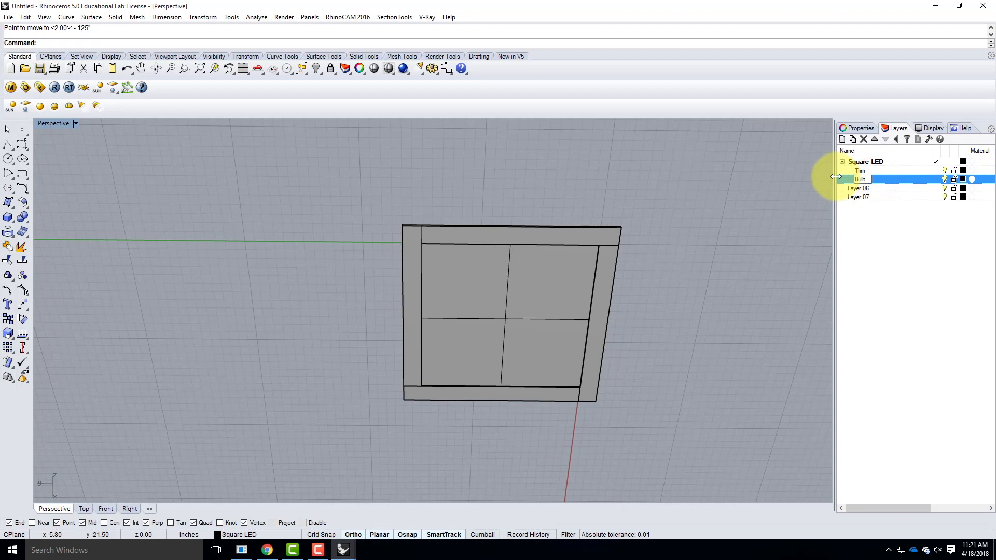
click(748, 170)
- Assign the square light plane inside the frame to the Bulb layer
click(452, 303)
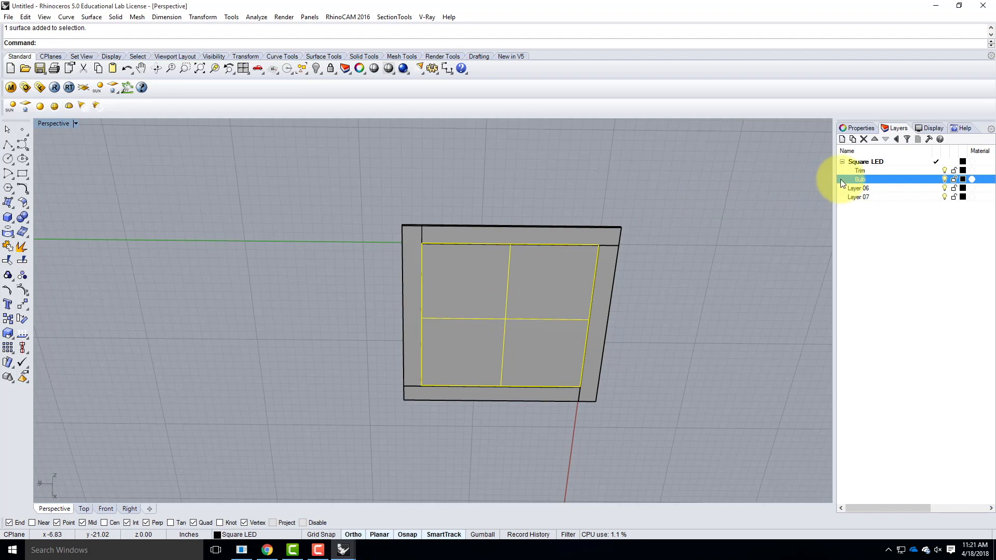
right_click(879, 181)
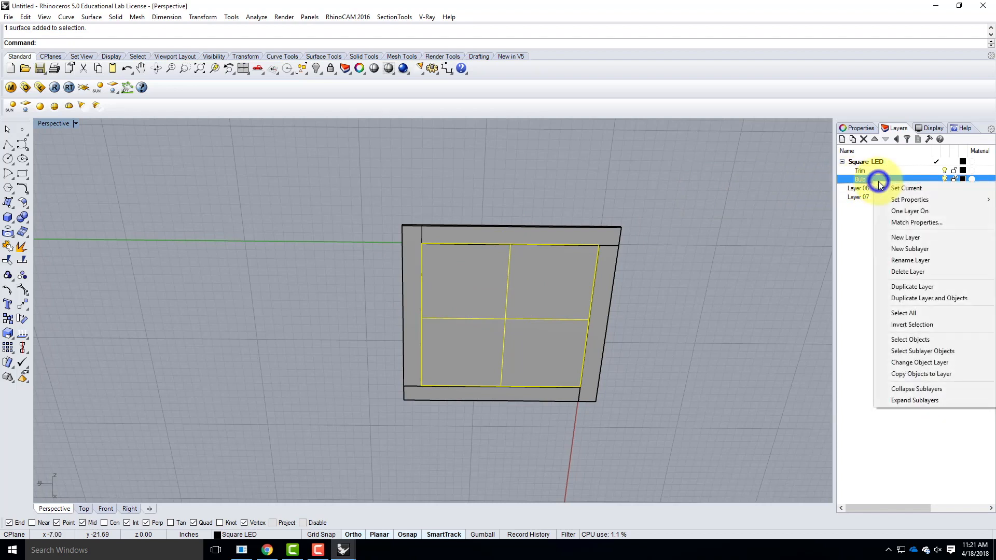
click(913, 363)
click(714, 315)
- Assign all four border boxes of the frame to the Trim layer
drag(632, 186, 614, 250)
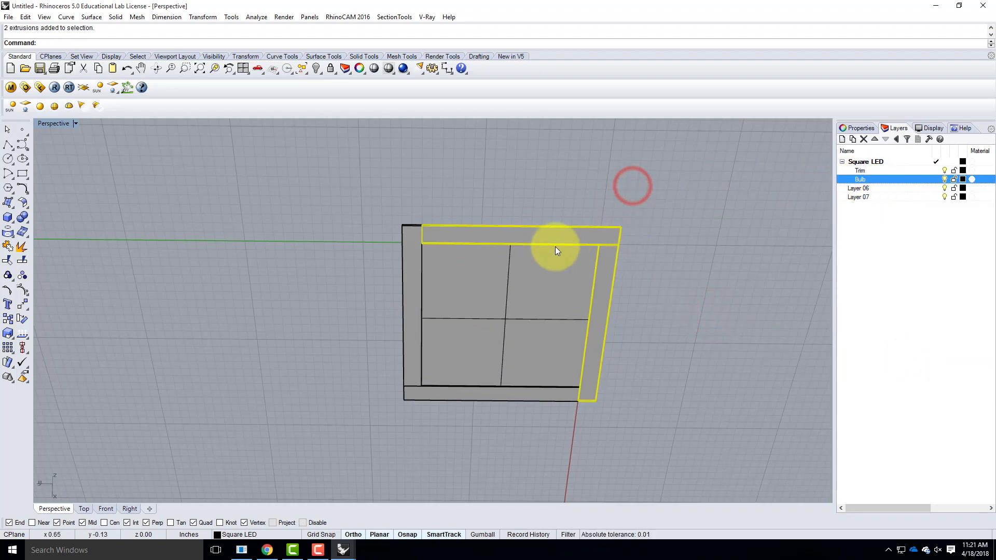
shift+click(409, 258)
shift+click(421, 396)
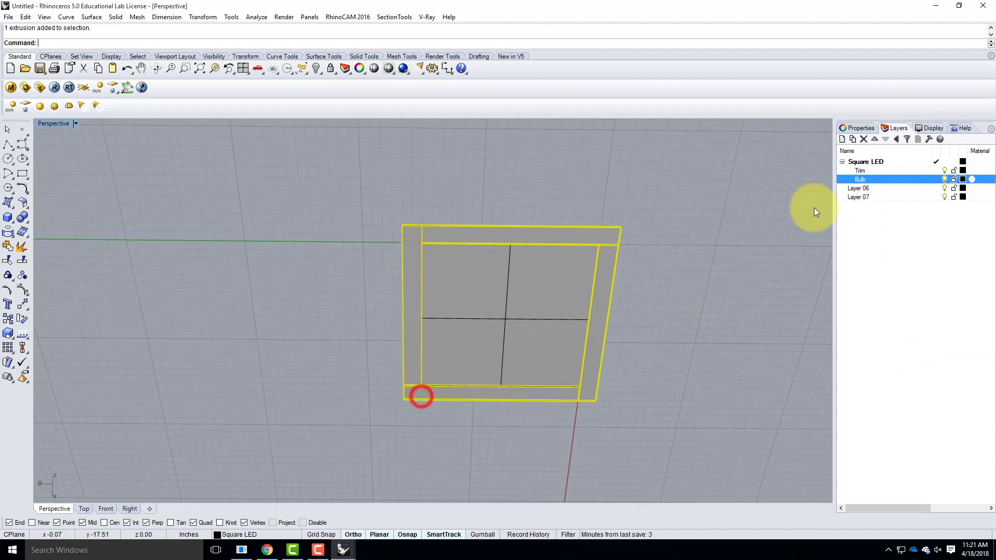
right_click(874, 171)
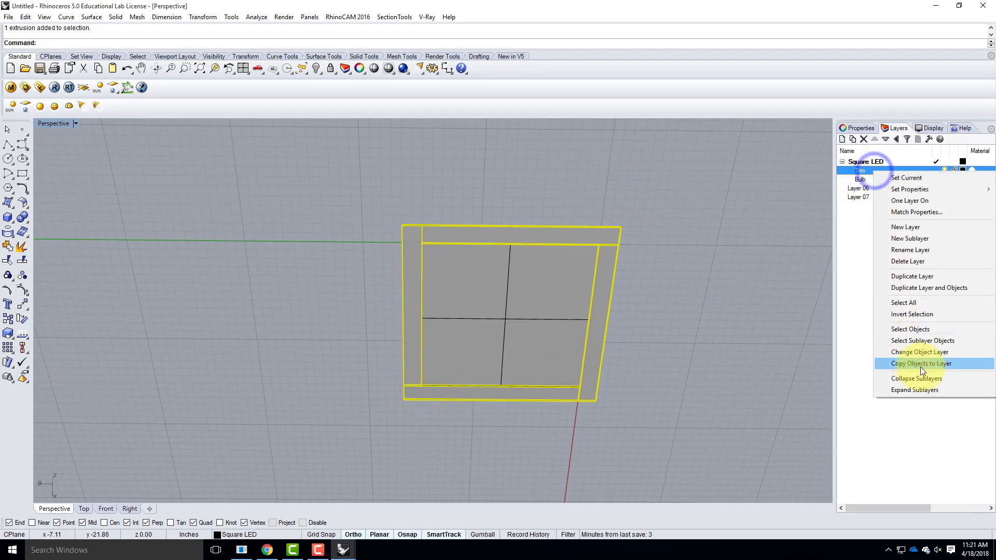
click(926, 353)
- Delete the unused layers Layer 06 and Layer 07
click(883, 190)
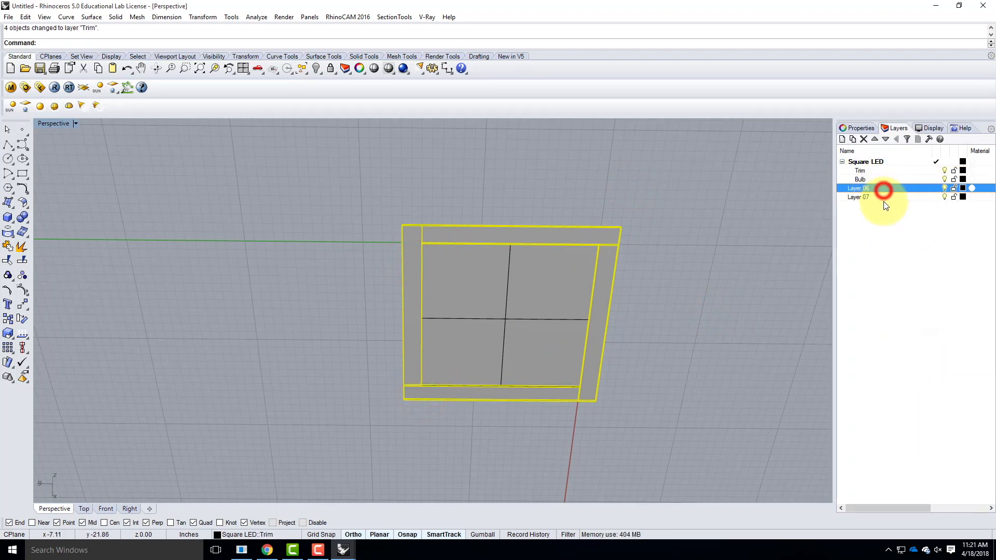
shift+click(883, 196)
click(863, 139)
click(882, 206)
click(867, 161)
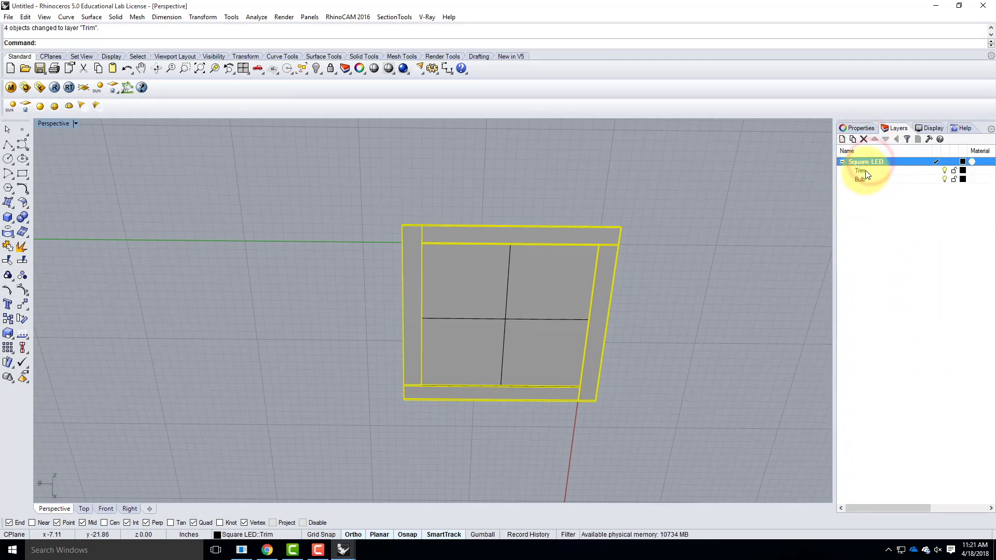
click(865, 171)
click(872, 179)
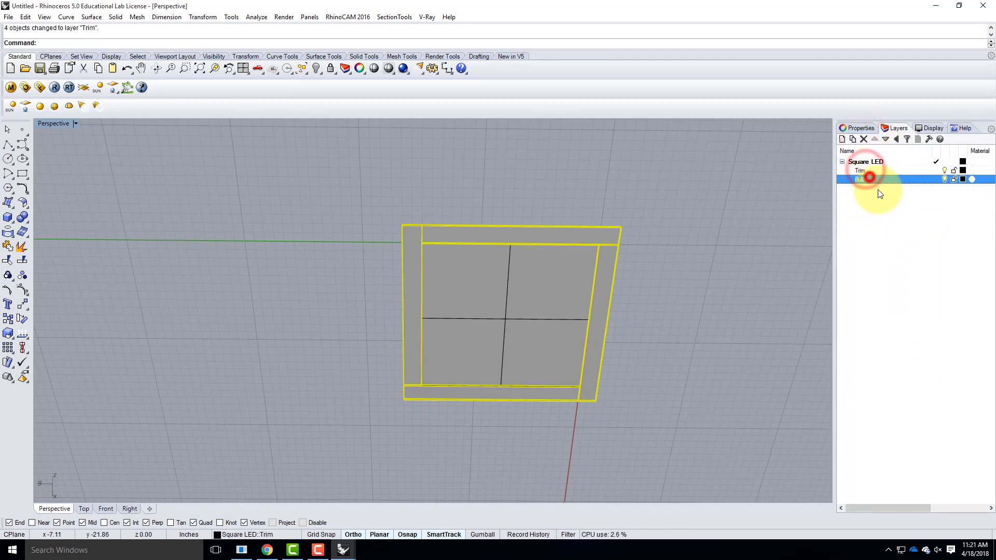
click(870, 239)
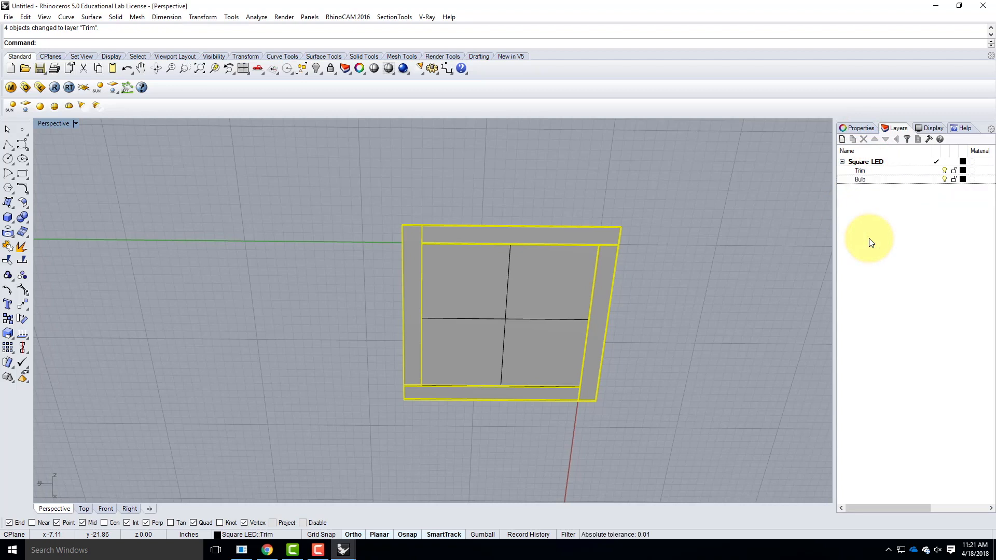
- Start loading a V-Ray scene material and browse to the OneDrive folder Resources > V-Ray > V-Ray Materials
click(12, 87)
right_click(45, 150)
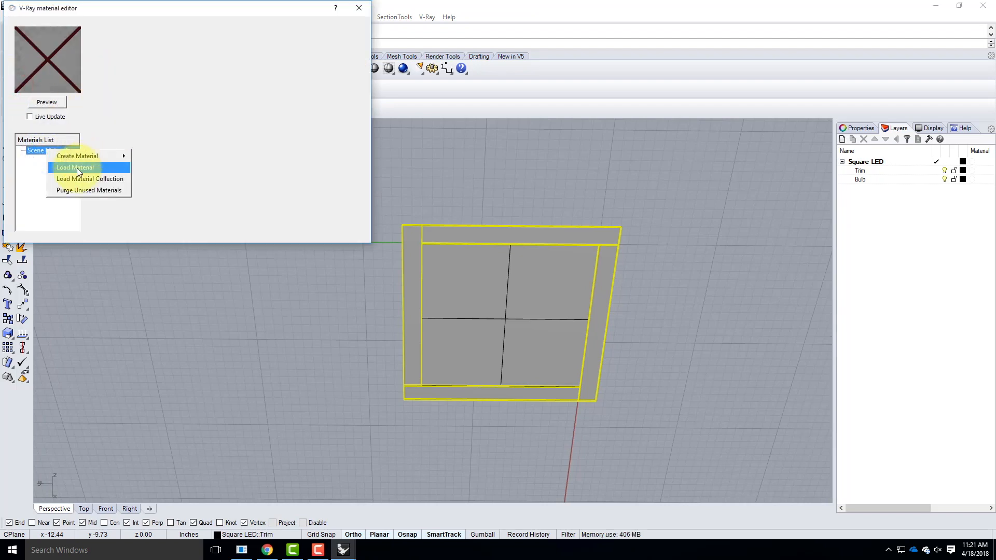
click(77, 168)
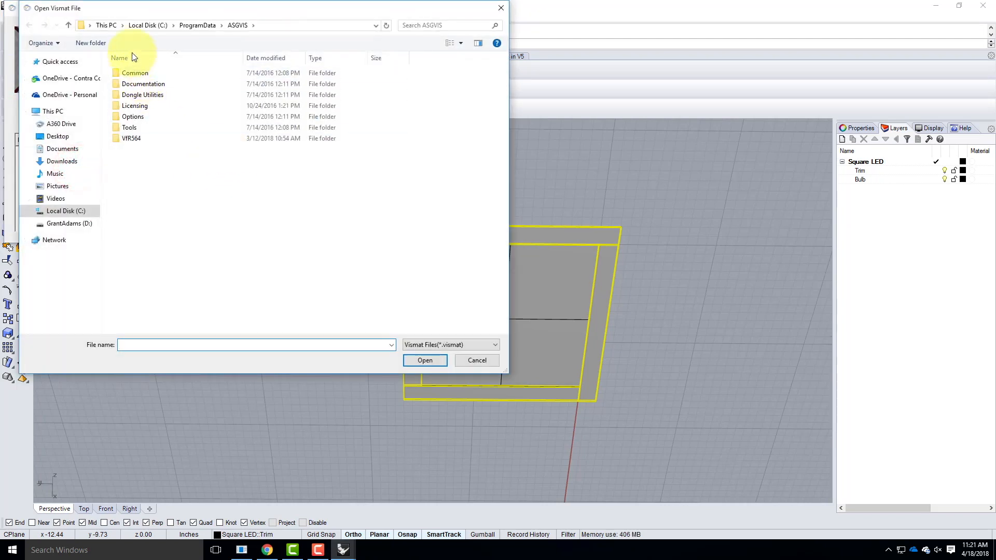
click(67, 78)
double_click(135, 139)
click(130, 193)
double_click(129, 193)
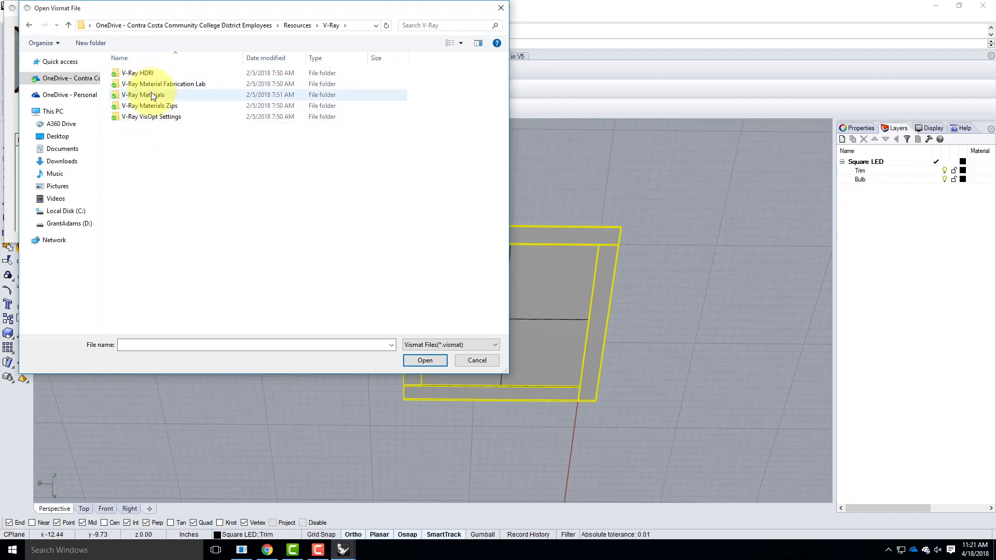
double_click(152, 94)
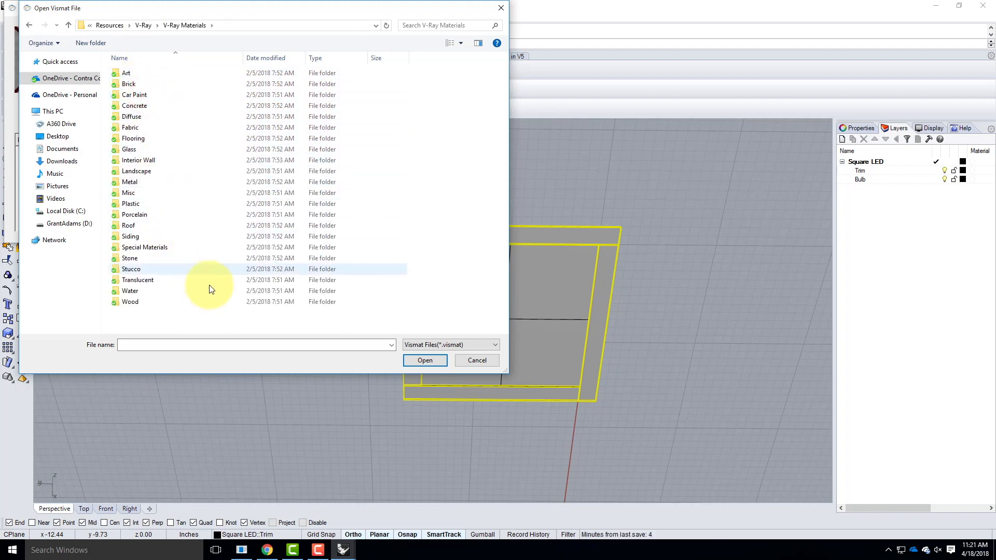
- Load Aluminium Matte.vismat from the Metal > Aluminum material folder
double_click(139, 182)
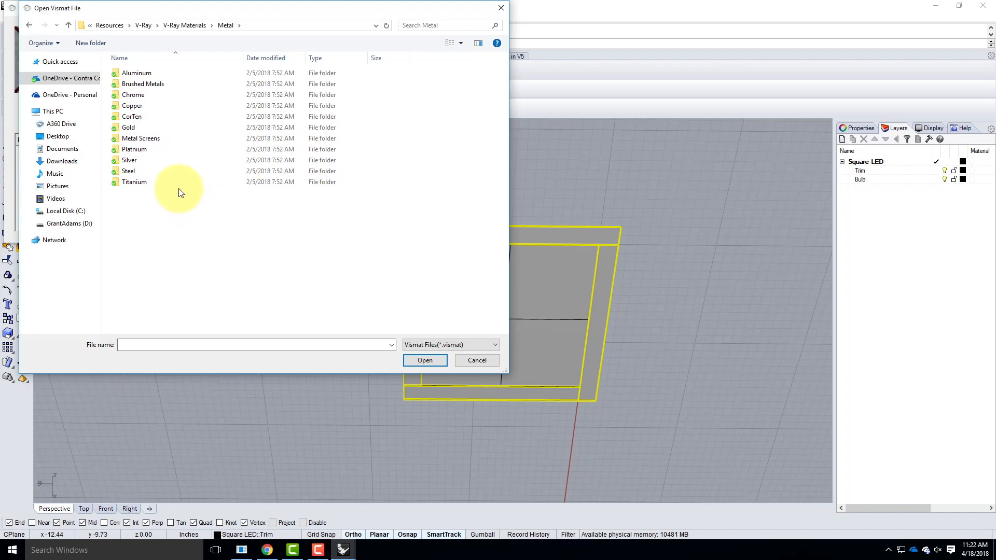
double_click(154, 73)
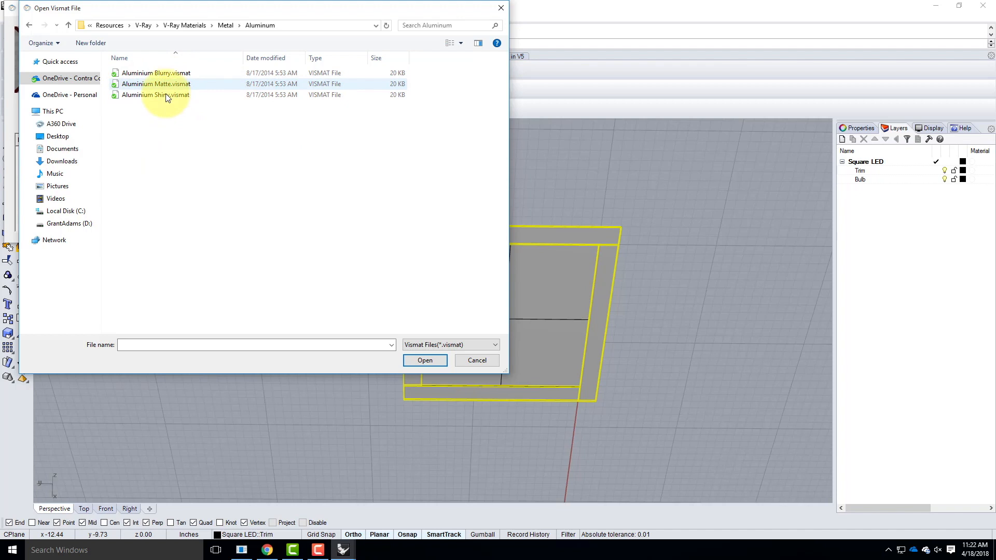
click(176, 85)
click(438, 361)
- Apply the Aluminium Matte material to the Trim layer and close the material editor
click(60, 160)
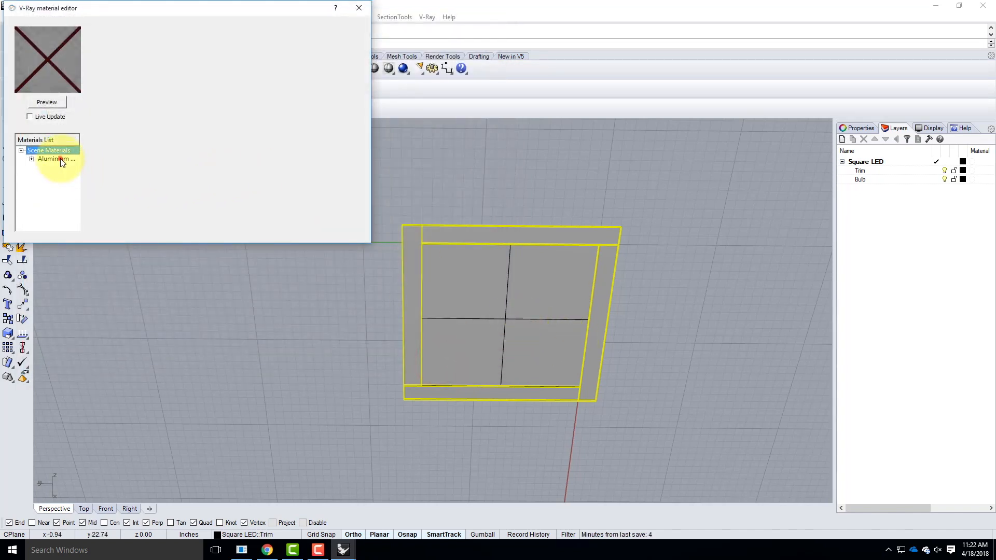
right_click(60, 160)
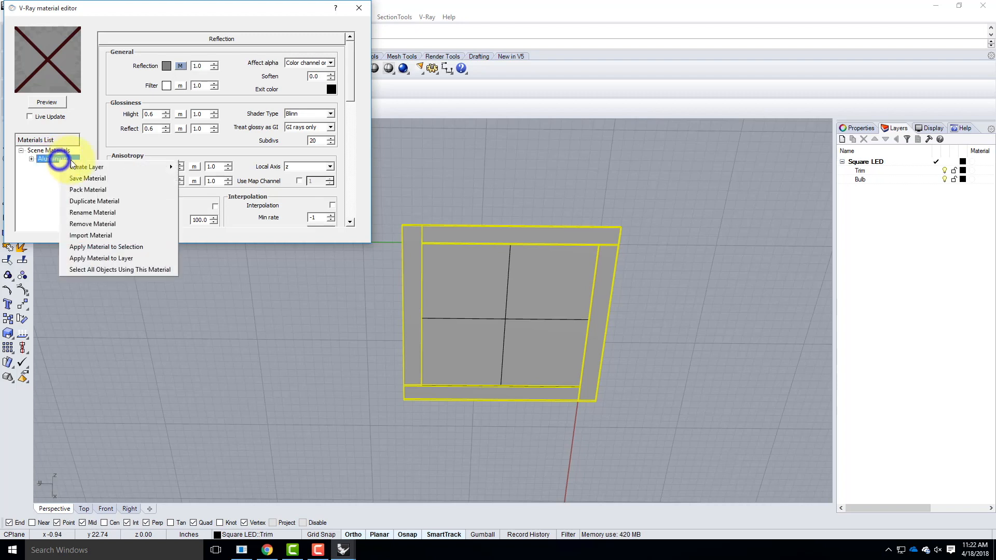
click(126, 259)
click(447, 230)
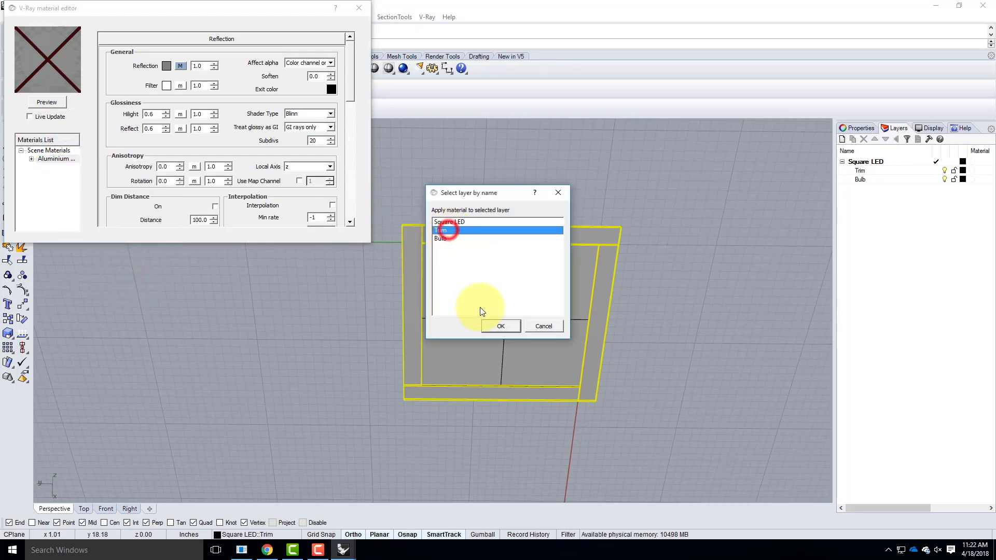
click(501, 326)
click(683, 296)
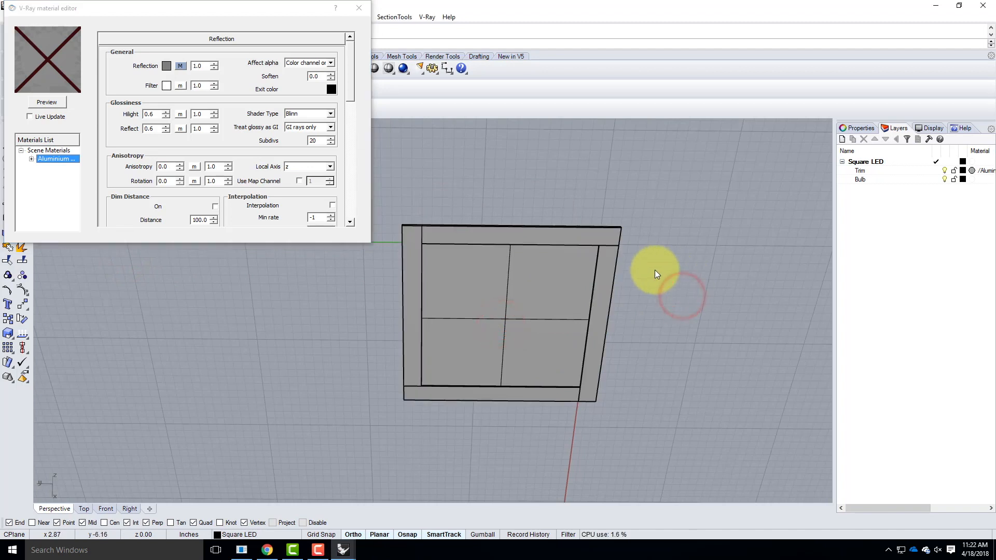
click(358, 9)
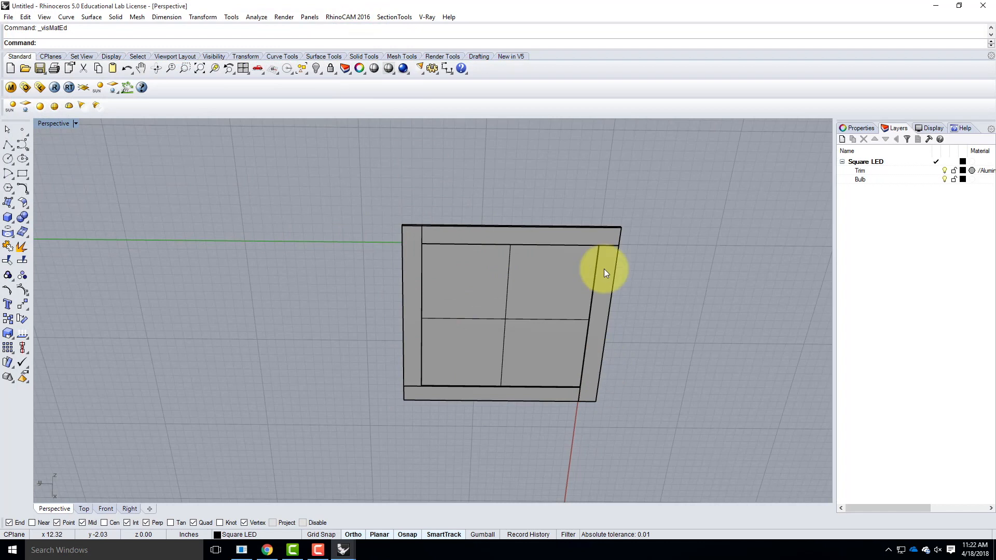
click(513, 314)
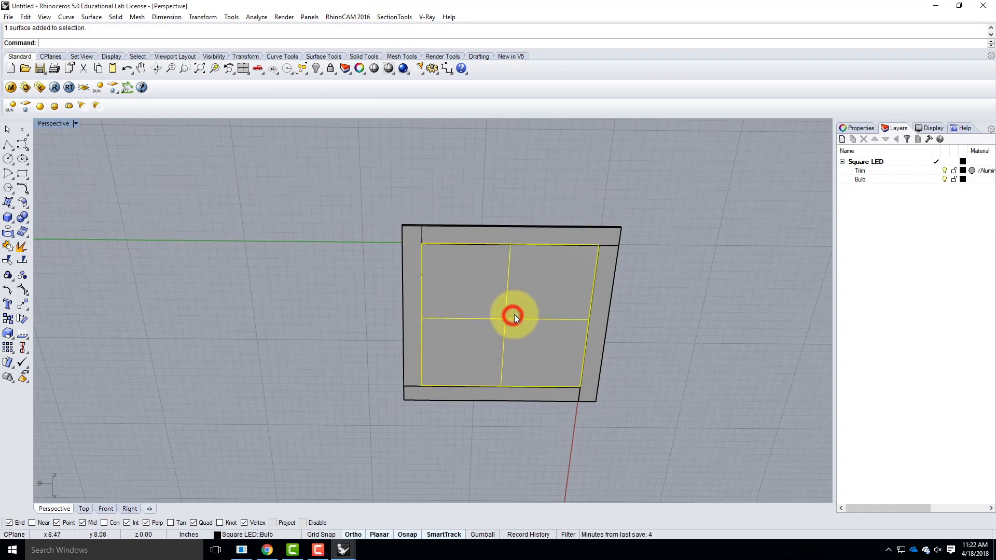
click(642, 299)
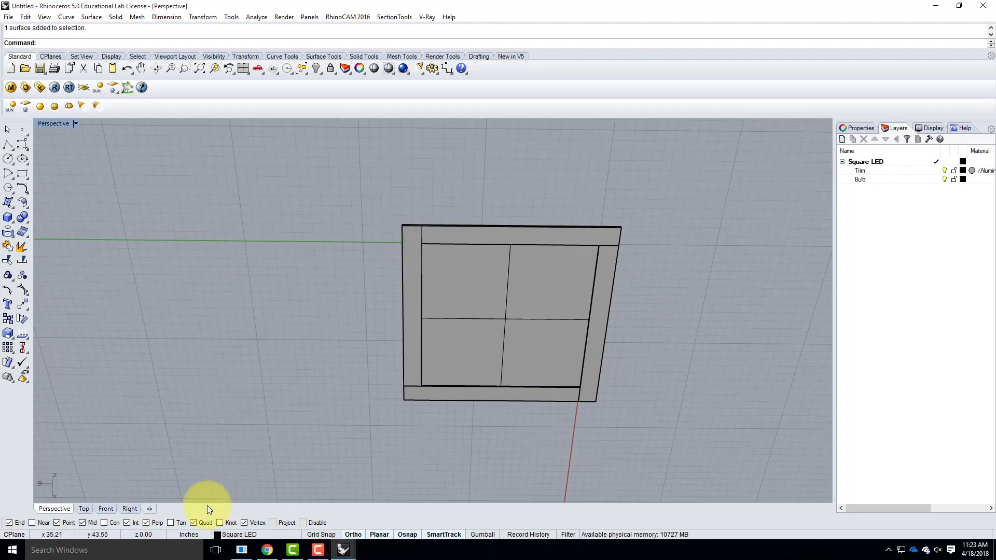
- Switch to Chrome and open the V-Ray 8.15 [emissive material] tutorial to read its instructions
click(267, 550)
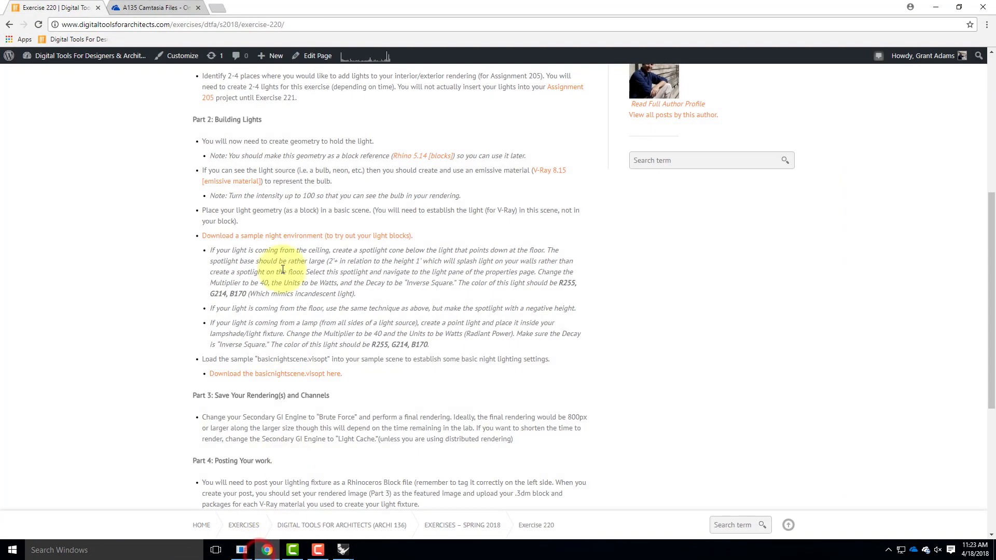
scroll(263, 283, up, 6)
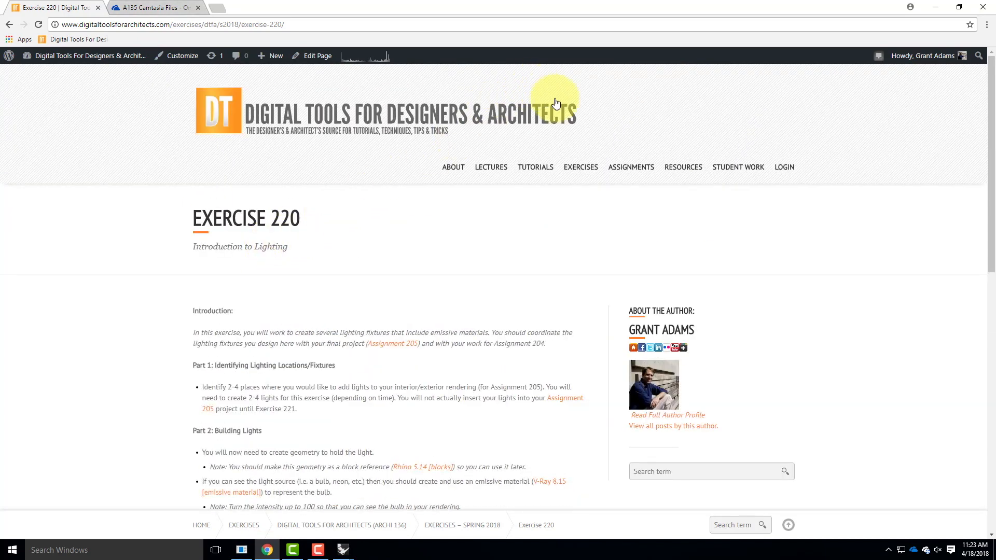
mouse_move(533, 167)
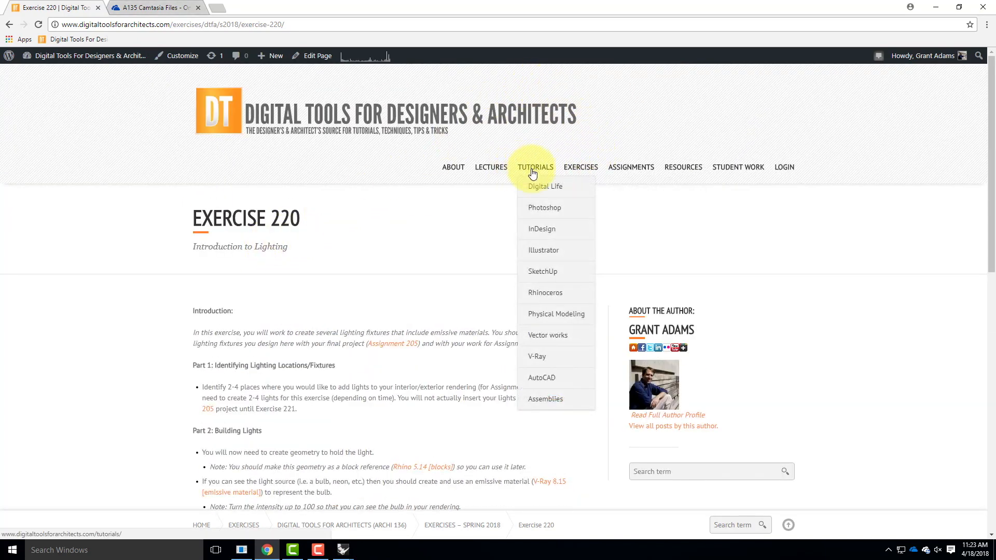
mouse_move(537, 356)
scroll(455, 422, down, 3)
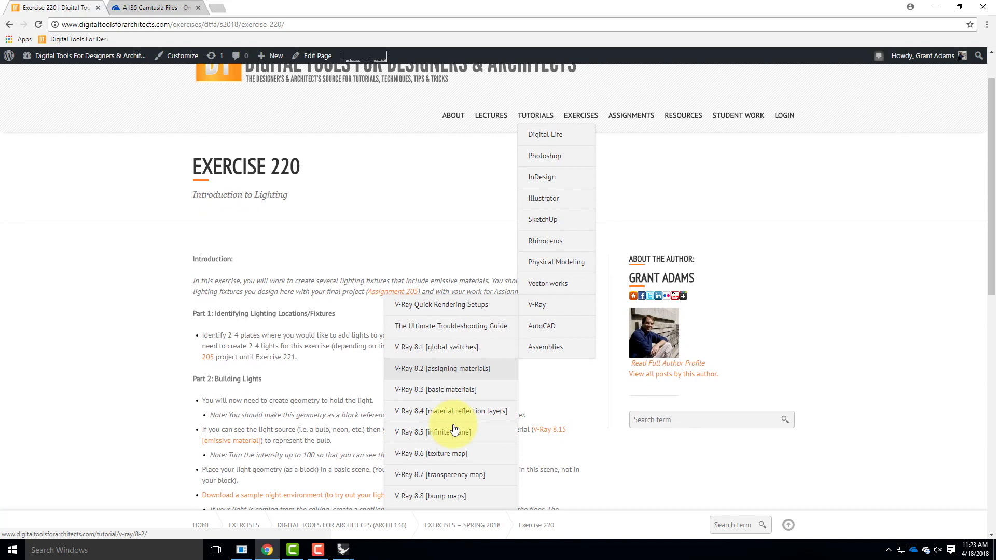
scroll(454, 429, down, 3)
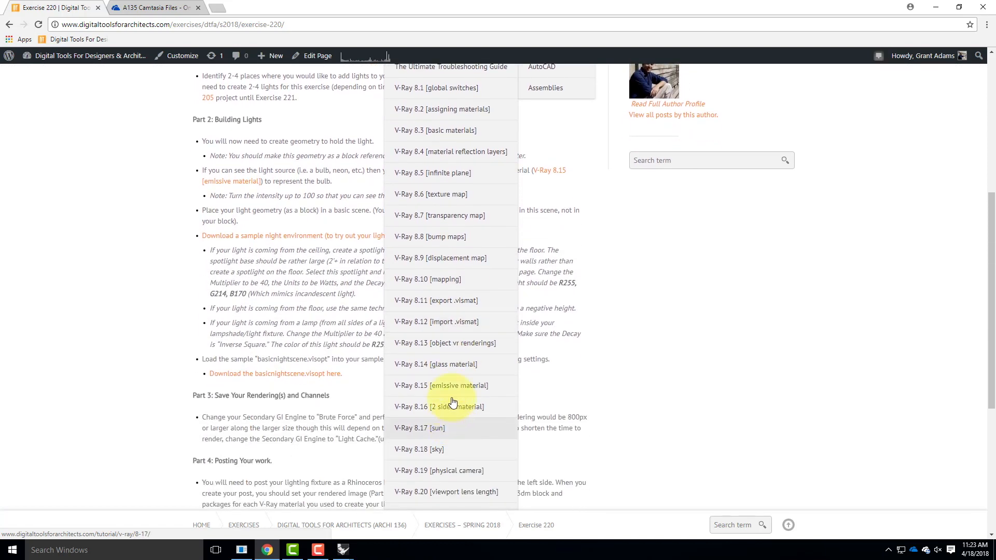
click(453, 393)
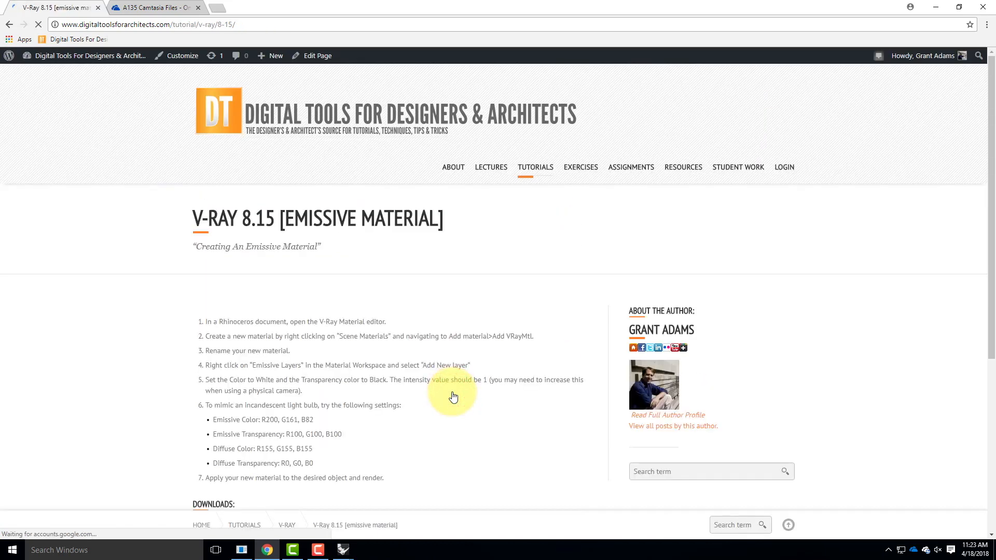
scroll(508, 292, down, 4)
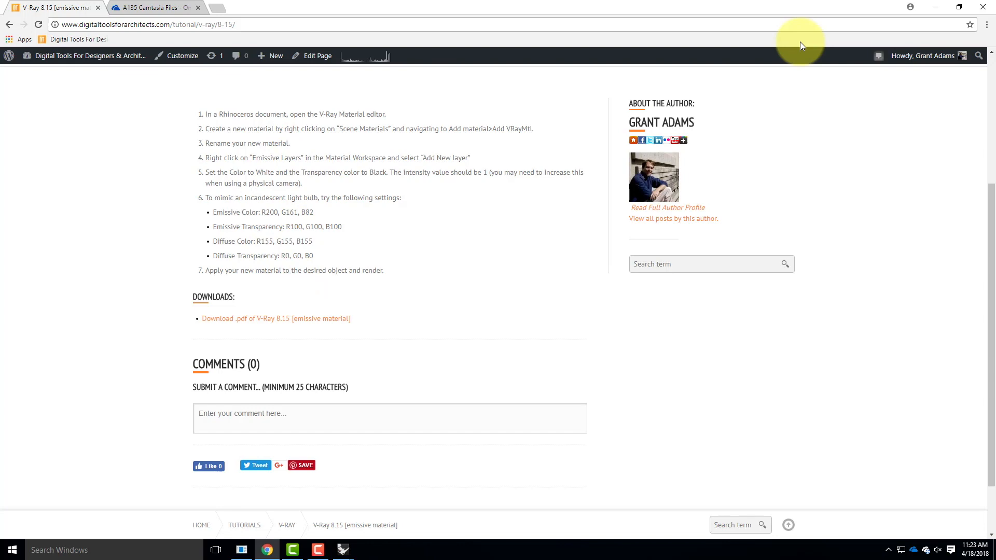
- Arrange the tutorial page and the untitled Rhino model window side by side
click(958, 6)
drag(608, 70, 624, 104)
drag(749, 114, 993, 179)
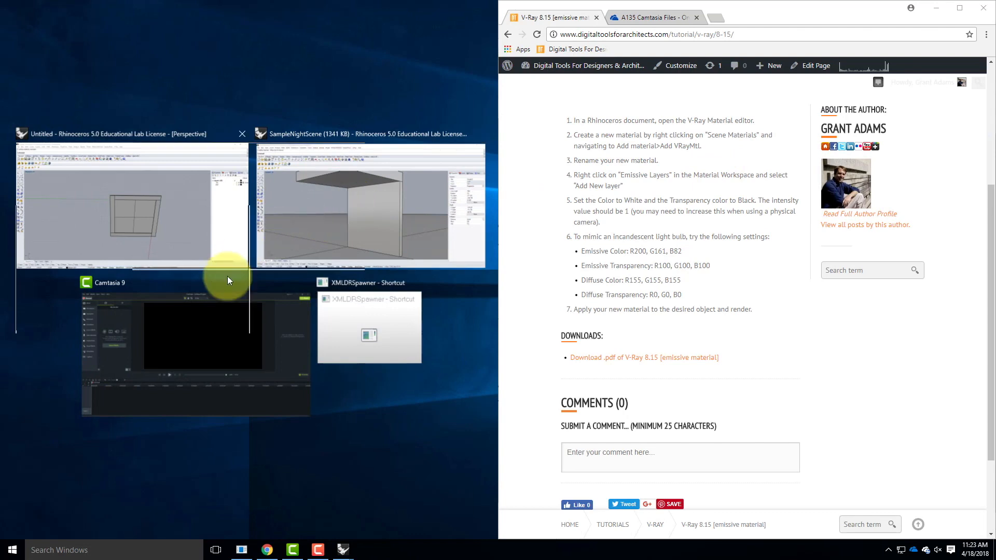
click(190, 210)
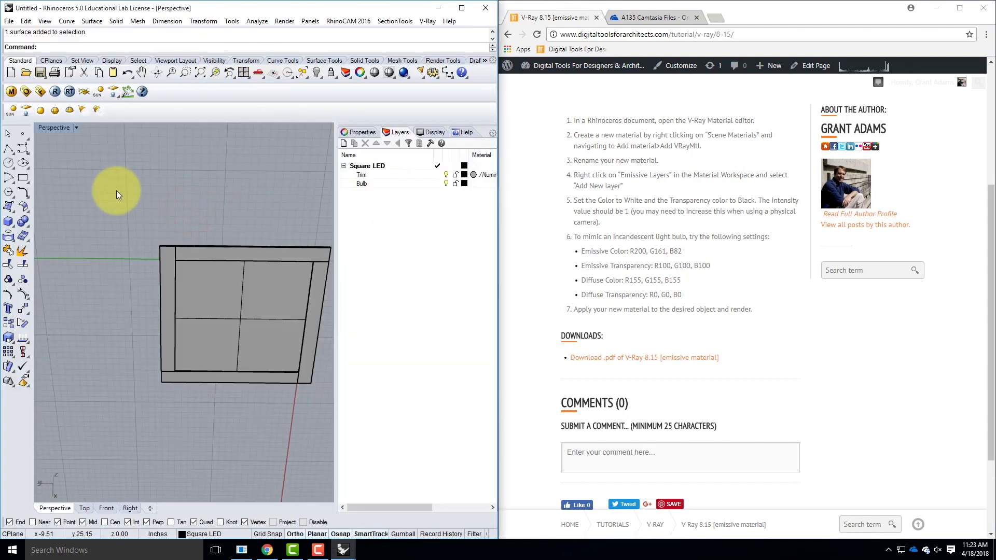
- Create a new Standard V-Ray material in the scene and name it Bulb
click(9, 95)
drag(202, 8, 253, 98)
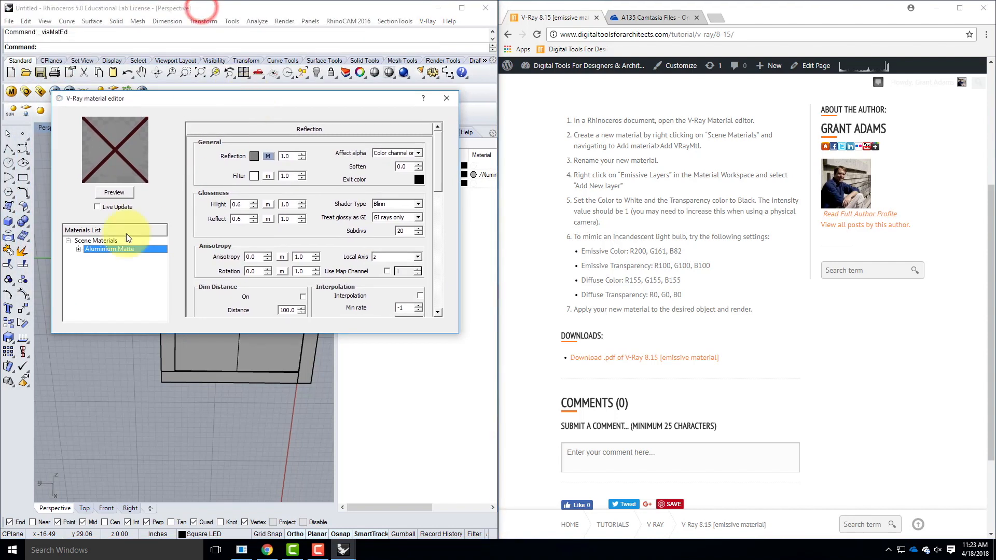
click(97, 241)
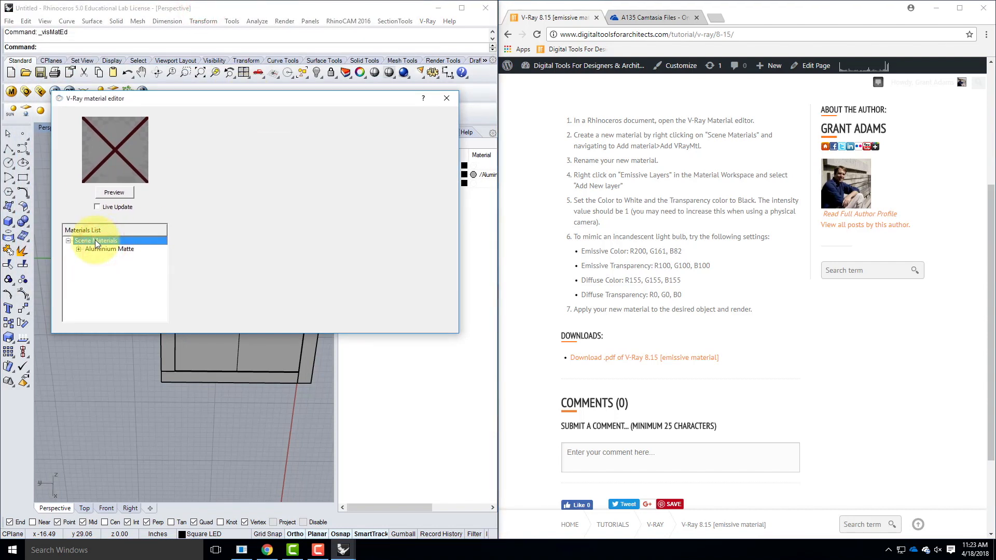
right_click(97, 242)
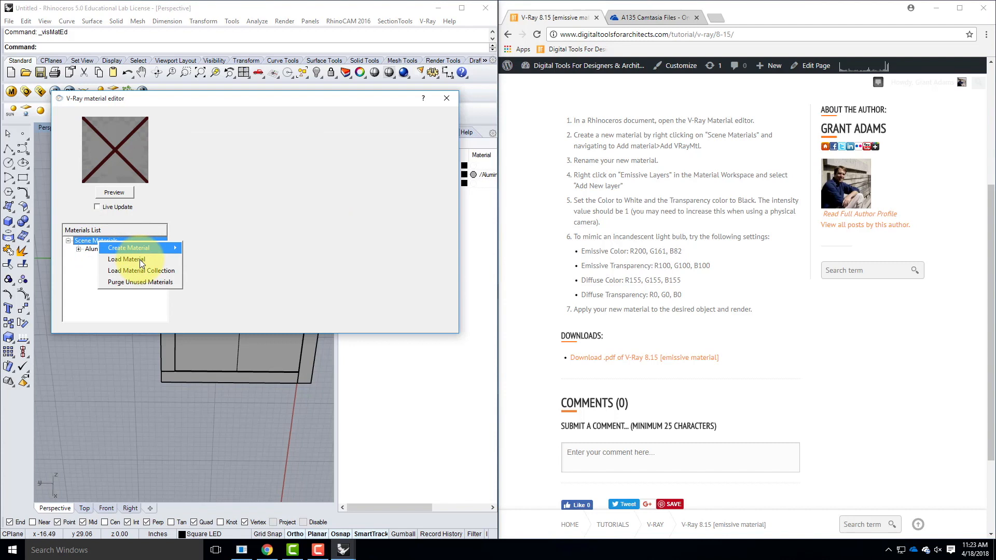
mouse_move(155, 248)
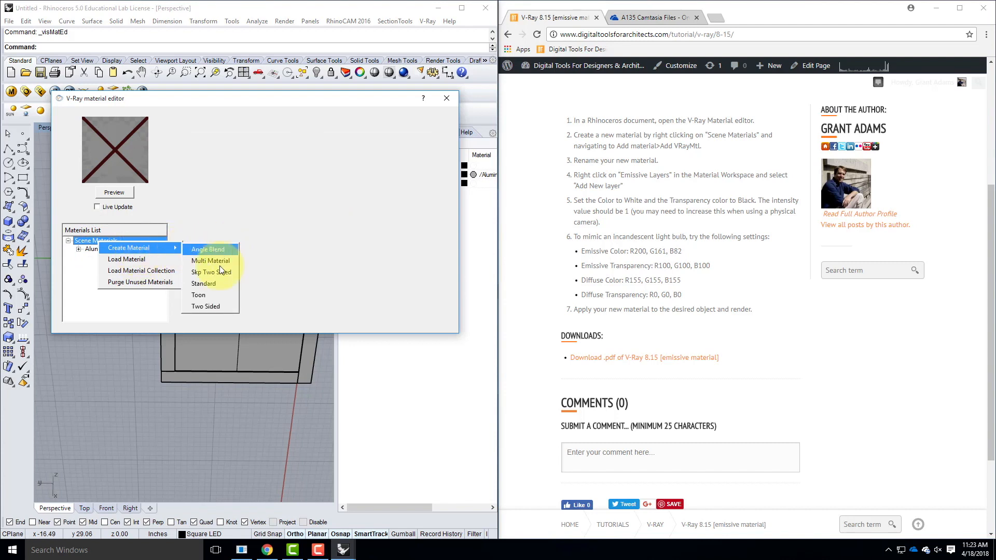
click(220, 289)
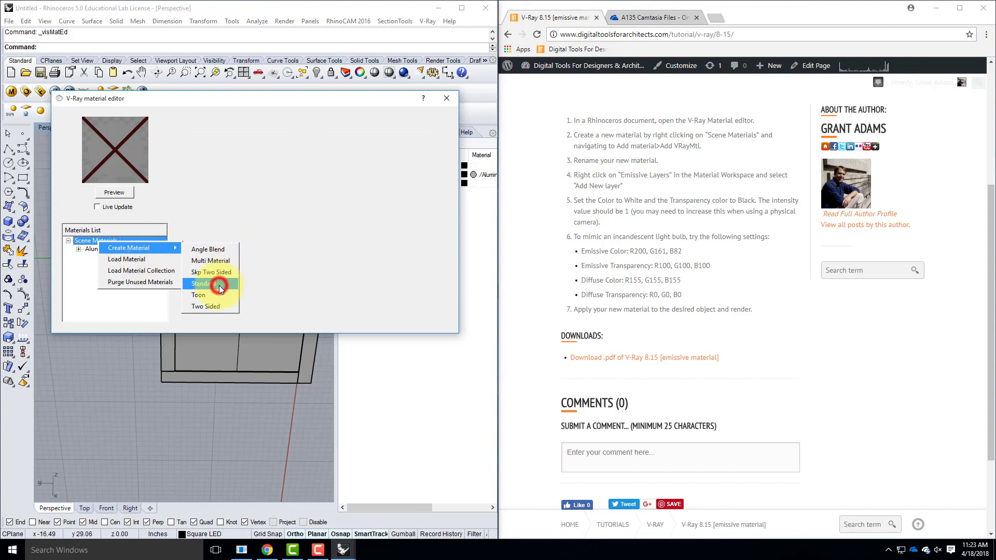
double_click(114, 257)
text(Bulb)
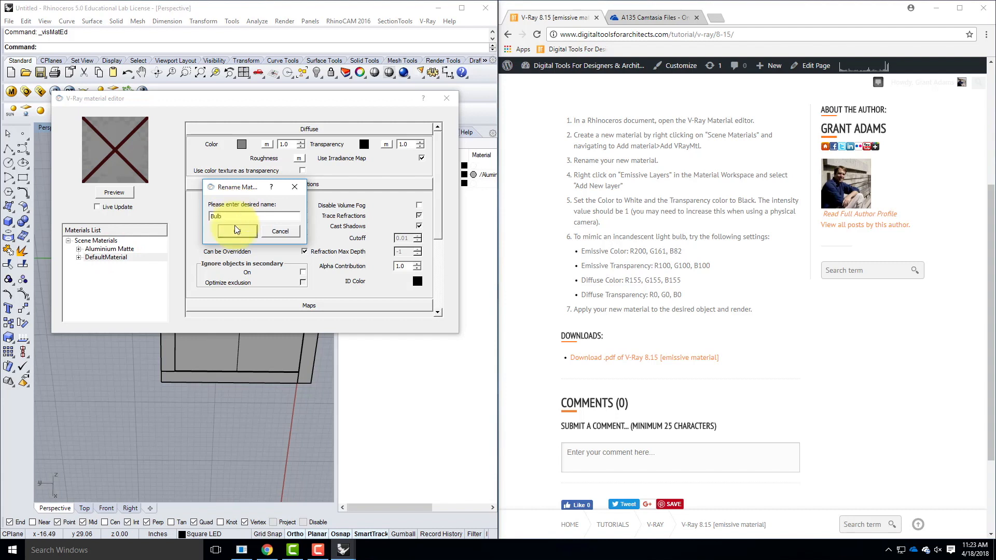
click(236, 232)
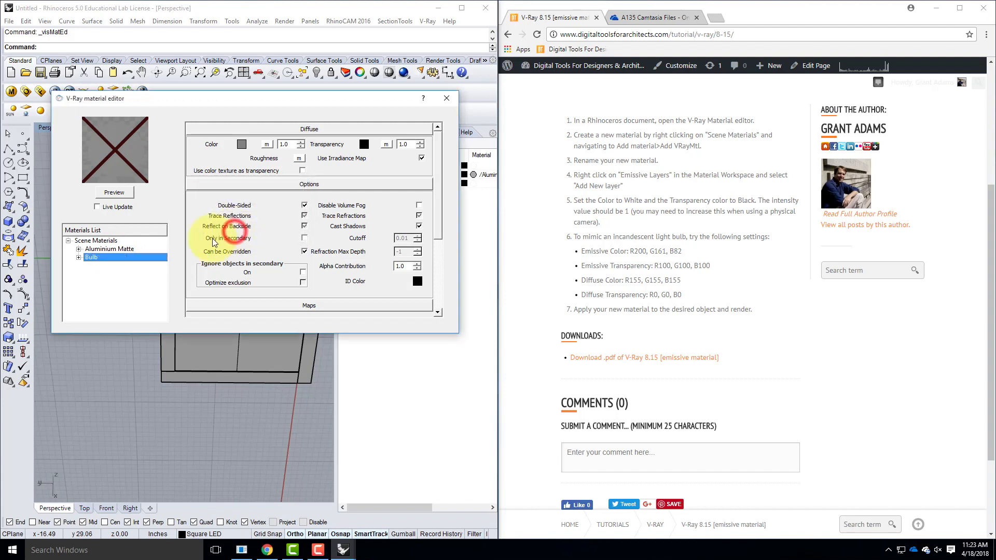
- Add an Emissive layer to the Bulb material and preview the material
right_click(95, 260)
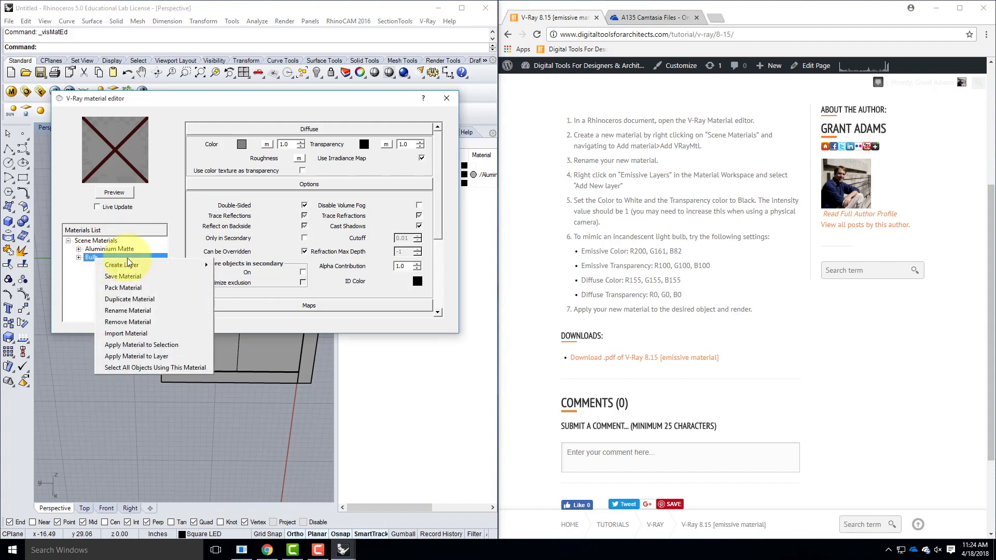
mouse_move(142, 273)
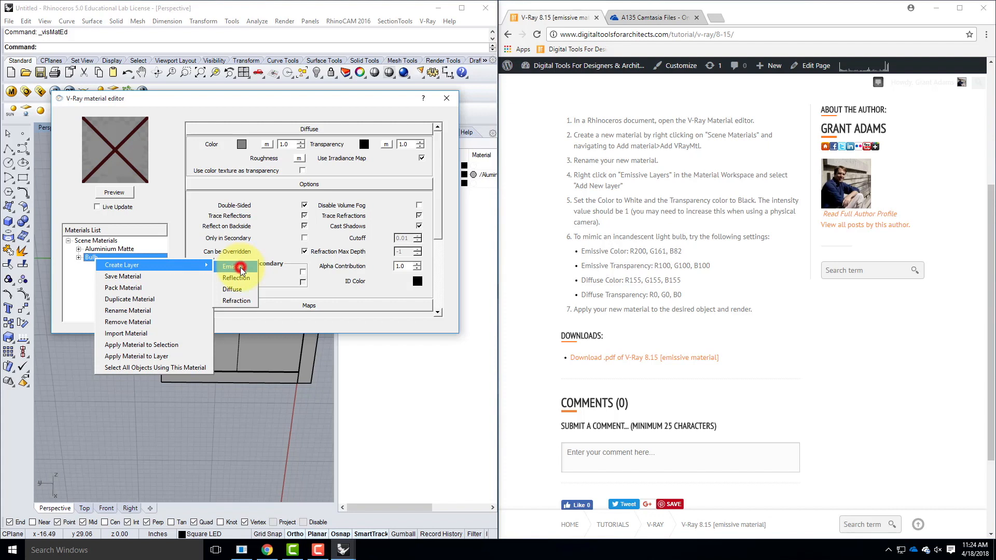
click(235, 267)
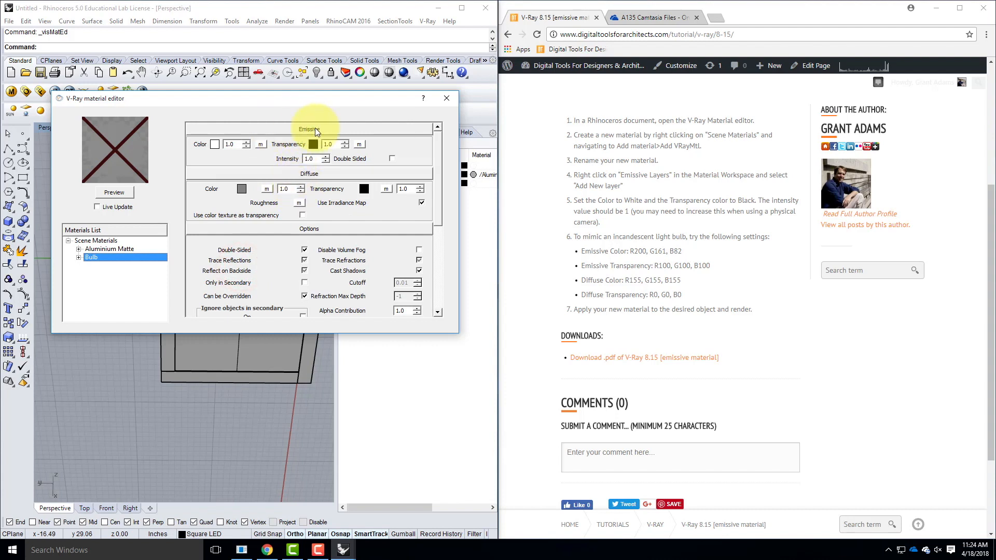
click(120, 195)
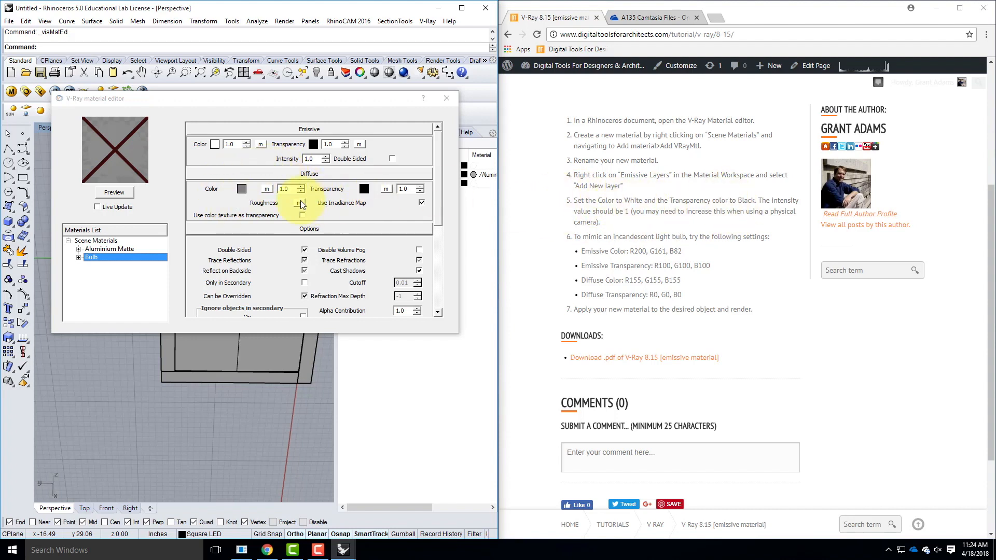
- Set the Bulb material's diffuse color to White
click(241, 189)
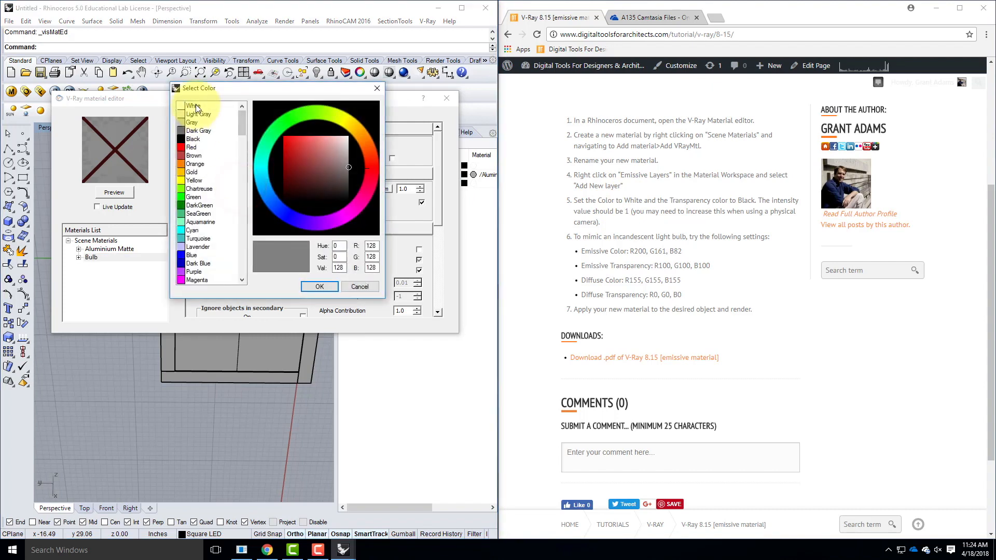
click(193, 105)
click(319, 286)
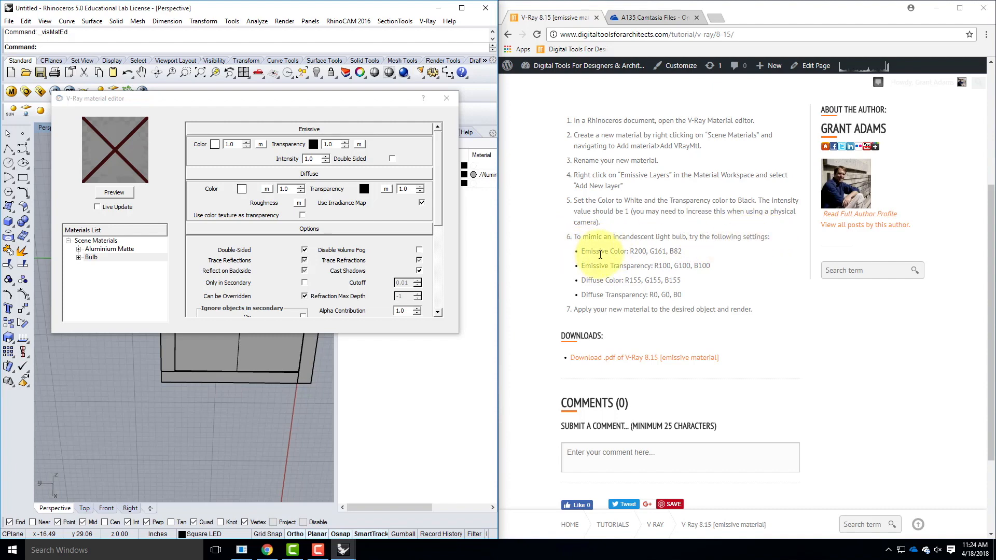
- Set the Bulb material's emissive color to R200, G161, B82
click(214, 145)
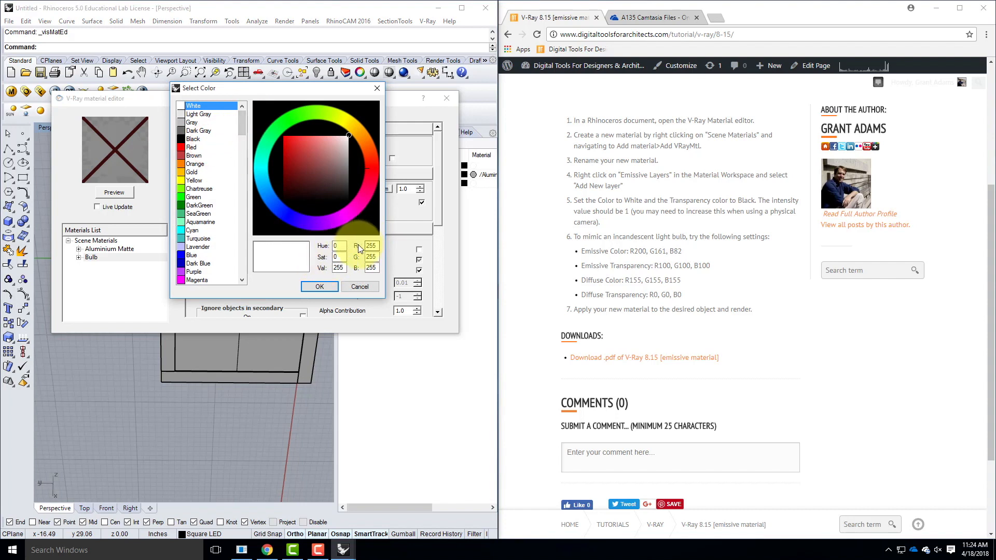
double_click(371, 245)
text(200)
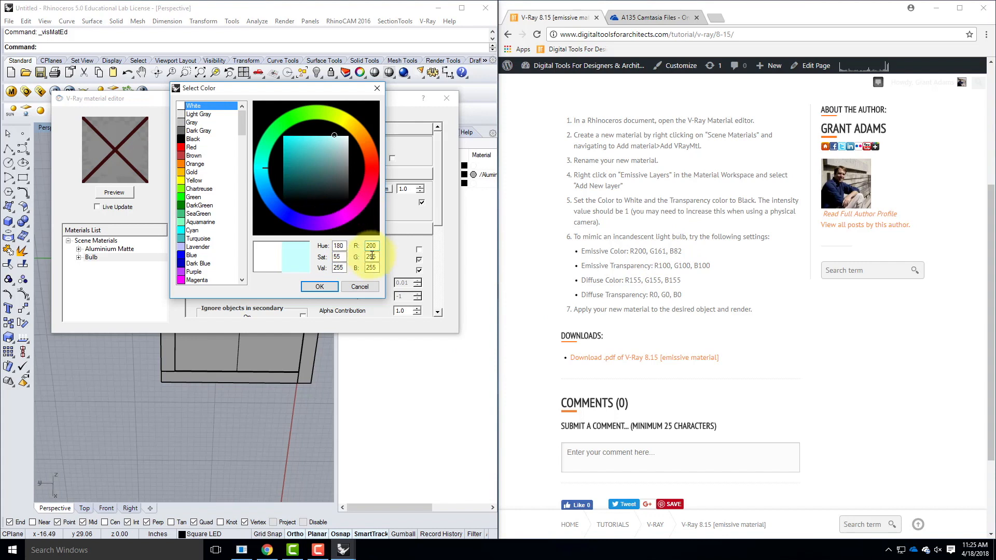
double_click(372, 257)
text(161)
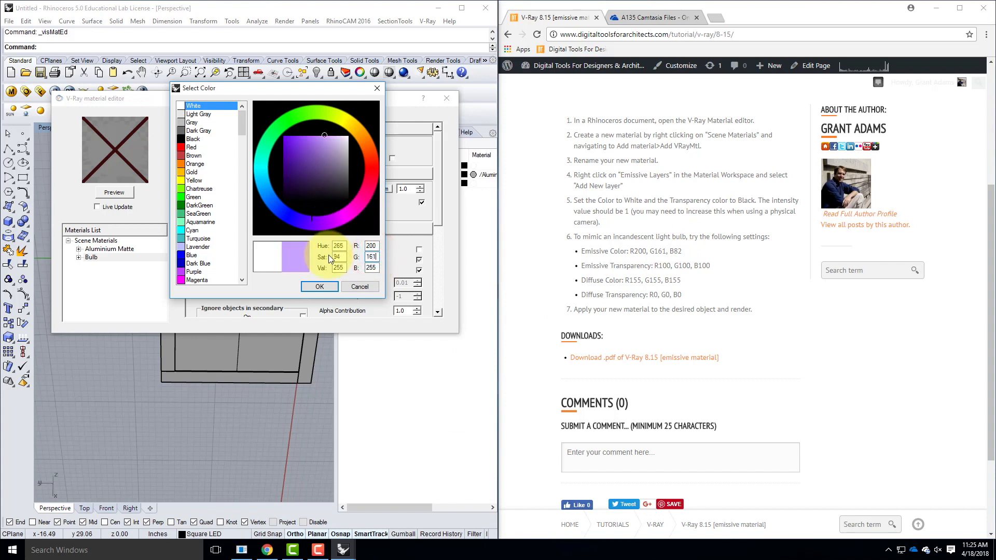
key(Tab)
text(82)
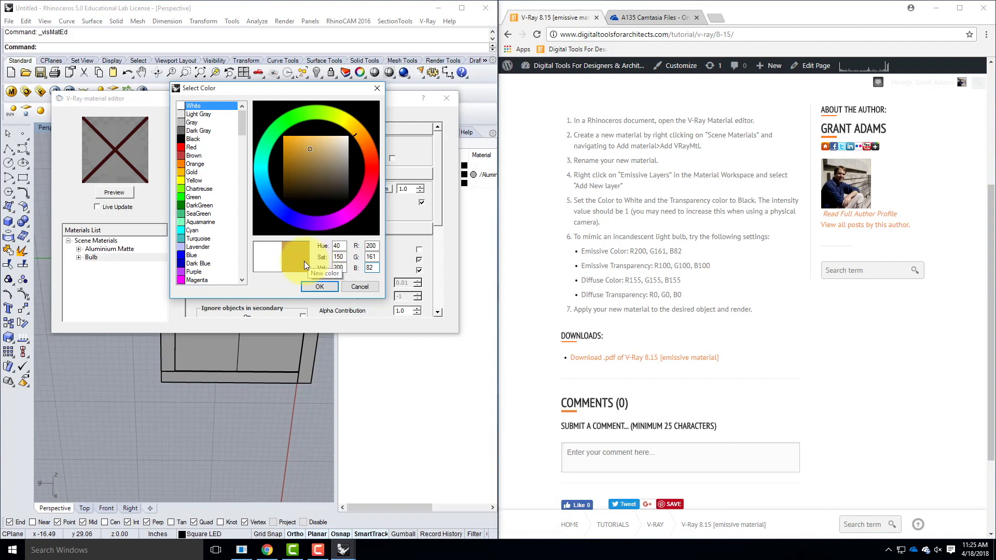
scroll(751, 269, up, 4)
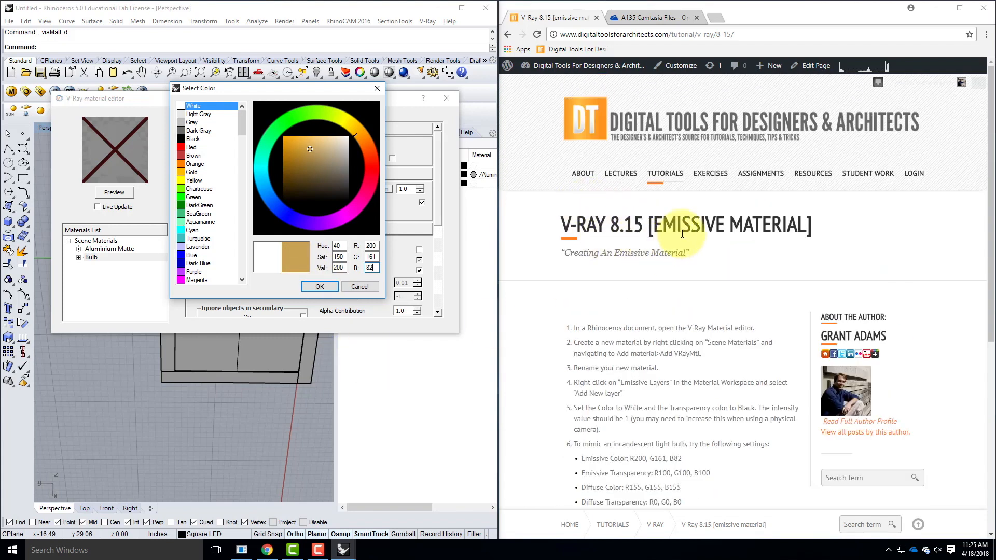
scroll(682, 234, down, 4)
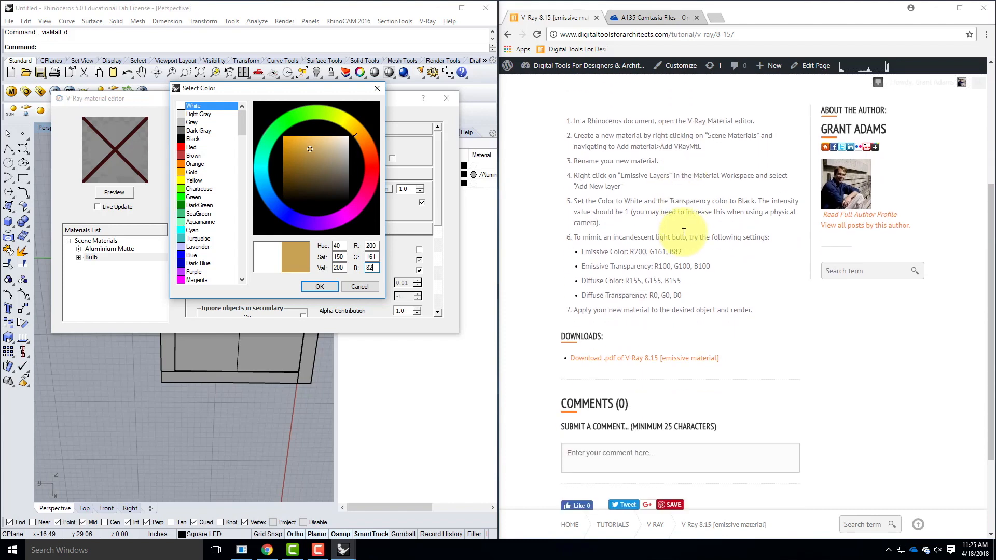
scroll(684, 233, up, 2)
scroll(683, 232, down, 1)
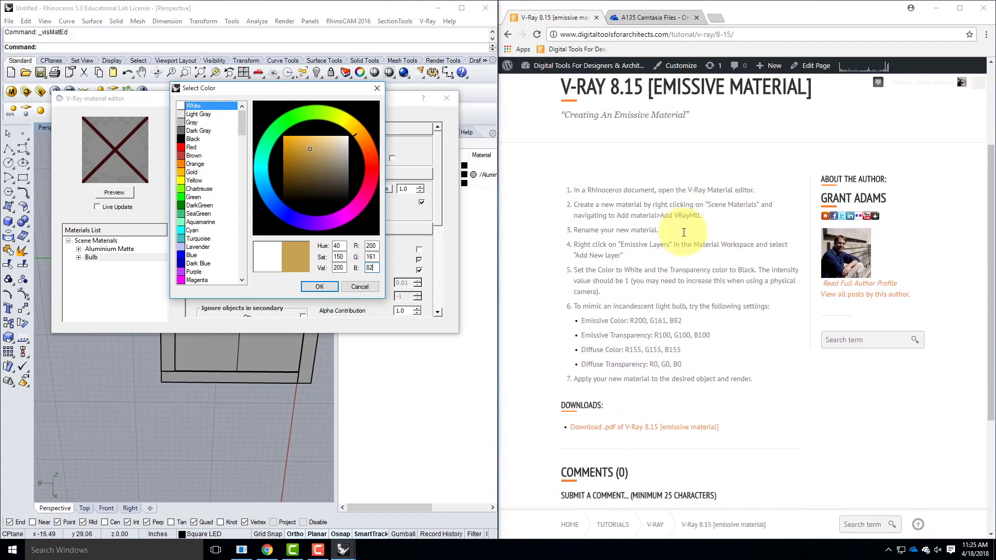
scroll(674, 207, up, 1)
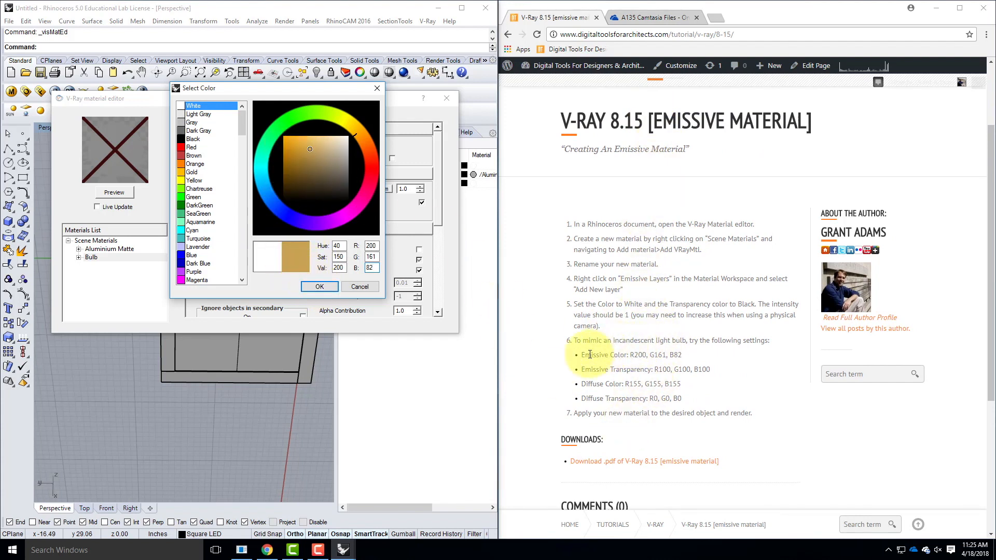
click(319, 286)
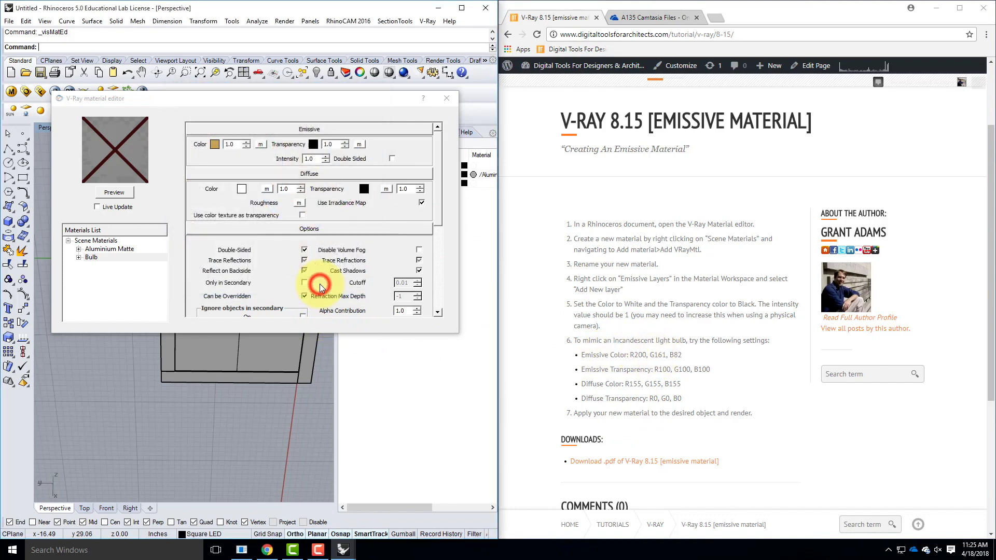
- Set the Bulb material's emissive transparency color to R100, G100, B100
click(313, 146)
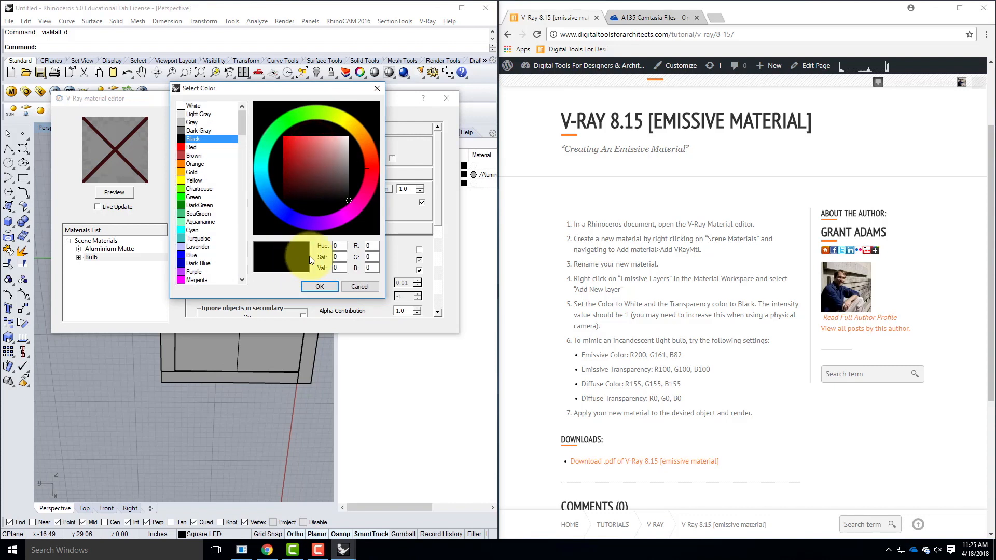
double_click(373, 247)
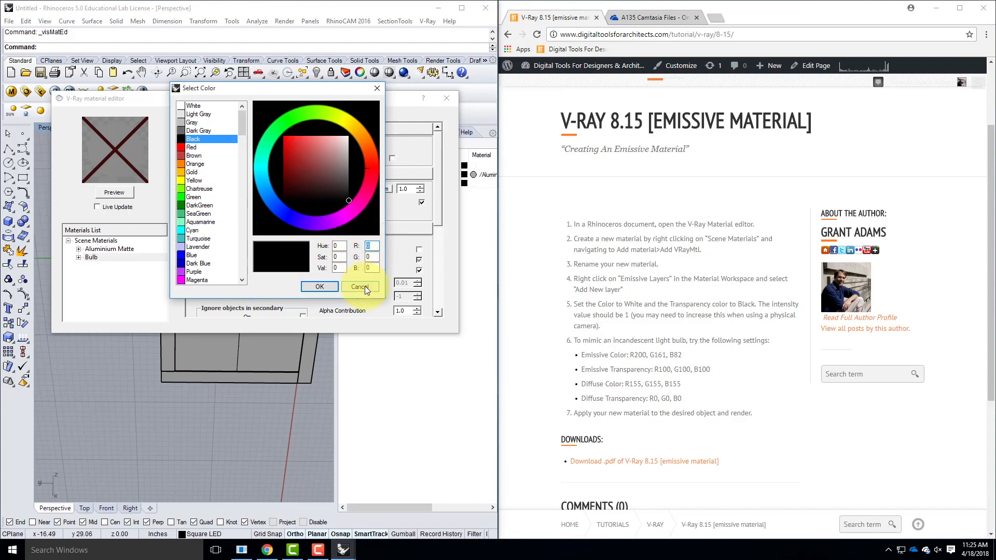
text(100)
key(Tab)
text(100)
key(Tab)
text(100)
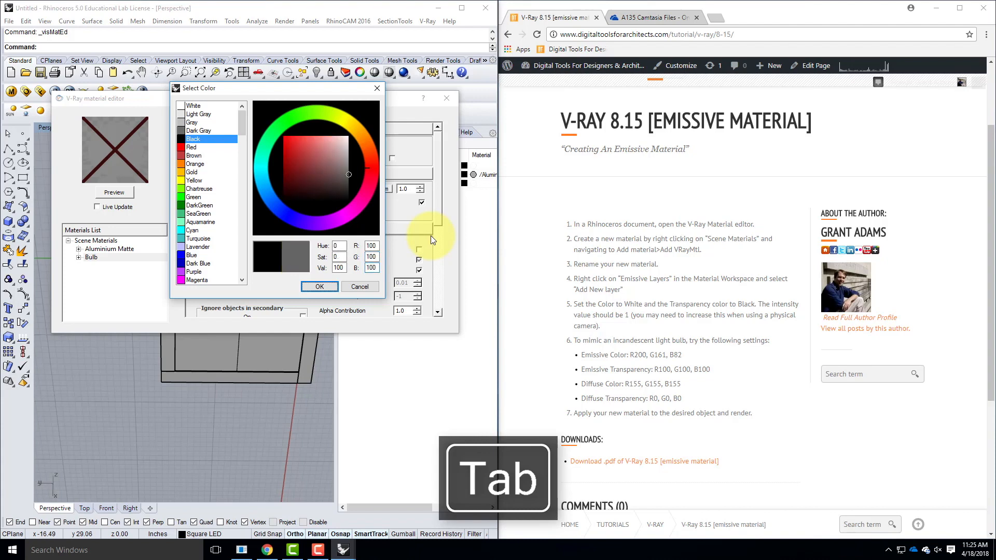
click(332, 287)
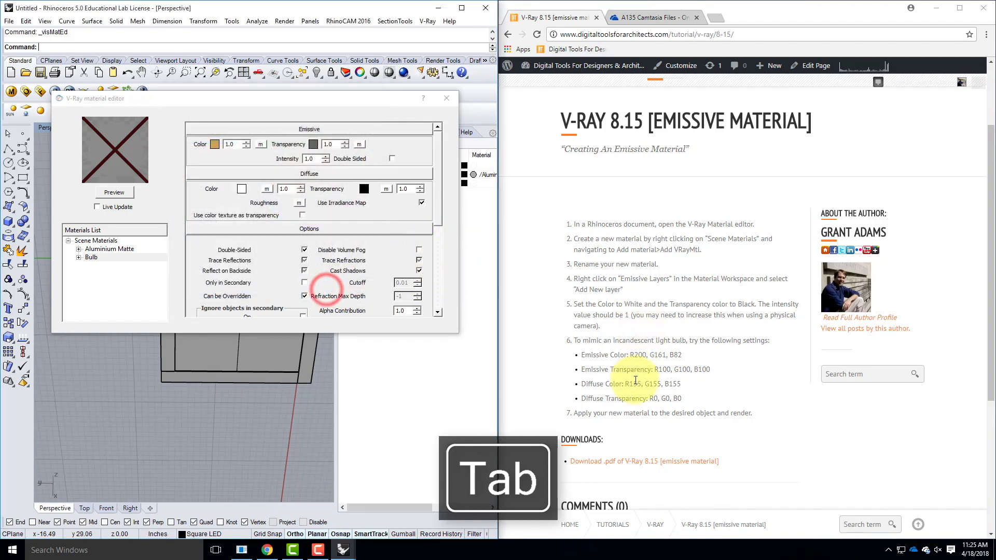
- Set the Bulb material's diffuse color to R155, G155, B155
click(241, 190)
double_click(372, 246)
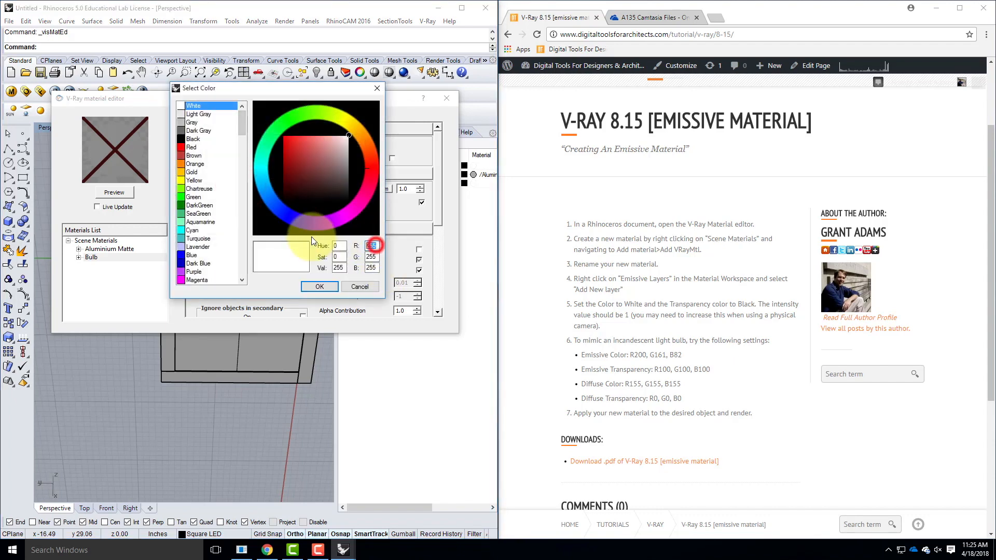
text(155)
key(Tab)
text(155)
key(Tab)
text(11)
key(BackSpace)
text(55)
key(Tab)
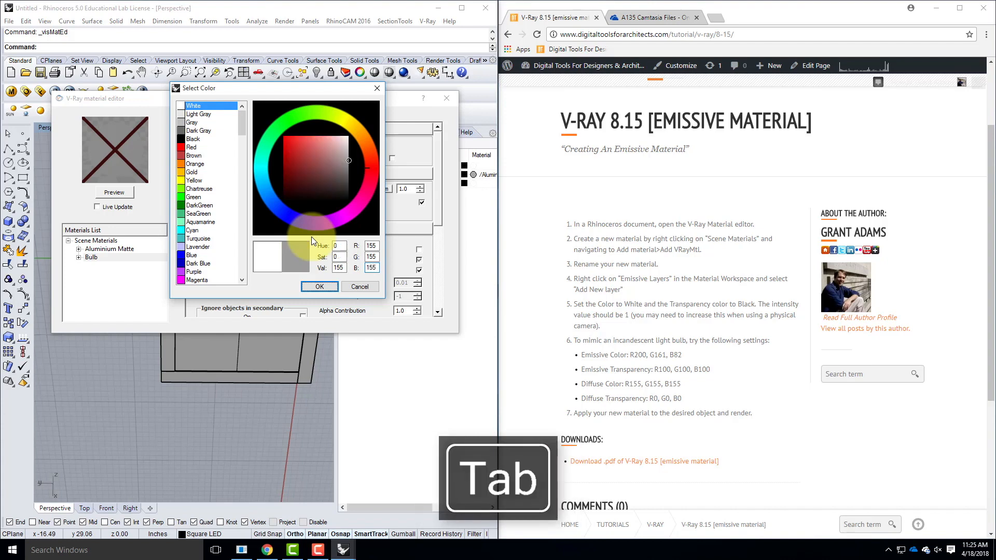
click(319, 287)
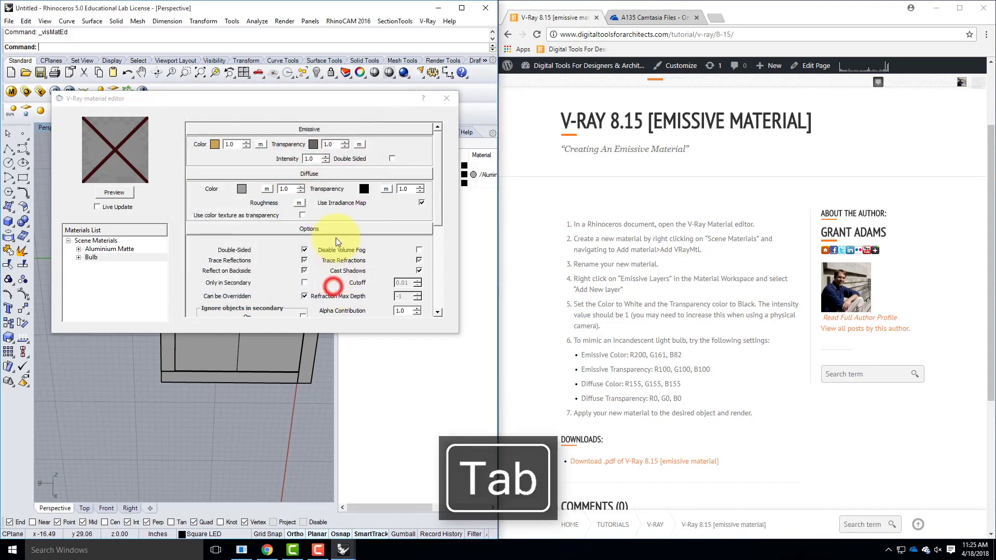
- Check that the Bulb material's diffuse transparency is R0, G0, B0, accept it and preview the material
click(366, 190)
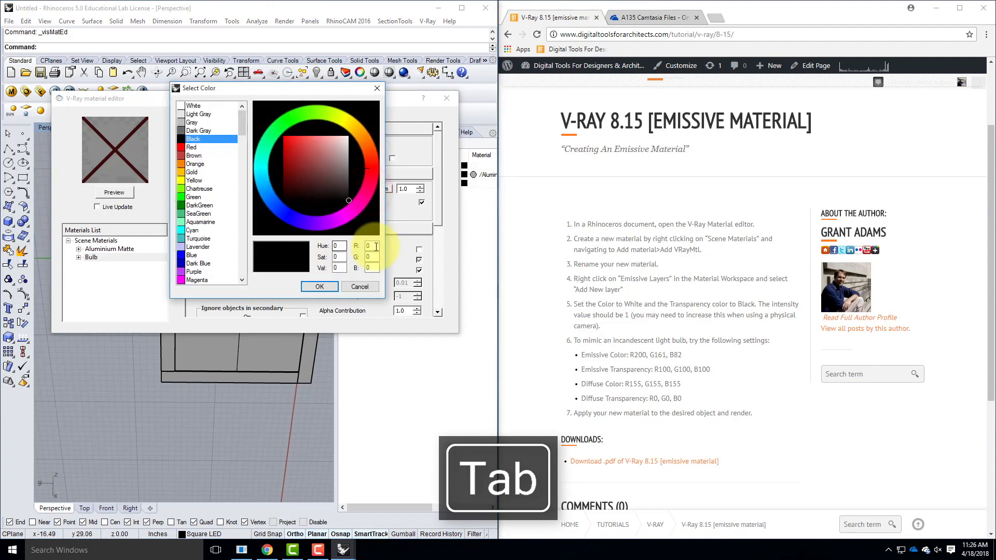
click(321, 287)
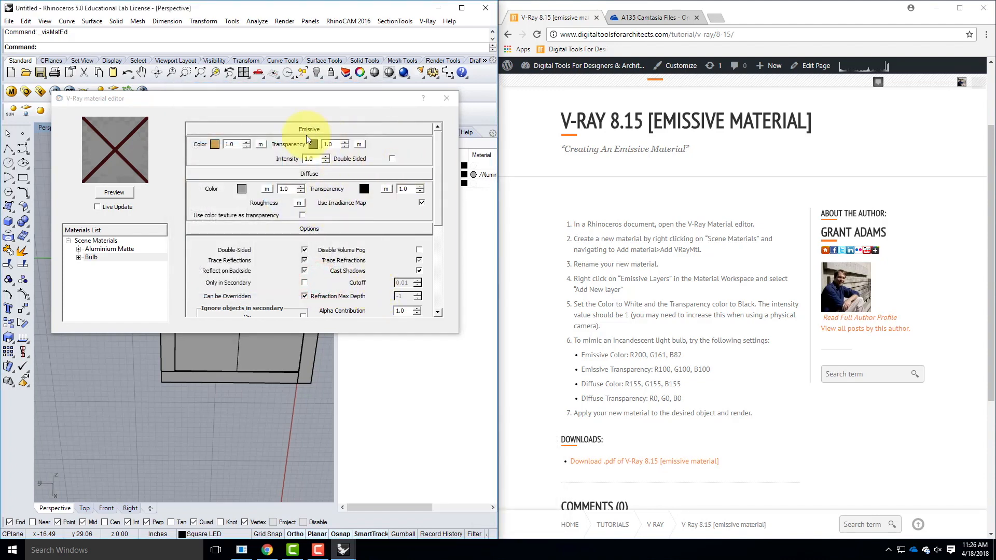
click(116, 192)
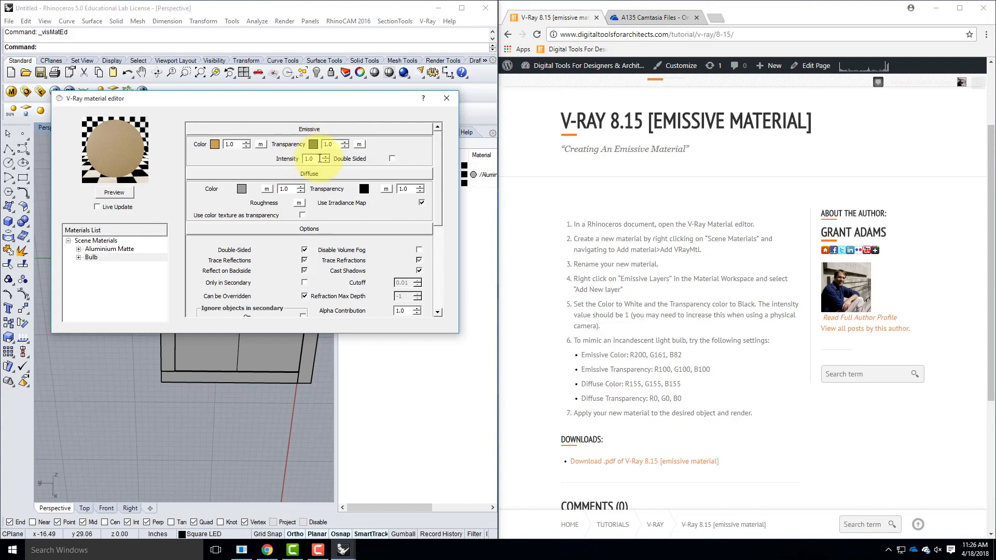
- Raise the Bulb material's emissive intensity to 10 and on to 100, previewing the material at each value
double_click(310, 159)
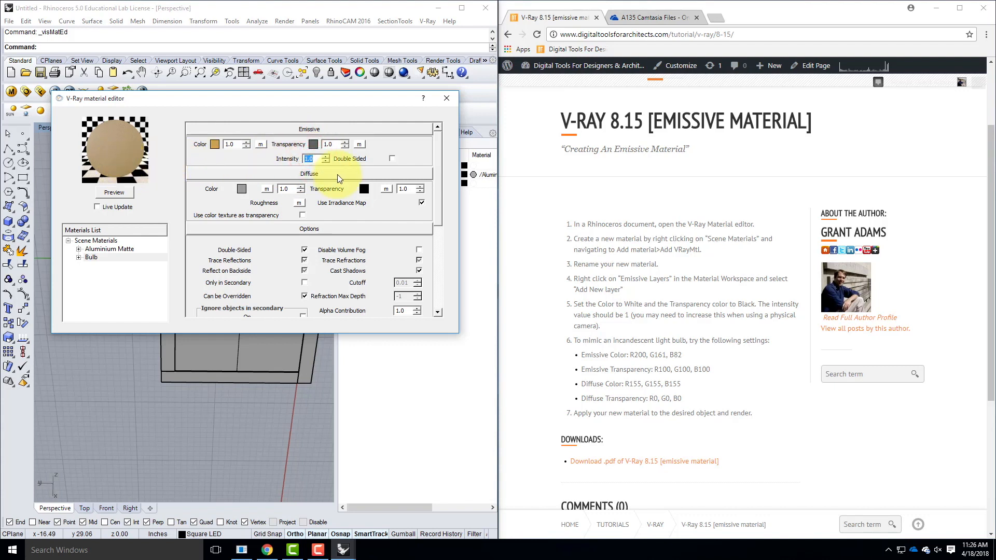
click(123, 192)
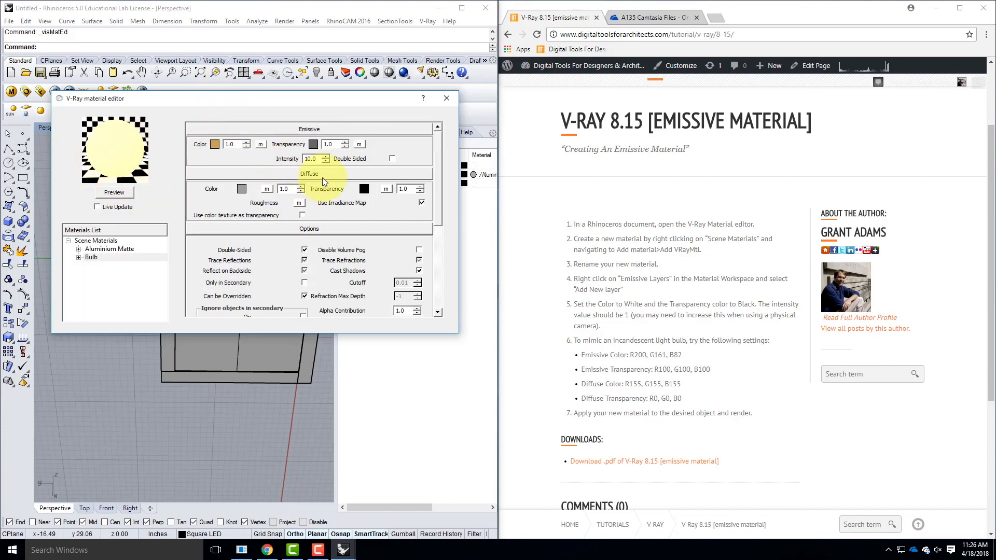
drag(318, 158, 250, 151)
text(100)
click(114, 192)
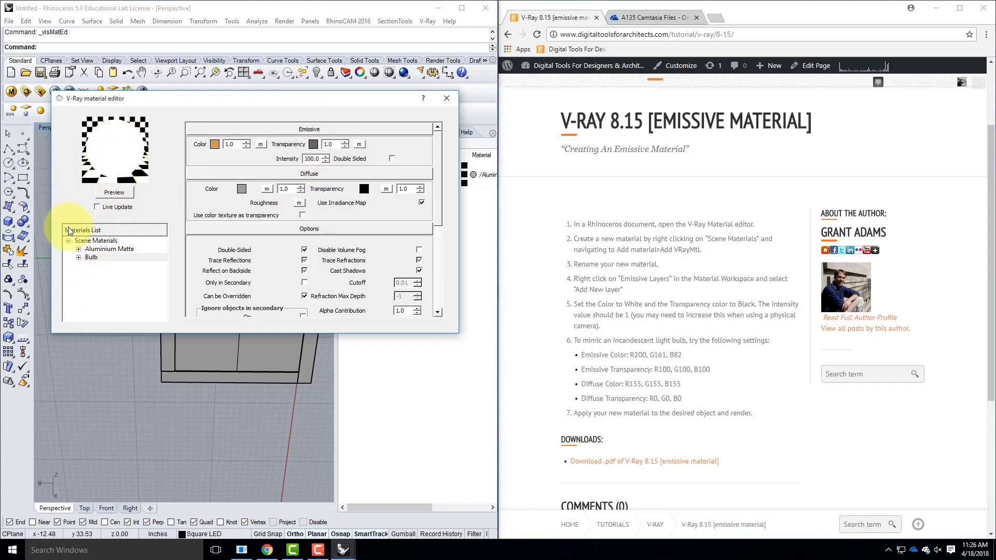
- Apply the Bulb material to the Bulb layer and close the material editor
right_click(93, 258)
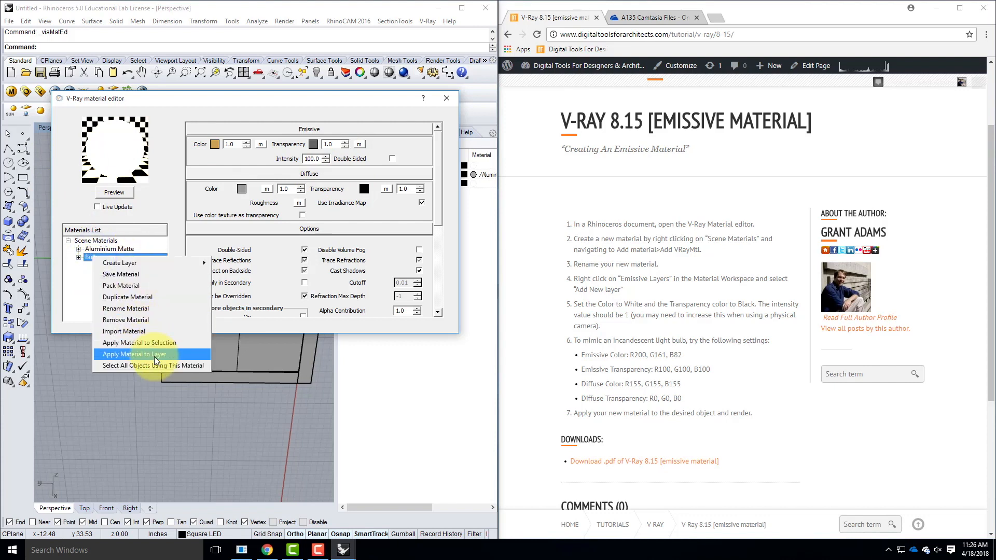
click(154, 355)
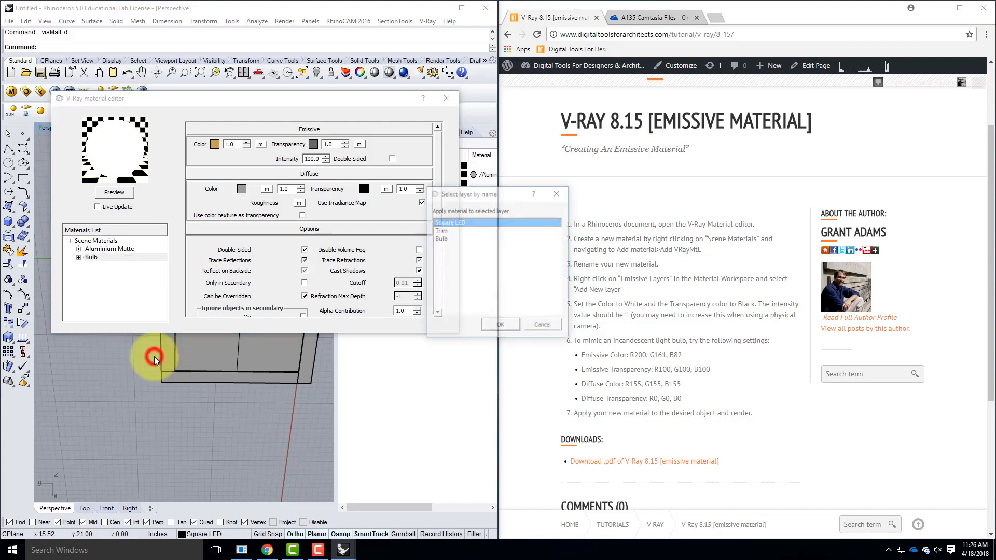
click(441, 240)
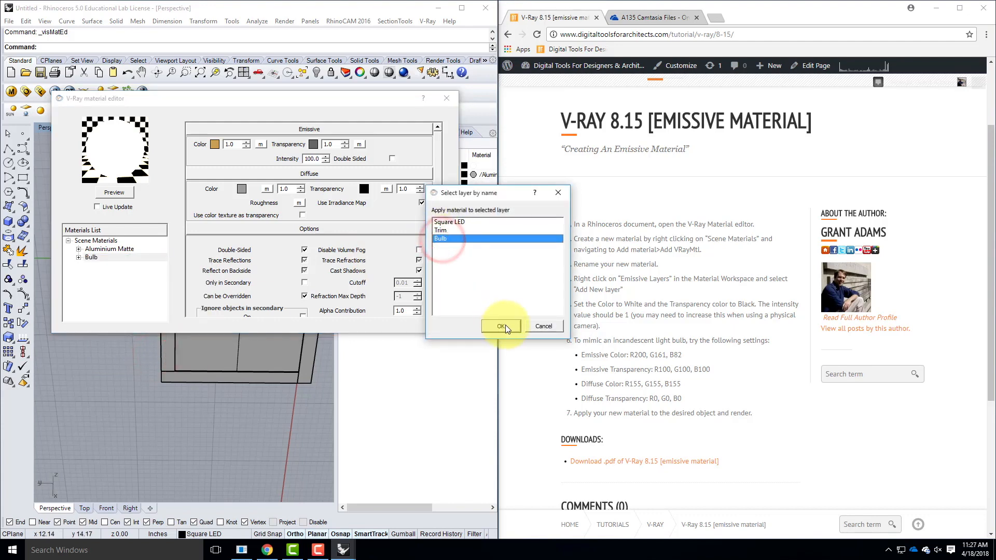
click(505, 325)
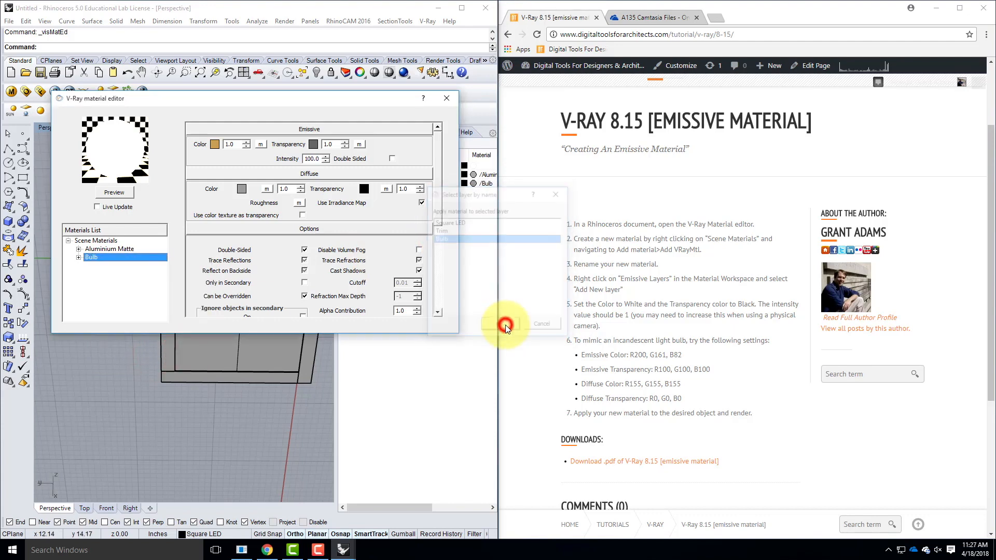
click(448, 98)
- Minimize the browser with the tutorial page and maximize the Rhino model window
click(819, 8)
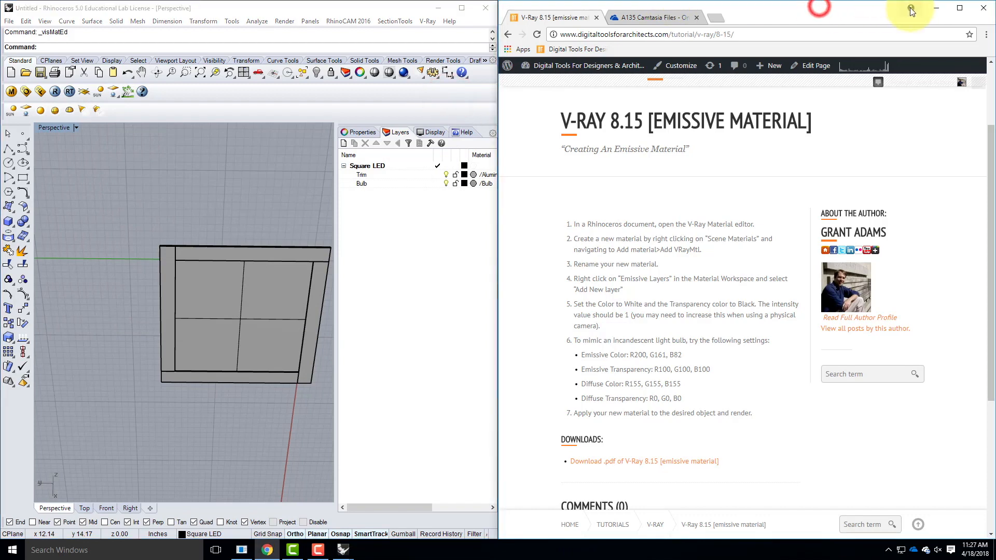
click(936, 7)
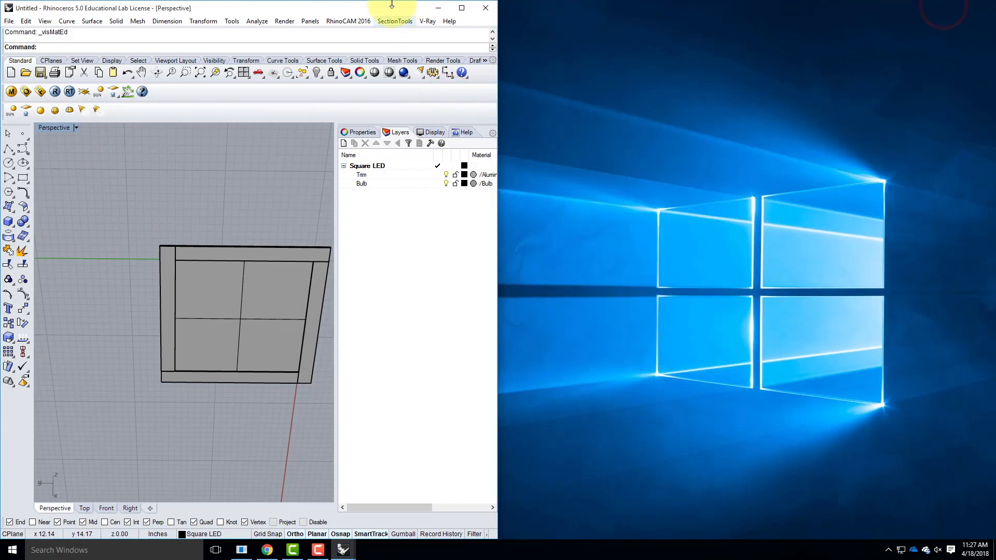
drag(345, 8, 523, 4)
drag(423, 9, 461, 2)
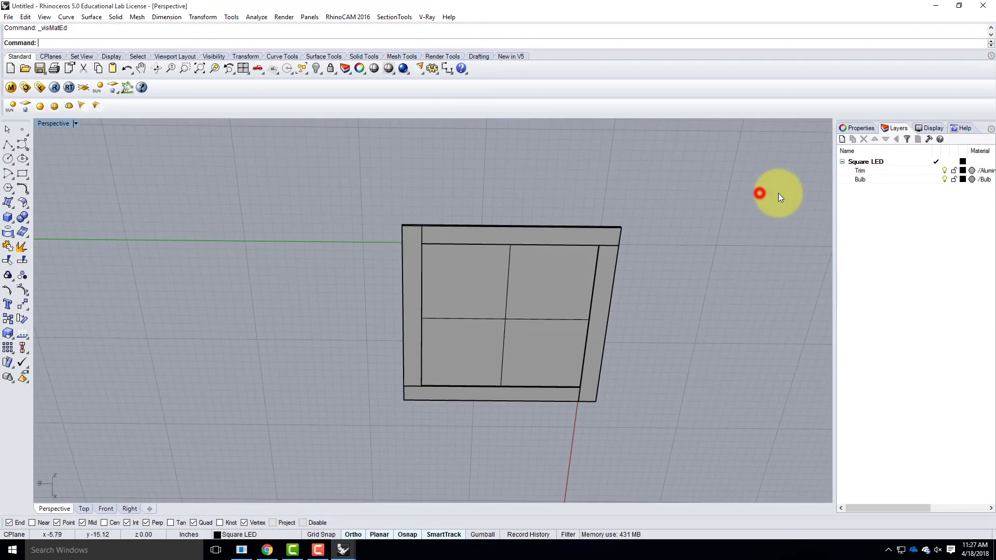
- Toggle the visibility of the Trim and Bulb layers off and on to check their contents
click(942, 171)
click(943, 171)
click(944, 180)
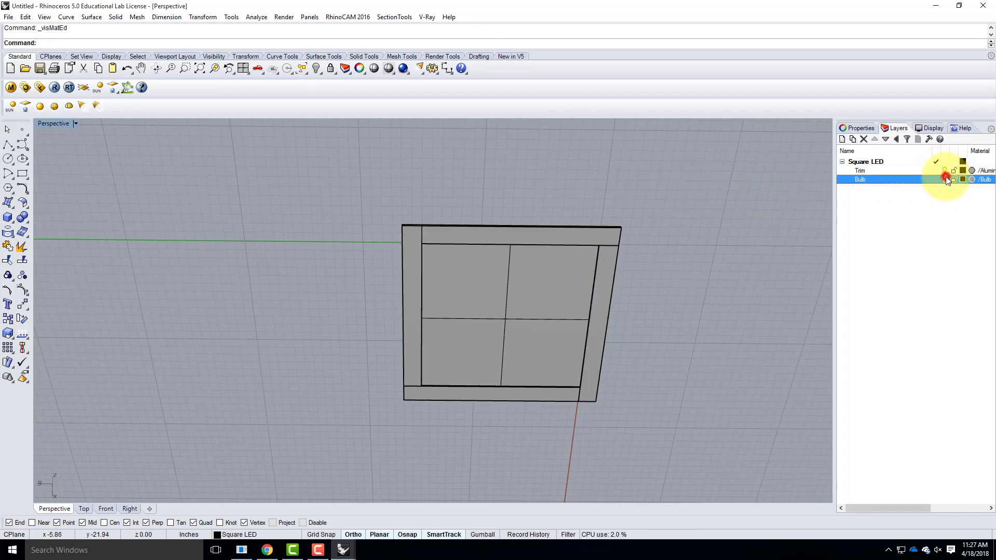
click(945, 179)
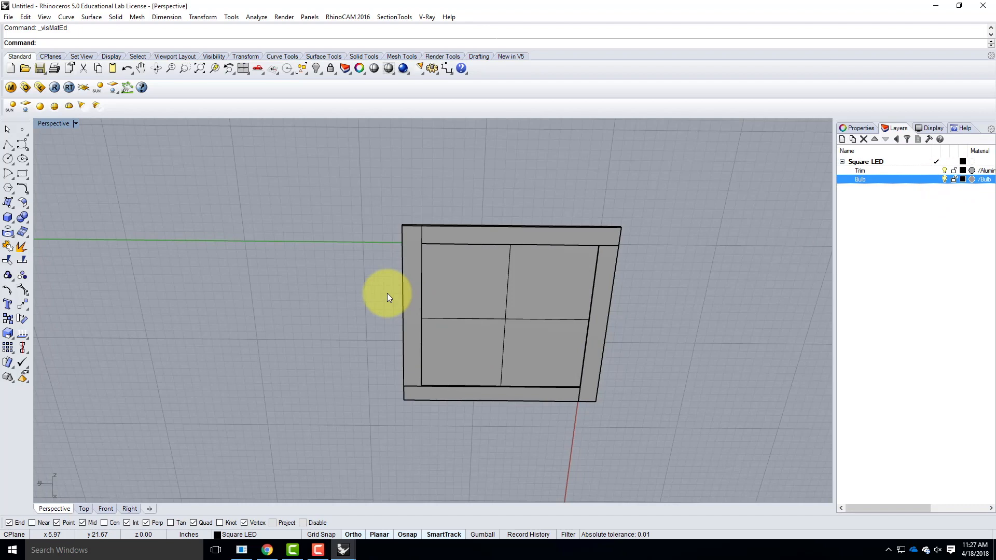
- Draw a diagonal polyline between opposite inner corners of the fixture's square frame
right_drag(375, 228, 386, 413)
scroll(425, 389, down, 6)
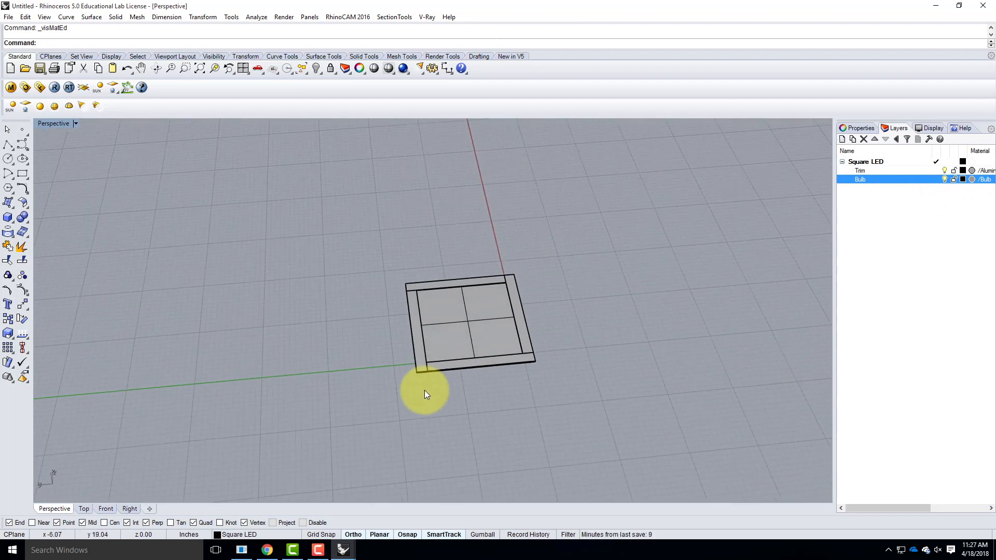
scroll(484, 331, up, 4)
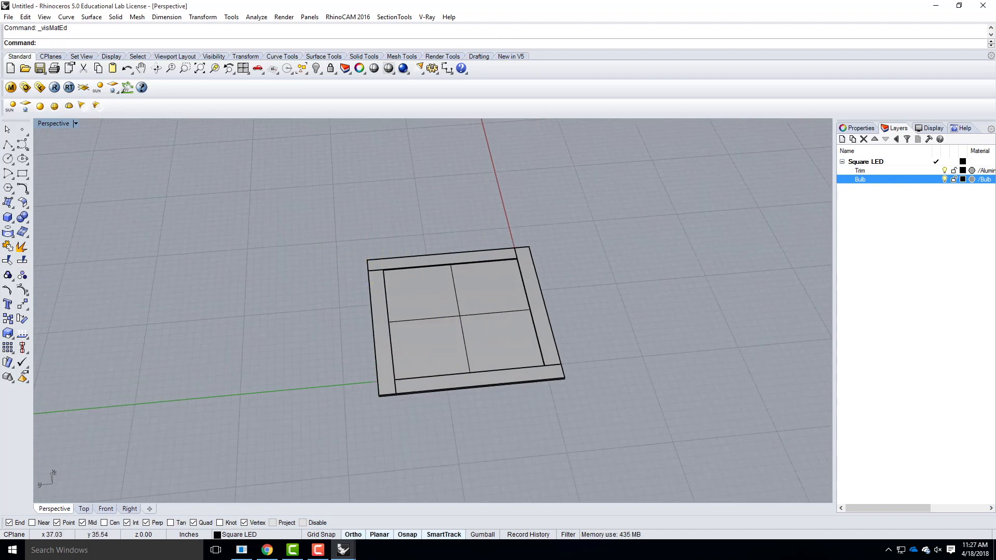
click(8, 144)
click(383, 266)
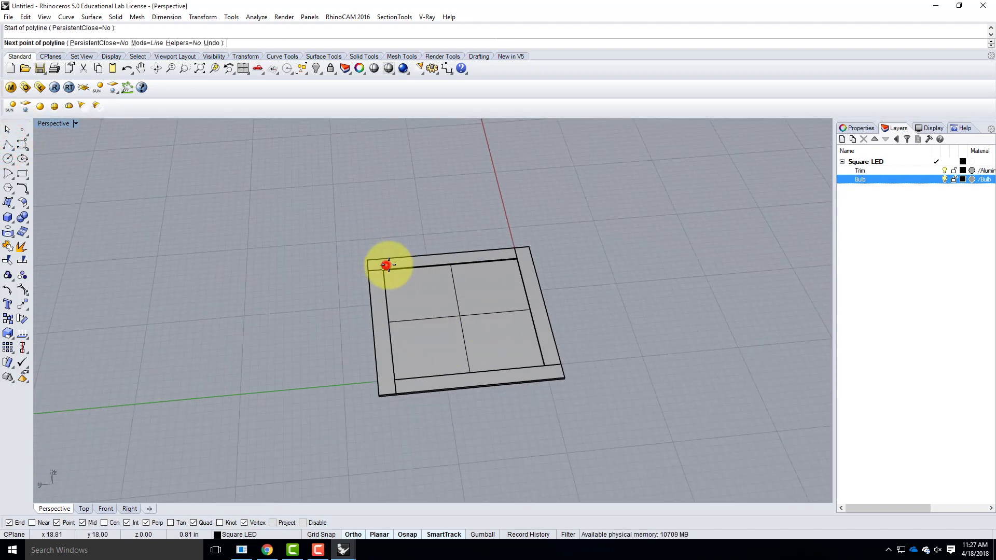
click(542, 361)
key(Return)
- Move the whole fixture from the midpoint of its diagonal to the origin at 0,0,0 and clear the selection
drag(286, 186, 635, 433)
text(m)
key(Return)
right_drag(529, 402, 618, 365)
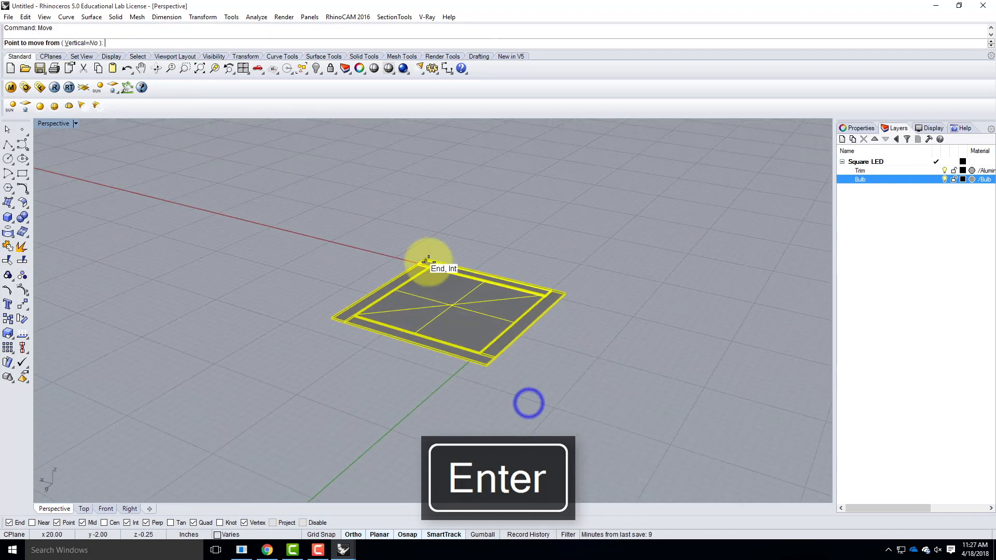
scroll(460, 318, up, 3)
click(447, 325)
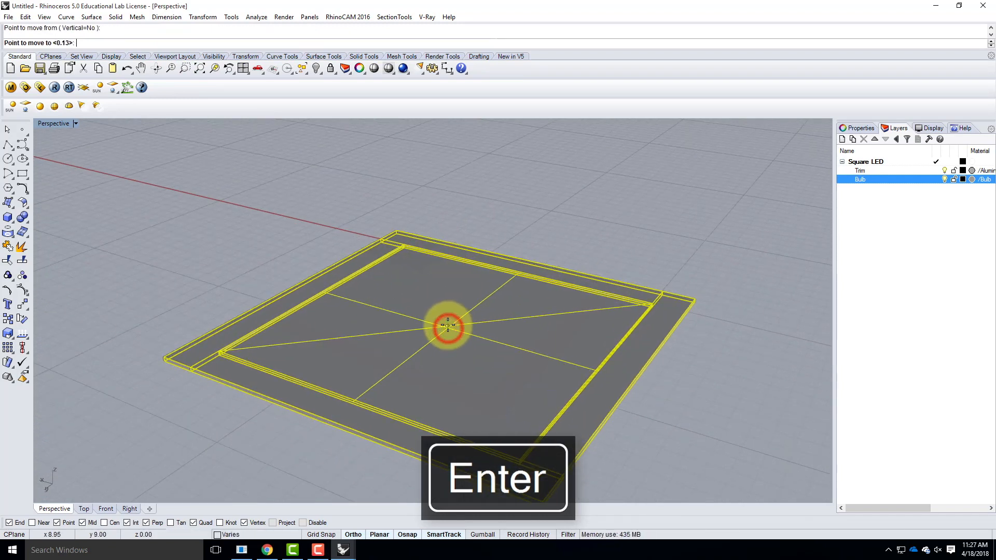
text(0,0,)
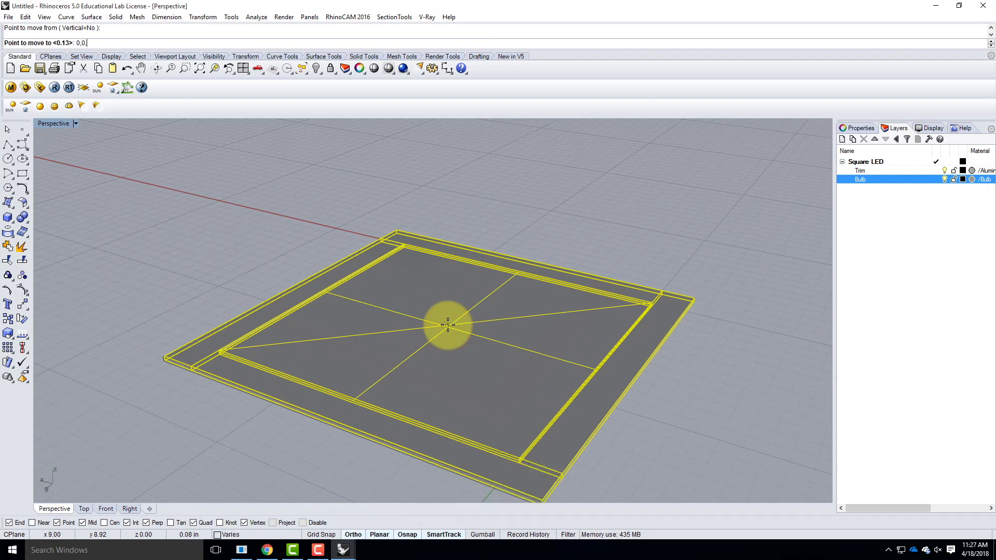
text(0)
key(Return)
click(358, 378)
- Render the fixture from below with V-Ray and close the frame buffer
right_drag(608, 387, 607, 344)
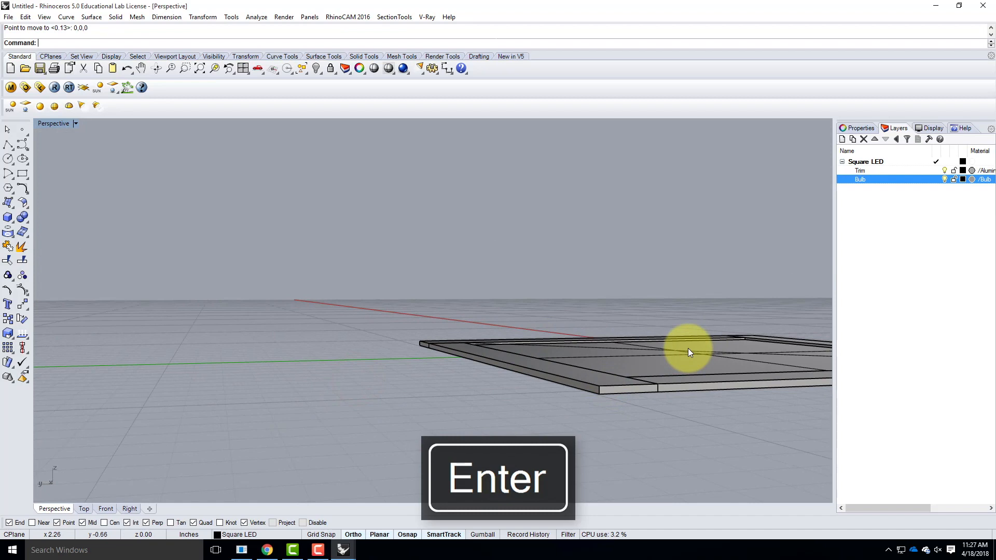
right_drag(582, 275, 505, 260)
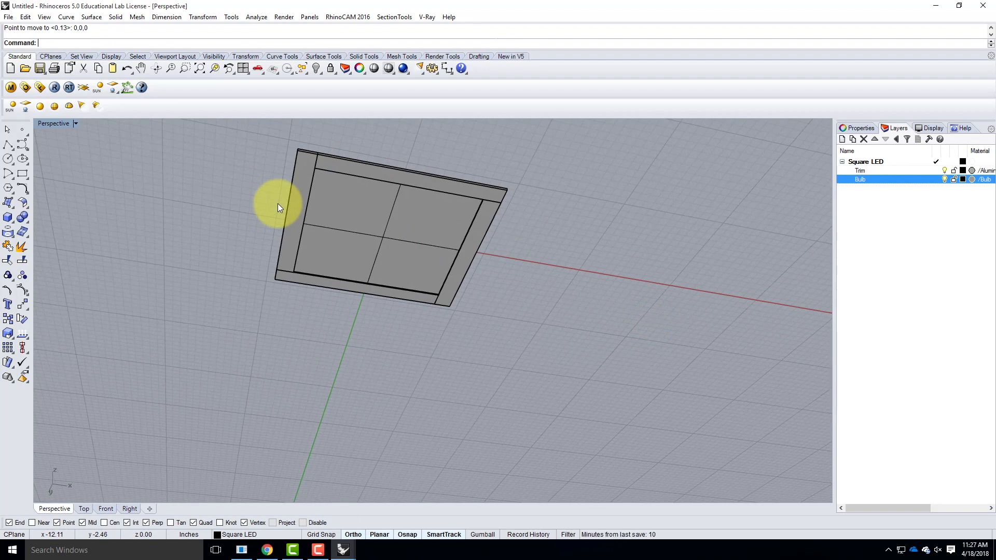
click(54, 88)
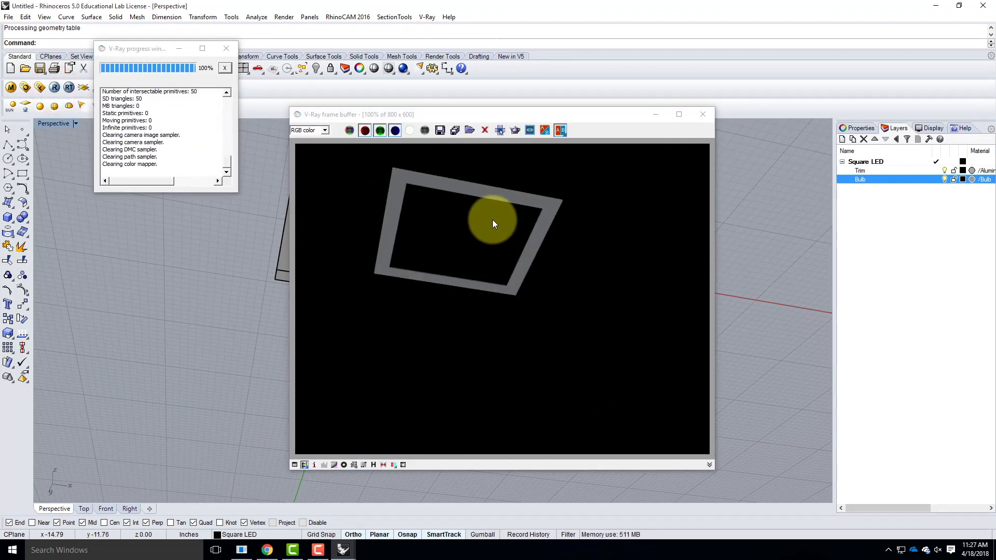
click(706, 115)
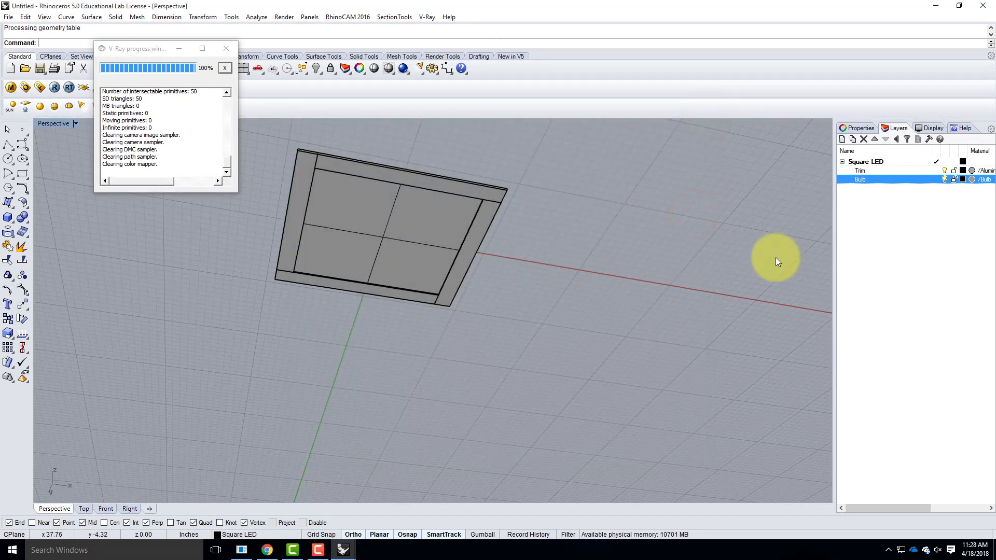
- Preview the Bulb material in the V-Ray material editor, closing the editor and the V-Ray progress window when done
click(11, 88)
click(52, 167)
click(66, 104)
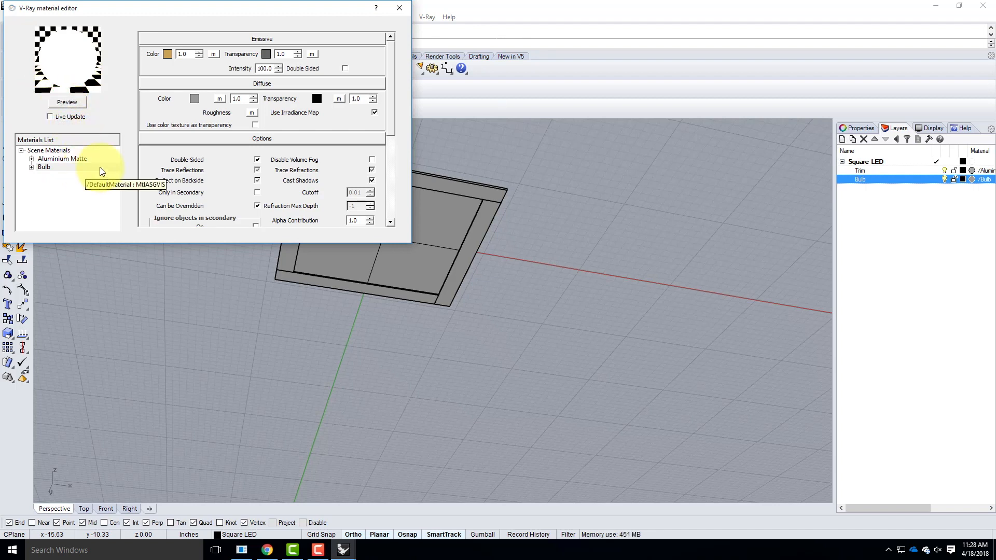
click(403, 11)
click(606, 201)
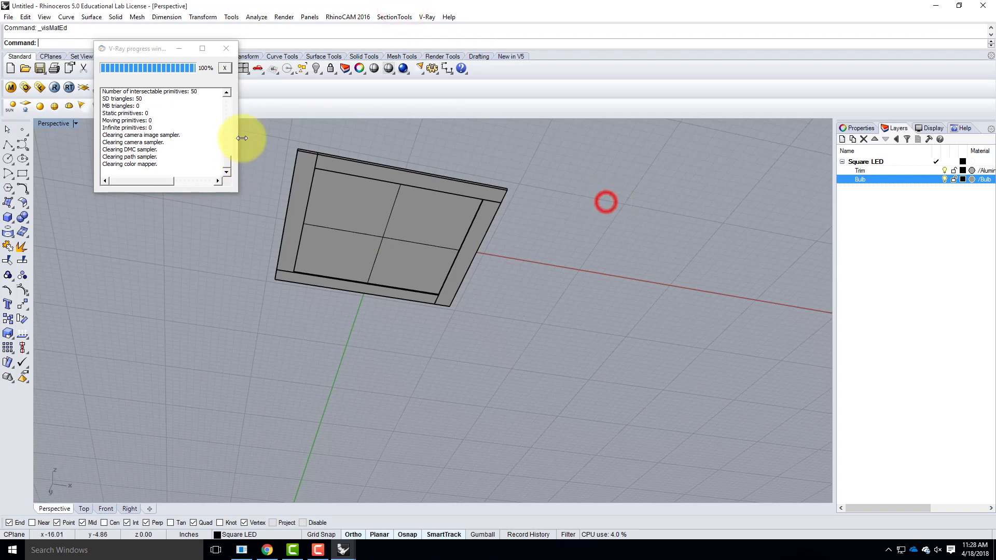
click(226, 48)
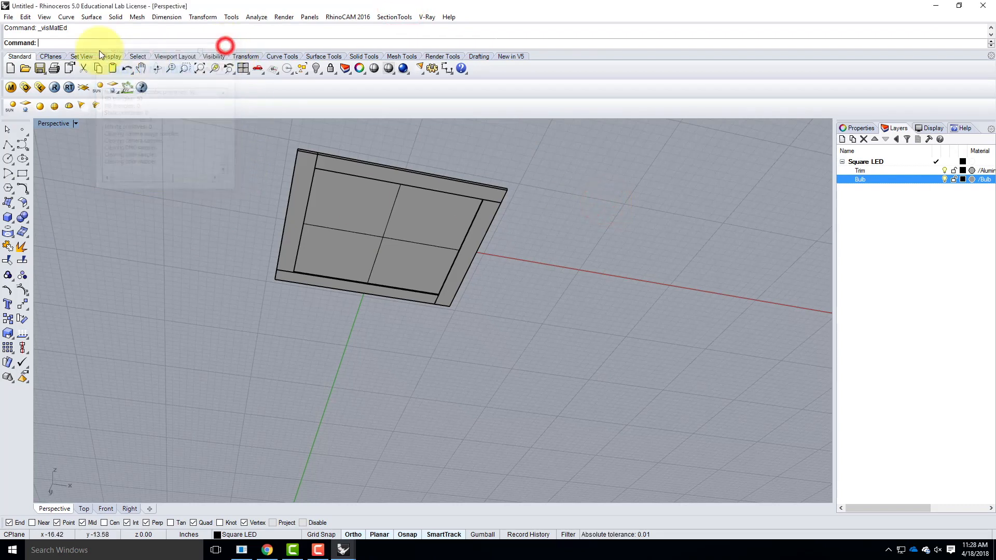
- Start saving the model and browse to the Resources > Rhino > Rhino Blocks > Lighting folder in the college OneDrive
click(10, 17)
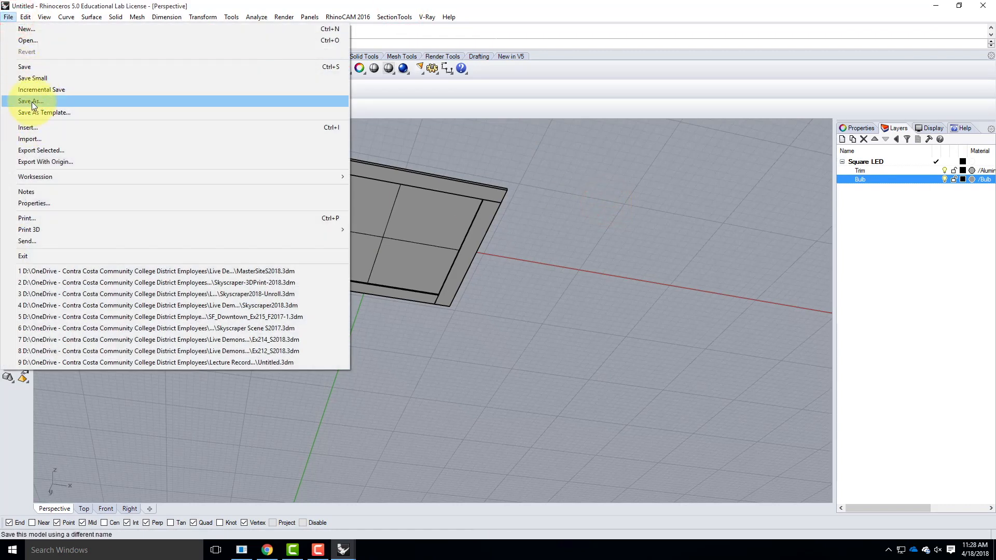
click(30, 62)
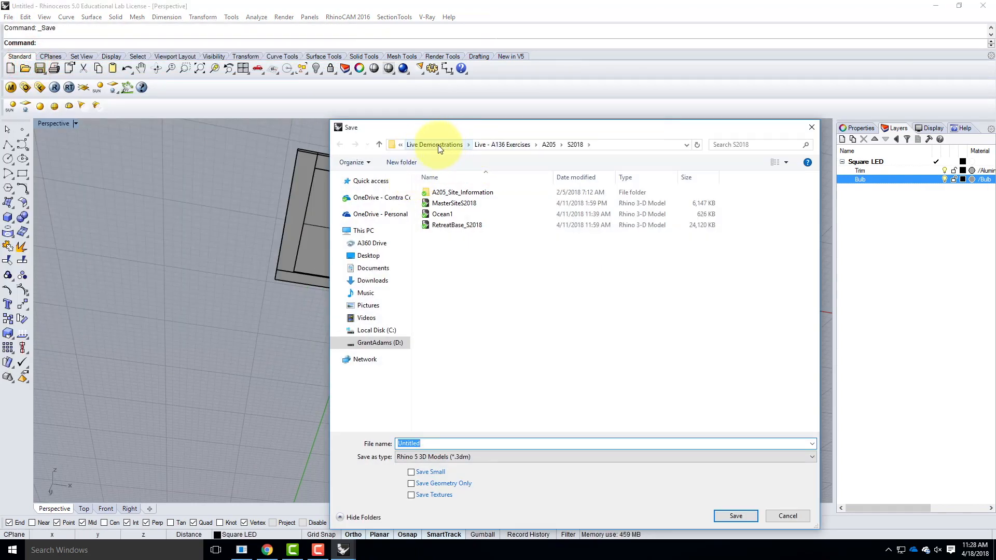
click(369, 198)
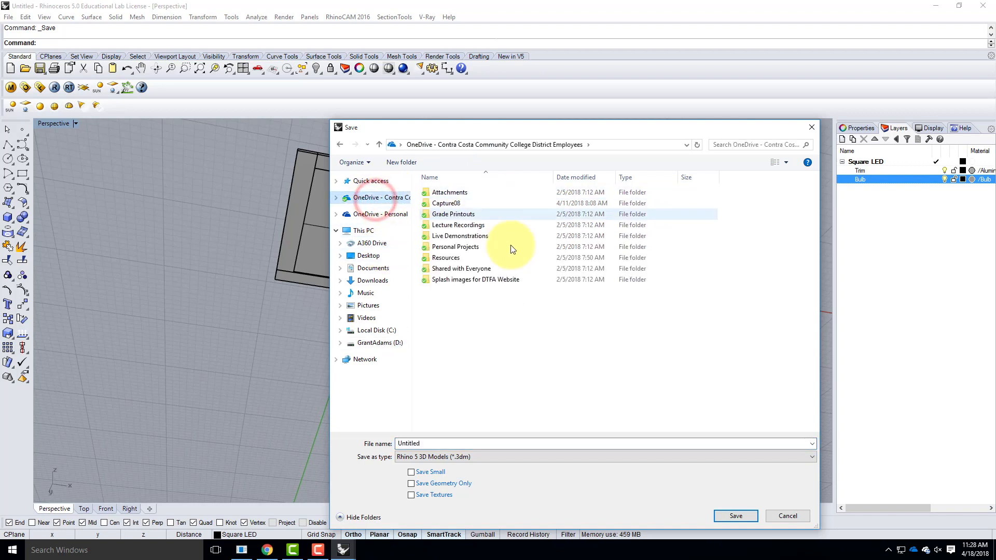
double_click(447, 257)
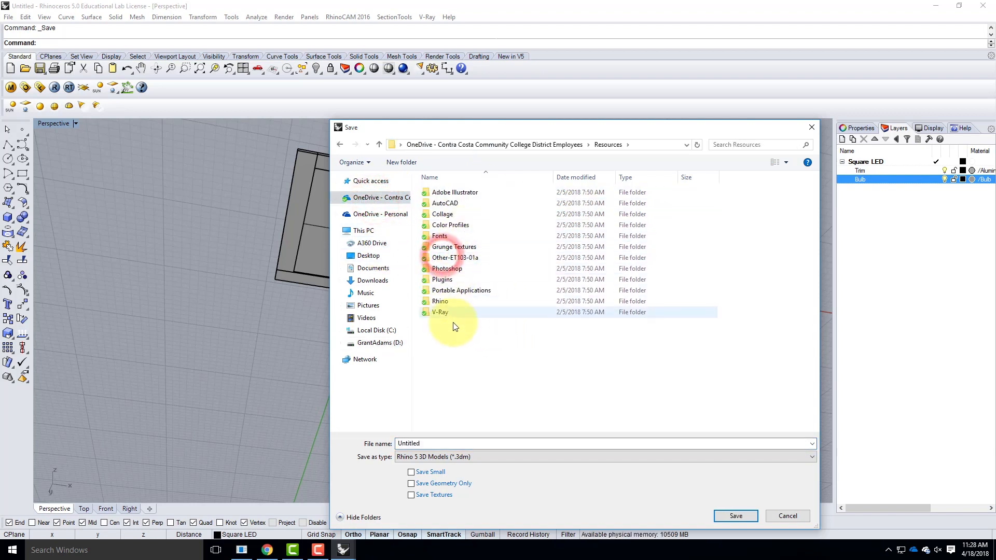
double_click(438, 301)
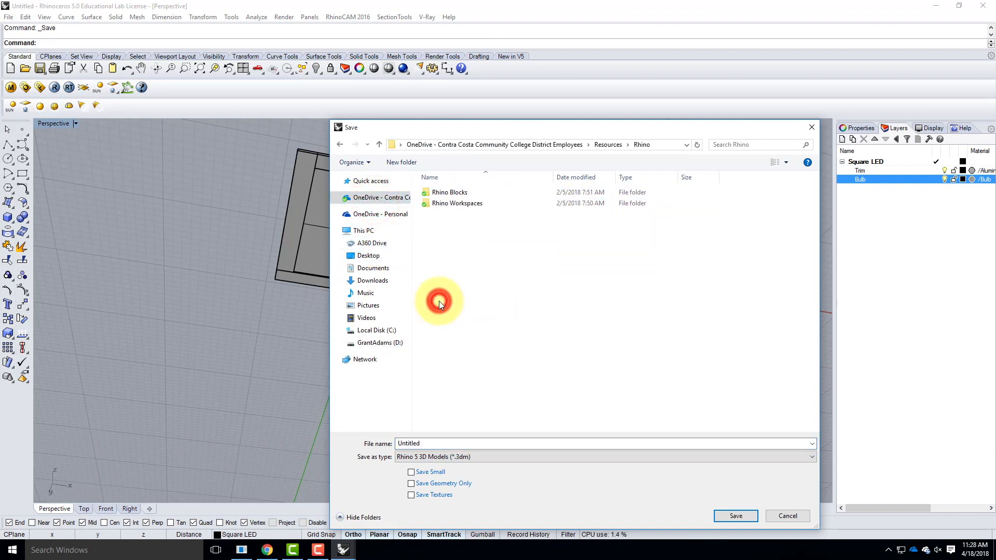
double_click(446, 196)
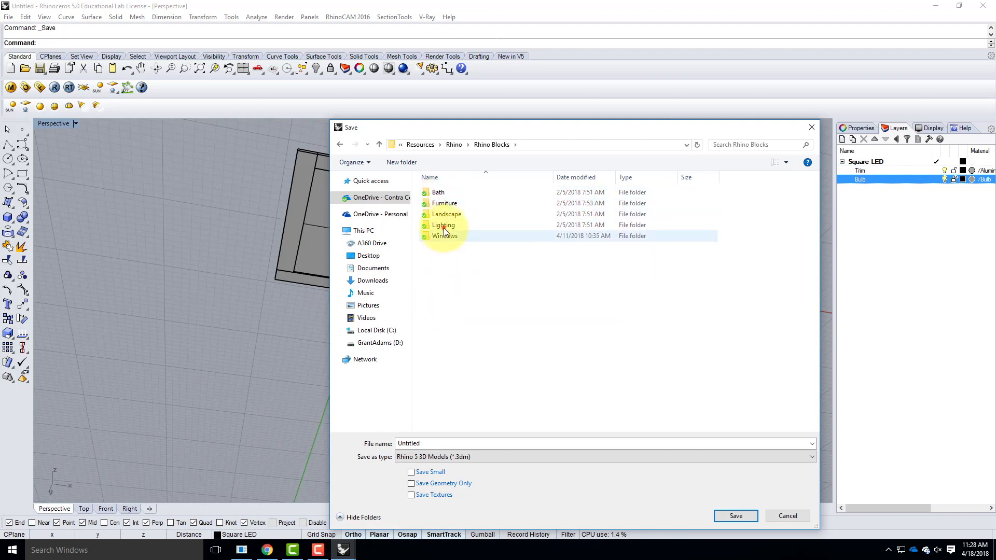
double_click(443, 227)
- Name the file "Square LED - 18" and save it as a Rhino 5 3D model in the Lighting folder
double_click(415, 444)
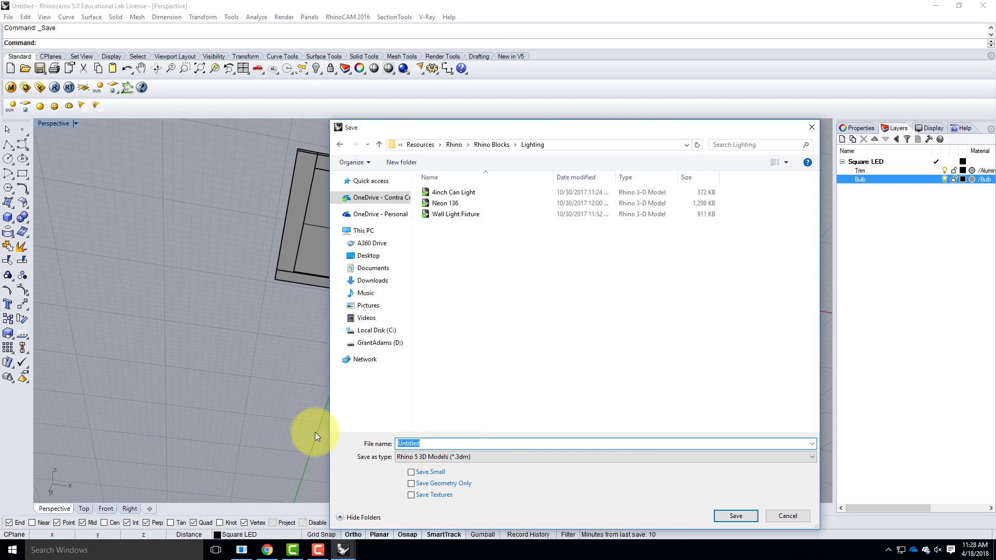
key(BackSpace)
text(Sq)
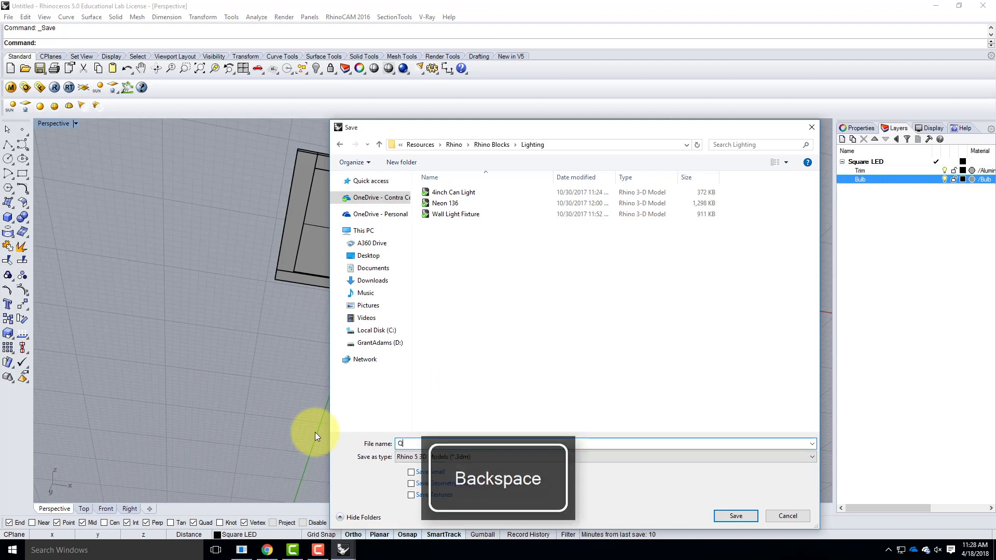
text(uare )
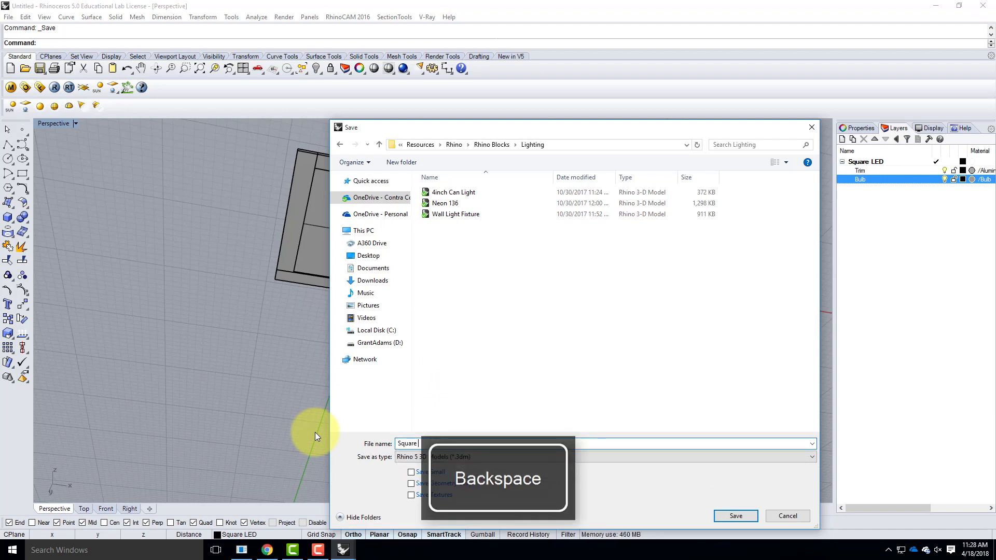
text(LED - 18)
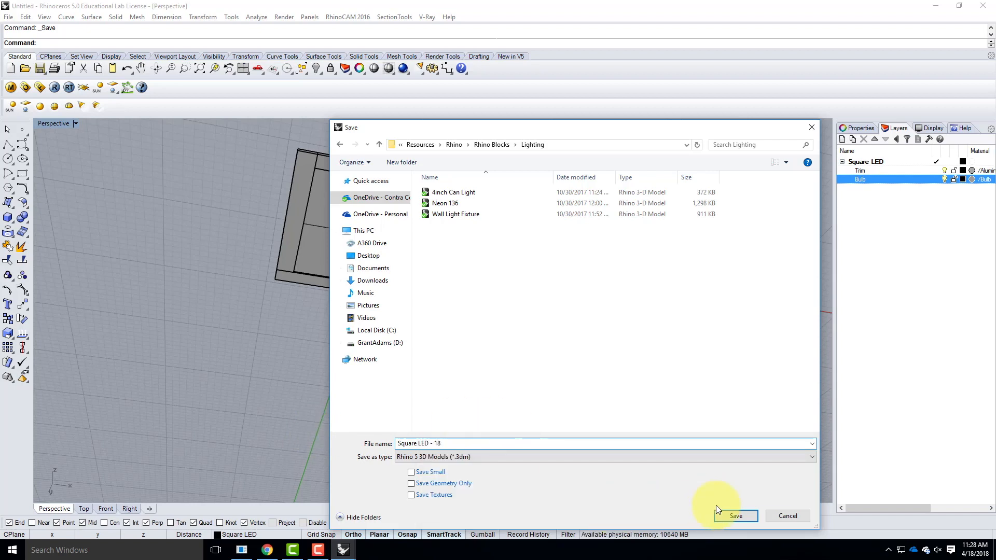
click(736, 516)
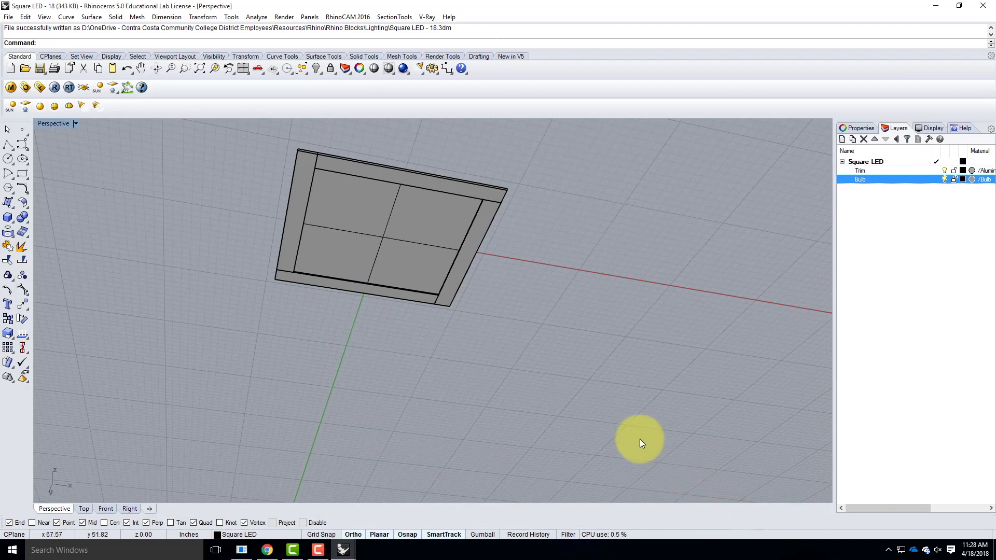
- Switch to the SampleNightScene model and render its Render01 view with V-Ray, leaving the frame buffer minimized
click(939, 6)
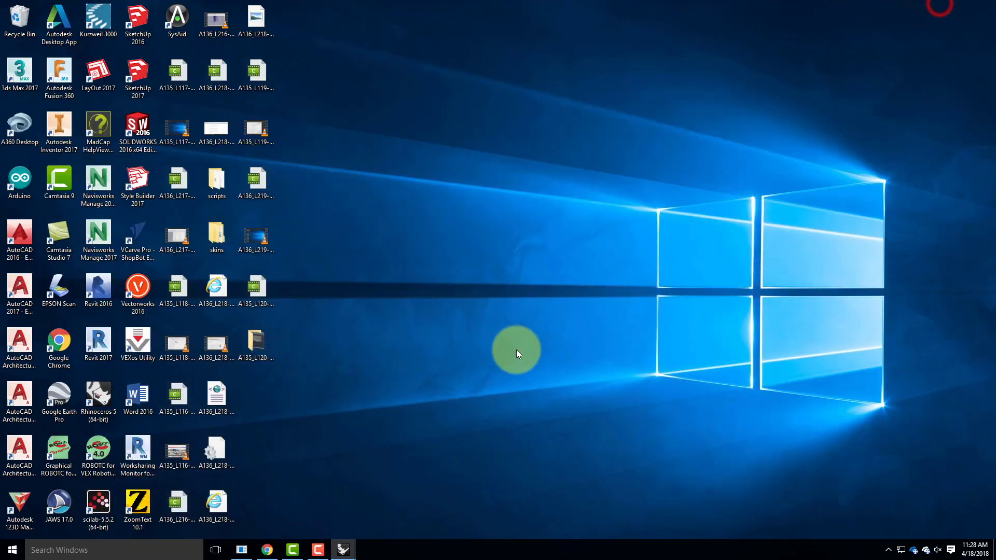
click(343, 550)
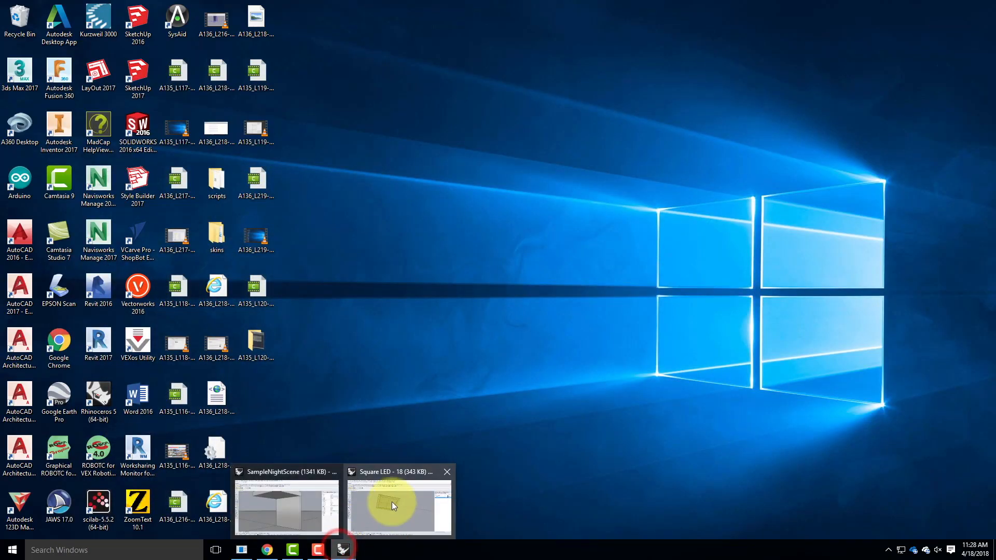
click(276, 506)
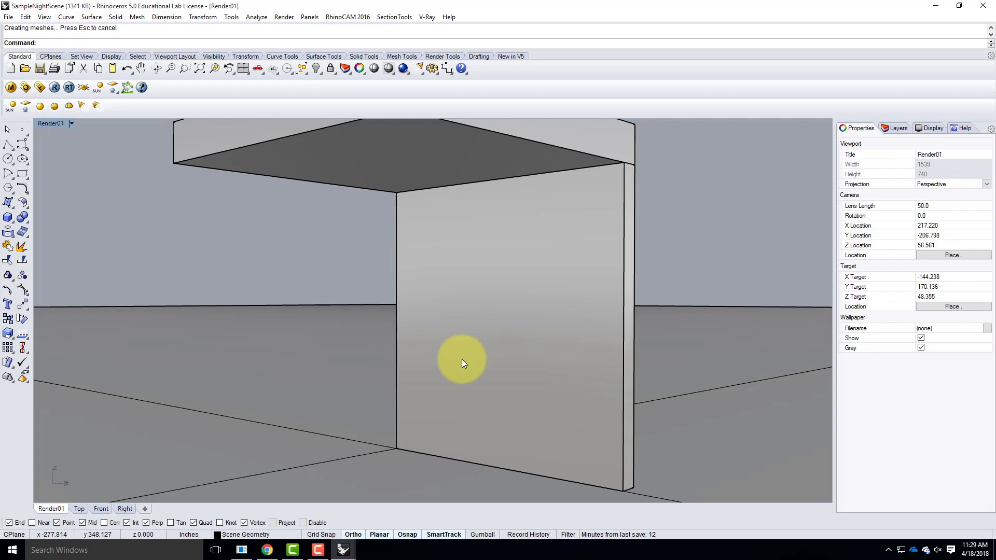
click(55, 90)
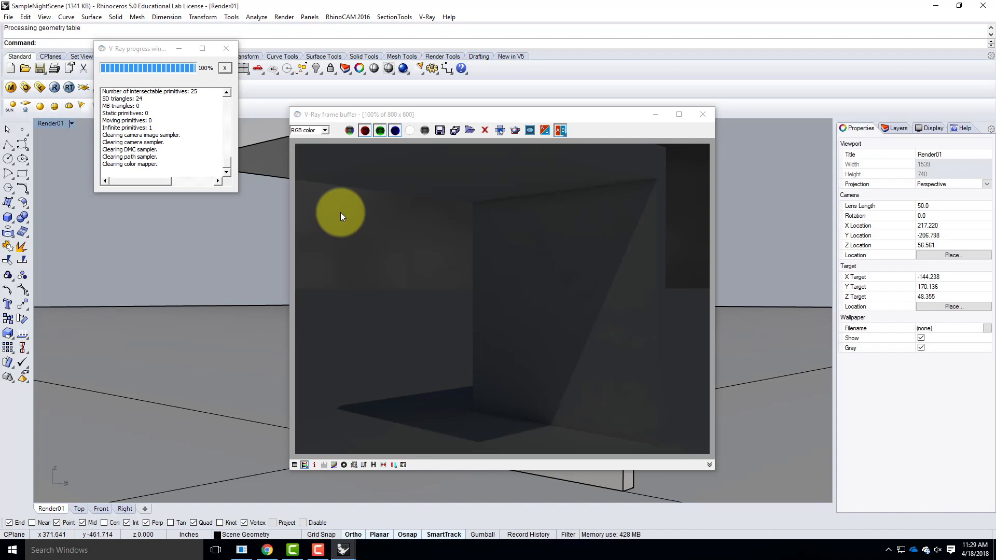
click(656, 114)
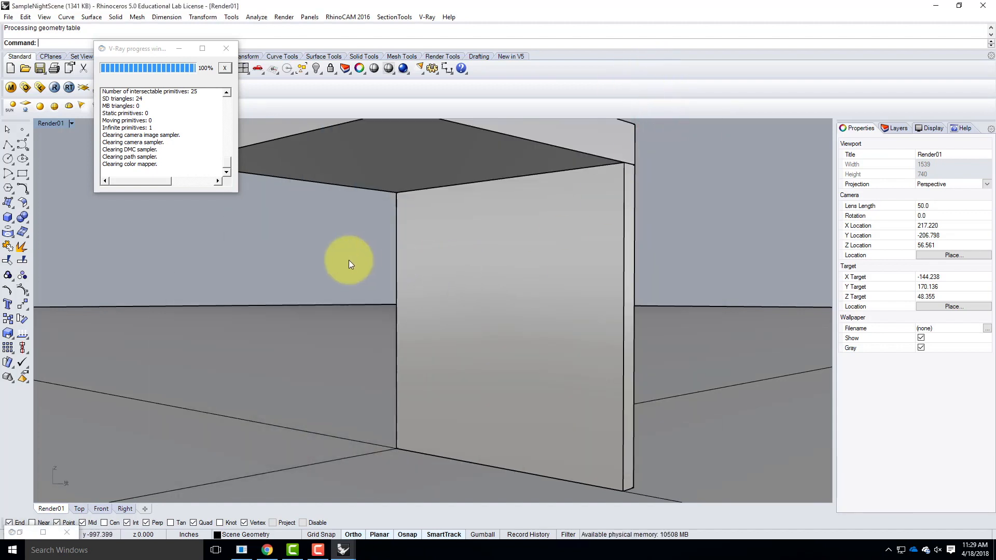
- Start inserting a block instance from a file and browse to the Resources folder in the college OneDrive
click(25, 17)
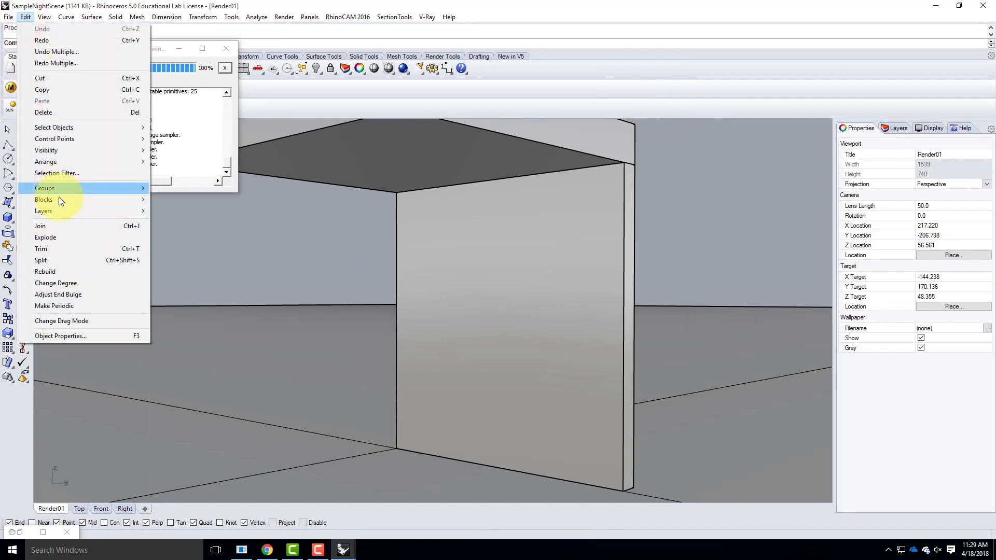
mouse_move(59, 199)
click(203, 212)
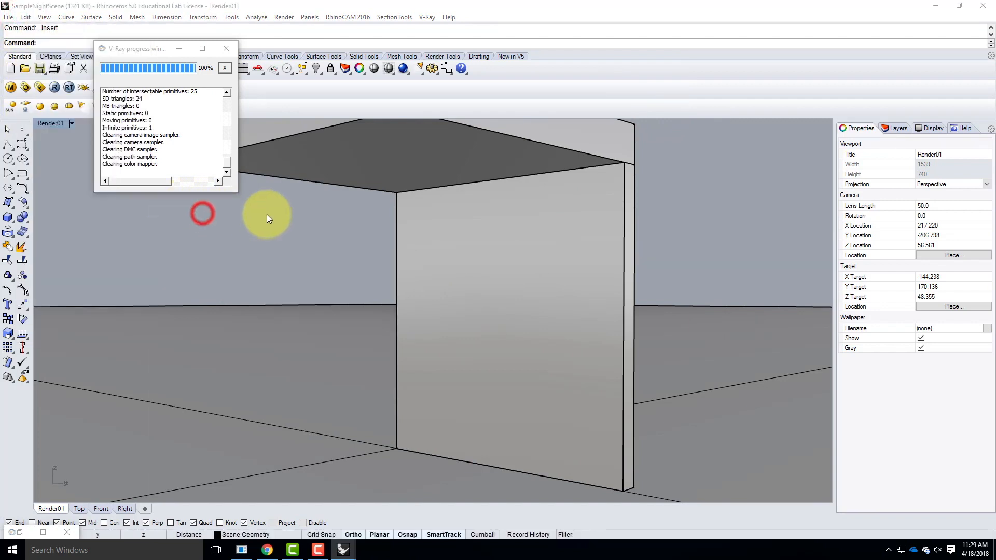
click(508, 140)
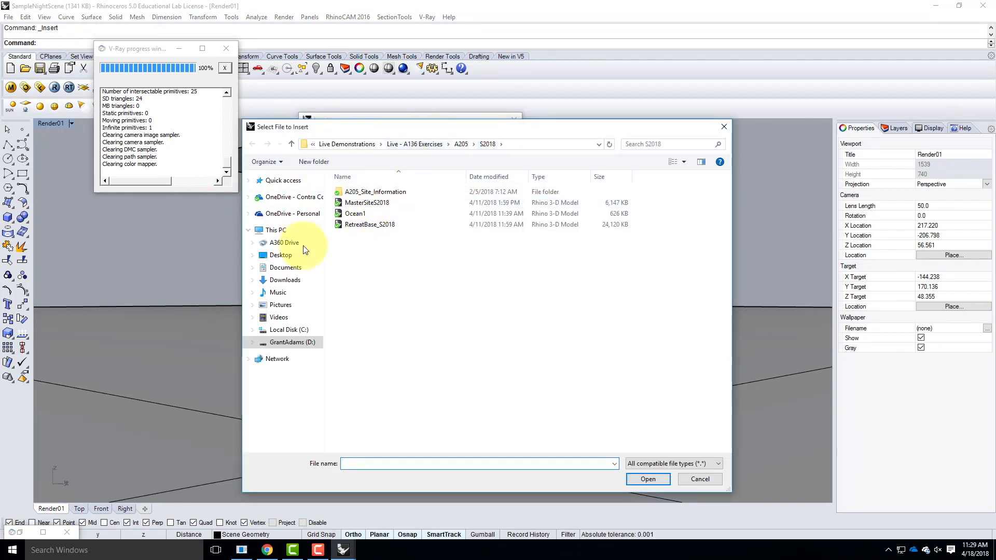
click(287, 197)
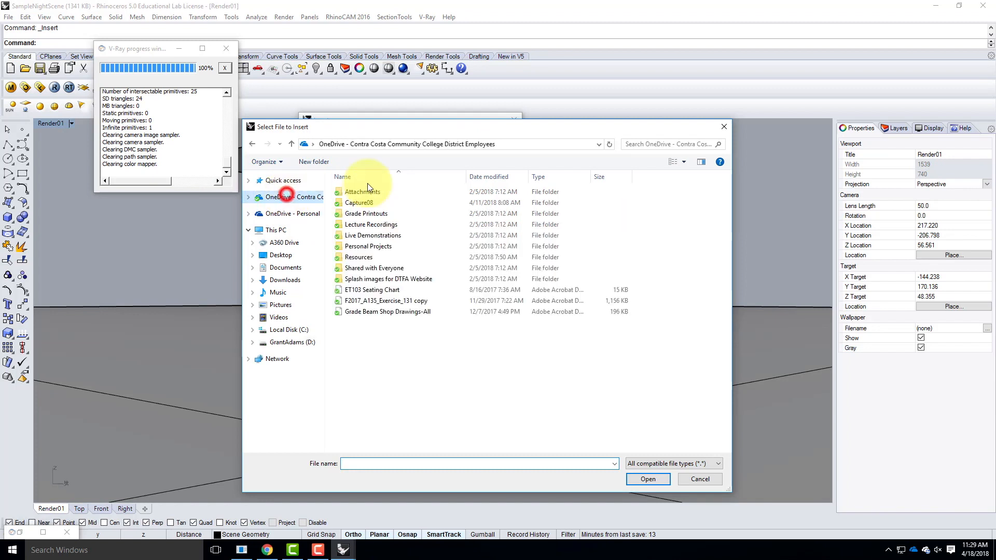
double_click(367, 257)
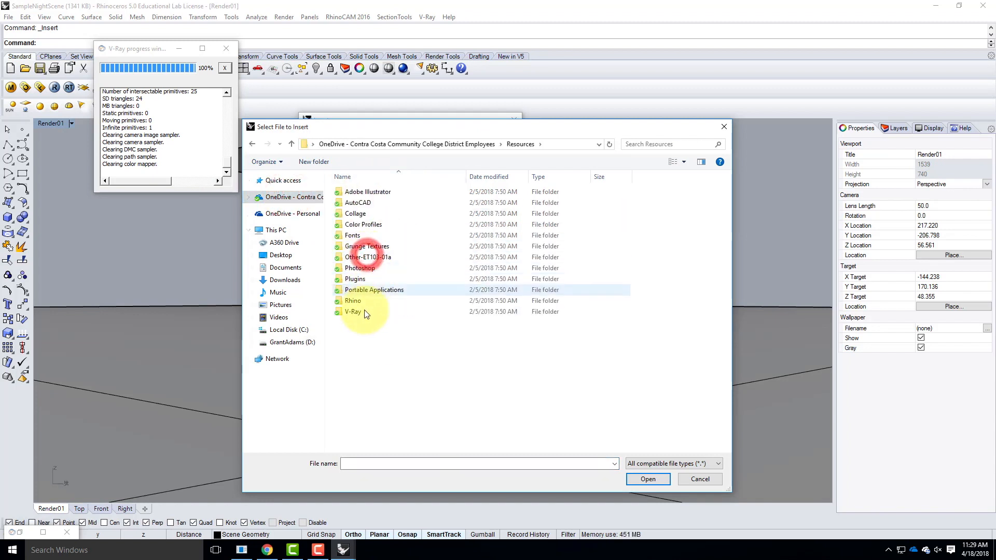
double_click(356, 313)
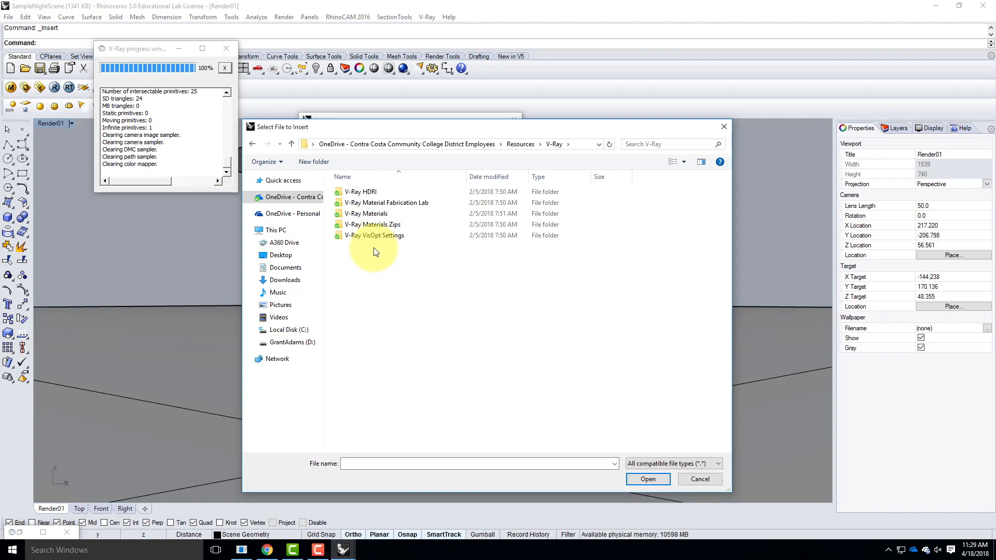
click(510, 145)
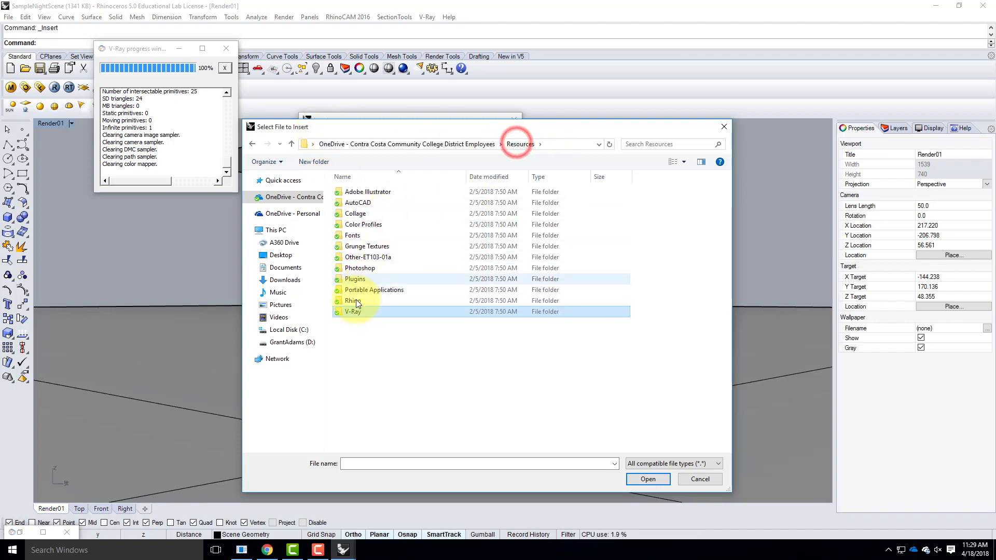
- Choose Square LED - 18 from the Rhino > Rhino Blocks > Lighting folder as the block file to insert
double_click(353, 306)
double_click(355, 196)
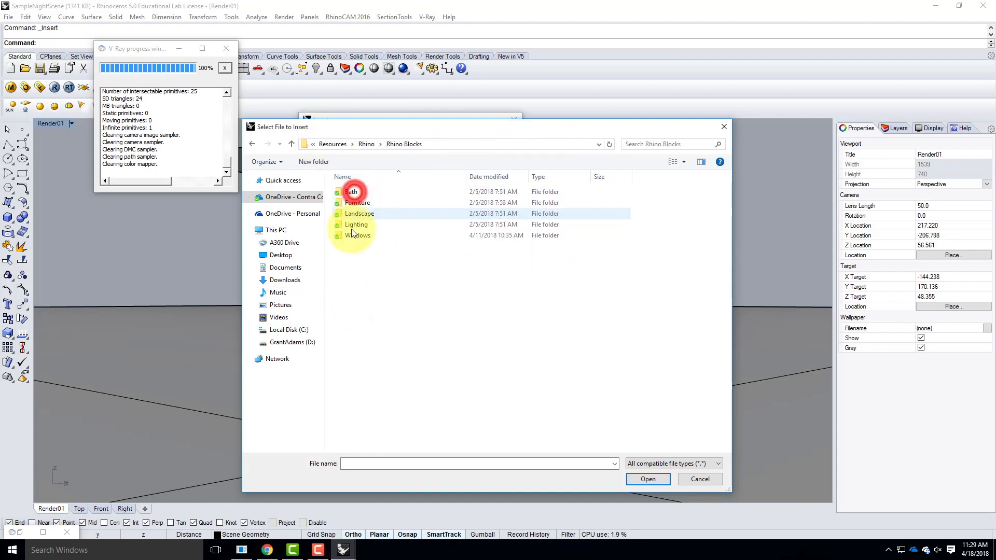
double_click(354, 227)
click(363, 214)
click(647, 479)
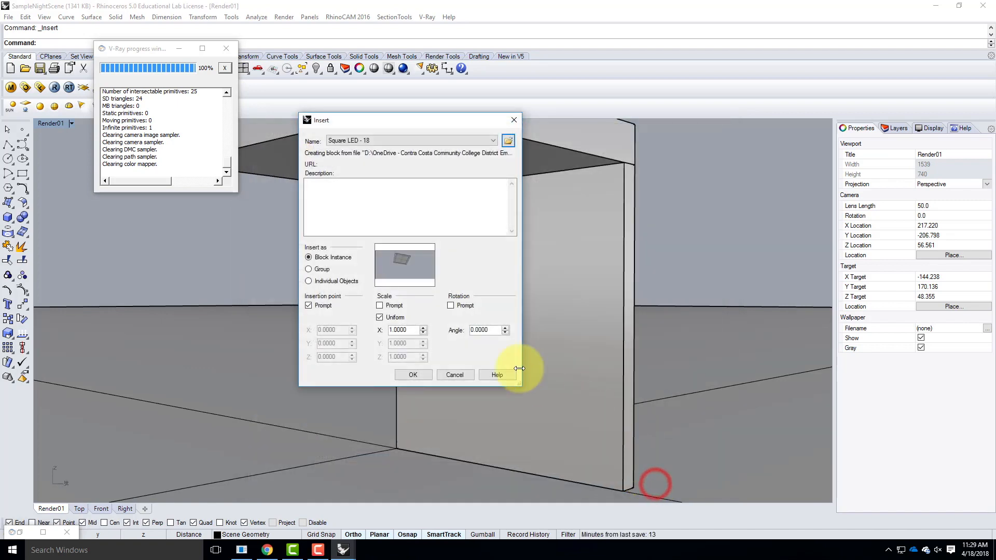
- Insert Square LED - 18 as a linked block with reference layer style at the front corner of the canopy's underside
click(411, 372)
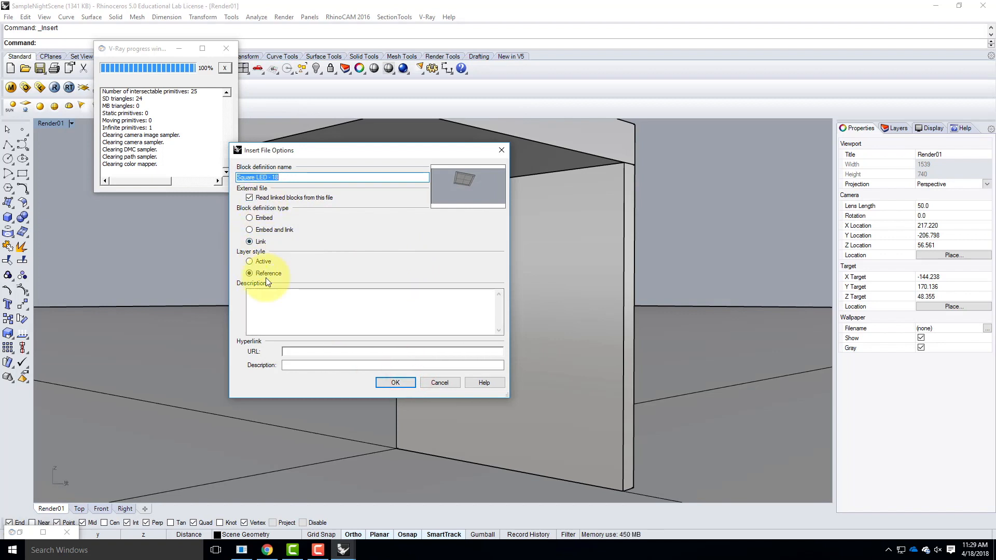
click(404, 384)
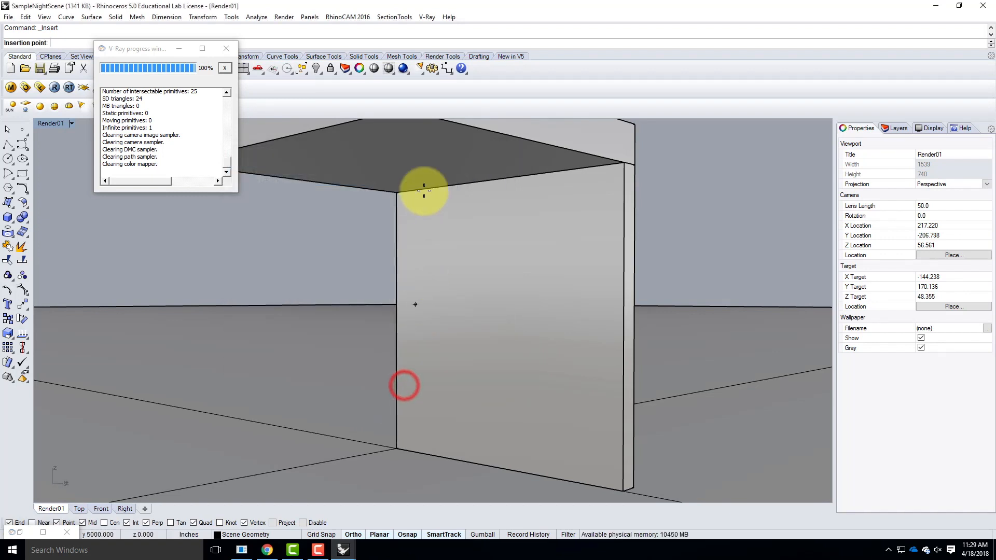
scroll(456, 340, down, 5)
scroll(456, 329, up, 3)
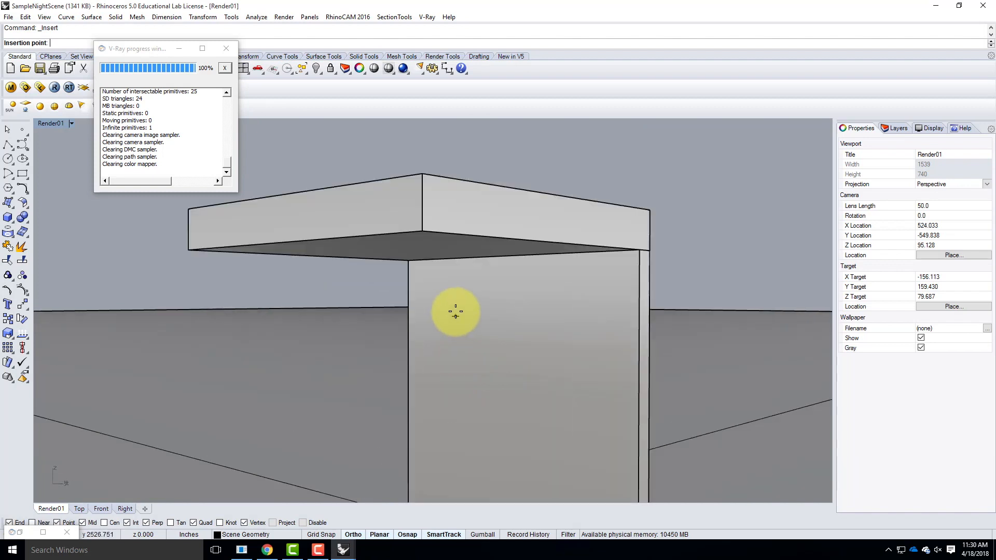
click(423, 230)
- Draw a diagonal polyline between opposite side corners of the canopy's underside
right_drag(491, 308, 483, 360)
scroll(353, 208, up, 6)
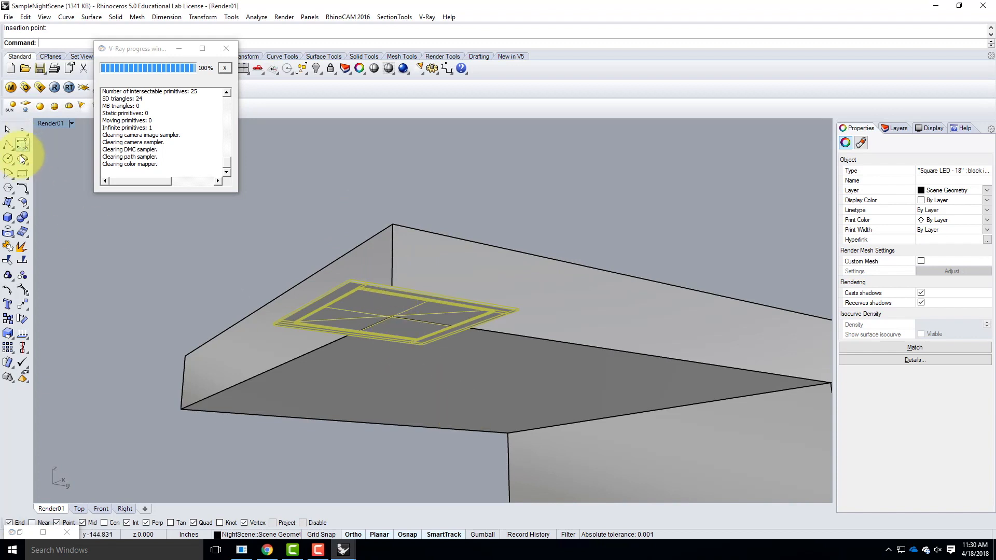
click(7, 144)
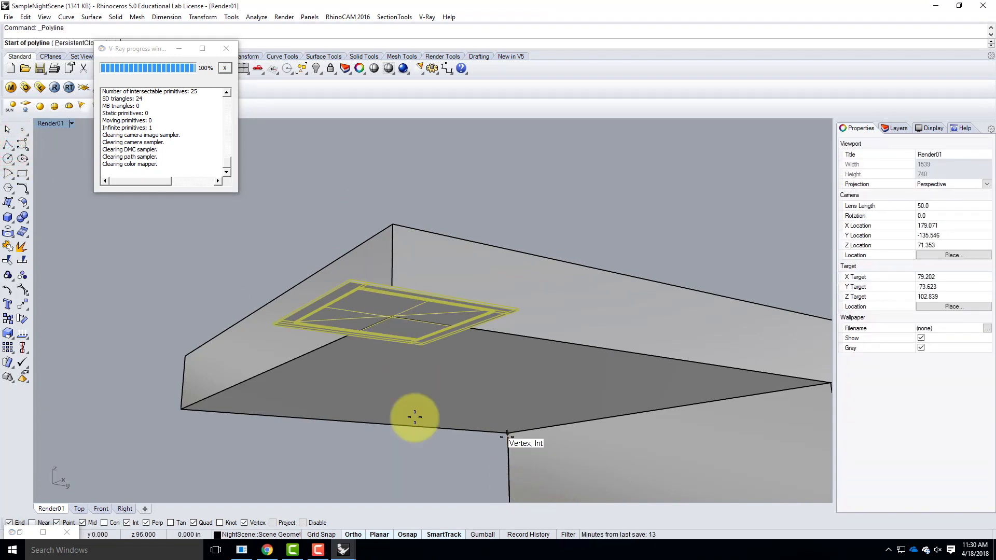
scroll(179, 408, down, 2)
click(181, 410)
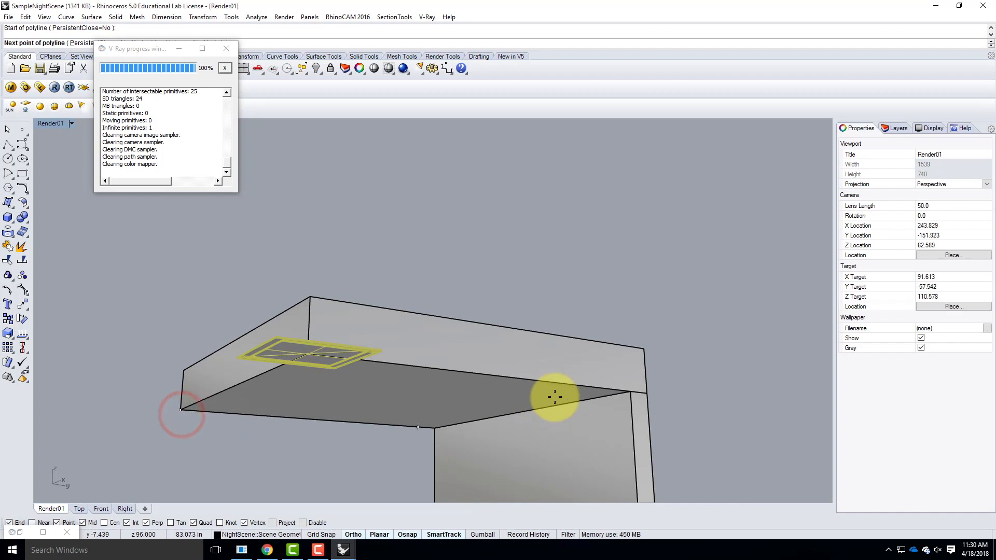
click(629, 392)
key(Return)
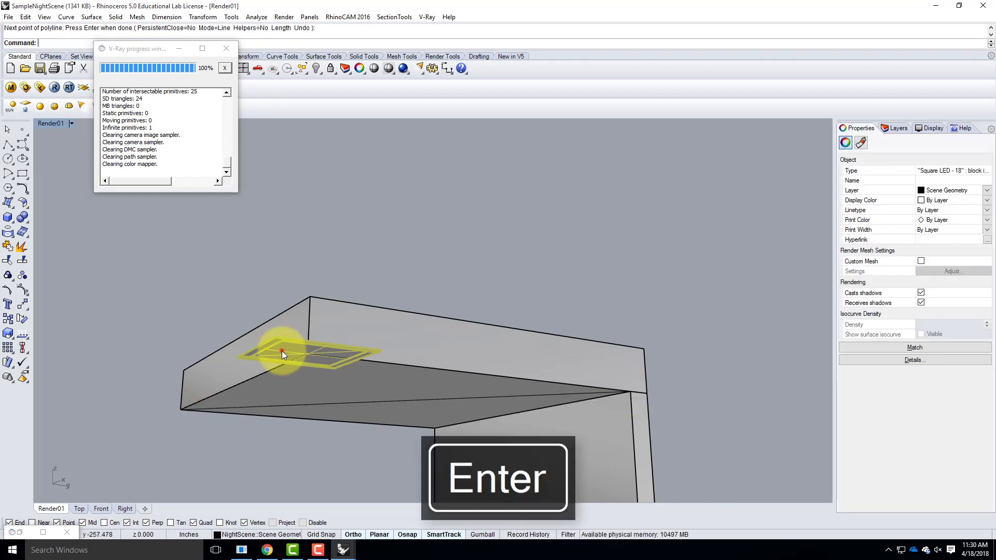
- Move the Square LED block from the canopy corner to the midpoint of the diagonal line on the underside
click(282, 351)
text(m)
key(Return)
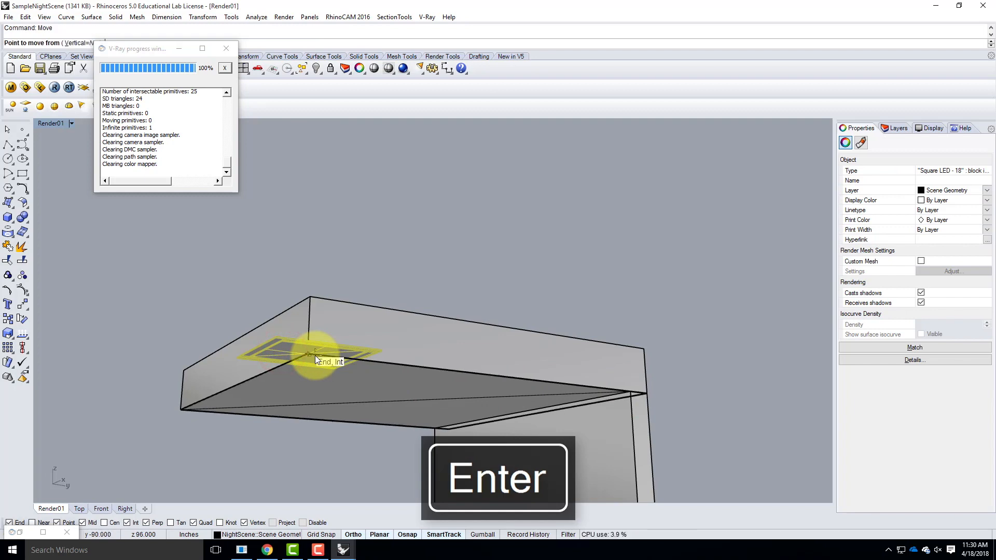
right_drag(304, 297, 349, 377)
scroll(356, 441, up, 5)
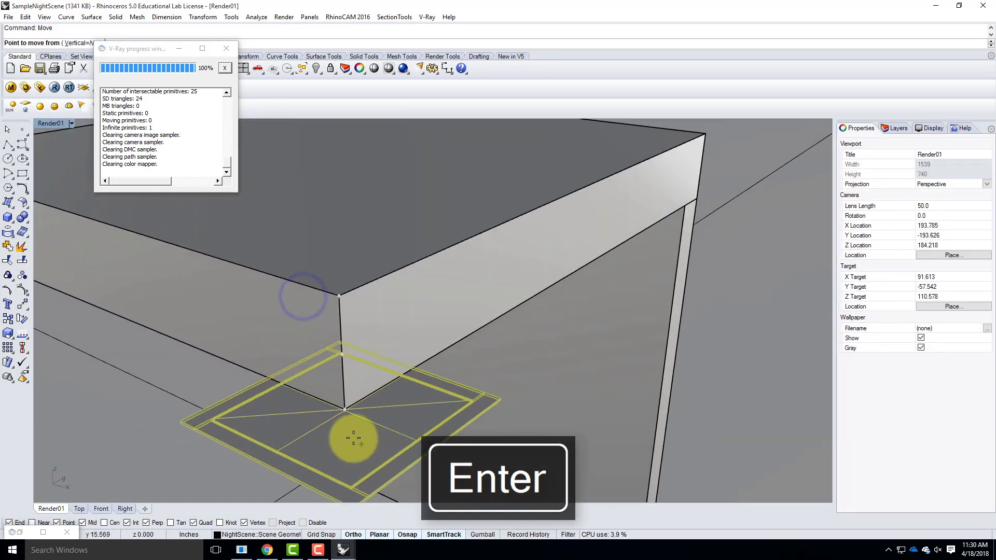
click(345, 409)
right_drag(435, 440, 408, 360)
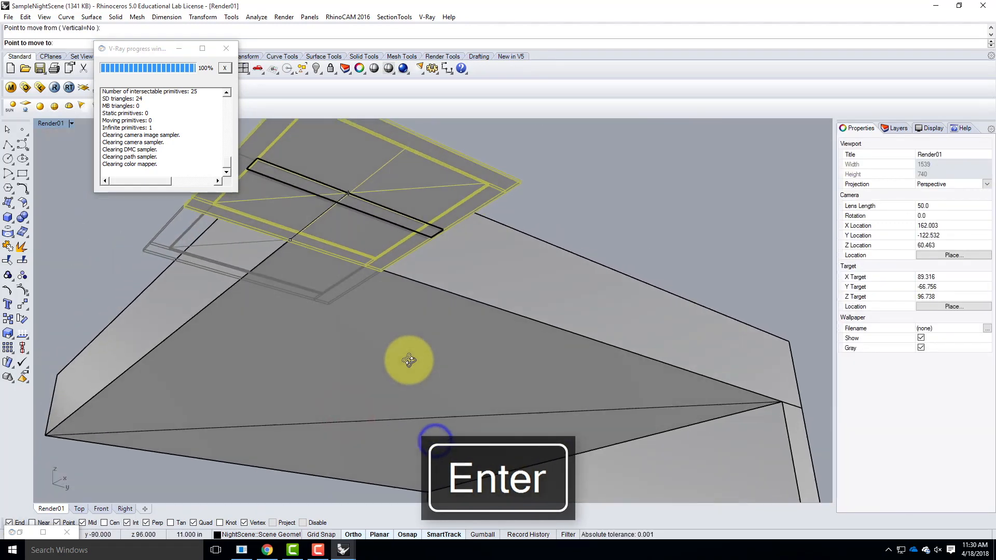
click(390, 420)
right_drag(455, 414, 493, 396)
key(Escape)
right_drag(616, 361, 673, 357)
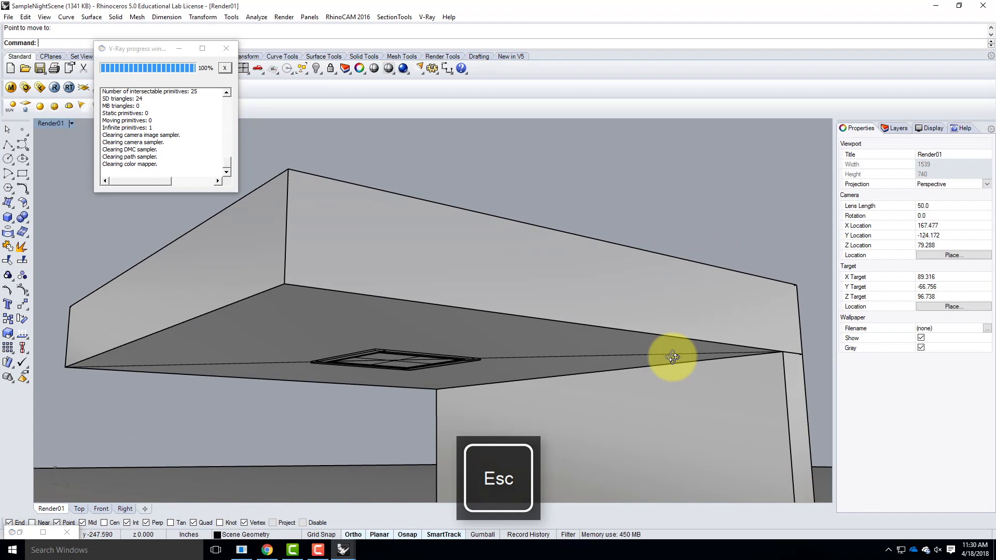
- Purge the unused scene materials in the V-Ray material editor and close it
click(11, 88)
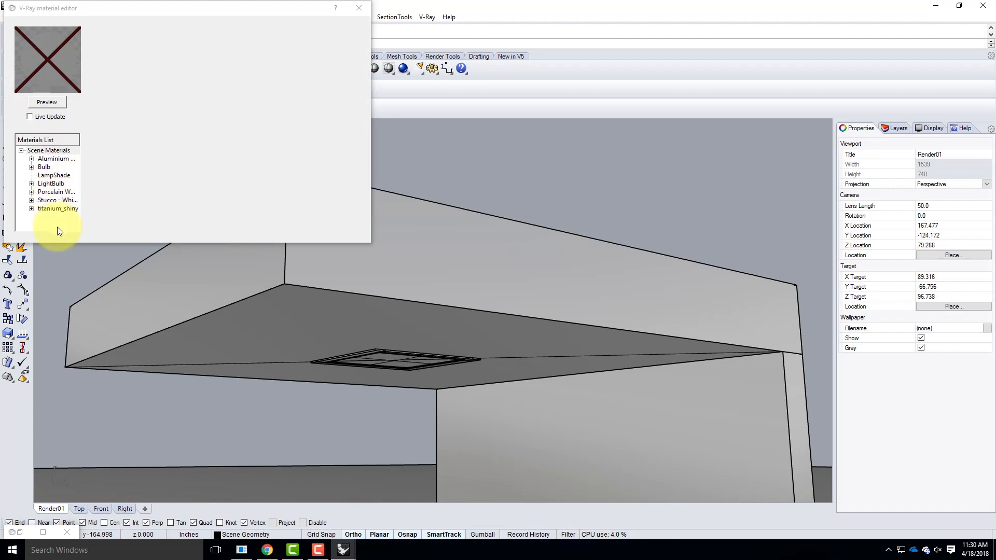
right_click(55, 151)
click(83, 190)
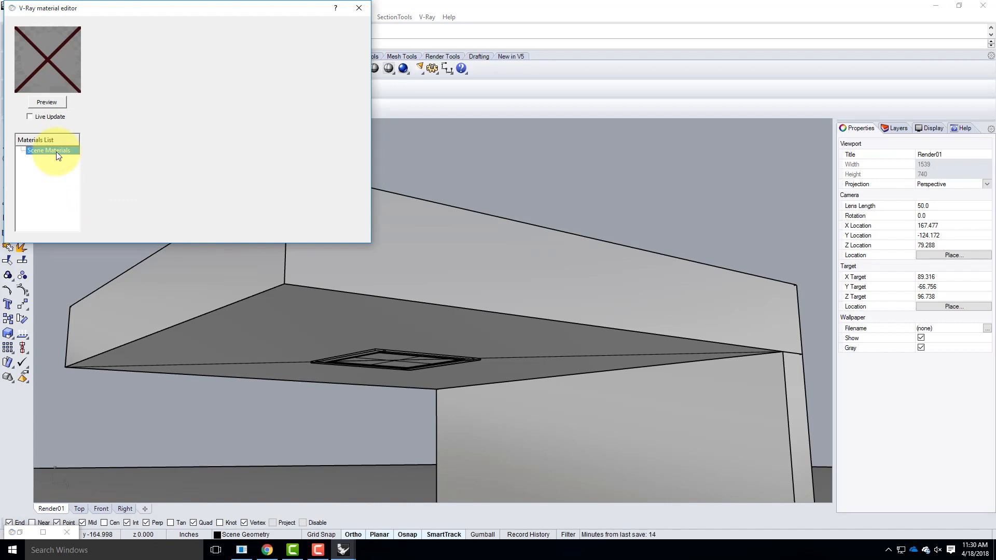
click(365, 6)
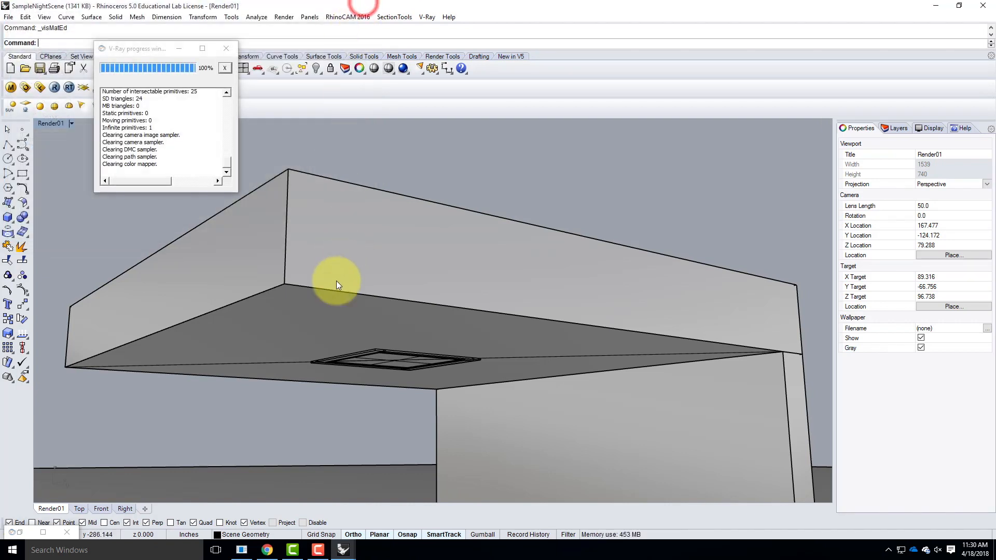
click(366, 358)
click(369, 355)
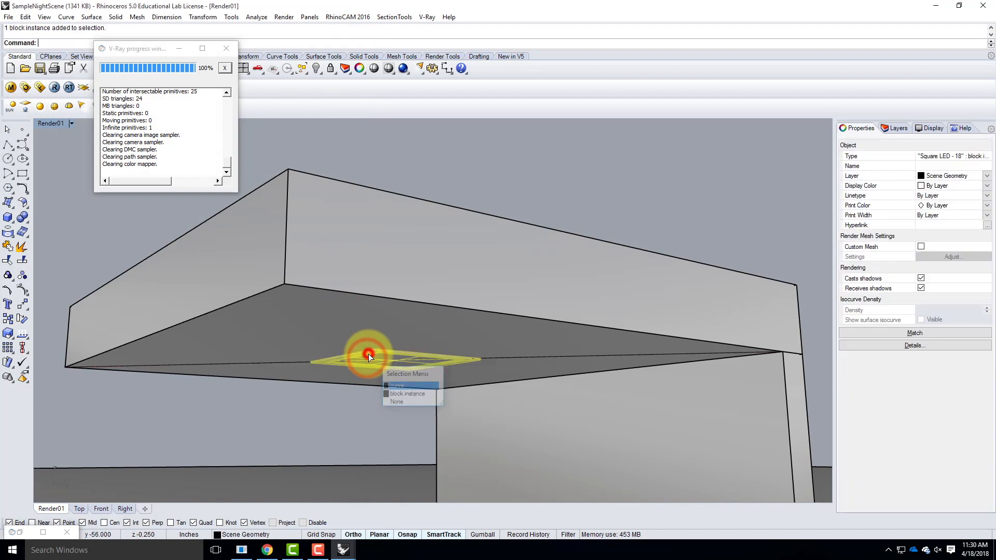
key(Escape)
- Switch to the Square LED - 18 model and save it again
mouse_move(343, 552)
click(385, 507)
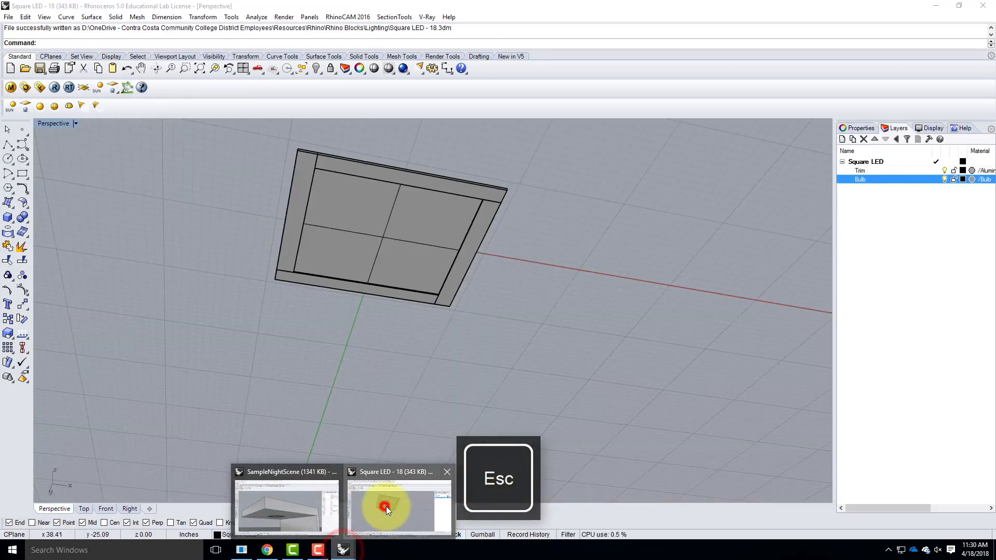
click(403, 175)
click(474, 154)
click(14, 19)
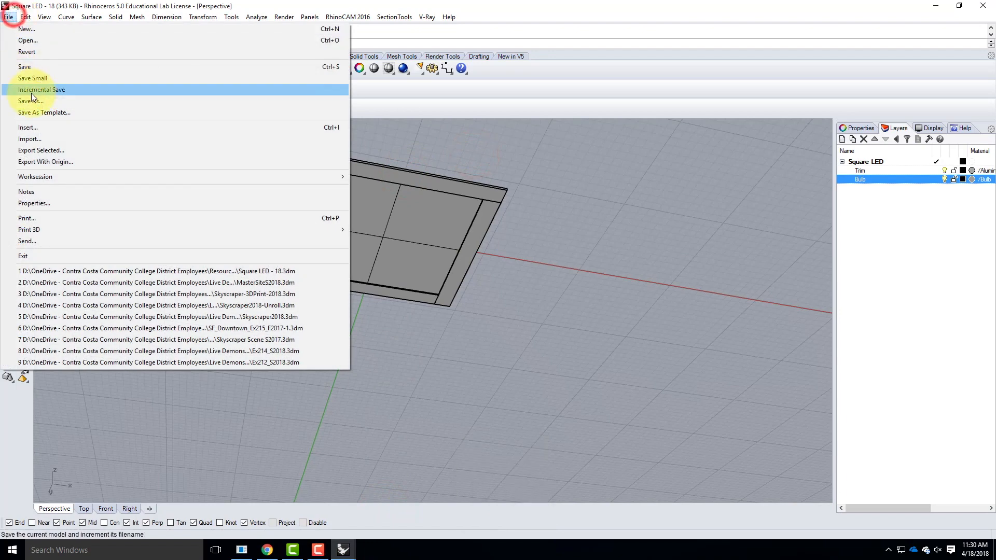
click(28, 67)
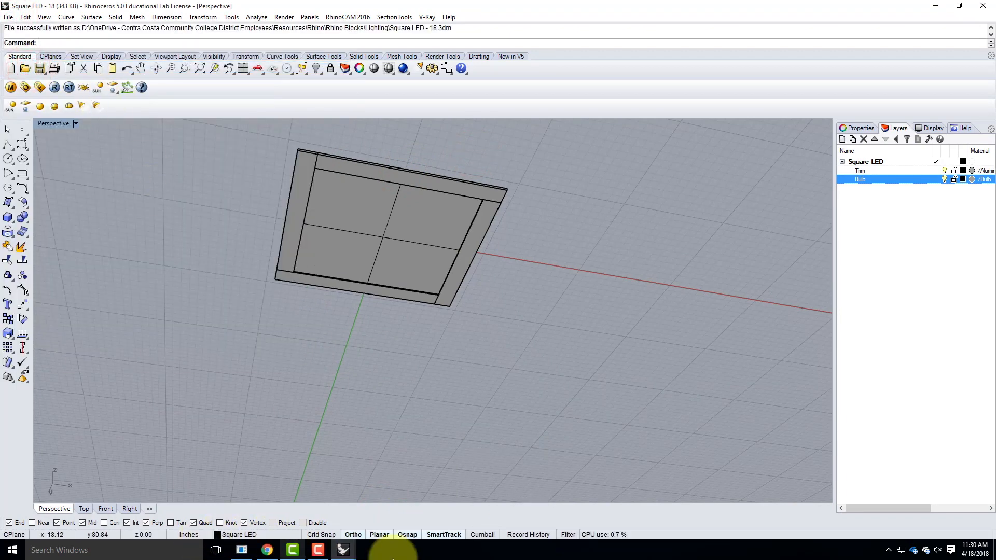
- Back in SampleNightScene, update the linked Square LED - 18 block definition and check the V-Ray scene materials
click(342, 553)
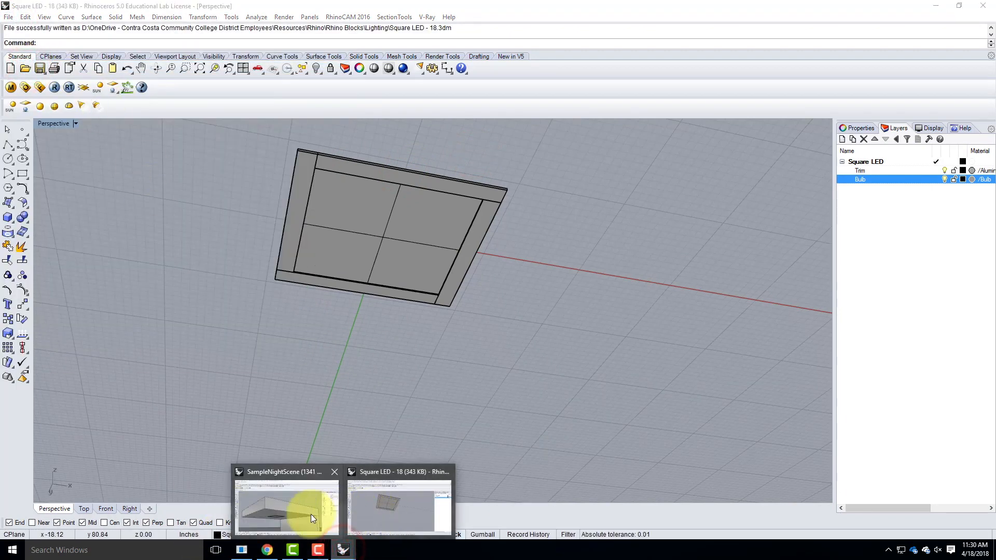
click(311, 514)
click(226, 48)
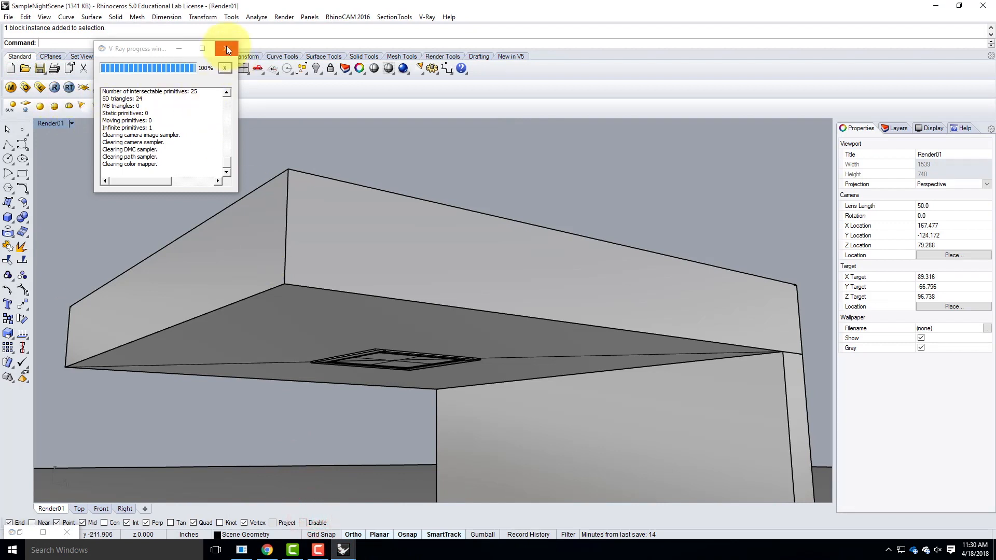
click(24, 17)
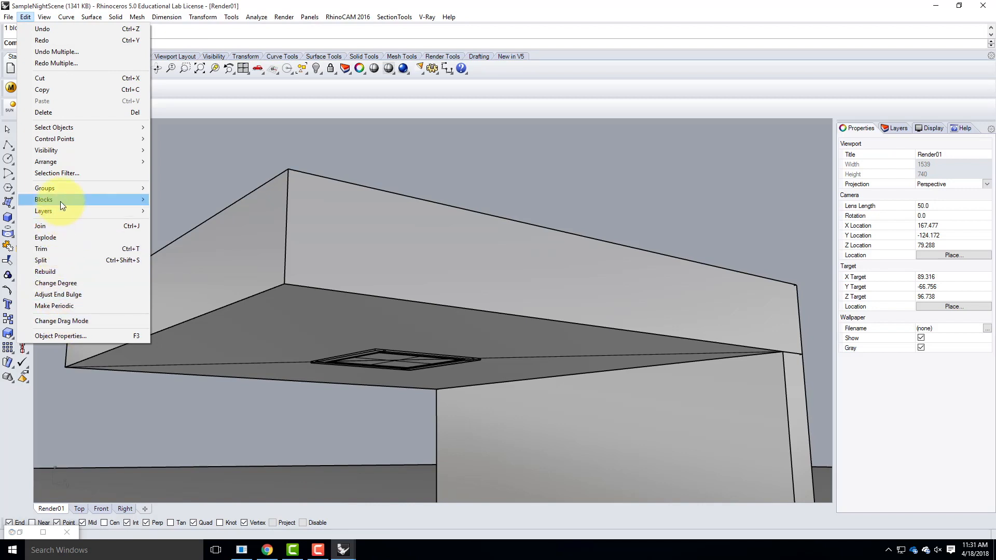
mouse_move(60, 201)
click(195, 250)
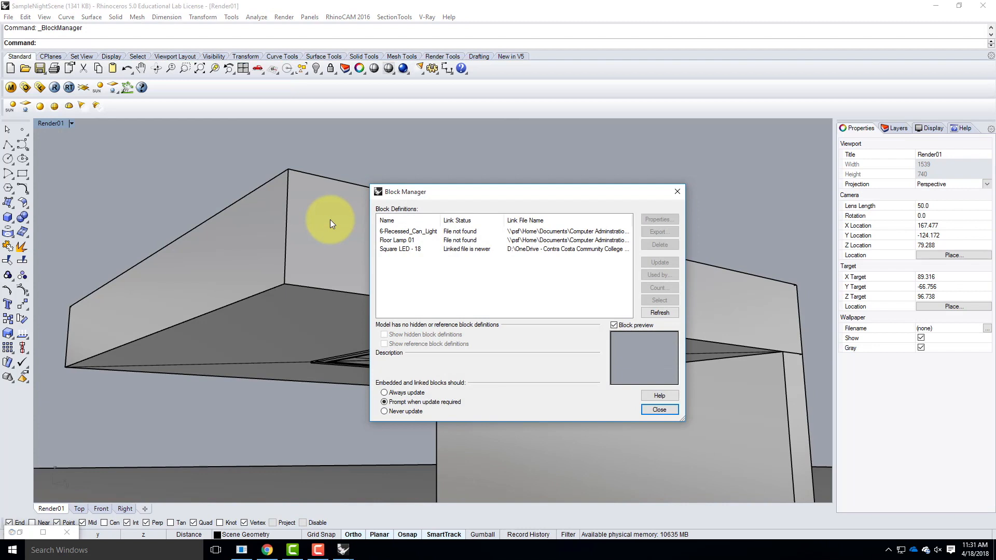
click(401, 250)
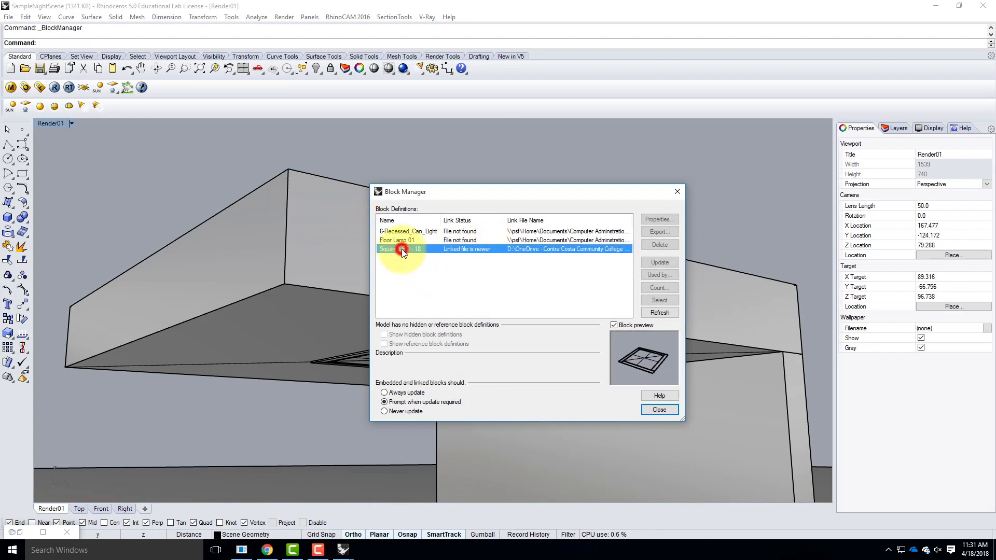
click(659, 262)
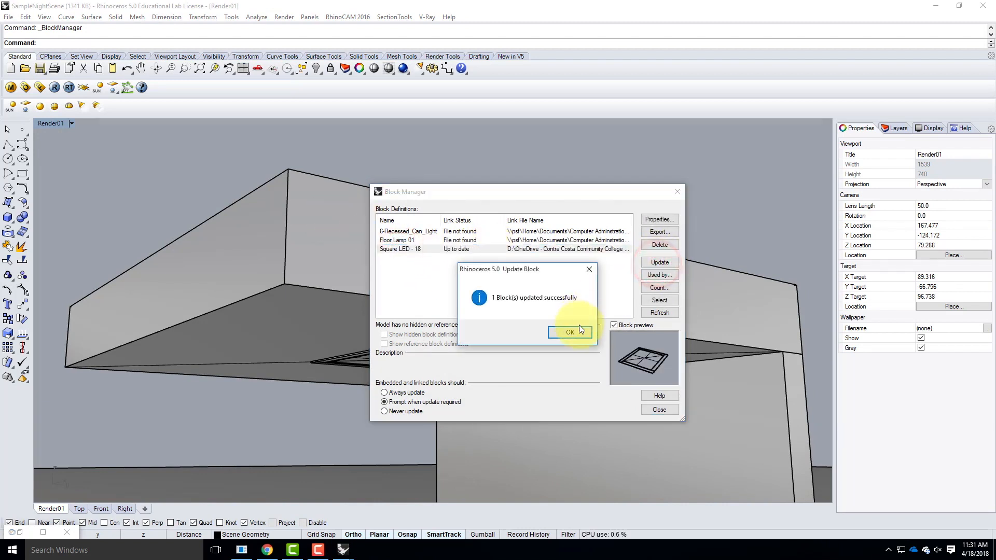
click(578, 334)
click(670, 410)
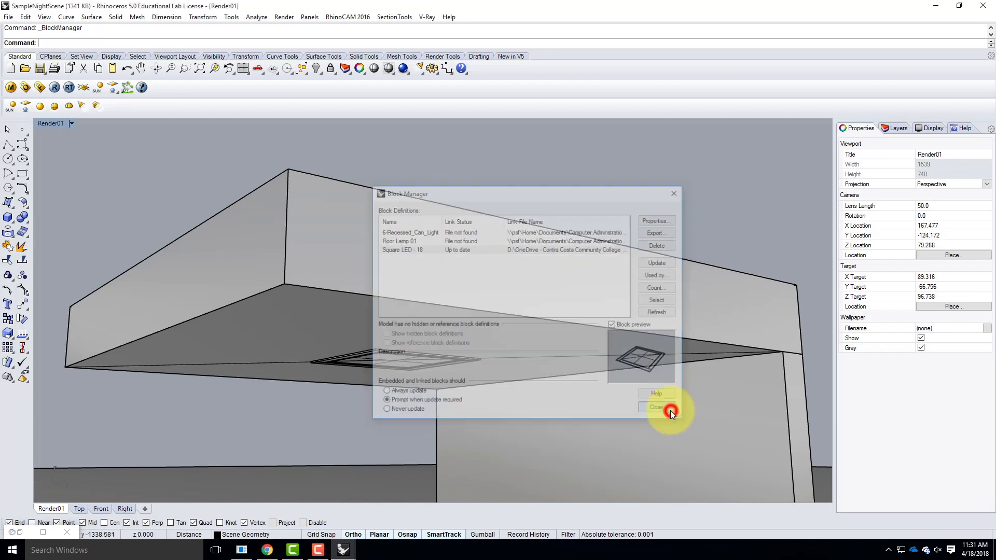
click(12, 87)
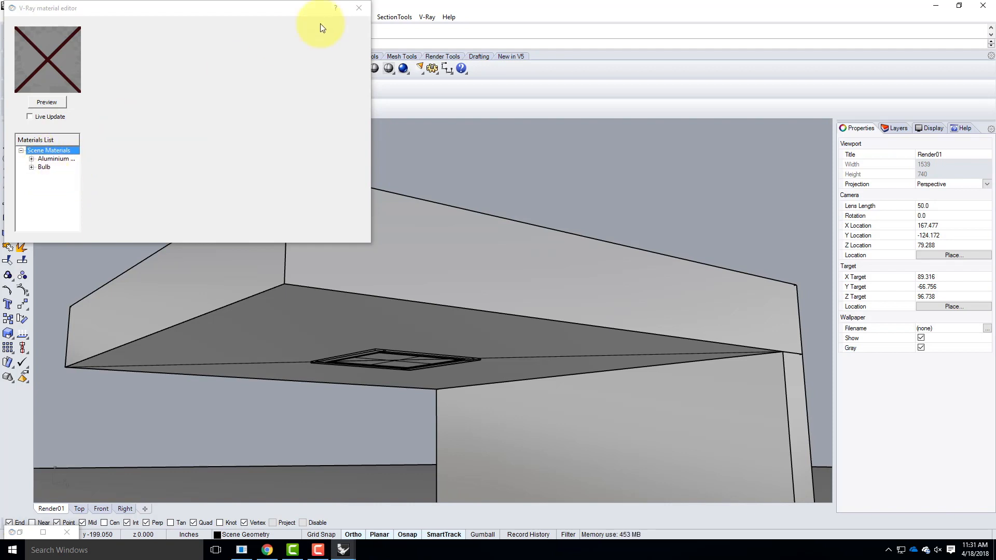
click(356, 9)
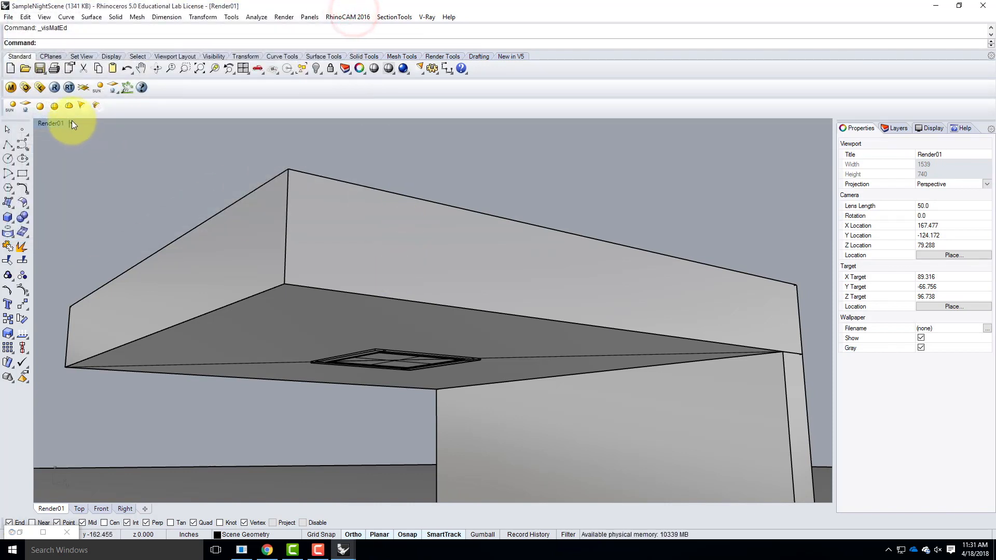
- Restore the Render01 view, render it with V-Ray, and review the image before closing the frame buffer
click(71, 122)
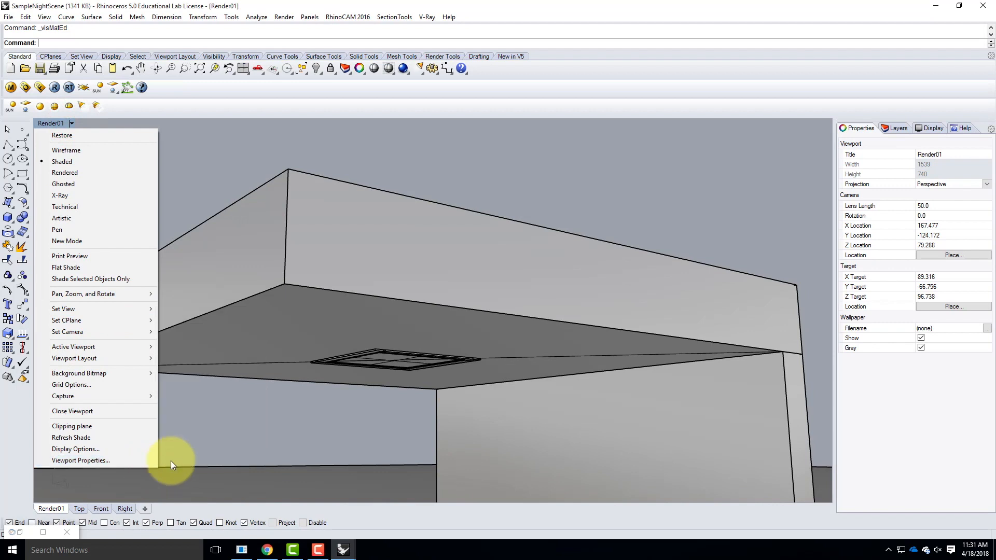
mouse_move(110, 309)
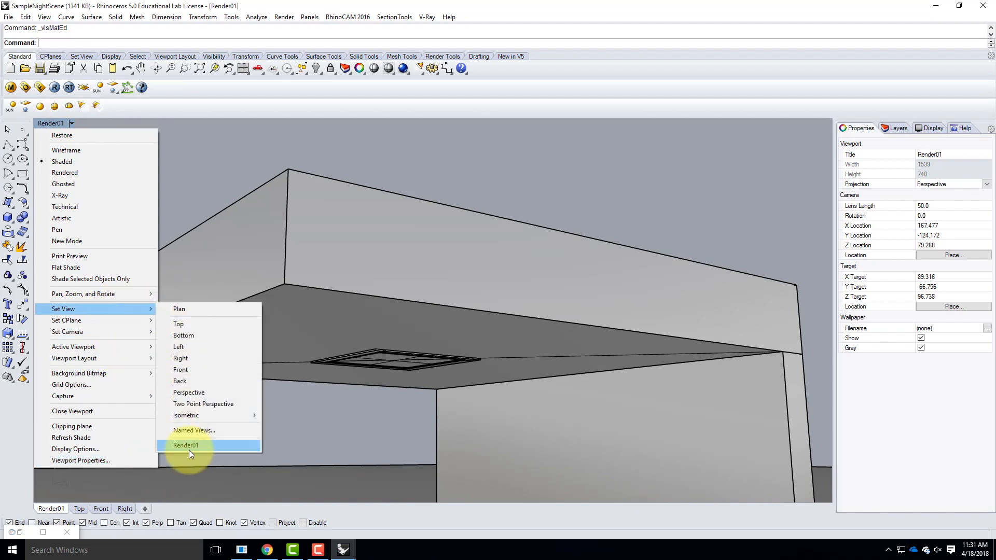
click(188, 445)
click(55, 88)
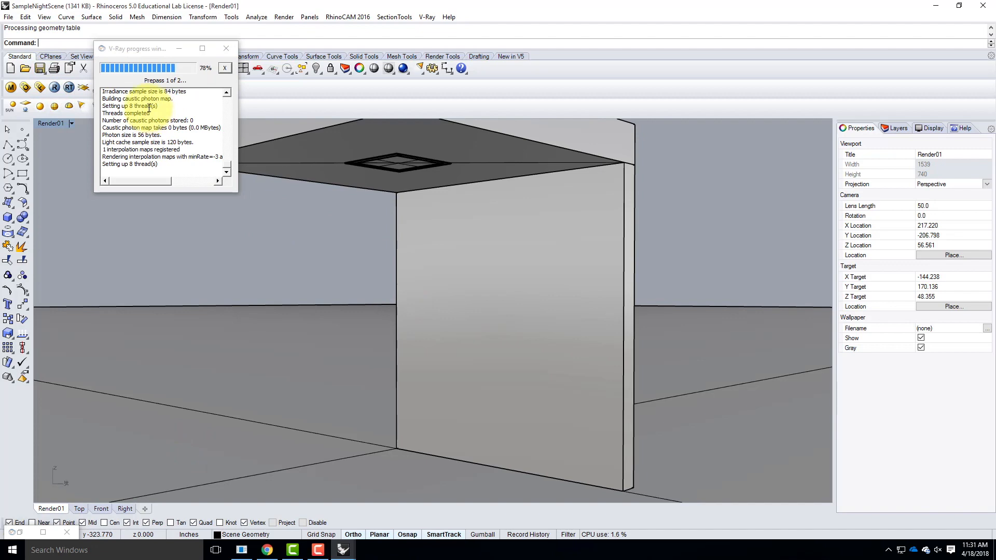
click(43, 532)
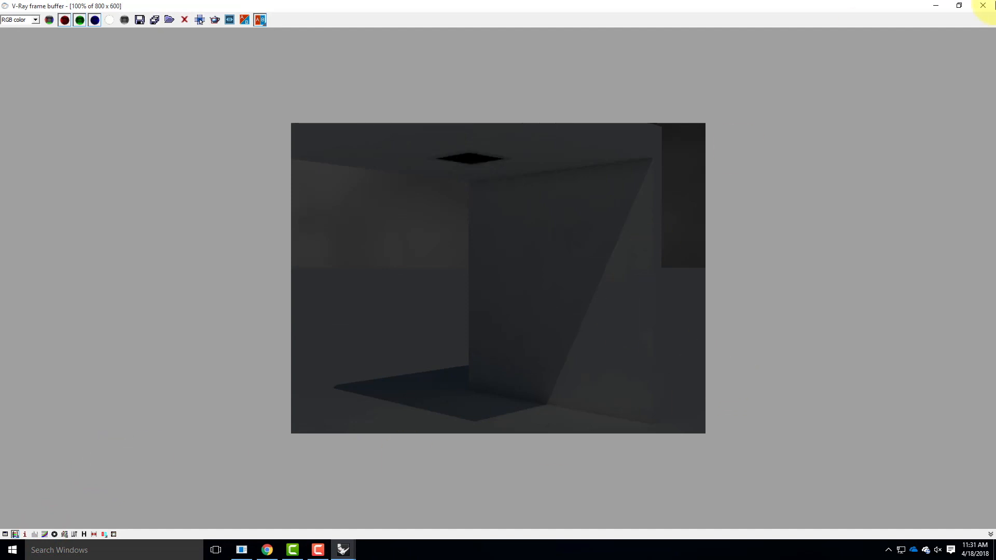
click(980, 6)
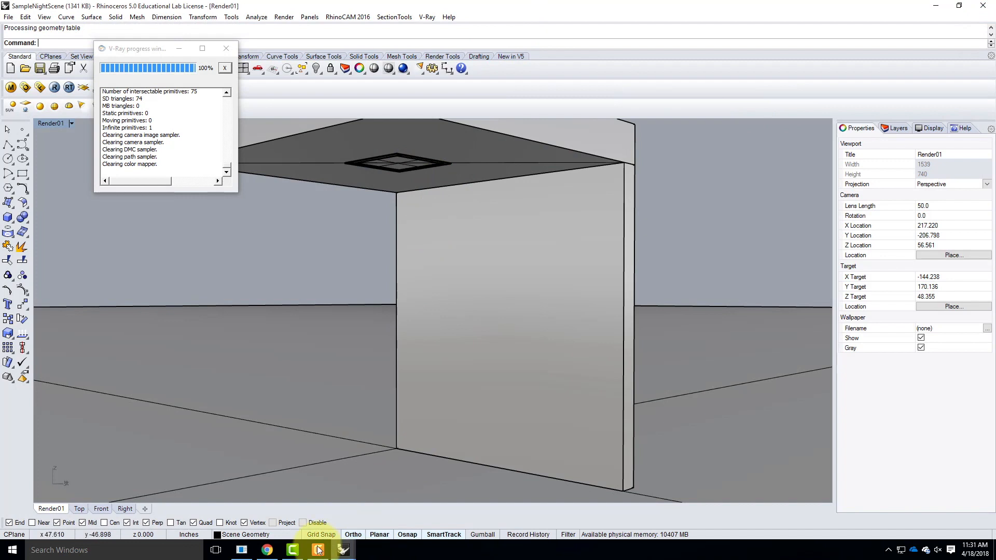
- Switch to the Square LED - 18 model and flip the bulb surface's direction
click(344, 550)
click(275, 508)
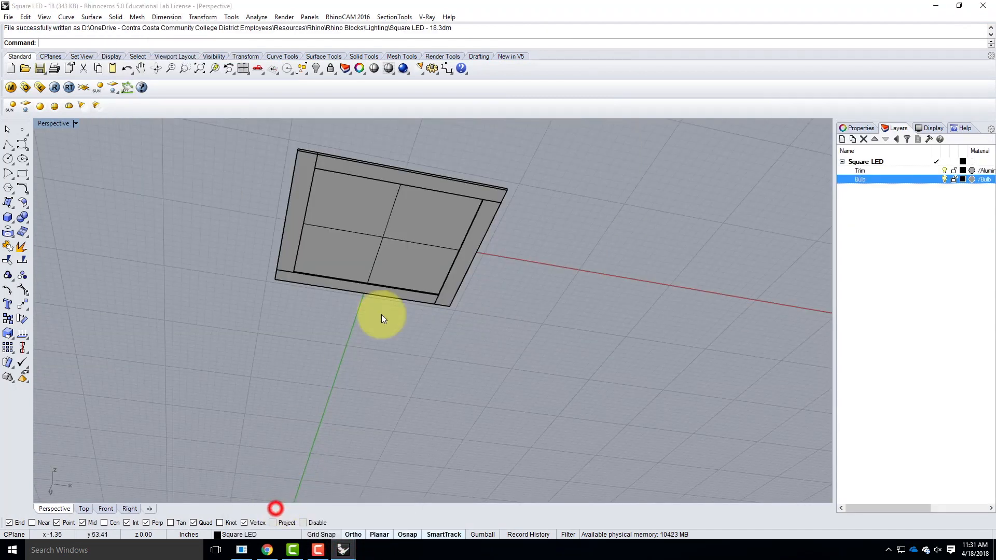
click(415, 232)
text(Flip)
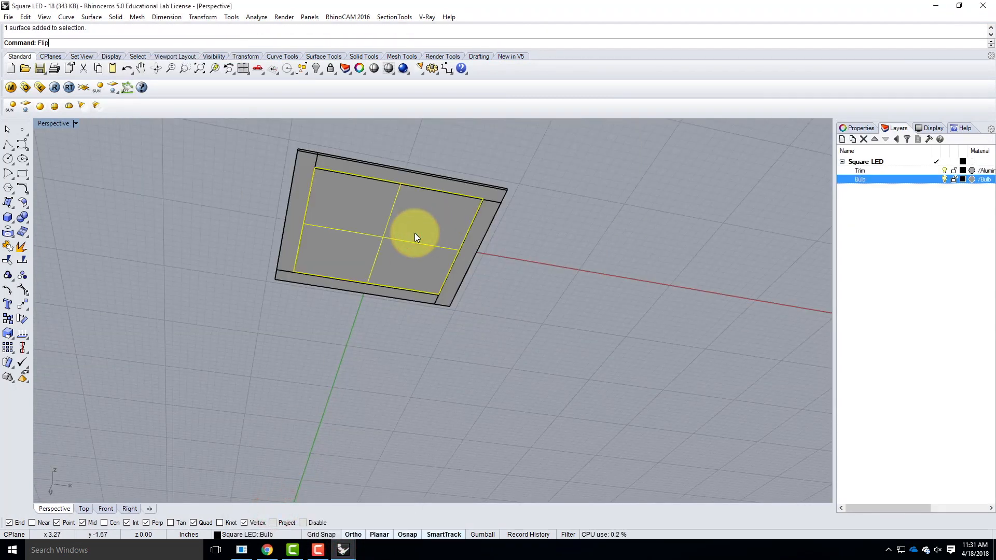
key(Return)
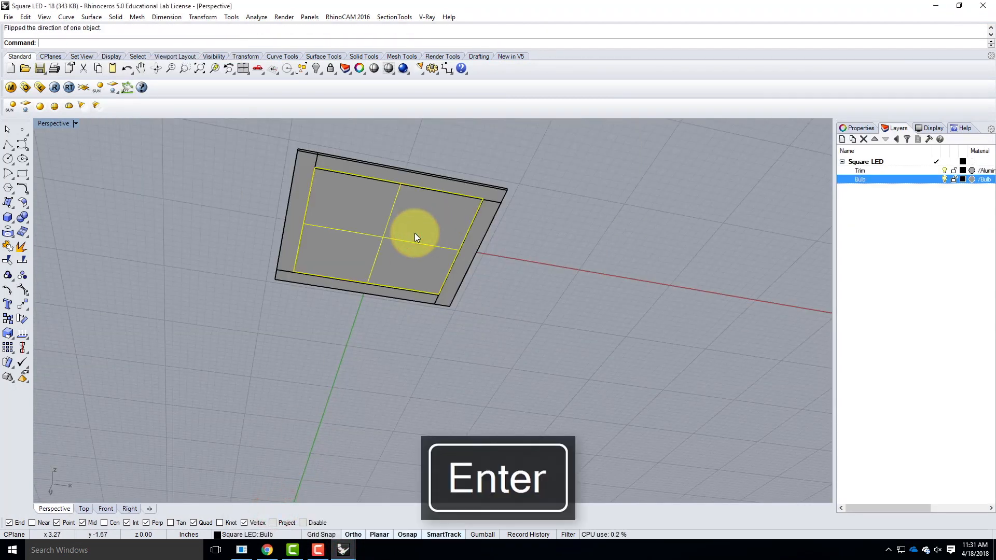
- Save the Square LED - 18 model and switch to the SampleNightScene model
click(8, 17)
click(17, 64)
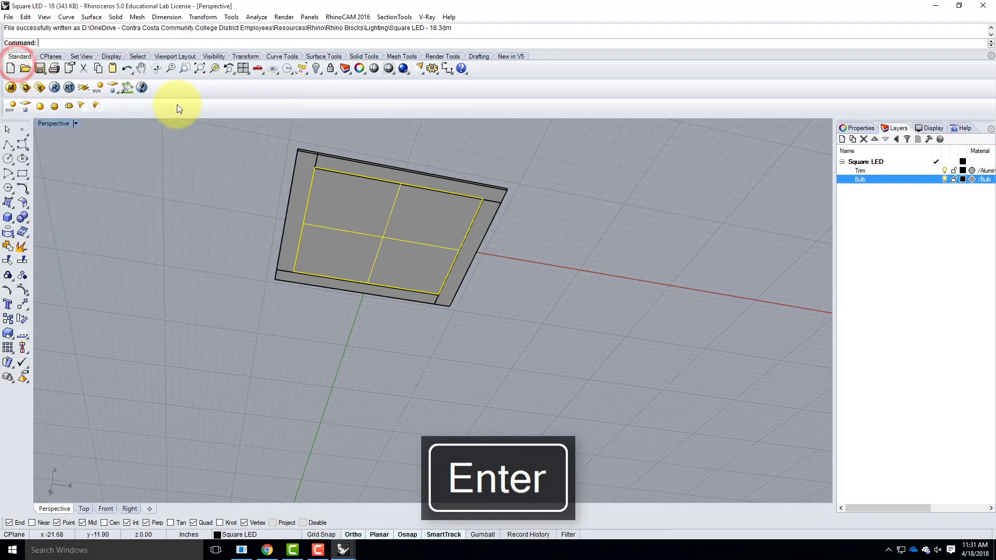
click(323, 553)
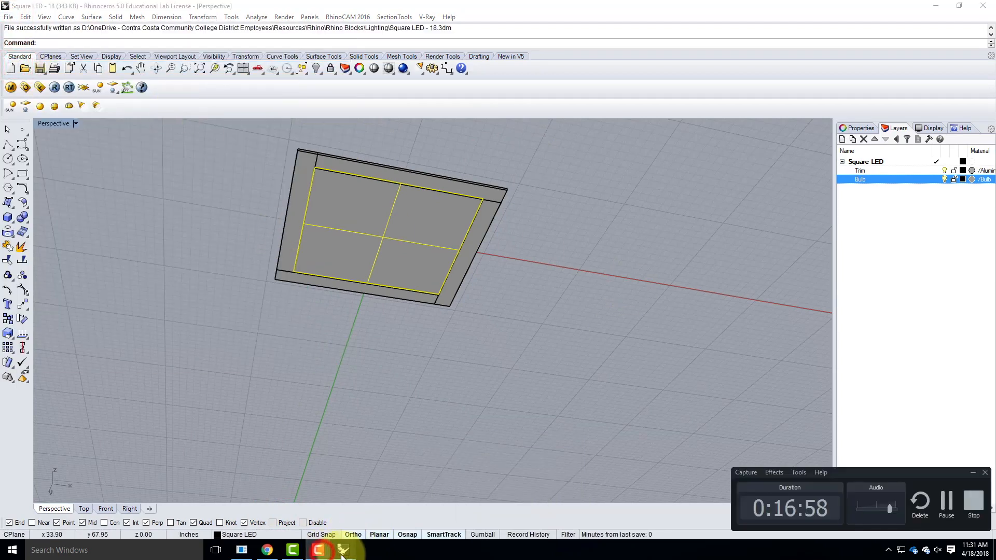
click(343, 550)
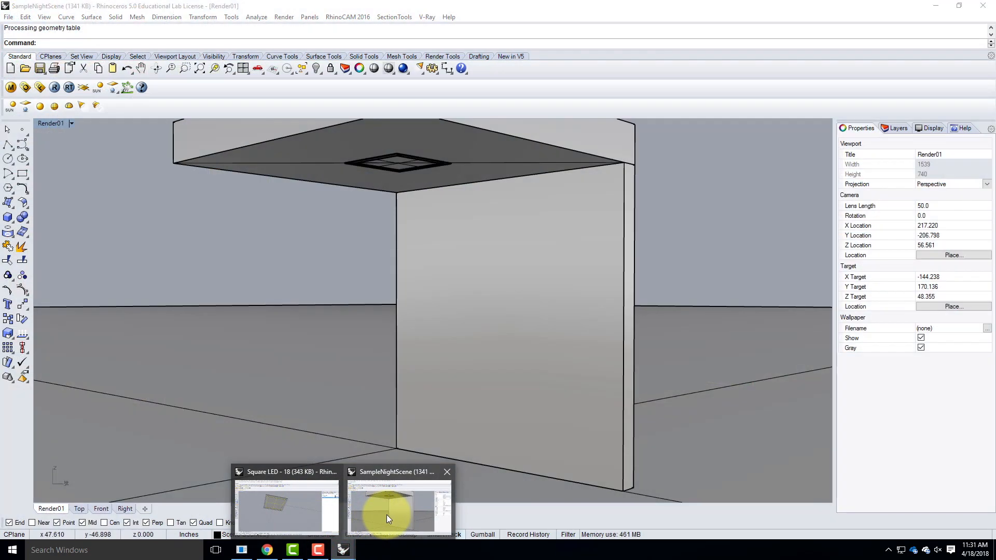
click(386, 515)
- Update the linked Square LED - 18 block definition in the Block Manager and close the manager
click(28, 19)
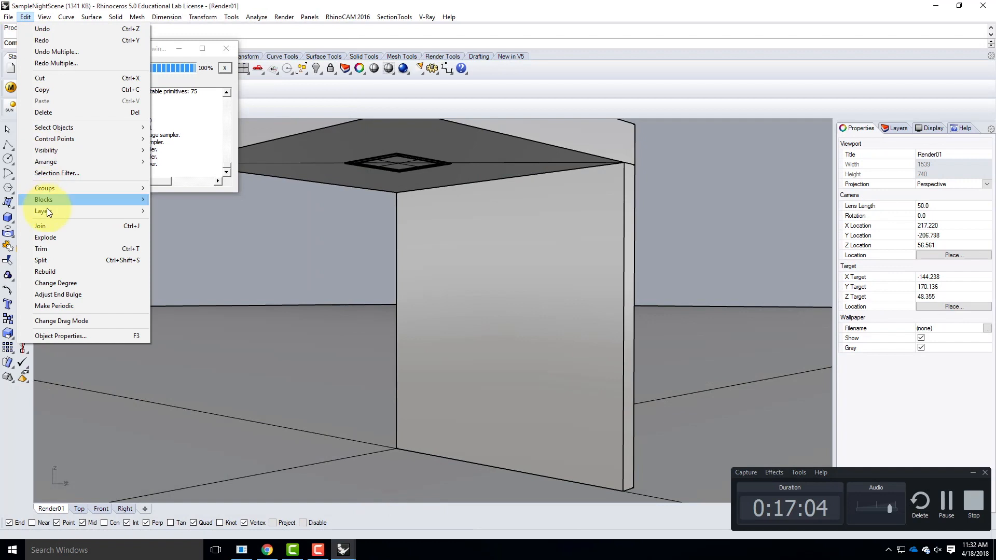
mouse_move(48, 199)
click(175, 249)
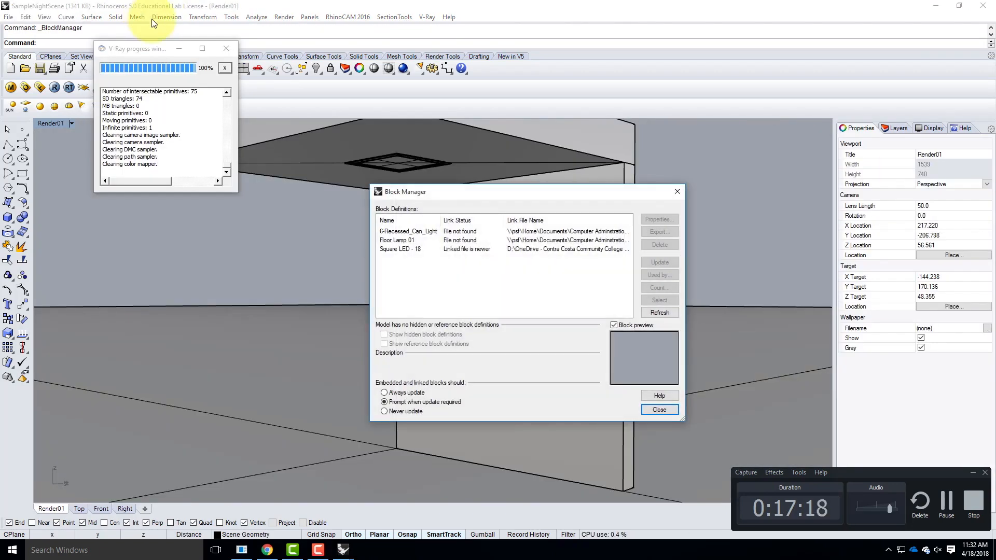
click(456, 250)
click(659, 262)
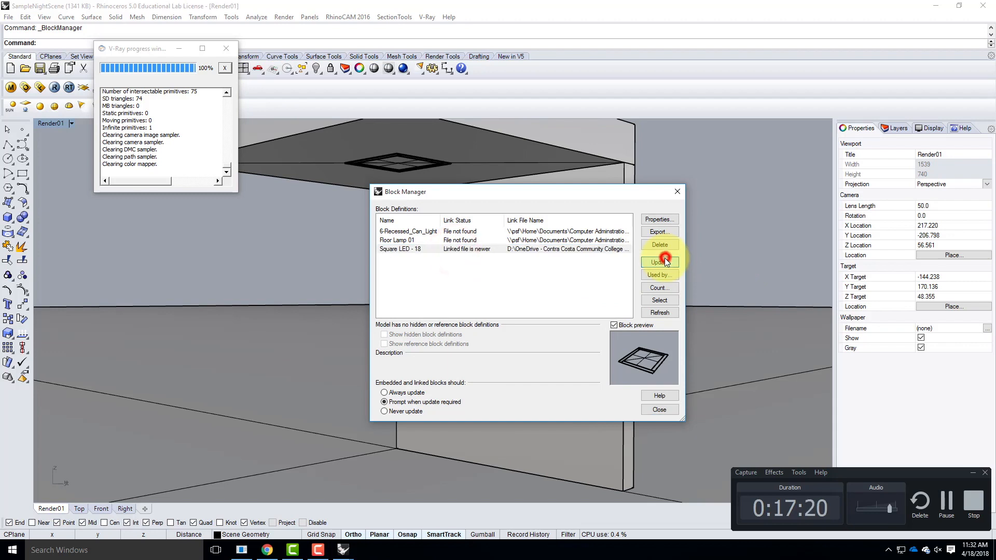
click(387, 260)
click(561, 303)
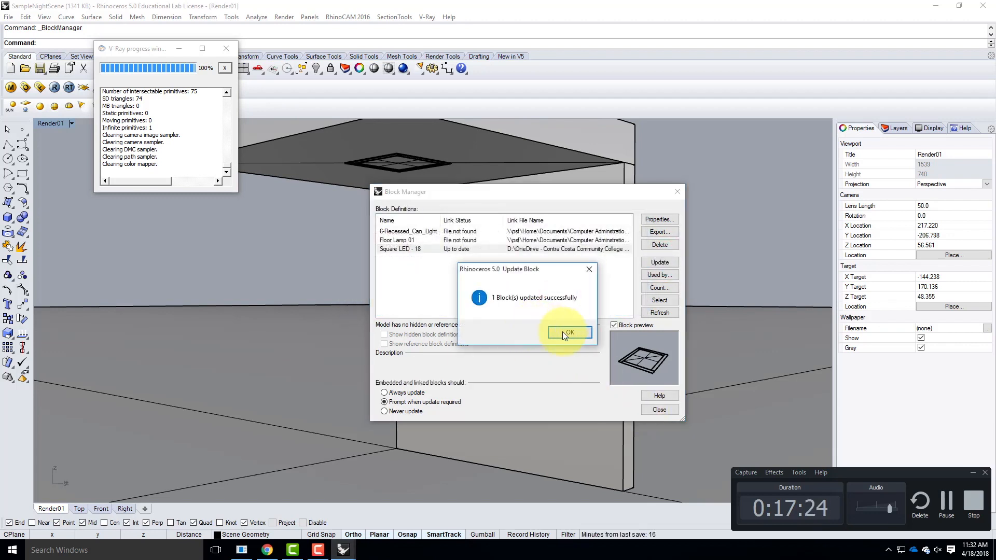
click(565, 332)
click(667, 409)
- Render the Render01 view with V-Ray, review the image, and minimize the frame buffer and progress windows
click(52, 87)
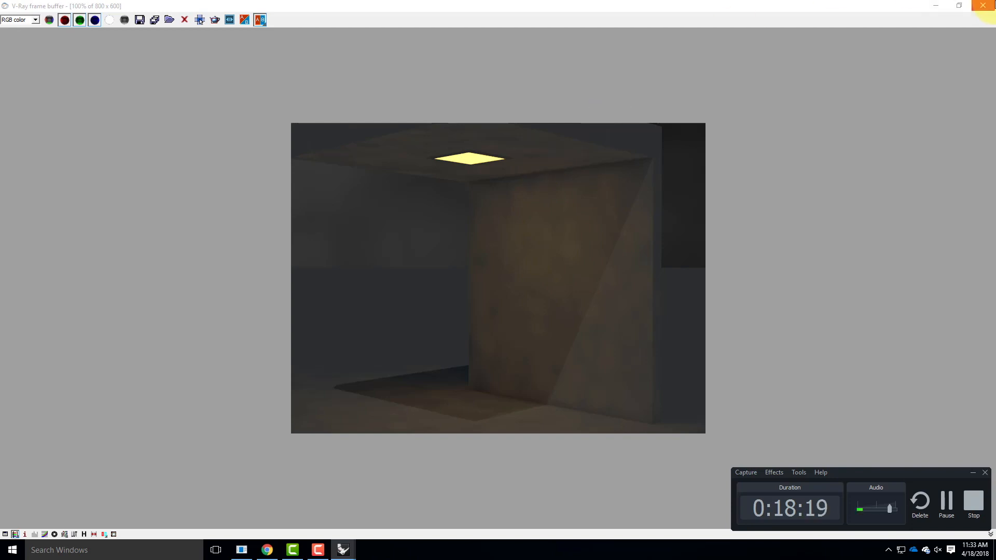
click(937, 6)
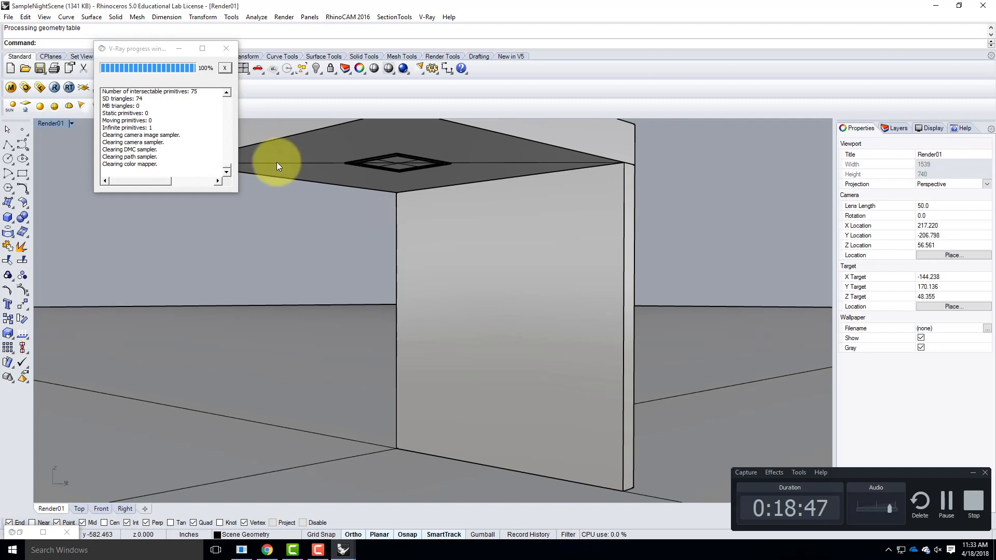
click(184, 49)
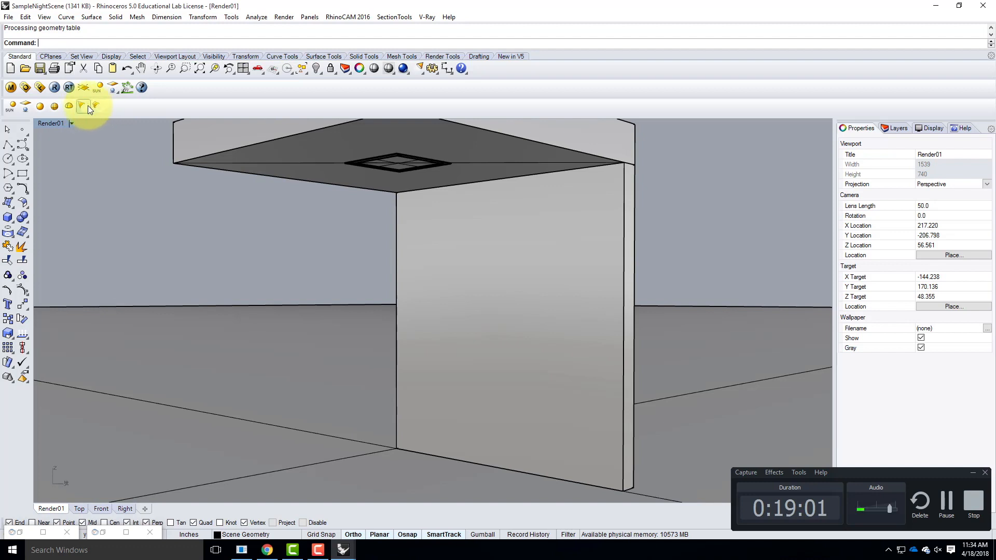
- Create a new top-level layer named Lighting
click(905, 130)
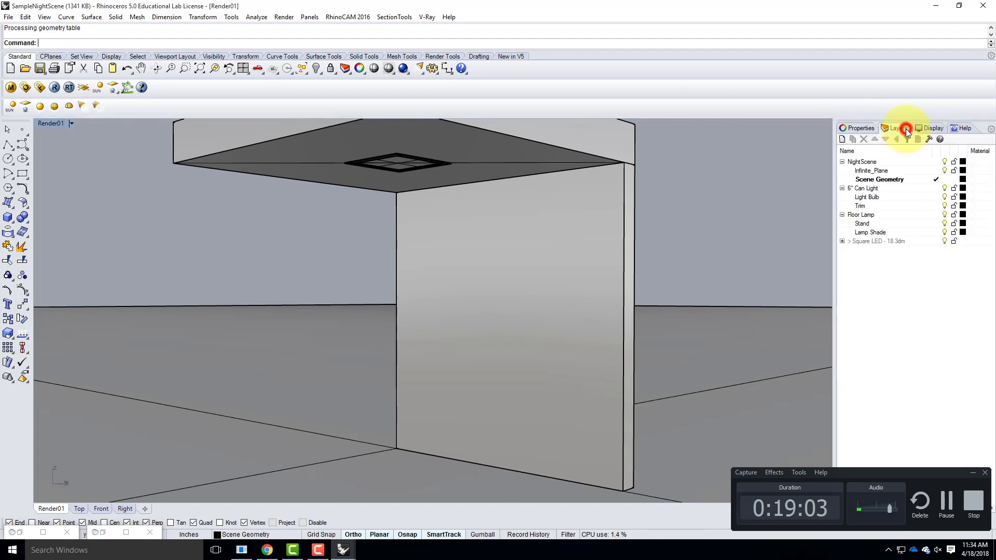
click(896, 289)
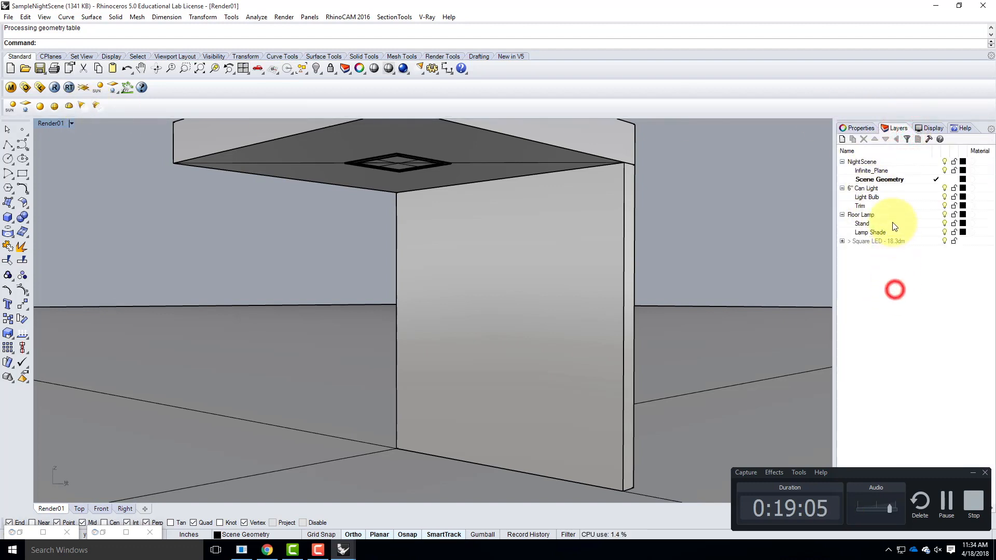
click(843, 140)
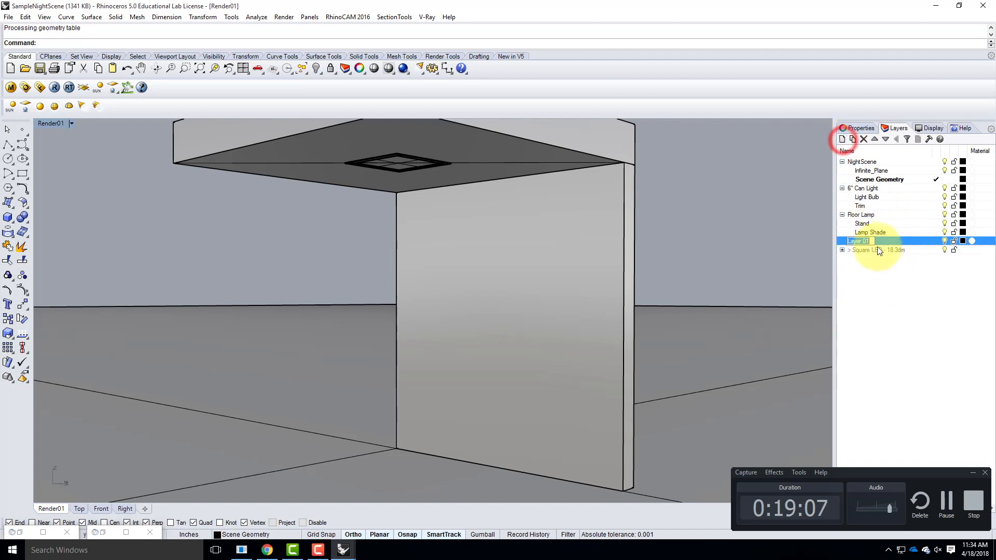
key(BackSpace)
text(Lighting)
click(886, 240)
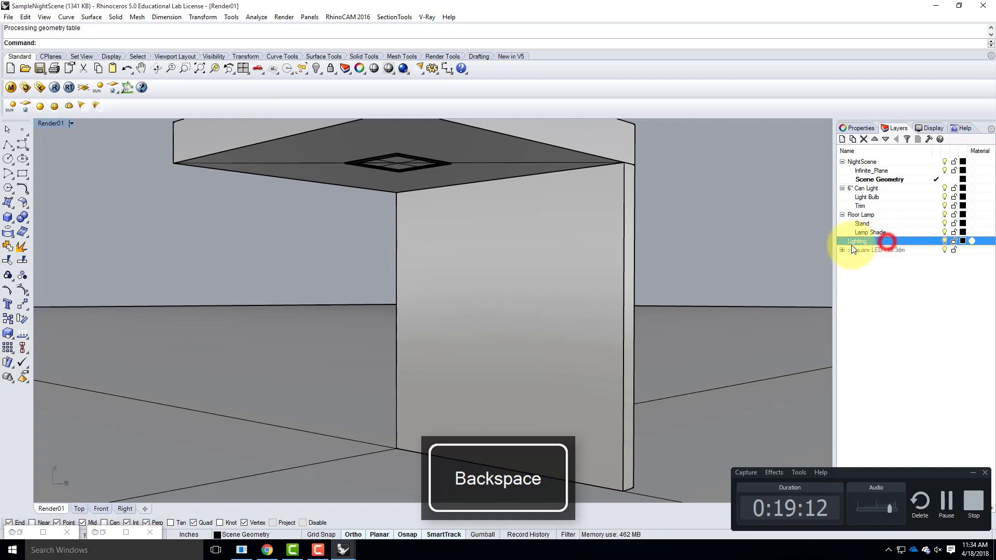
- Add a sublayer named Spot Light under the Lighting layer and make it current
click(852, 139)
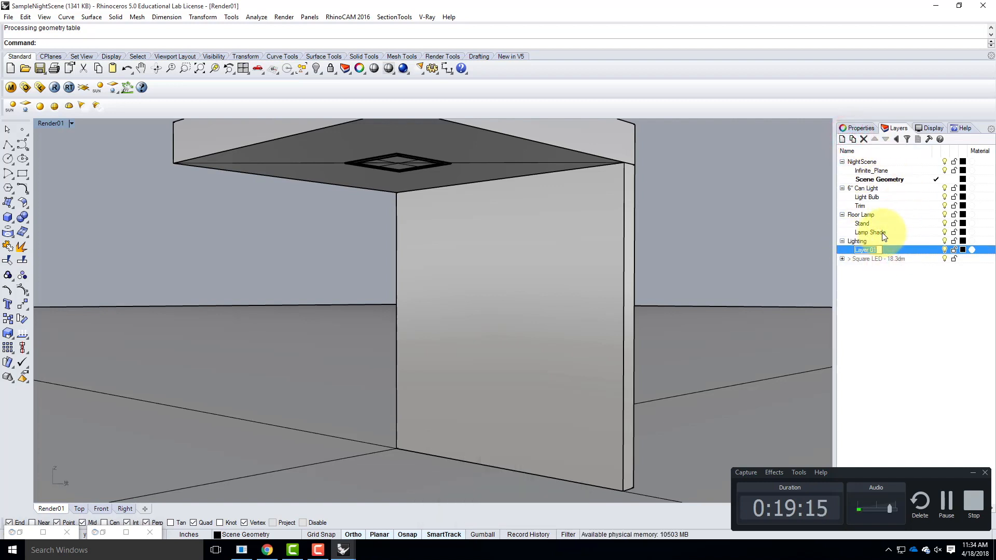
text(Spot Light)
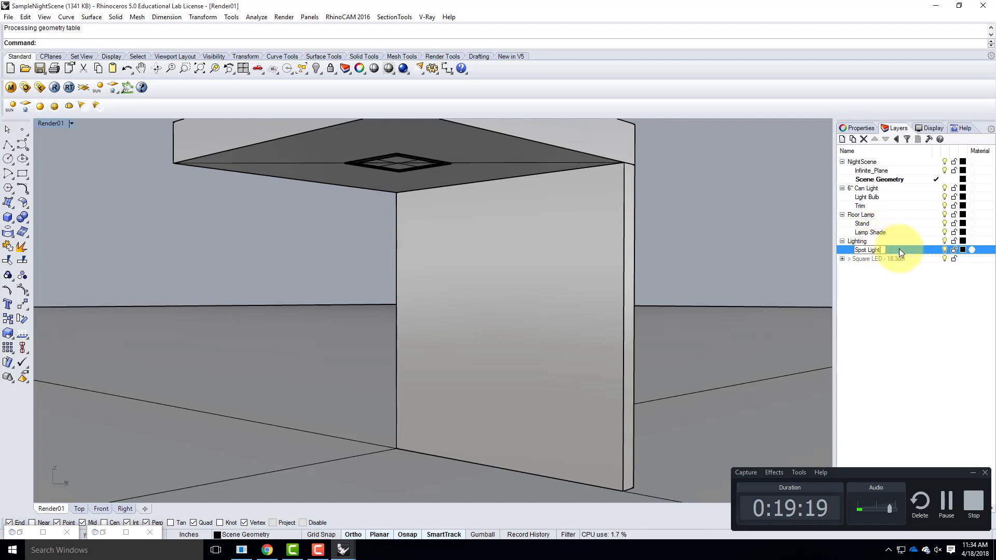
double_click(900, 248)
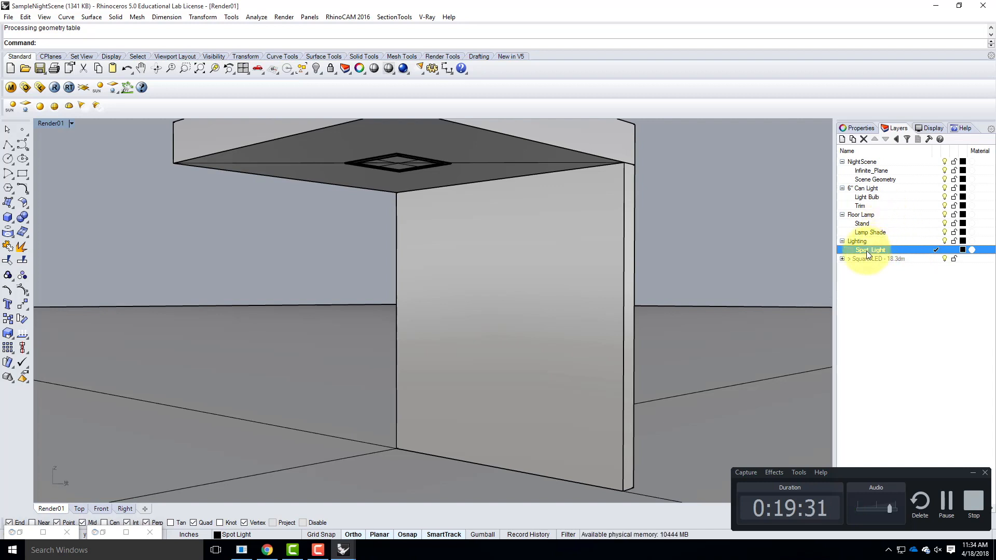
click(387, 2)
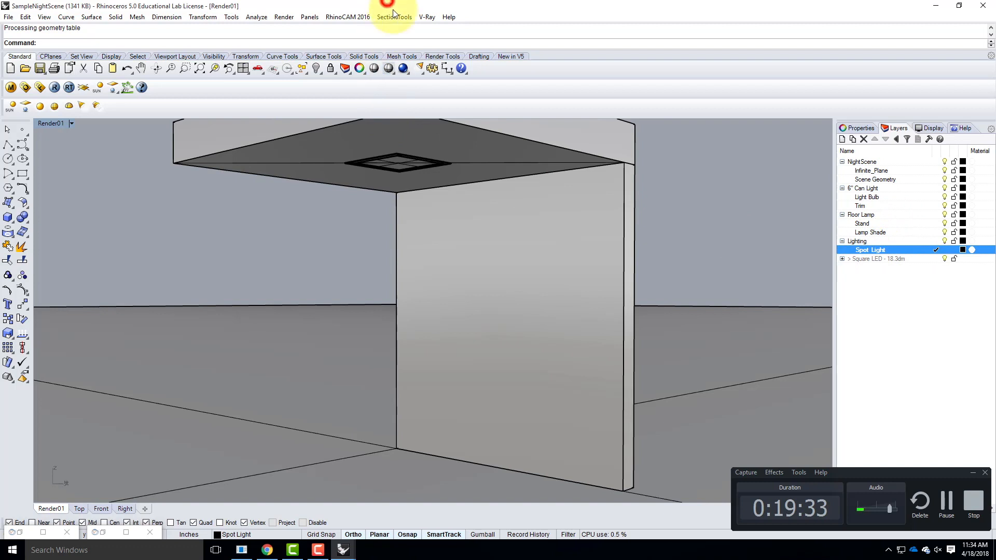
click(973, 471)
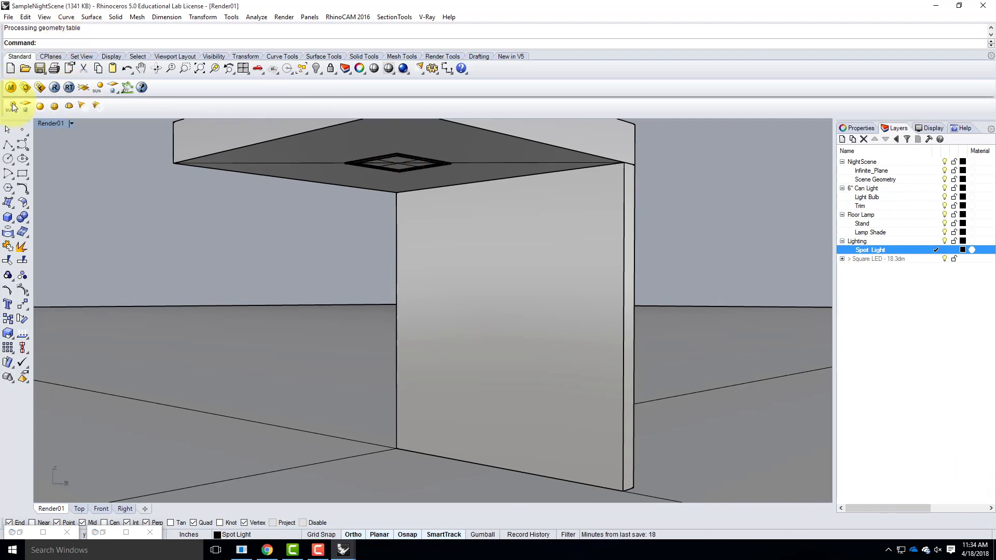
- Start a spotlight with its cone base centred on the square LED fixture in the canopy and a 1' radius
click(82, 105)
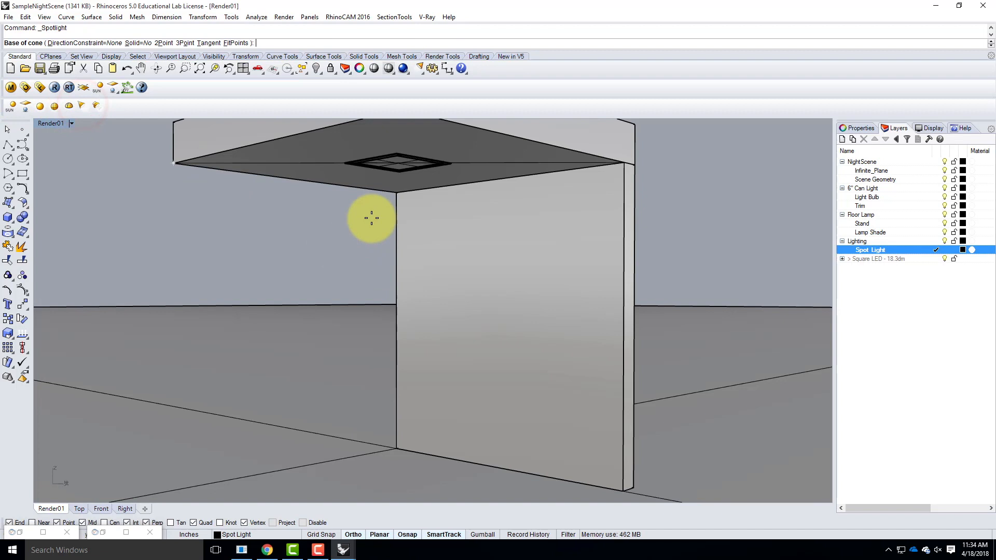
scroll(414, 167, up, 4)
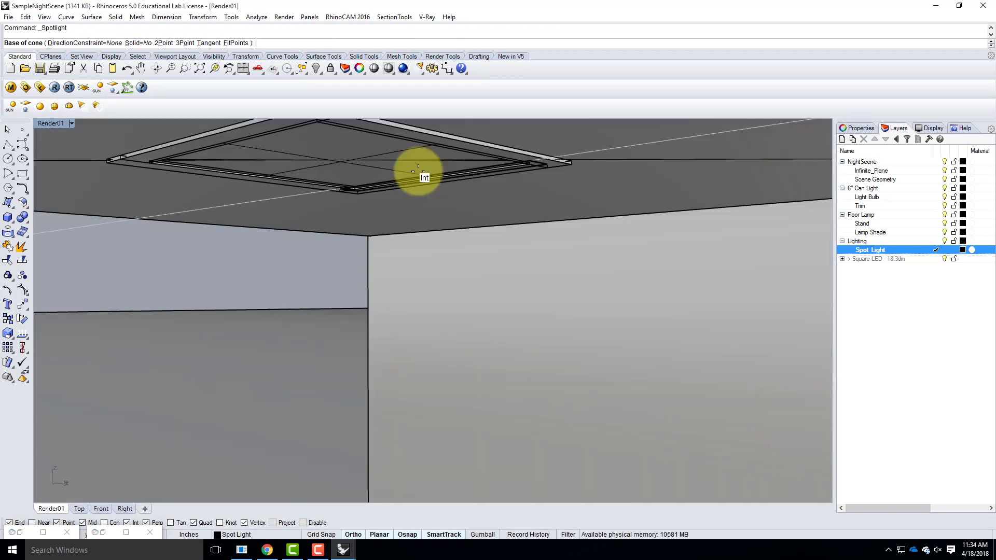
scroll(412, 195, down, 5)
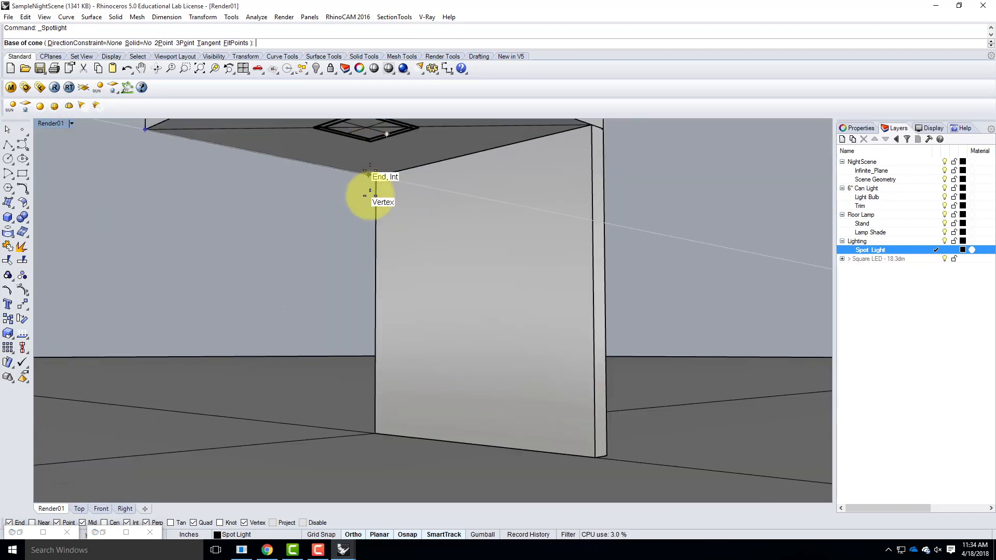
scroll(363, 176, up, 2)
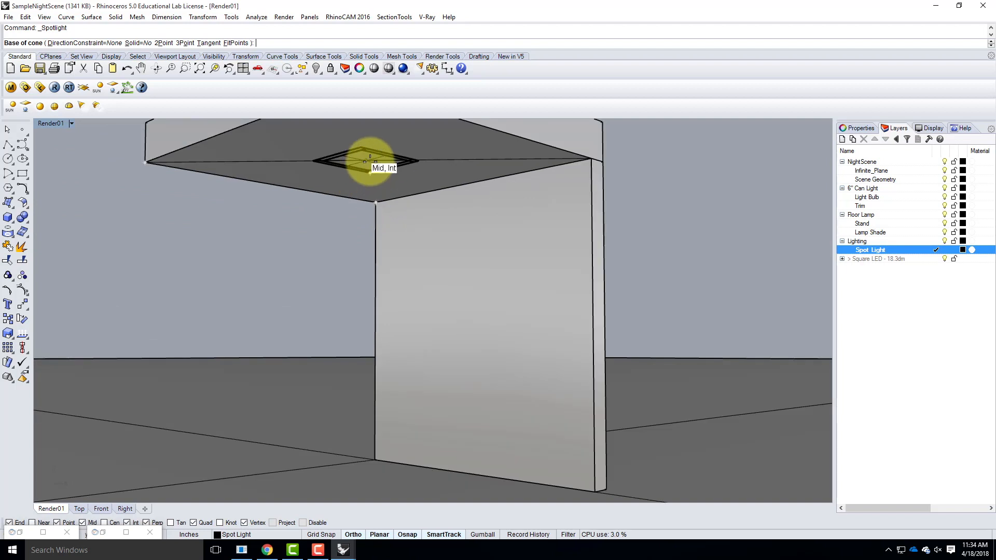
click(366, 160)
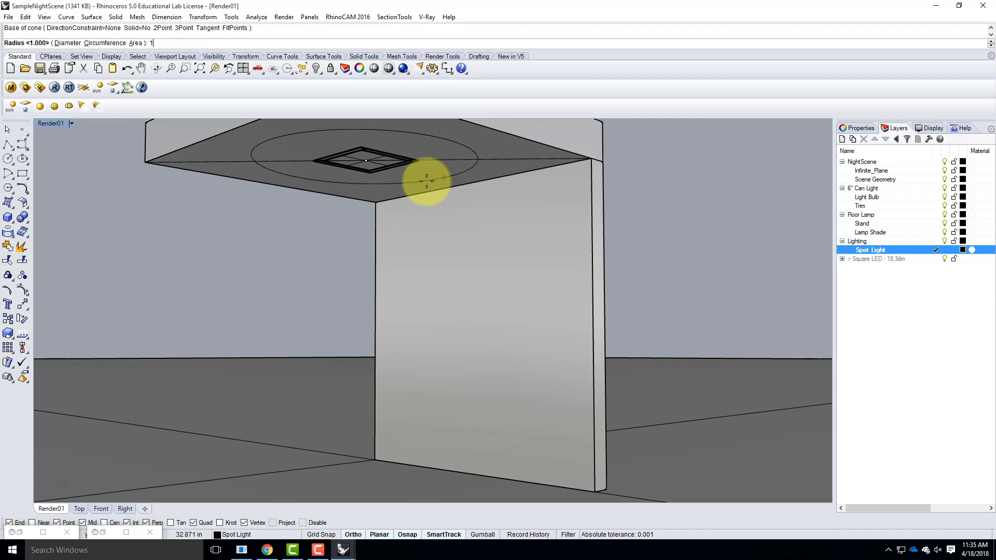
text(')
key(Return)
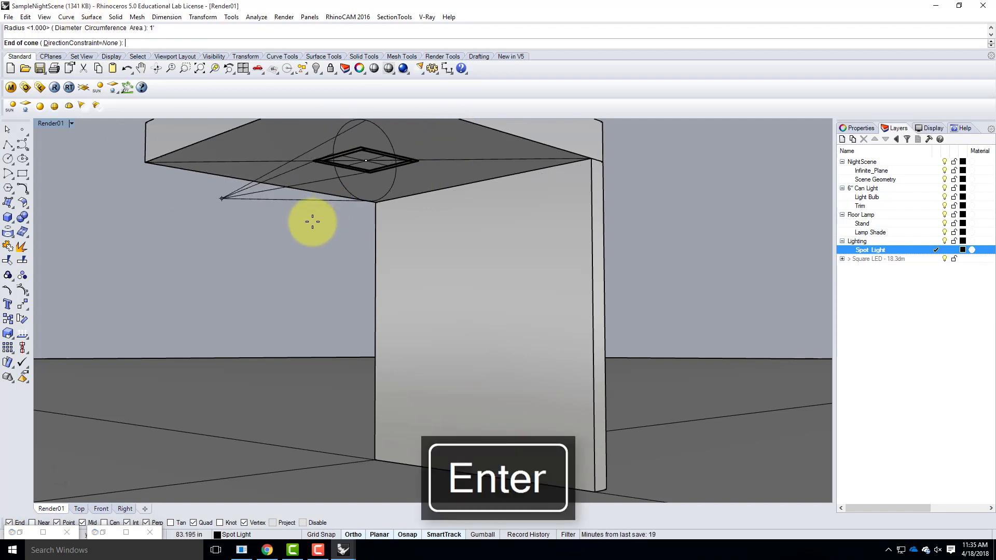
- Place the end of the spotlight cone 1' directly above its base in the Front view
scroll(338, 252, down, 5)
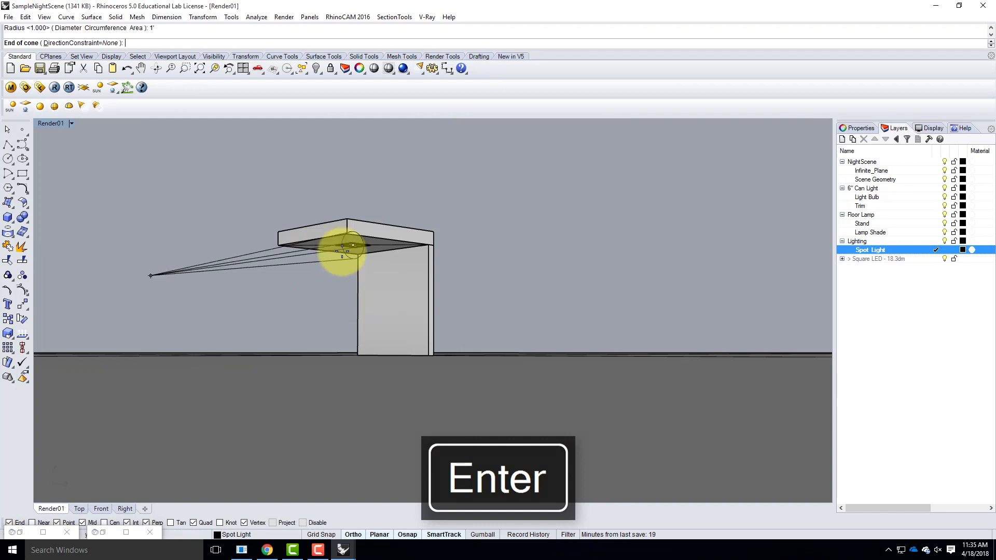
double_click(55, 122)
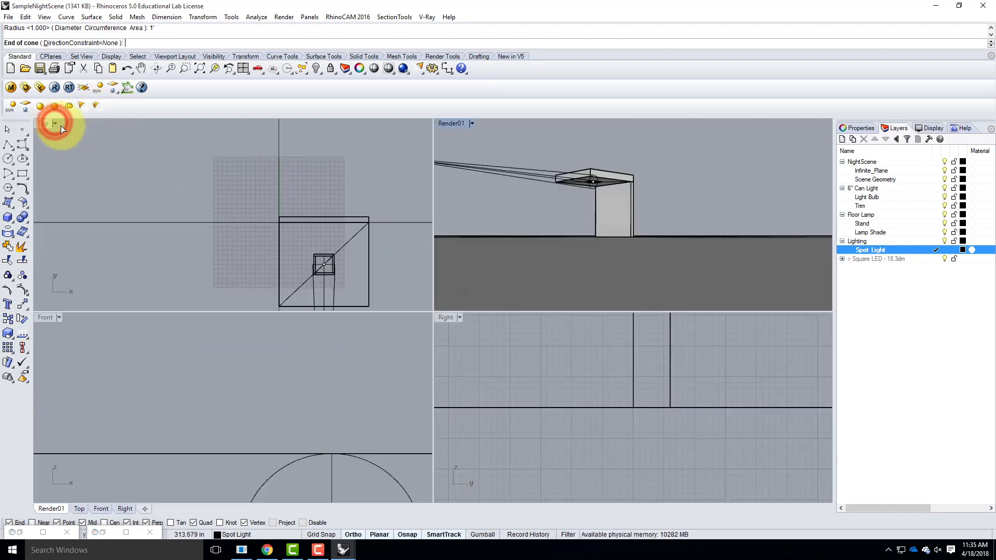
scroll(319, 379, down, 2)
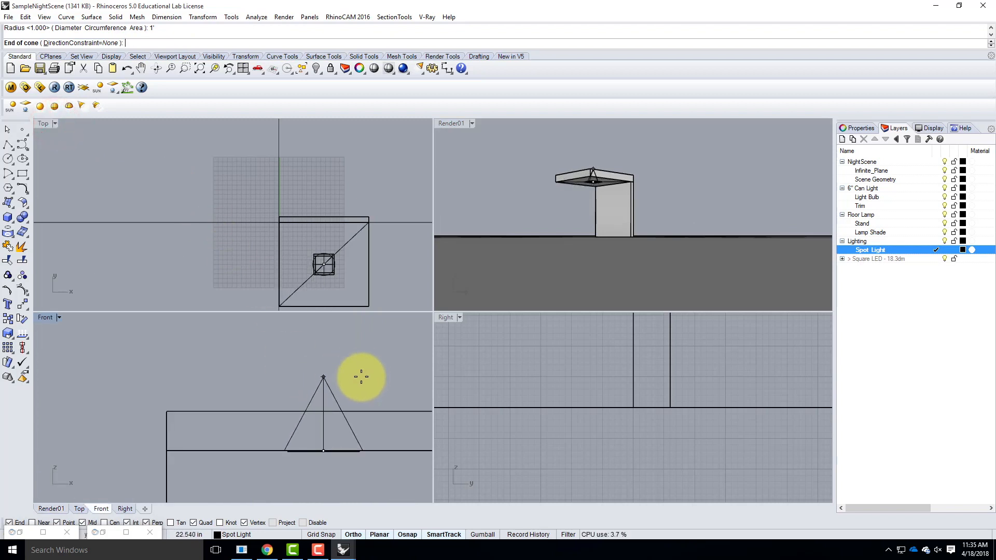
text(')
key(Return)
click(347, 363)
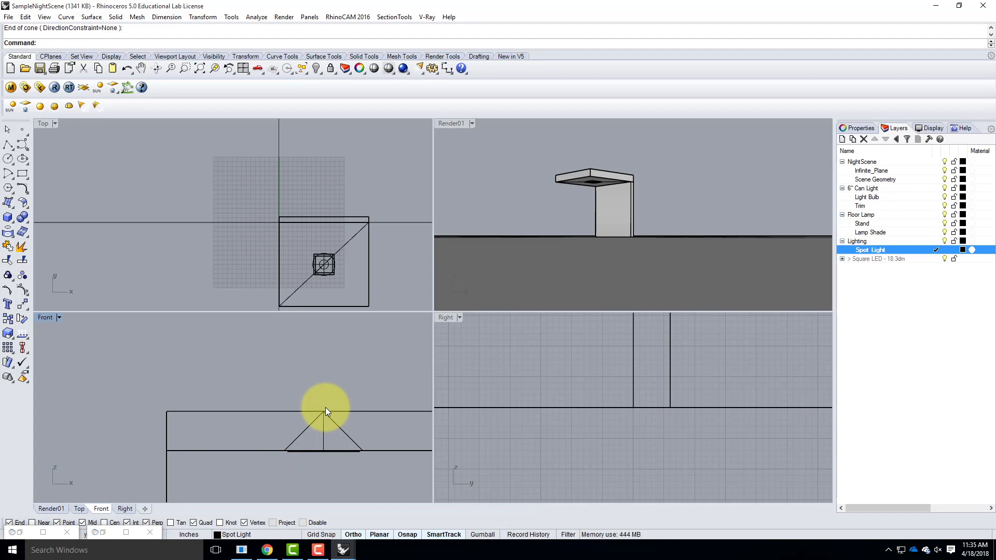
- Move the spotlight about 12.7 in straight down in the Front view so its apex lies beneath the canopy
click(322, 430)
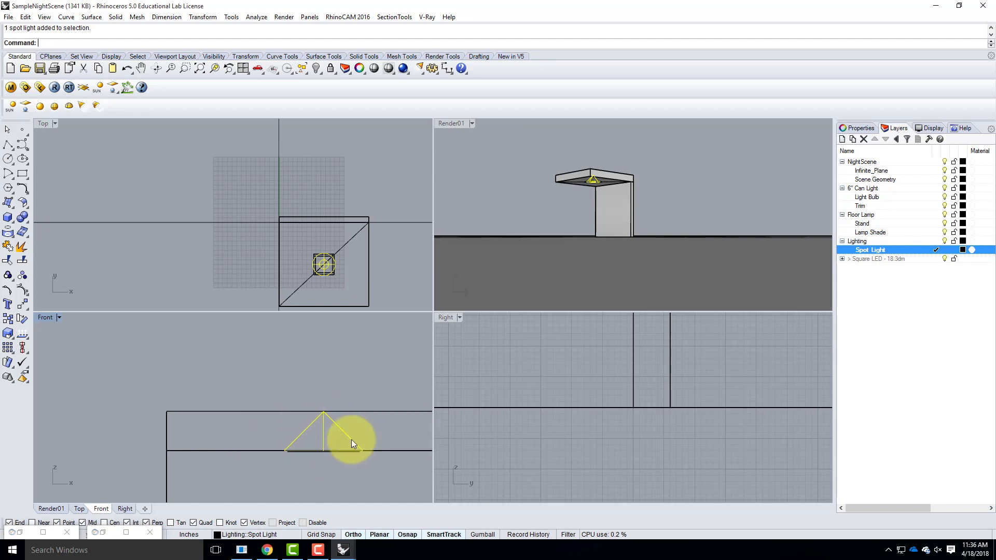
text(move)
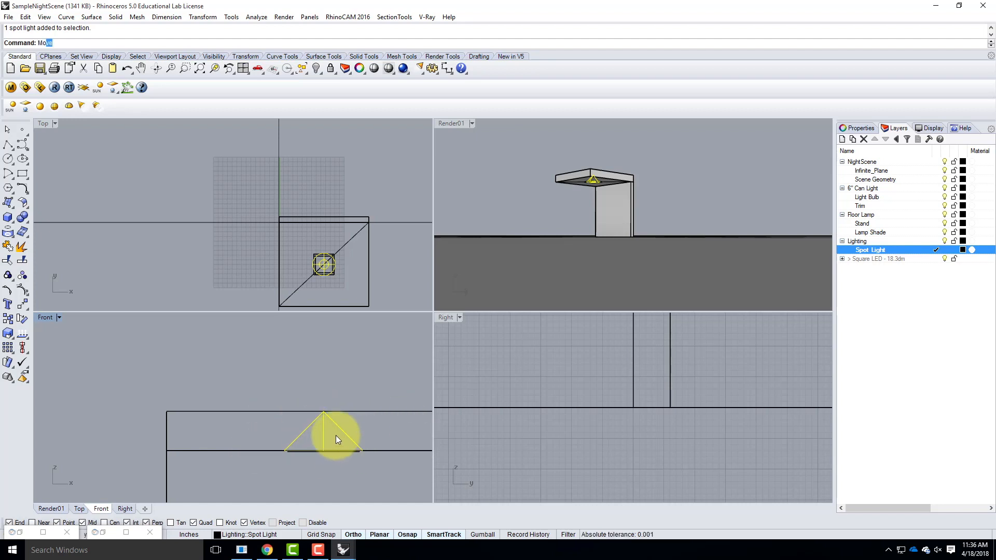
key(Return)
click(384, 352)
click(384, 393)
scroll(328, 454, up, 3)
scroll(322, 459, up, 5)
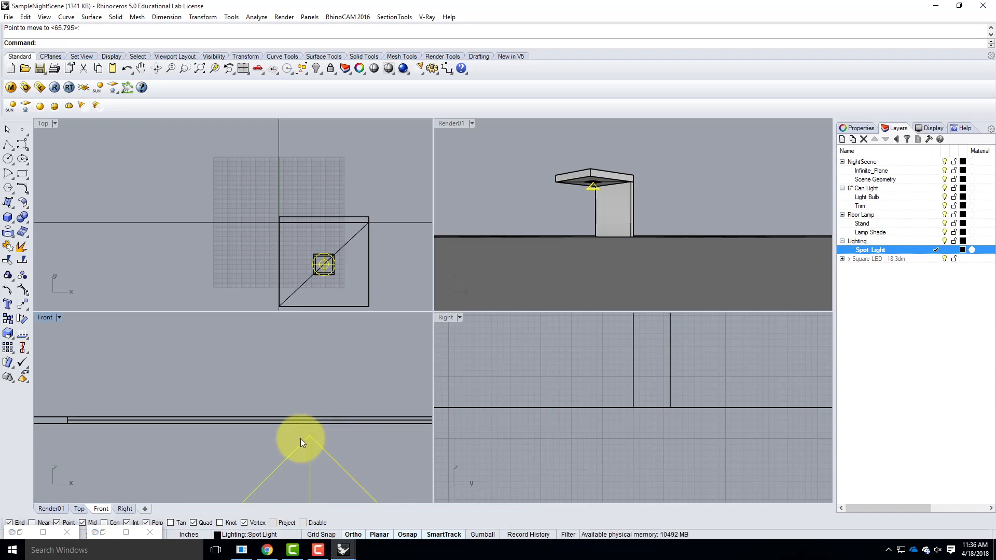
- Raise the spotlight about 0.5 in to the fixture's underside and nudge it slightly down so its apex sits just below the fixture
key(Return)
click(332, 443)
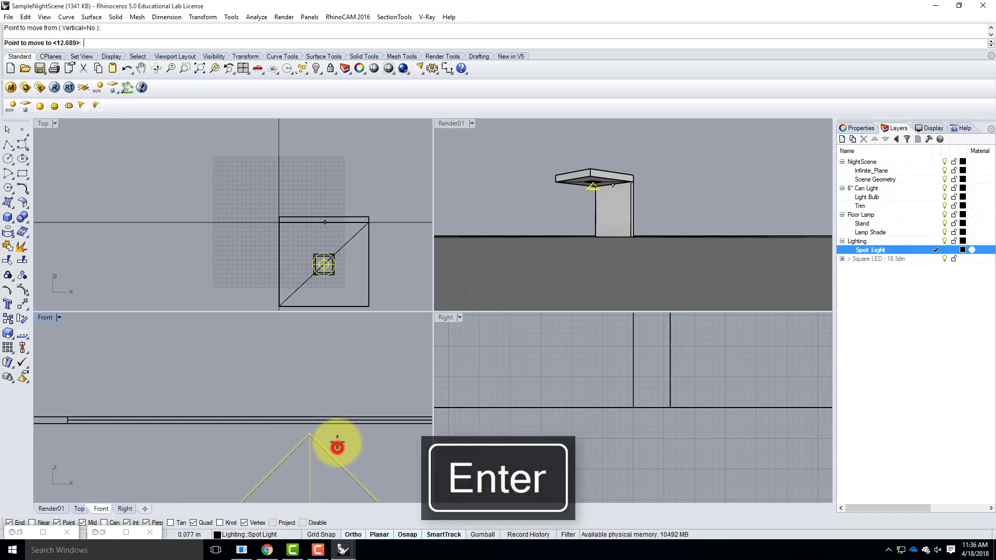
click(337, 434)
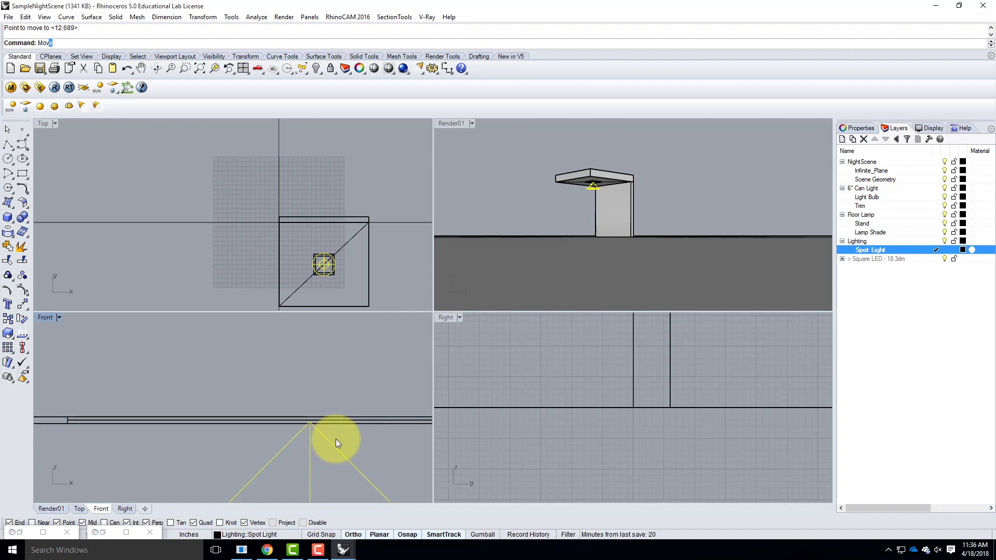
key(Return)
click(332, 363)
click(330, 368)
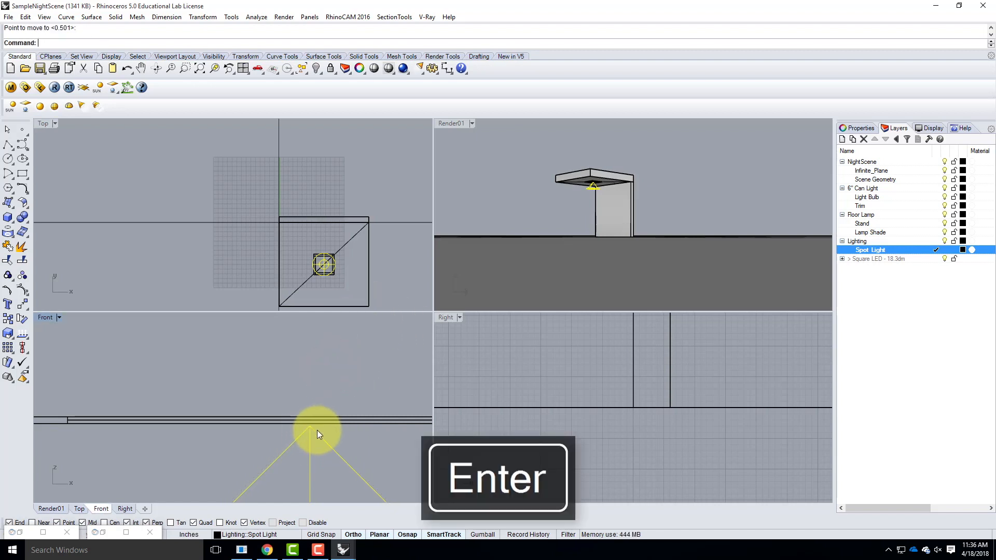
- Check the spotlight apex in the Front view, then maximize the Render01 viewport and restore its saved named view
scroll(317, 431, up, 7)
scroll(320, 370, down, 3)
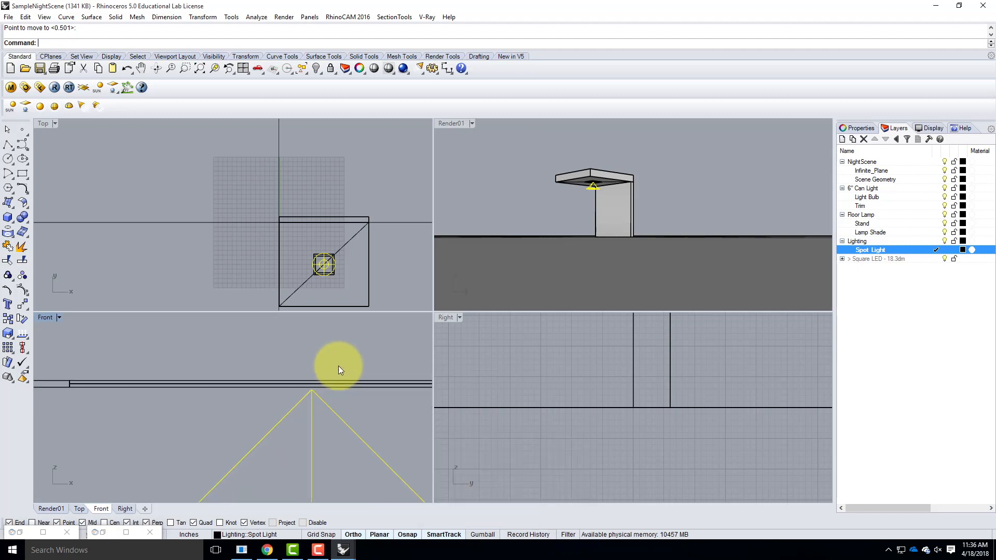
double_click(462, 123)
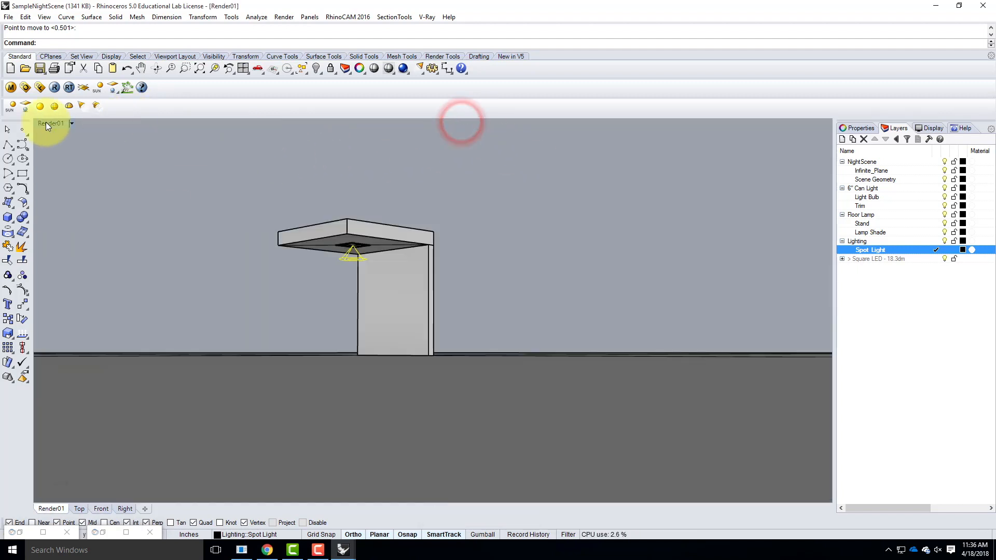
click(73, 124)
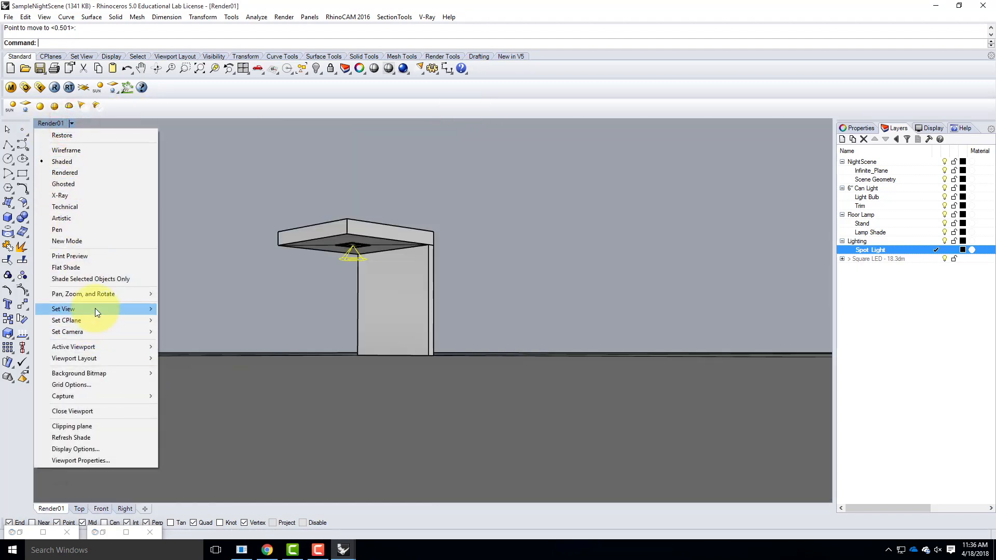
mouse_move(93, 309)
click(210, 444)
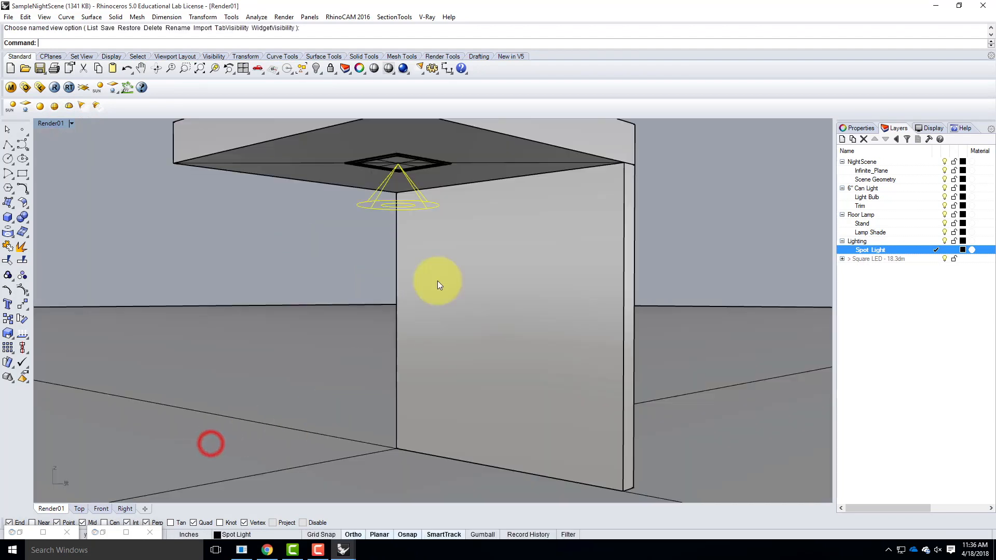
- Select the spotlight, render the Render01 view with V-Ray, and review the image in the frame buffer
click(720, 176)
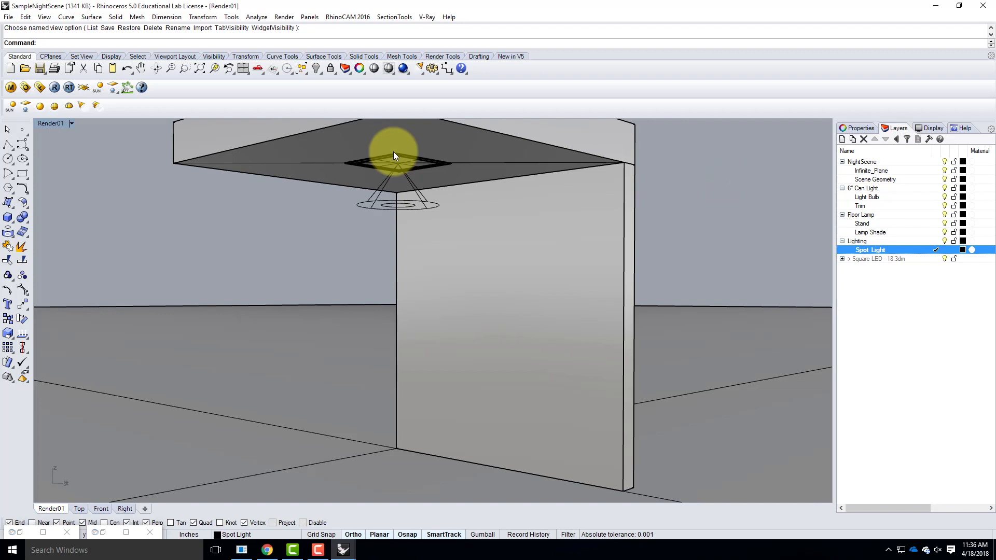
click(376, 205)
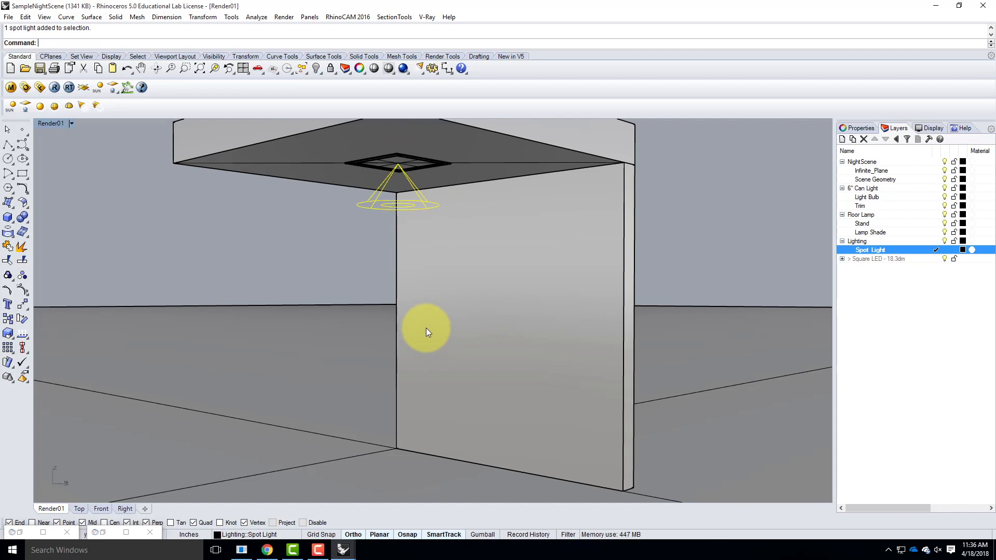
click(56, 88)
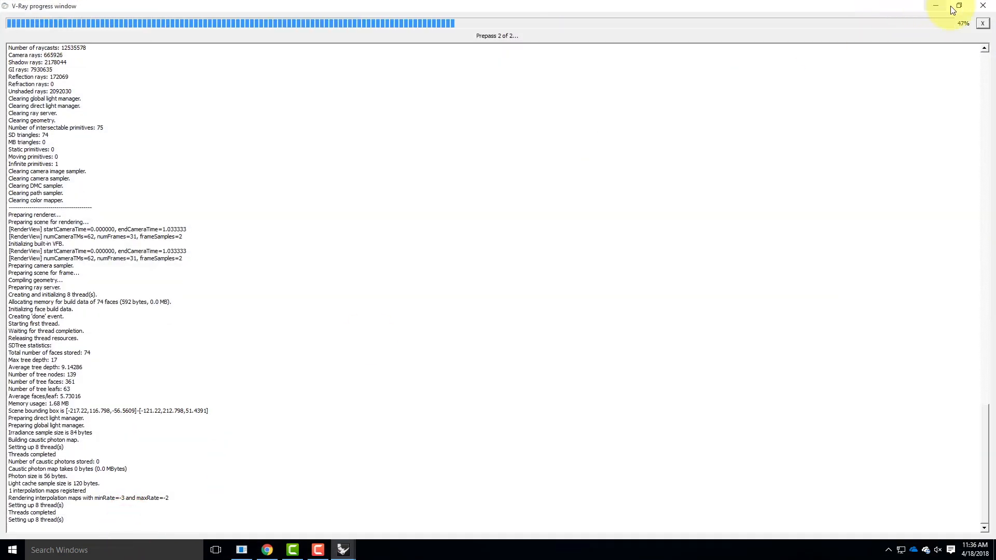
click(959, 6)
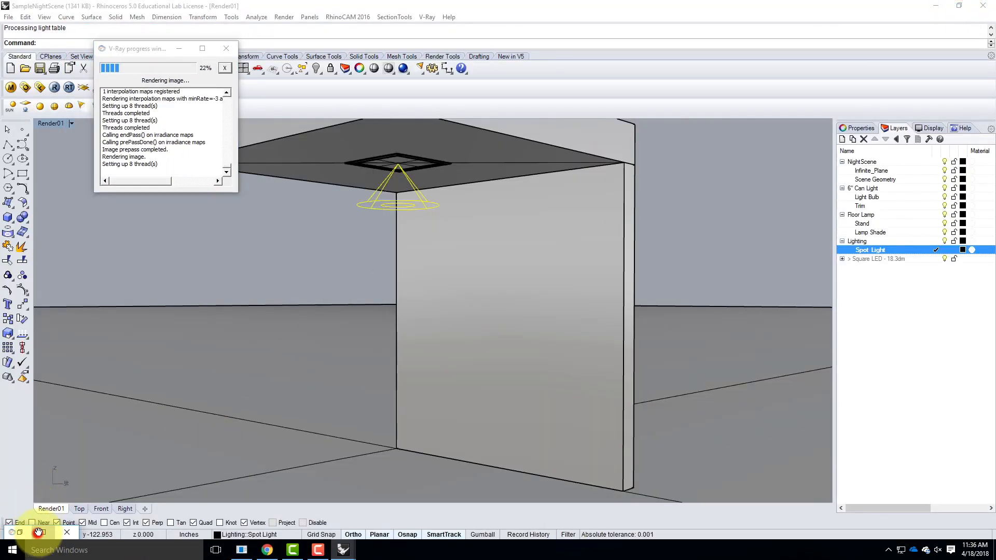
click(43, 532)
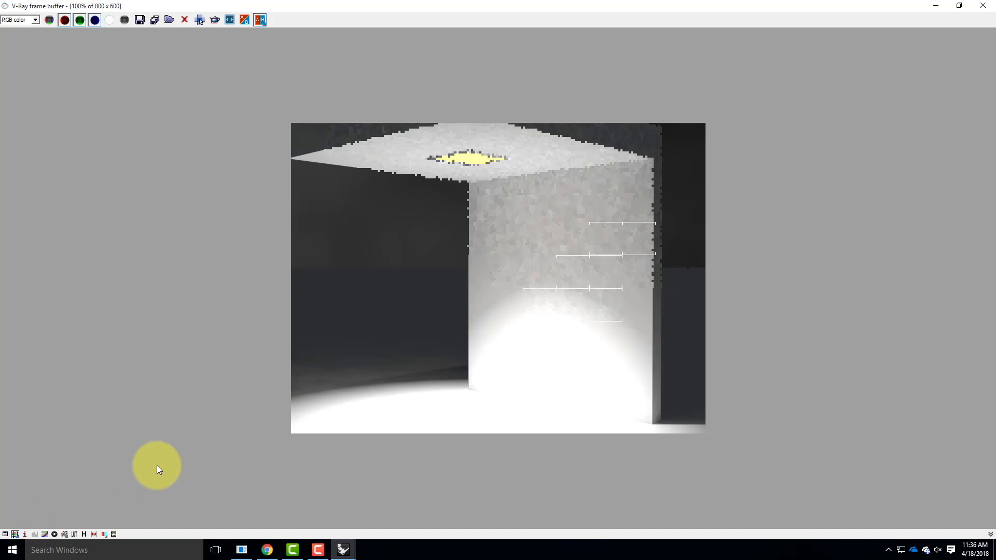
click(934, 6)
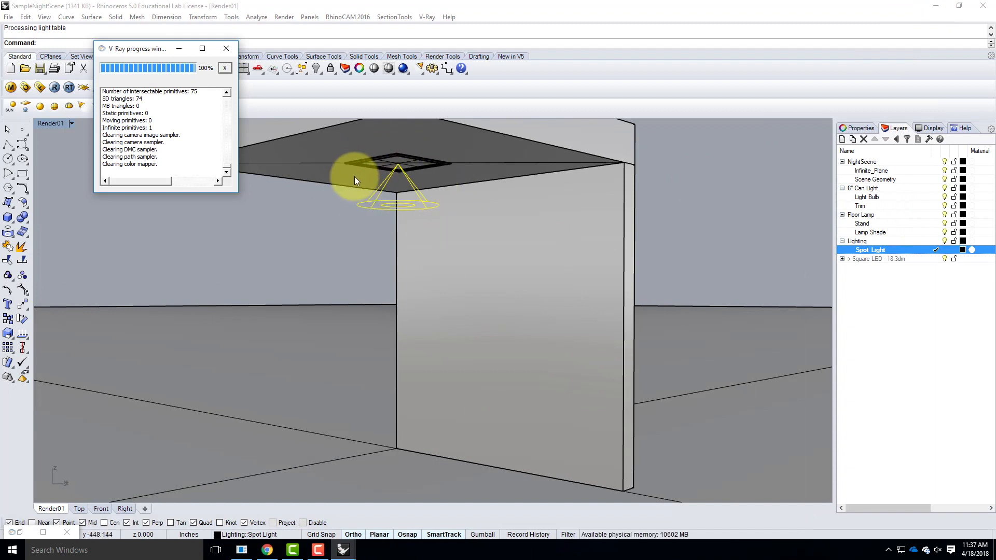
- Set the spotlight's V-Ray light color to RGB 255, 214, 170
click(853, 129)
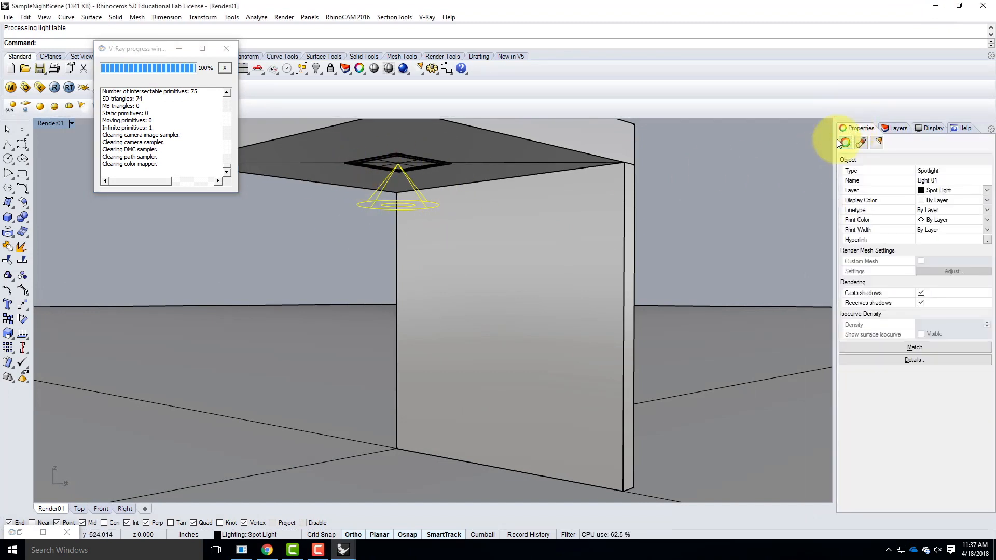
click(879, 143)
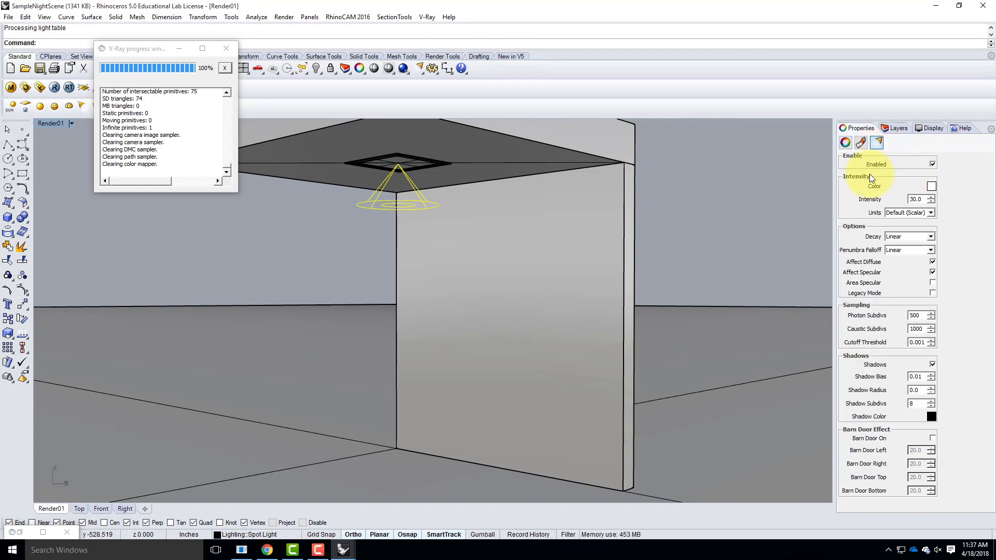
click(932, 186)
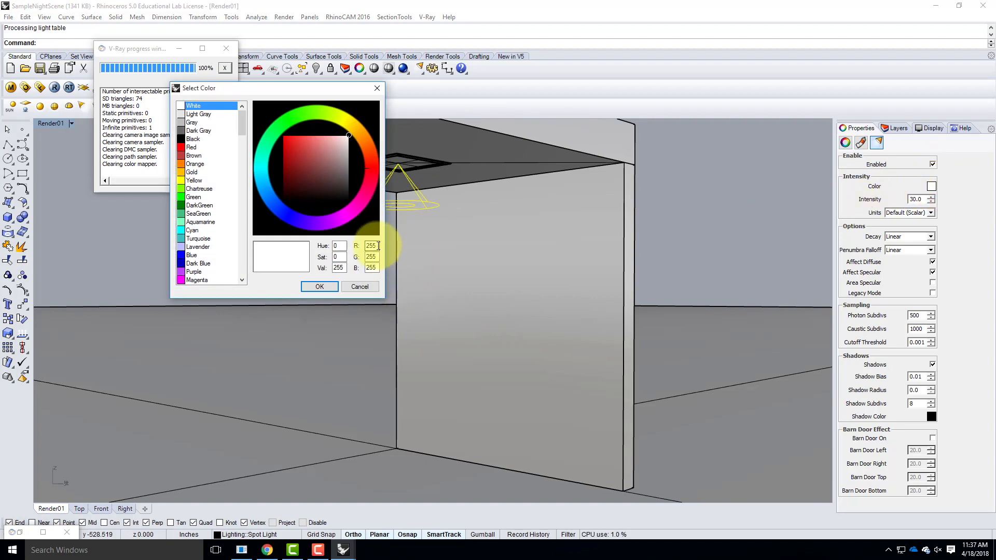
key(Tab)
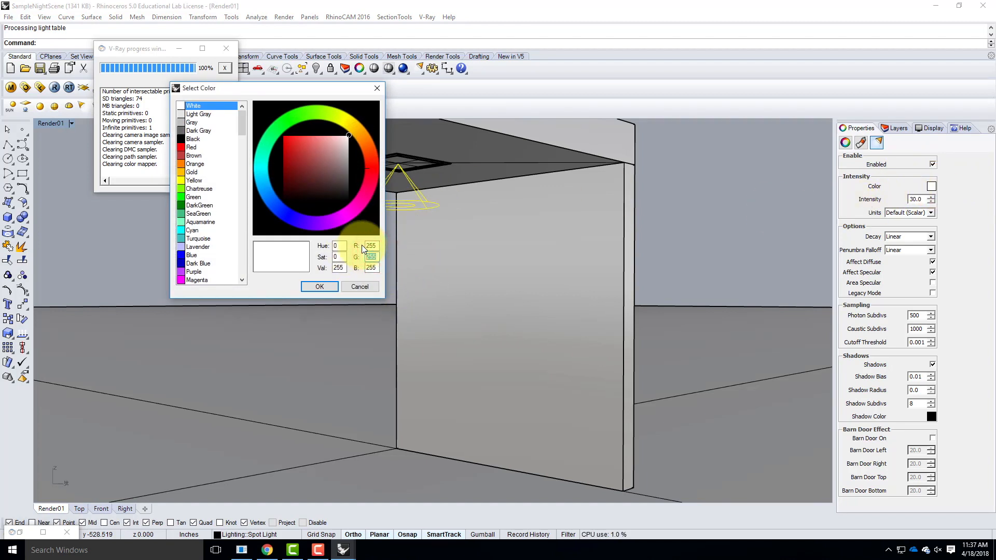
text(214)
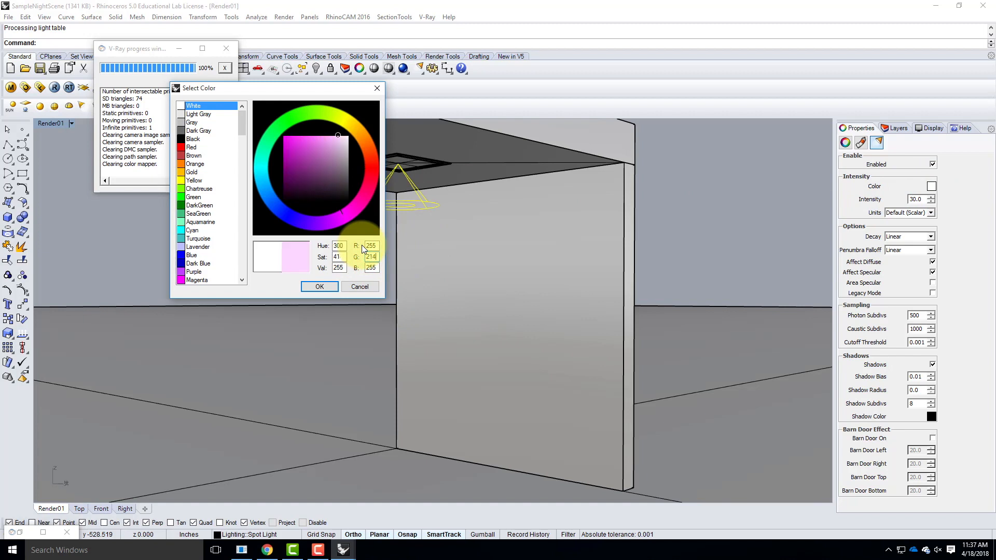
key(Tab)
text(170)
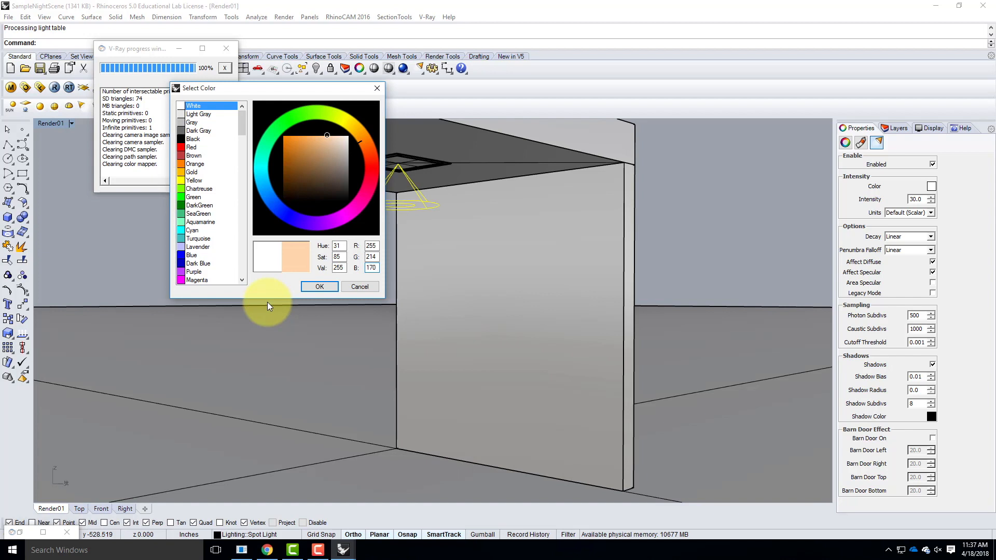
click(328, 287)
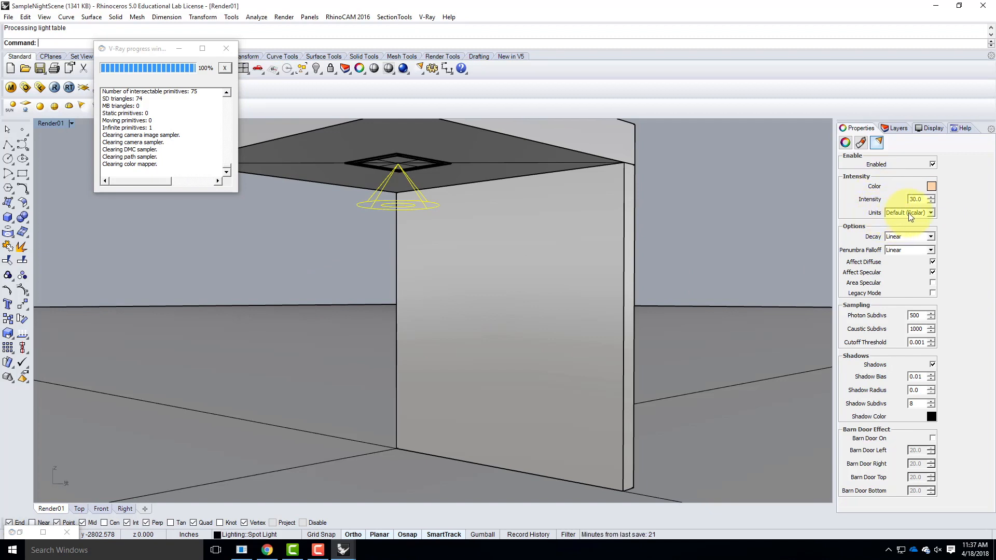
- Set the spotlight's units to Radiant power (W) and its intensity to 40
click(908, 213)
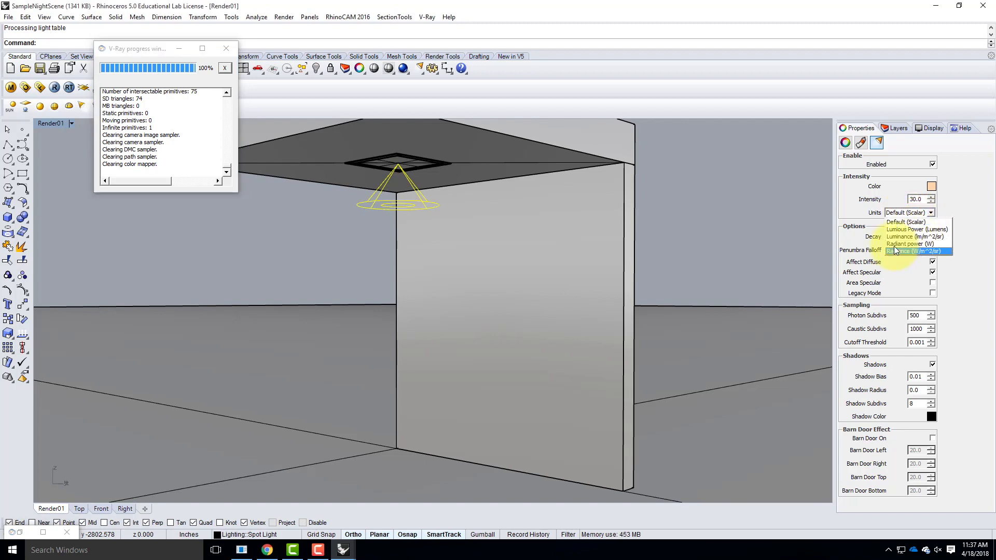
click(928, 244)
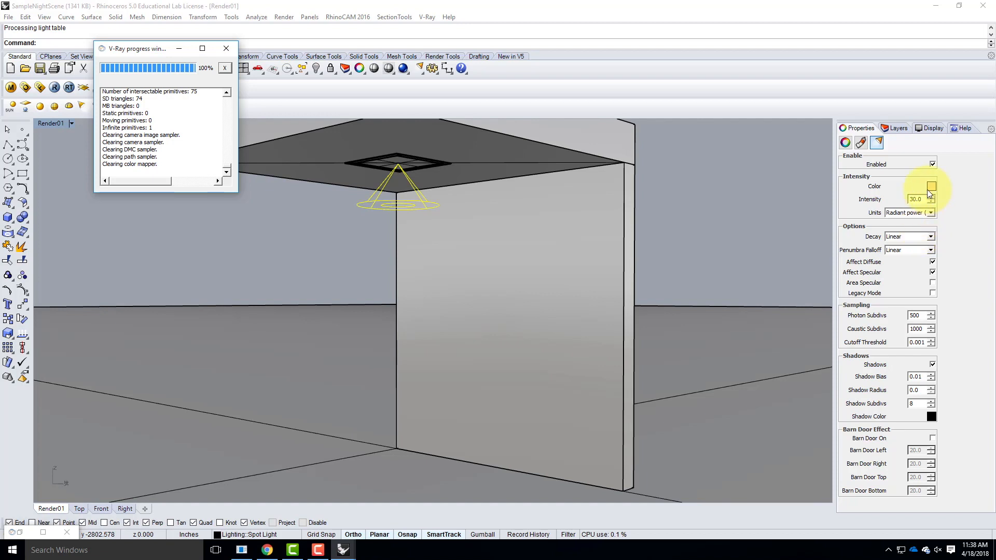
click(927, 214)
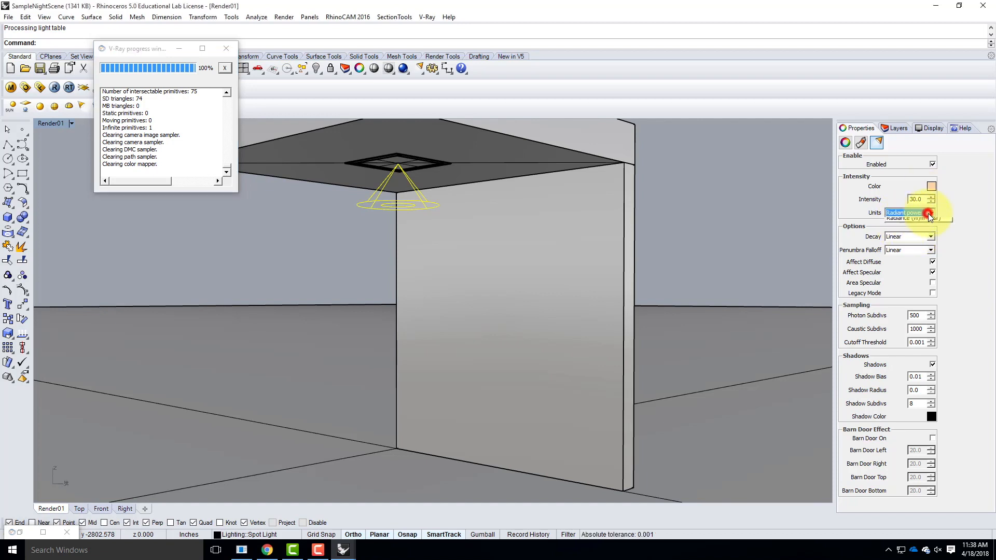
click(963, 199)
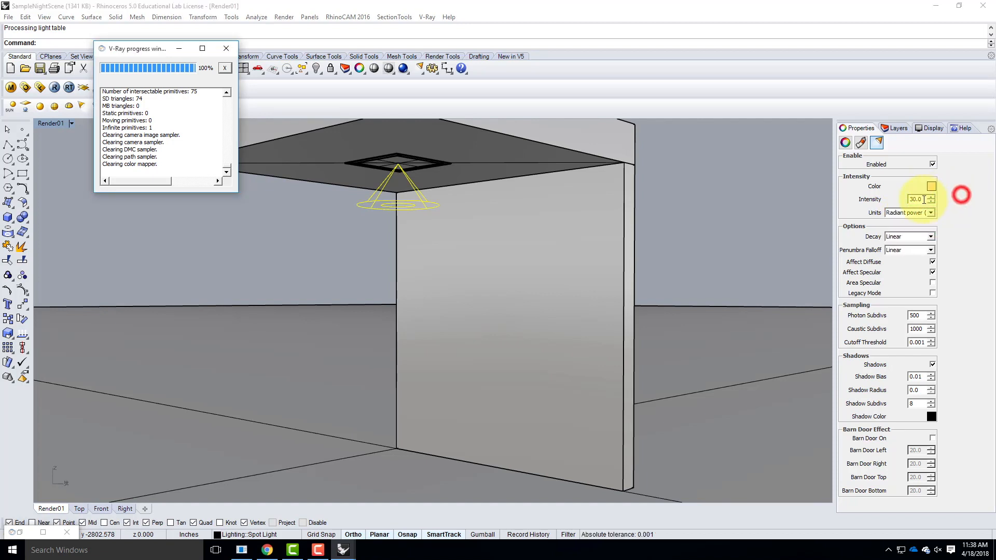
double_click(918, 200)
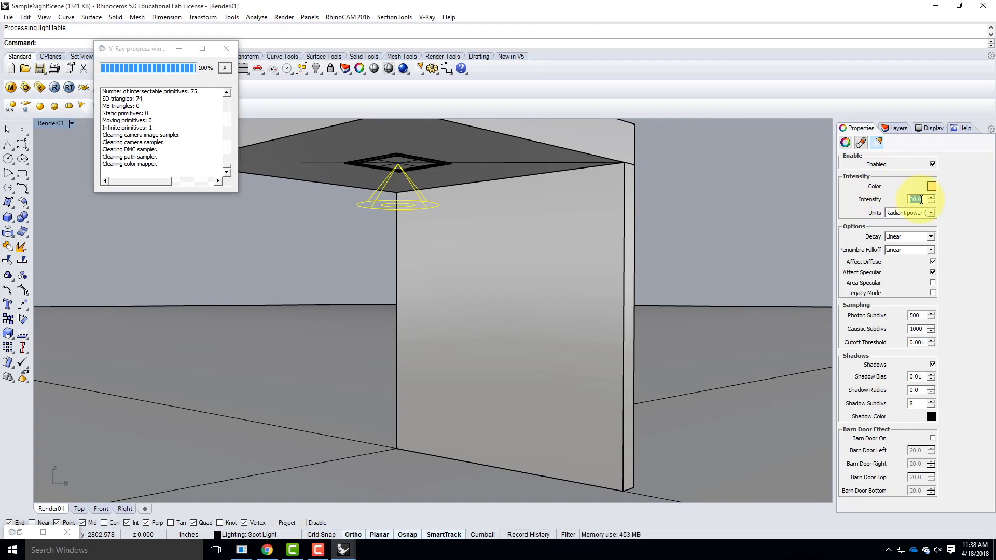
text(40)
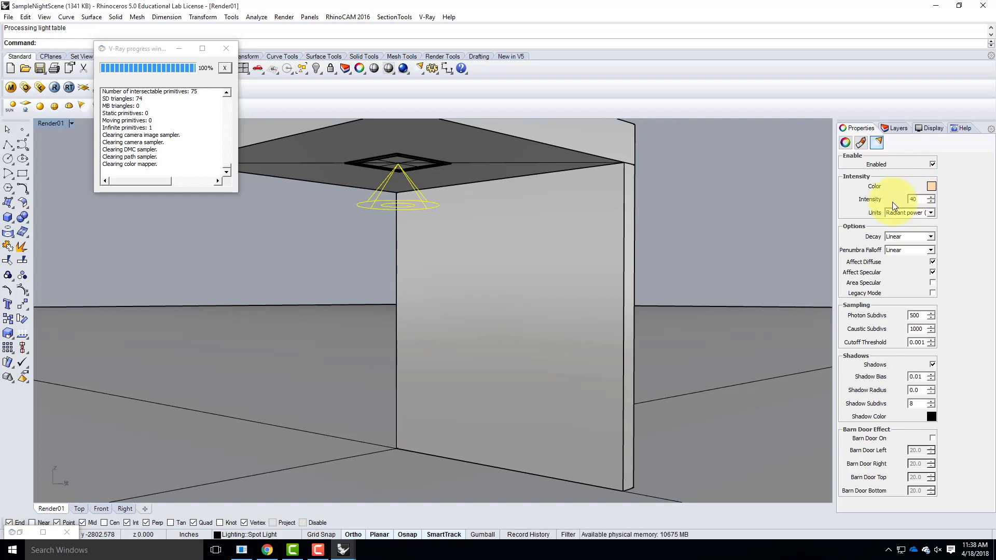
click(921, 201)
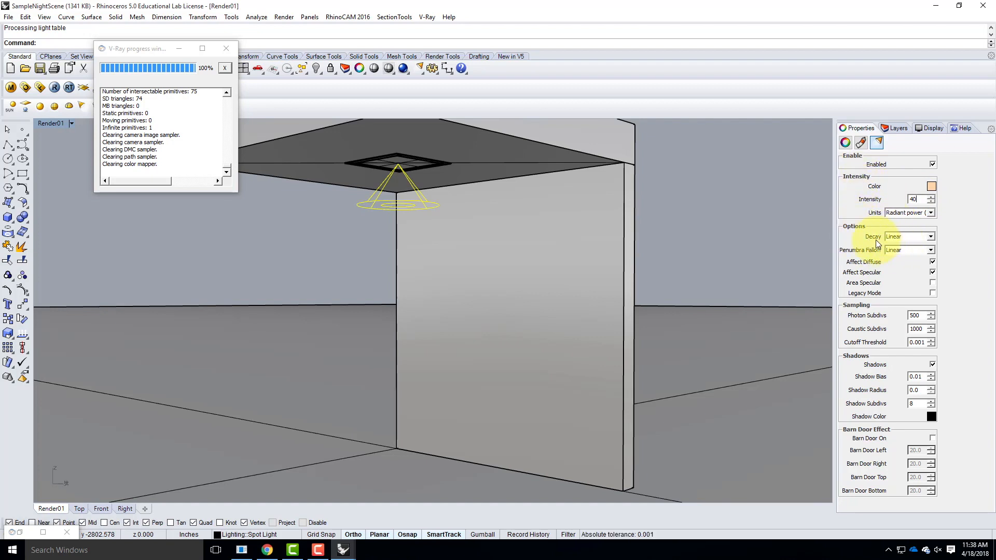
- Set the spotlight's decay to Inverse Square and keep the penumbra falloff at Linear
click(907, 240)
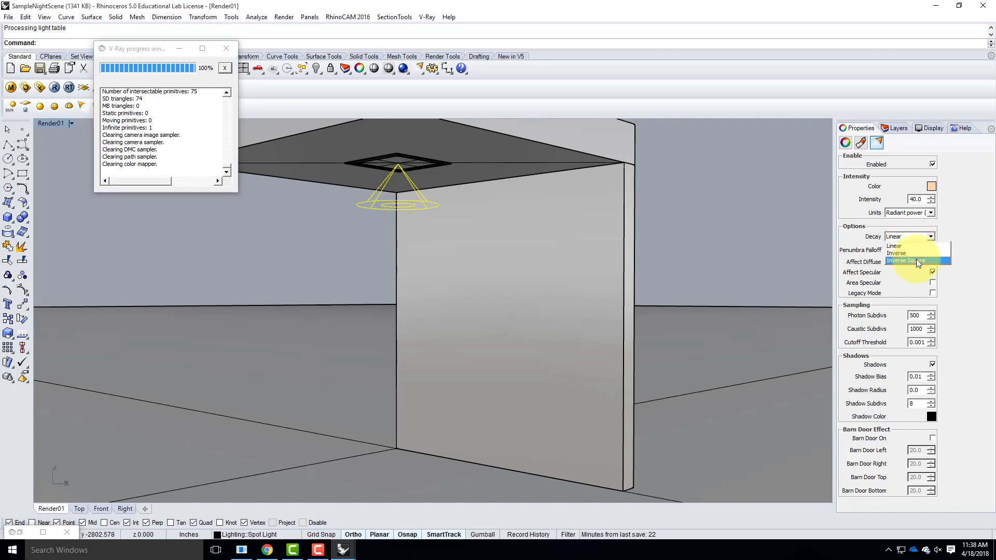
click(916, 259)
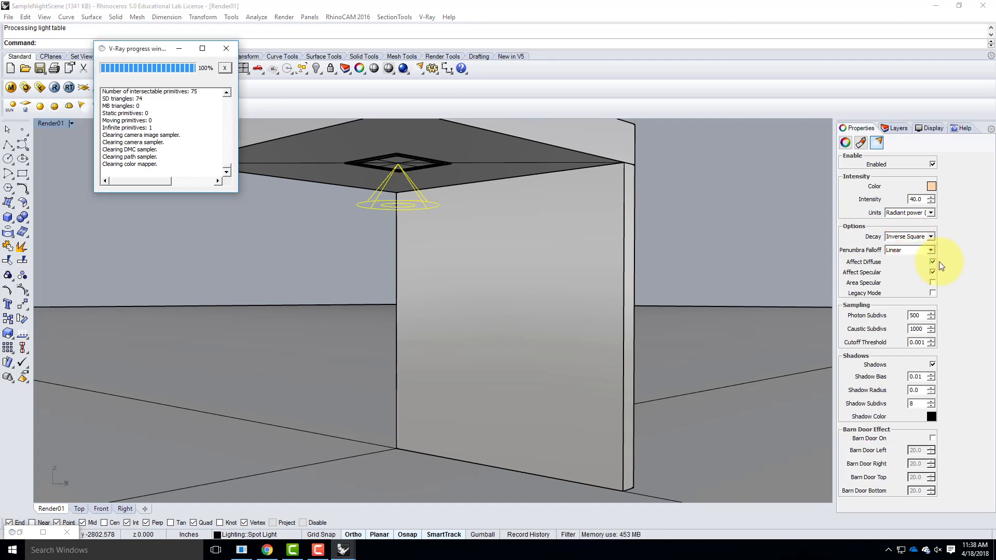
click(906, 252)
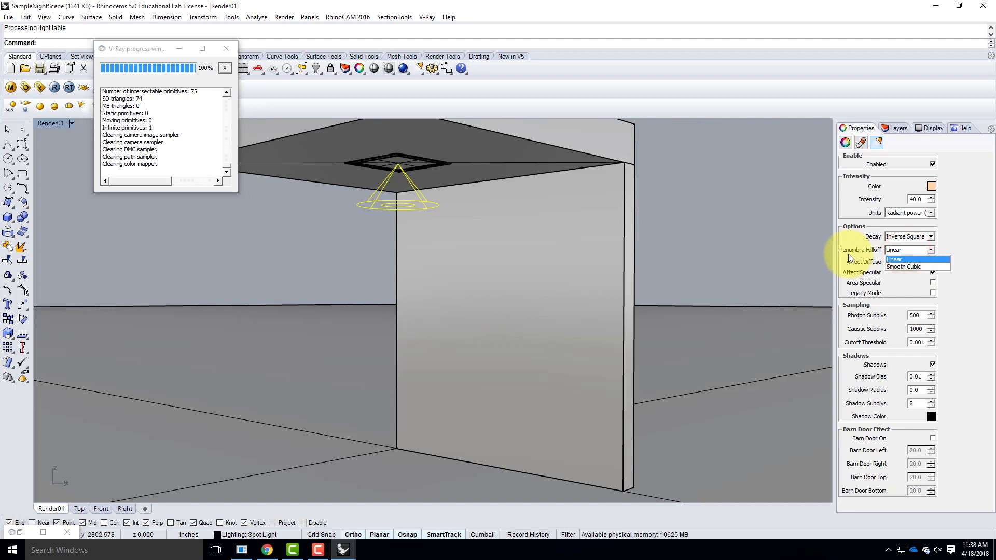
click(955, 240)
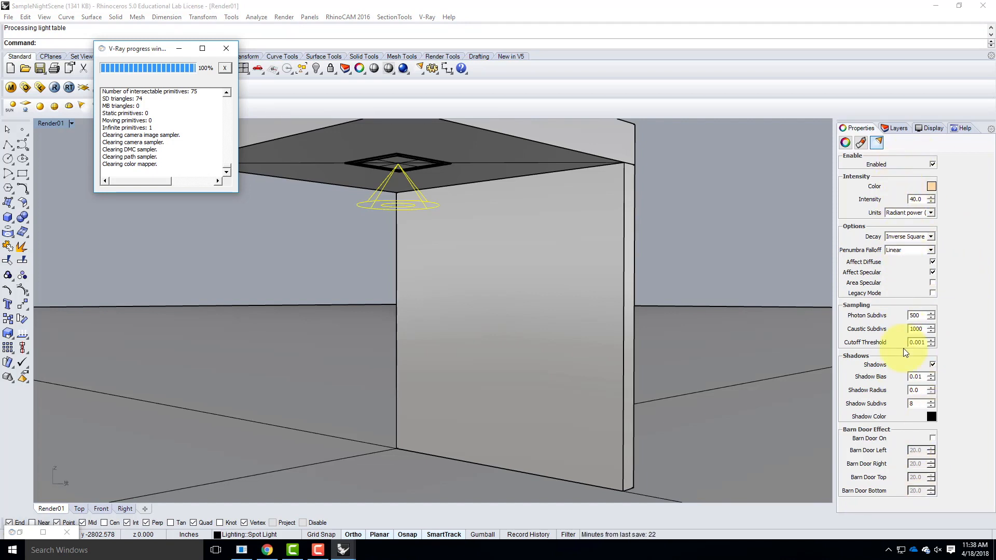
- Render the scene with the revised spotlight settings and inspect the lighting in the frame buffer
click(53, 88)
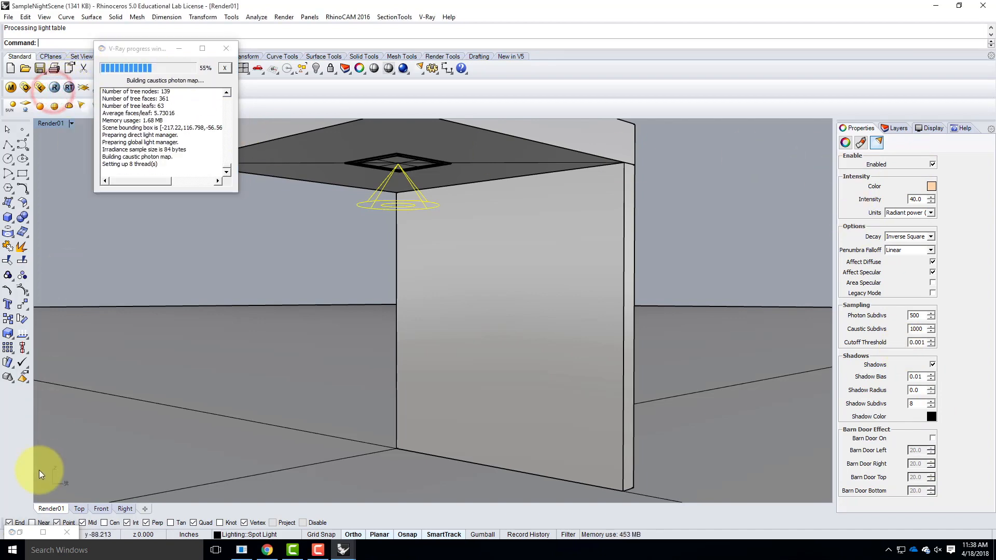
click(43, 533)
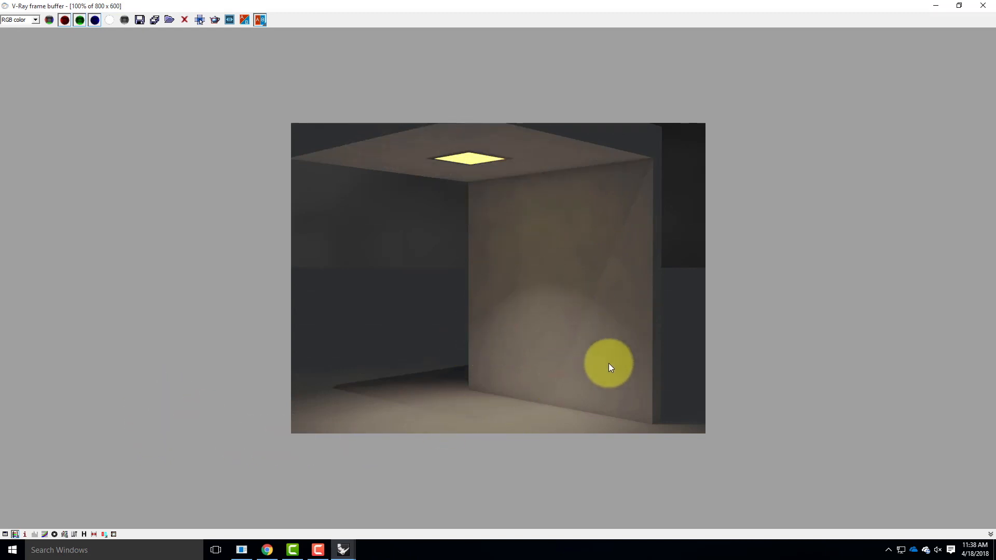
click(937, 6)
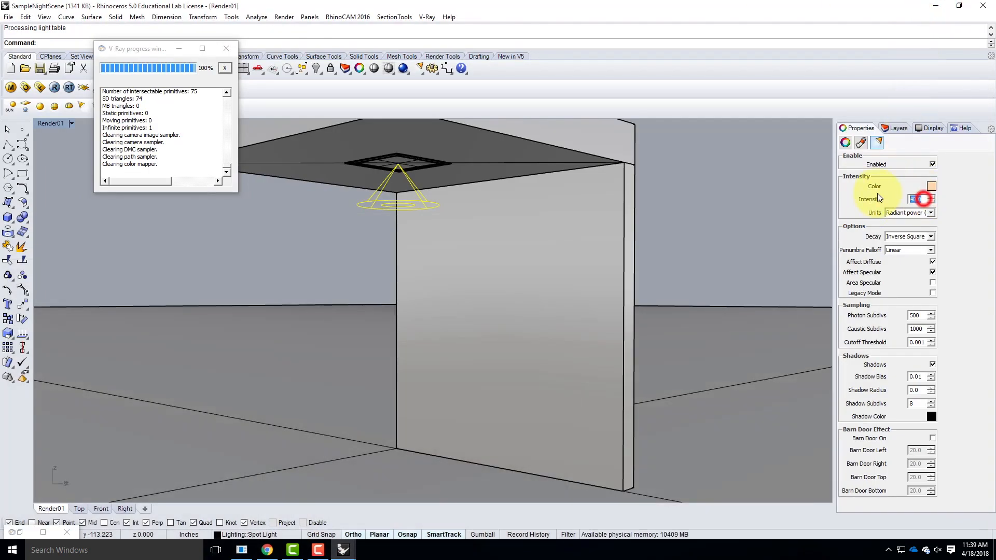
- Set the spotlight's intensity to 75, render the scene again and review the image in the frame buffer
text(75)
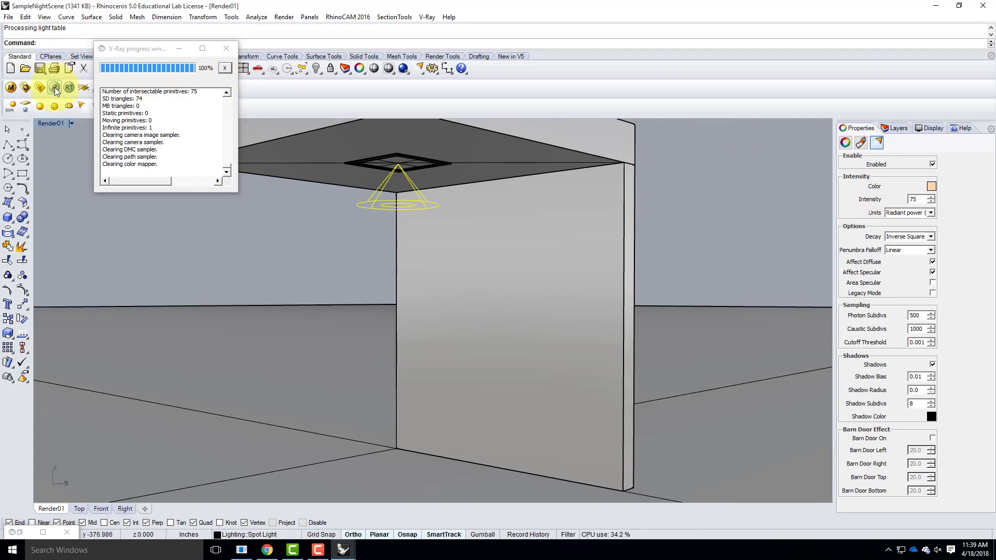
click(43, 532)
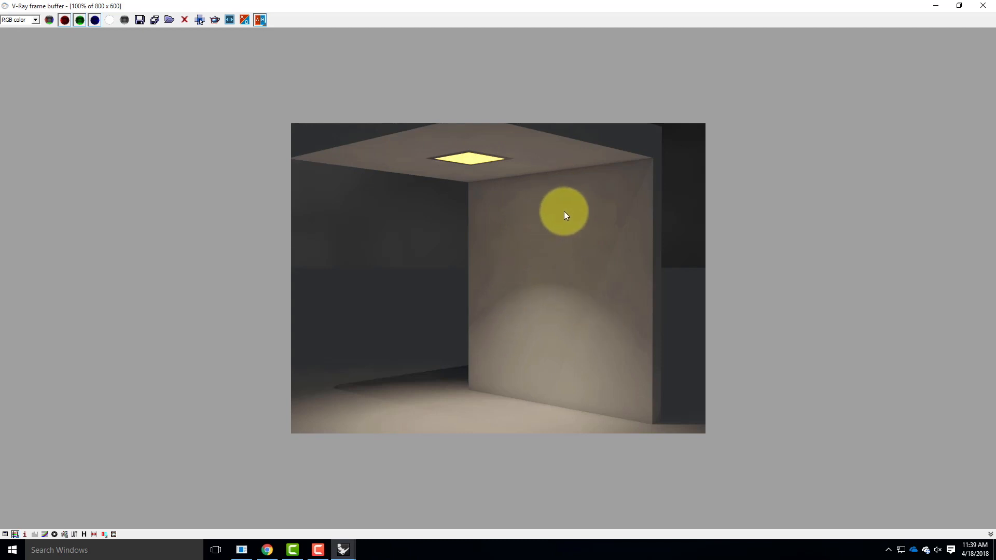
click(937, 8)
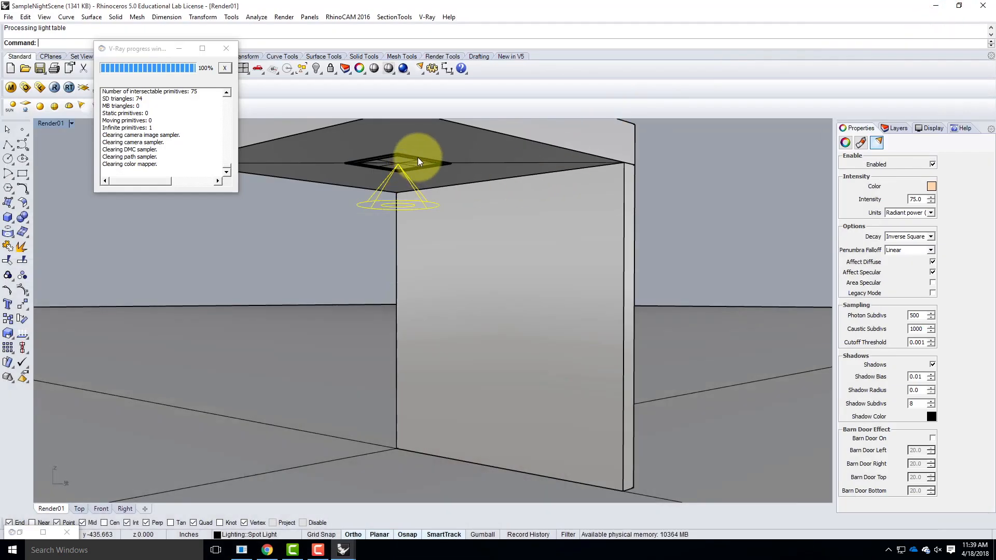
- Add the LED fixture block to the selected spotlight and move both together along the canopy, closer to the wall
click(417, 164)
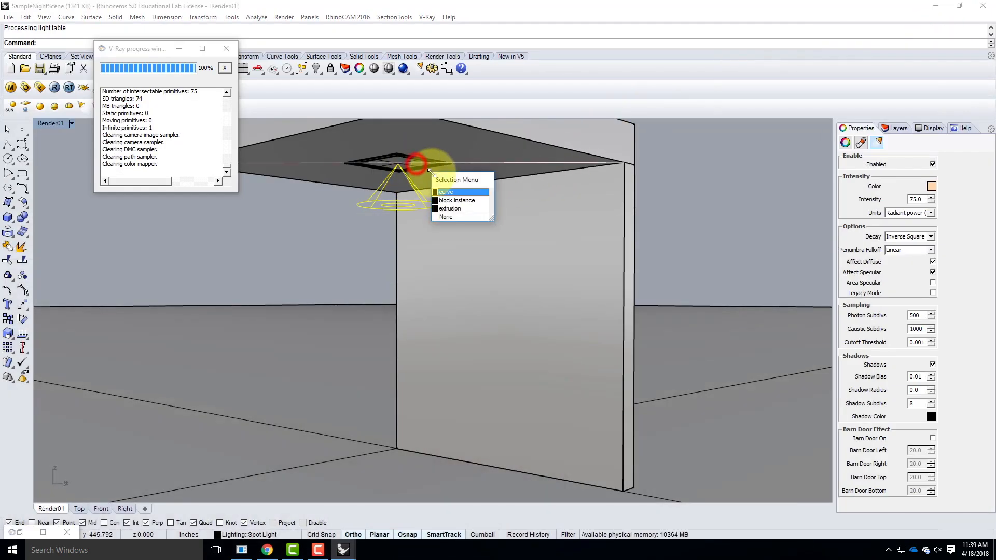
click(459, 200)
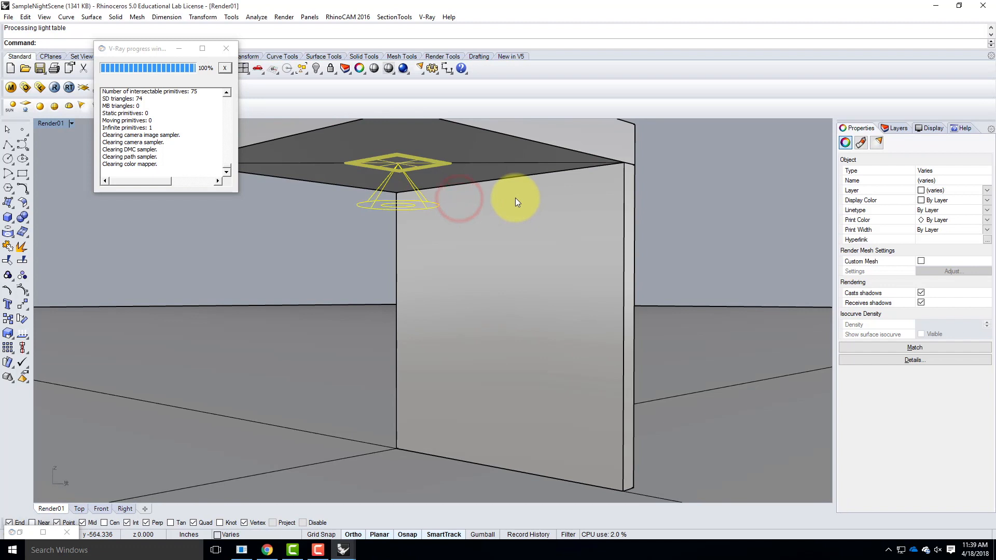
key(Return)
click(680, 480)
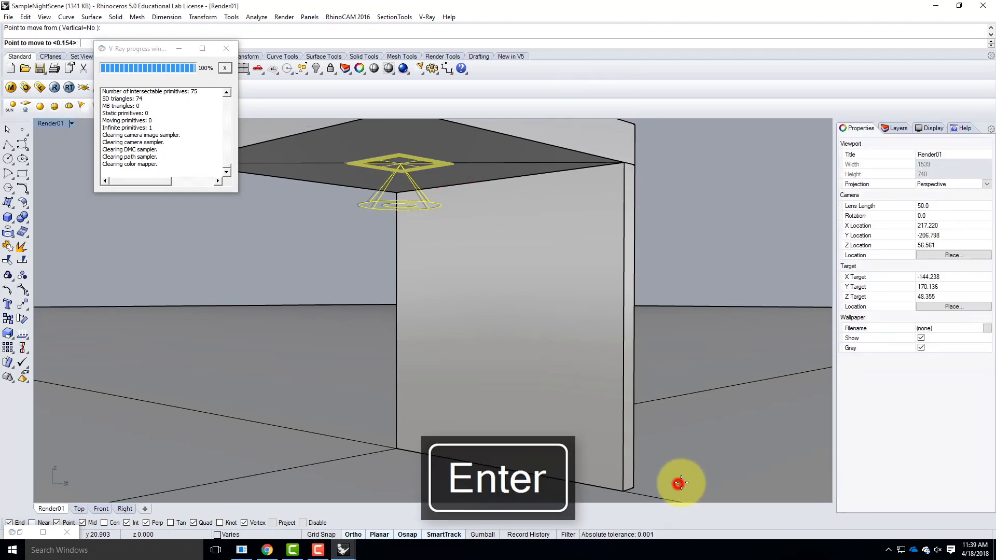
click(724, 474)
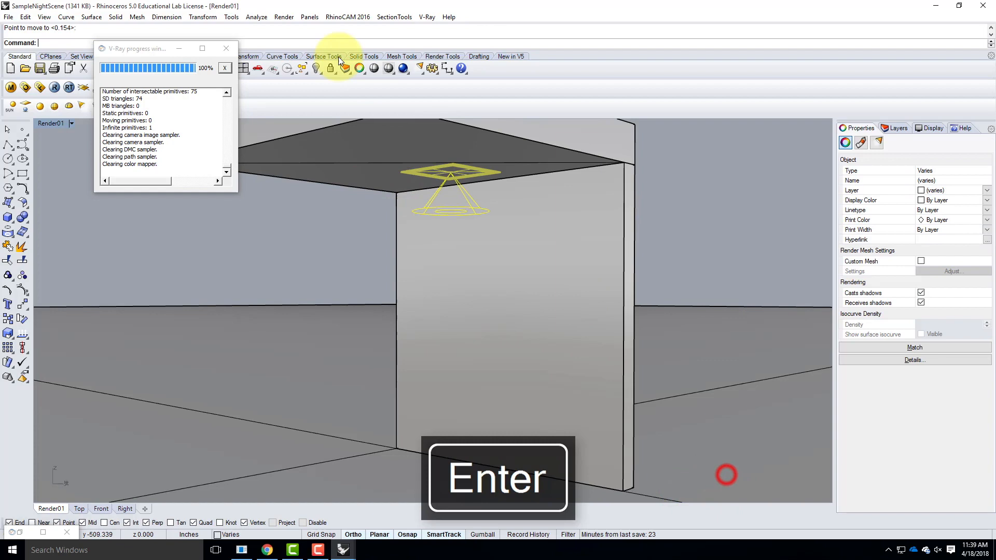
- Render the scene with the relocated fixture and spotlight, and inspect the light on the wall in the frame buffer
click(55, 87)
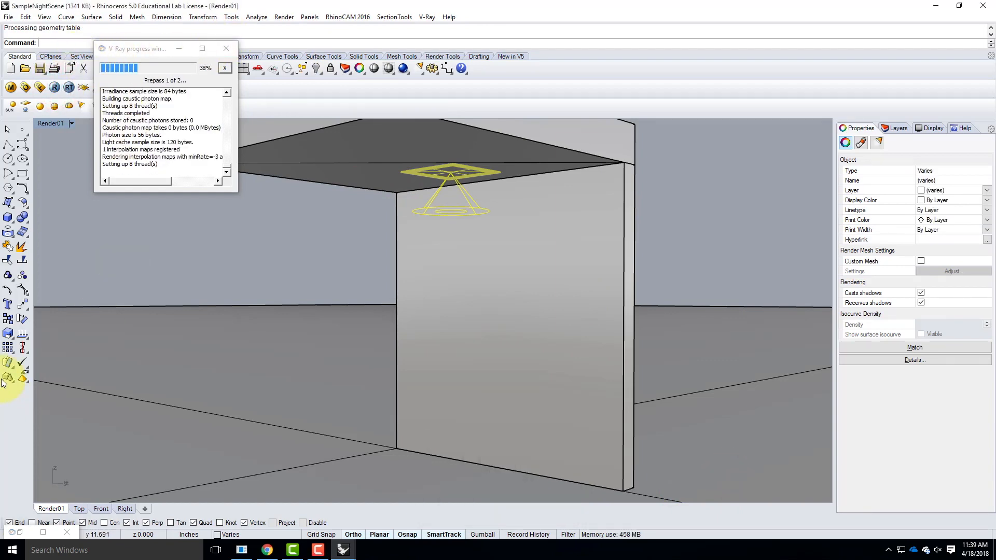
click(43, 533)
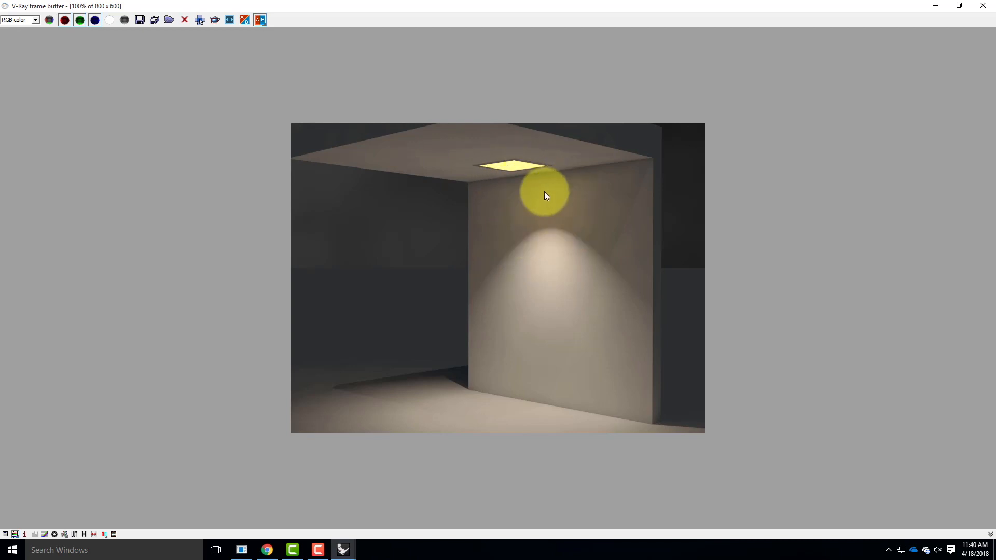
click(933, 10)
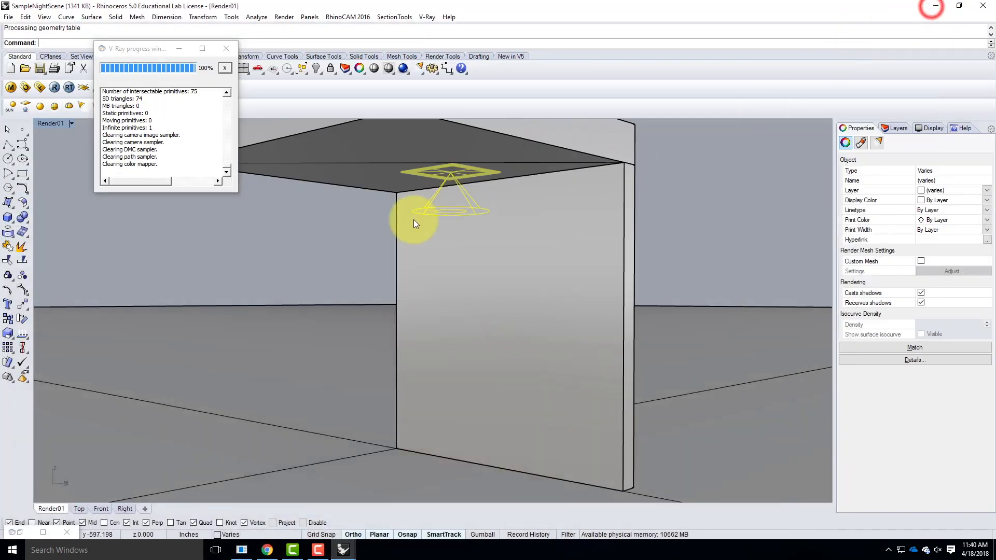
- Delete the narrow spotlight beneath the fixture and get the V-Ray progress window out of the way
click(412, 209)
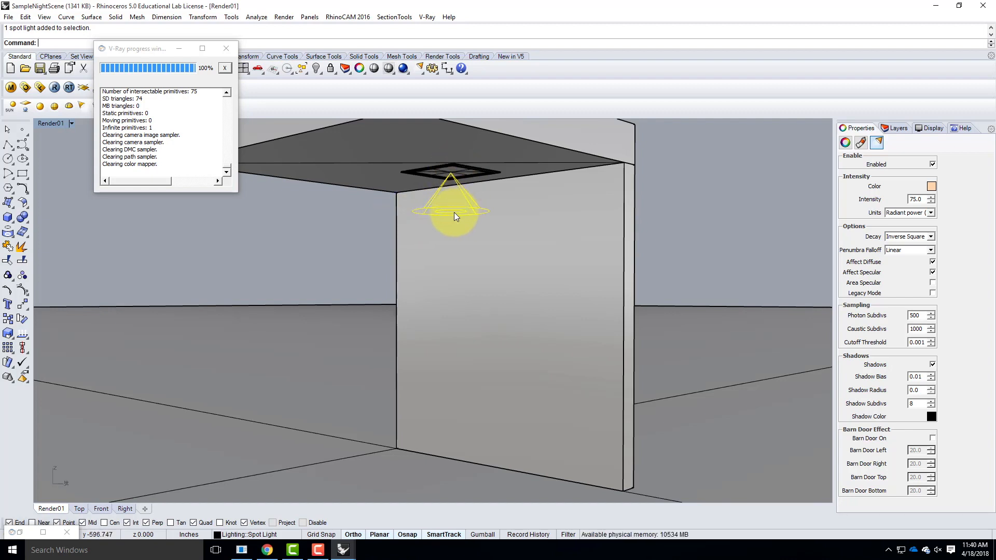
key(Delete)
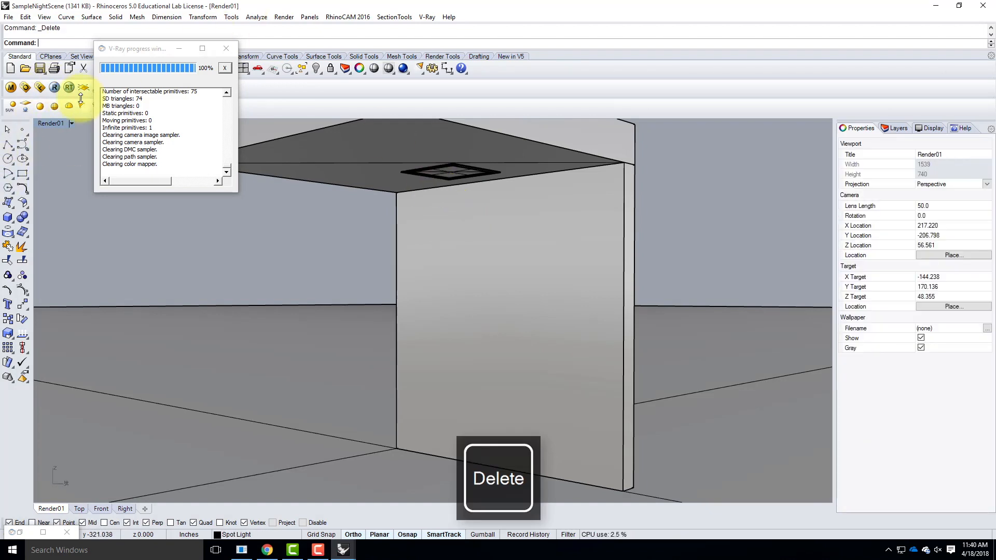
click(180, 48)
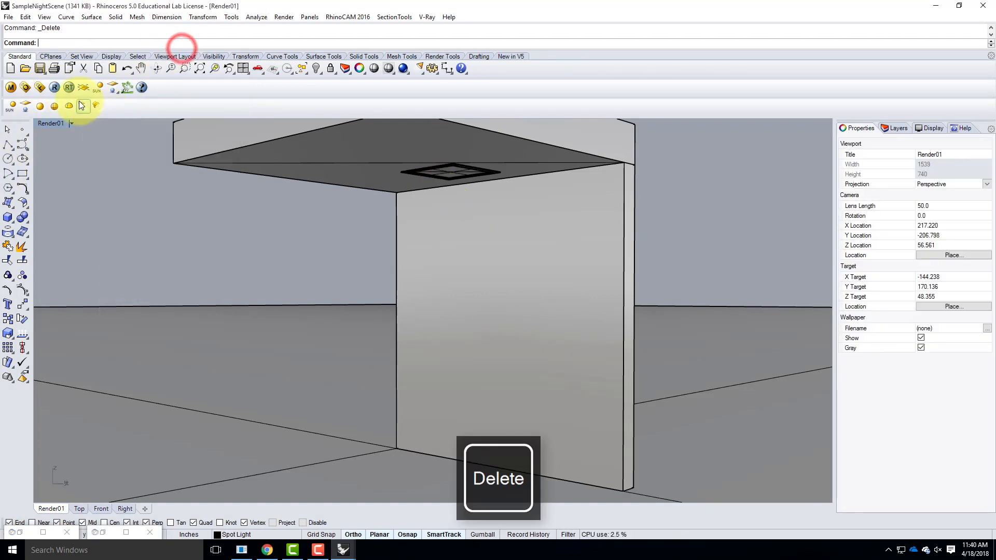
- Create a downward-facing spotlight centred on the LED fixture, with a 2' base radius and a 1' cone height
click(82, 105)
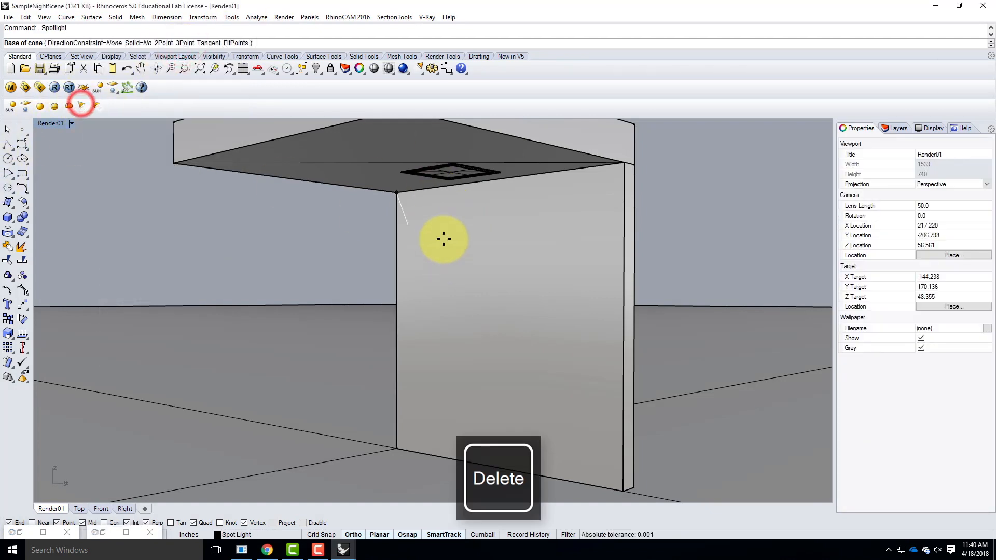
click(451, 171)
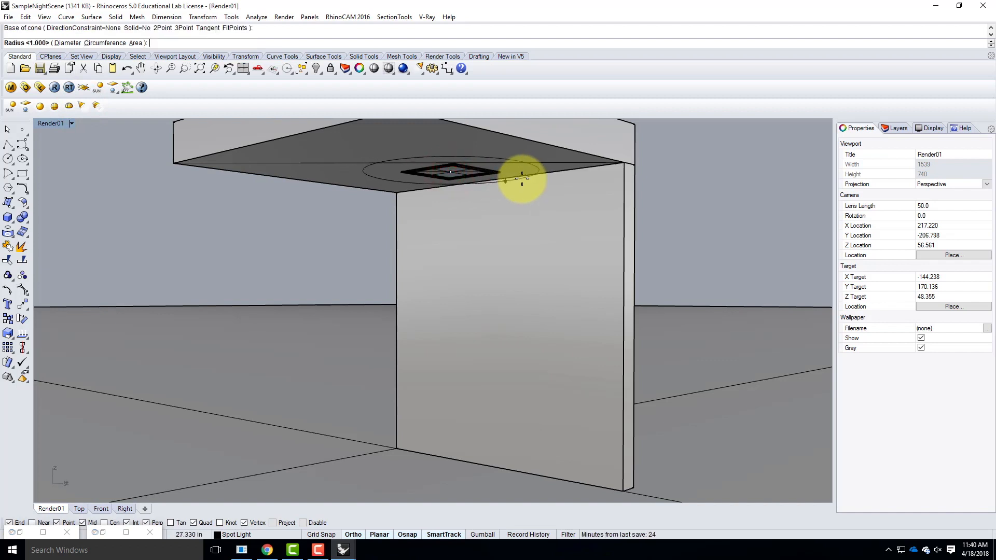
text(2')
key(Return)
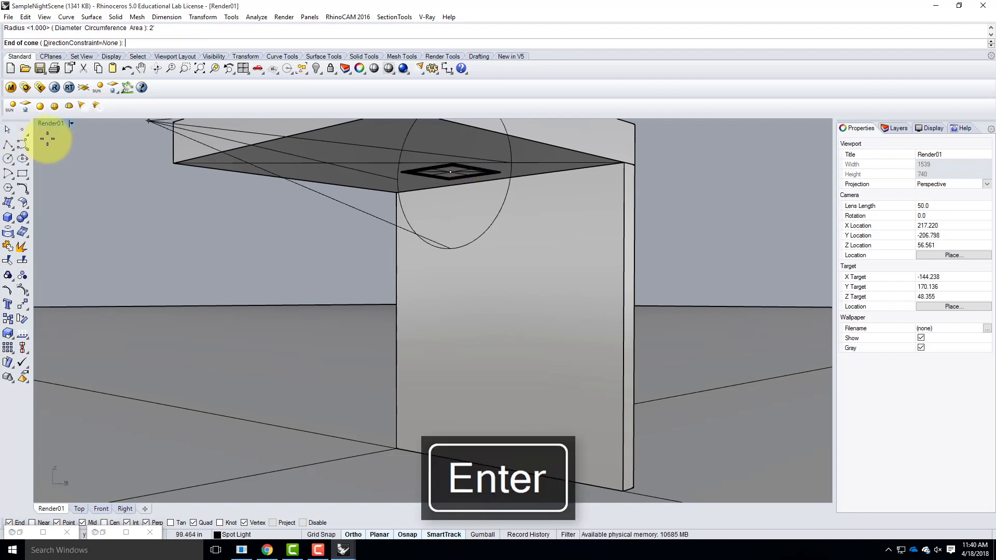
double_click(48, 125)
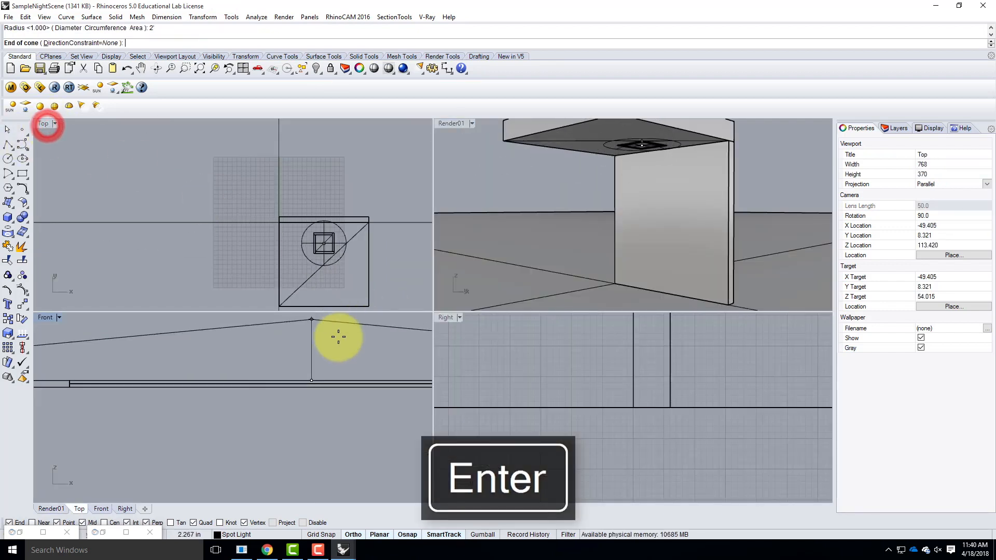
scroll(322, 408, down, 5)
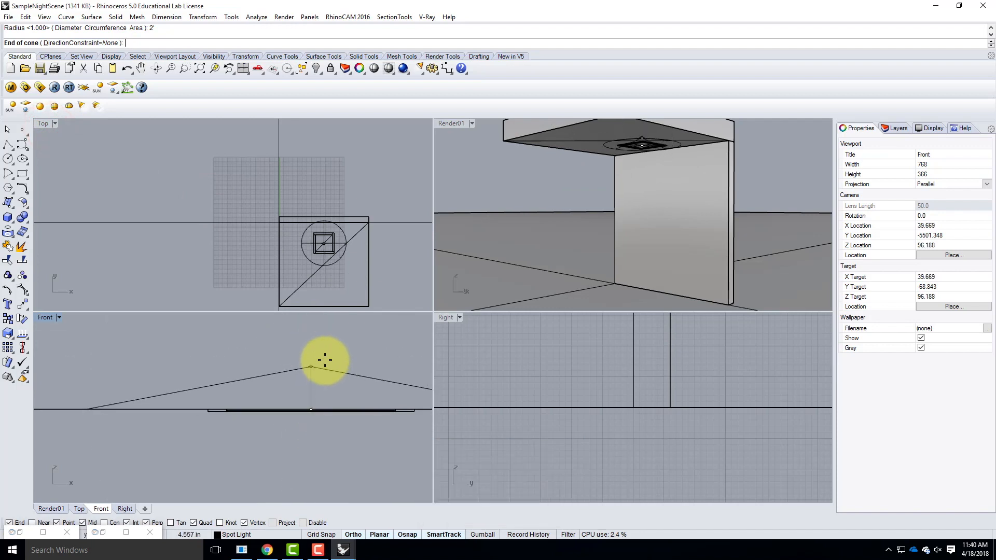
text(')
key(Return)
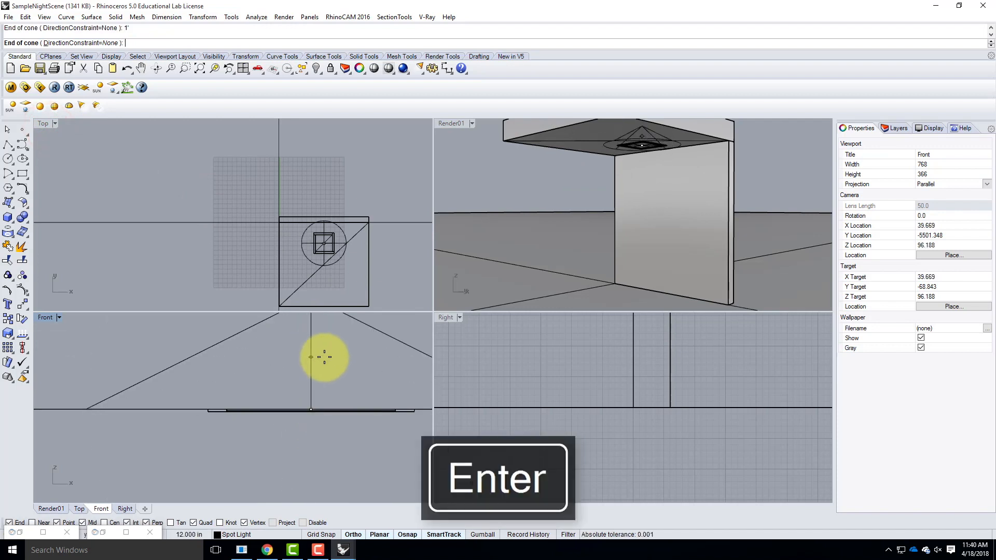
click(304, 347)
scroll(305, 349, down, 6)
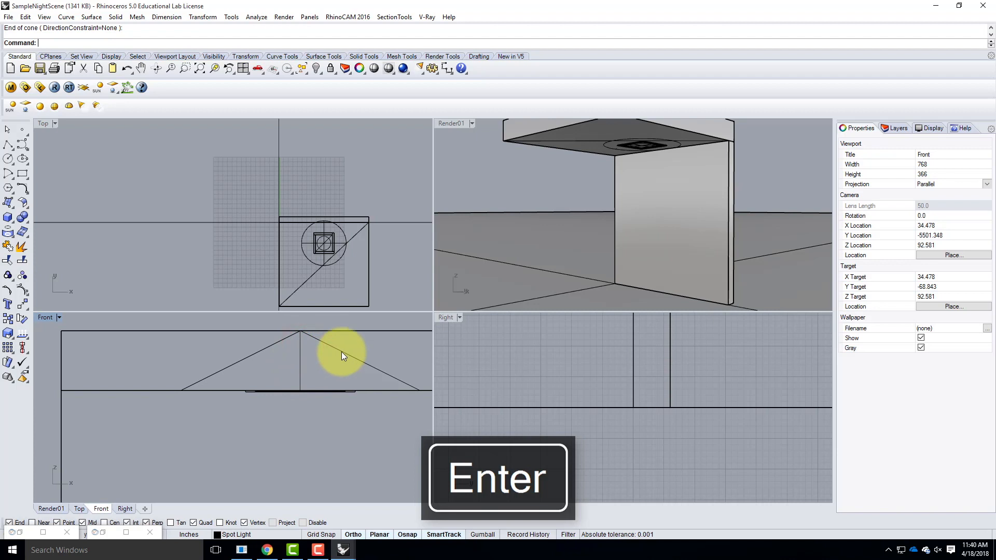
- Move the new spotlight straight down until its apex sits just below the LED fixture
click(341, 353)
text(Move)
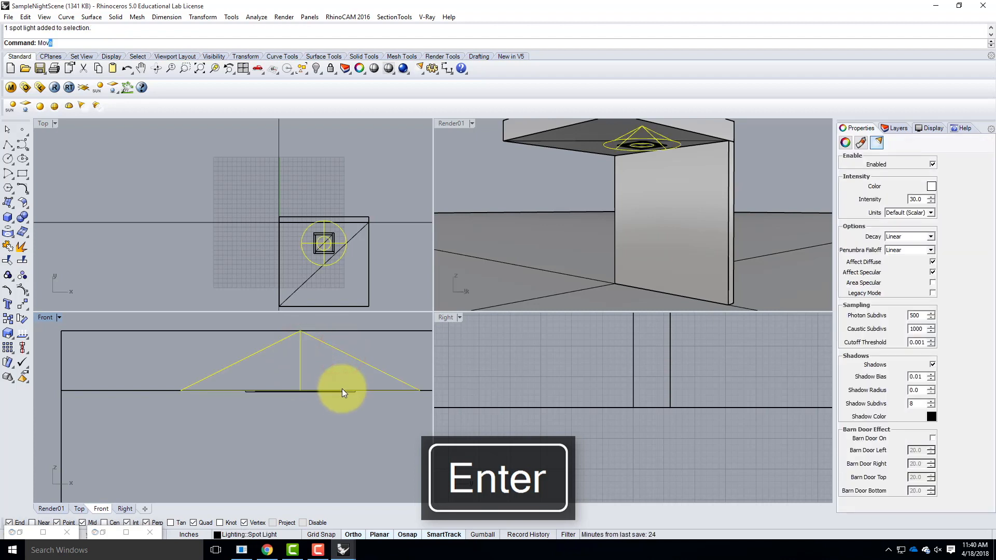
key(Return)
click(199, 438)
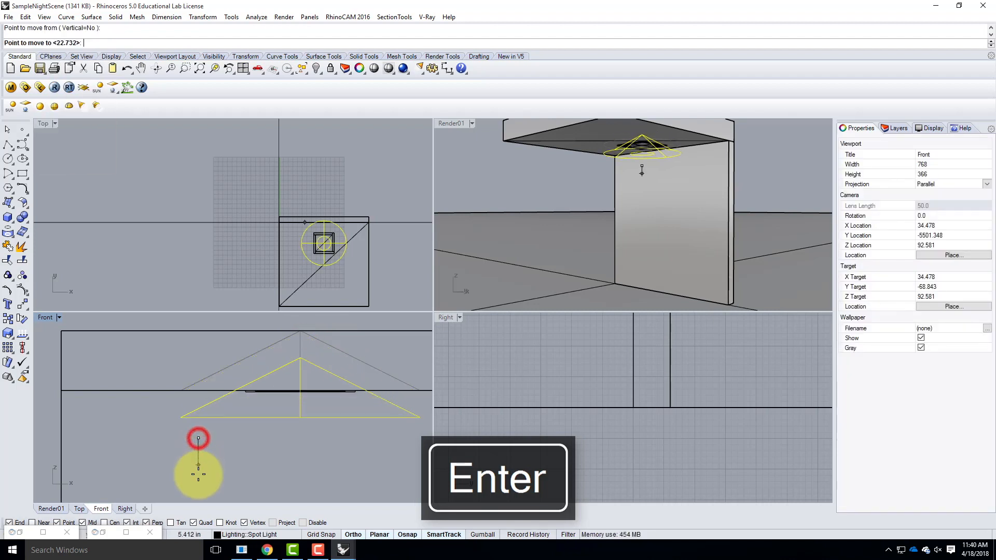
click(193, 501)
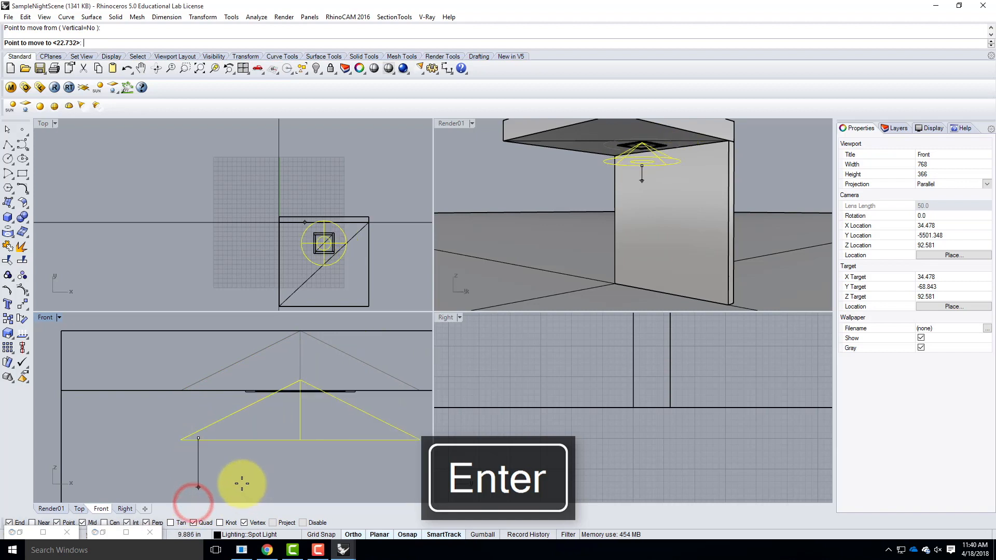
click(221, 503)
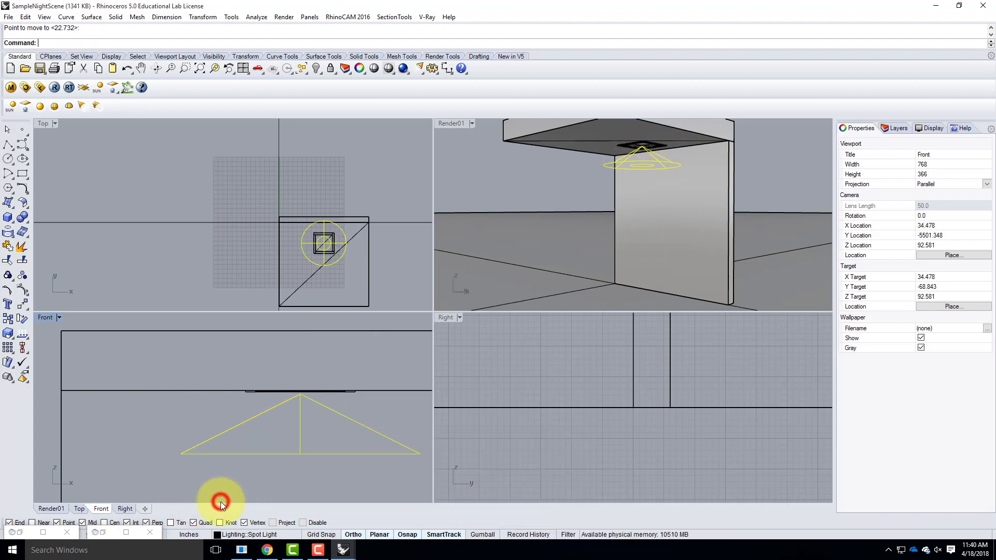
- Give the wide spotlight a warm colour by setting green to 214 and blue to 170
click(933, 185)
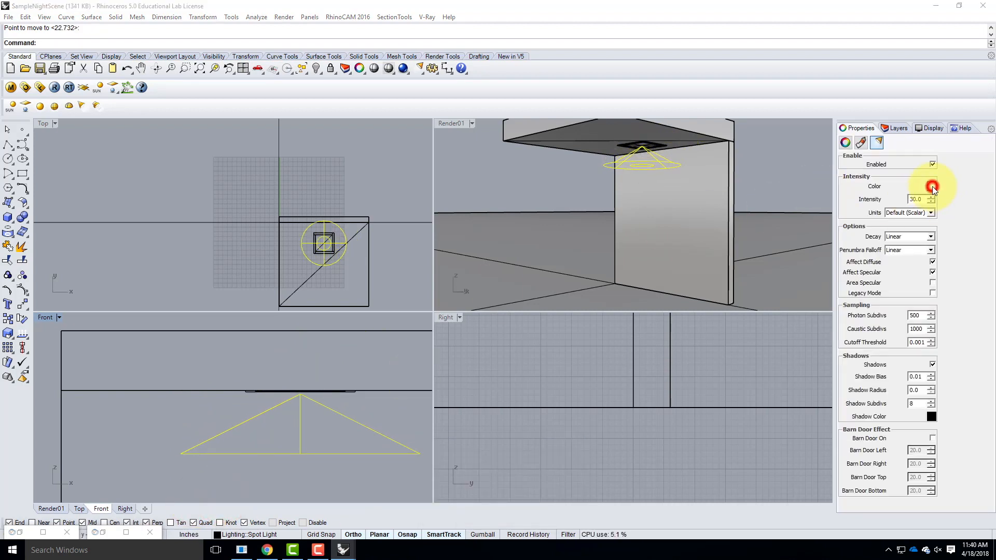
double_click(372, 256)
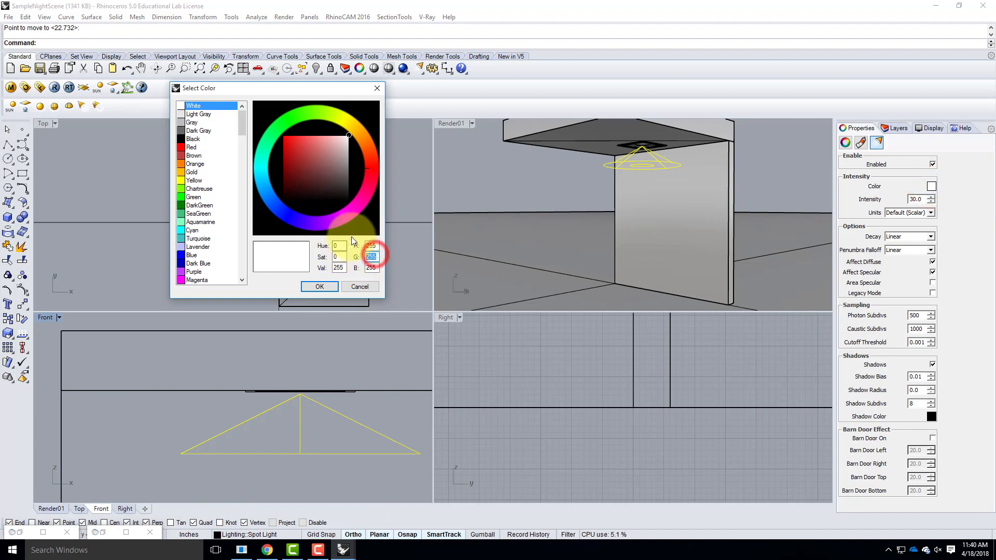
text(214)
key(Tab)
text(17)
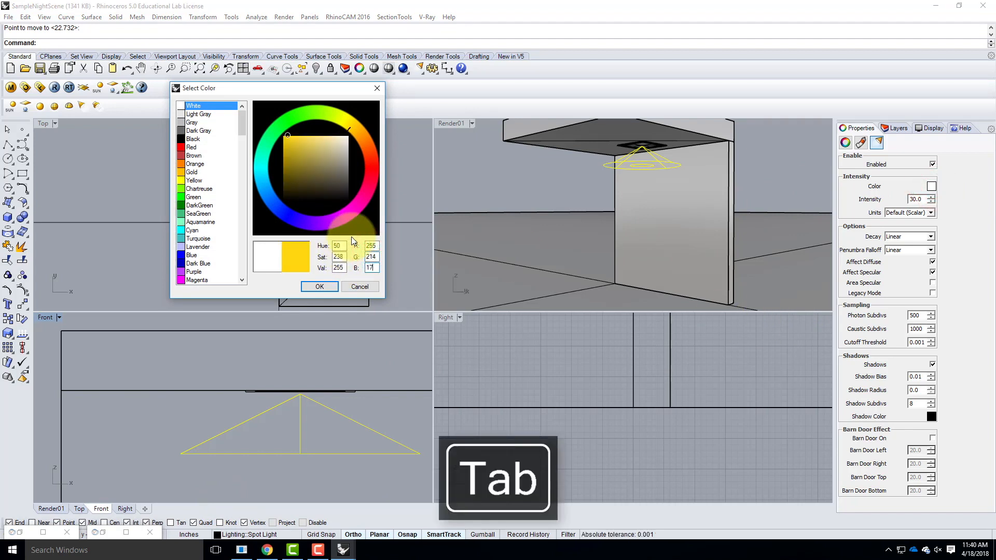
text(0)
click(328, 284)
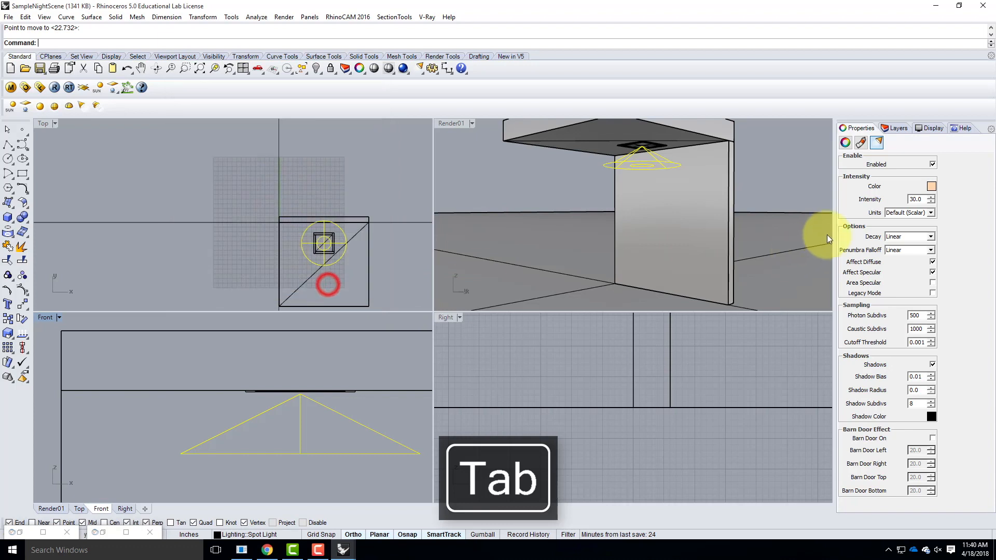
- Set the wide spotlight's units to Radiant power (W) and its decay to Inverse Square
click(916, 214)
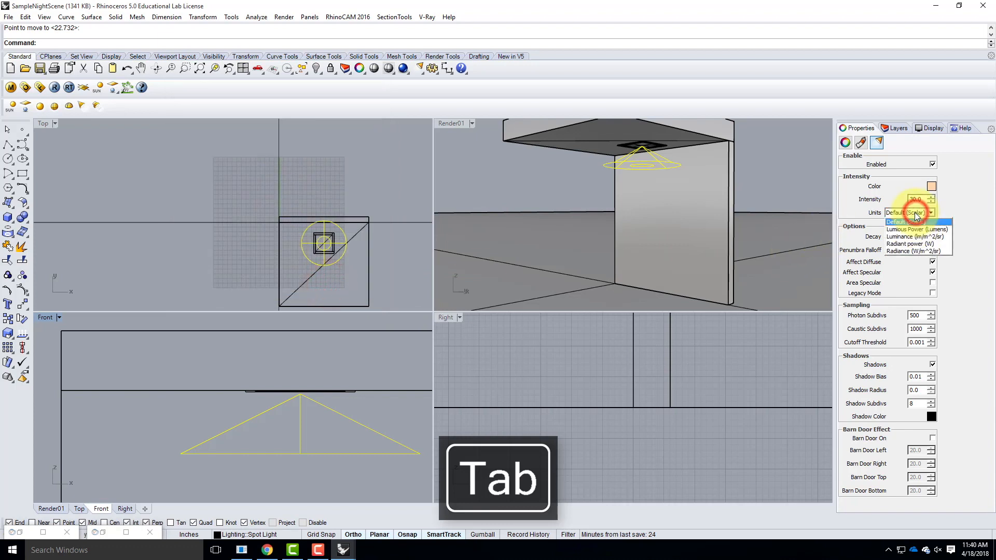
click(914, 247)
click(899, 236)
click(904, 261)
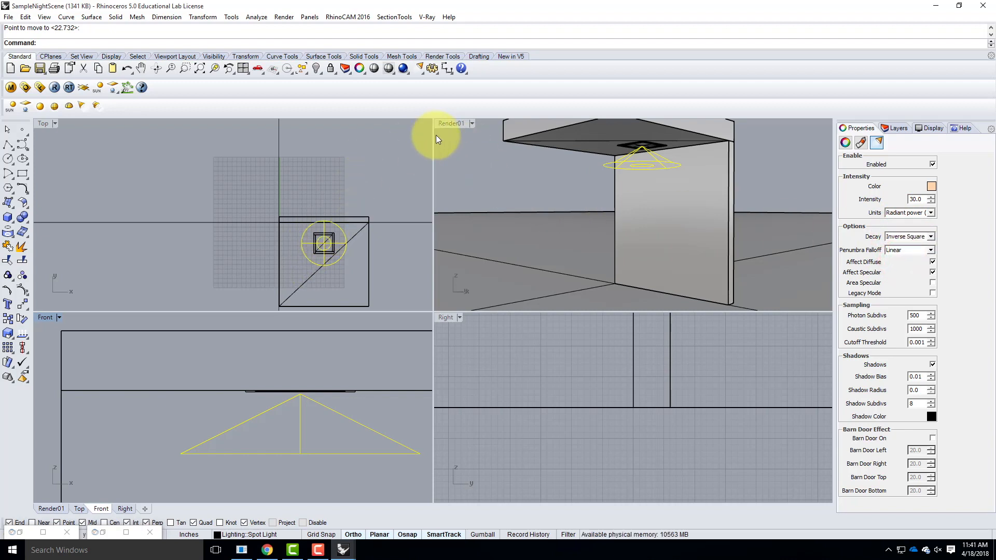
- Render the Render01 view with the wide spotlight and examine its light spread in the frame buffer
double_click(453, 122)
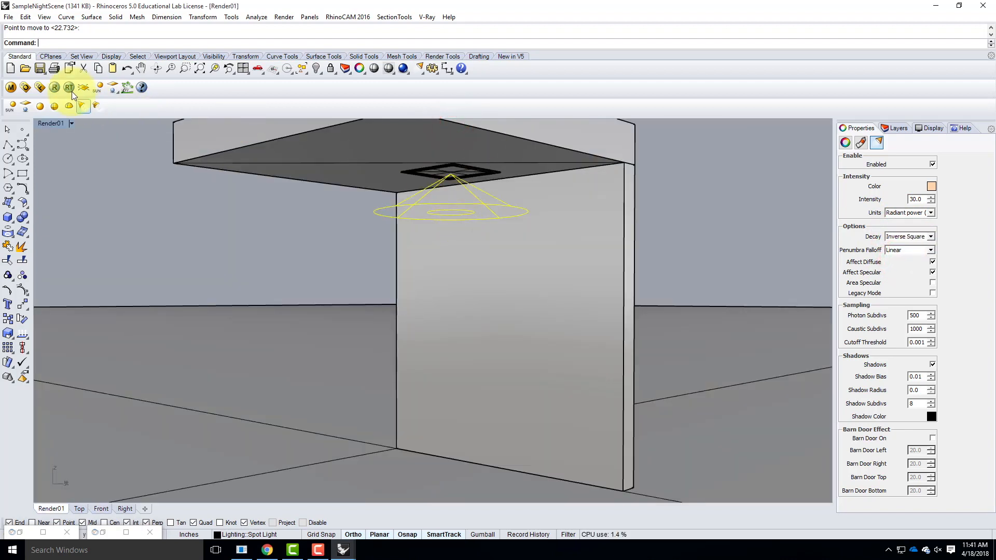
click(55, 86)
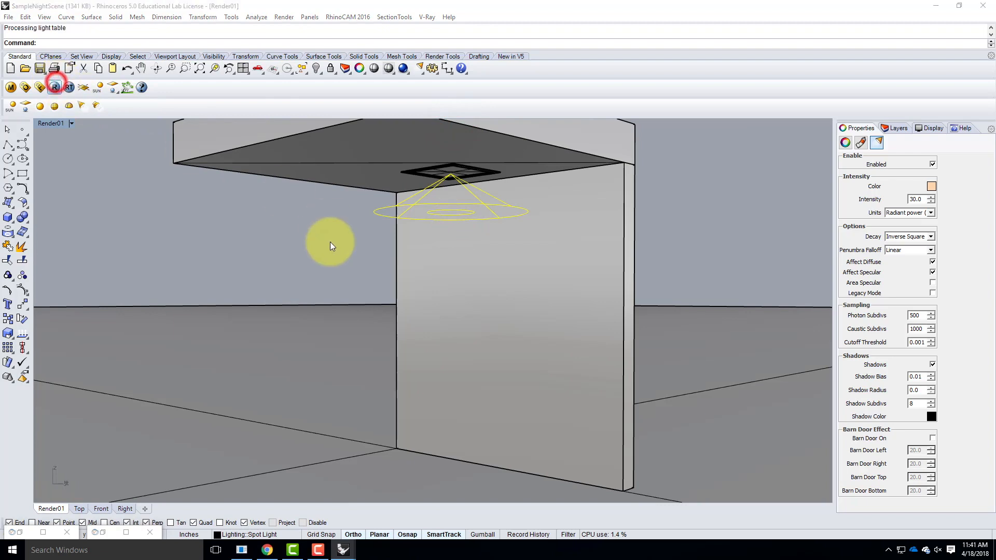
click(42, 533)
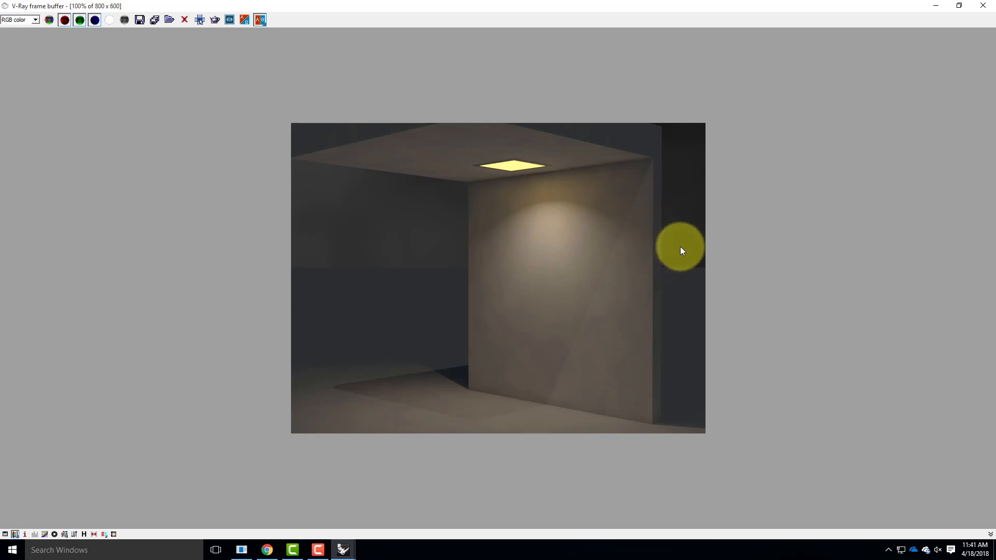
click(933, 6)
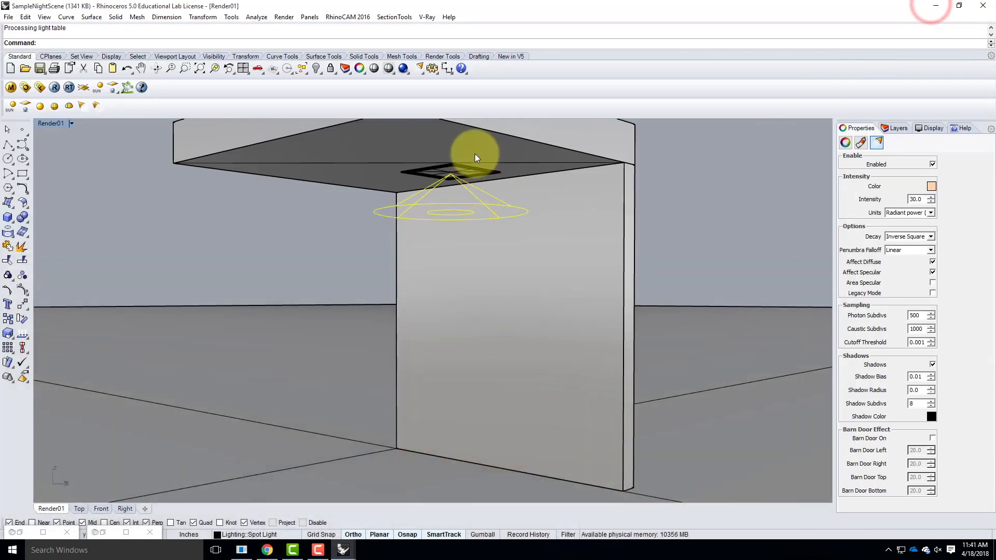
- Create a second downward-facing spotlight at the canopy's outer lower corner, with a 6" base radius and a 1' cone height
click(83, 107)
click(174, 165)
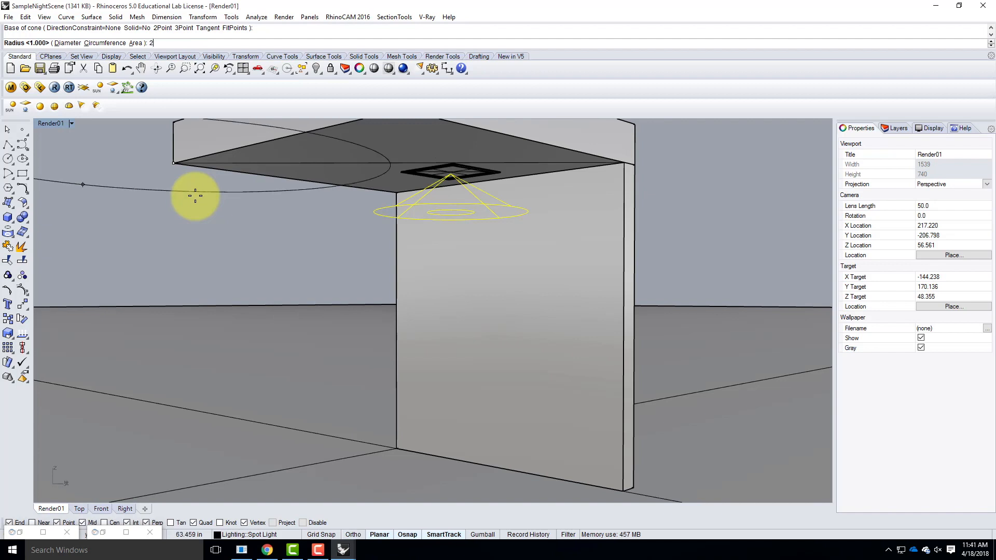
key(BackSpace)
key(Return)
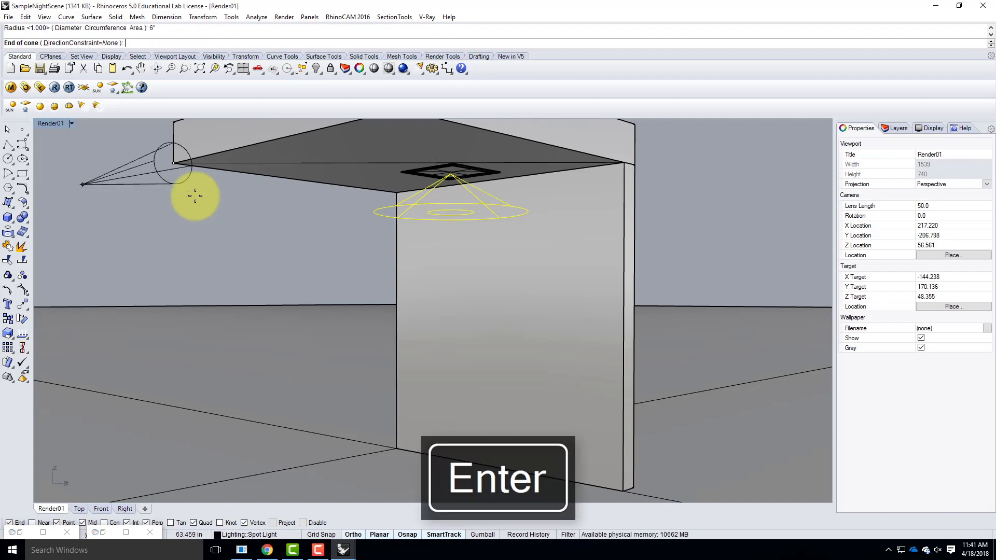
double_click(54, 123)
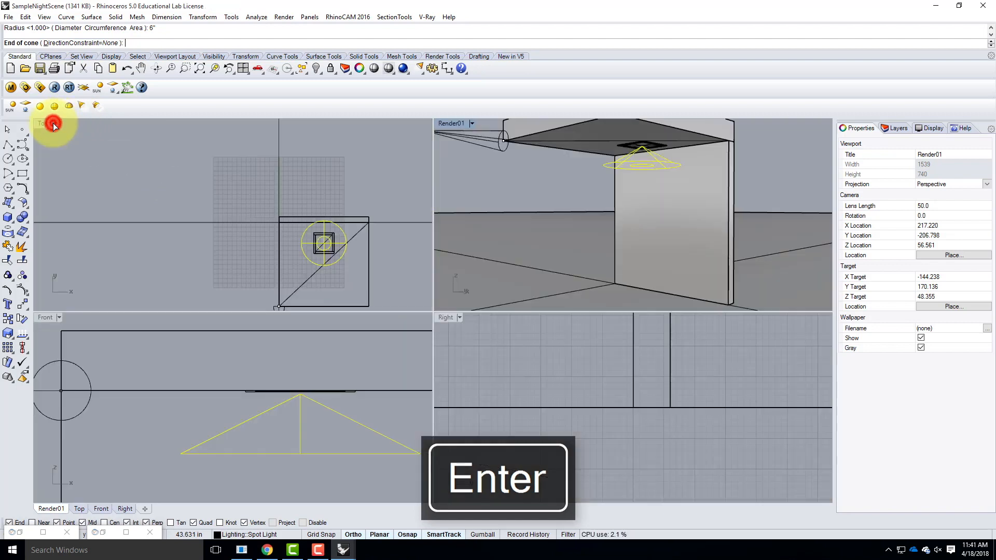
text(1')
key(Return)
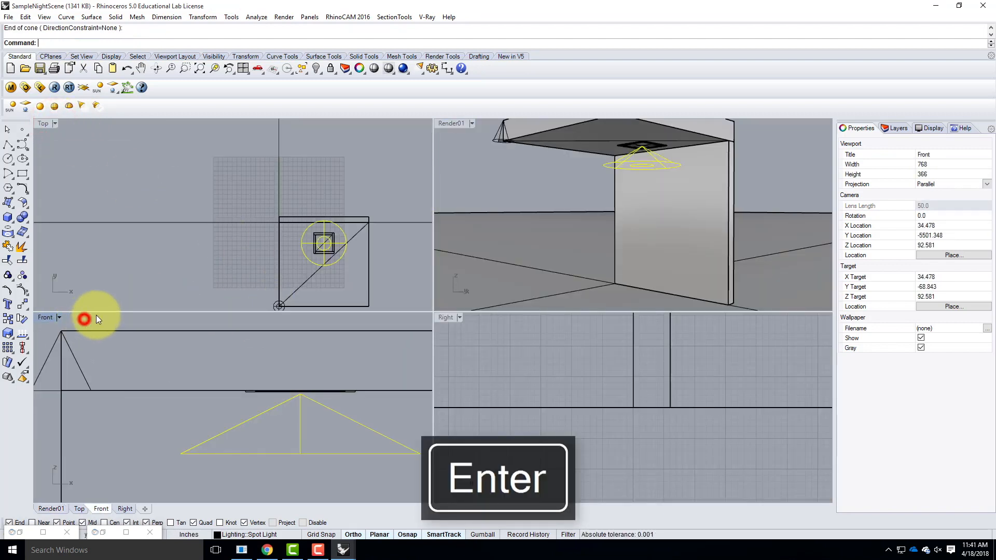
- Move the narrow spotlight about 12.9" down below the canopy's underside and about 10.9" inward from its side edge
click(79, 357)
click(76, 363)
text(Move)
key(Return)
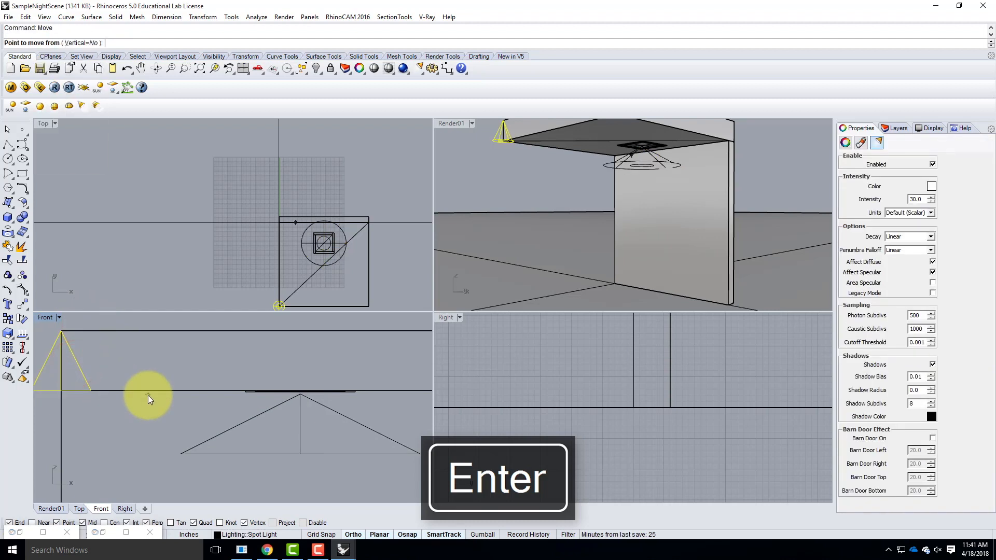
click(146, 357)
click(123, 420)
right_click(105, 428)
click(106, 427)
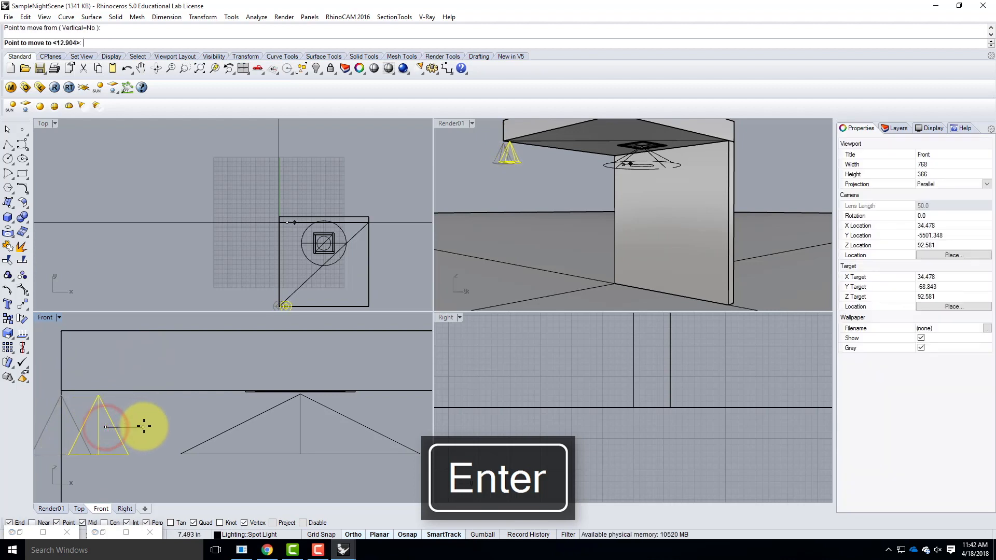
right_click(159, 423)
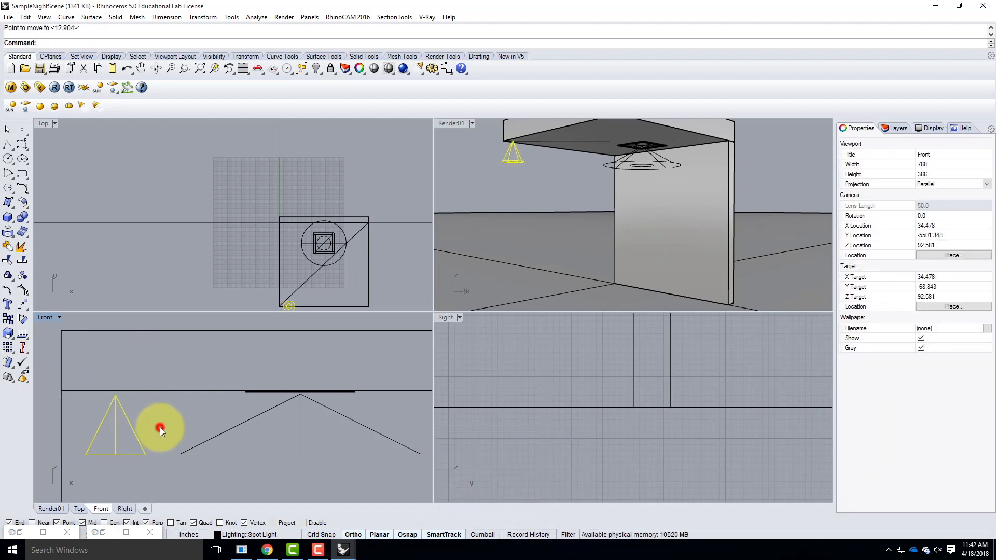
- Move the narrow spotlight inward from the canopy's front edge in the Top view, toward the canopy's diagonal
scroll(564, 409, down, 5)
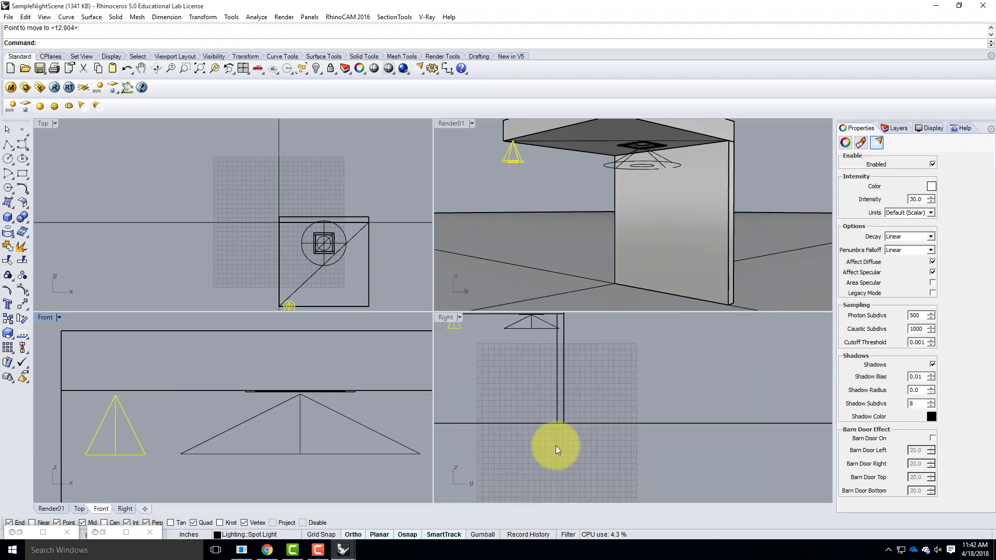
scroll(290, 297, up, 2)
scroll(264, 263, down, 3)
scroll(259, 297, up, 4)
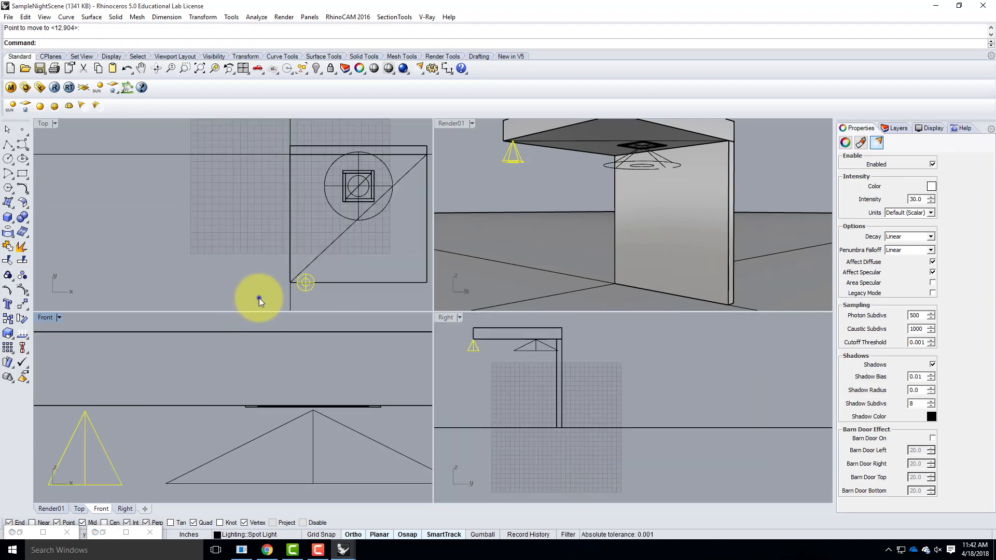
right_click(259, 298)
click(260, 289)
click(261, 268)
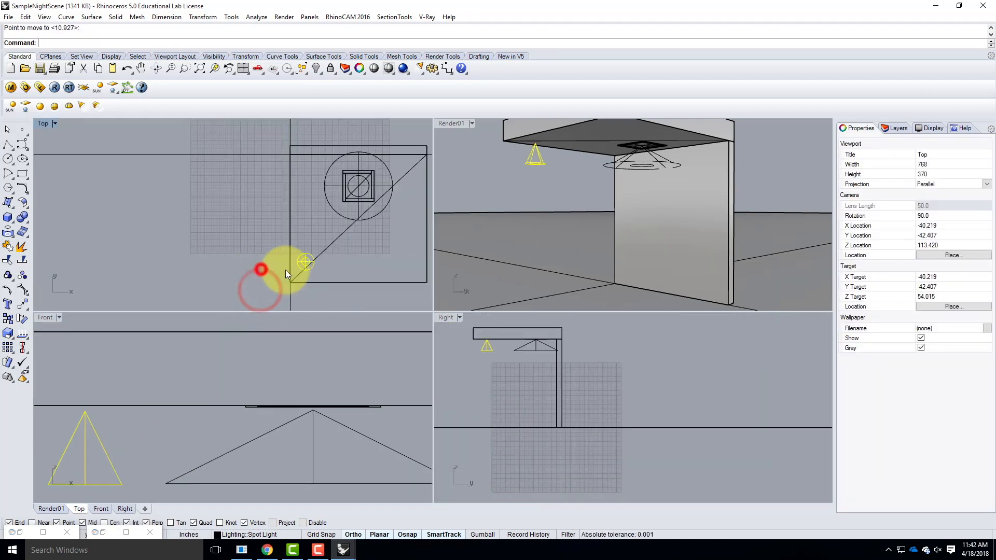
- Give the narrow spotlight a warm colour in the Render01 view by setting green to 214 and blue to 170
double_click(448, 123)
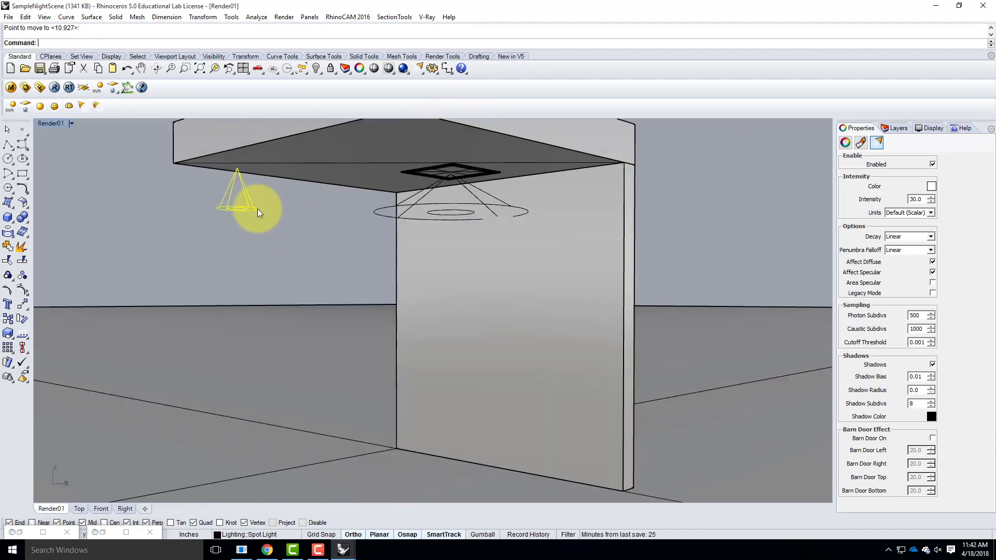
click(931, 187)
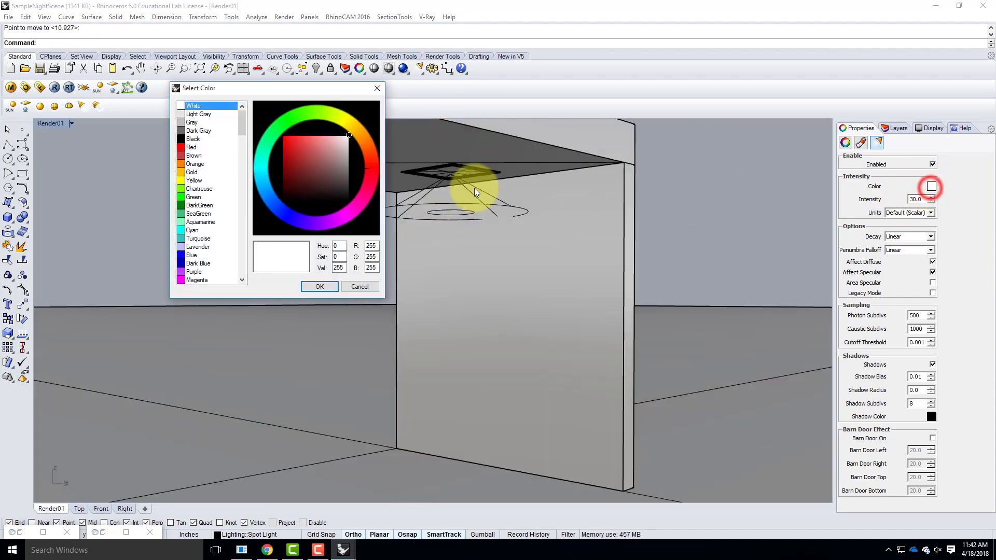
click(373, 256)
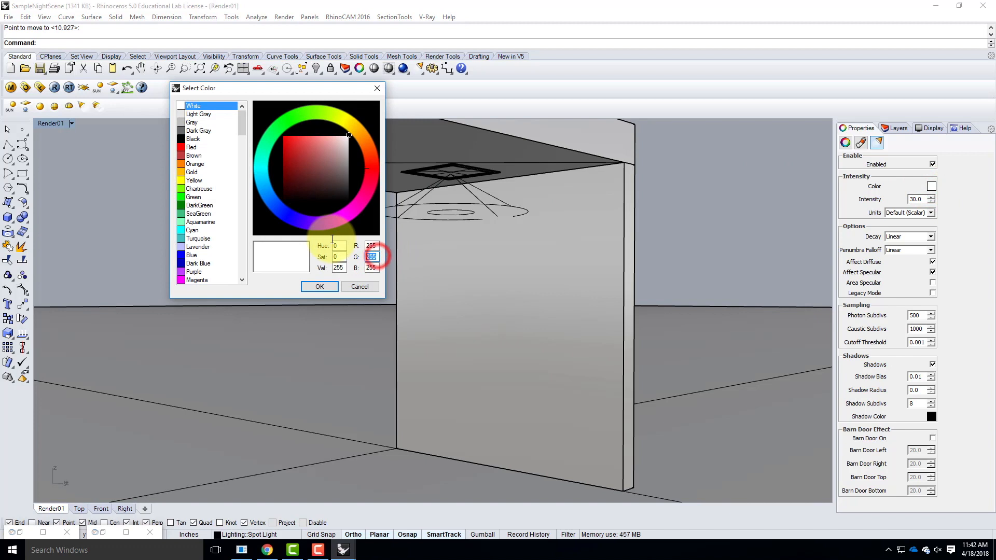
text(214)
key(Tab)
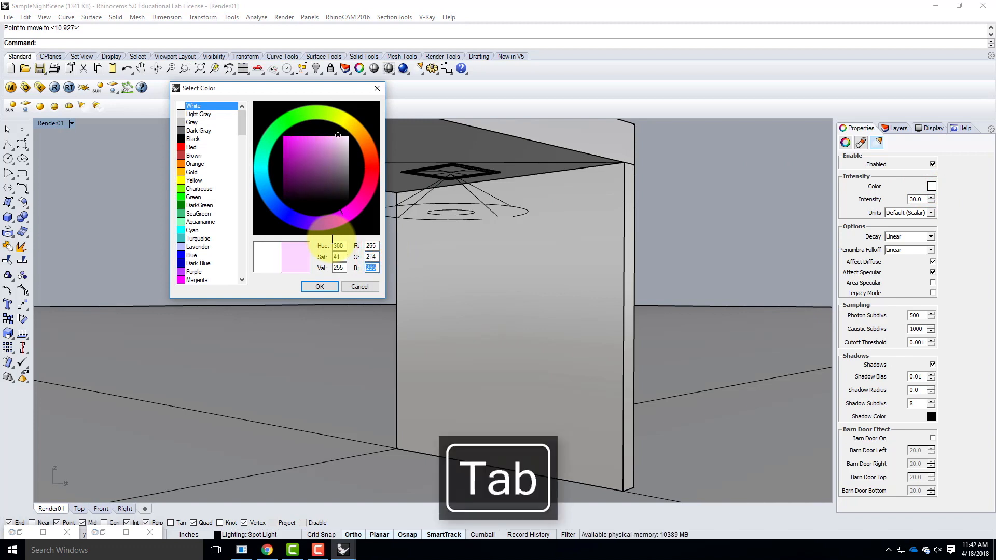
text(170)
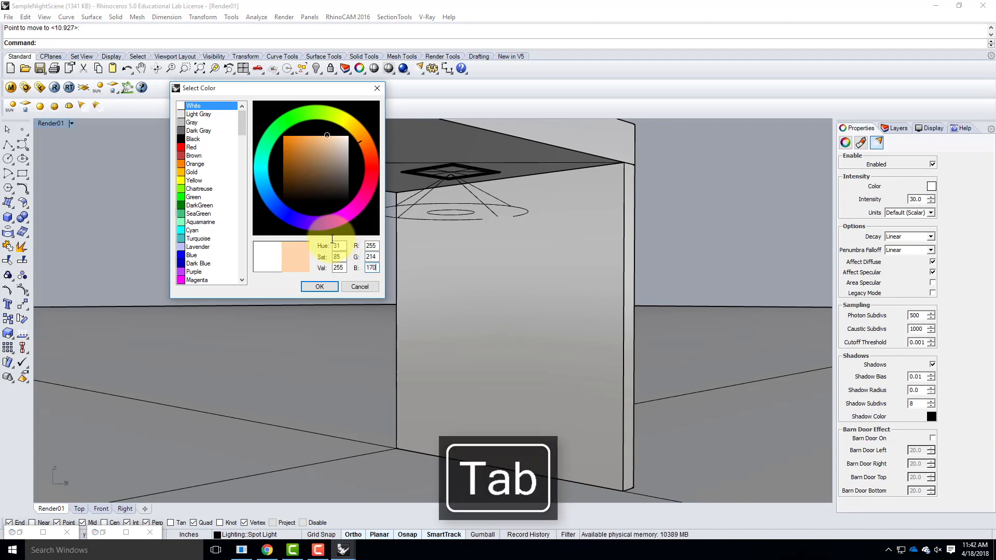
click(319, 287)
- Set the narrow spotlight's units to Radiant power (W), its decay to Inverse Square and its intensity to 60
click(920, 213)
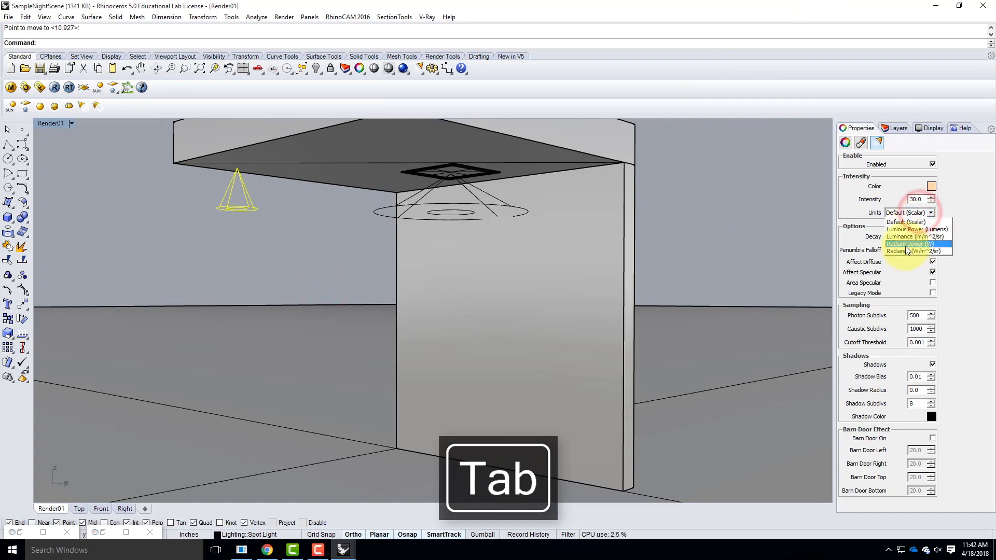
click(905, 243)
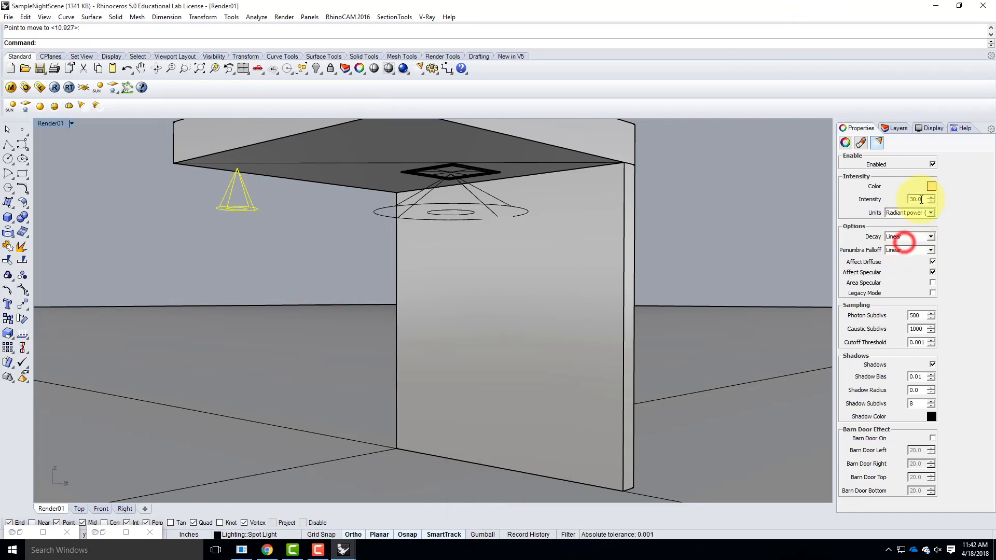
click(913, 236)
click(908, 261)
click(923, 200)
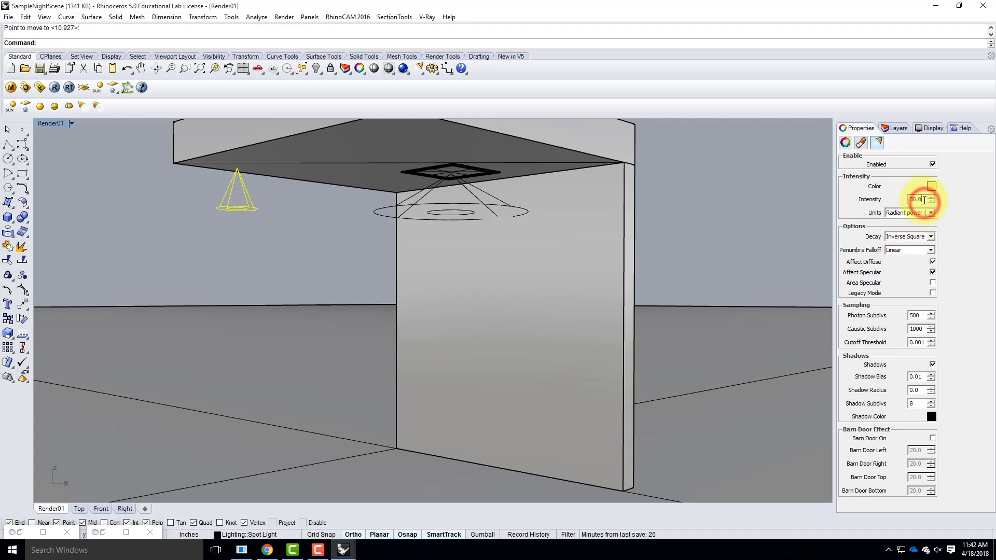
text(60)
key(Tab)
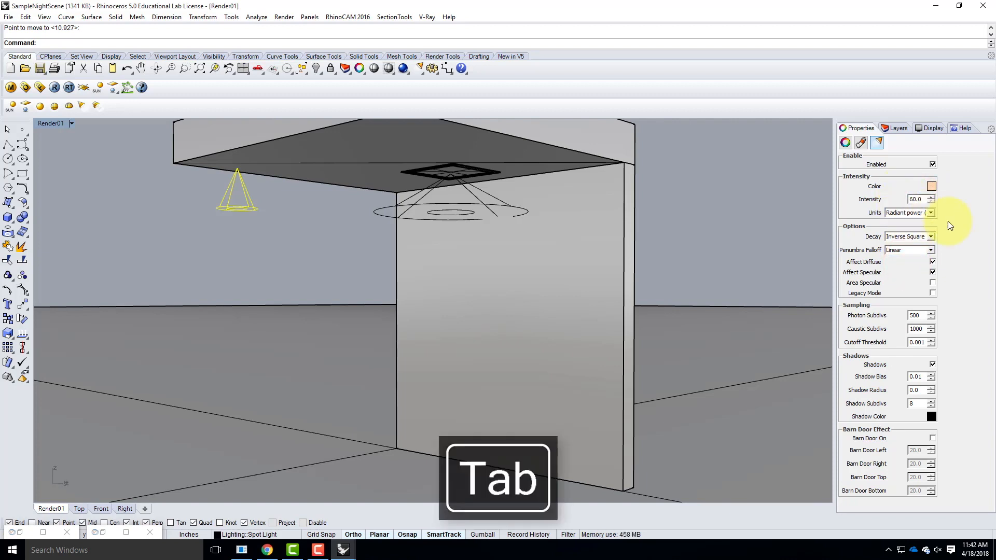
- Render the Render01 view with both spotlights and examine the narrow spotlight's pool of light on the ground
click(56, 87)
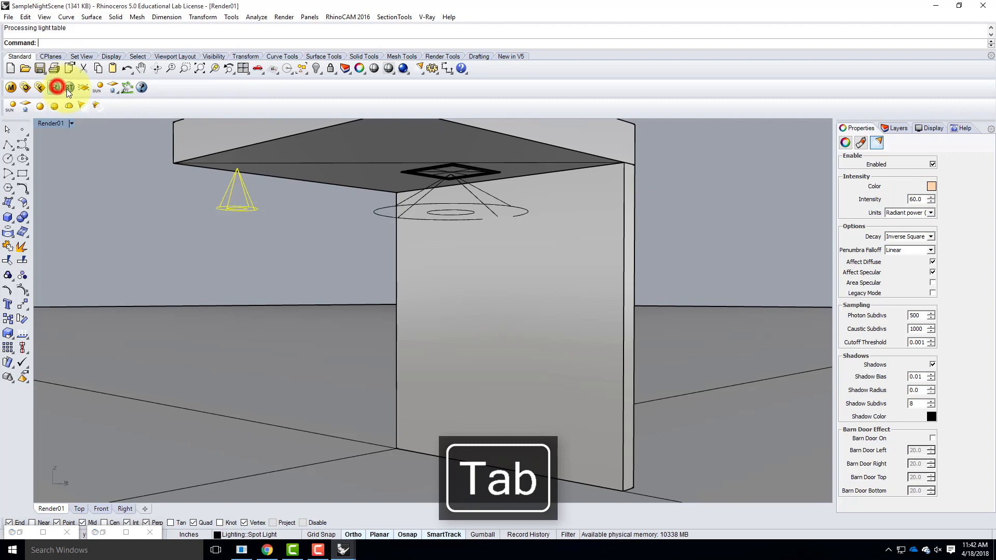
click(55, 87)
click(565, 308)
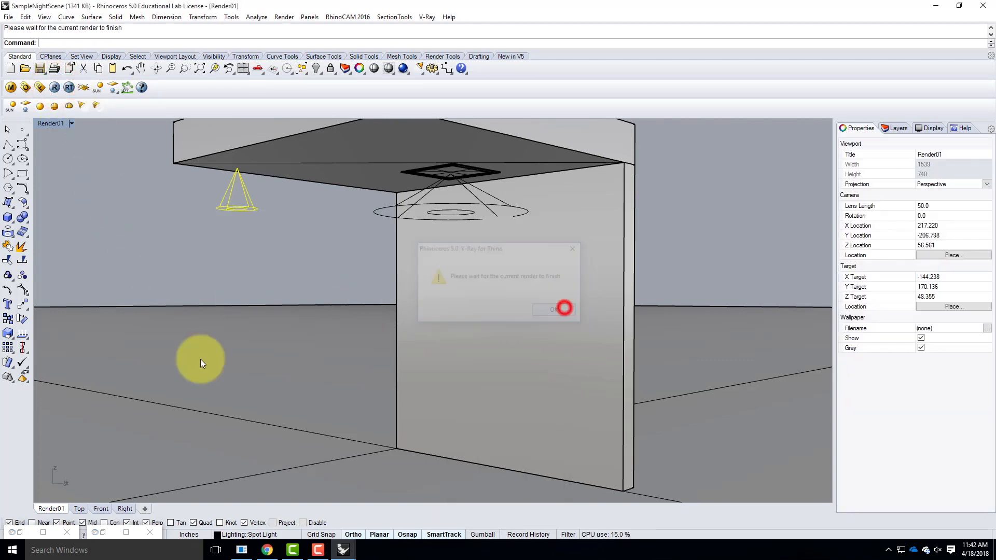
click(44, 532)
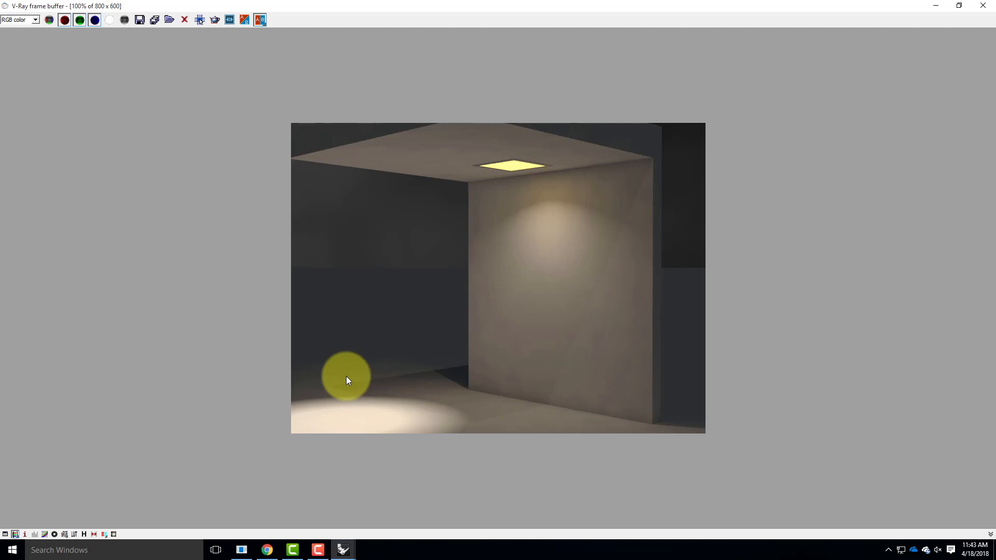
click(938, 8)
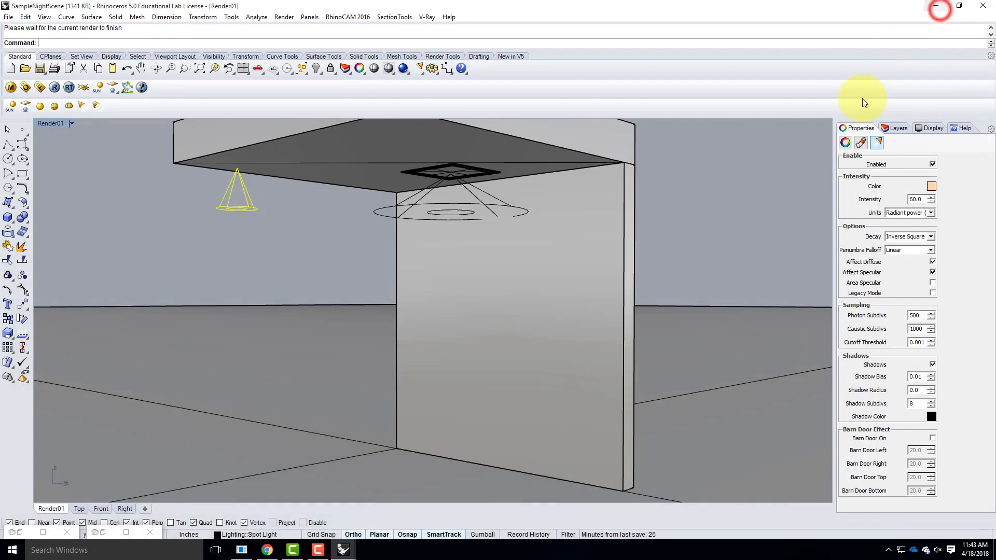
- Copy the square LED fixture and its wide spotlight from the canopy to the wall's outer bottom corner, using the fixture's corner as base point
click(426, 170)
click(476, 196)
shift+click(385, 210)
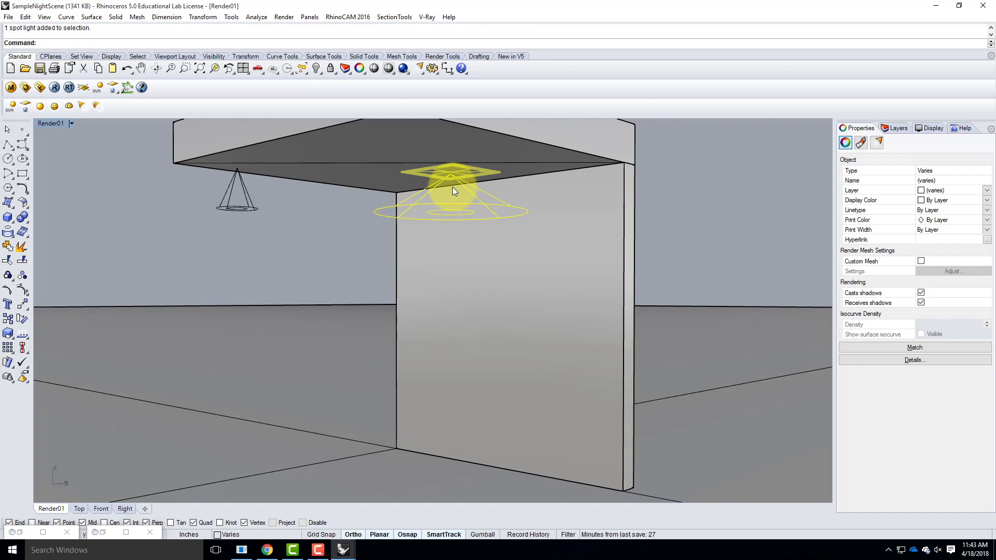
key(Return)
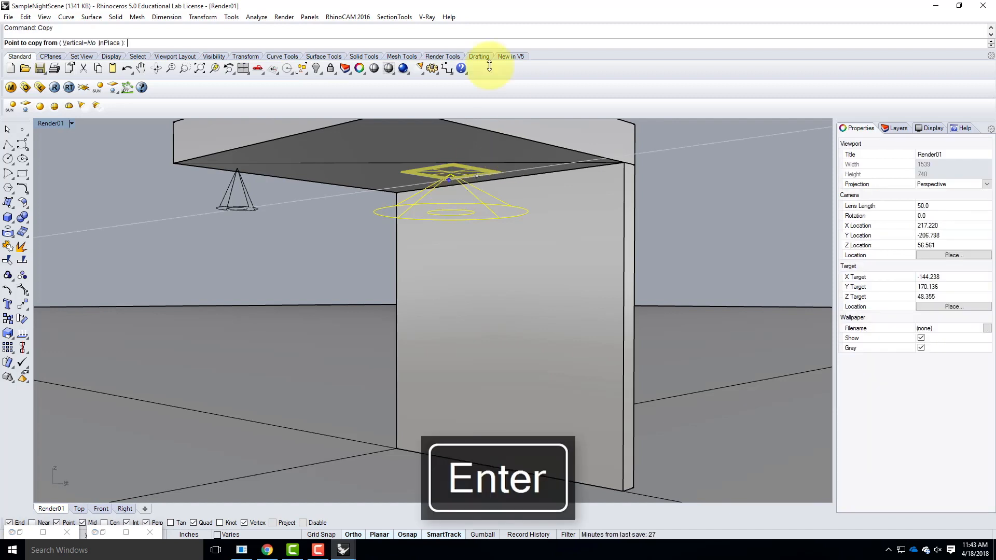
scroll(415, 184, up, 3)
scroll(432, 169, down, 5)
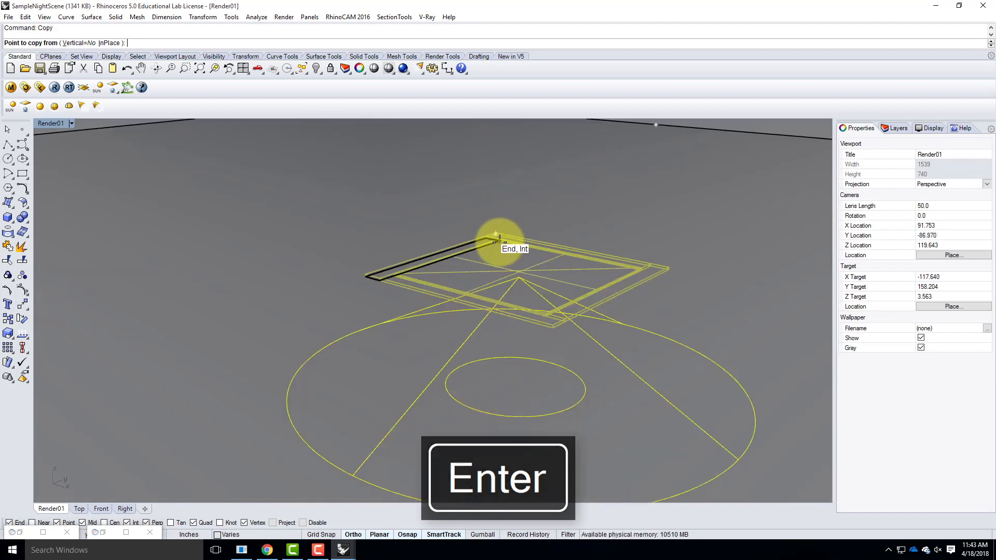
click(497, 229)
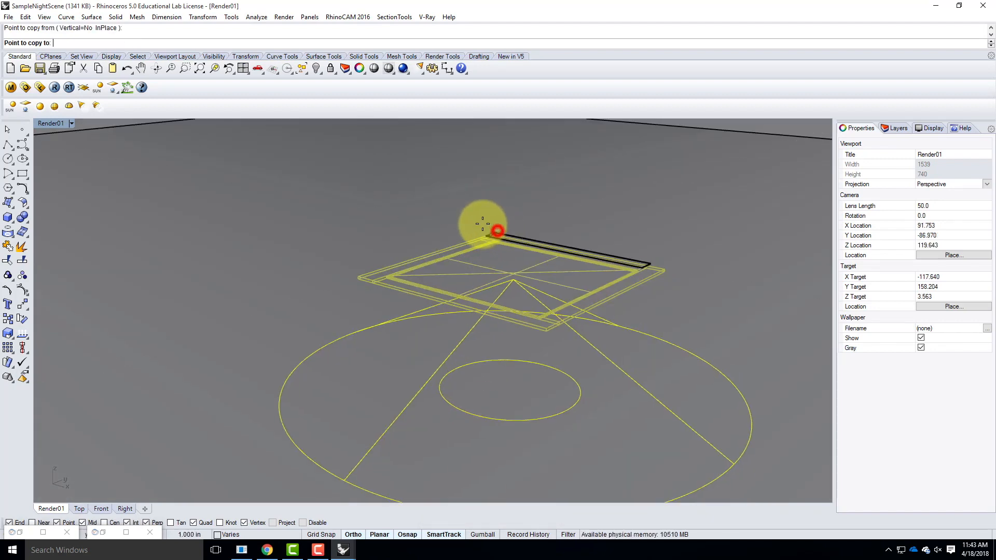
scroll(483, 217, down, 5)
scroll(537, 332, up, 5)
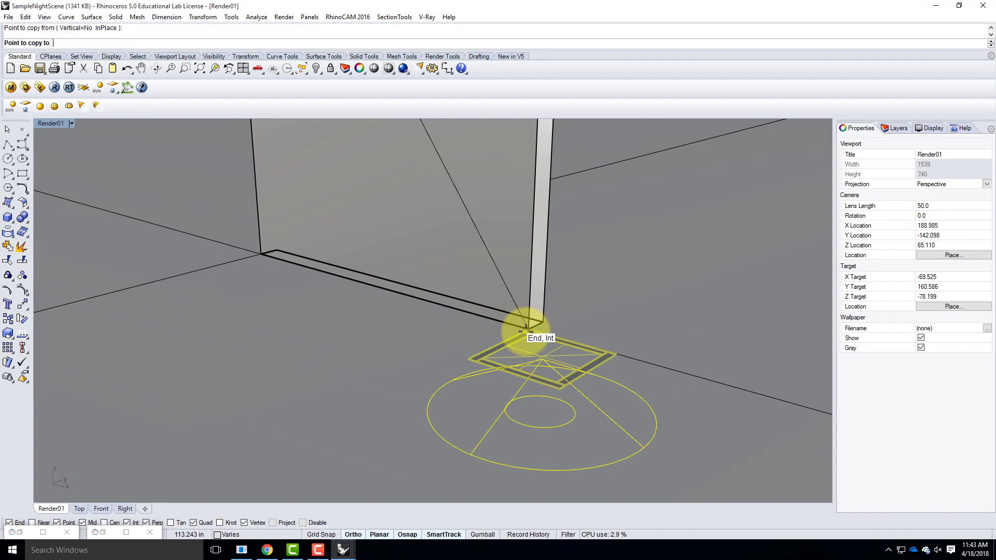
click(538, 332)
key(Escape)
- Flip the copied LED fixture and spotlight upward with Rotate3D about the fixture's edge at the wall's bottom corner
click(532, 353)
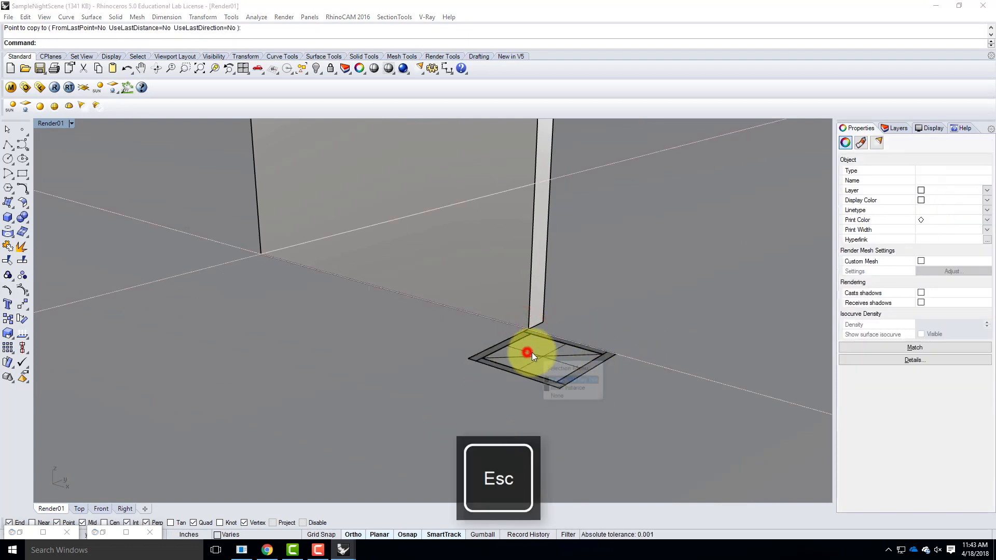
click(581, 387)
right_drag(592, 414, 550, 293)
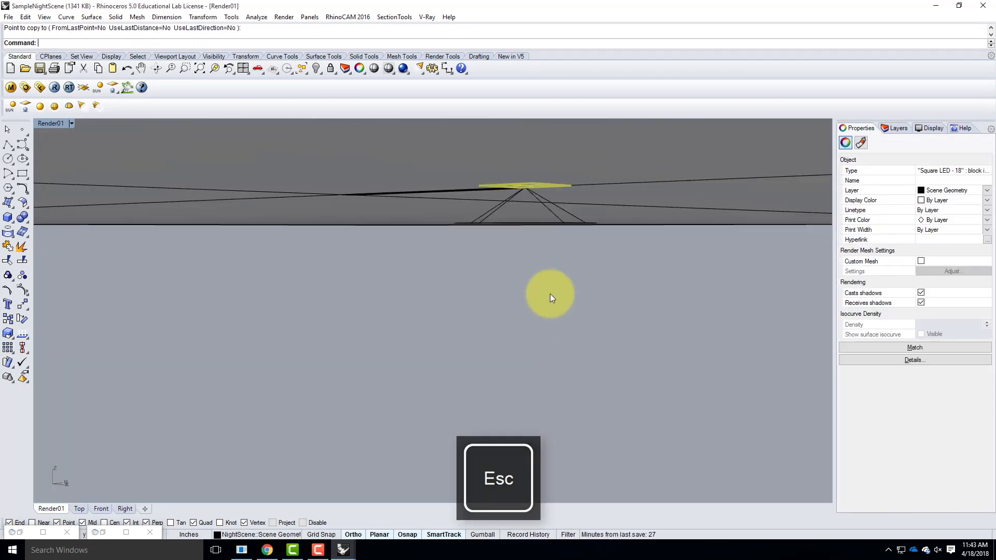
shift+click(541, 224)
text(Rotate3D)
key(Return)
right_drag(554, 179, 562, 248)
scroll(560, 199, down, 8)
scroll(576, 371, up, 20)
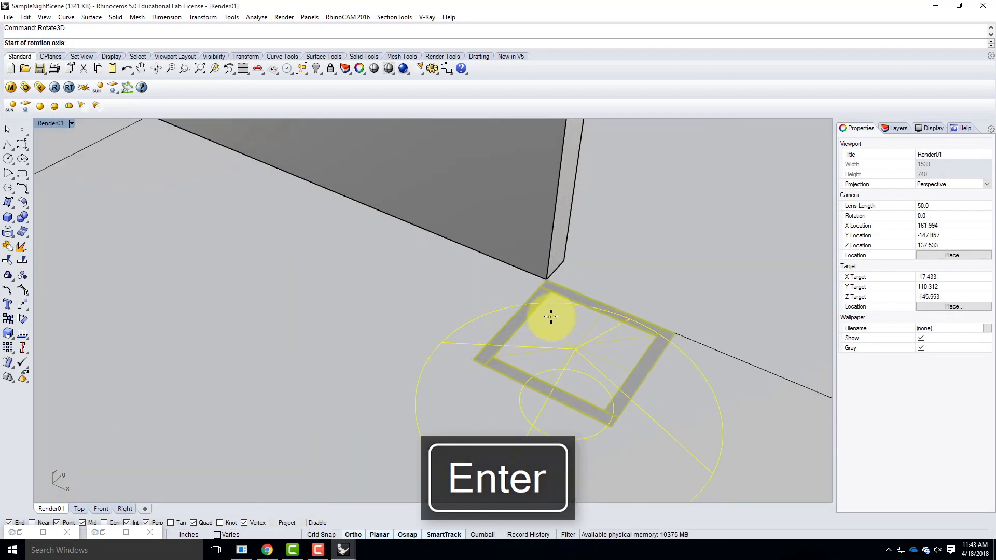
click(543, 242)
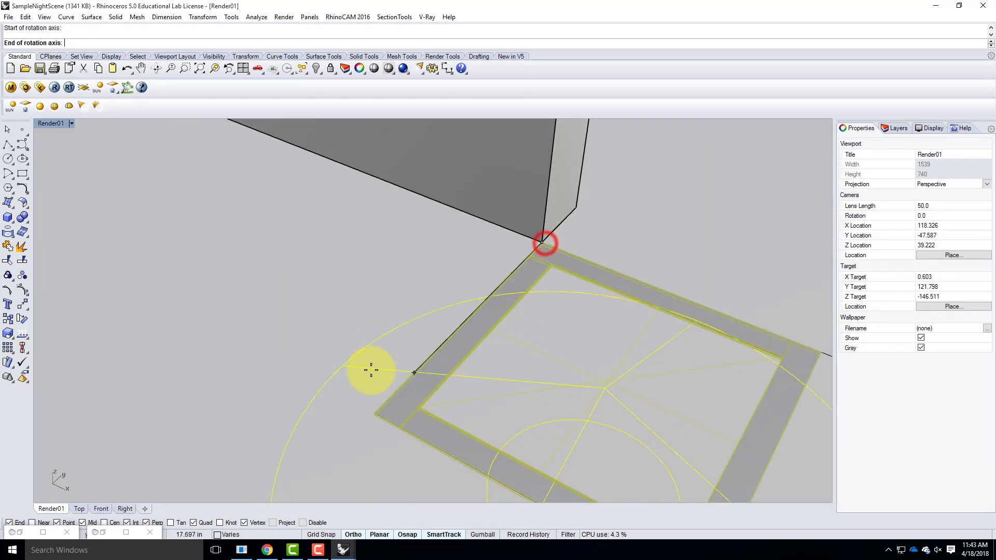
click(343, 454)
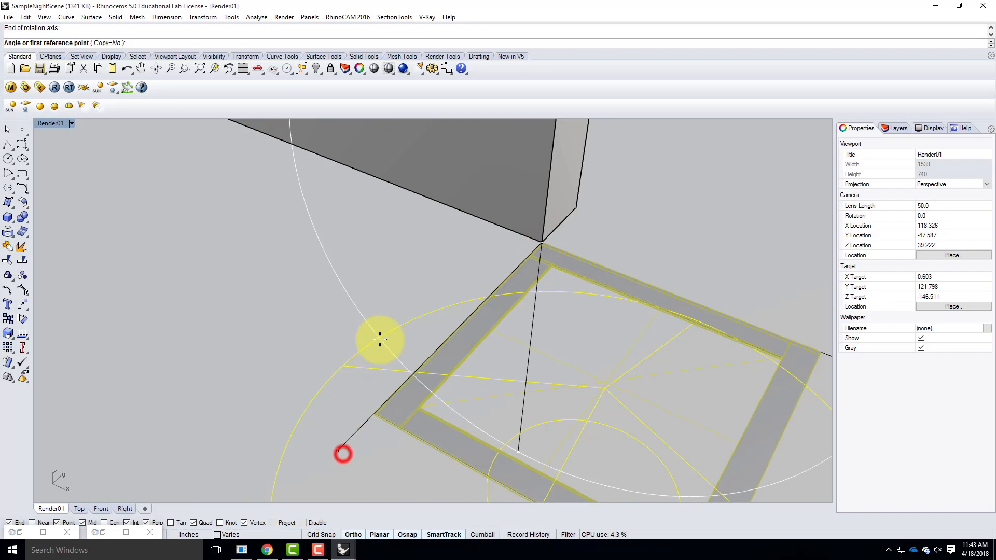
scroll(379, 337, down, 6)
click(636, 388)
click(224, 265)
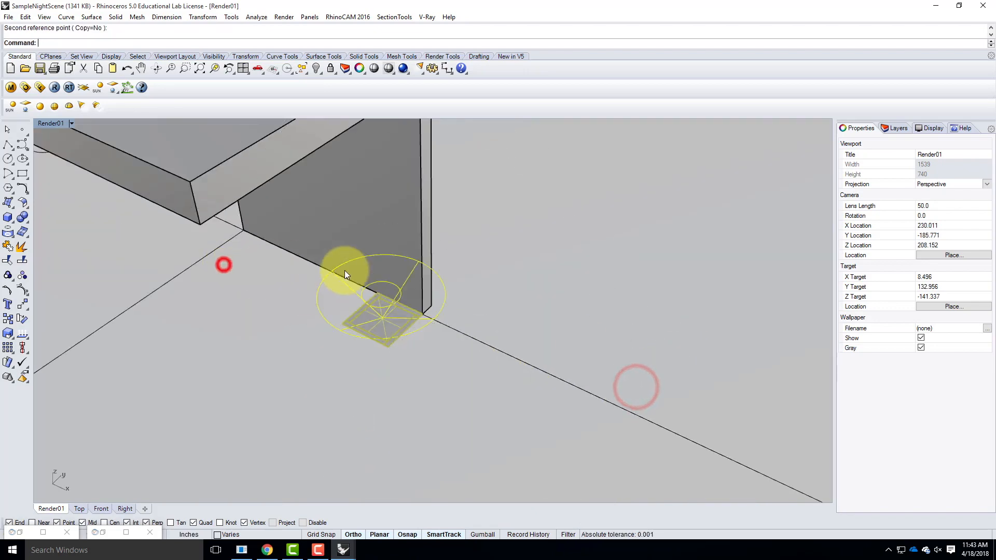
scroll(530, 279, down, 5)
key(Escape)
- Render the whole canopy from farther back and examine the uplight's effect on the wall base up close
right_drag(557, 299, 550, 260)
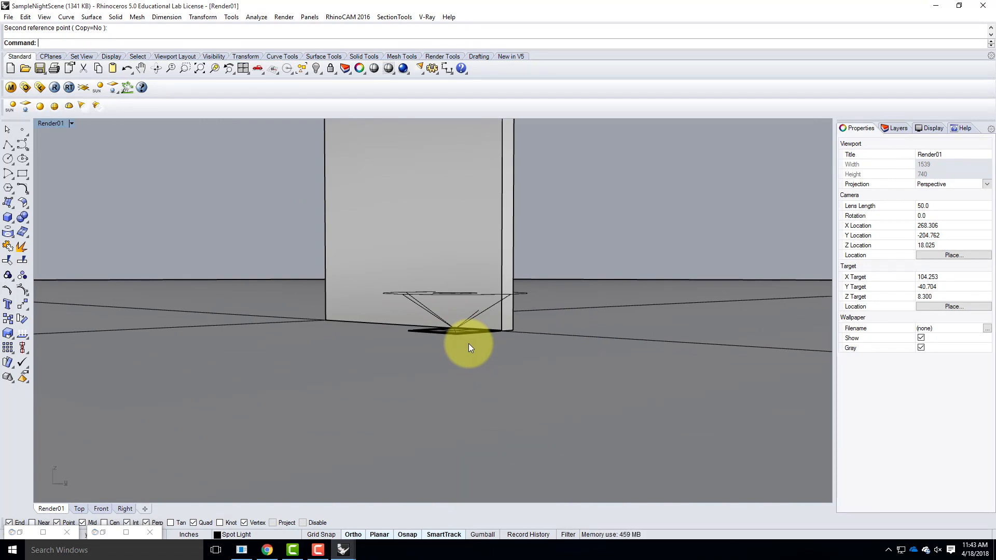
scroll(423, 265, down, 4)
scroll(494, 325, down, 4)
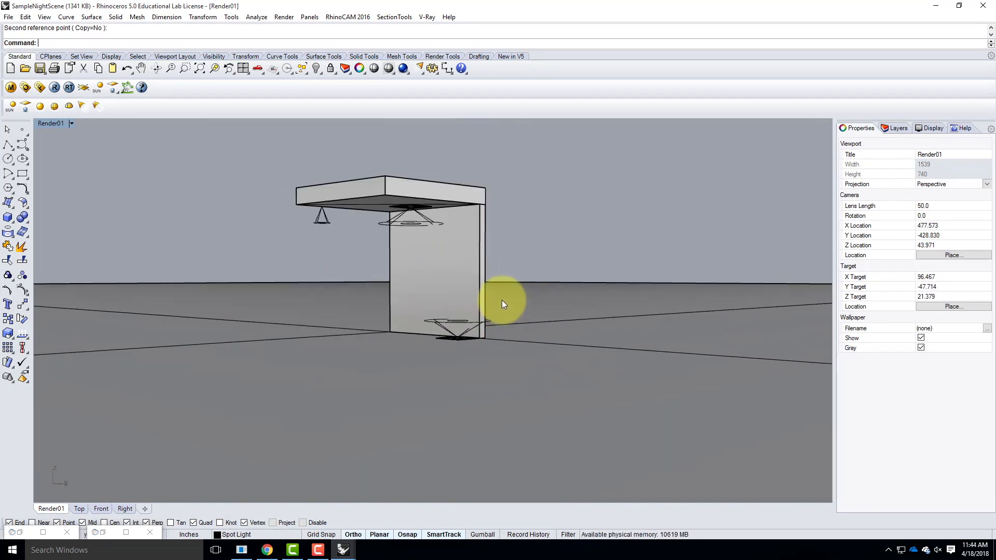
mouse_move(460, 271)
right_down()
mouse_move(442, 257)
mouse_move(444, 277)
right_up()
scroll(422, 249, up, 2)
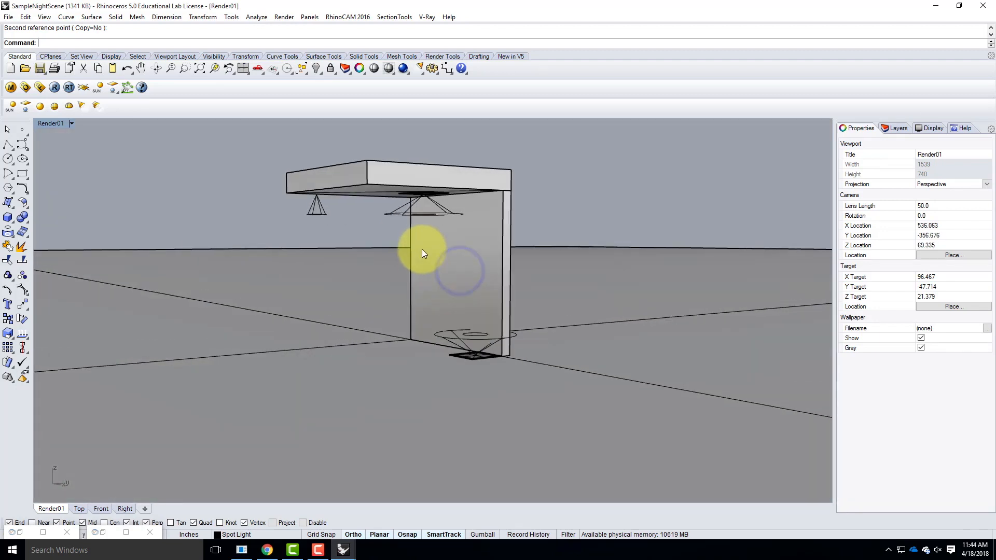
click(54, 87)
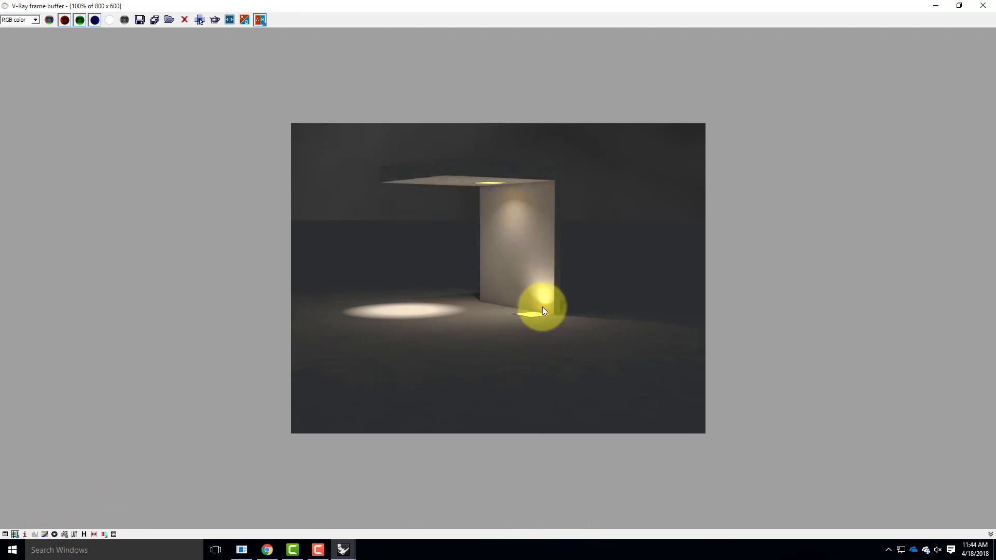
scroll(543, 309, up, 3)
scroll(611, 344, down, 1)
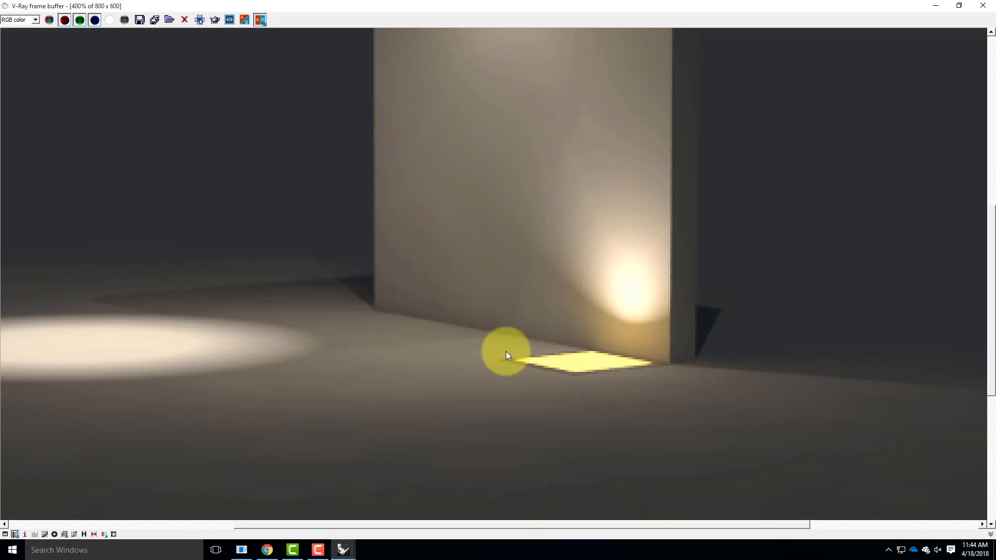
- Change the ground uplight's colour to pink with hue 351, saturation 85 and value 255
click(939, 5)
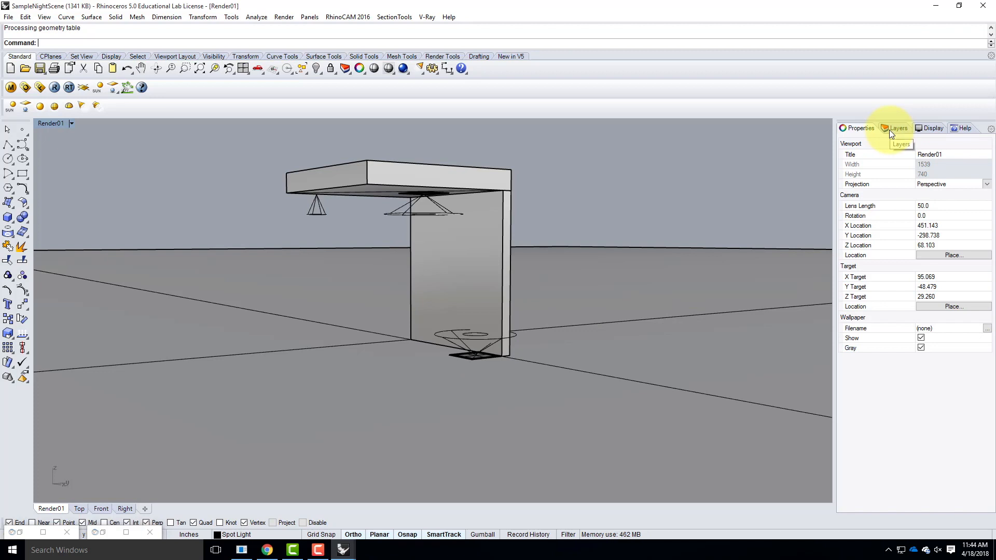
click(443, 342)
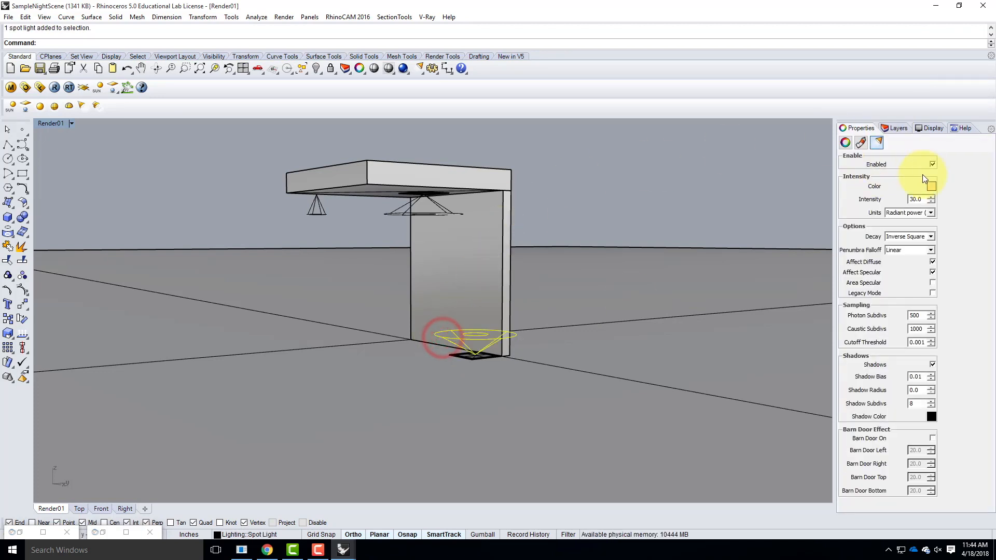
click(932, 185)
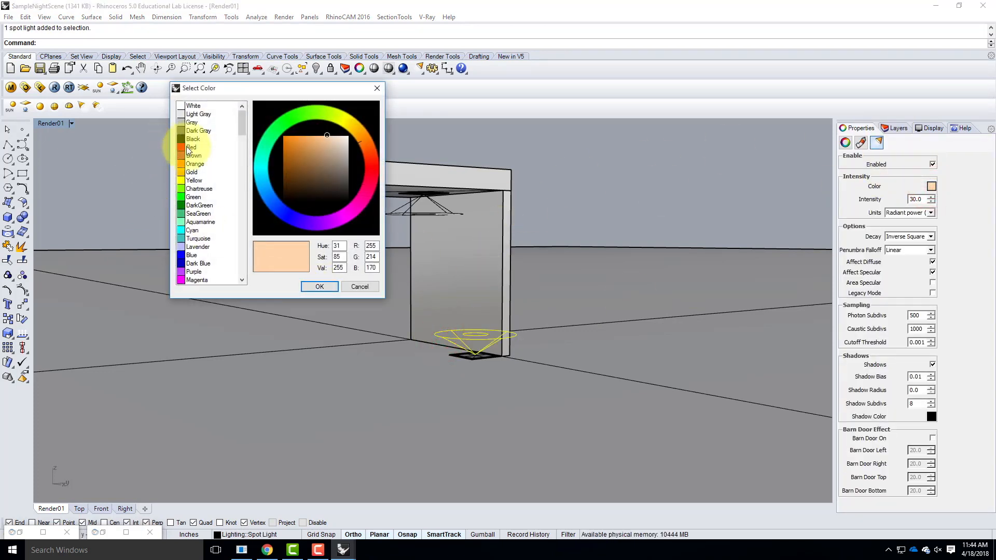
click(372, 174)
mouse_move(372, 173)
mouse_down()
mouse_move(375, 165)
mouse_move(373, 178)
mouse_up()
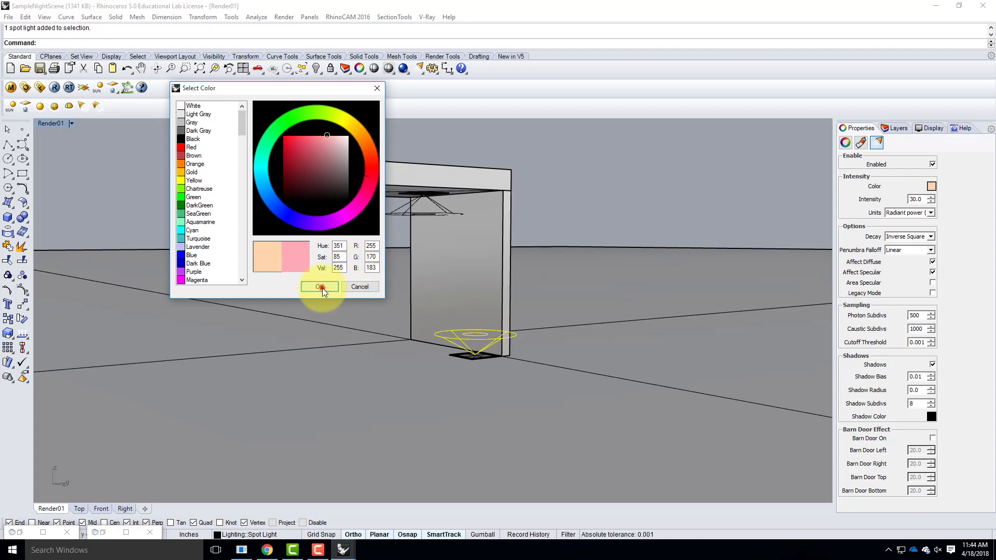
click(321, 287)
- Render the Render01 view again and examine the pink uplight's glow on the wall base
click(52, 87)
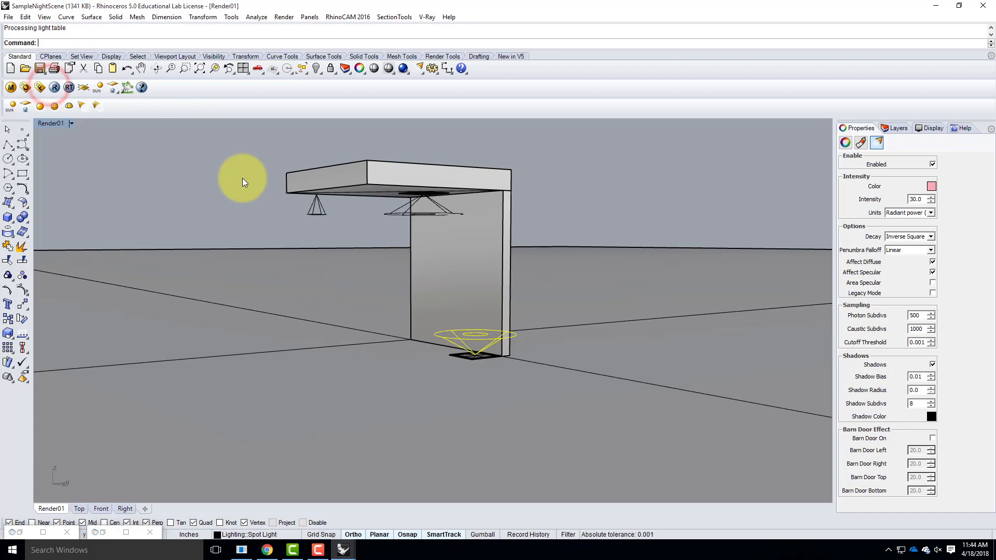
click(30, 531)
click(41, 532)
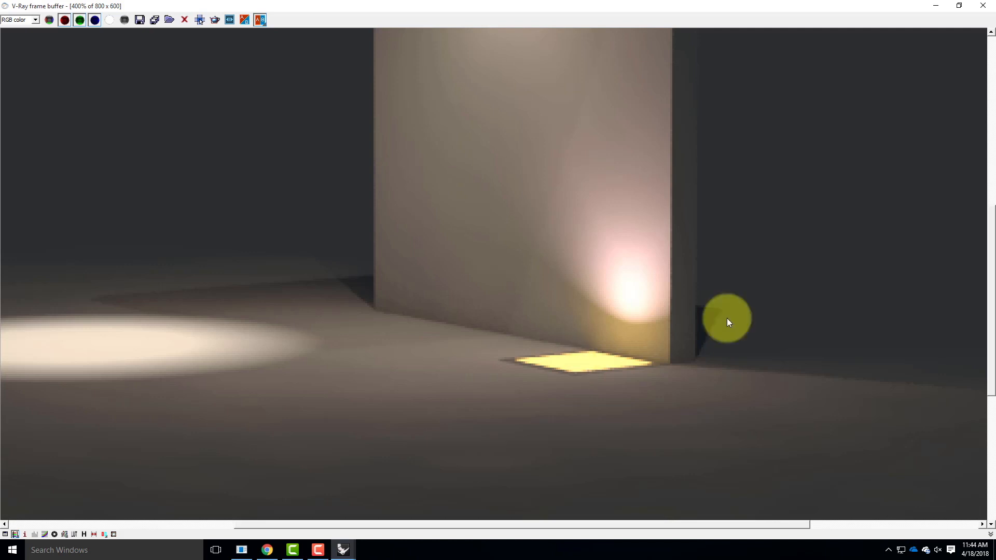
click(936, 6)
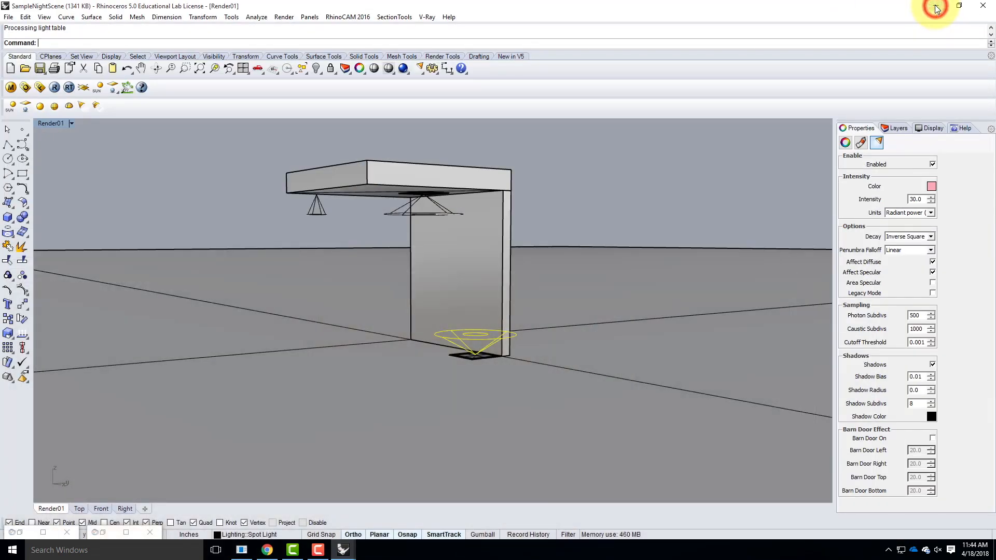
click(586, 149)
right_drag(427, 262, 440, 354)
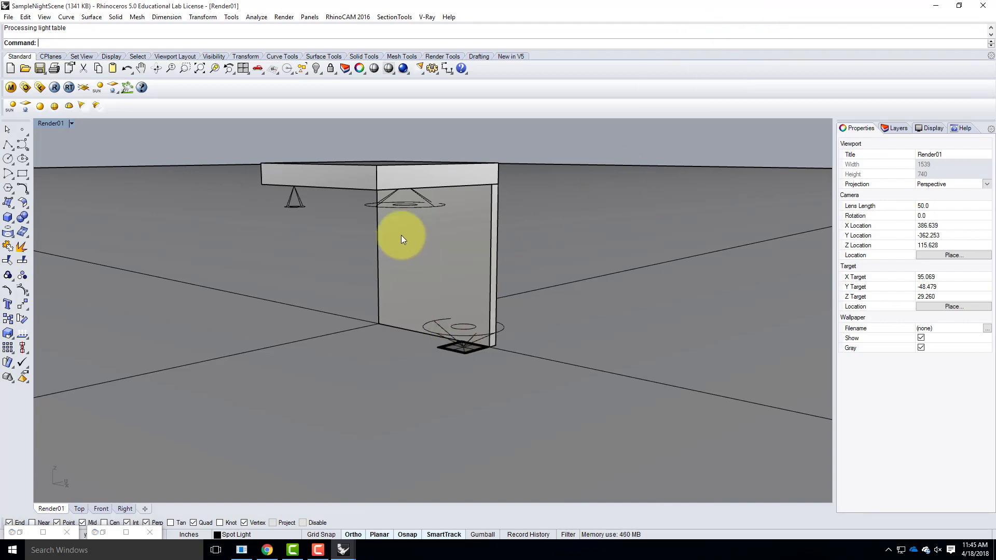
- Switch to the Square LED file, start a new model from the Large Objects - Inches template, and maximize its Perspective view
click(935, 6)
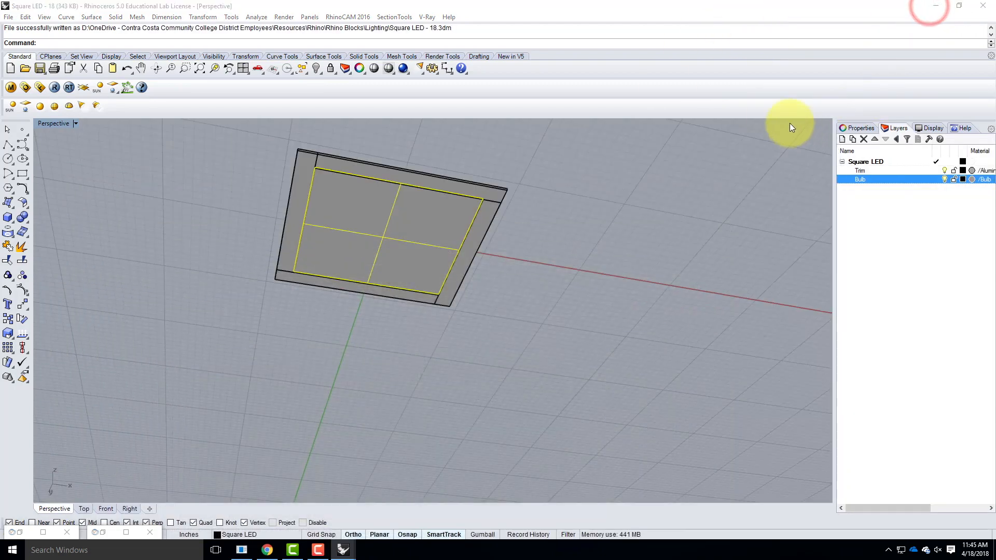
click(640, 246)
click(8, 16)
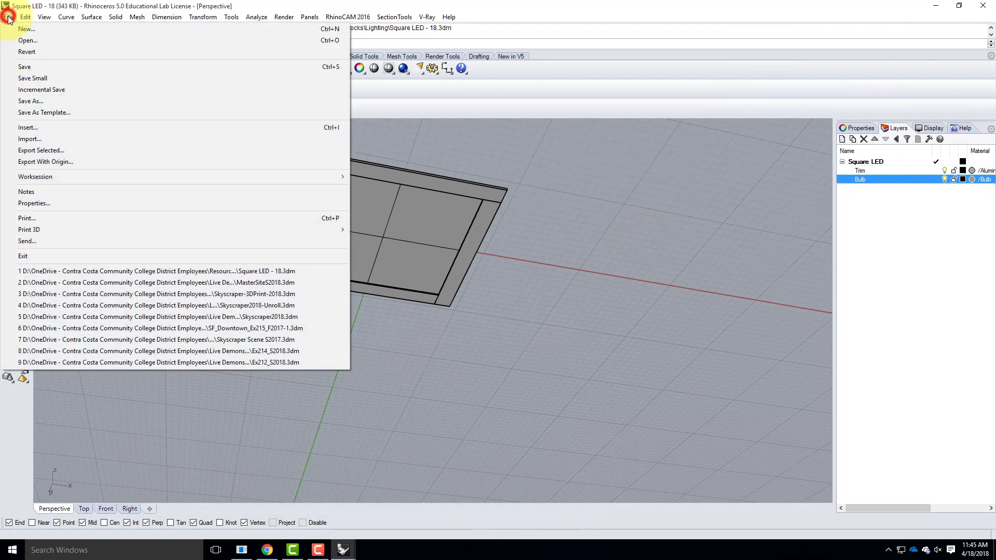
click(27, 29)
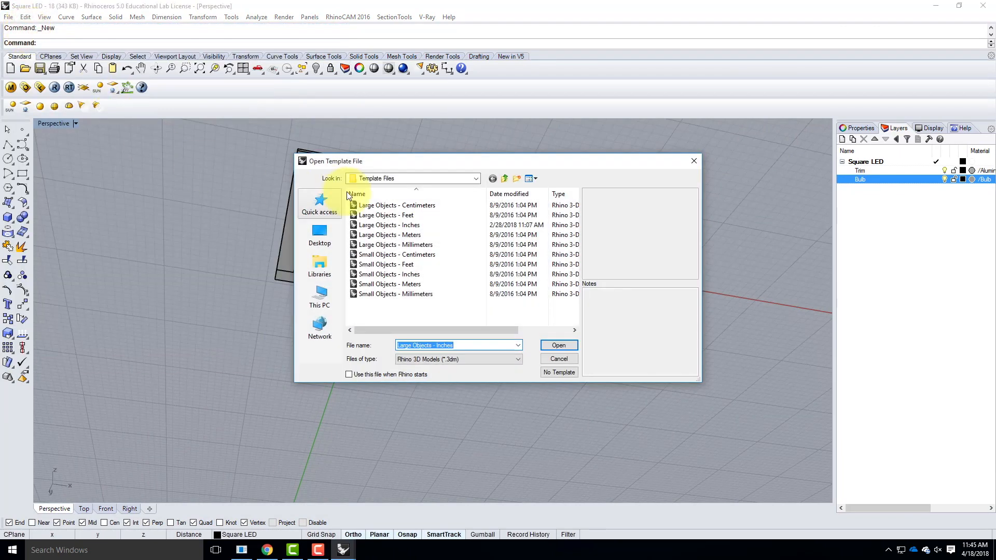
click(382, 225)
click(564, 345)
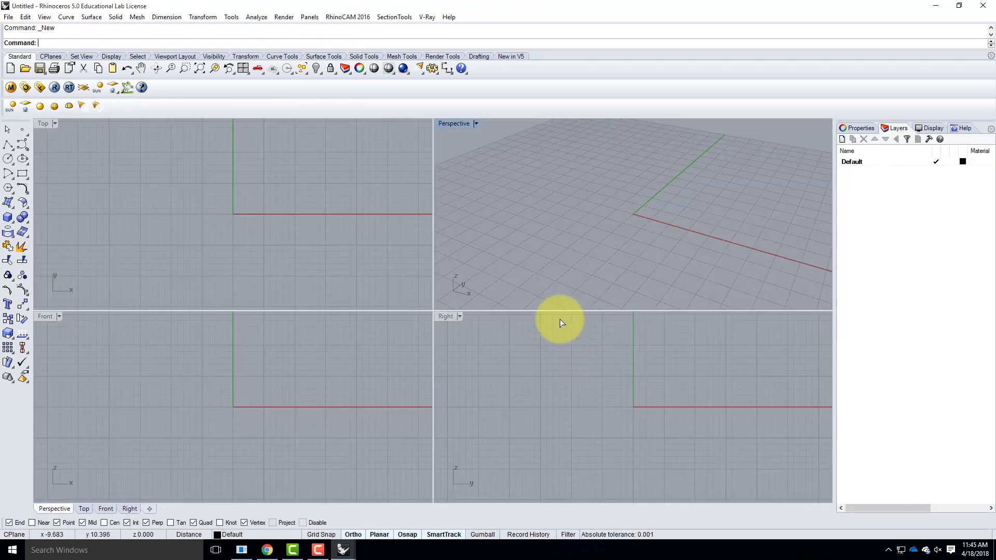
double_click(454, 122)
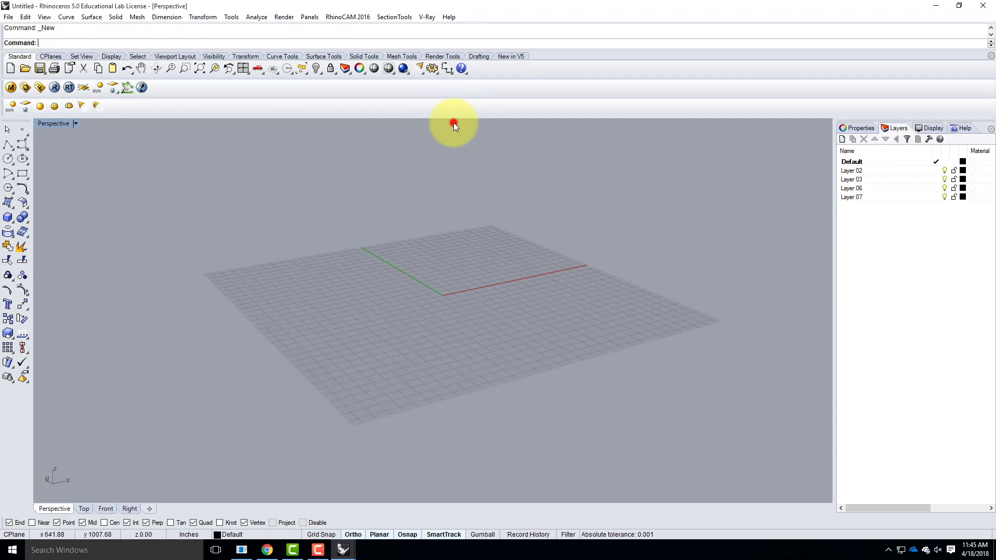
double_click(47, 123)
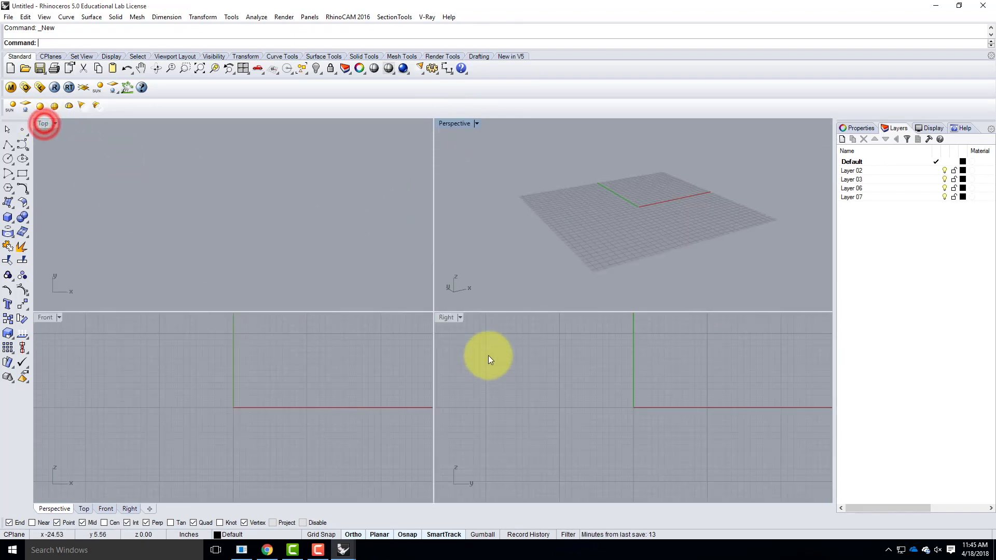
double_click(456, 123)
scroll(440, 302, up, 5)
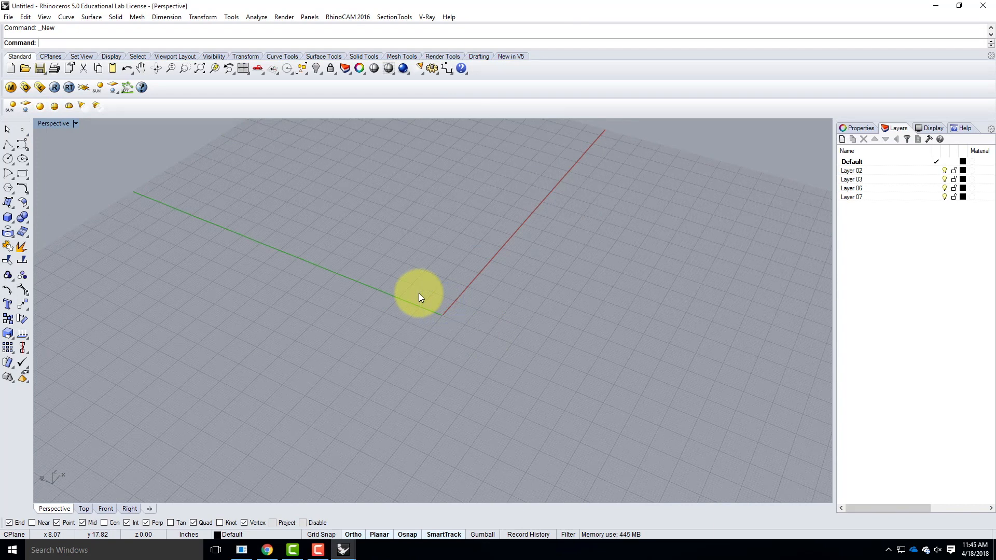
- Create an upright box plate from the origin 0,0 with a 0.5" by 6" base and a height of 10"
click(8, 218)
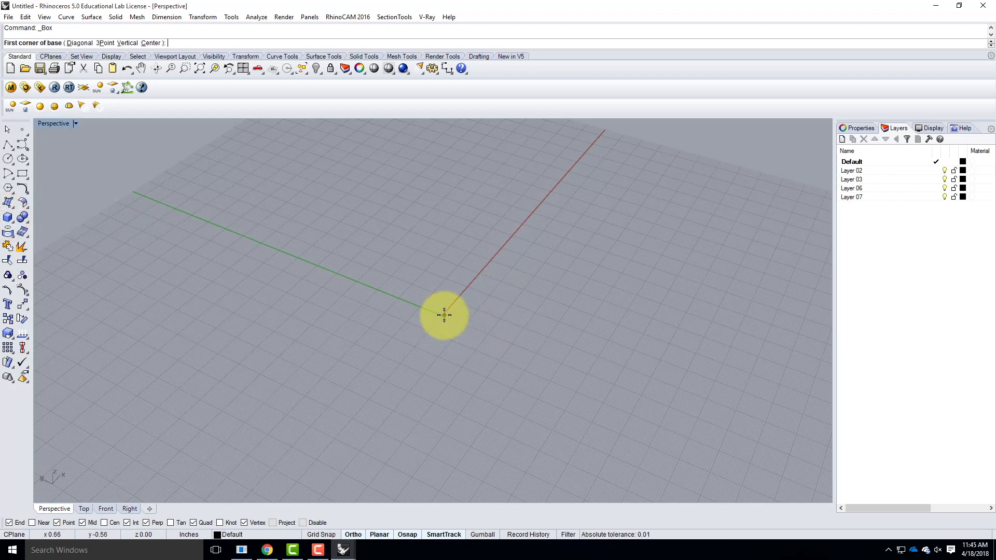
text(0,0)
key(Return)
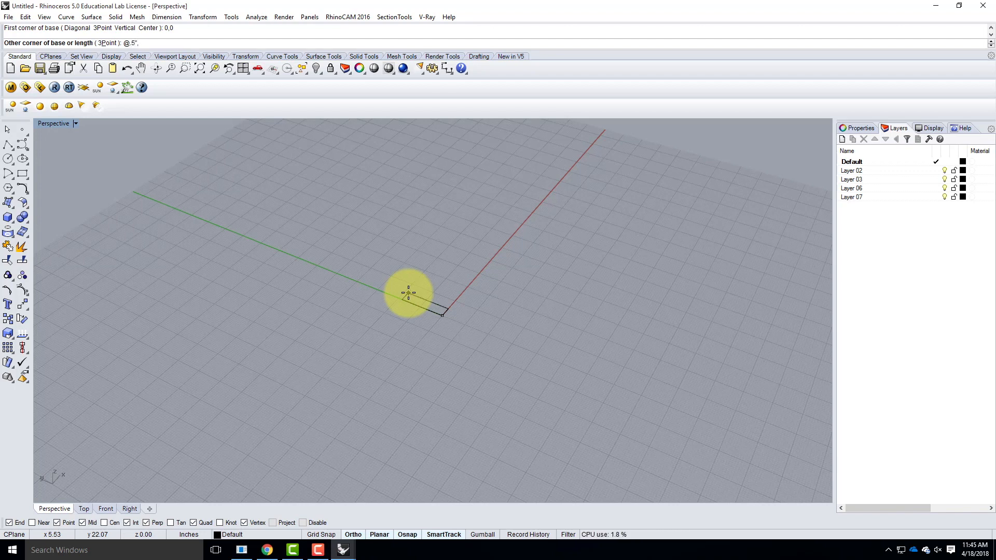
text(")
key(Return)
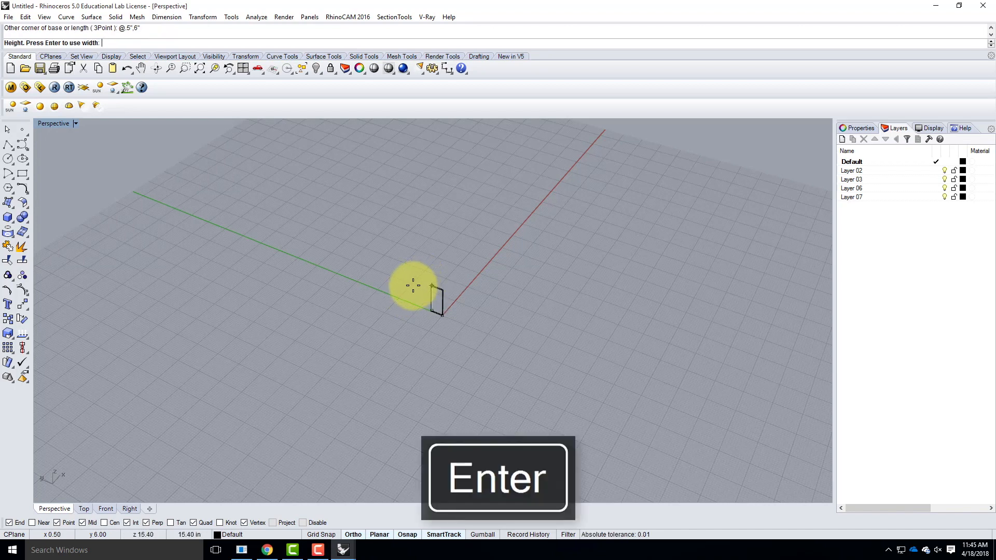
text(10)
key(Return)
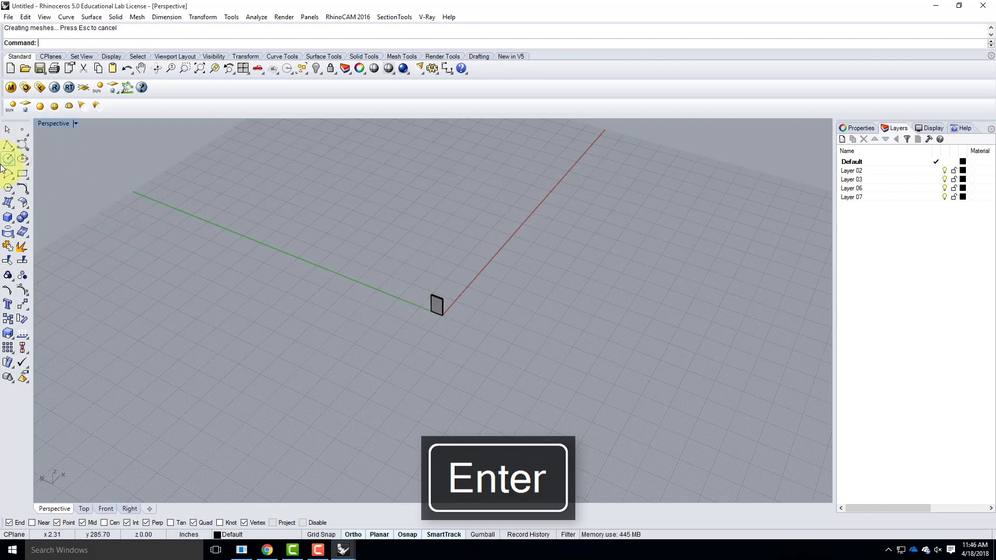
- Add an arm box from the plate's corner at the origin with base offset @-5",.5" and height 2"
click(9, 218)
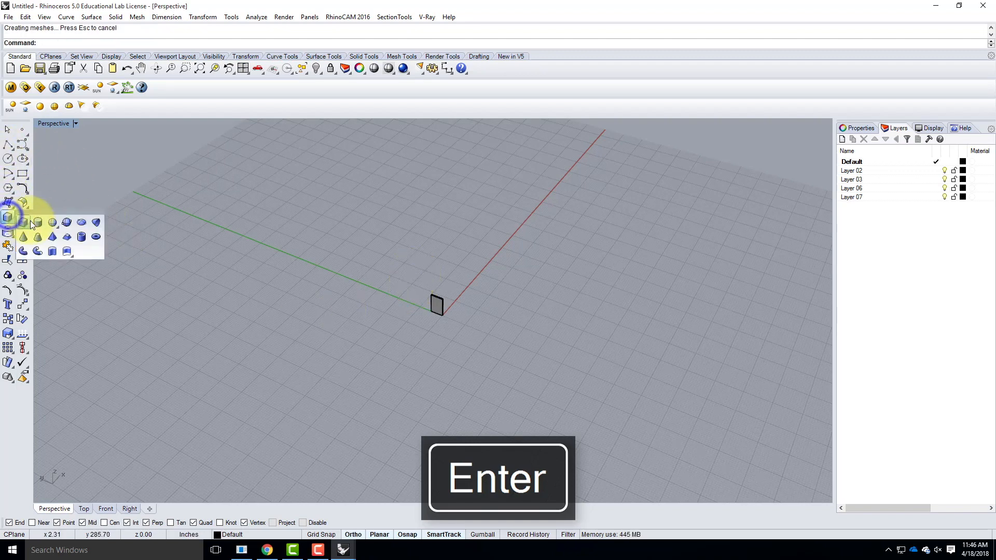
click(22, 221)
scroll(446, 307, up, 7)
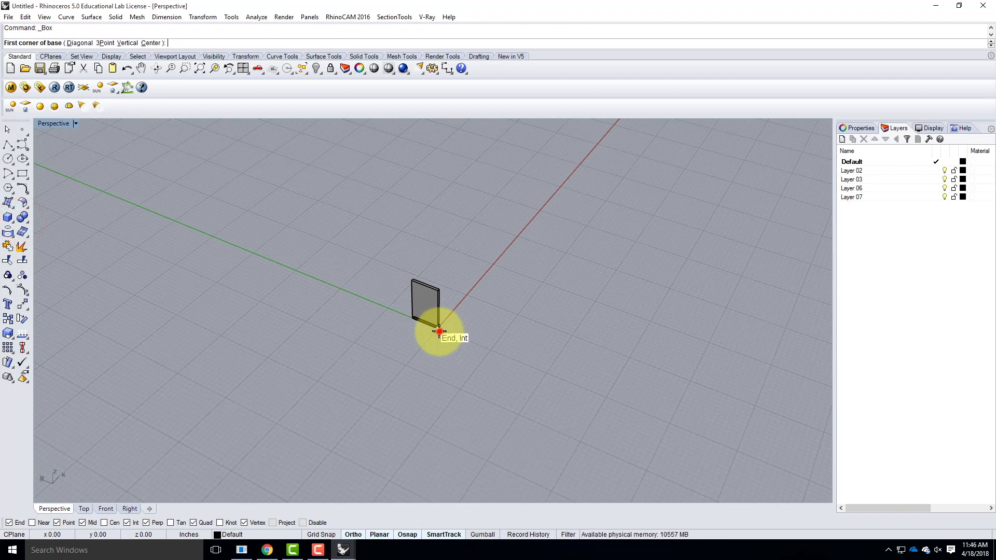
click(439, 328)
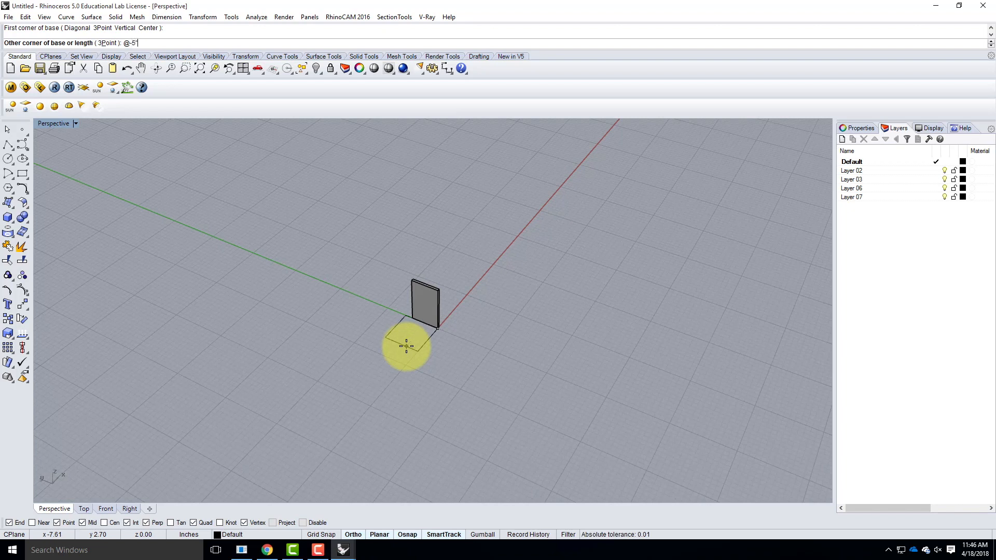
text(@-5",.5")
key(Return)
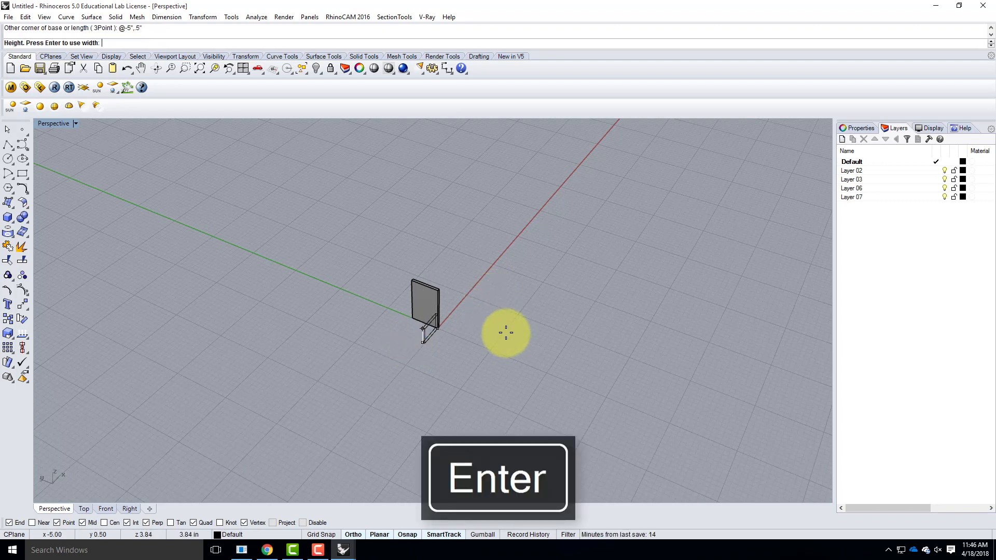
text(2)
key(Return)
- Move the arm box along the plate so it is centred on the midpoint of the plate's bottom edge
scroll(418, 325, up, 2)
click(438, 352)
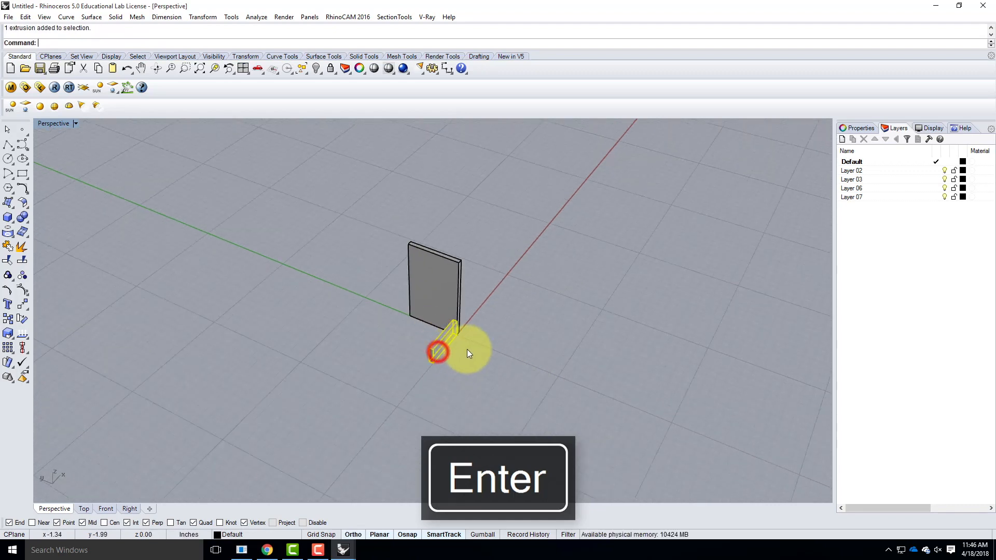
text(move)
key(Return)
scroll(459, 336, up, 2)
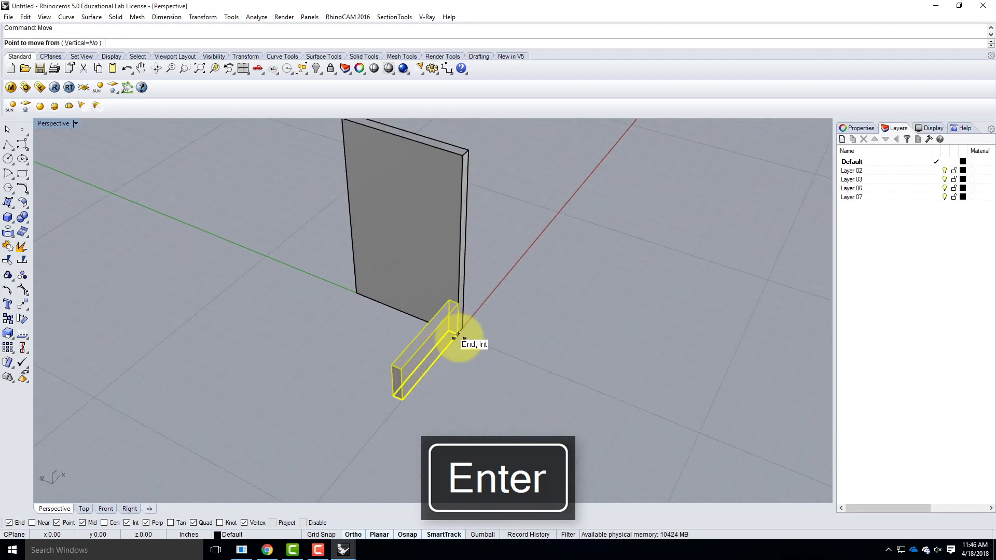
click(457, 334)
click(404, 314)
- Move the arm box 1" upward from the plate's bottom edge
right_click(404, 353)
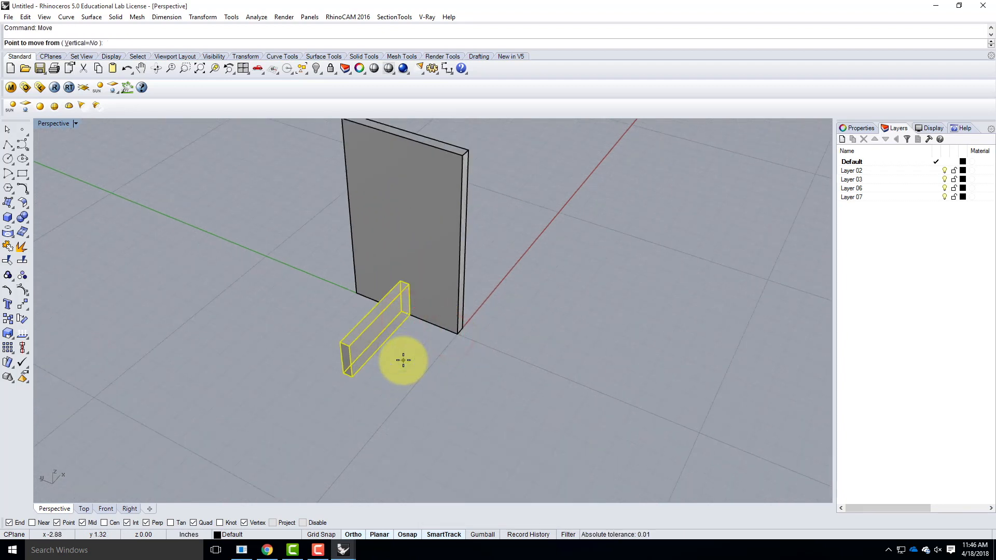
key(Return)
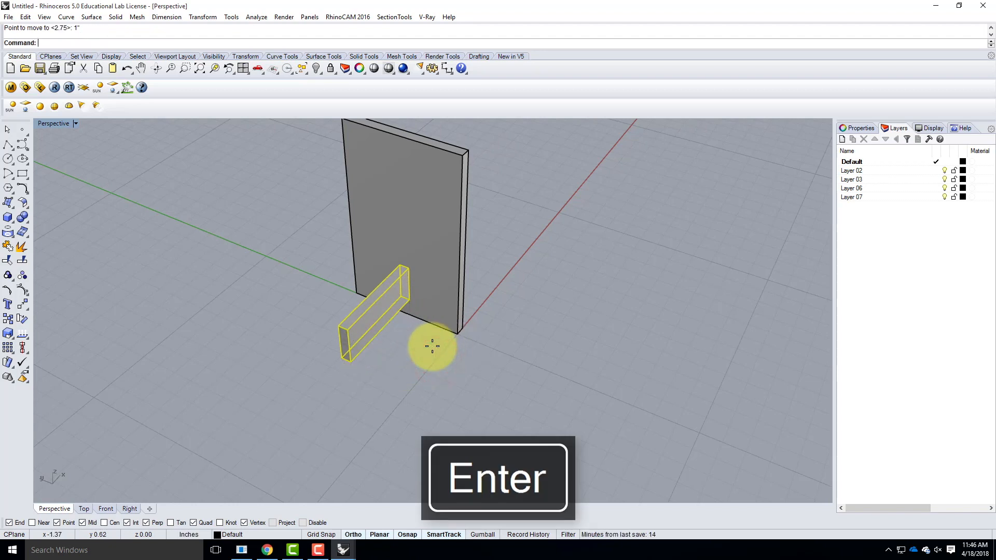
key(Return)
key(Escape)
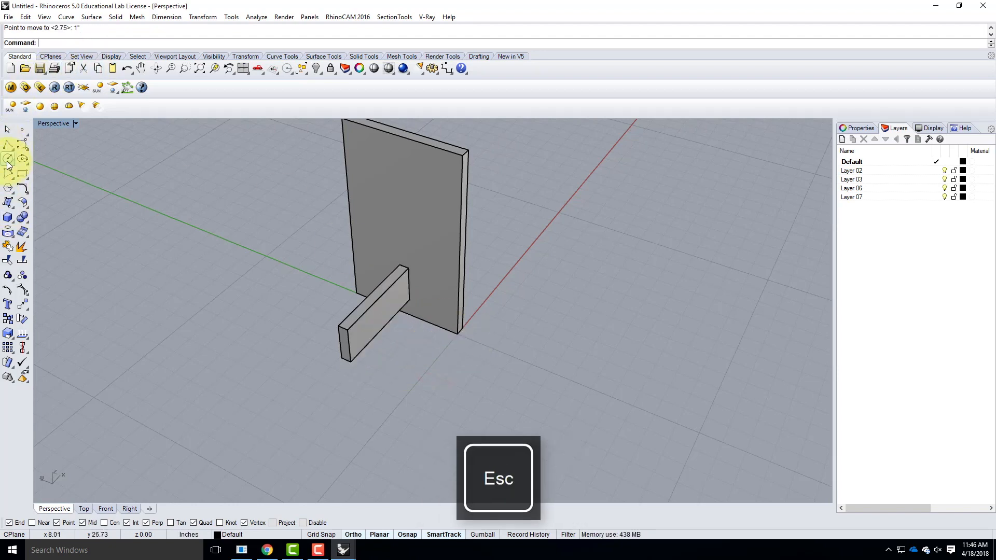
- Start adding another solid primitive to the plate and arm model
click(8, 217)
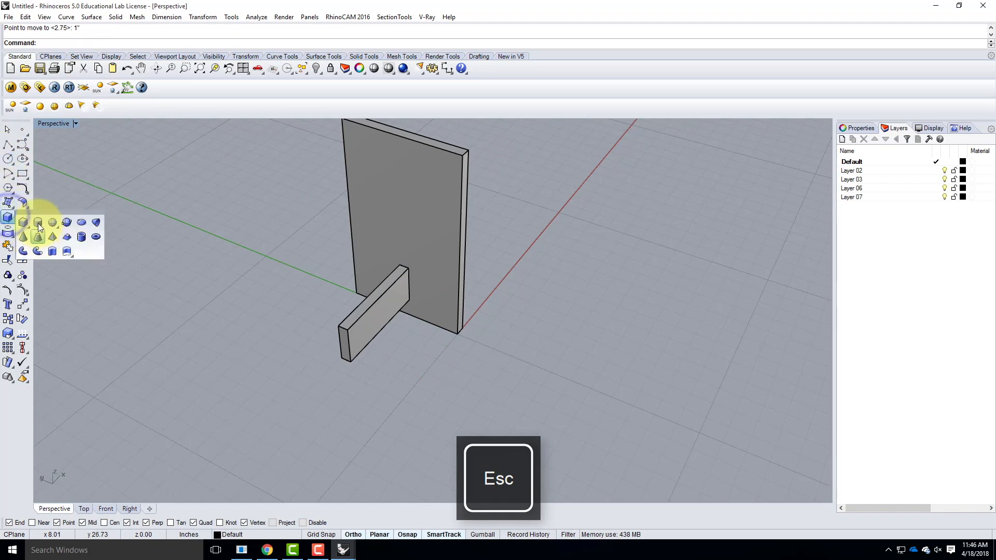
- Create a 4-inch-diameter vertical cylinder 7 inches tall, based at the midpoint of the arm's outer top edge
click(37, 221)
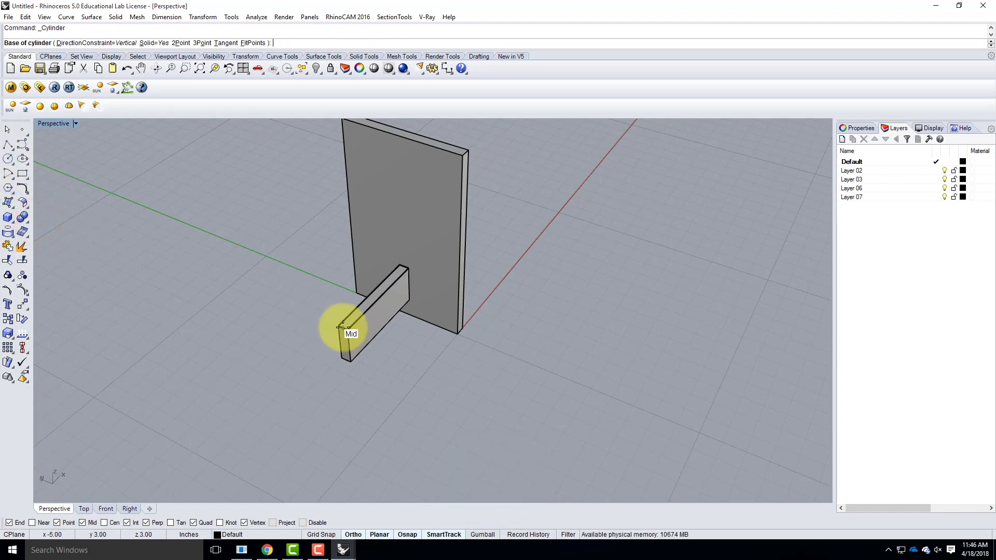
click(341, 327)
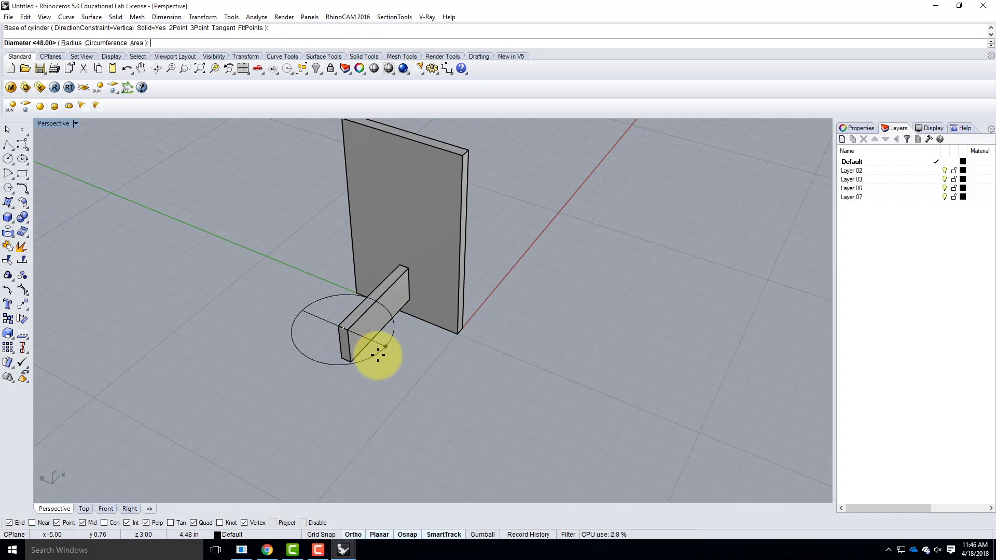
text(d)
key(Return)
text(4")
key(Return)
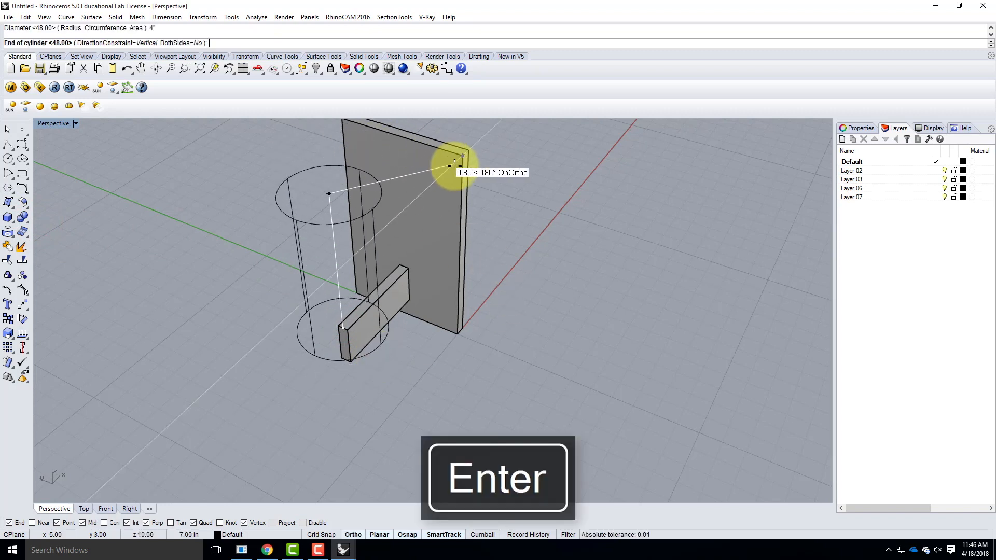
click(457, 159)
- Explode the cylinder and delete its top and bottom caps to leave an open tube
click(324, 257)
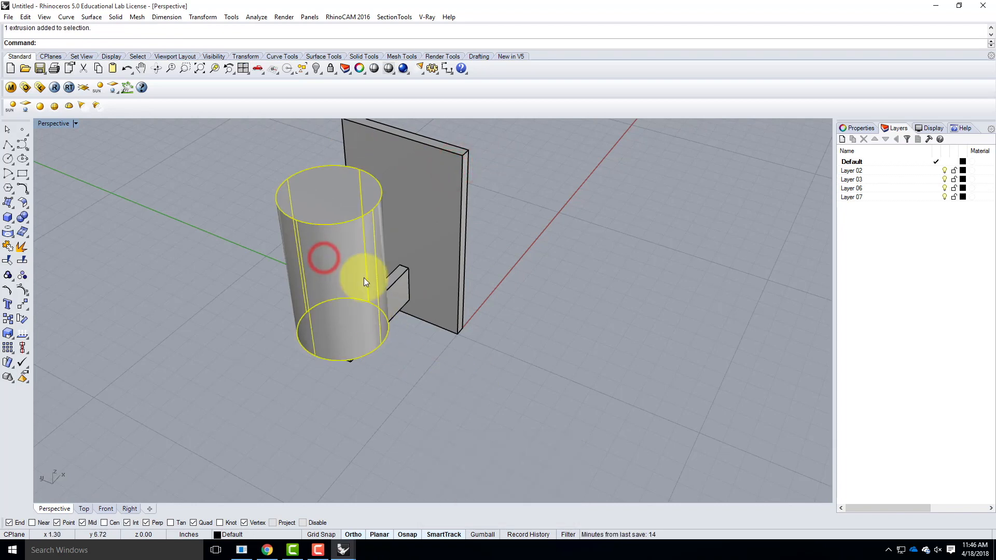
key(Return)
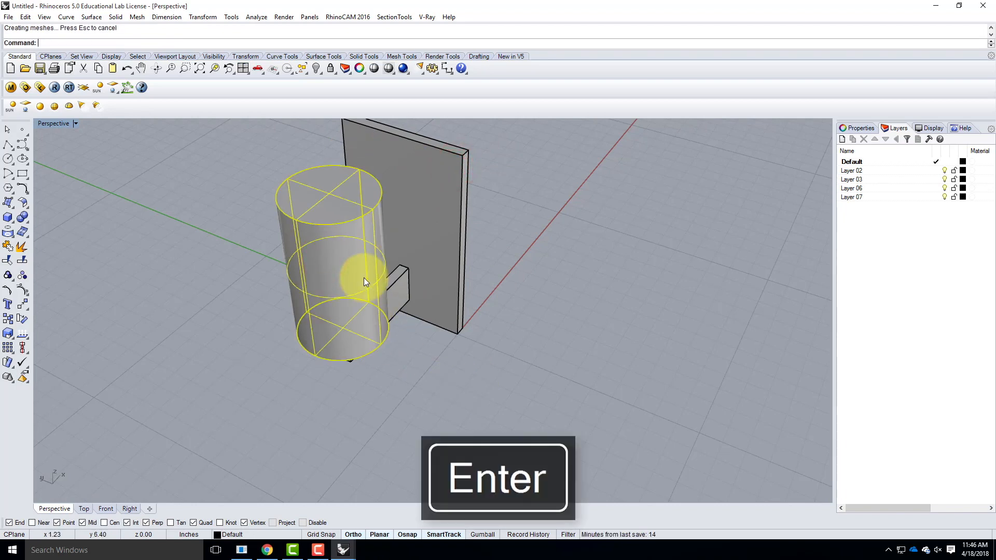
click(404, 416)
right_drag(492, 371, 327, 289)
click(339, 178)
click(326, 288)
key(Delete)
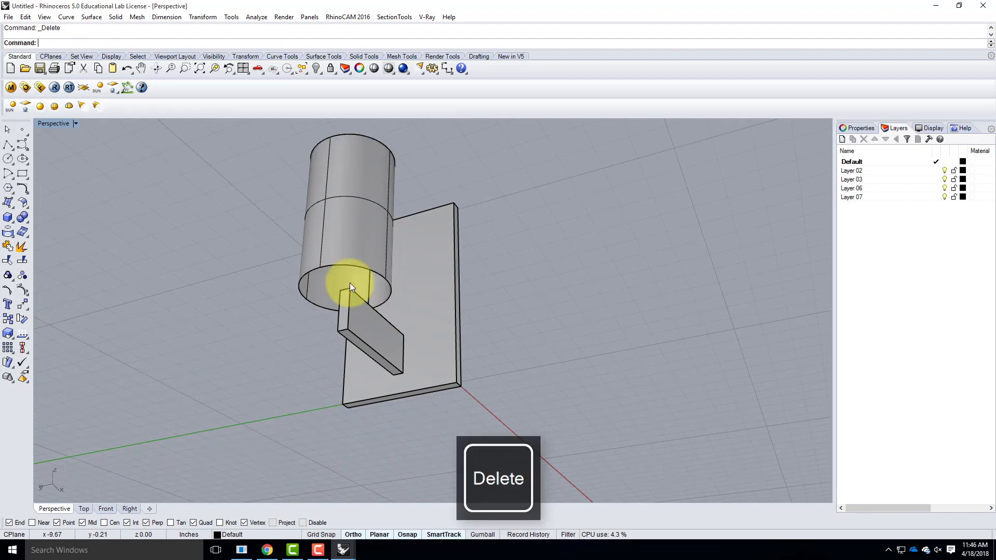
- Draw a small upright box with a 0.5 by 0.5 inch base at the arm's outer end, inside the tube
right_drag(371, 229, 377, 388)
scroll(347, 370, up, 4)
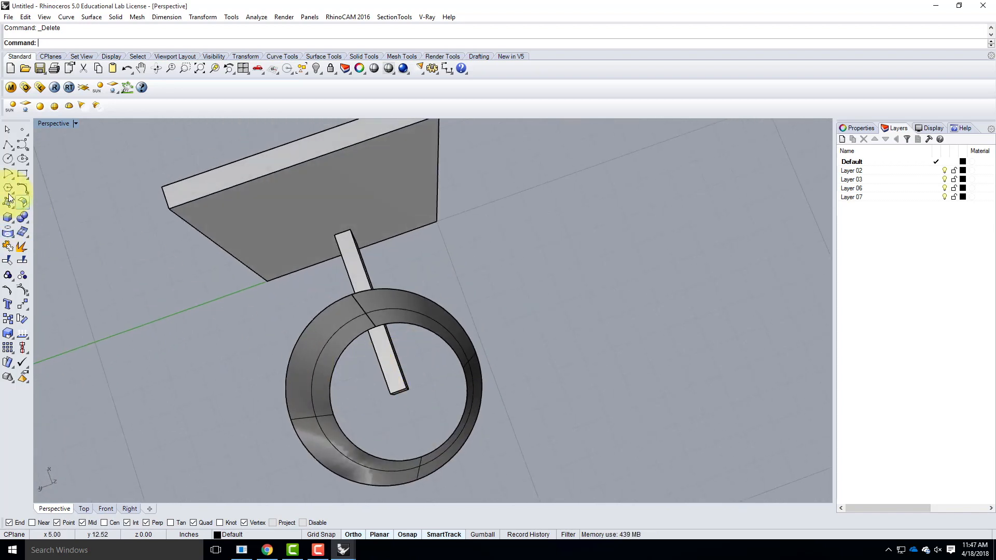
click(10, 218)
click(404, 388)
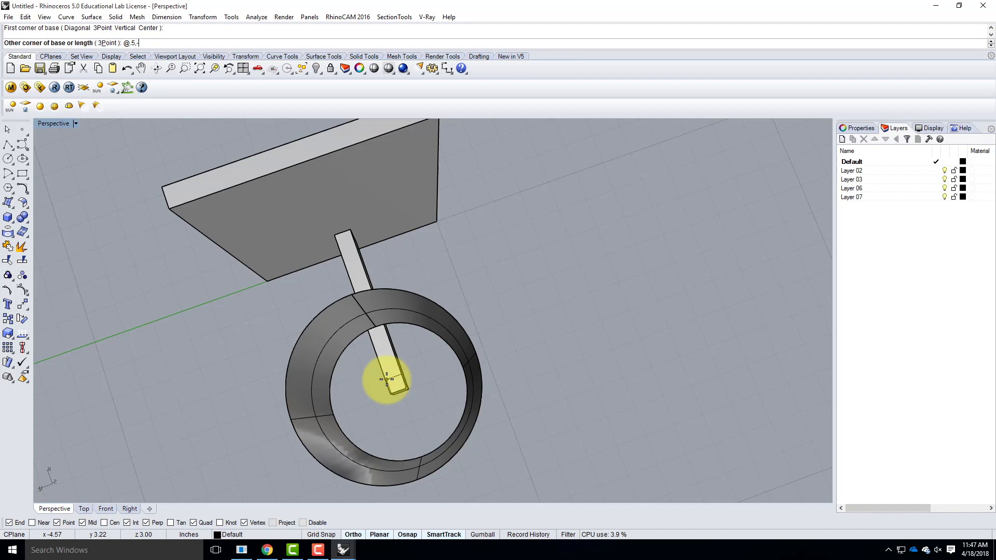
key(Return)
right_drag(427, 399, 338, 328)
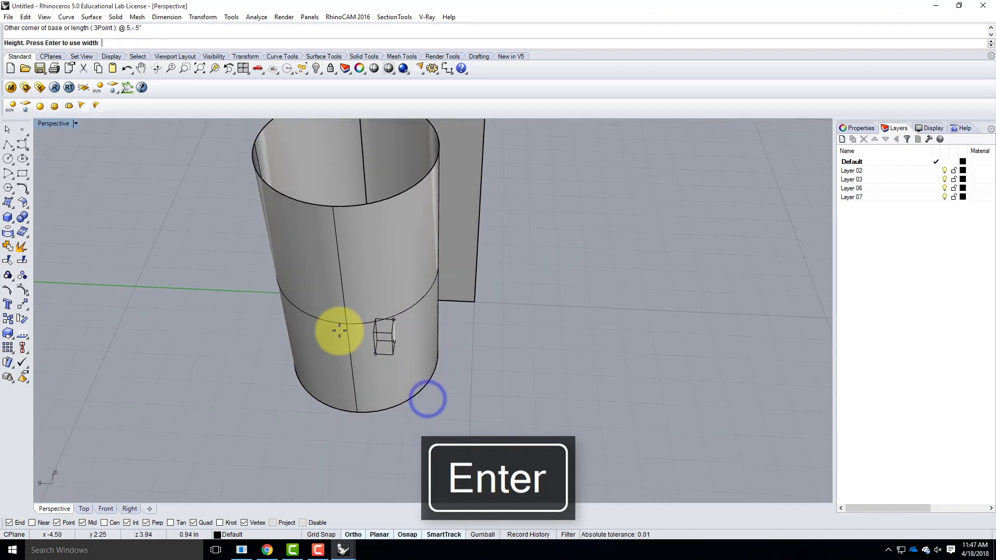
click(338, 303)
- Move the small box by its bottom corner so it aligns with the outer end corner of the arm
right_drag(336, 302, 471, 360)
click(446, 373)
text(move)
key(Return)
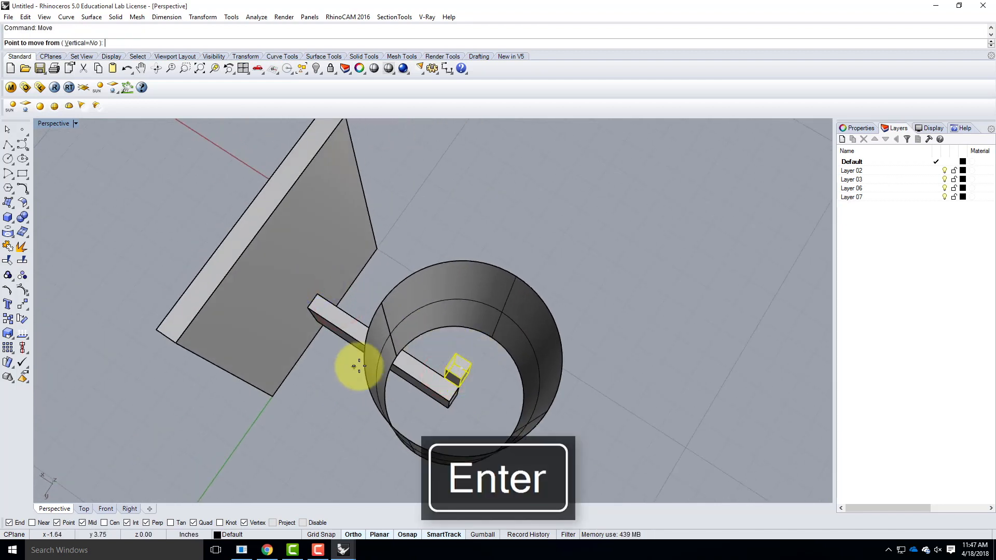
click(450, 384)
click(446, 402)
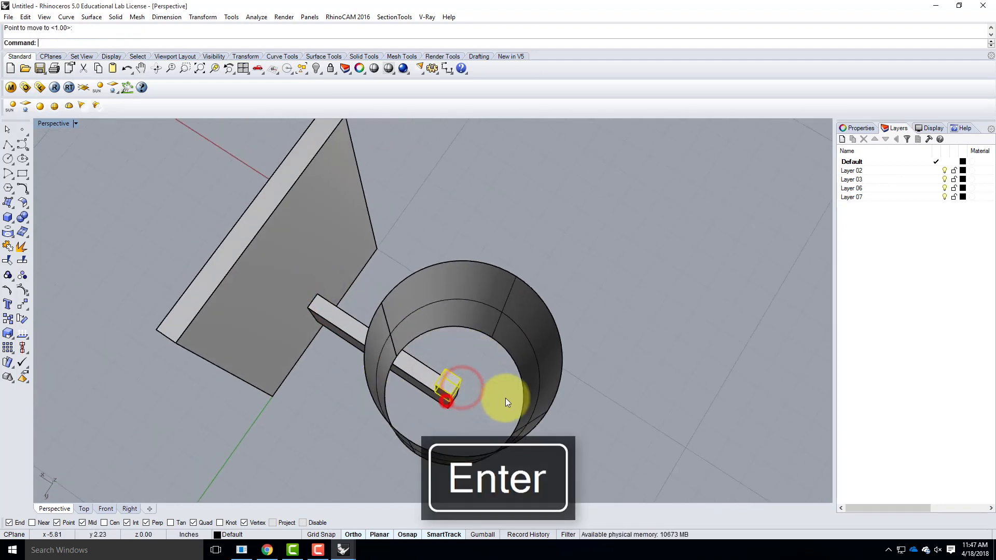
key(Escape)
- Rename the Default layer as Wall Sconce
right_drag(597, 404, 534, 344)
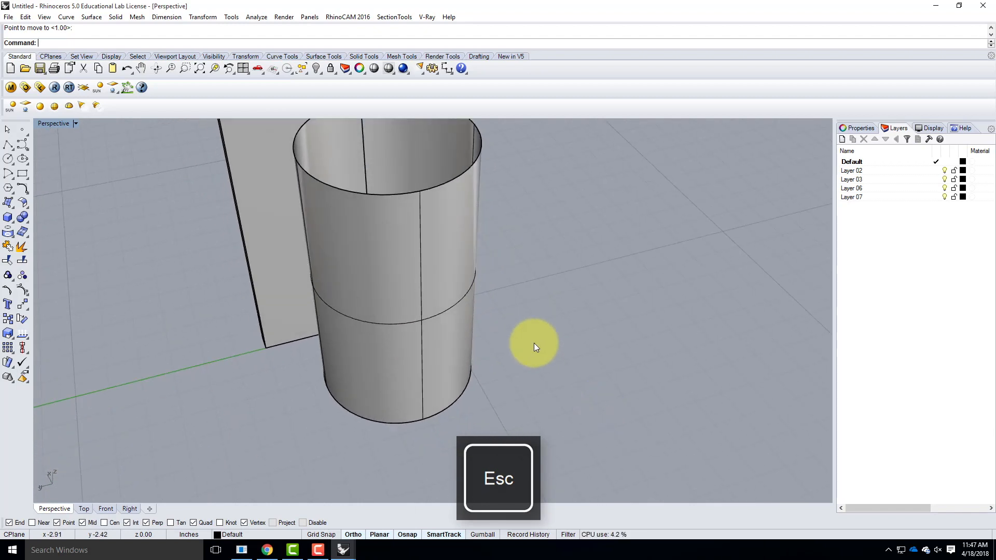
right_drag(595, 358, 396, 392)
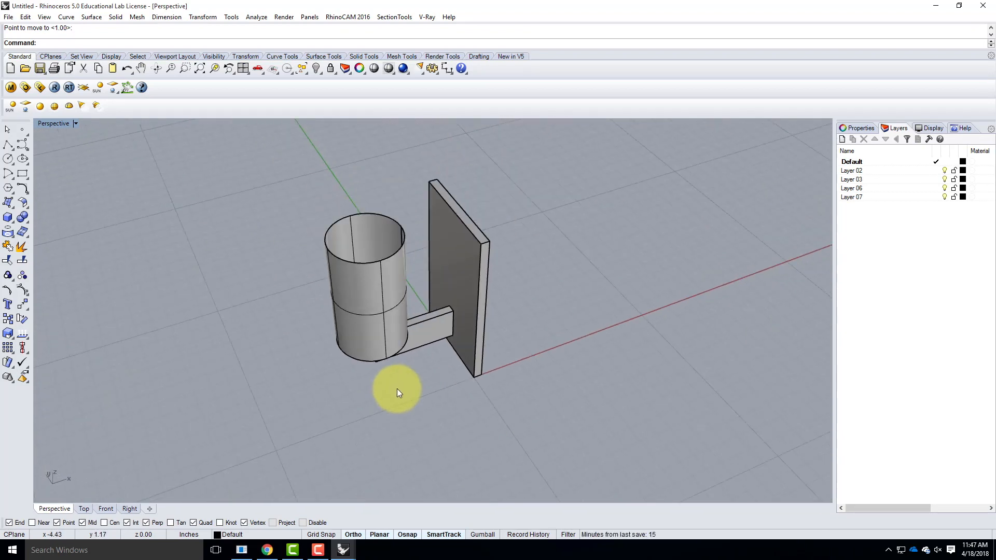
click(859, 162)
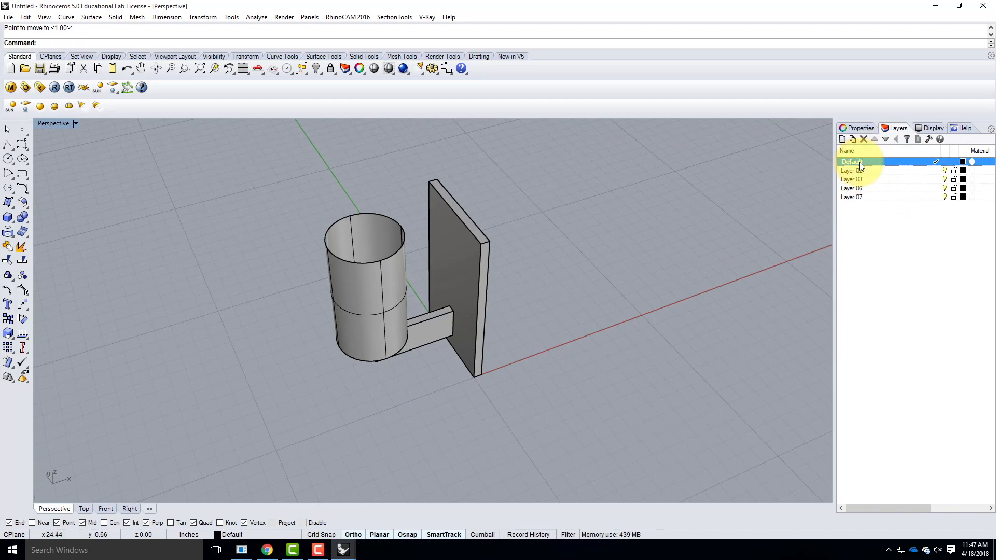
click(859, 162)
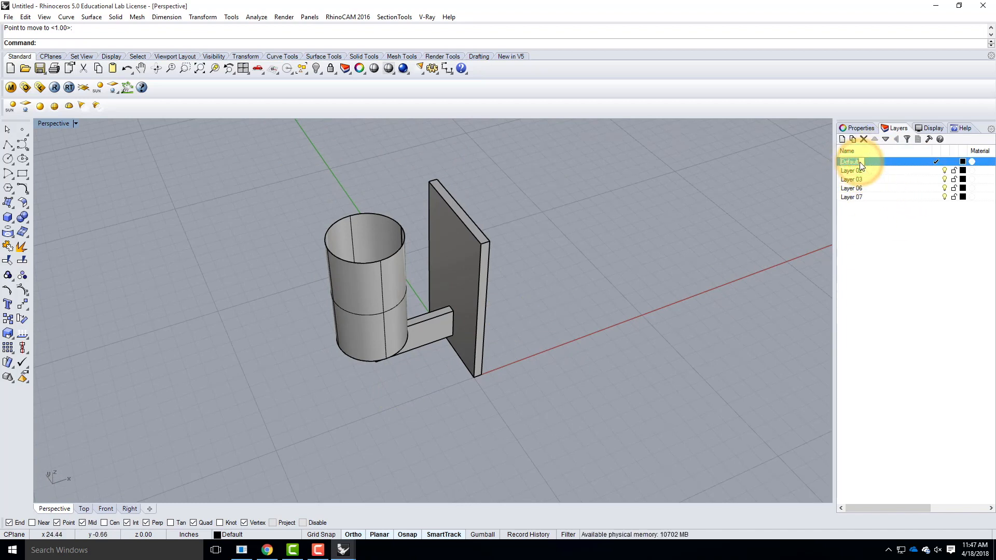
text(Wall Sconce)
click(876, 223)
- Rename Layer 02 as Shade and nest it under the Wall Sconce layer
click(853, 170)
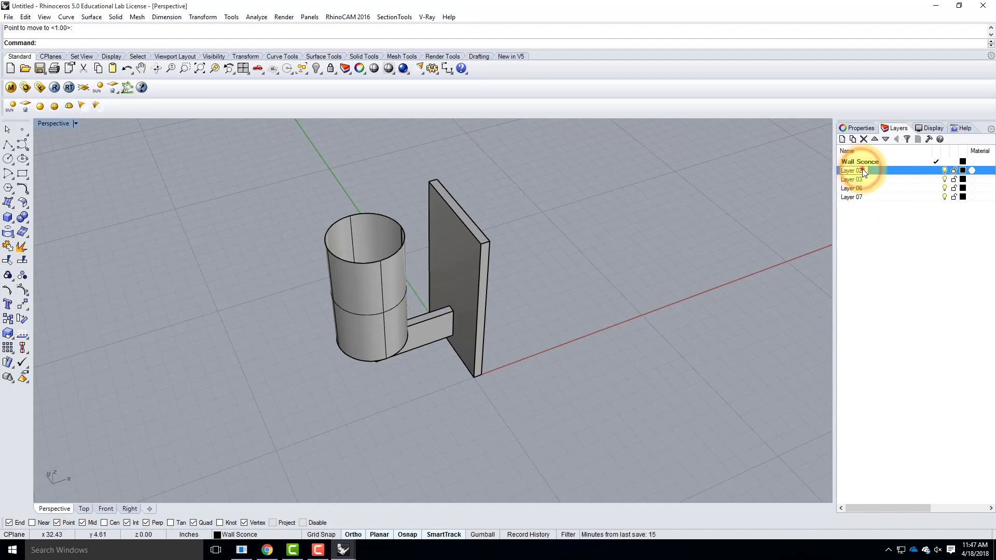
text(Shade)
click(741, 236)
drag(850, 170, 856, 157)
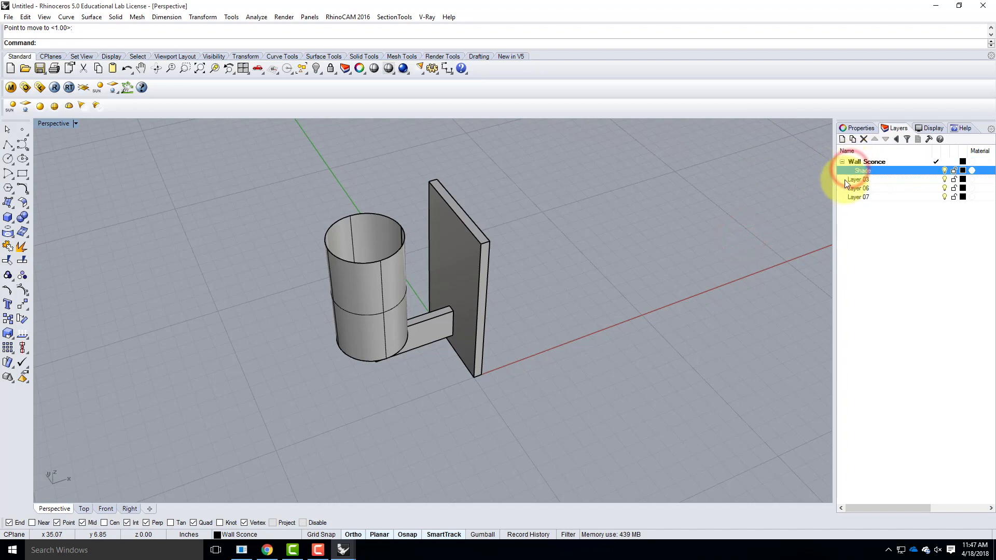
- Assign the open cylindrical tube to the Shade layer
click(347, 282)
right_click(872, 171)
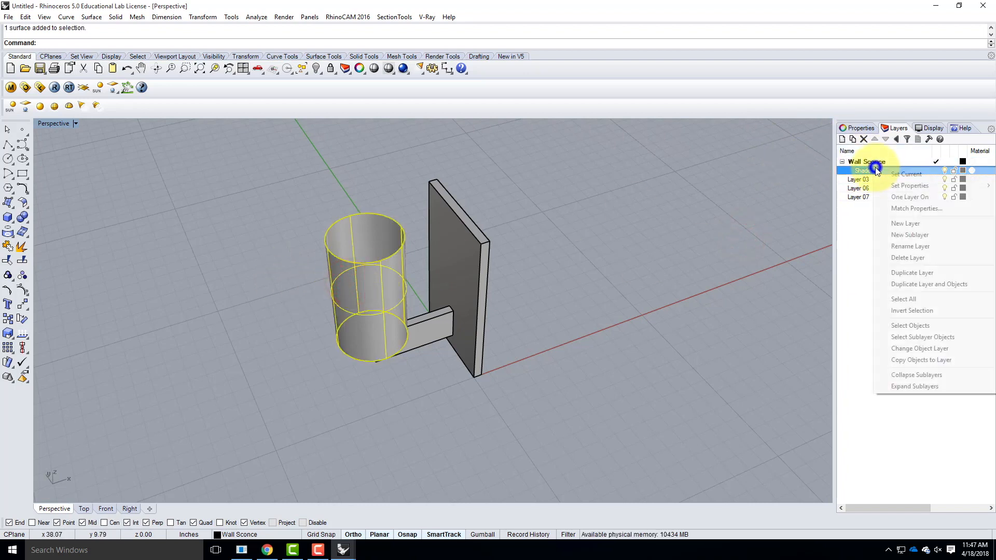
click(913, 348)
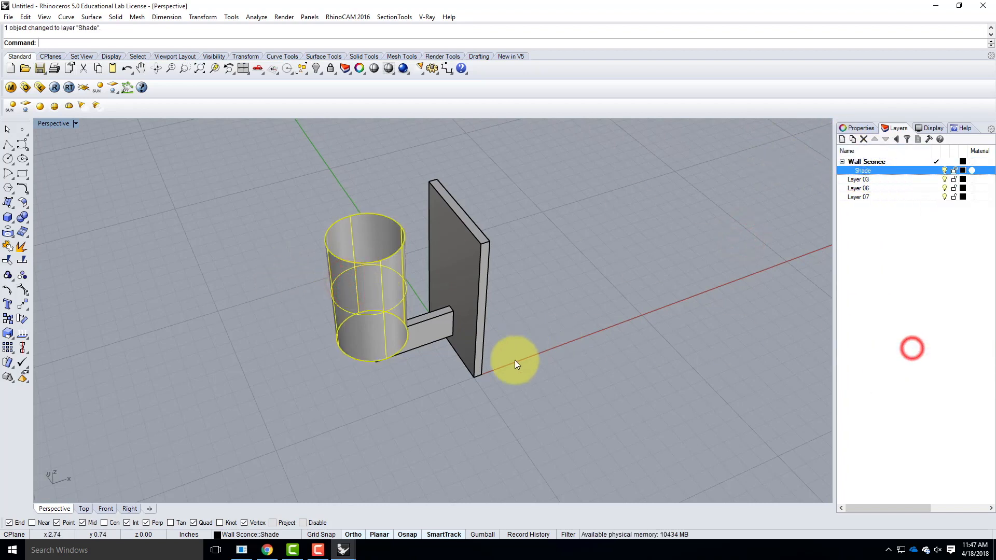
click(519, 359)
- Rename Layer 03 as Arm
click(863, 180)
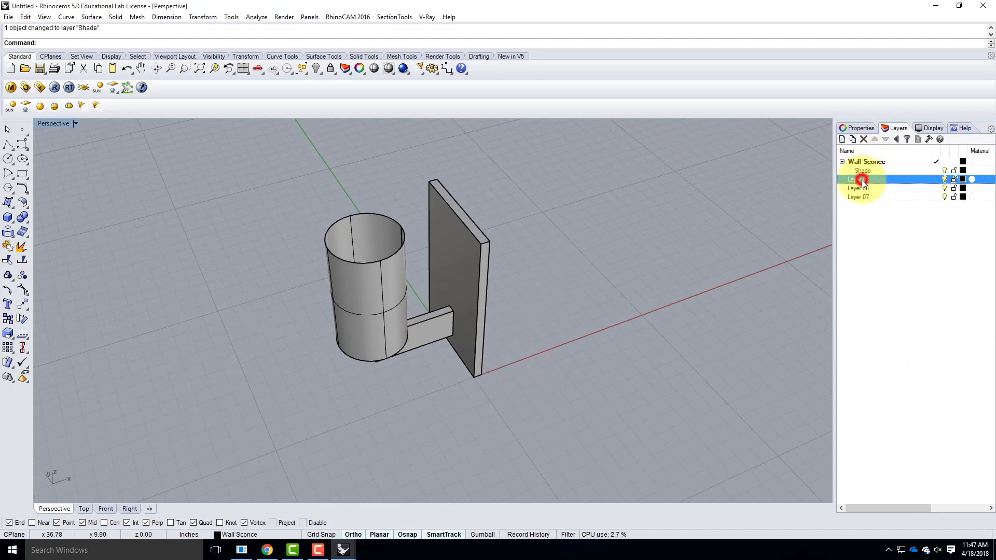
click(872, 179)
text(Arm)
click(413, 421)
- Assign the horizontal arm and the small box on its outer end to the Arm layer
right_drag(443, 457, 436, 322)
click(375, 319)
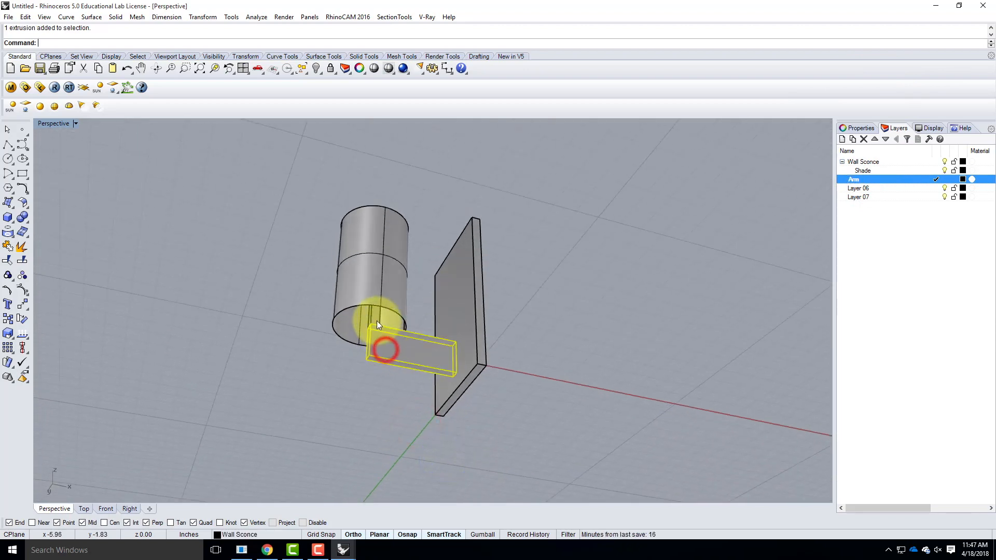
right_click(885, 179)
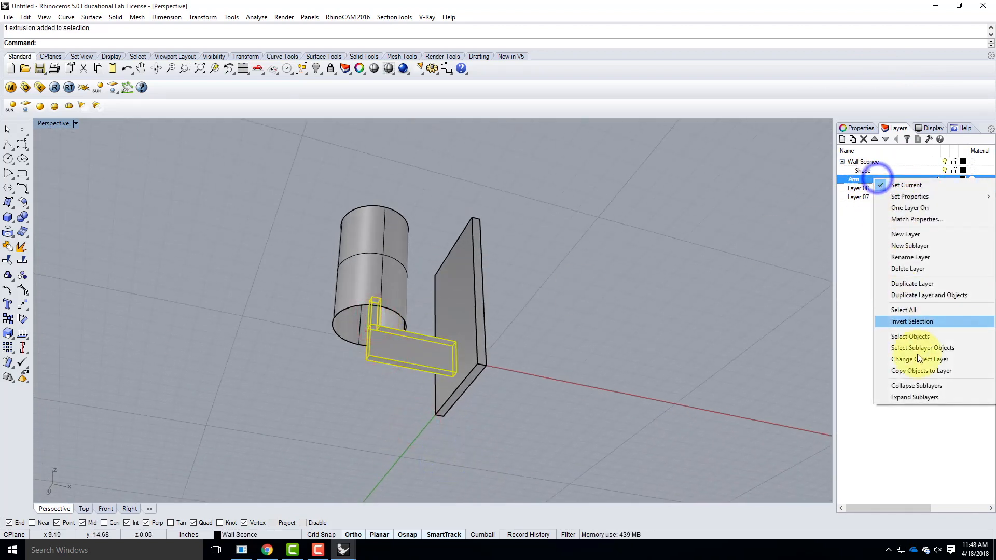
click(919, 360)
- Scale the backplate vertically with Scale1D from its bottom corner to a height of 6 inches
right_drag(527, 338, 575, 399)
click(481, 332)
right_drag(540, 263, 522, 285)
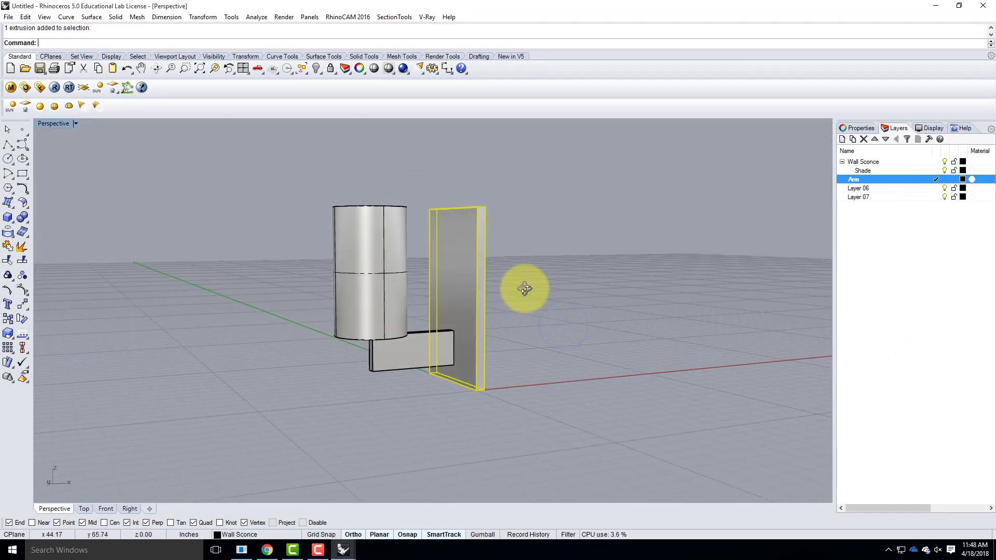
text(Scale1D)
key(Return)
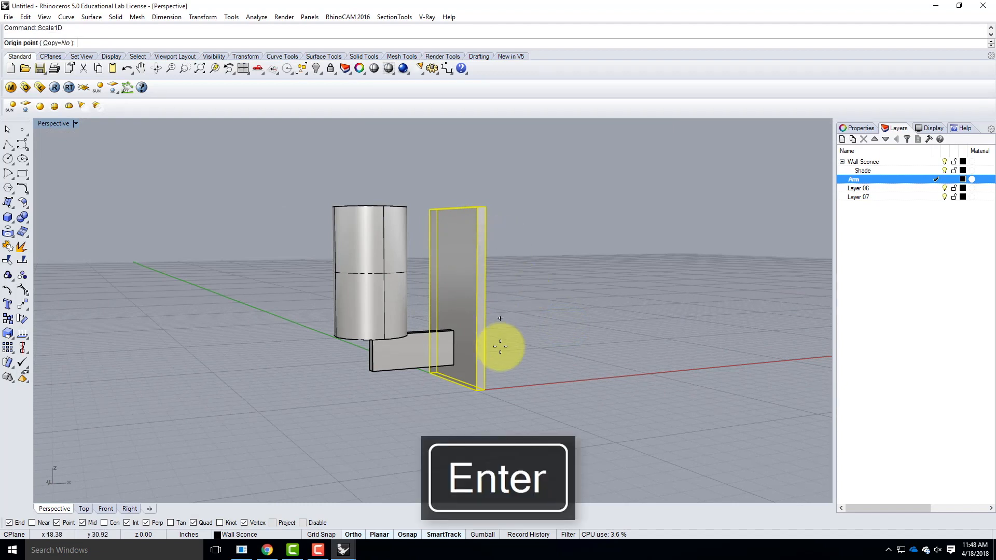
click(476, 391)
click(476, 206)
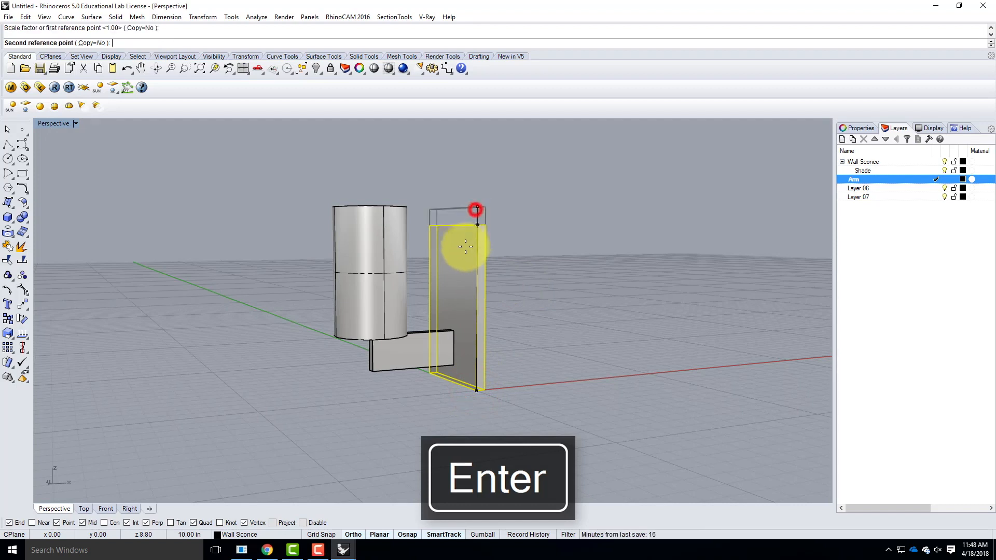
text(6)
key(Return)
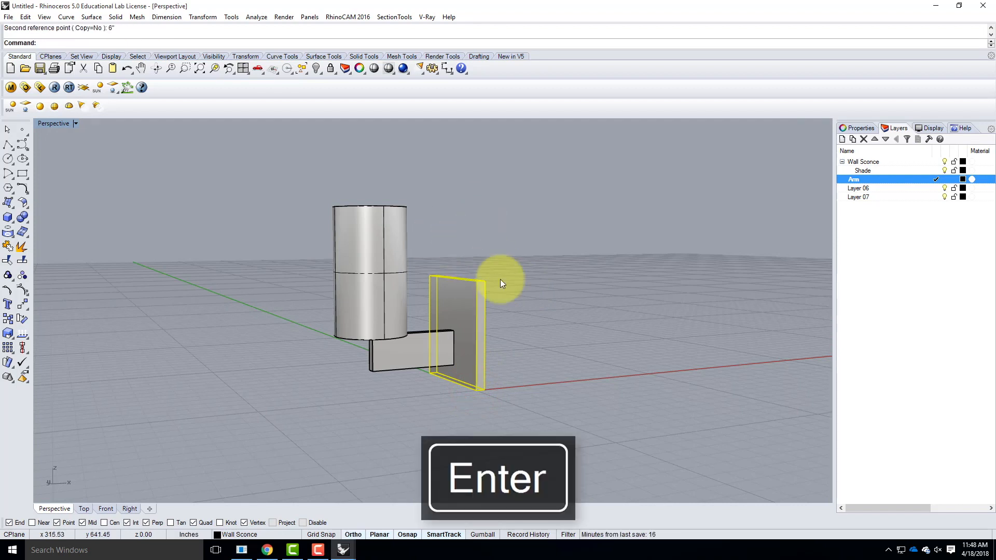
- Rename Layer 06 as Backplate
right_drag(564, 342, 454, 294)
click(459, 294)
click(858, 189)
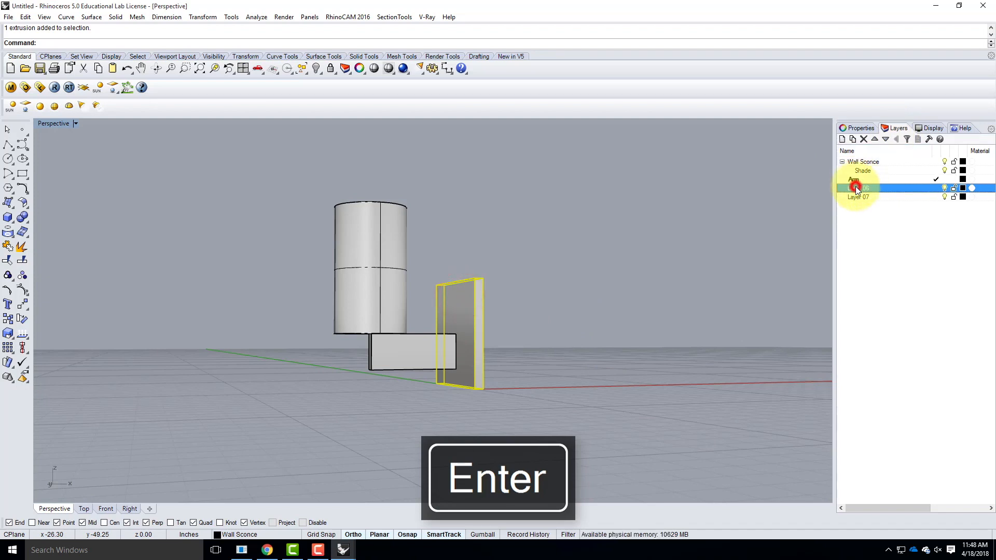
click(866, 189)
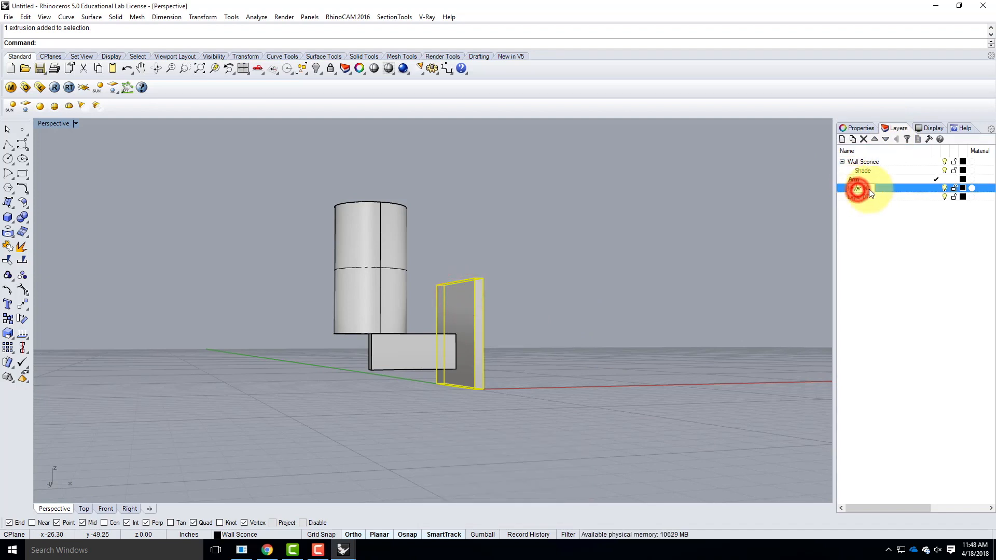
text(Backplate)
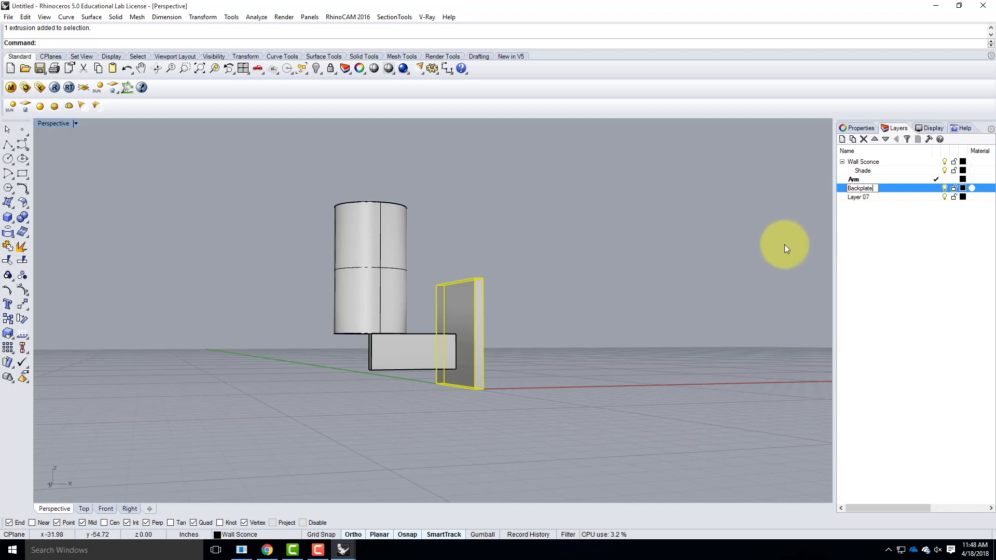
click(733, 238)
- Assign the rectangular plate behind the arm to the Backplate layer
click(480, 287)
right_click(883, 193)
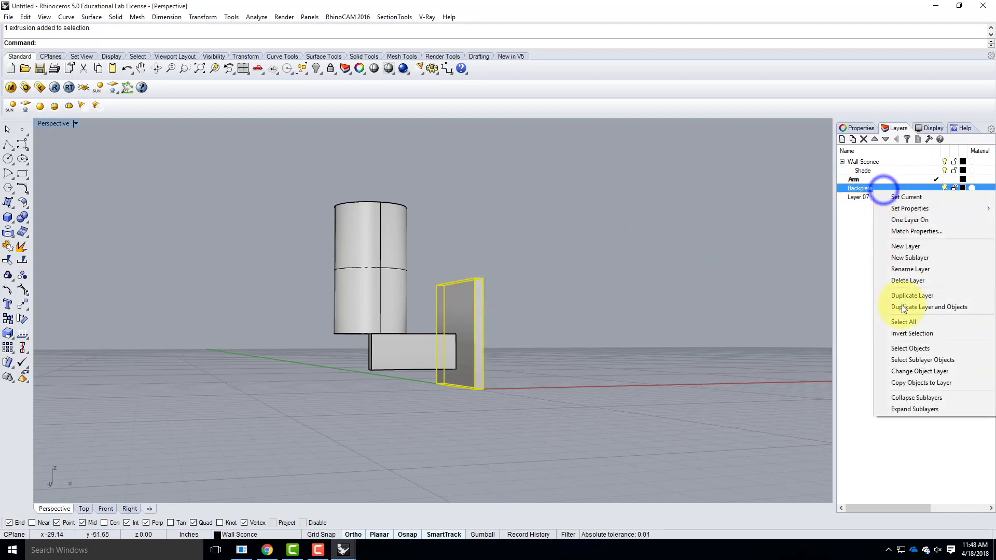
click(912, 372)
click(874, 242)
- Nest the Arm and Backplate layers together under the Wall Sconce layer
click(862, 180)
shift+click(866, 188)
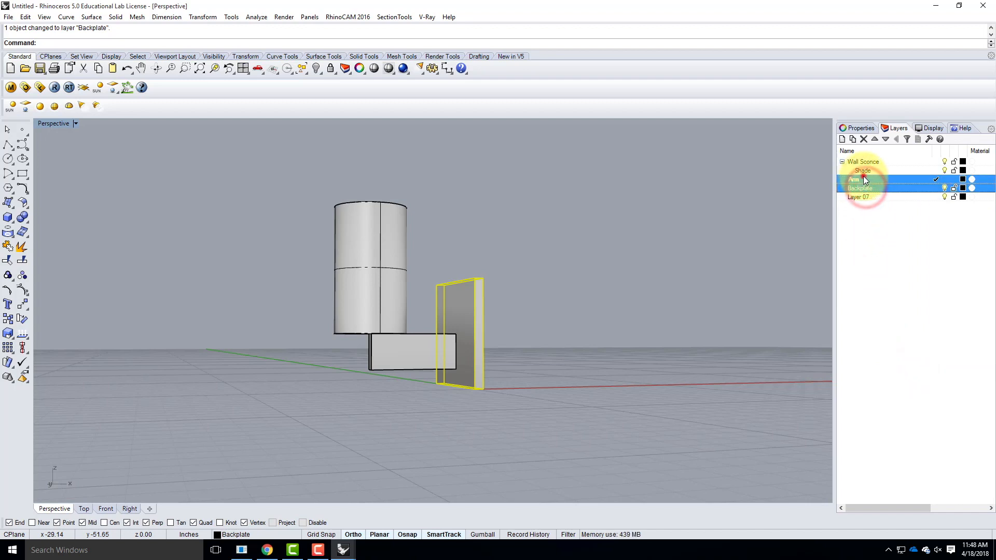
click(534, 277)
- Reassign the rectangular plate to the nested Backplate sublayer and deselect it
click(460, 290)
double_click(876, 187)
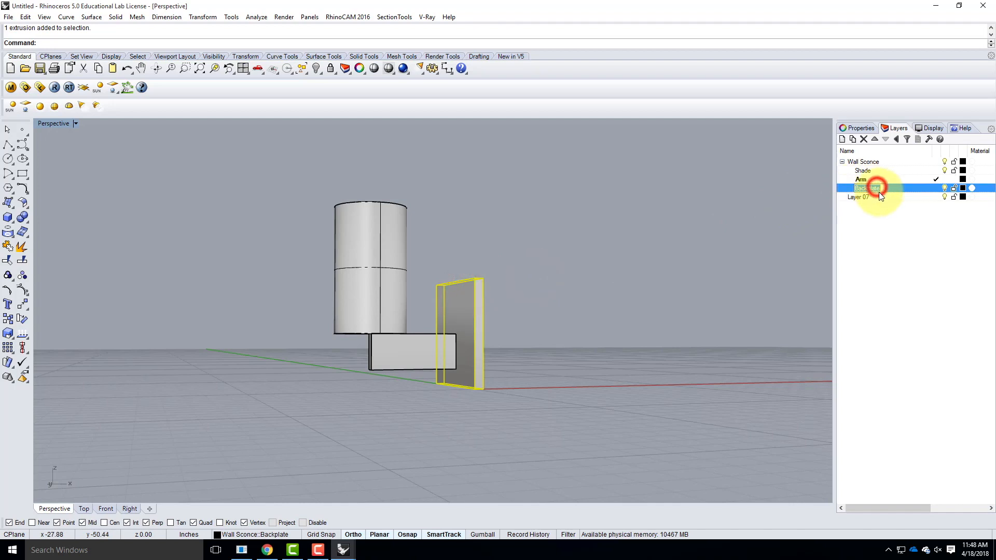
right_click(891, 188)
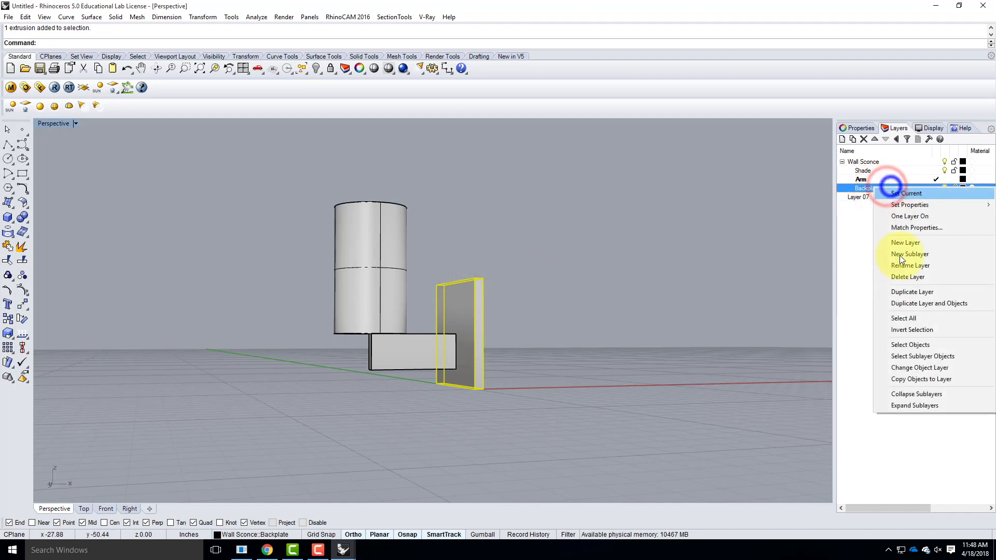
click(916, 366)
click(667, 337)
right_drag(549, 306, 612, 398)
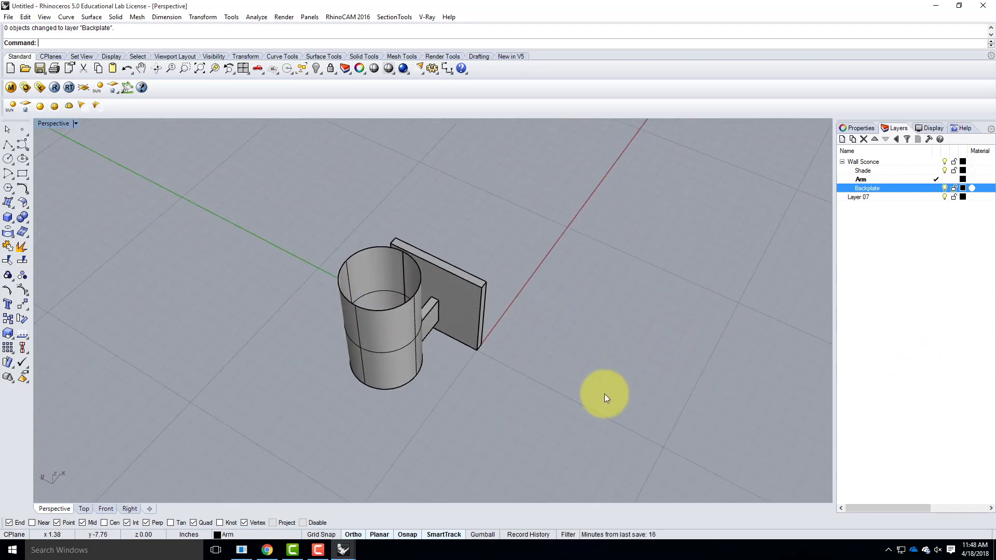
right_drag(589, 382, 549, 284)
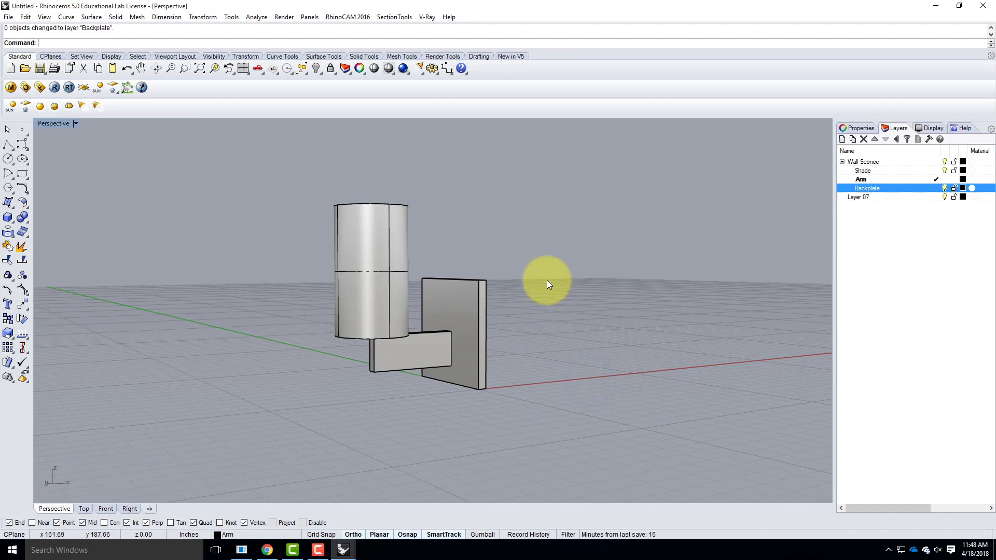
right_drag(461, 227, 490, 321)
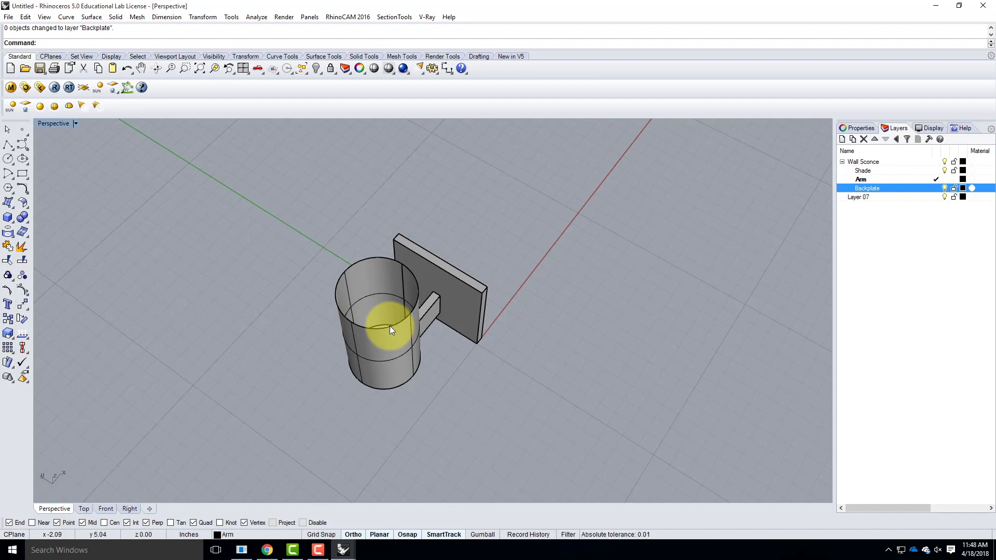
right_drag(390, 325, 403, 381)
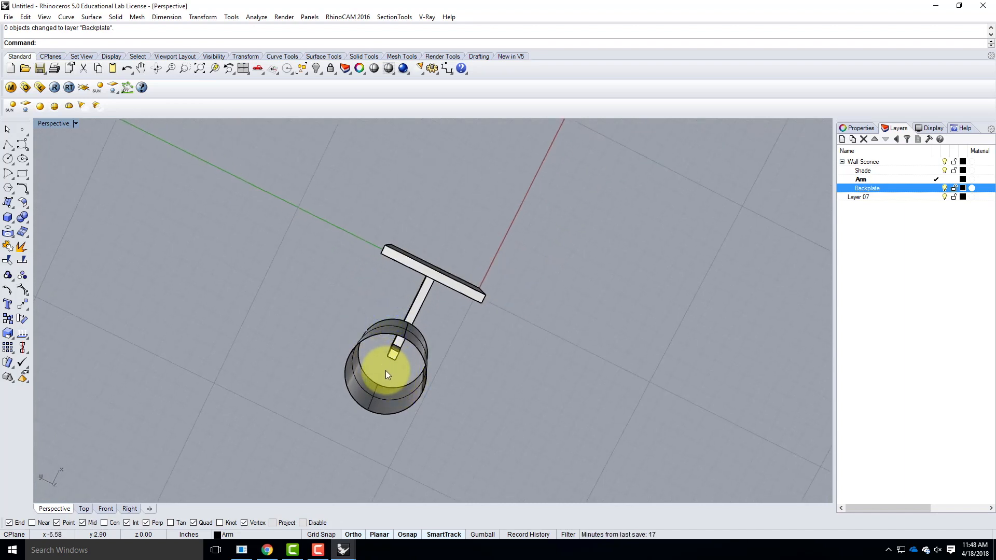
right_drag(556, 388, 370, 371)
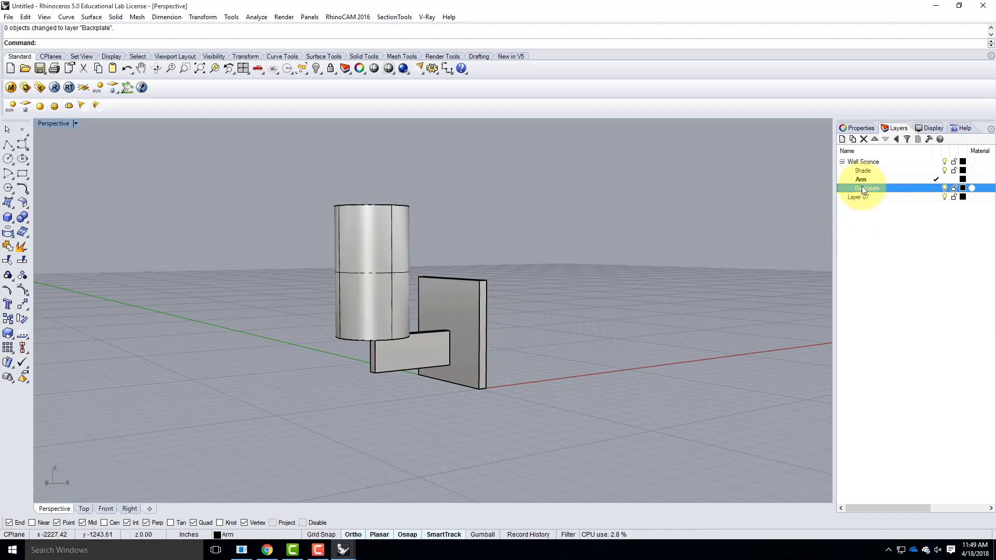
click(9, 17)
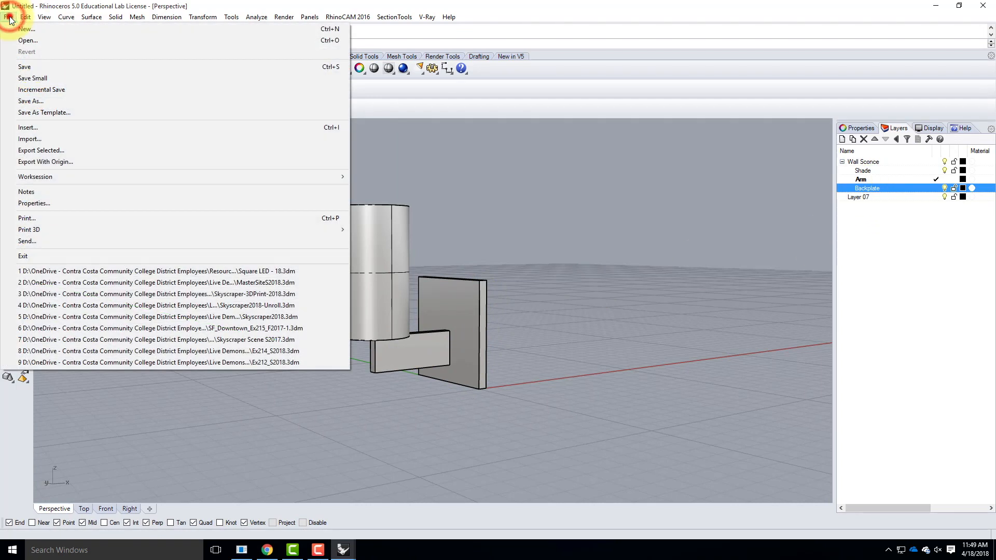
click(9, 18)
- Load the Chrome.vismat material from the Metal > Chrome folder of the V-Ray Materials library into the scene materials
click(11, 87)
click(52, 151)
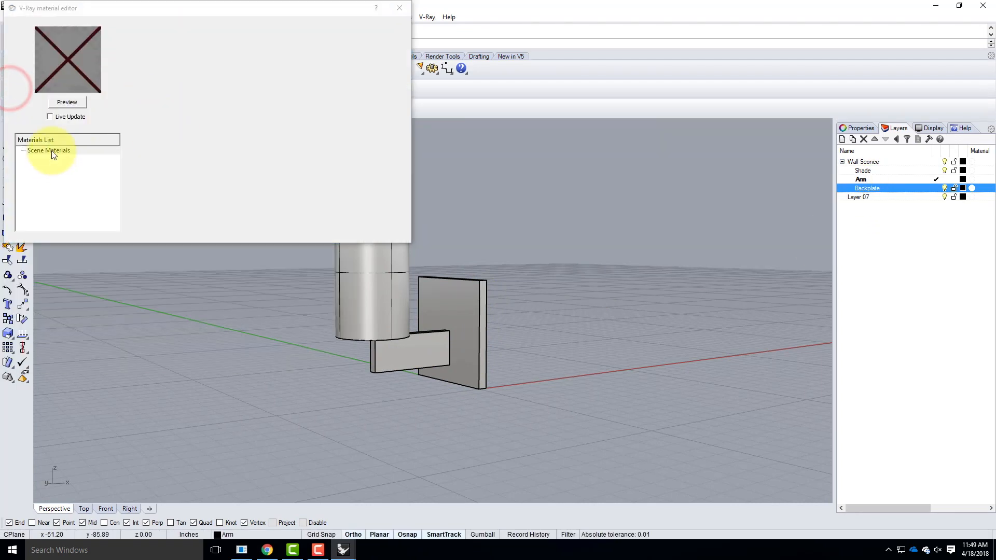
right_click(51, 151)
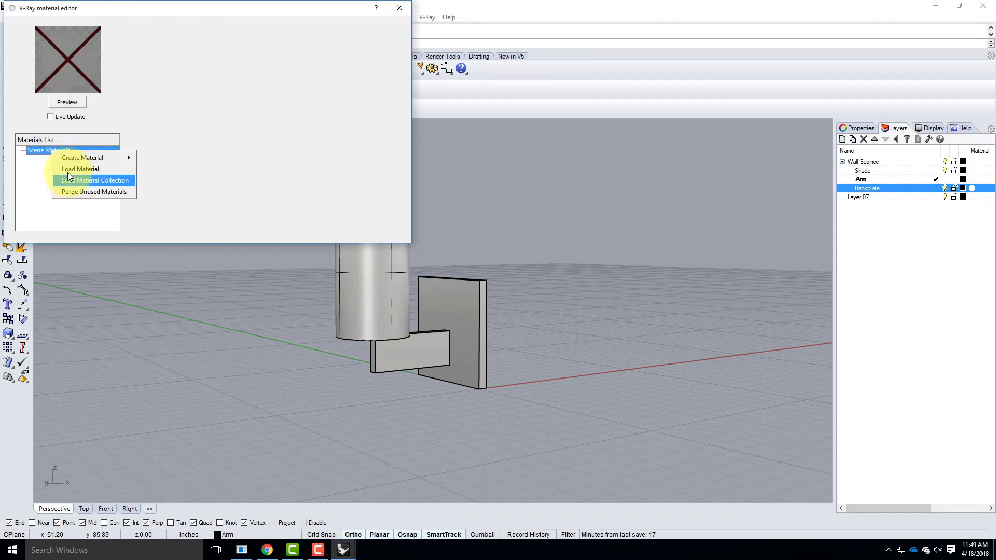
click(68, 168)
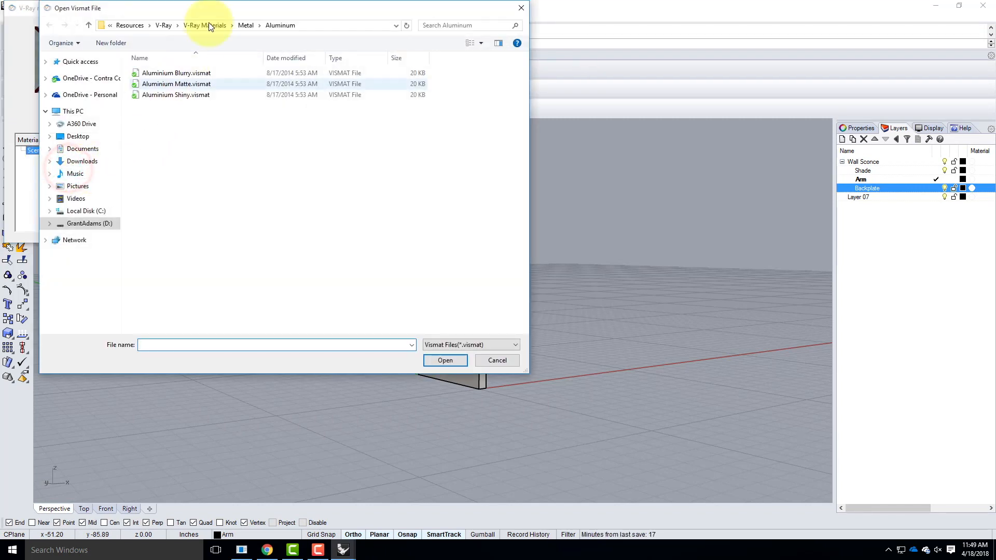
click(199, 24)
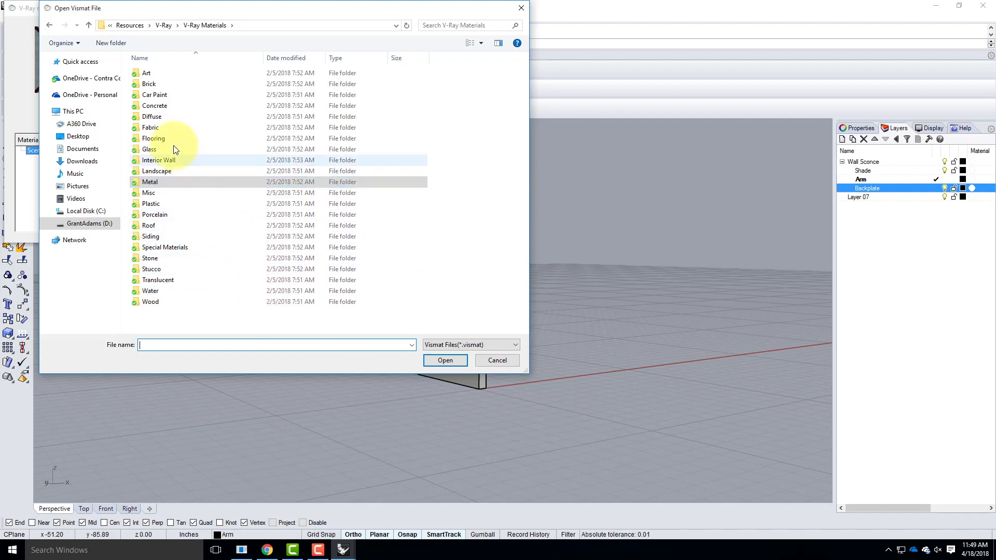
double_click(159, 183)
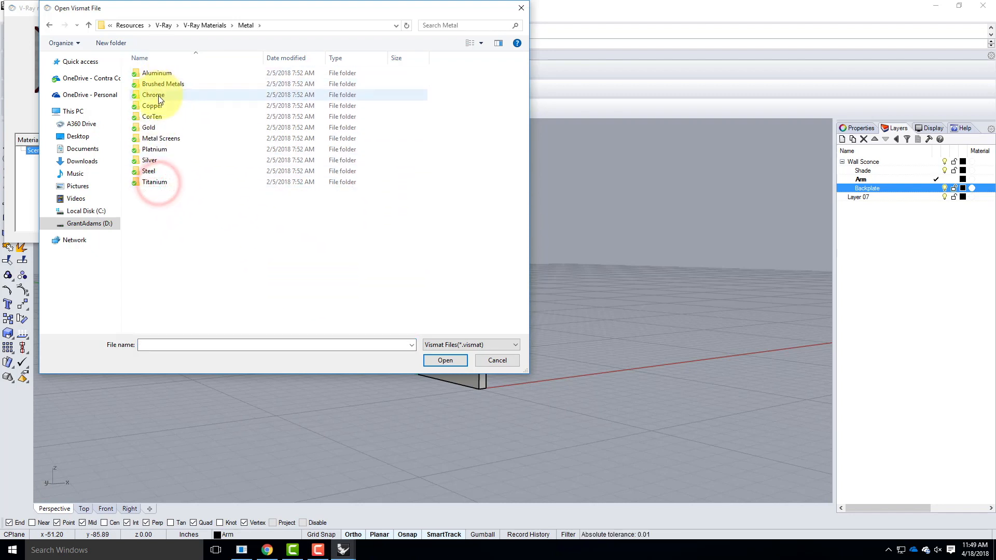
double_click(158, 96)
double_click(165, 106)
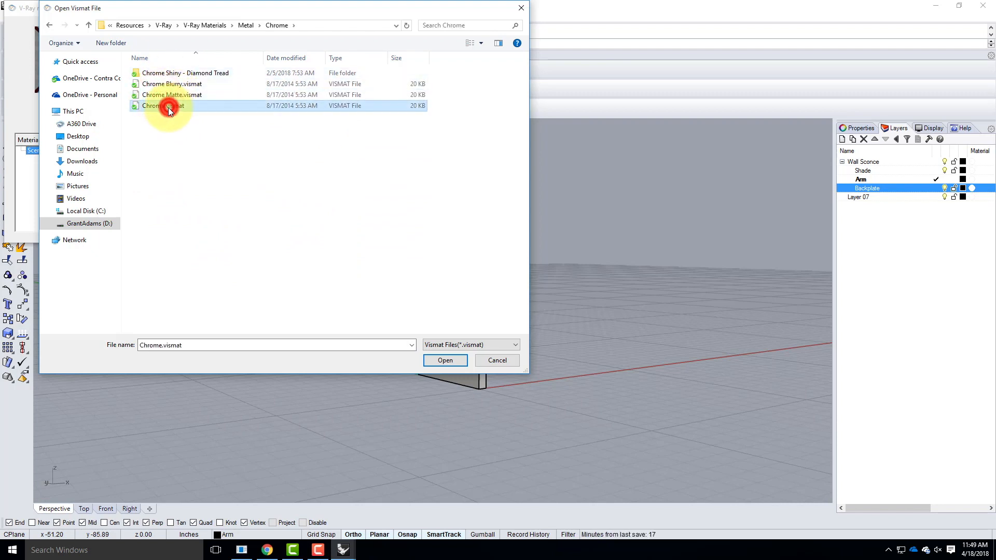
- Apply the Chrome material to the Arm layer
click(56, 158)
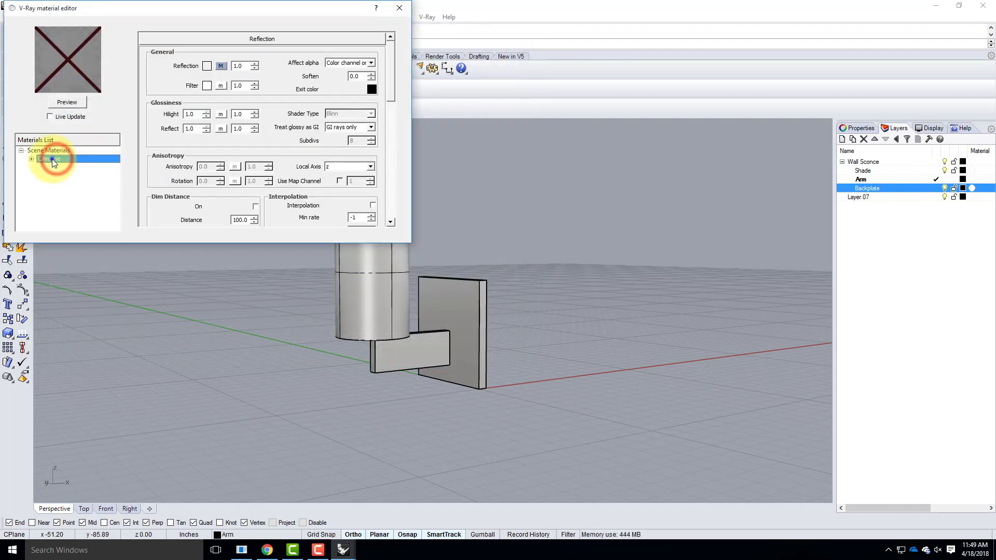
right_click(51, 159)
click(55, 162)
right_click(45, 158)
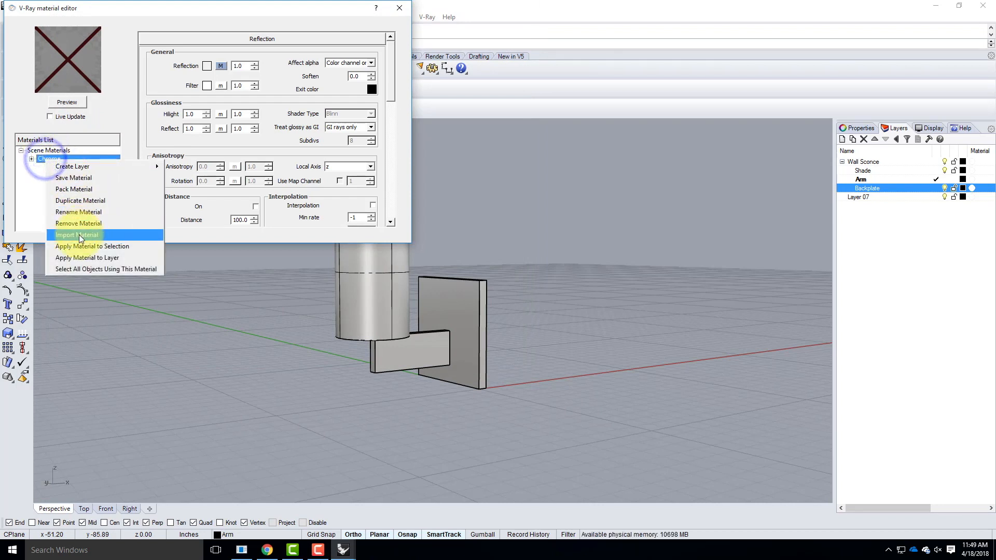
click(88, 257)
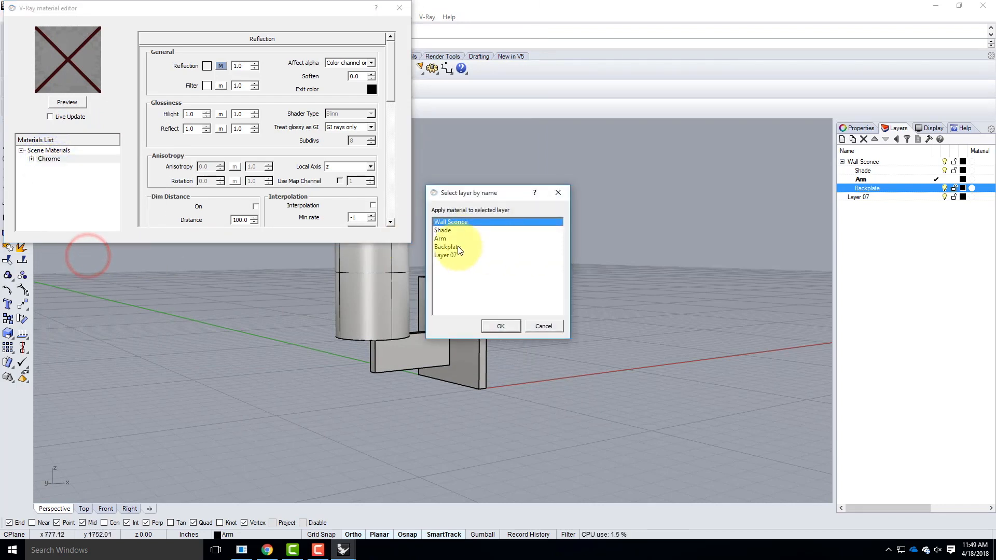
click(441, 239)
click(500, 326)
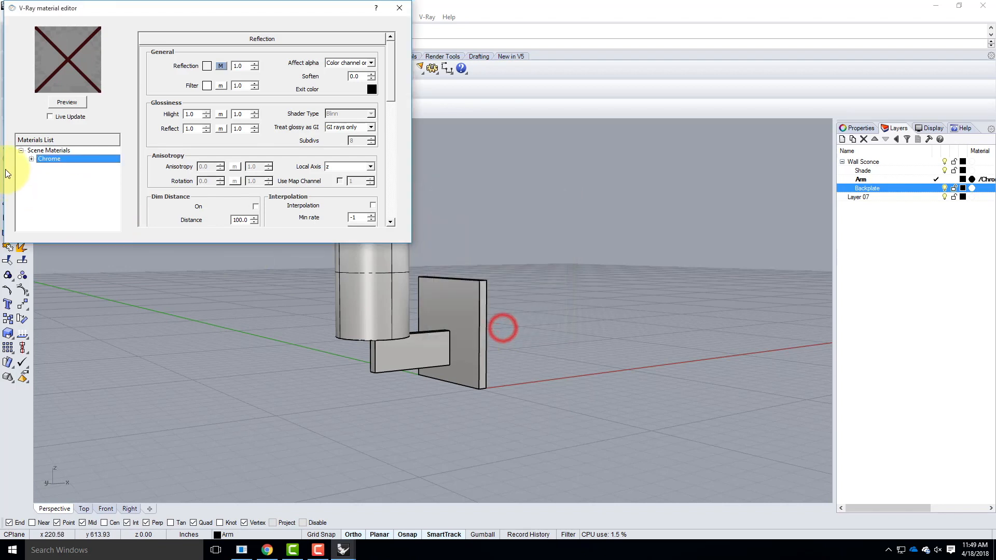
- Apply the Chrome material to the Backplate layer
right_click(50, 157)
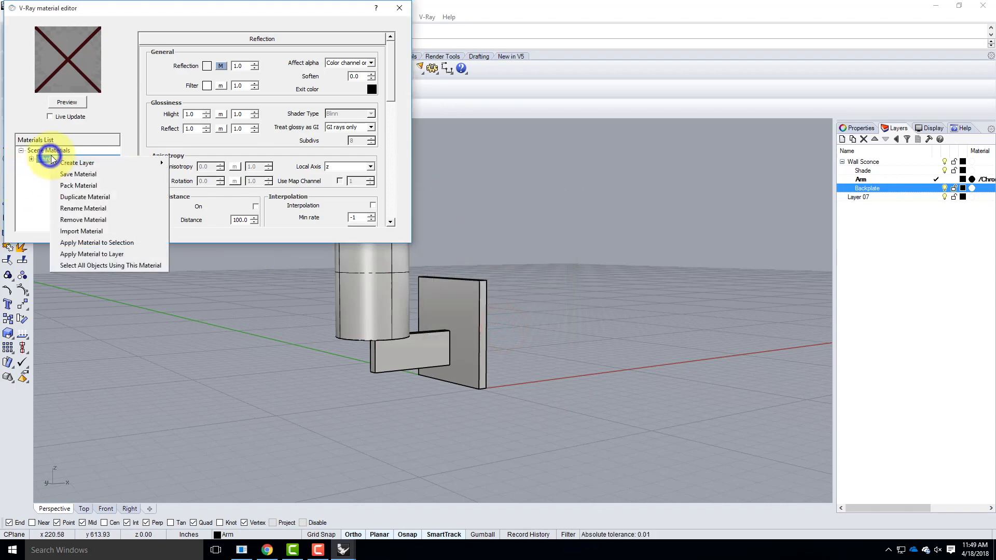
click(113, 253)
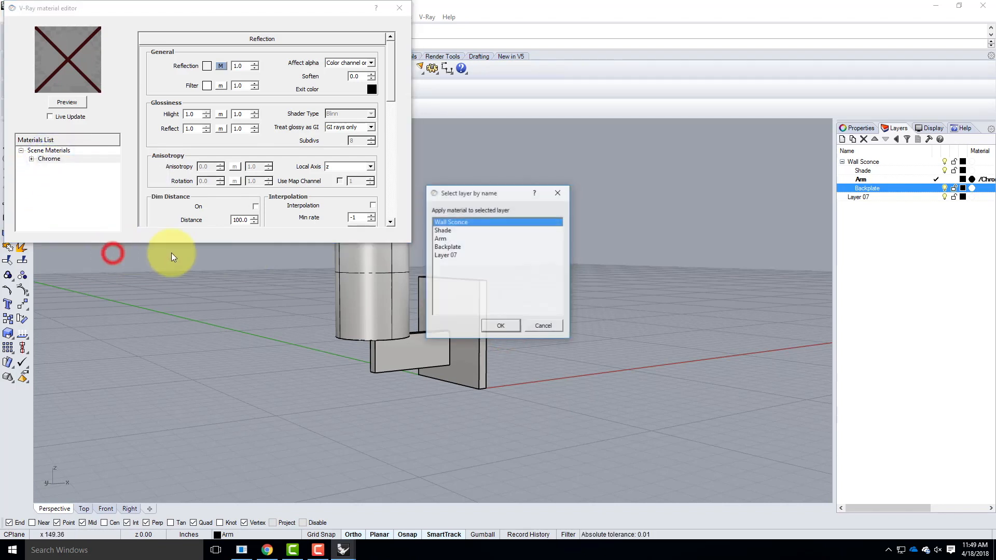
click(445, 247)
click(499, 324)
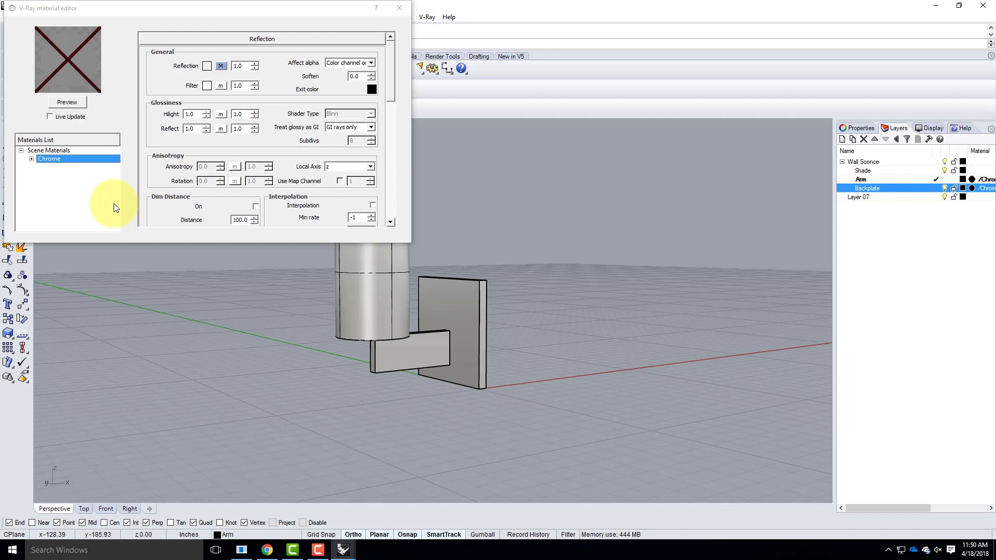
- Create a Standard V-Ray material in the scene materials and rename it Shade
click(54, 150)
right_click(55, 150)
mouse_move(92, 157)
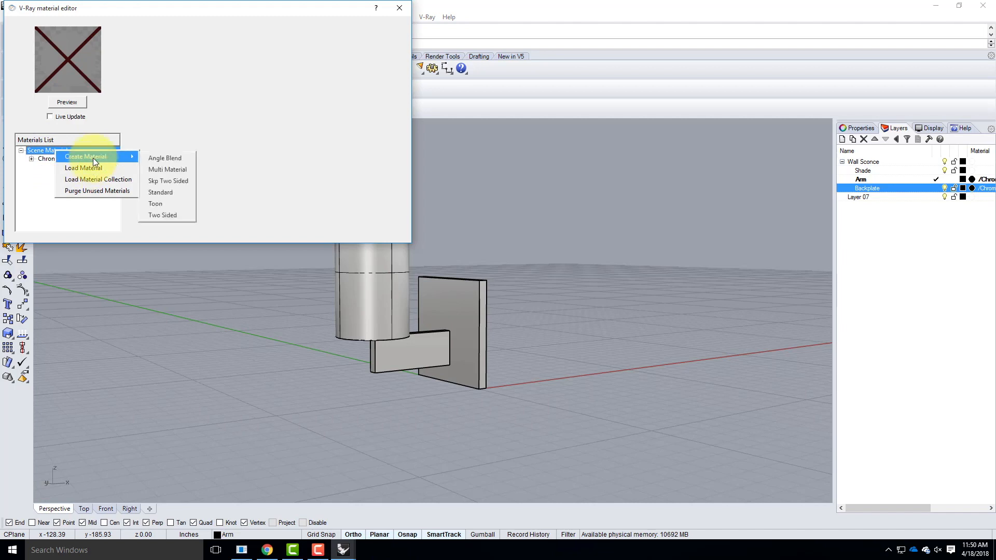
click(167, 192)
double_click(59, 167)
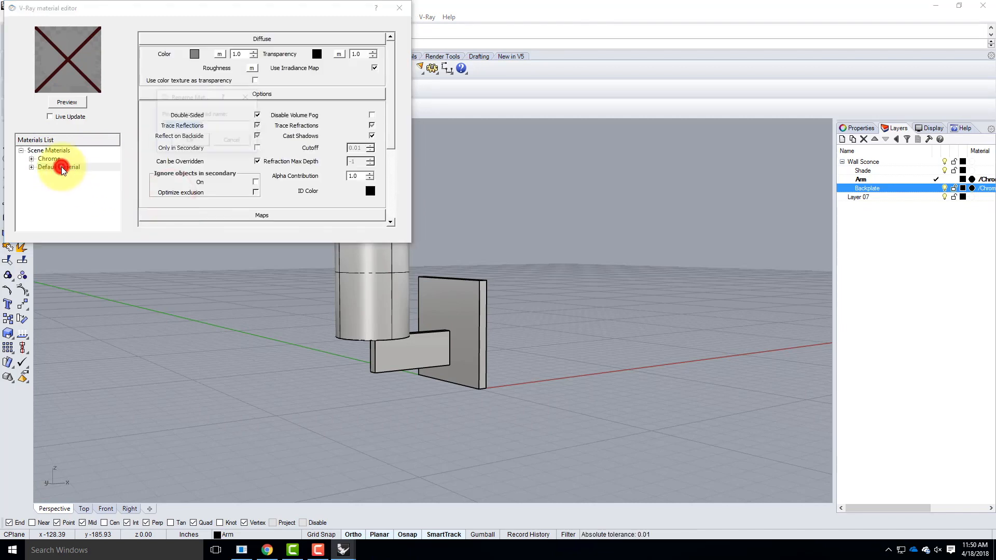
text(Shade)
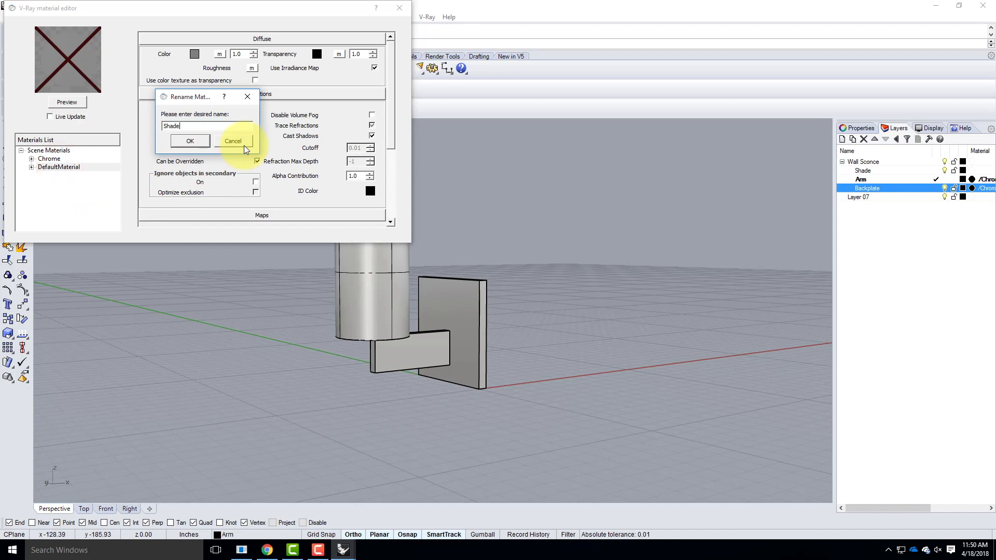
click(199, 143)
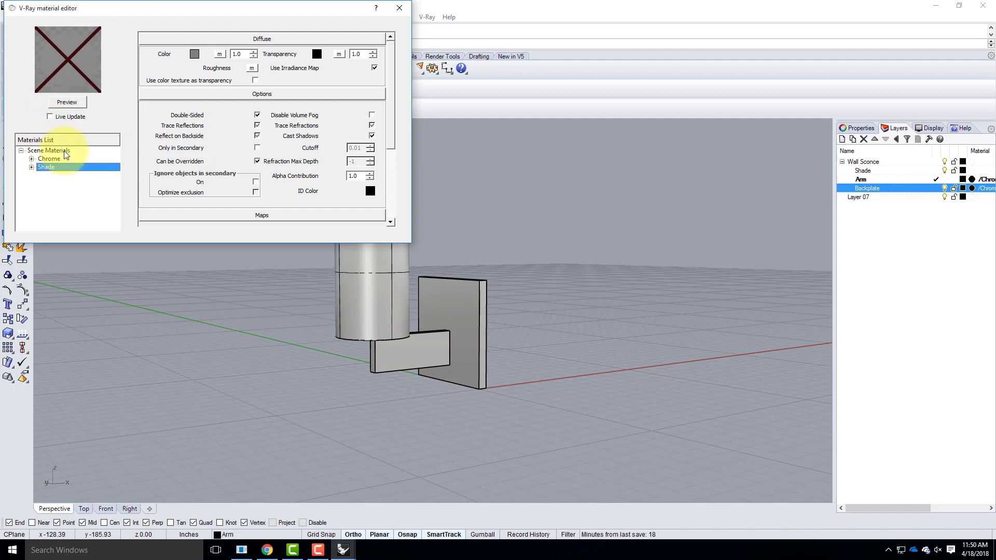
- Set the Shade material's diffuse color to a pale Khaki tint, RGB 255, 250, 192, and render its preview
click(77, 102)
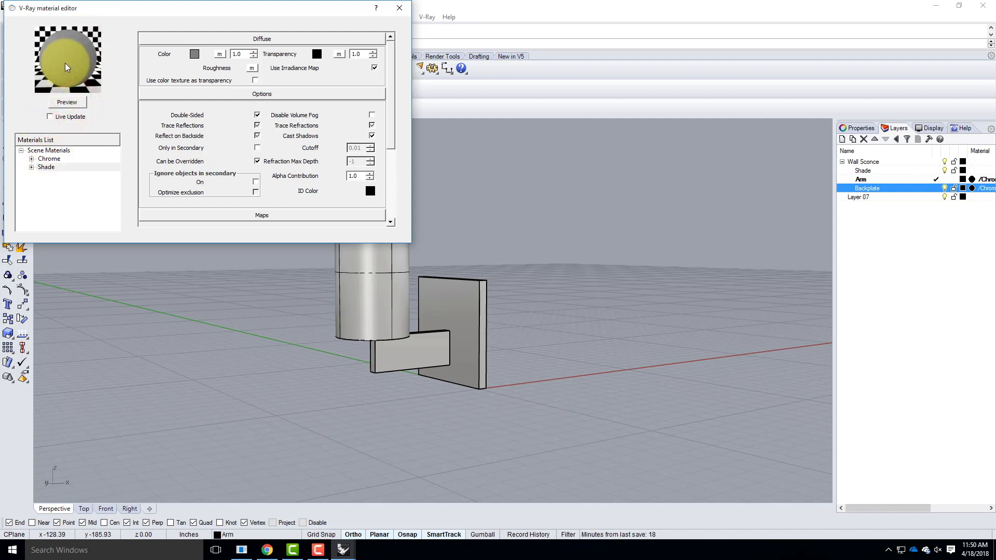
click(195, 54)
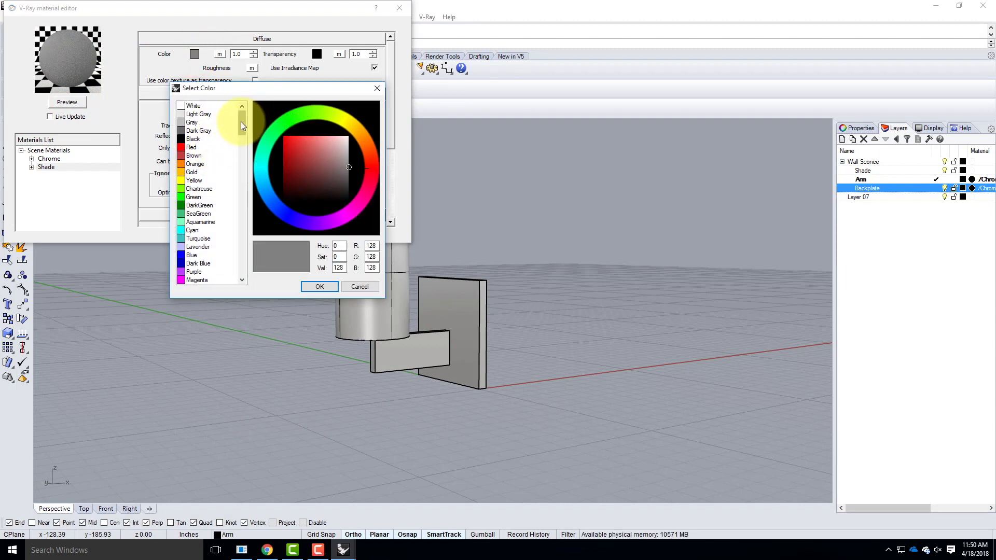
drag(241, 121, 244, 199)
click(183, 189)
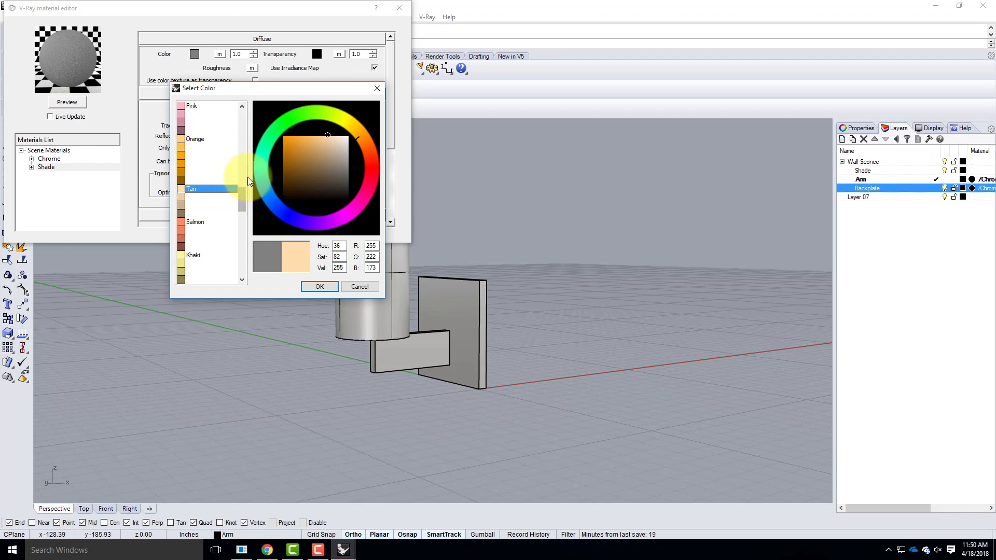
mouse_move(244, 193)
mouse_down()
mouse_move(242, 219)
mouse_move(241, 198)
mouse_move(241, 209)
mouse_up()
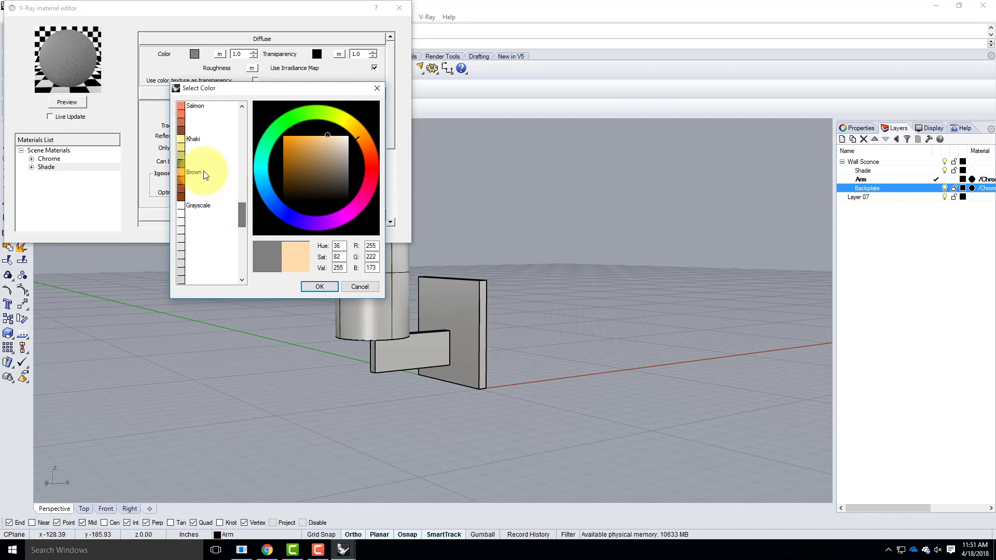
click(182, 139)
drag(319, 134, 332, 133)
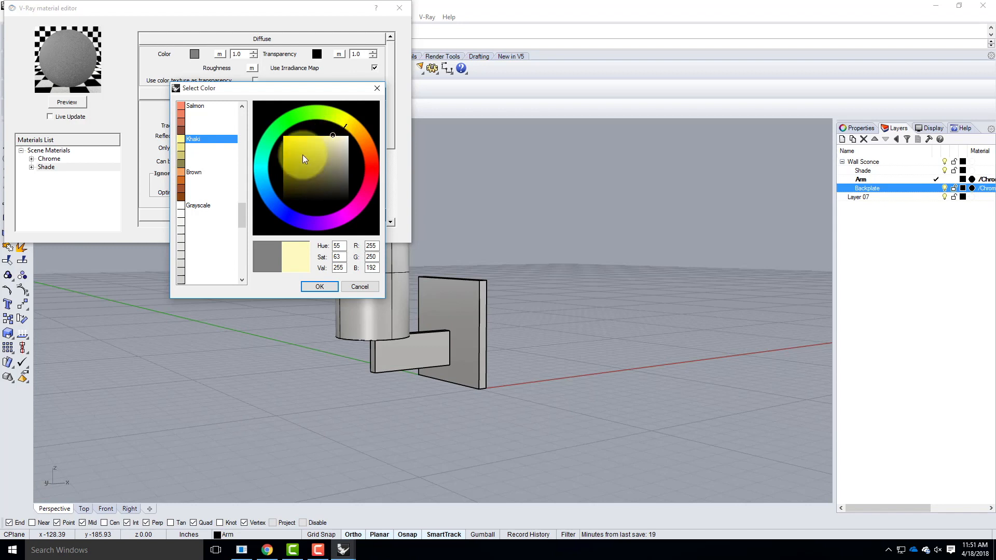
click(323, 286)
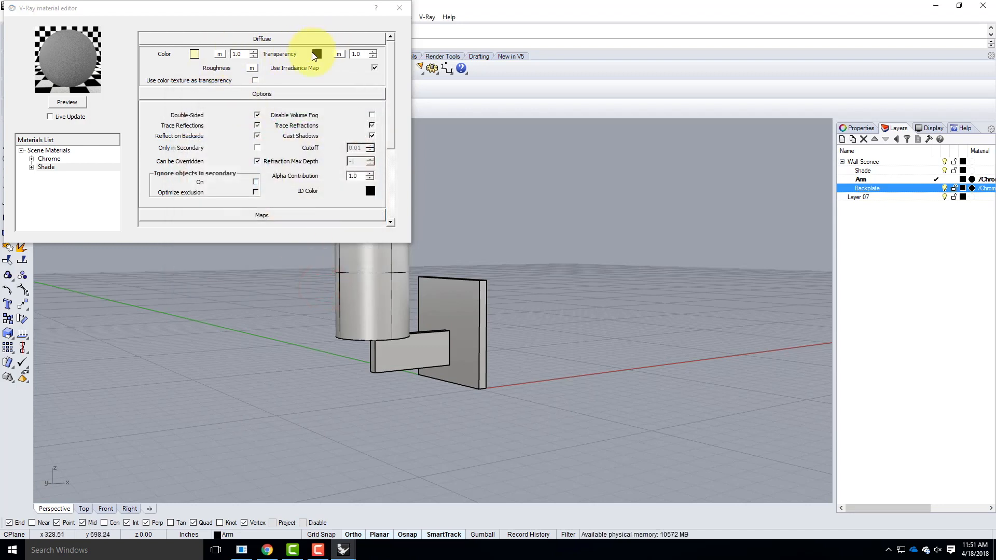
click(65, 103)
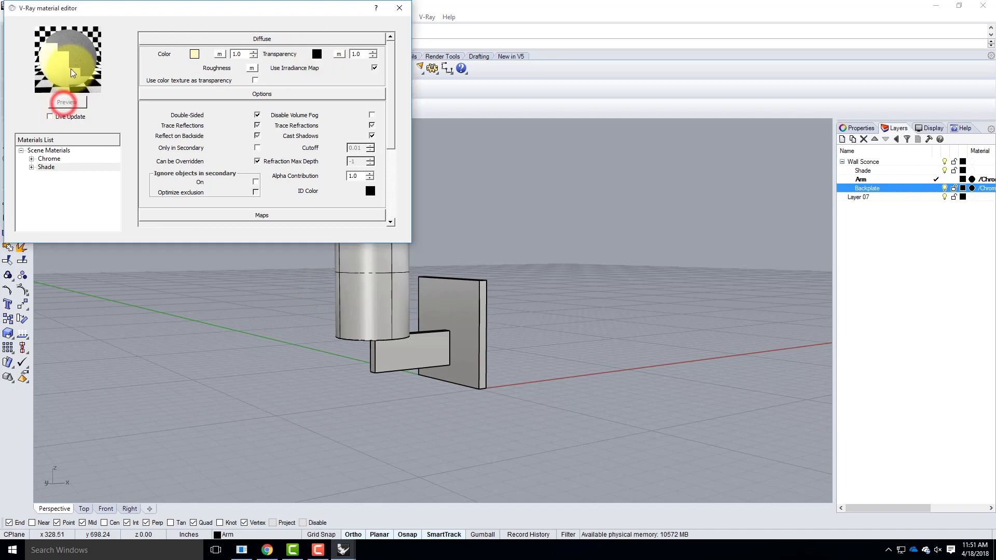
- Set the Shade material's transparency color to Dark Gray and refresh its preview
click(317, 54)
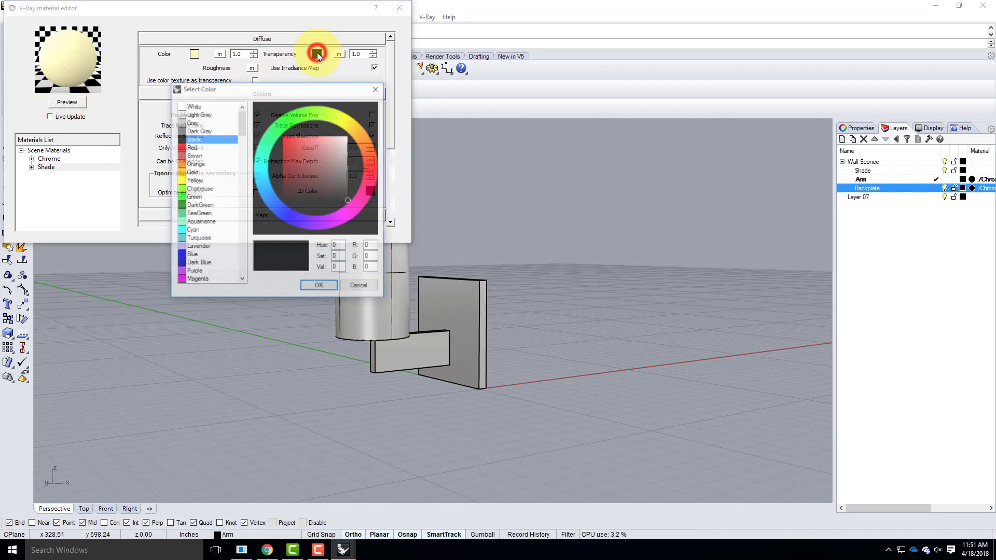
click(198, 130)
click(327, 287)
click(66, 102)
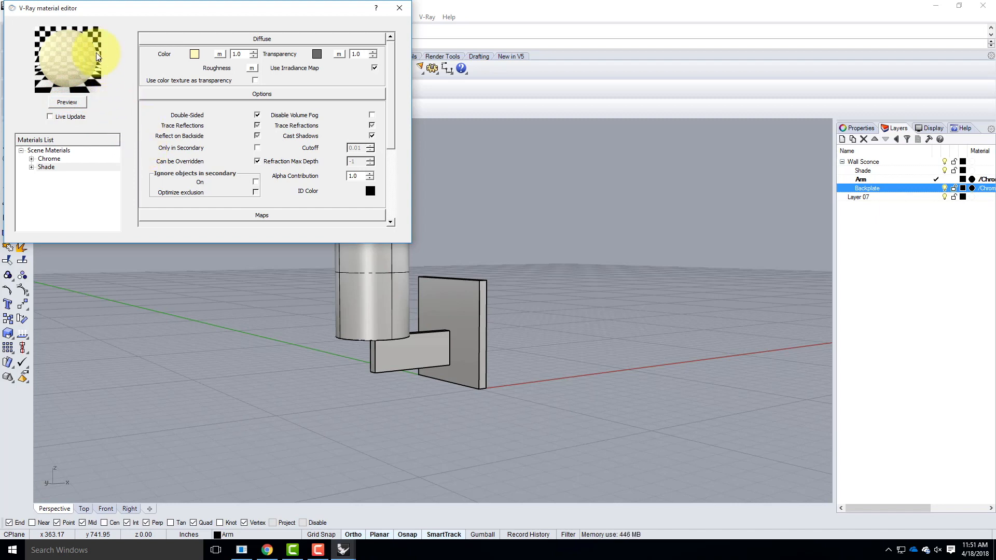
- Apply the Shade material to the Shade layer and close the material editor
click(50, 168)
right_click(48, 167)
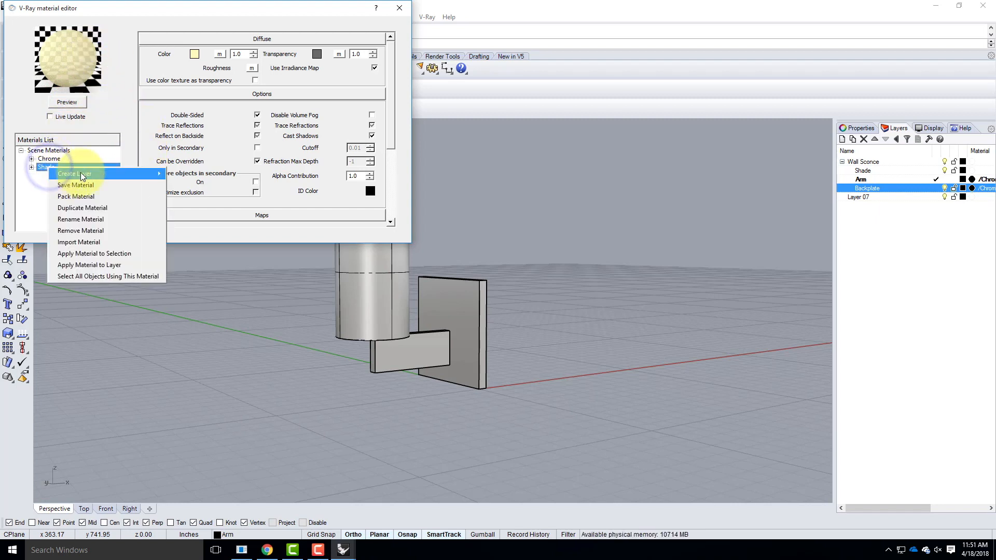
click(115, 263)
click(446, 230)
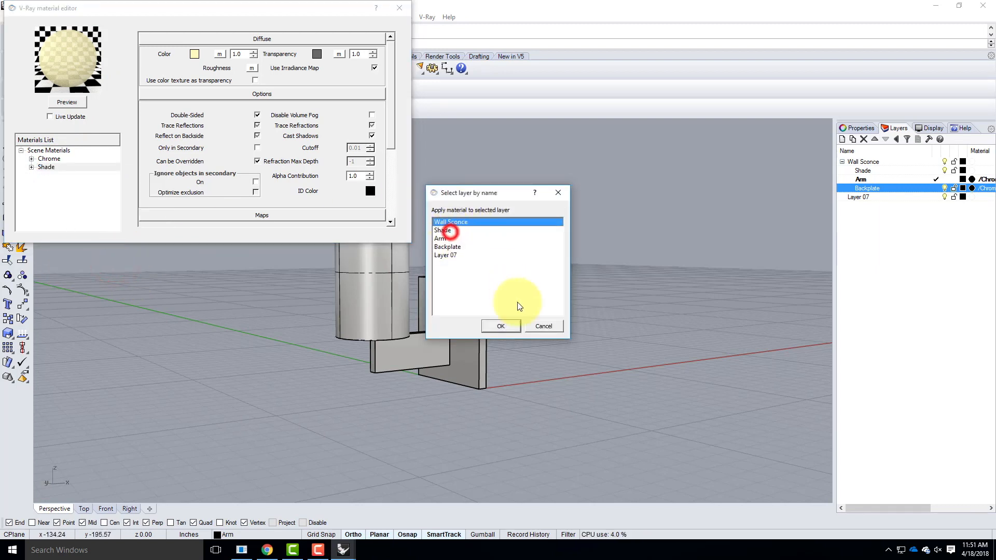
click(501, 326)
click(399, 8)
right_drag(372, 199, 378, 233)
click(378, 272)
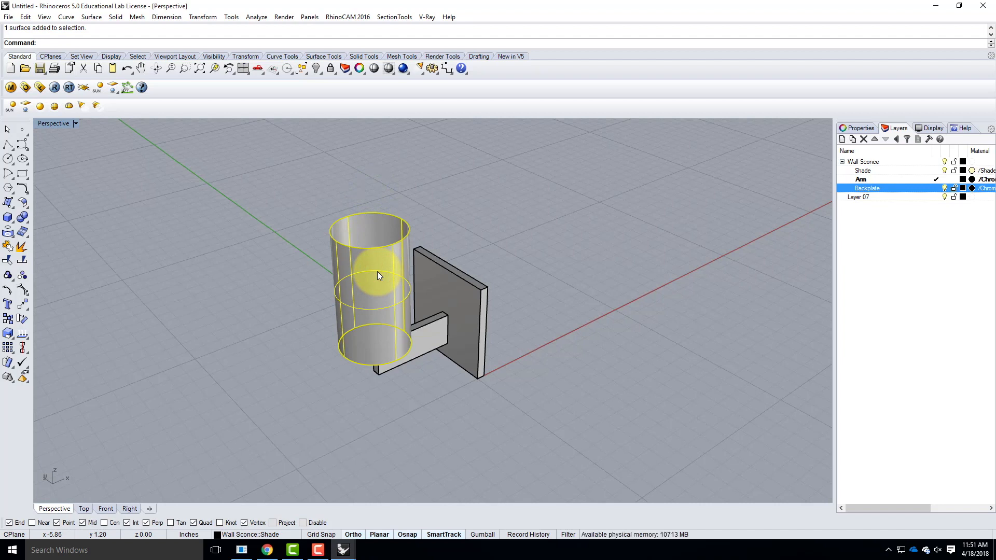
click(478, 335)
click(503, 222)
click(8, 16)
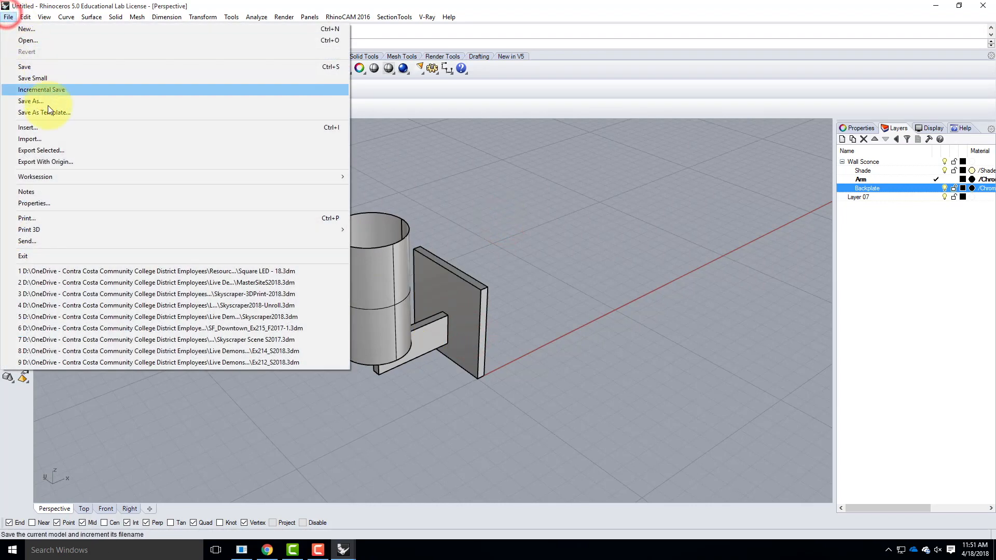
click(532, 213)
- Delete the unused Layer 07 and save the model as Wall Sconce in the Rhino Blocks Lighting folder
click(873, 197)
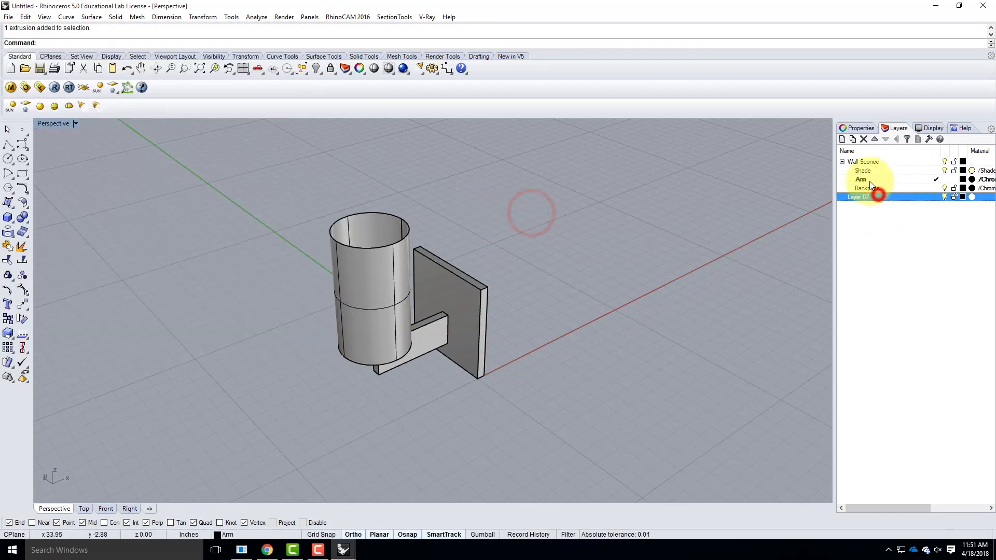
click(864, 139)
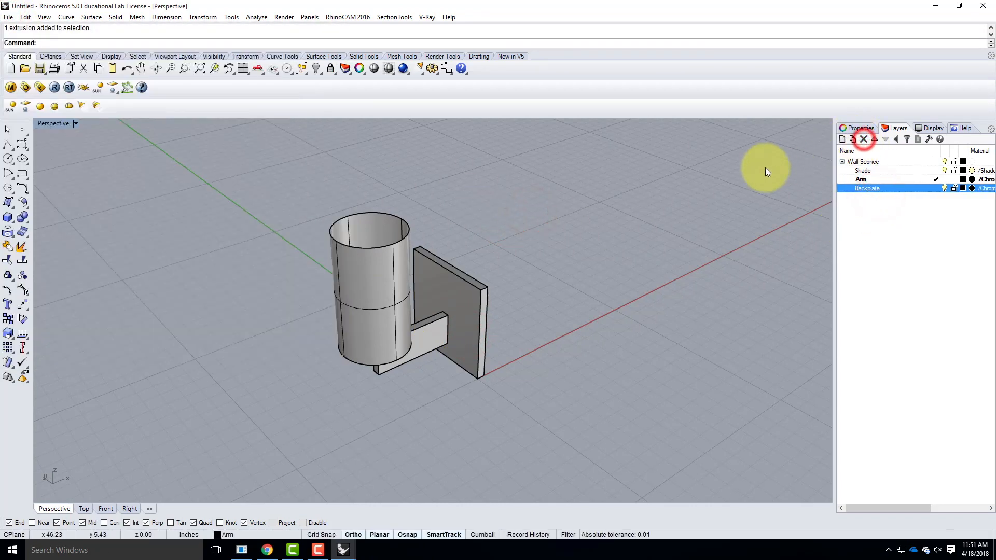
click(7, 16)
click(40, 104)
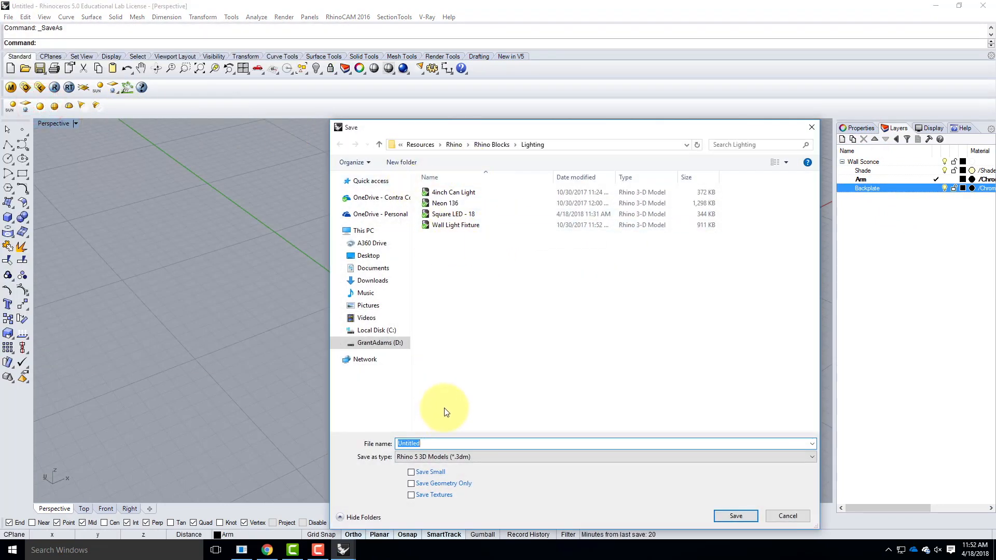
text(wall)
key(BackSpace)
key(BackSpace)
key(BackSpace)
key(BackSpace)
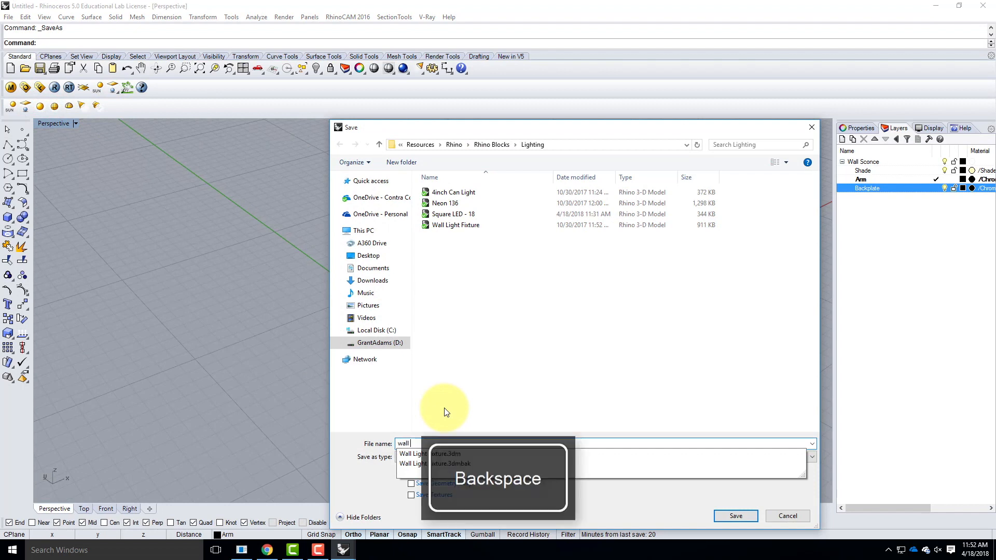
text(Wall Sconce)
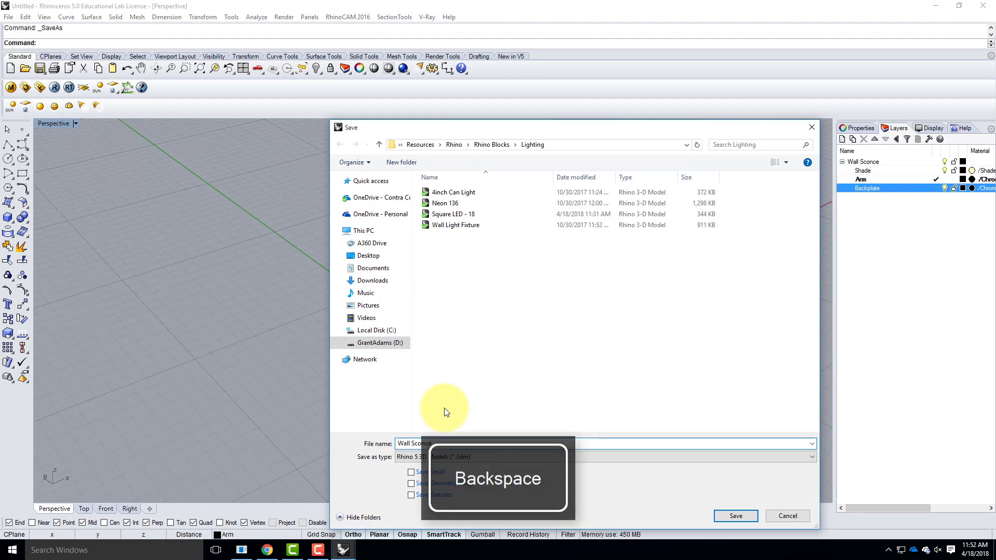
click(726, 513)
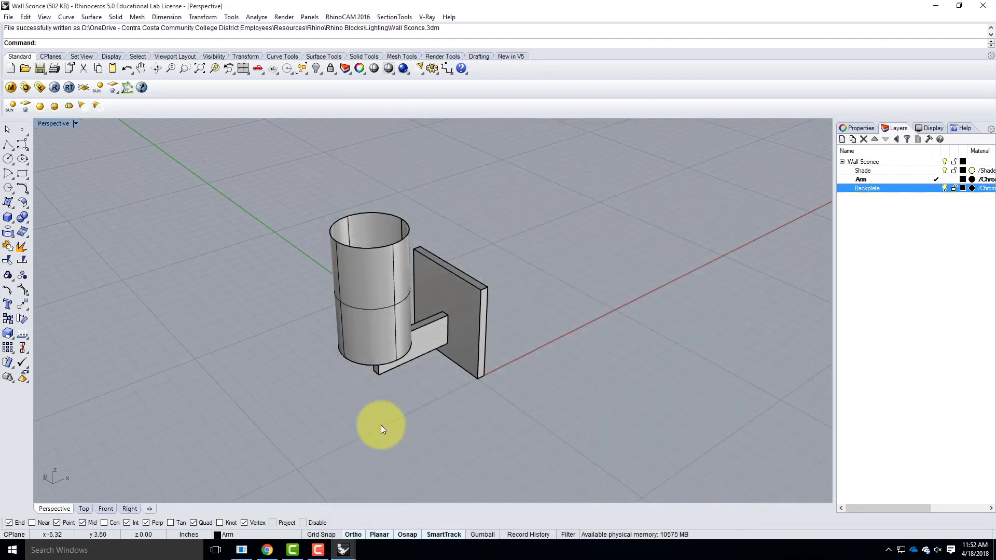
- Switch to the SampleNightScene Rhino window and choose the Wall Sconce file from the Lighting folder as the block to insert
click(343, 549)
click(379, 509)
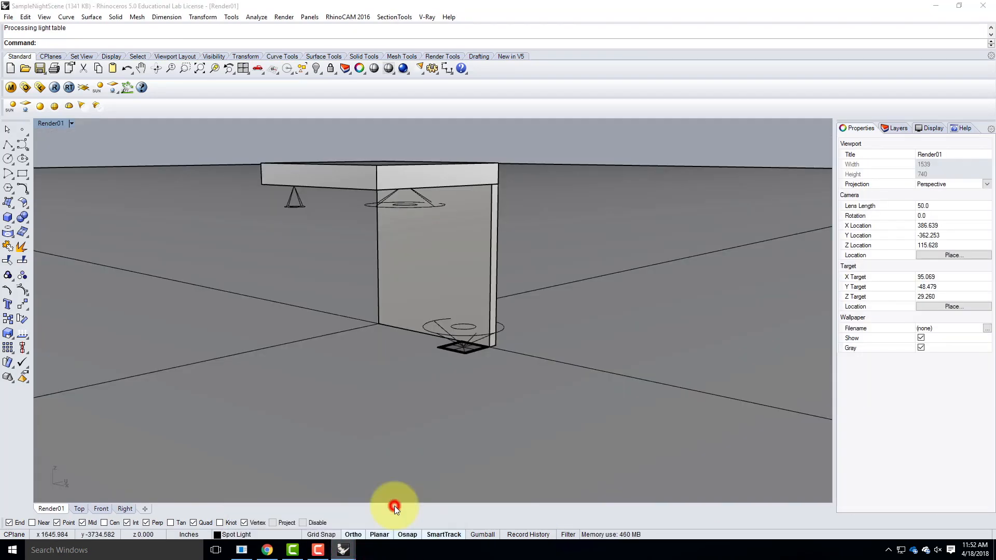
mouse_move(497, 316)
right_down()
mouse_move(463, 294)
mouse_move(487, 309)
right_up()
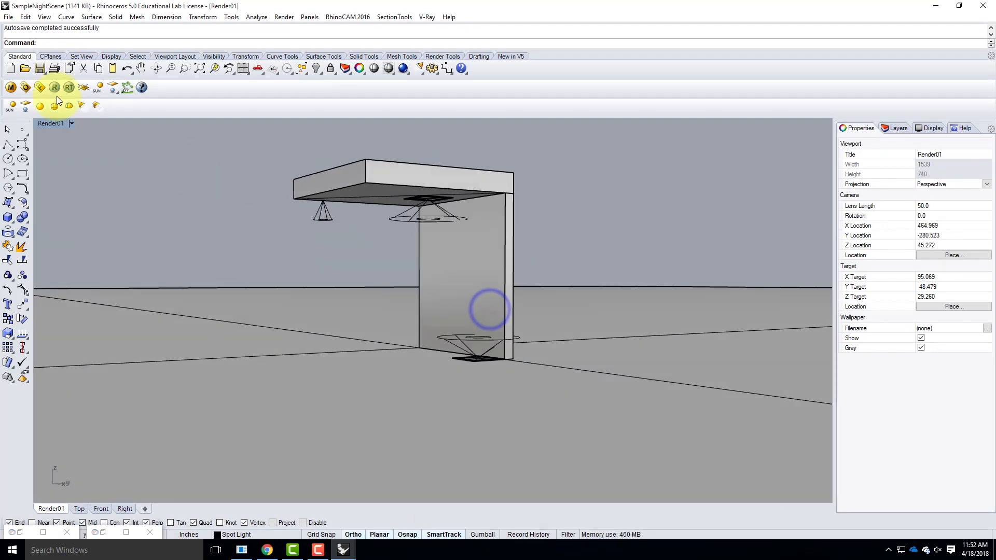
click(7, 17)
mouse_move(25, 17)
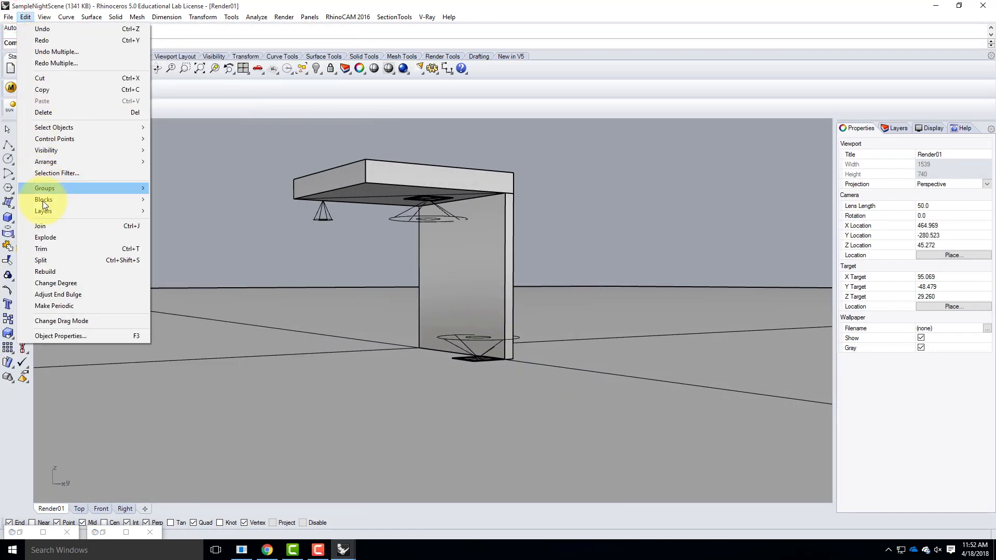
mouse_move(45, 201)
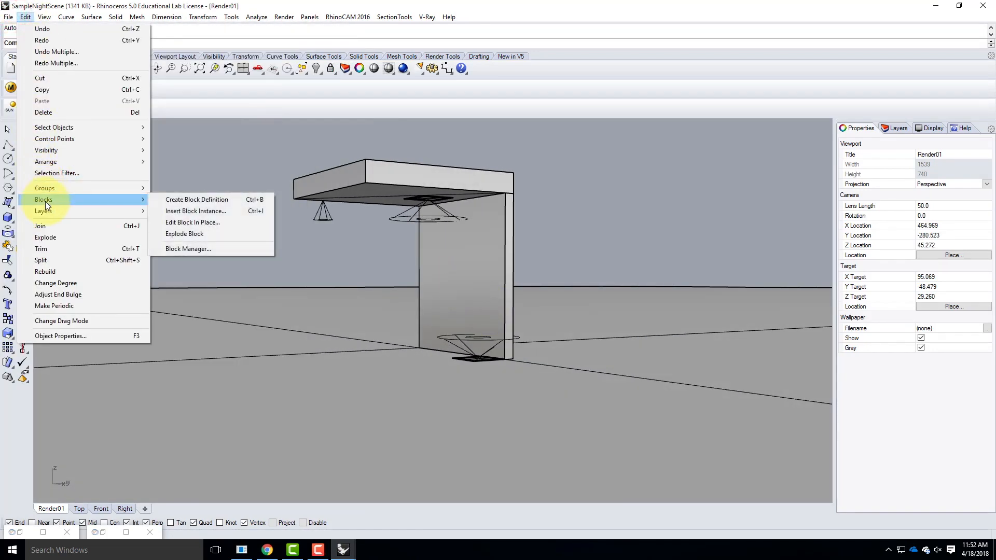
click(198, 213)
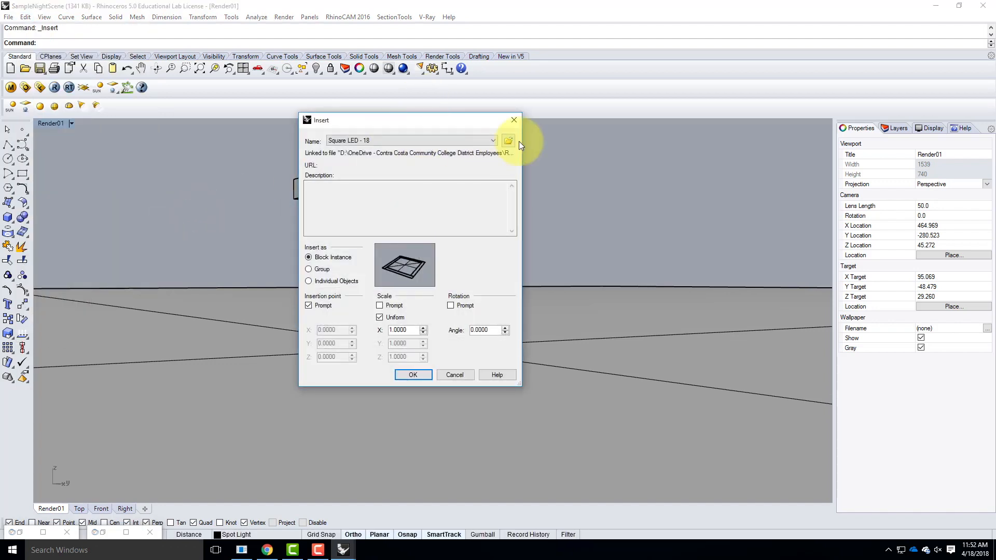
click(512, 138)
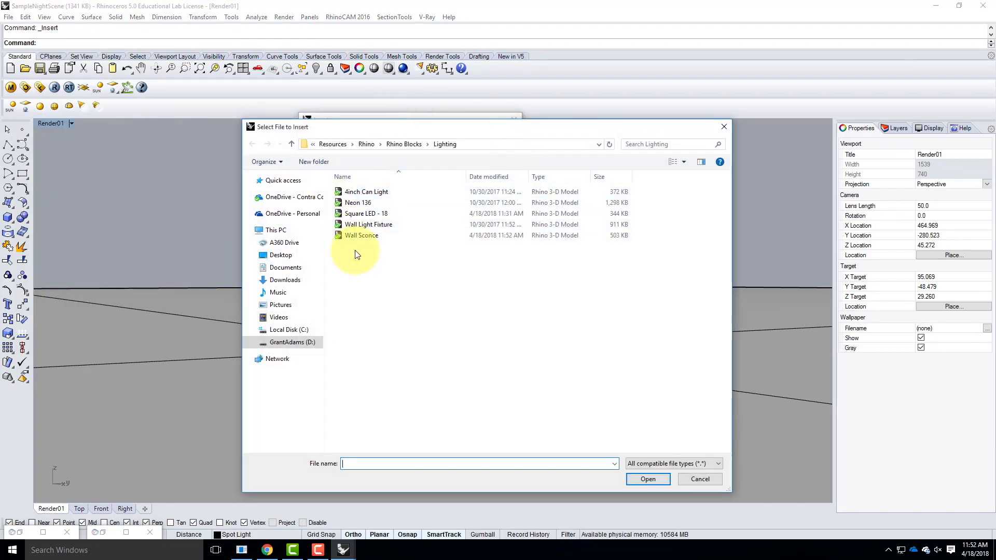
click(374, 236)
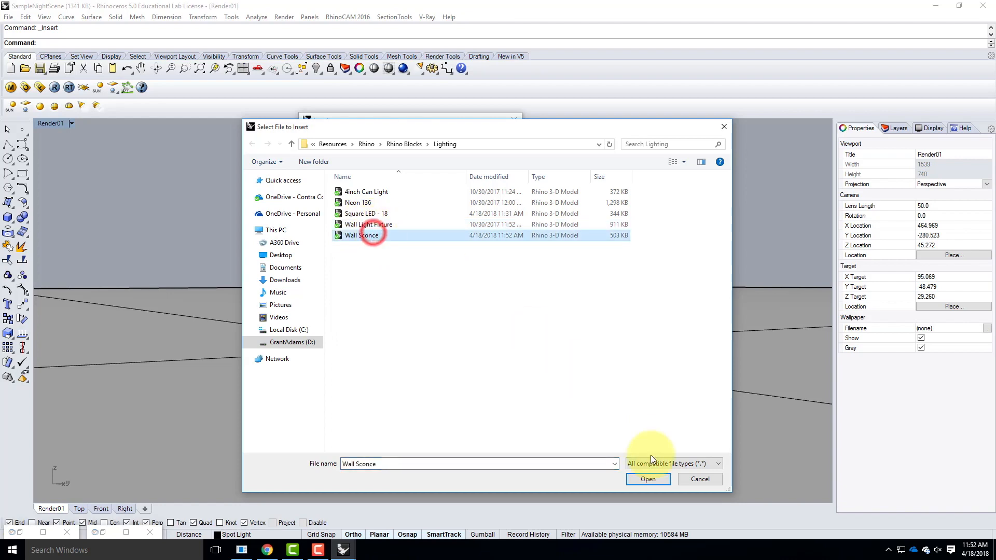
click(648, 477)
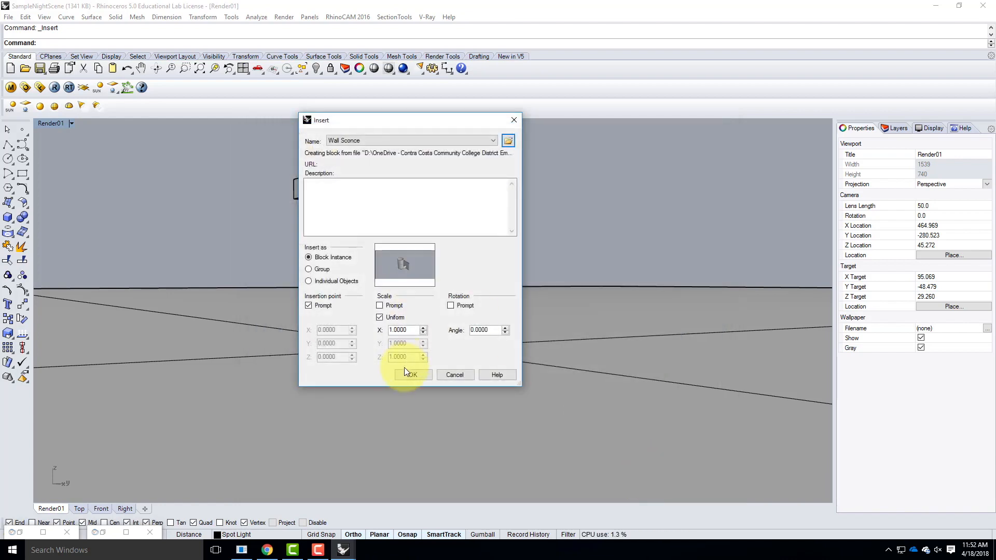
- Insert Wall Sconce as a linked block instance with Reference layer style at the wall's lower corner
click(410, 375)
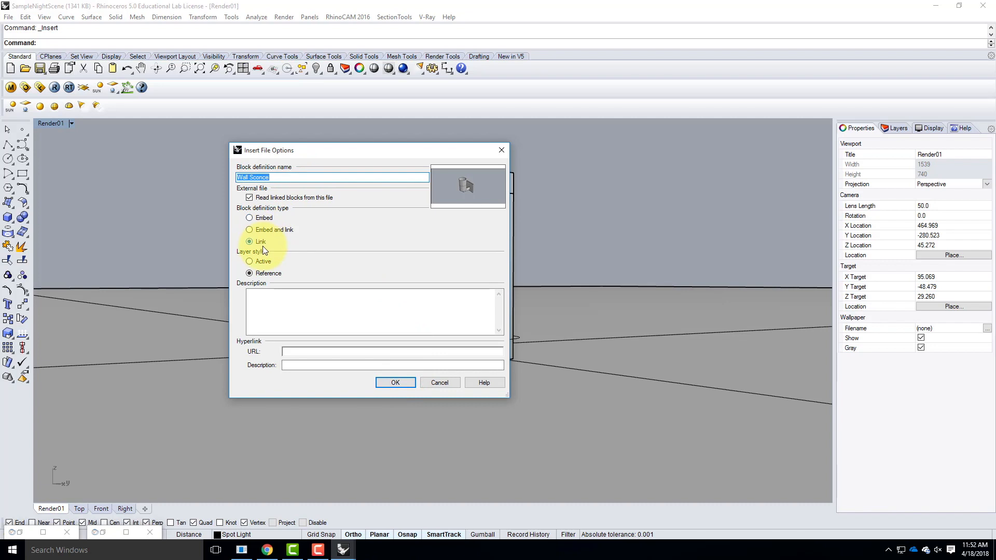
click(395, 382)
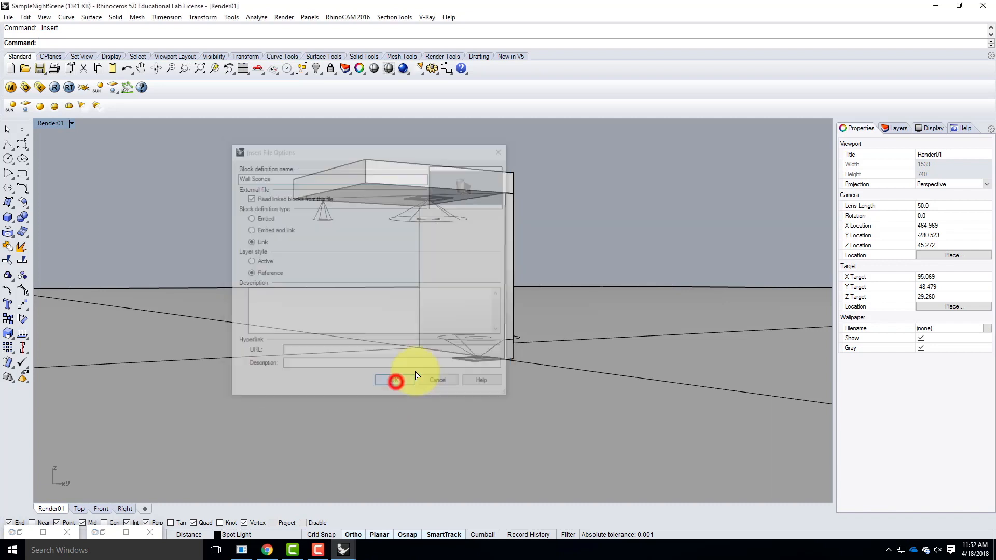
key(Return)
scroll(422, 335, up, 5)
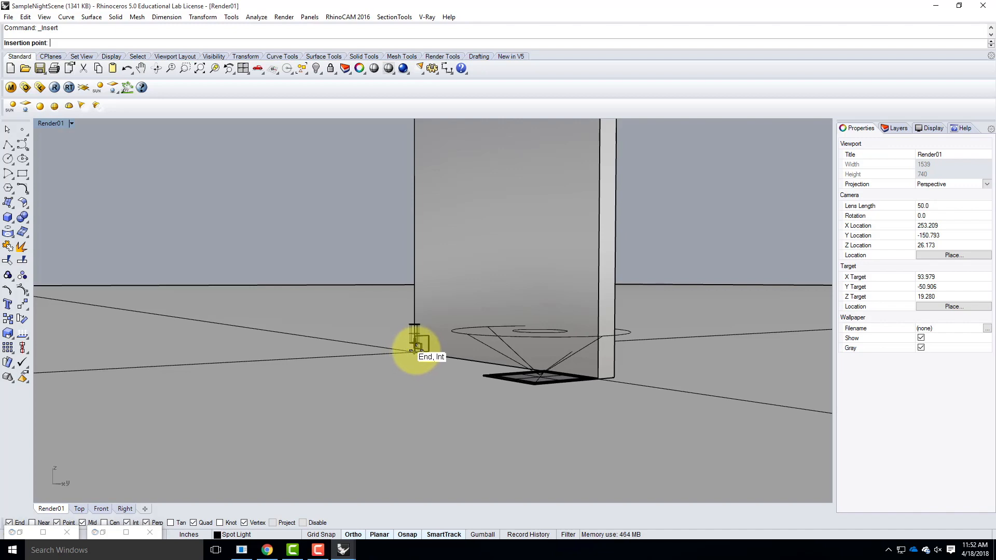
click(415, 350)
- Rotate the sconce block a quarter turn in plan so its backplate is parallel to the wall's face
right_drag(397, 348, 230, 294)
scroll(229, 293, up, 3)
scroll(389, 394, up, 3)
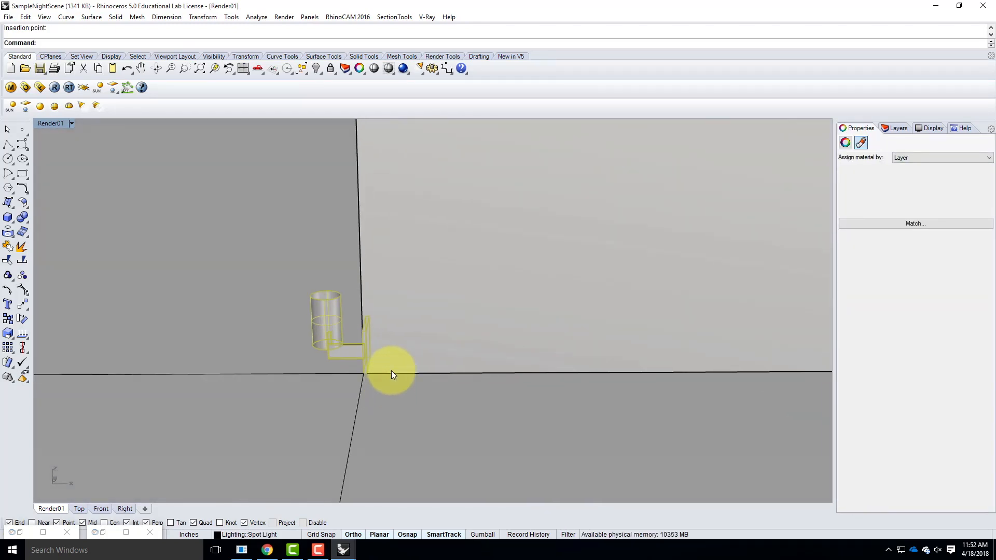
text(o)
key(Return)
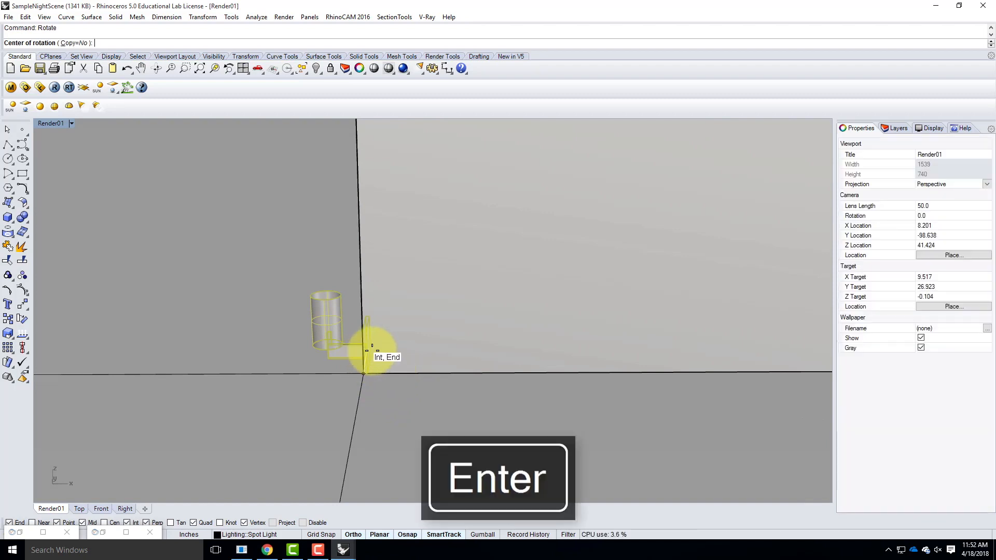
click(369, 356)
click(368, 374)
scroll(327, 388, down, 5)
click(704, 348)
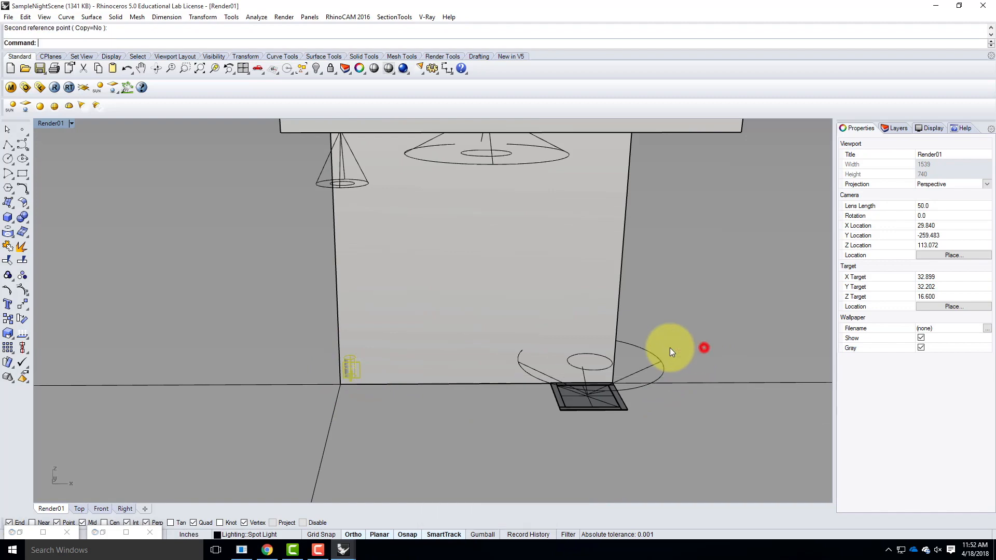
- Move the sconce by its backplate's lower corner onto the base edge of the wall
key(Return)
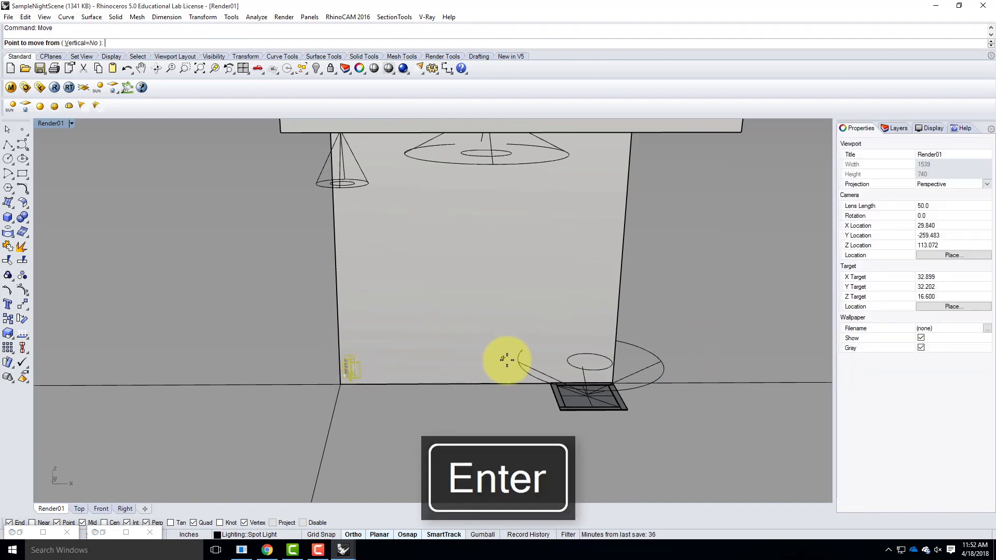
right_drag(506, 361, 399, 370)
scroll(347, 338, up, 6)
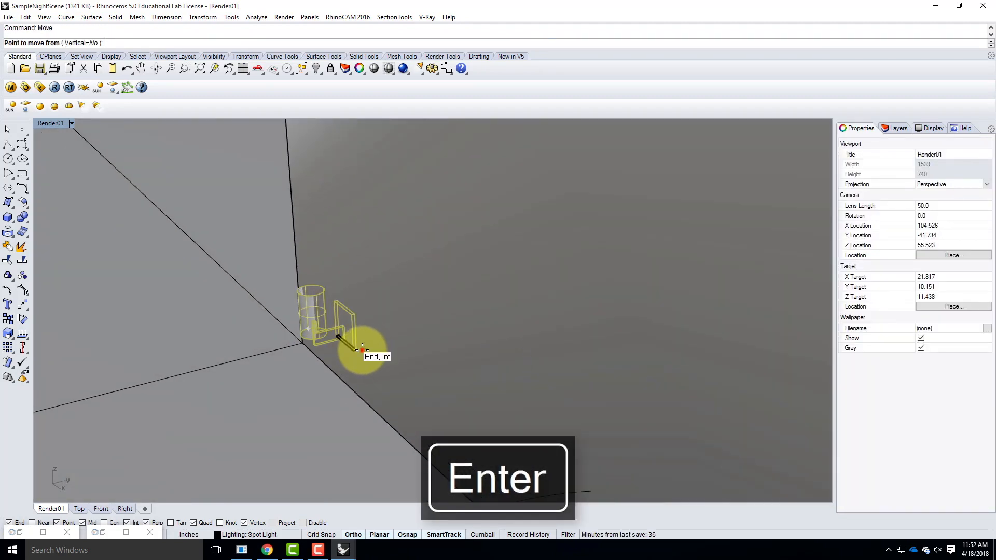
click(357, 350)
click(321, 361)
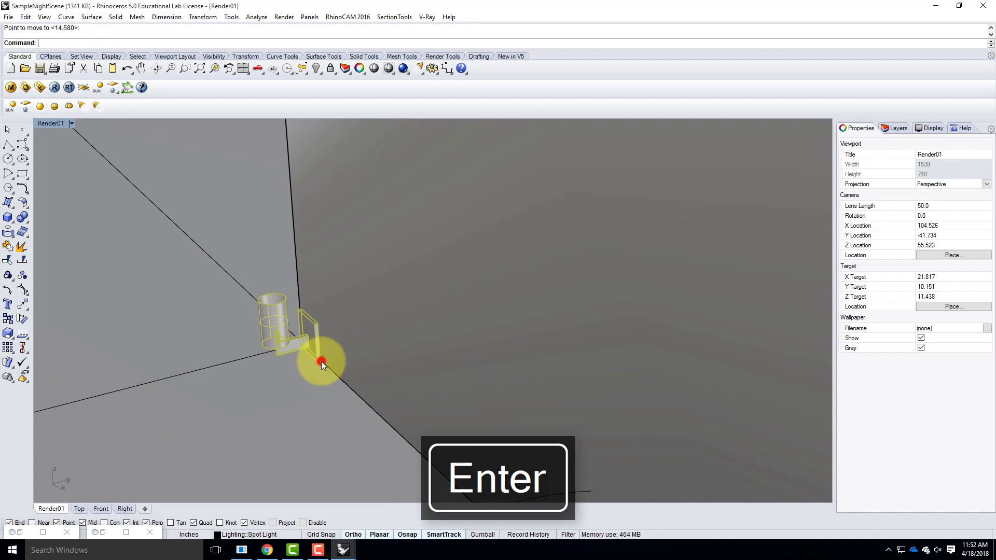
- Move the sconce vertically up the wall by about 46 inches using the Vertical option
key(Return)
text(v)
key(Return)
scroll(374, 375, down, 4)
click(329, 426)
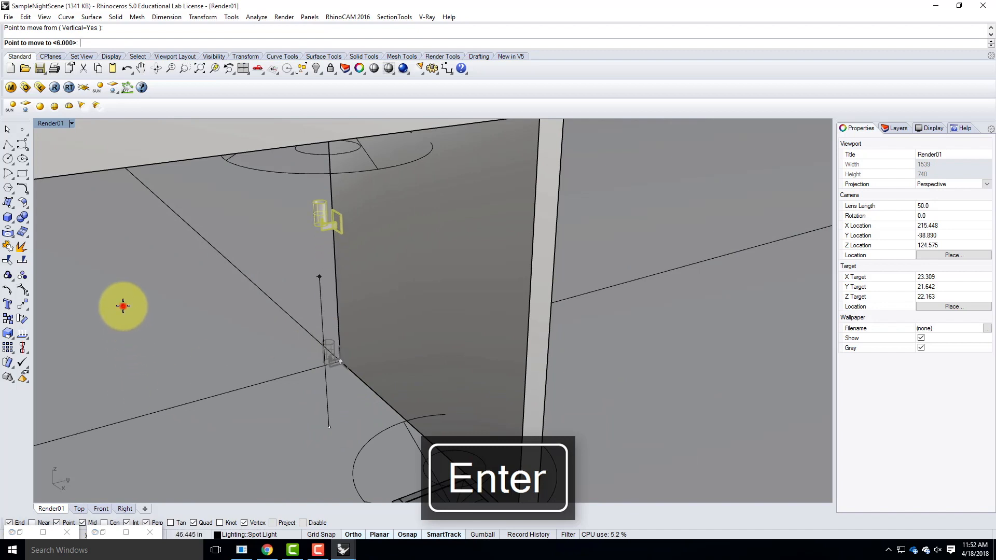
click(123, 306)
- Move the sconce horizontally along the wall, away from the wall's vertical edge, and deselect it
key(Return)
click(174, 351)
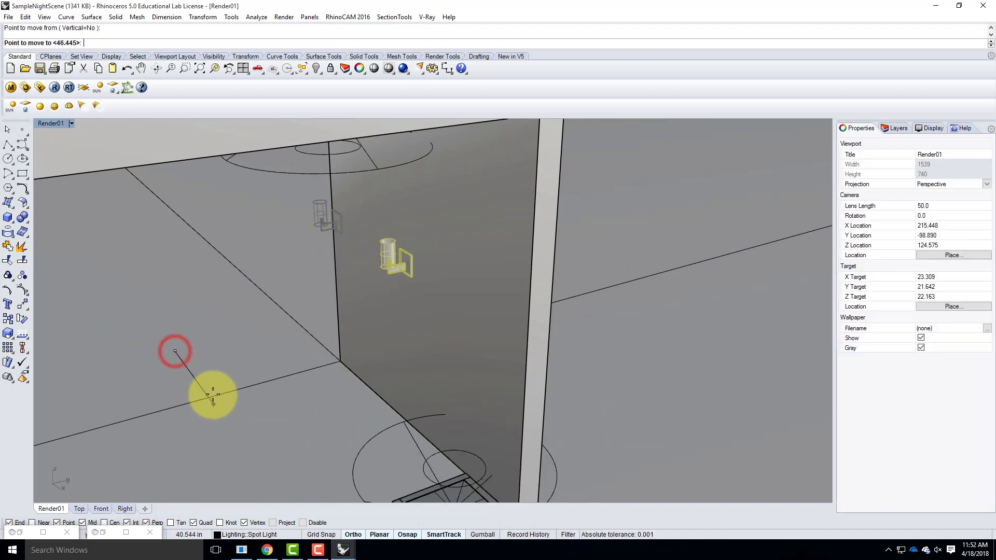
click(212, 398)
key(Escape)
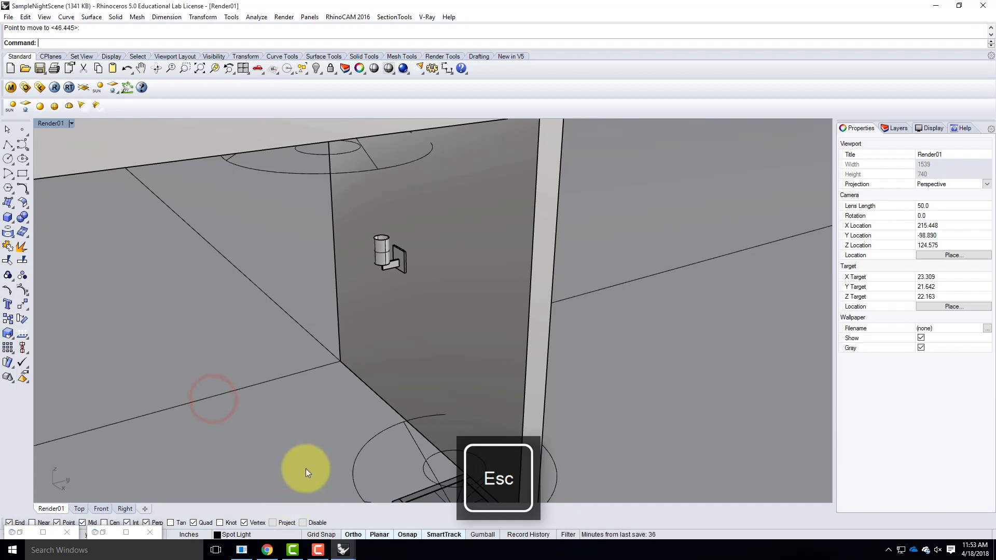
- Examine the sconce's placement on the wall in the four-view and perspective layouts, and review the existing spot light's properties
right_drag(296, 481, 302, 406)
double_click(55, 122)
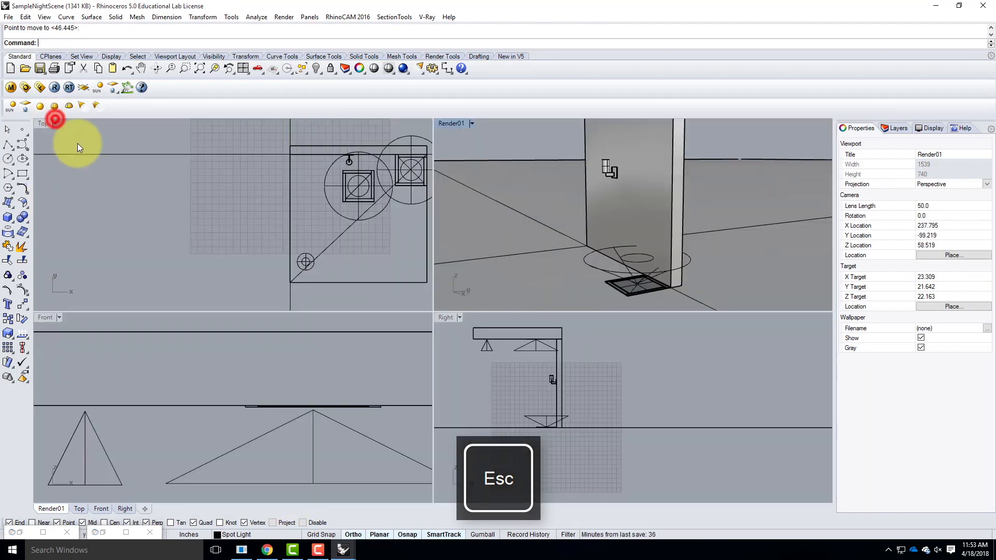
click(450, 123)
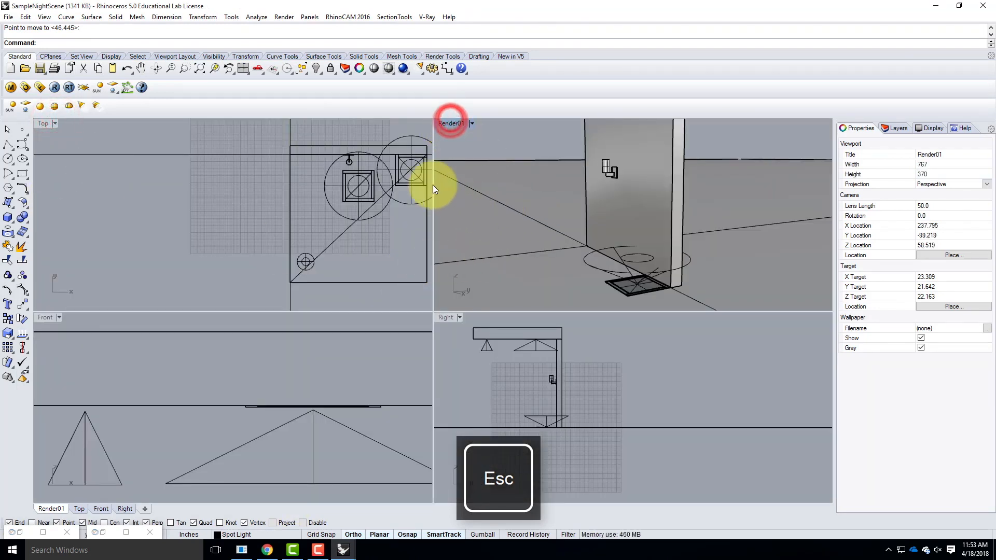
double_click(464, 123)
shift+right_drag(449, 410, 387, 301)
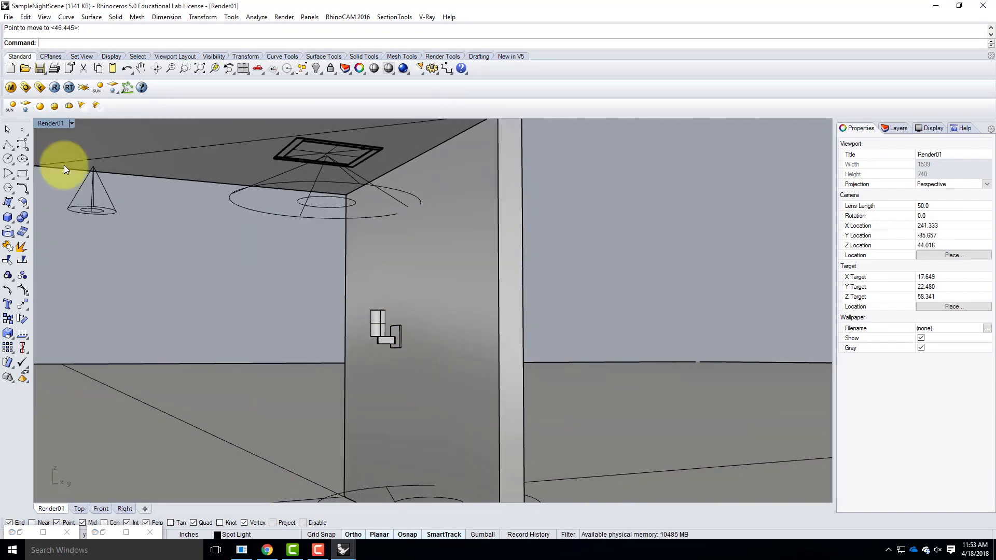
click(78, 205)
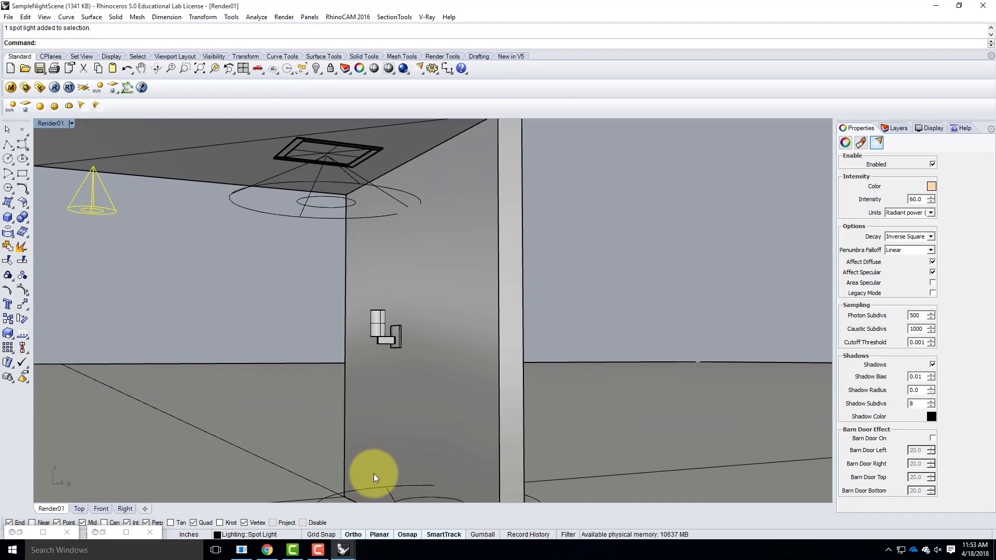
click(208, 297)
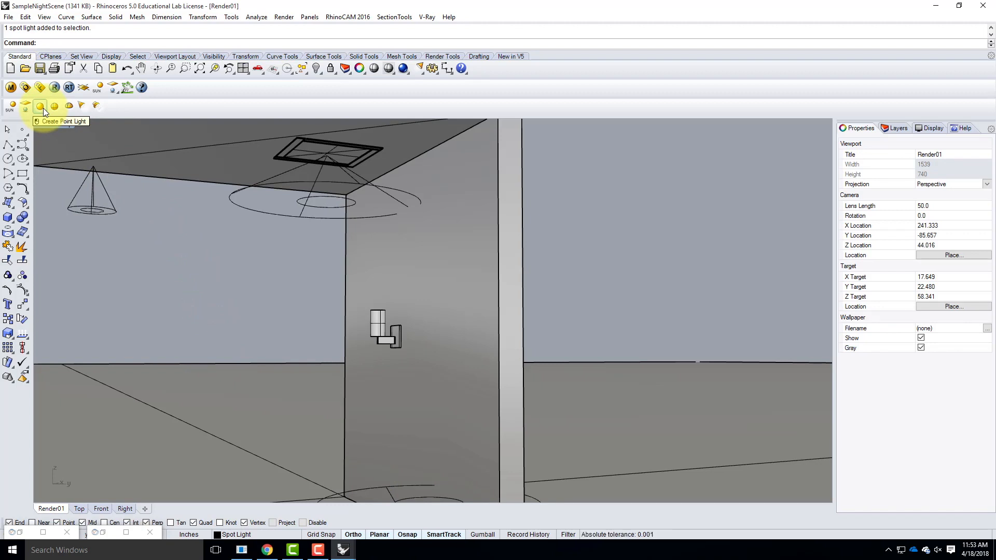
- Add a sublayer named Point Light under the Lighting layer
click(893, 129)
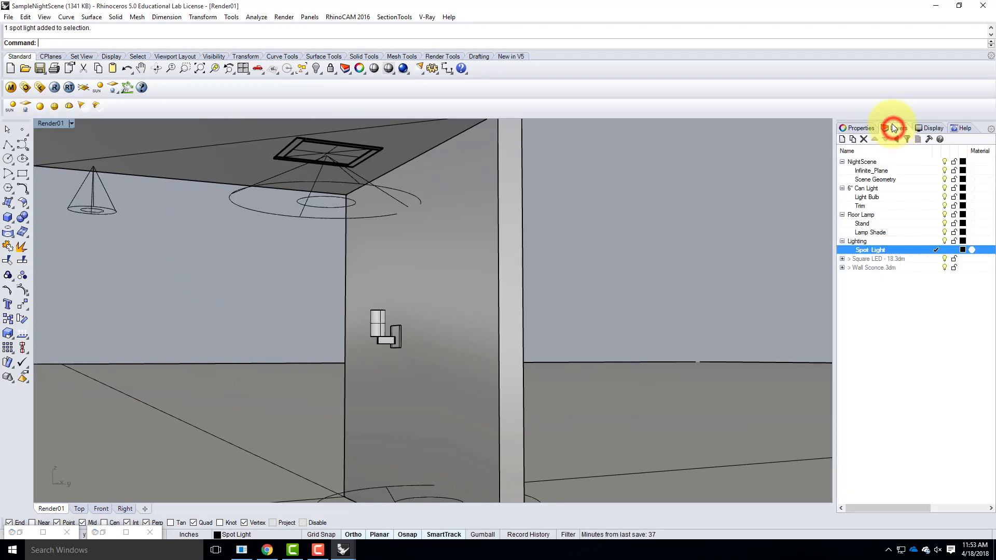
click(857, 242)
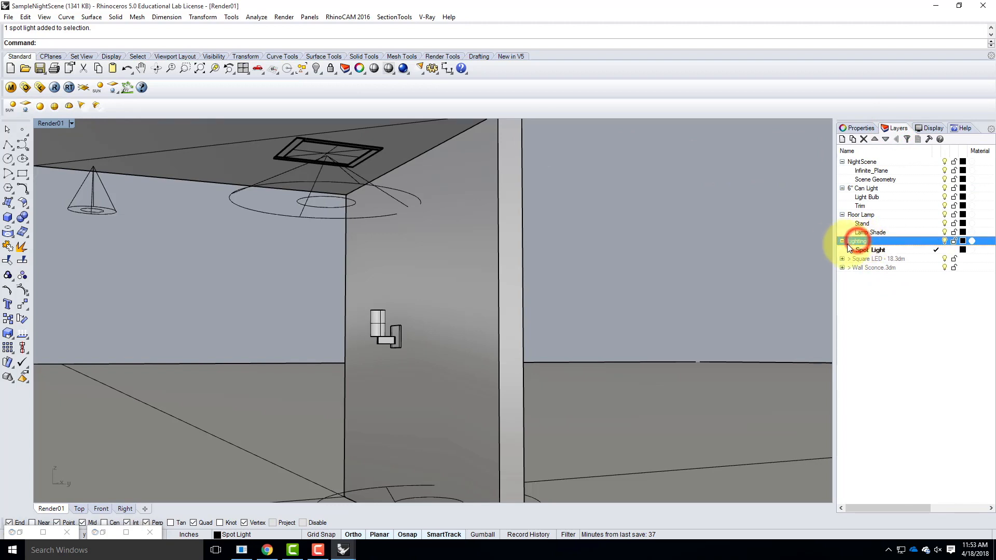
click(852, 139)
text(Poi)
text(tn)
key(BackSpace)
key(BackSpace)
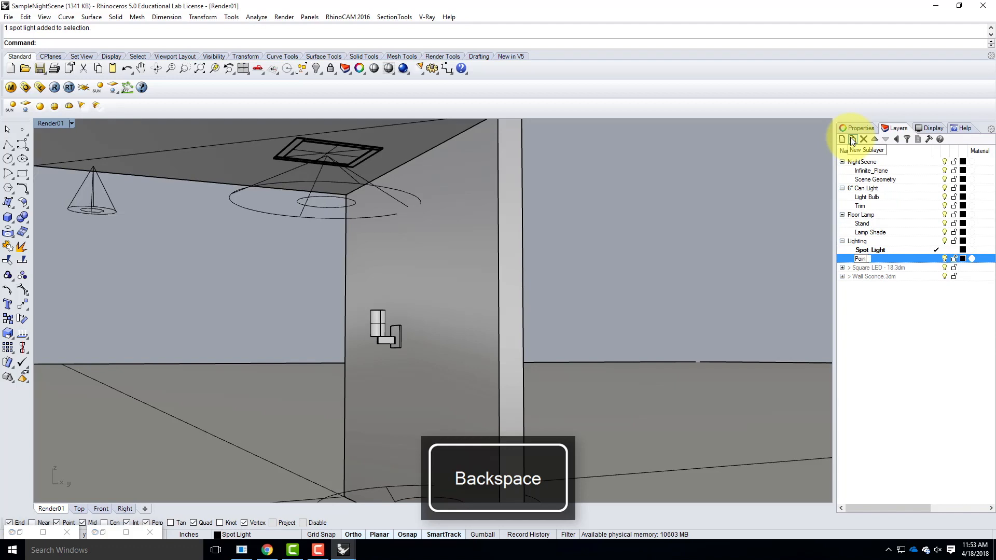
text(nt Light)
key(Return)
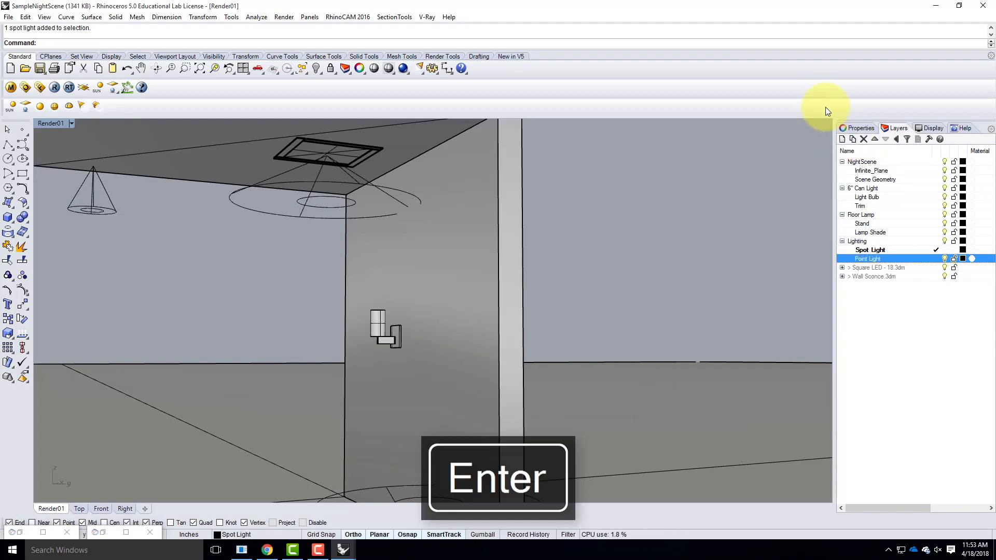
- Make the Point Light layer current and place a point light at the centre of the sconce cylinder's top rim using the Cen snap
click(925, 257)
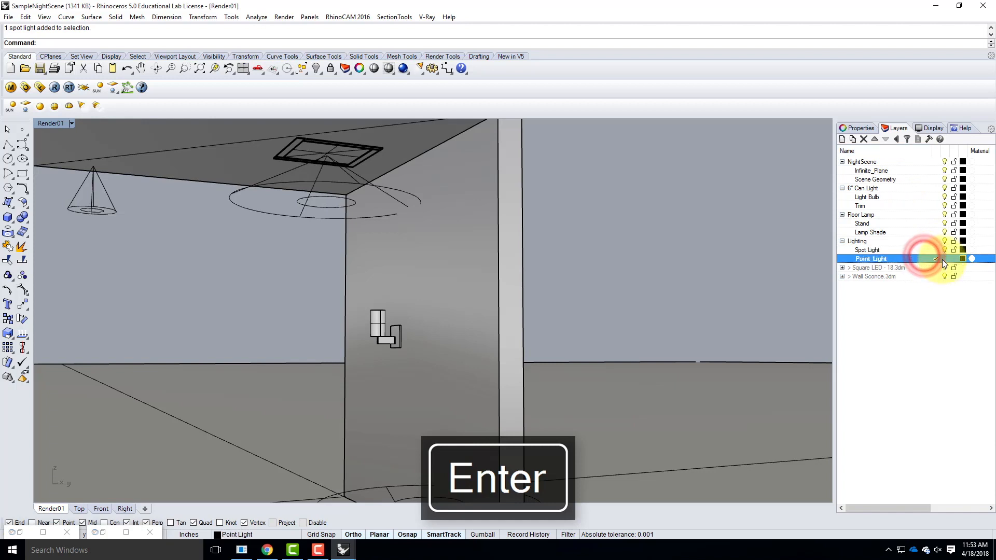
click(41, 107)
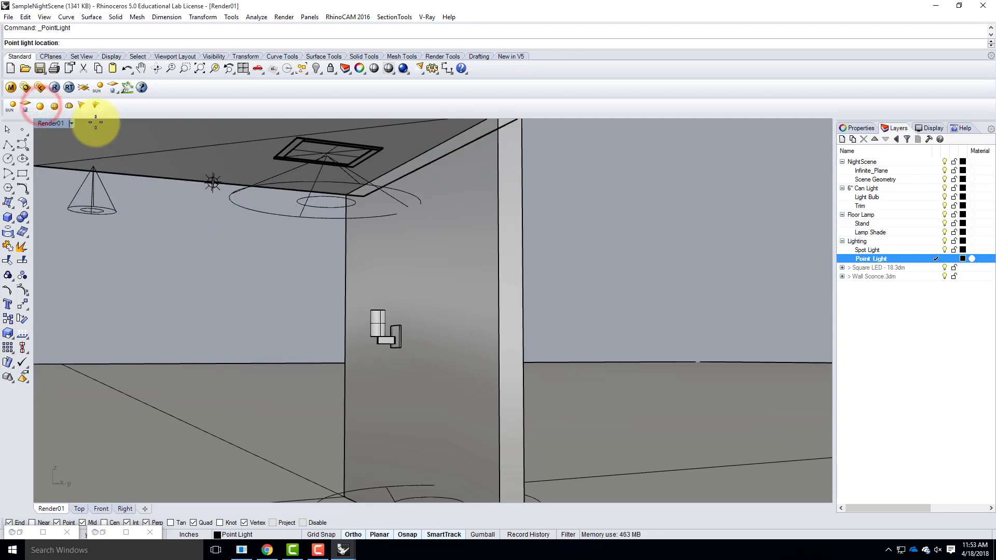
right_drag(237, 256, 369, 349)
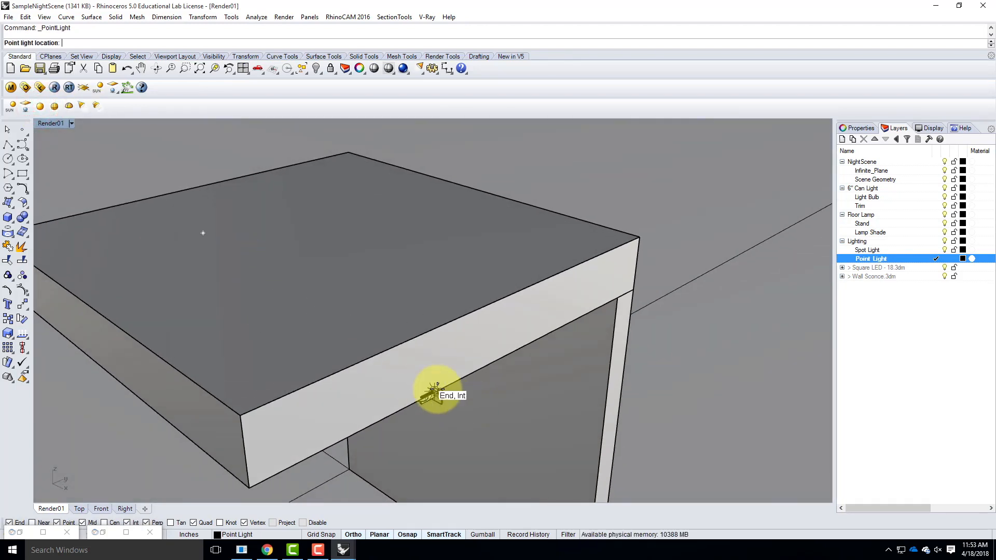
scroll(437, 396, up, 6)
scroll(394, 341, up, 2)
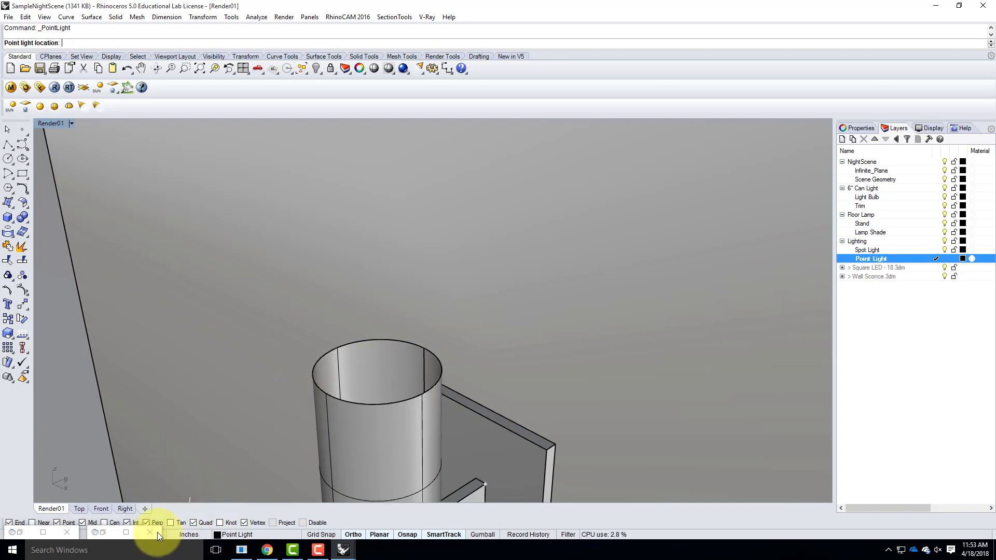
click(103, 523)
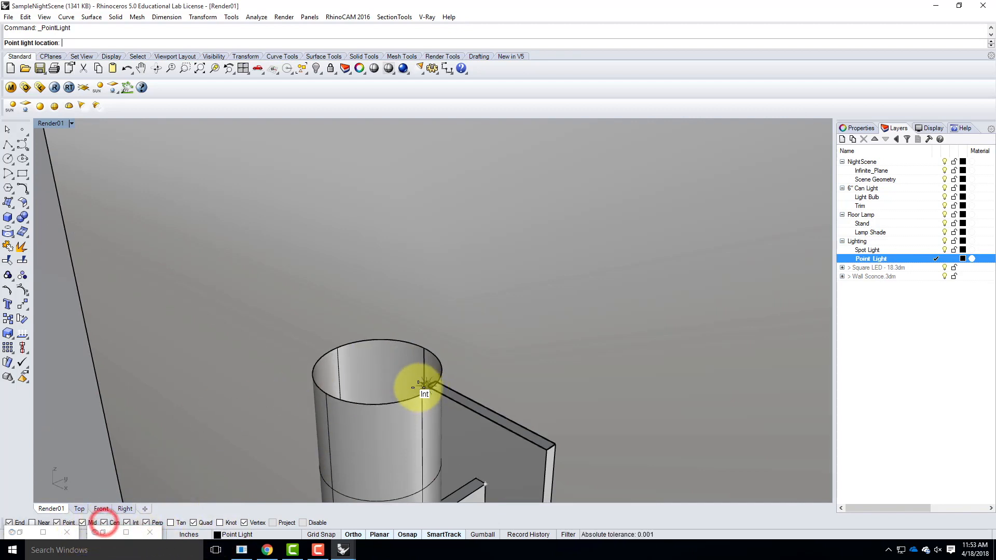
click(391, 402)
scroll(456, 411, down, 5)
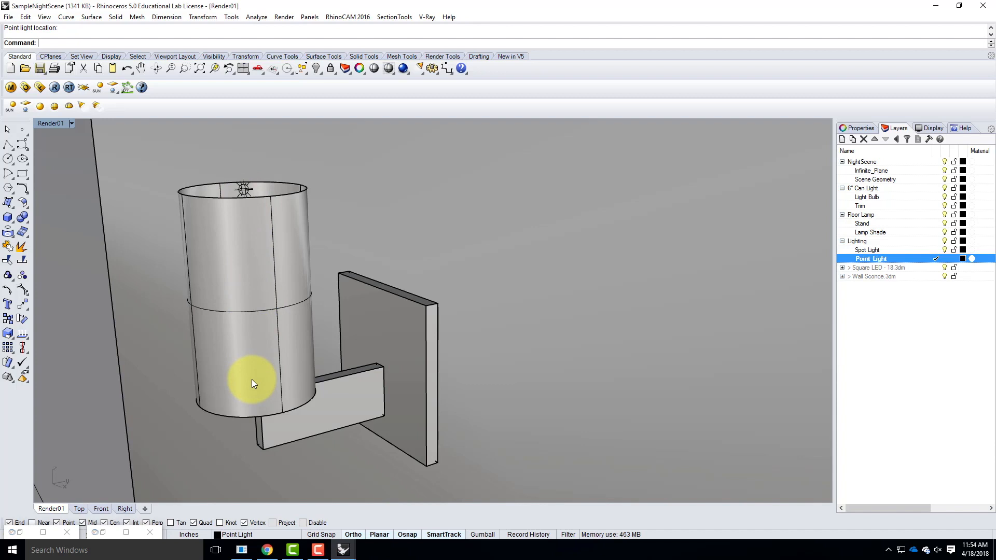
- Move the point light straight down inside the sconce cylinder to about its mid-height using the Vertical option
click(242, 192)
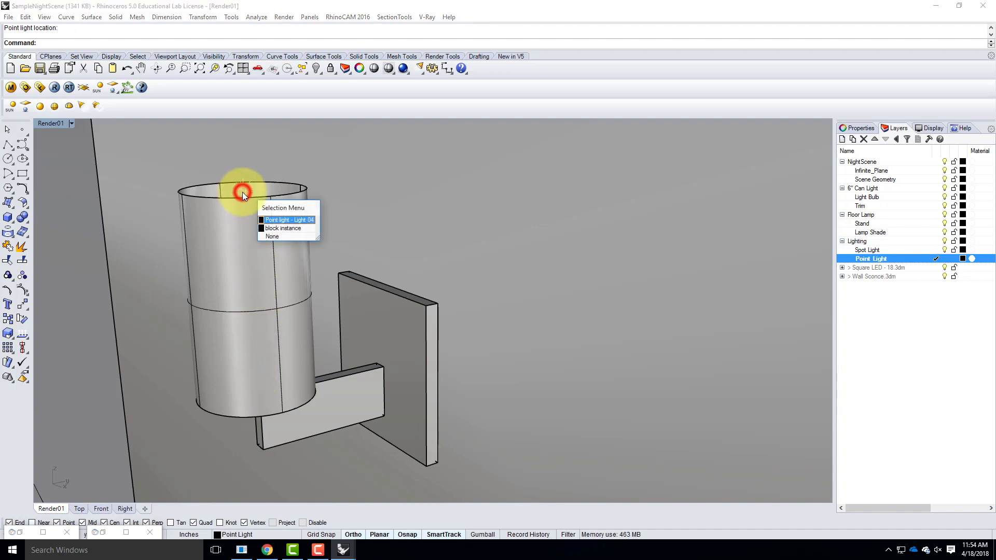
click(273, 220)
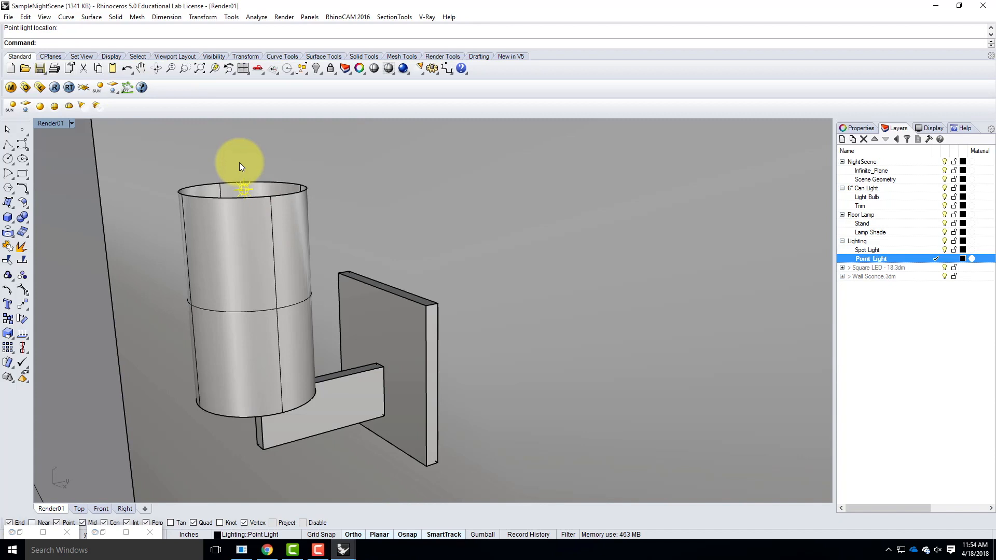
scroll(239, 163, up, 3)
scroll(238, 164, down, 5)
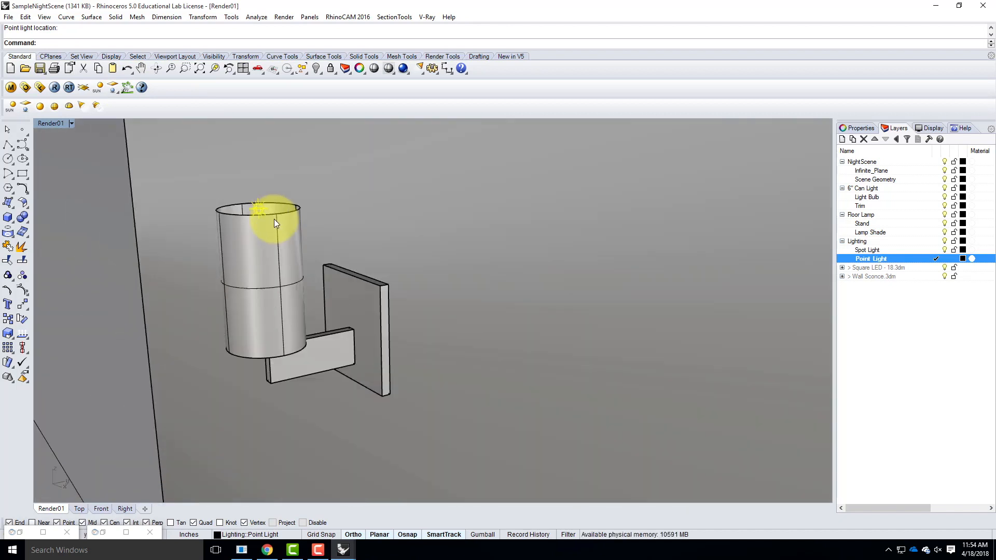
scroll(274, 219, up, 6)
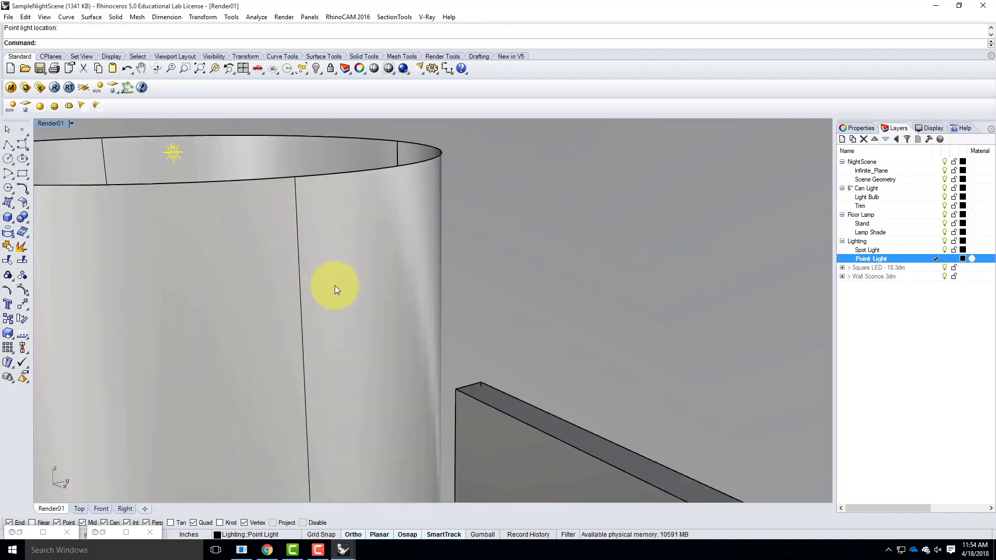
scroll(345, 313, down, 2)
scroll(238, 173, up, 2)
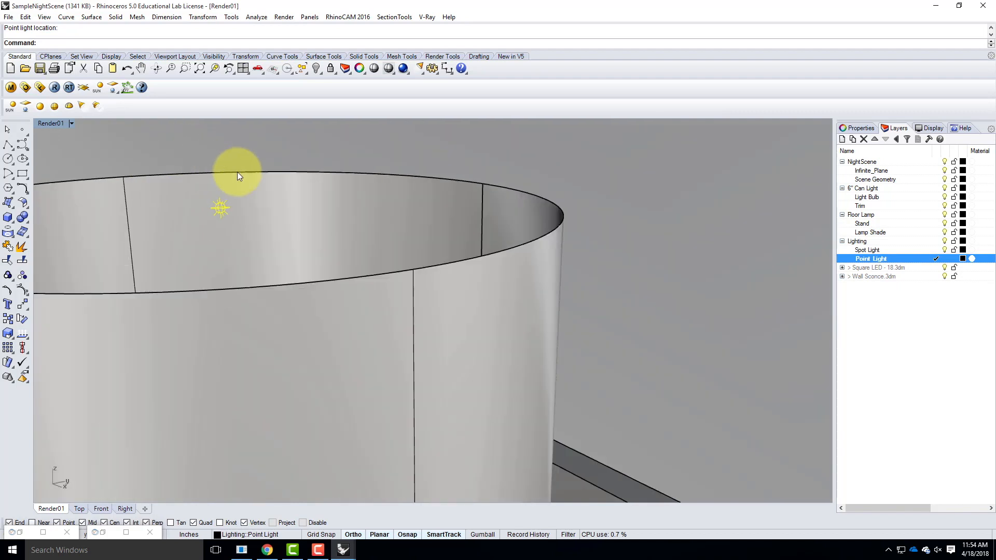
scroll(477, 331, down, 3)
scroll(327, 229, up, 3)
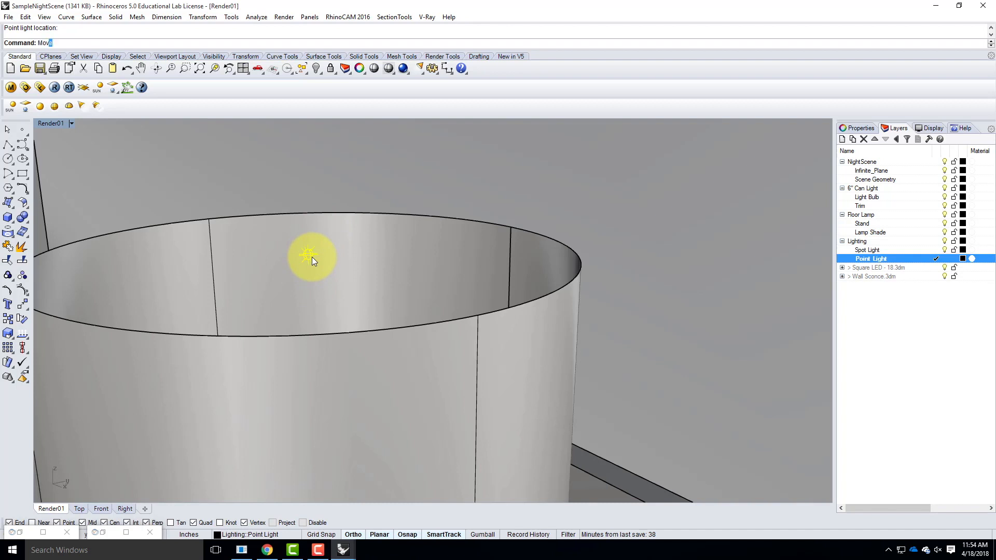
key(Return)
text(v)
key(Return)
scroll(312, 257, down, 5)
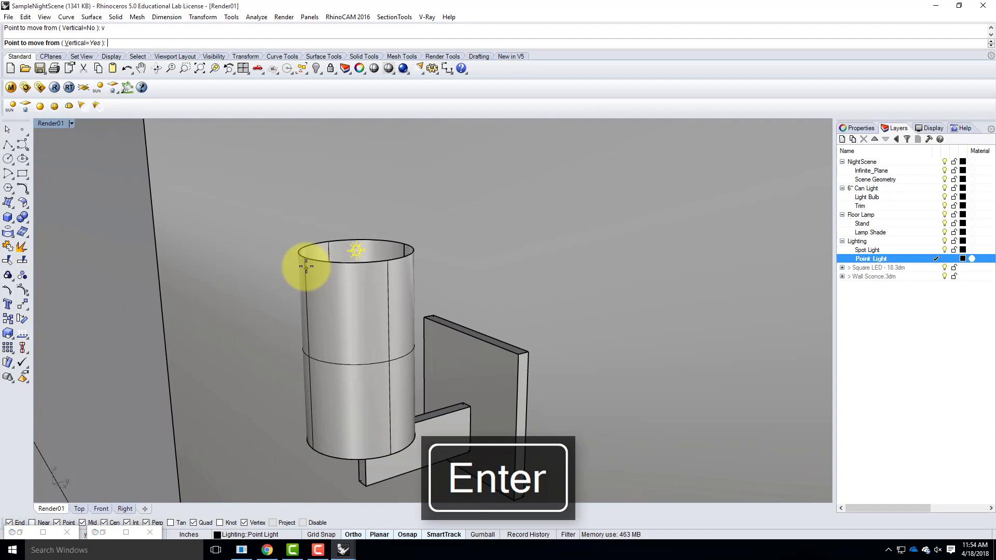
click(306, 257)
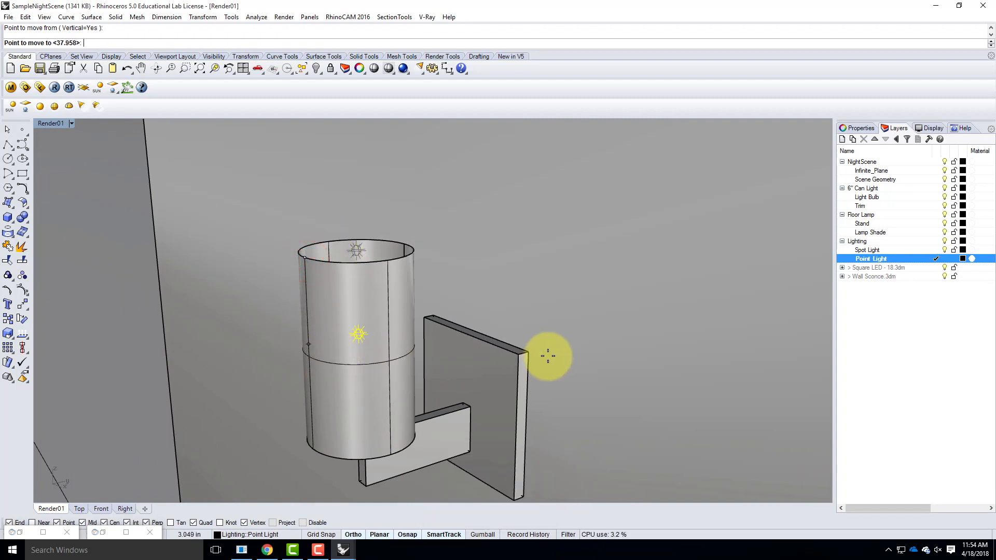
click(515, 355)
right_drag(386, 381, 359, 364)
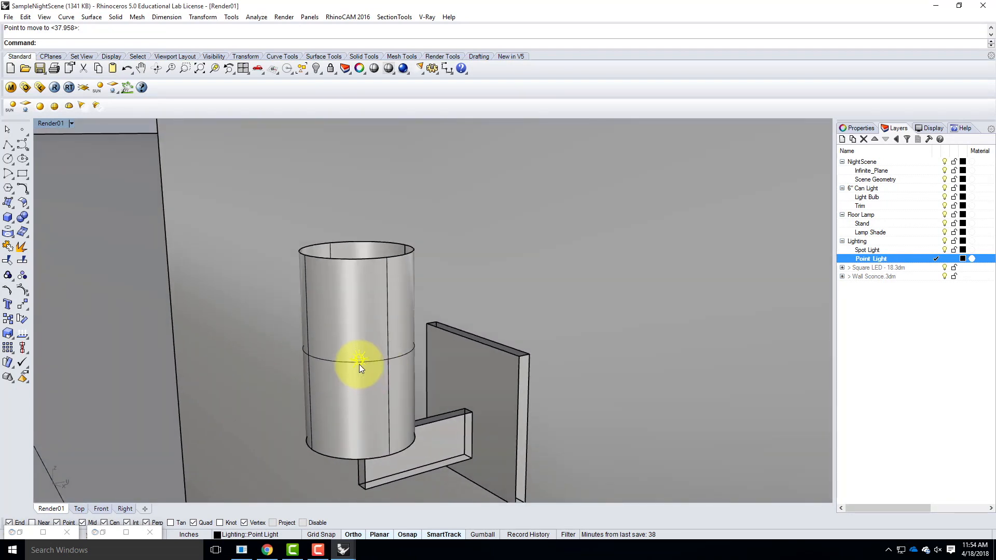
- Set the point light's color to a warm tone with RGB values 255, 214, 170
click(860, 128)
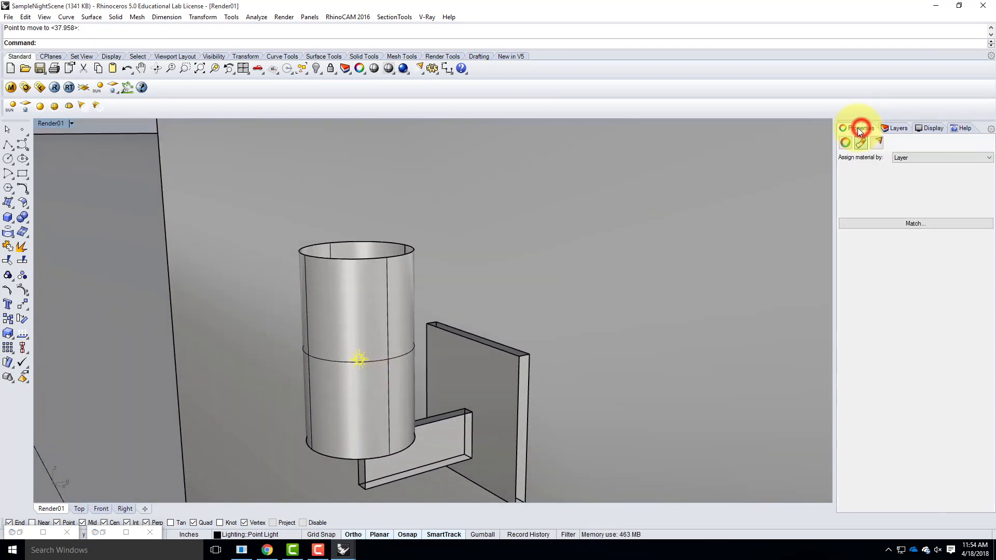
click(876, 142)
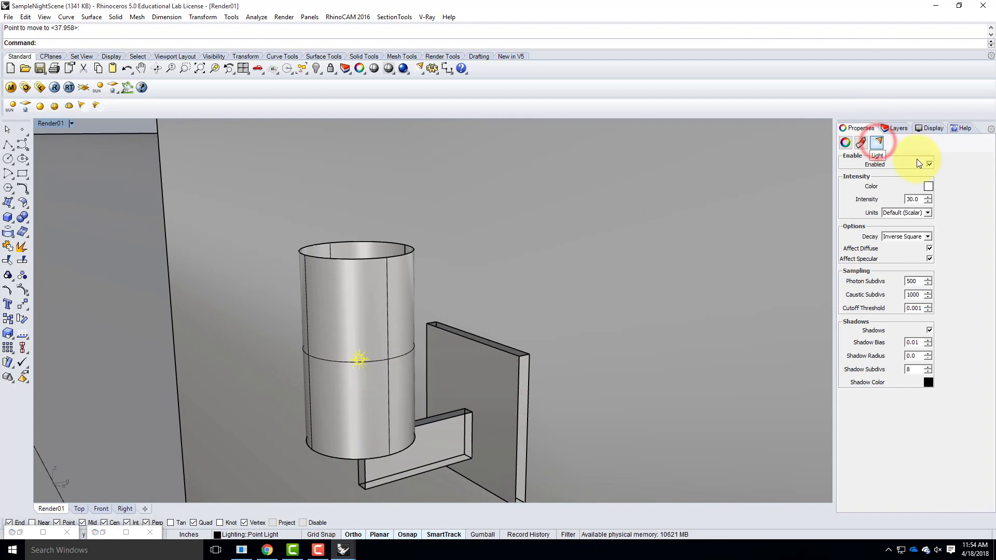
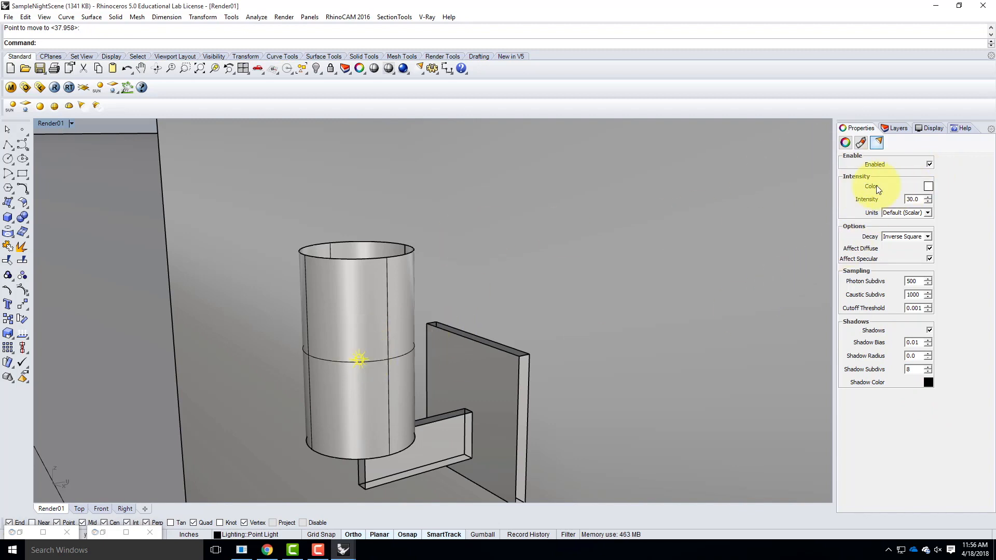
click(928, 186)
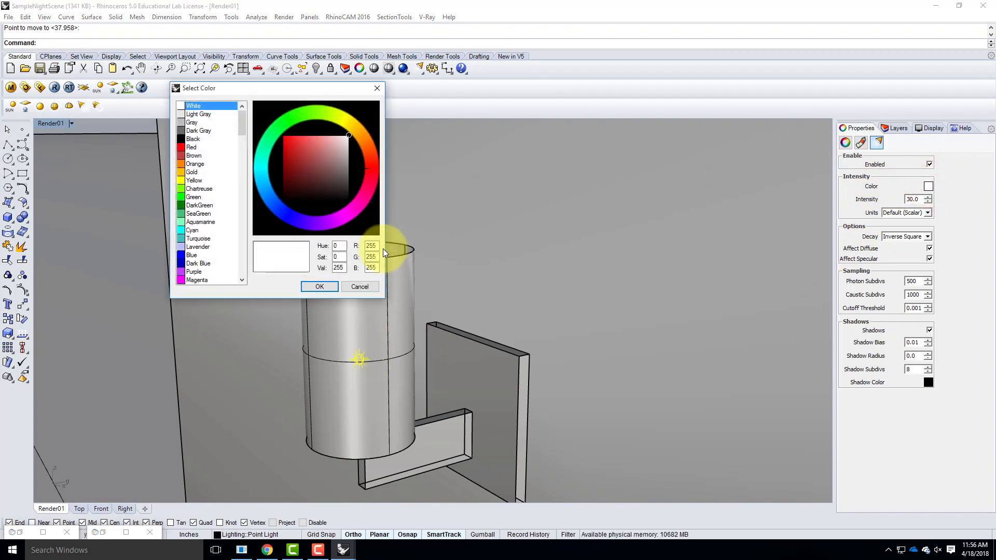
double_click(371, 256)
text(214)
double_click(371, 267)
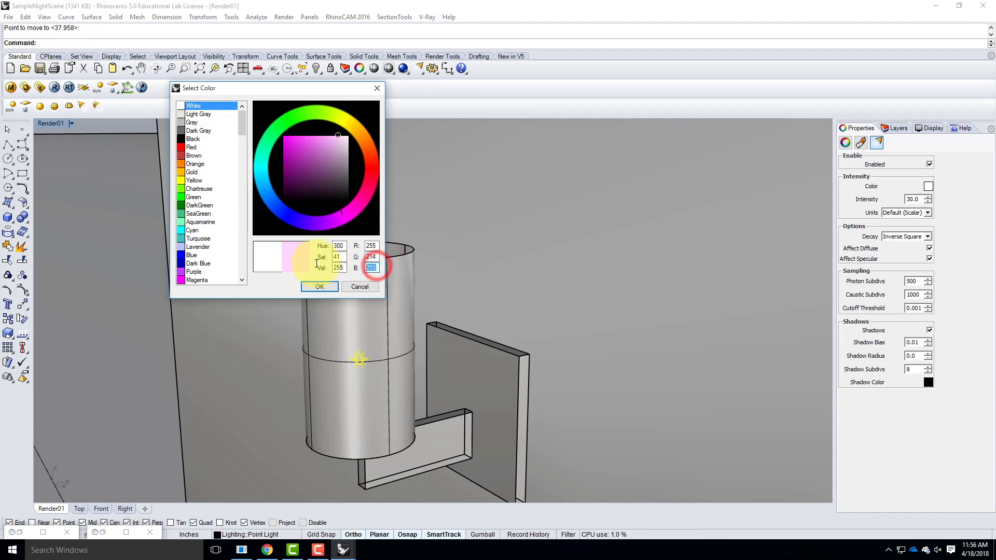
text(170)
click(327, 285)
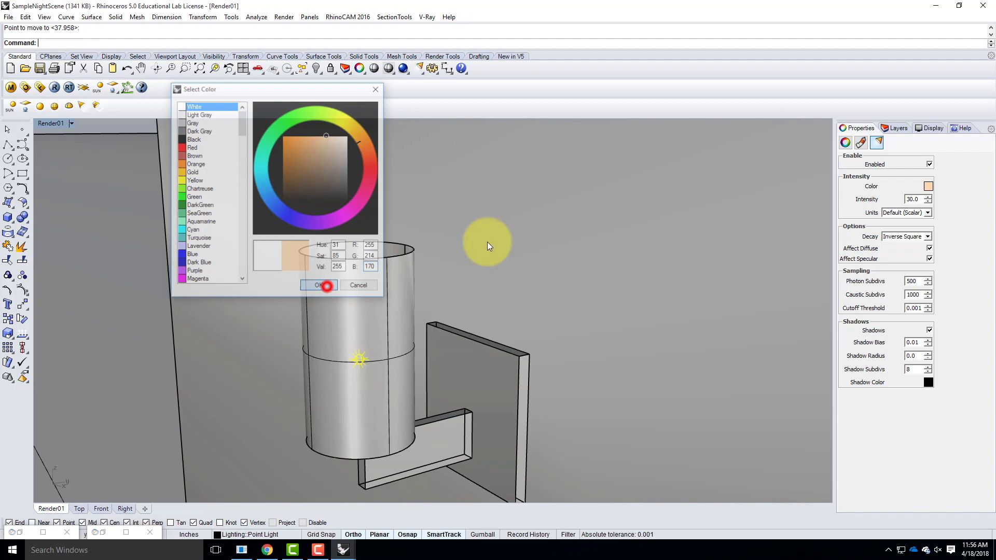
- Set the point light's units to Radiant power (W) and its intensity to 60, leaving the light deselected
click(892, 213)
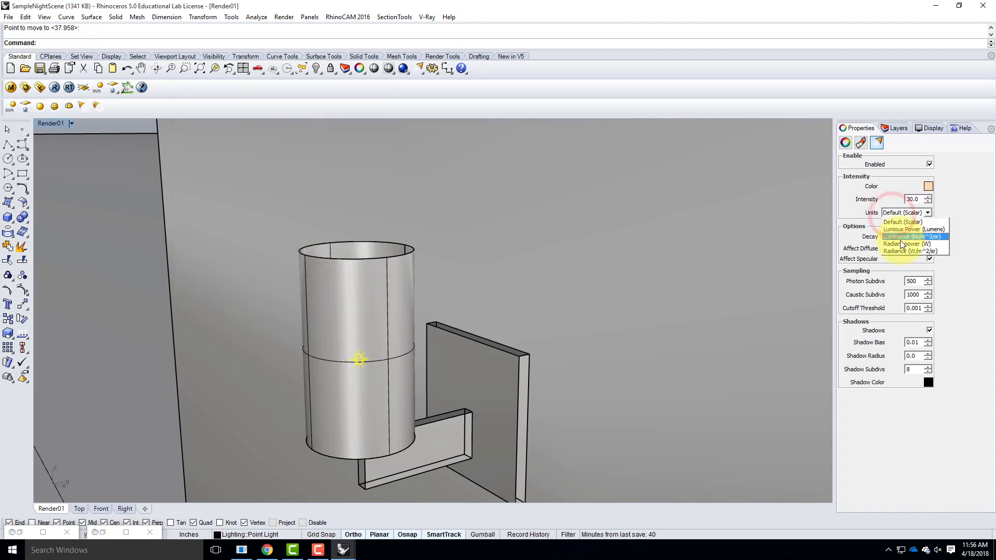
click(901, 244)
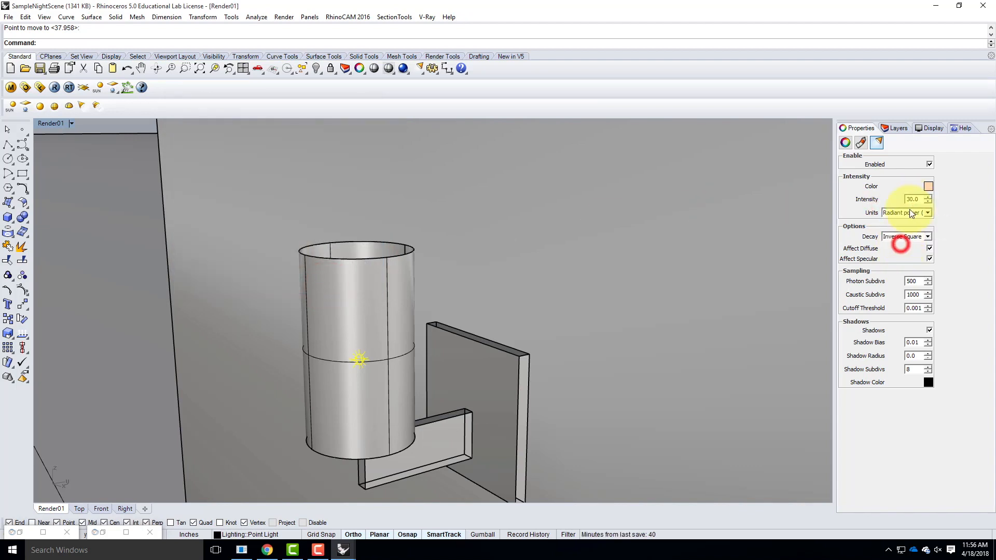
double_click(914, 199)
text(60)
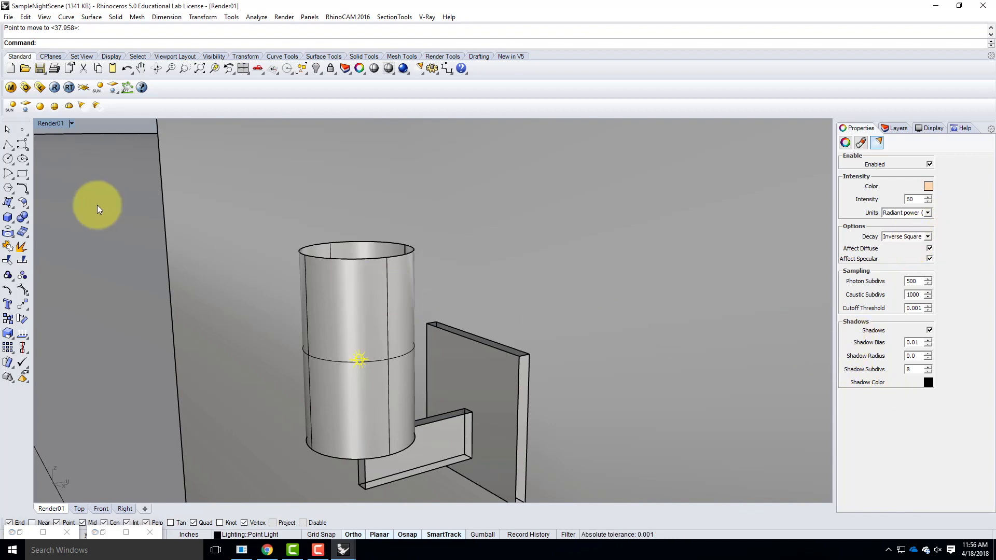
click(115, 129)
- Restore the saved Render01 view and start a V-Ray RT render of the scene
click(74, 123)
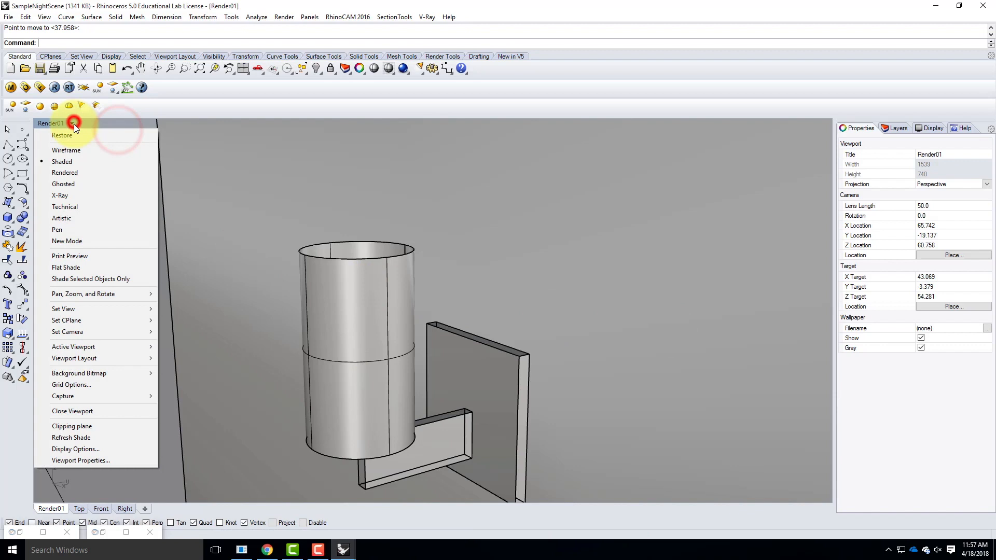
mouse_move(136, 309)
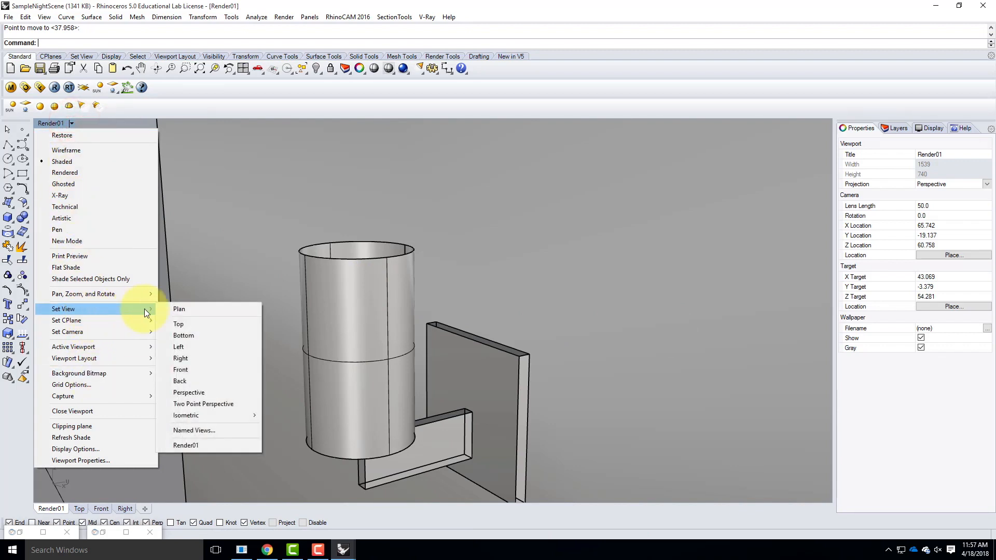
click(201, 448)
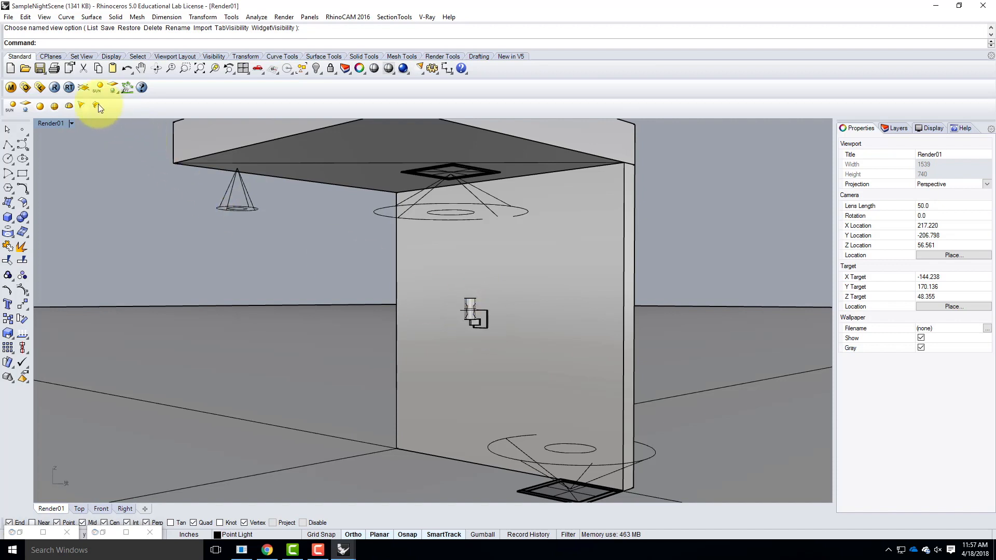
click(68, 87)
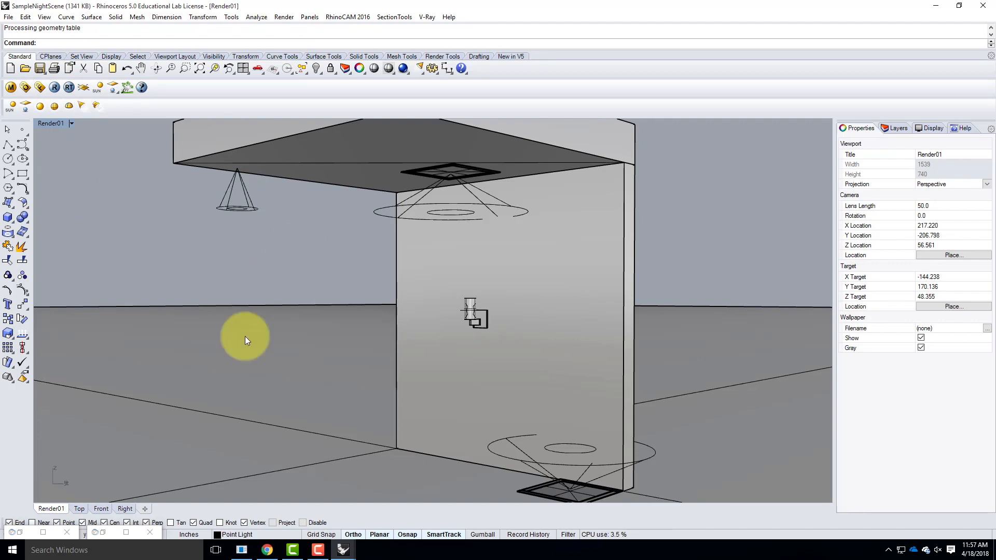
- Examine the render in the V-Ray frame buffer, looking closely at the lit sconce, and minimize the frame buffer
click(43, 533)
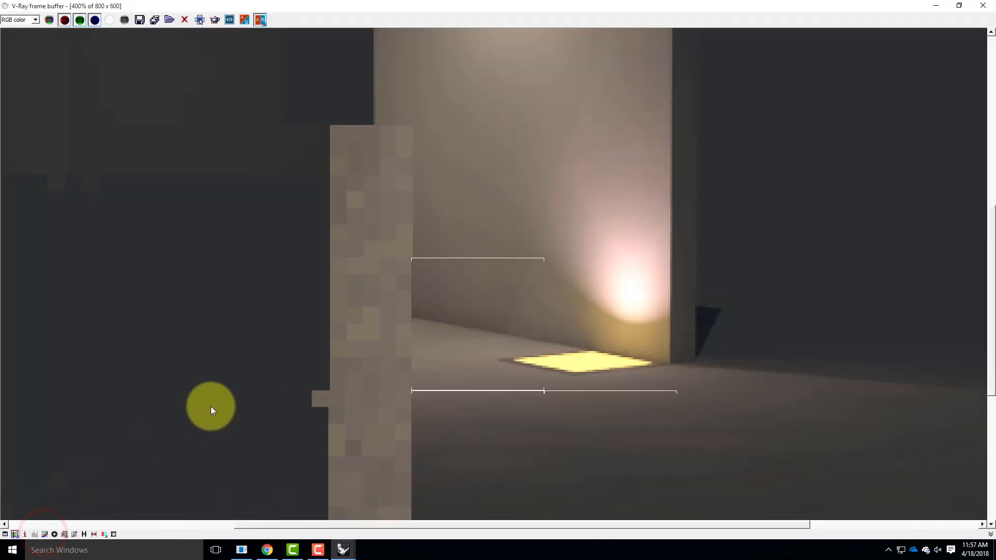
double_click(519, 392)
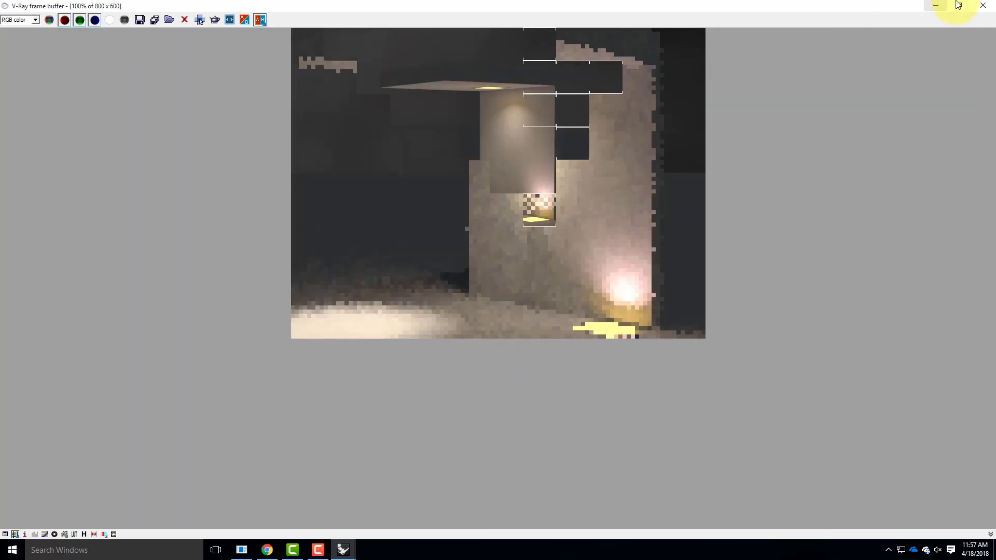
click(959, 5)
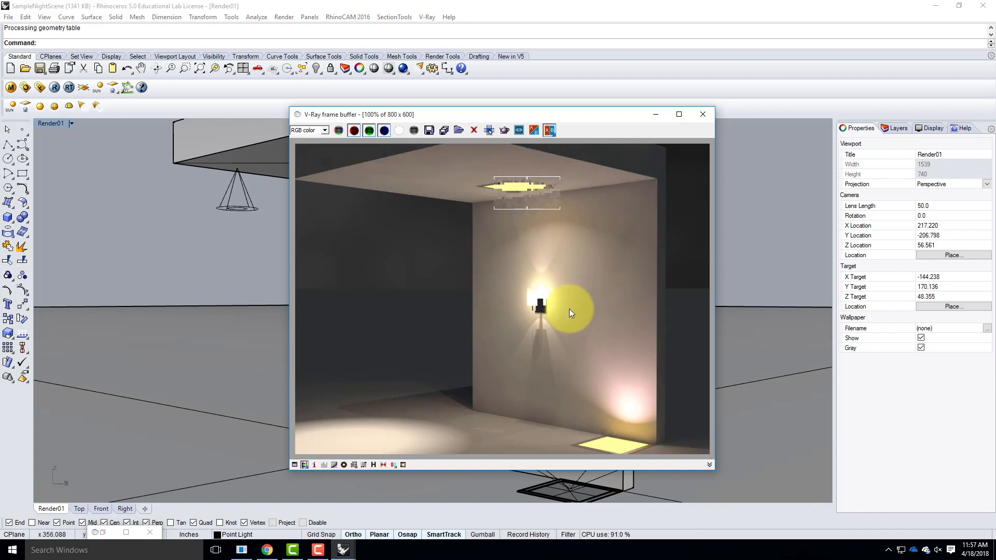
scroll(534, 309, up, 2)
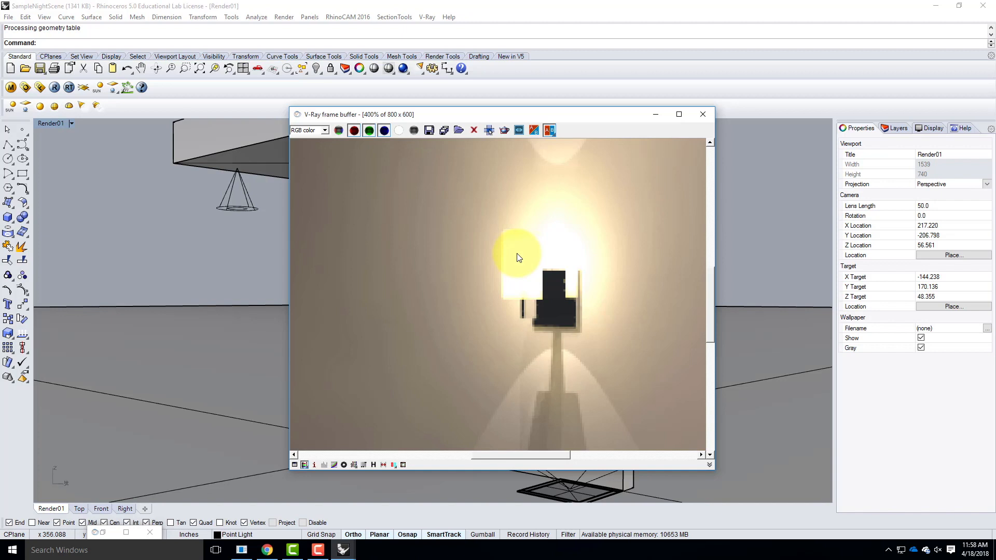
click(653, 116)
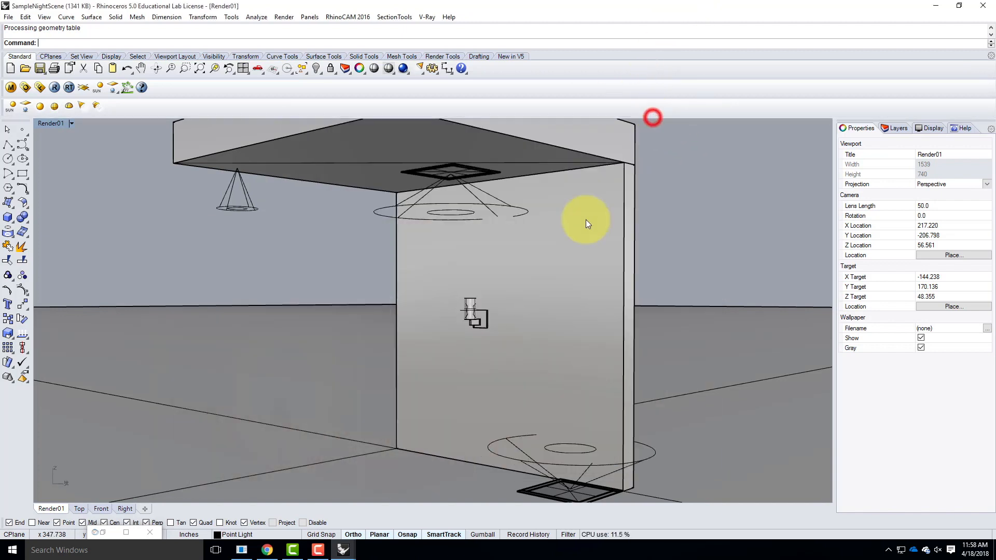
- Set the sconce point light's intensity to 30, leaving the light deselected
click(461, 310)
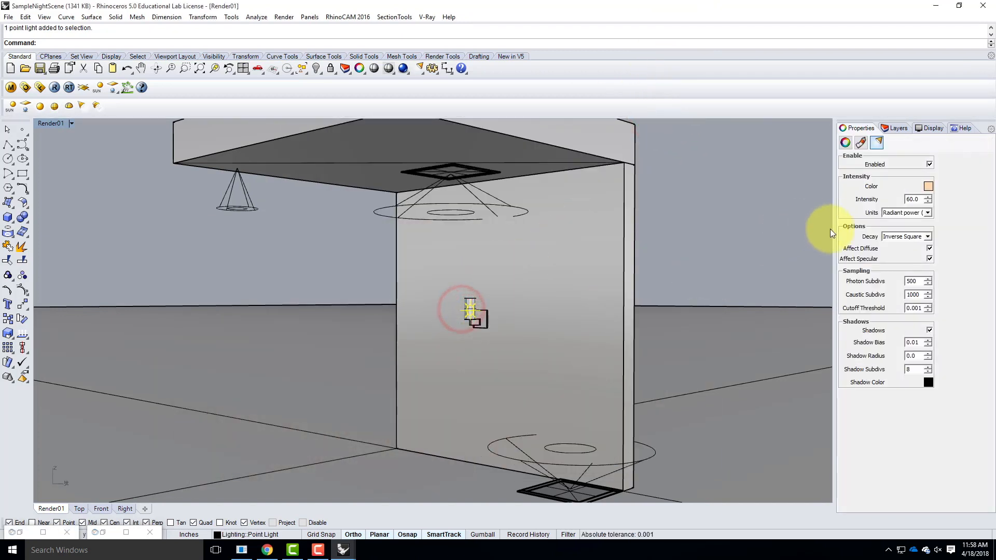
double_click(913, 200)
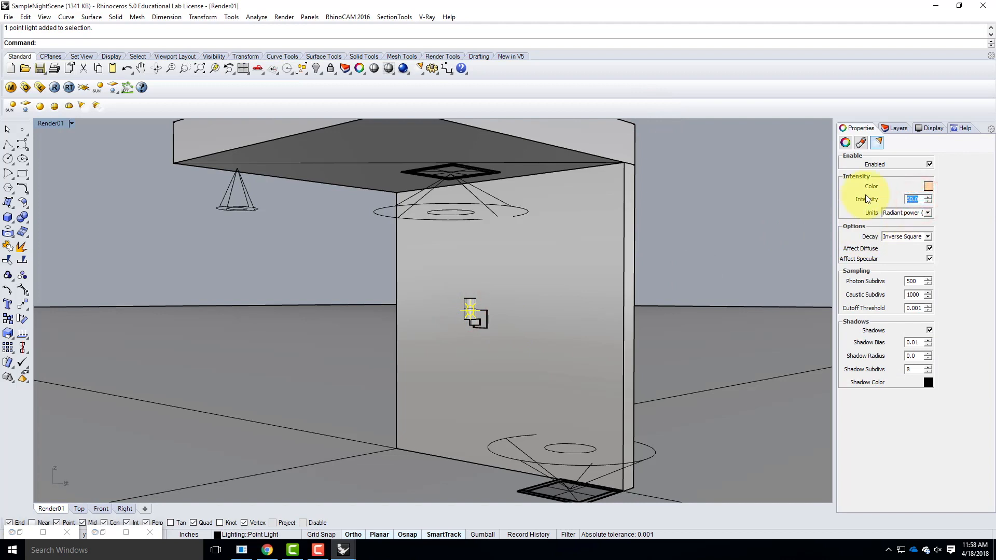
text(30)
click(669, 187)
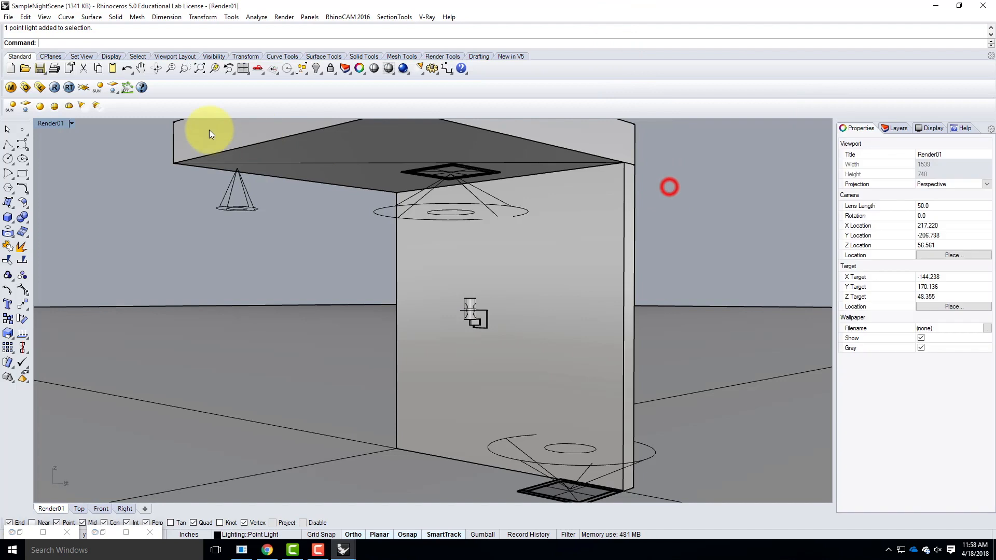
- Render the scene with V-Ray, examine the lit sconce and its shadows in the frame buffer, and minimize the buffer
click(54, 87)
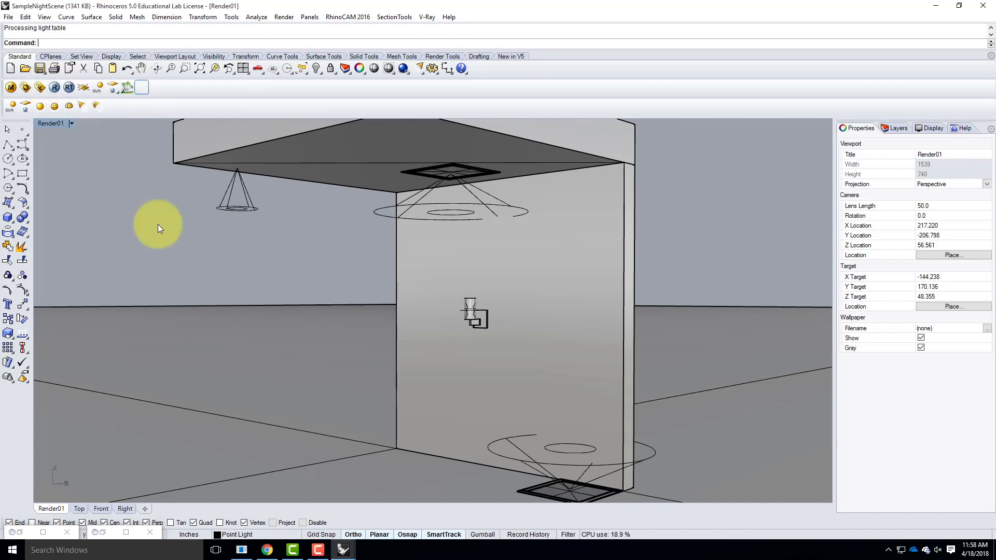
click(43, 533)
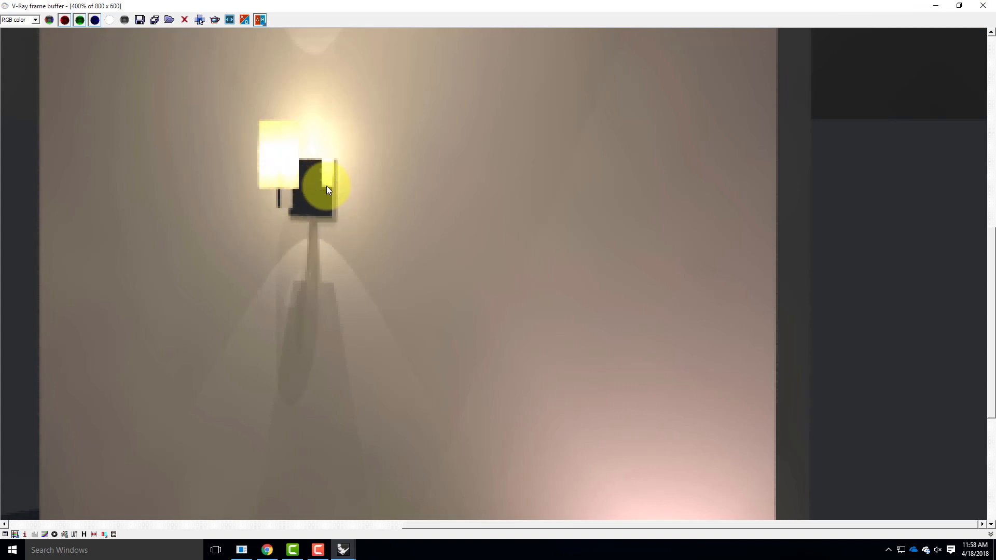
scroll(362, 333, down, 2)
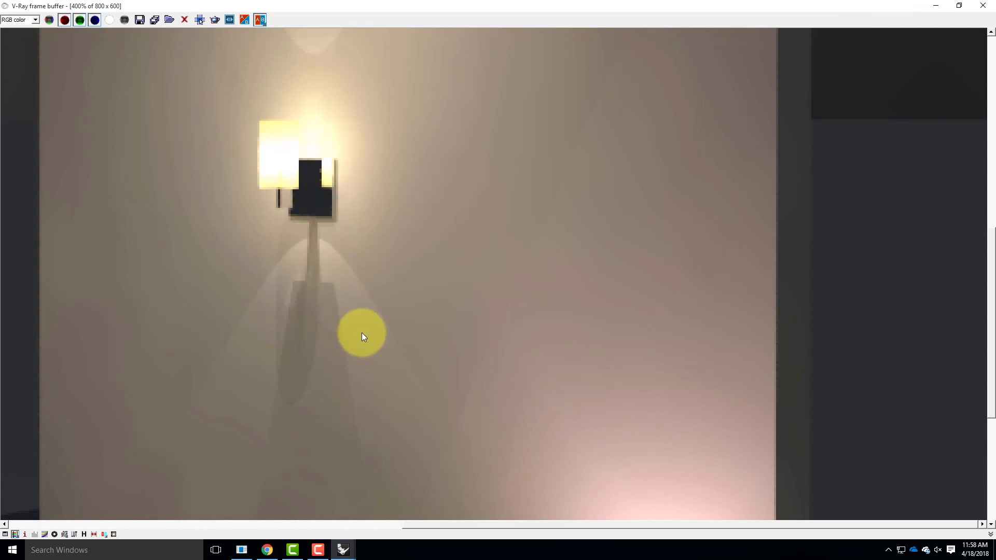
scroll(565, 163, up, 1)
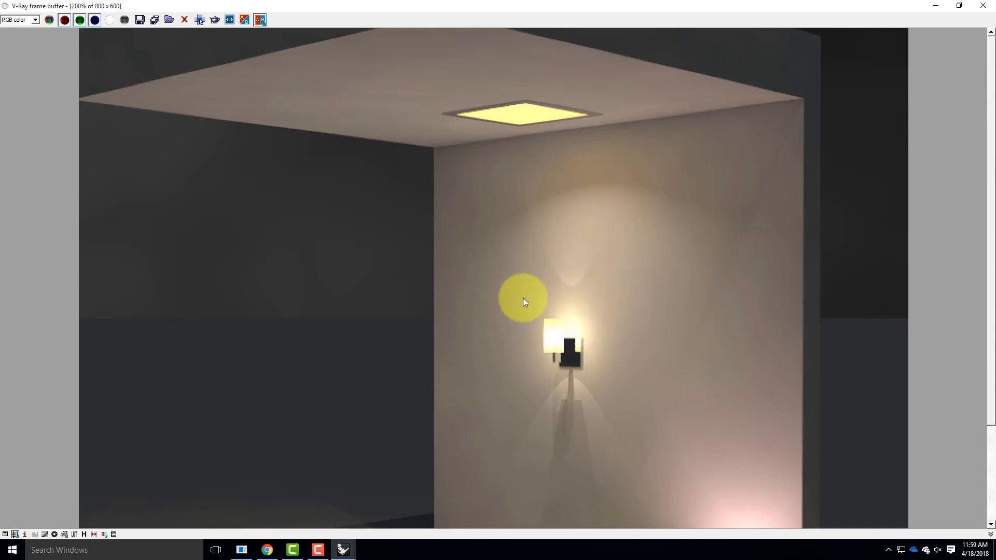
click(958, 6)
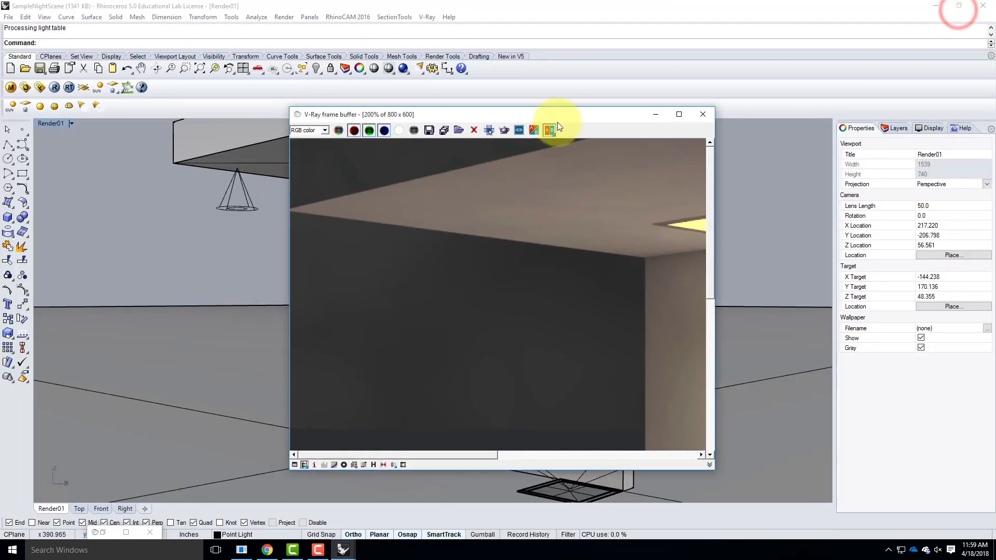
click(656, 116)
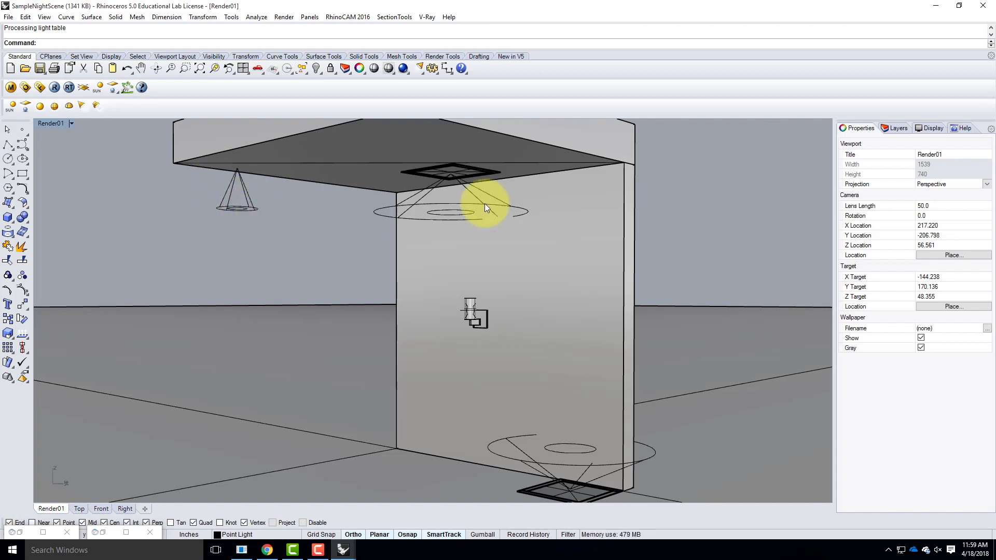
- Inspect the settings of the ceiling fixture's spot light and look closely at the wall sconce's shade
click(446, 204)
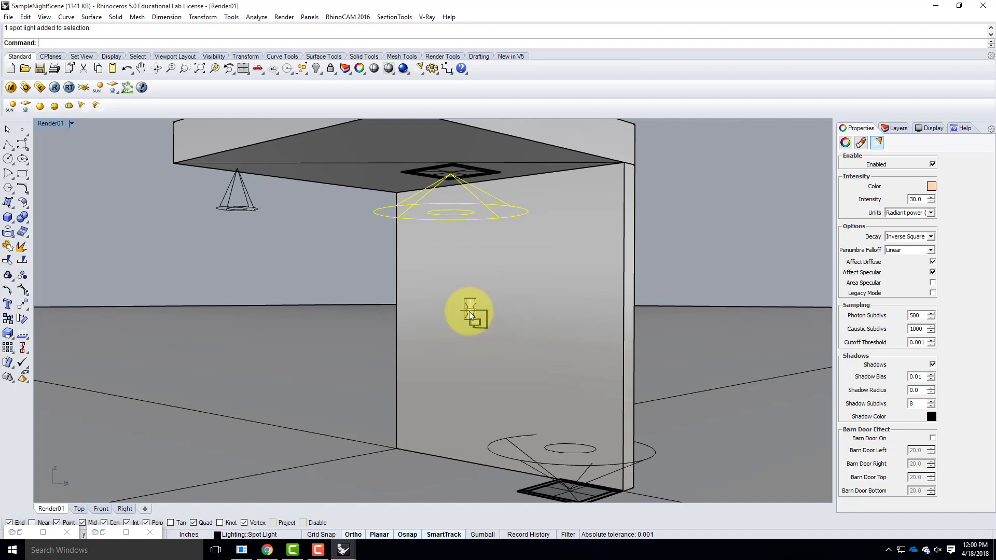
scroll(470, 311, up, 10)
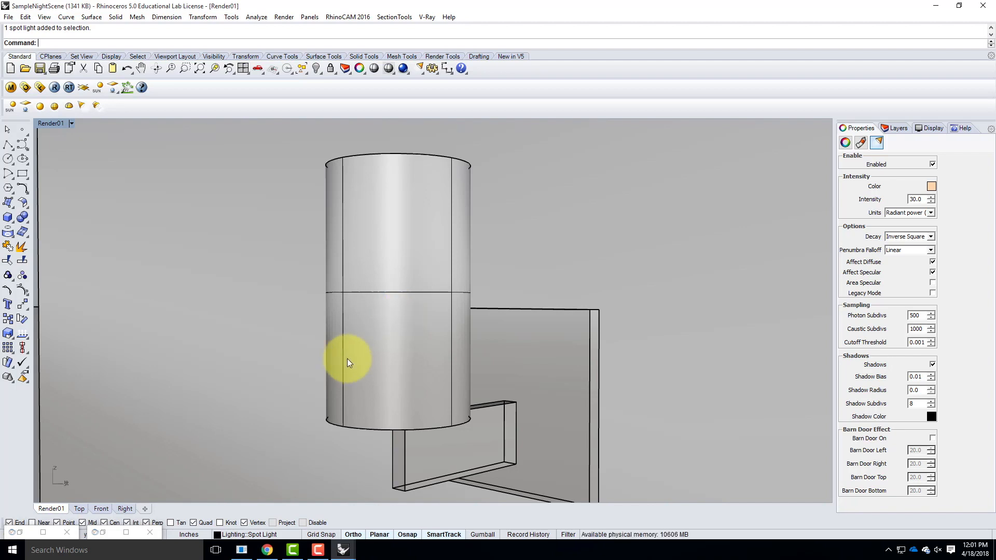
scroll(327, 369, down, 8)
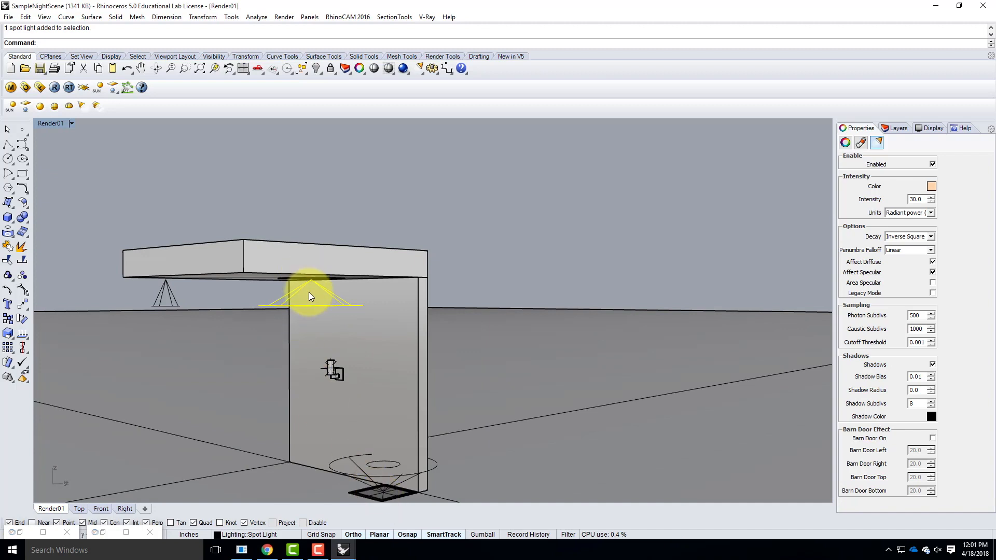
scroll(306, 287, up, 6)
scroll(351, 270, down, 6)
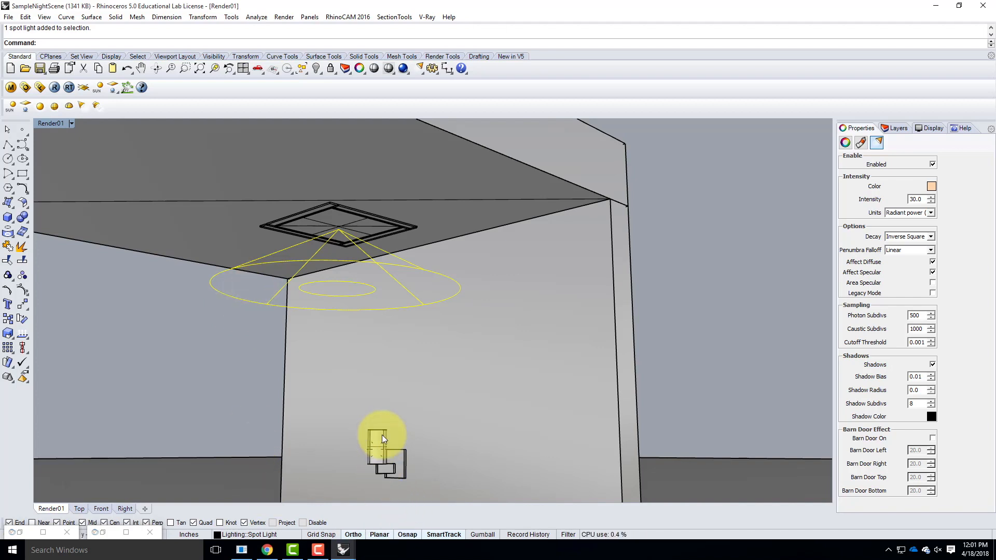
- Switch to the Wall Sconce document, select the cylindrical shade, and open the V-Ray material editor
click(343, 549)
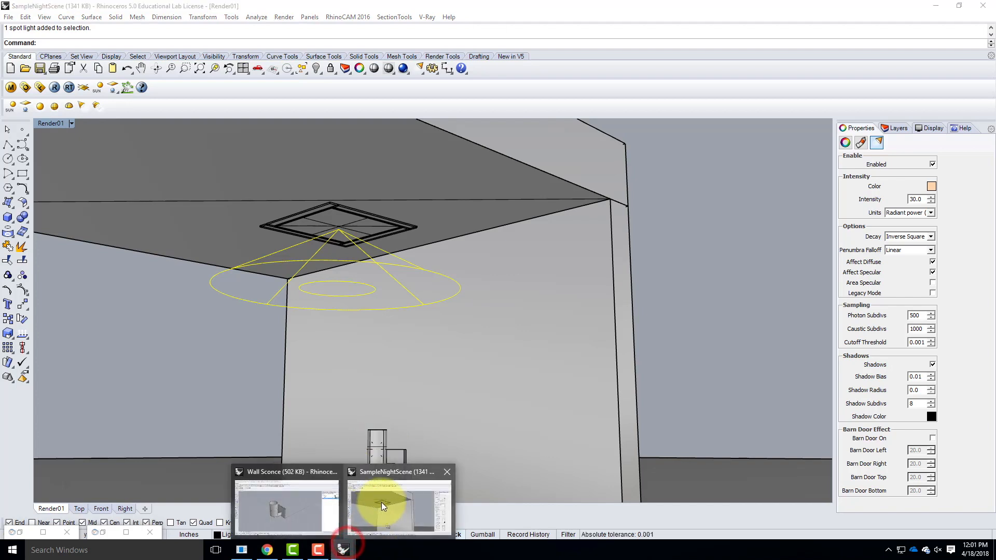
click(296, 505)
click(357, 279)
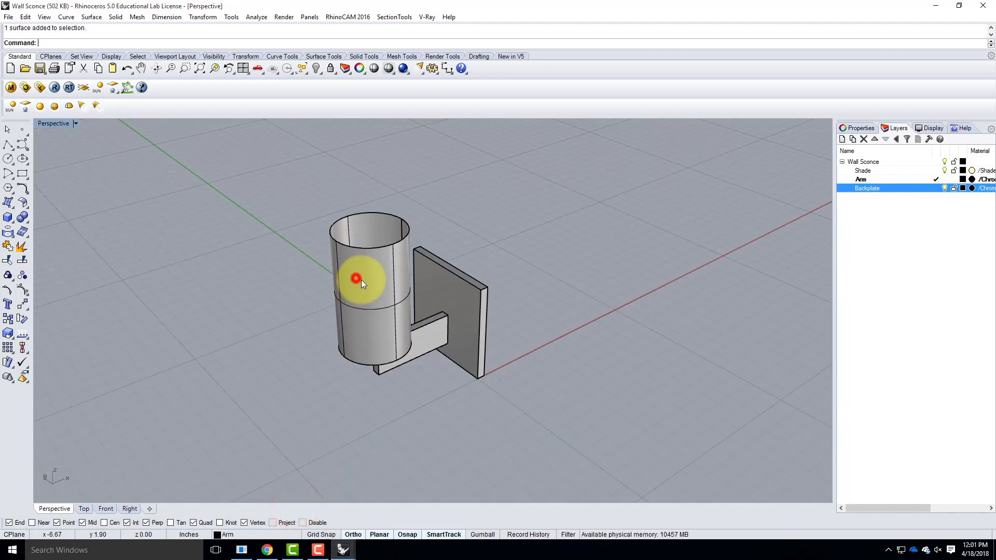
click(10, 87)
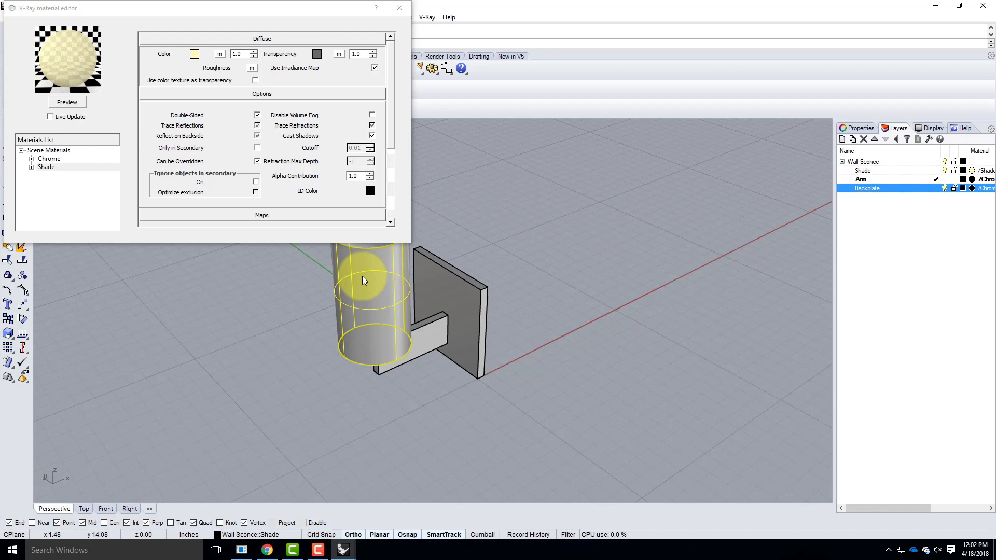
- Try Black as the Shade material's diffuse transparency color and return it to Dark Gray
click(317, 54)
click(193, 139)
click(319, 286)
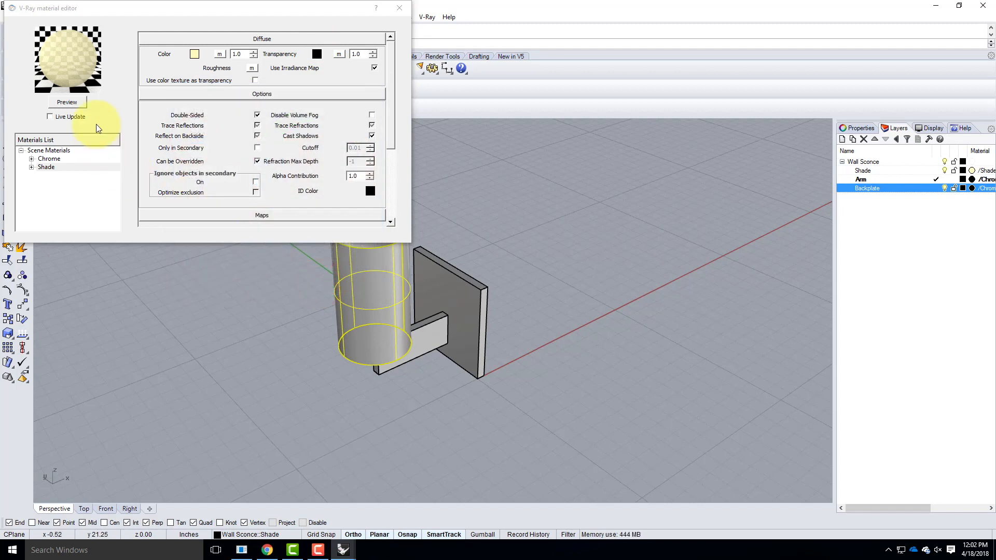
click(316, 55)
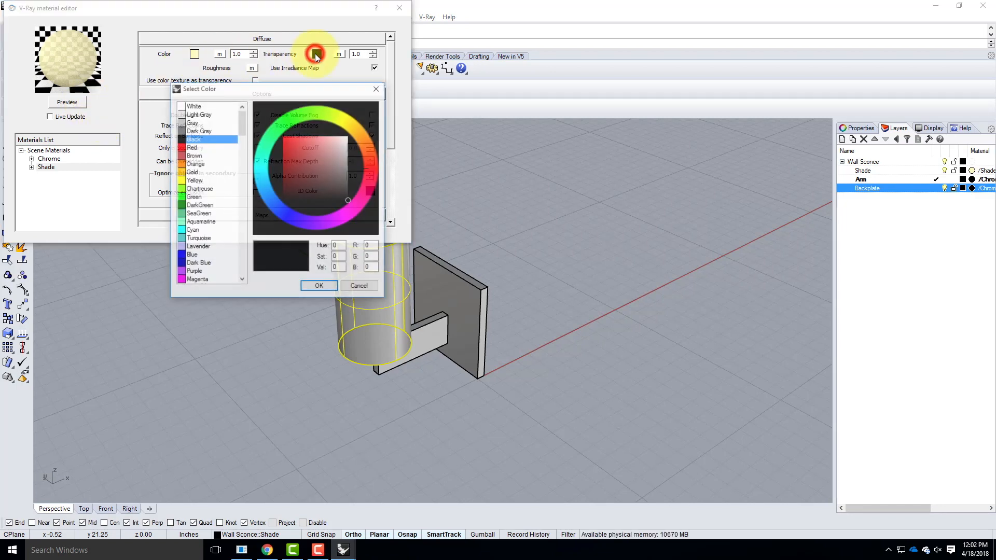
click(193, 129)
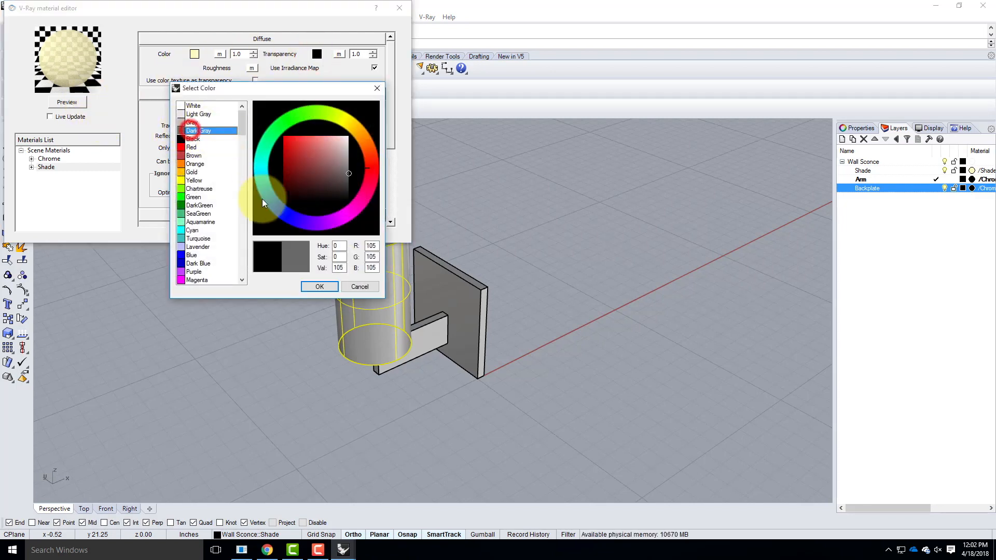
click(319, 286)
- Set the Shade material's diffuse color to Red, refresh the material preview, and close the material editor
click(195, 54)
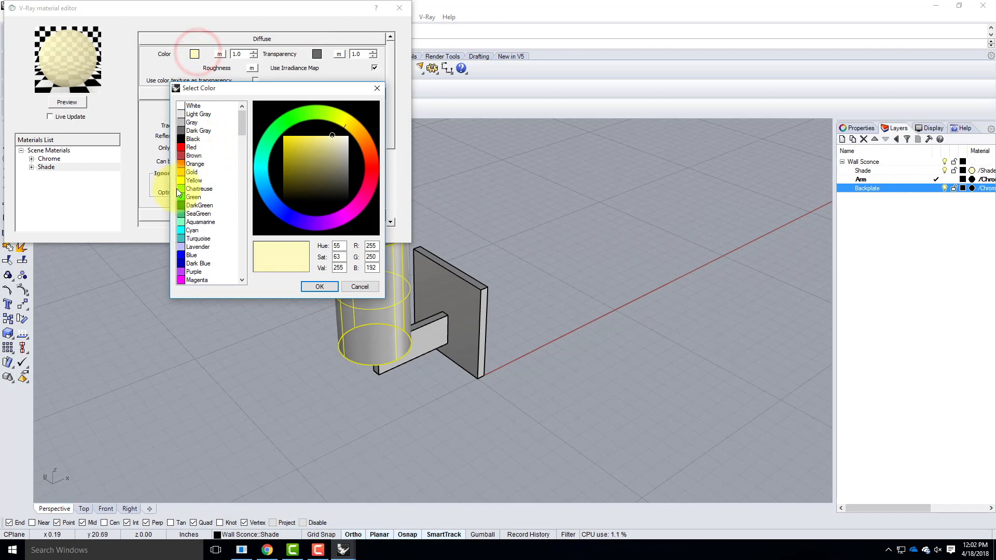
click(191, 147)
click(319, 285)
click(65, 104)
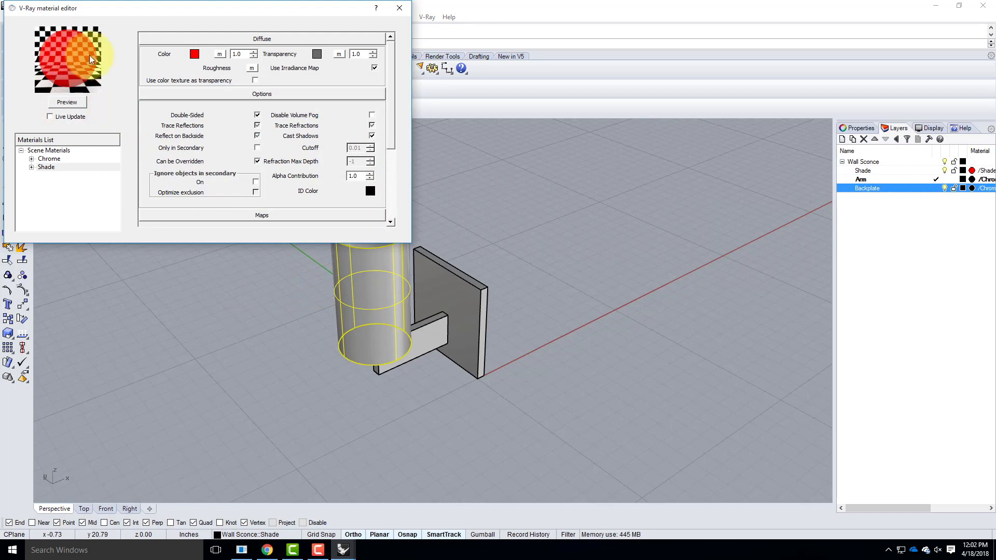
click(407, 11)
- Save the Wall Sconce file and switch to the SampleNightScene document
click(9, 16)
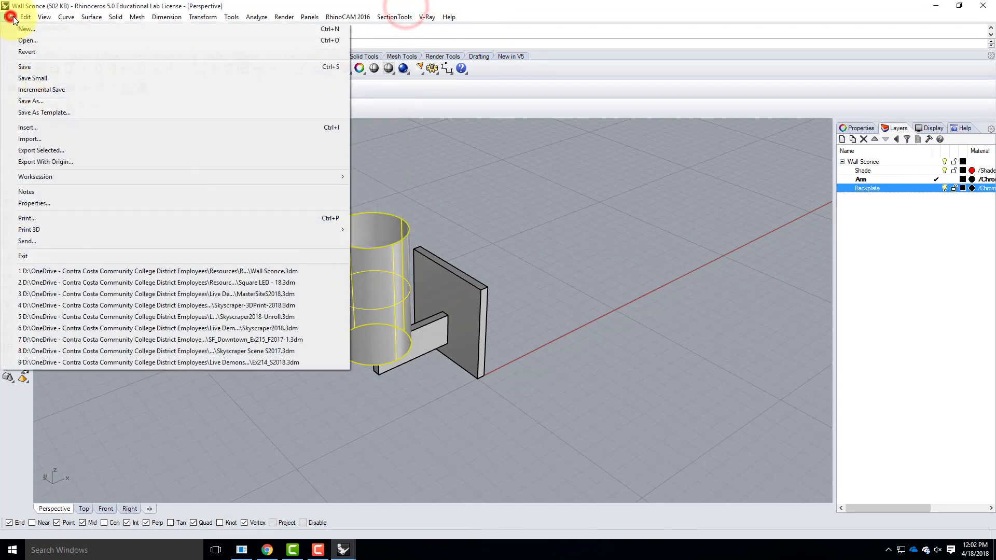
click(24, 66)
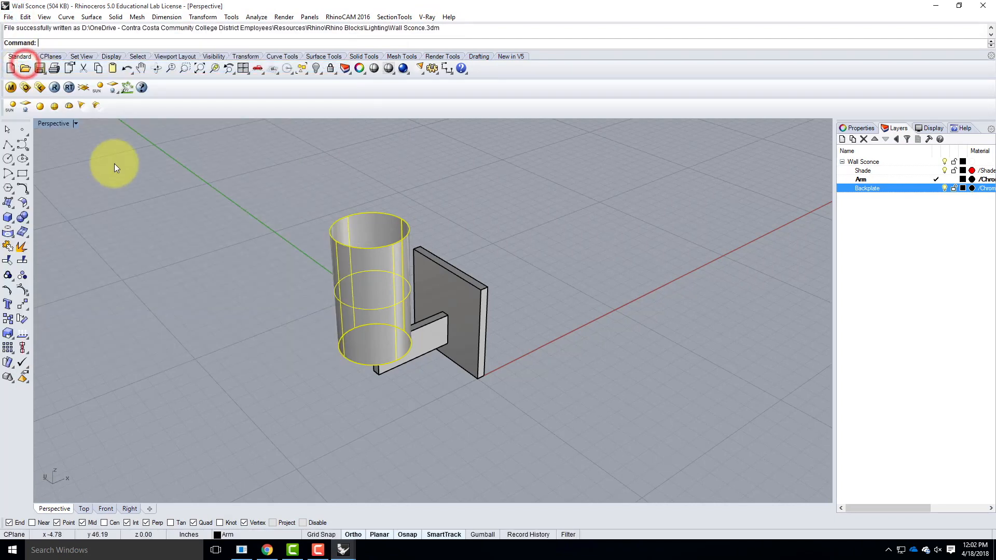
click(267, 550)
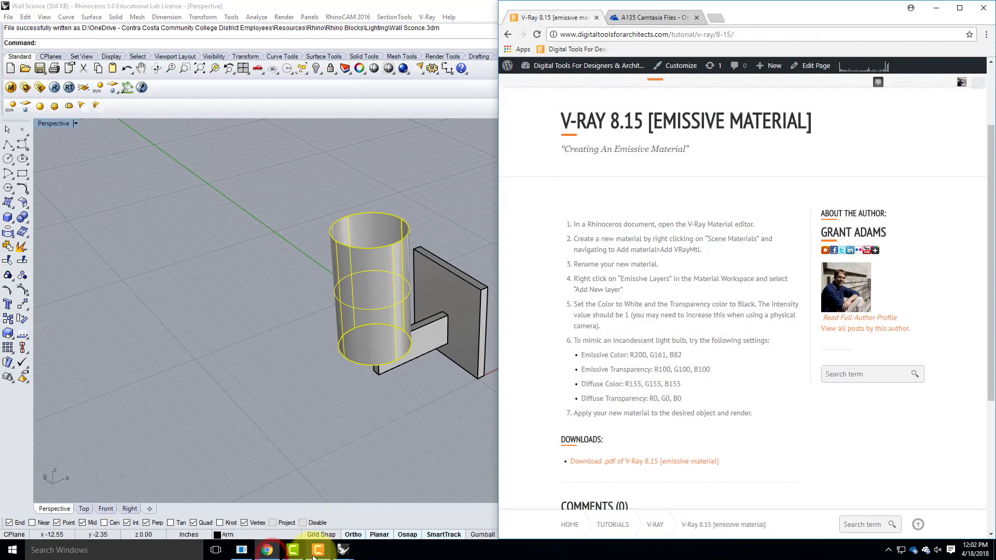
click(348, 553)
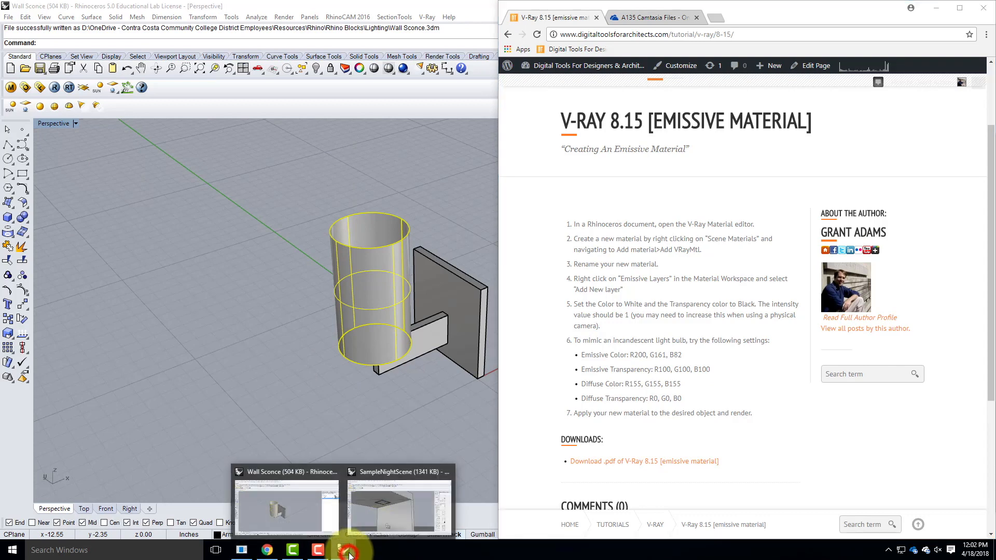
click(289, 516)
mouse_move(349, 554)
click(384, 515)
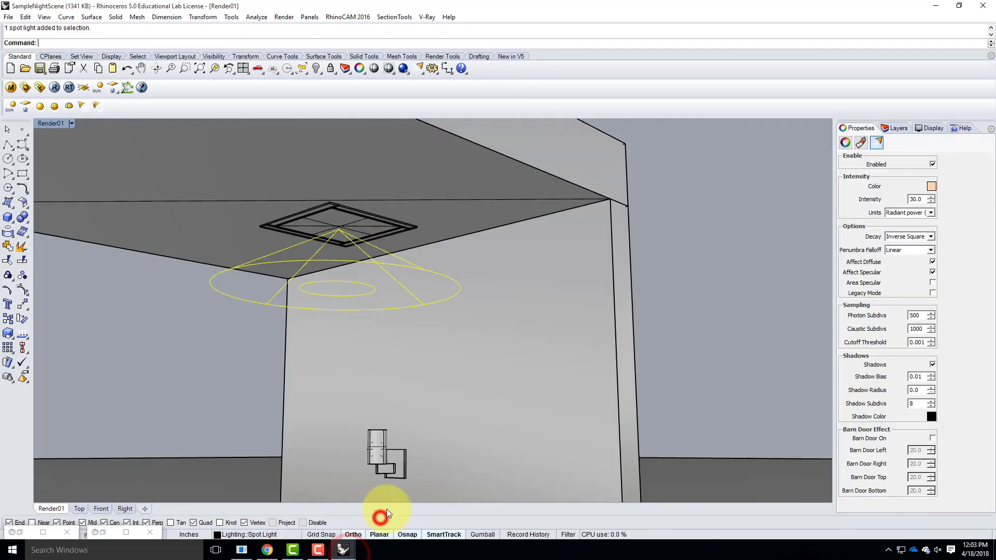
- Update the linked Wall Sconce block definition in the Block Manager and close the manager
click(26, 17)
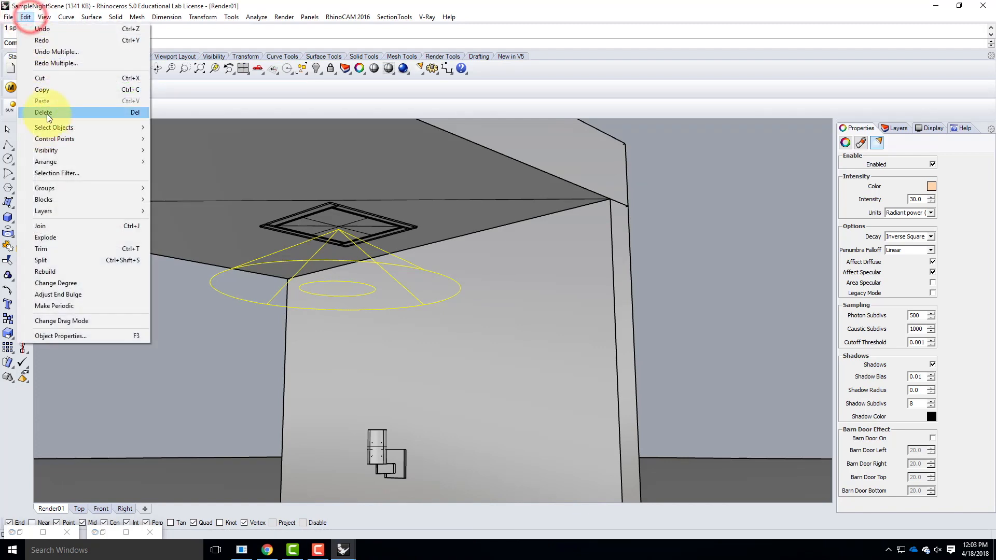
mouse_move(67, 200)
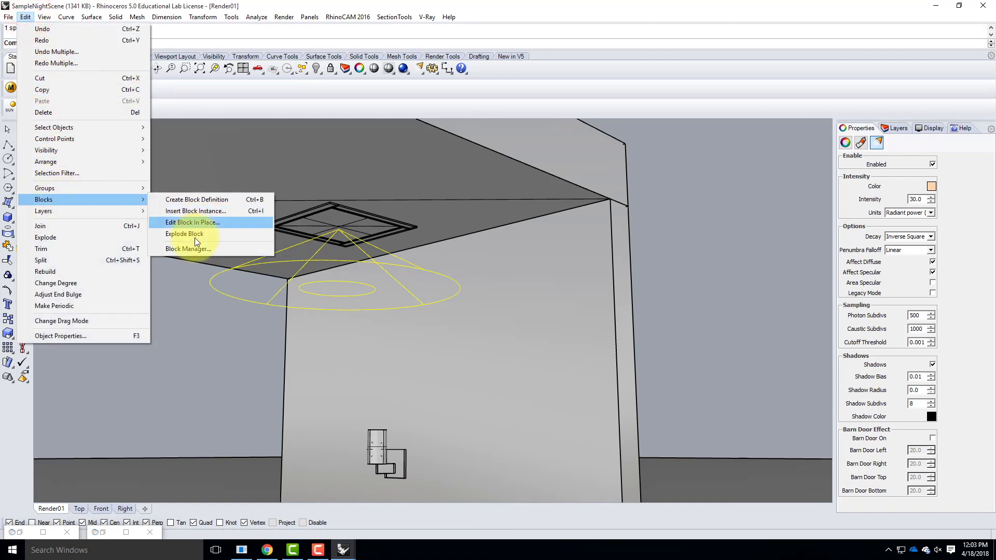
click(195, 244)
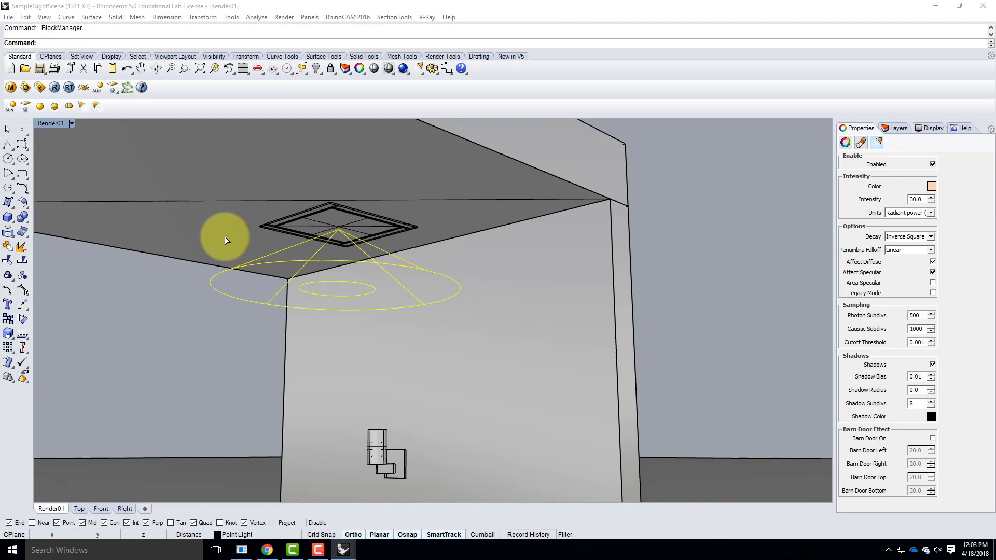
click(405, 258)
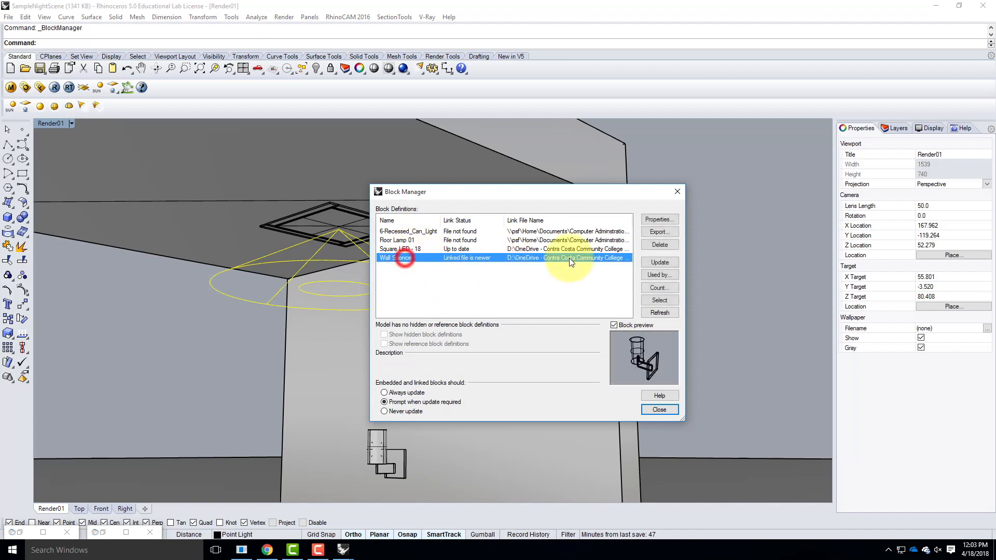
click(660, 262)
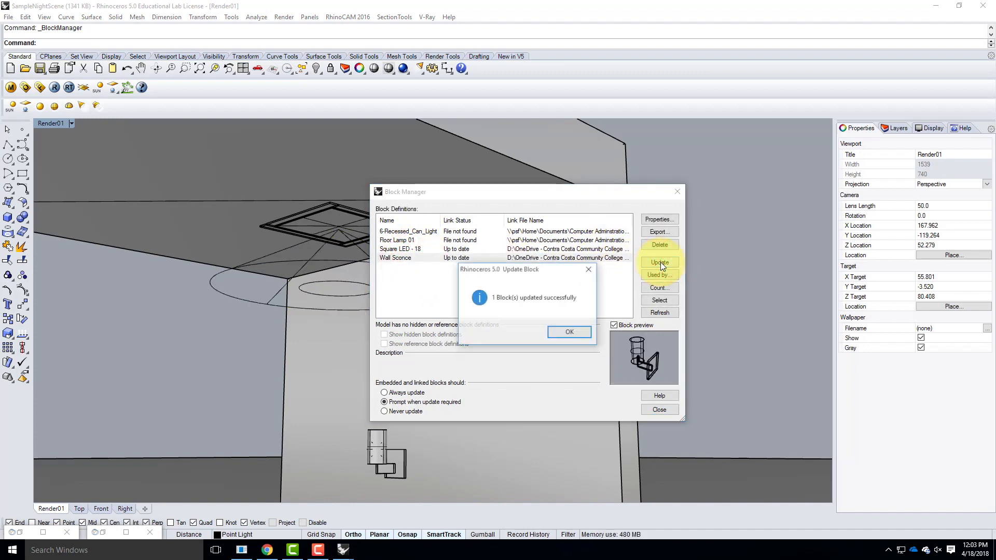
click(574, 330)
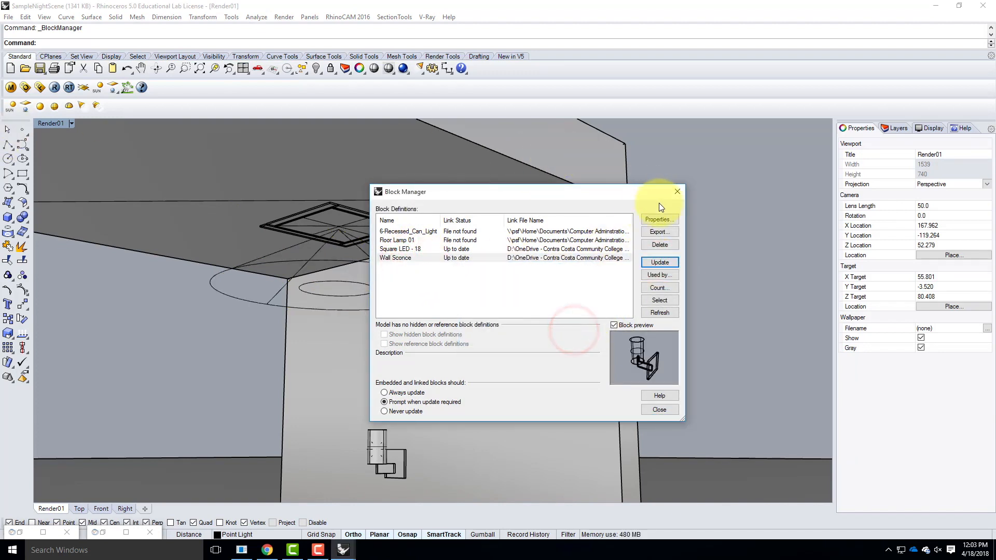
click(677, 192)
- Render the night scene and inspect the red shade and the wall sconce's glow in the frame buffer
click(51, 91)
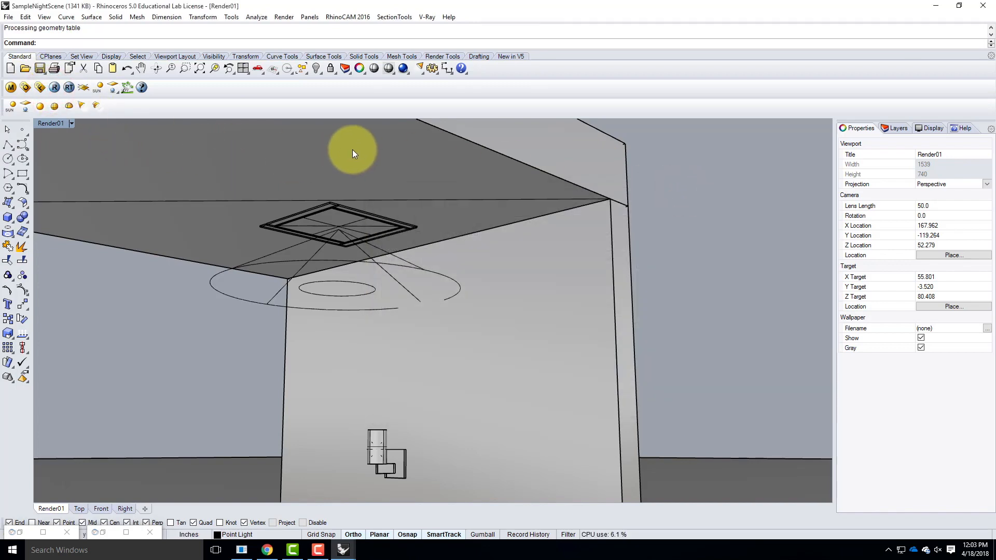
click(46, 533)
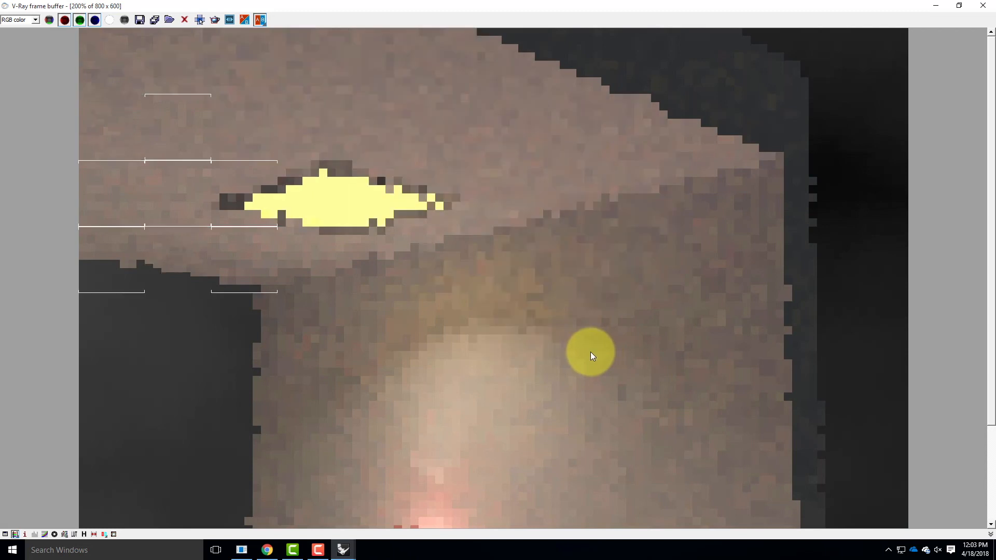
scroll(526, 325, down, 2)
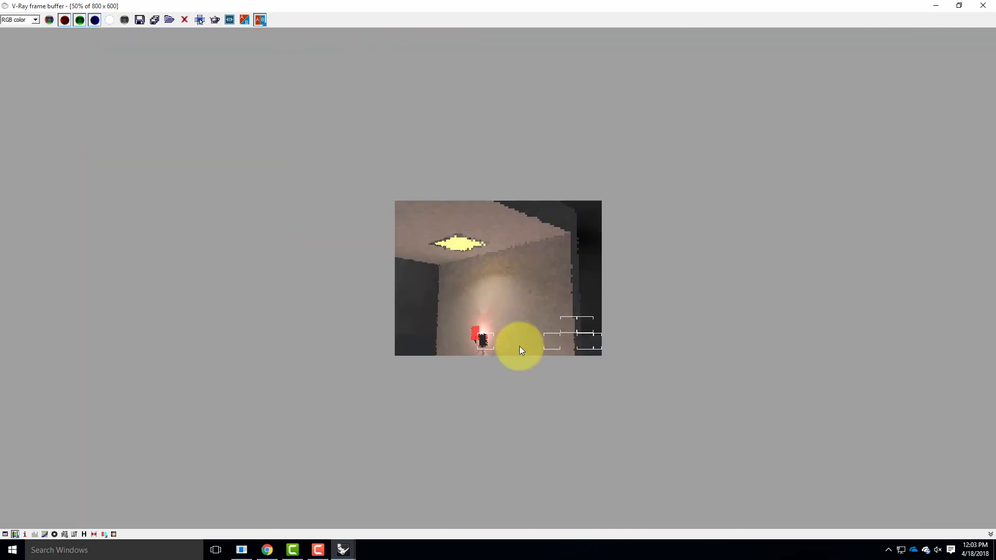
scroll(457, 373, up, 1)
scroll(428, 436, up, 1)
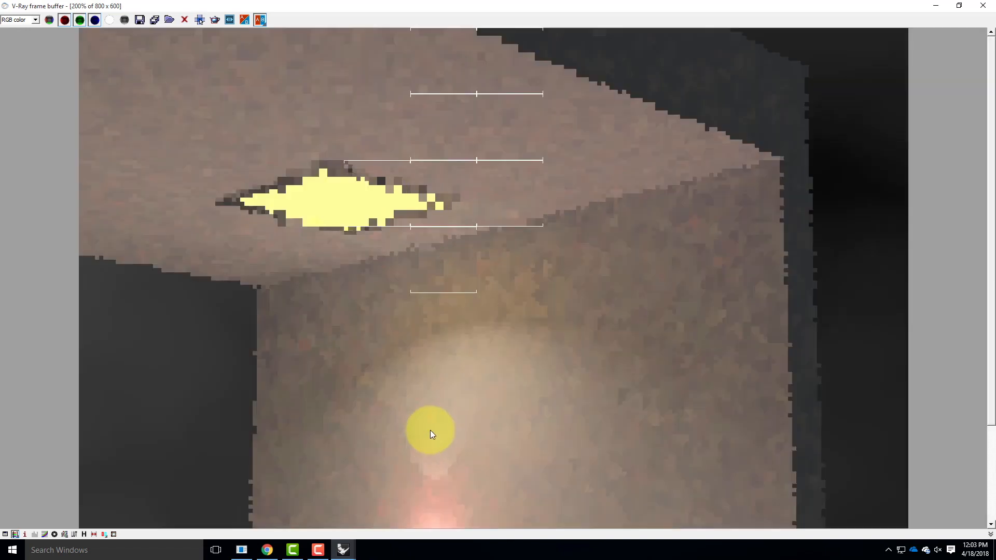
scroll(482, 363, down, 2)
scroll(451, 384, up, 1)
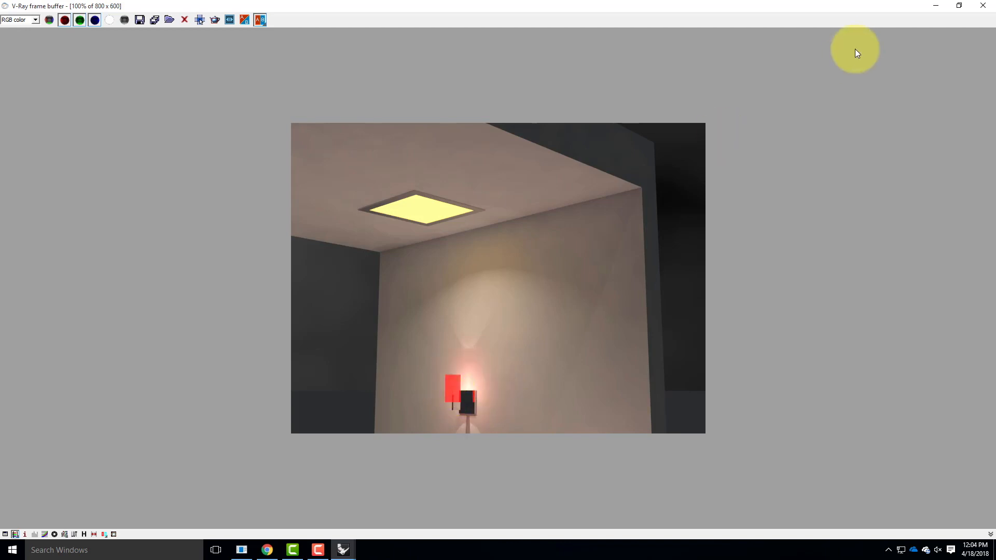
click(936, 6)
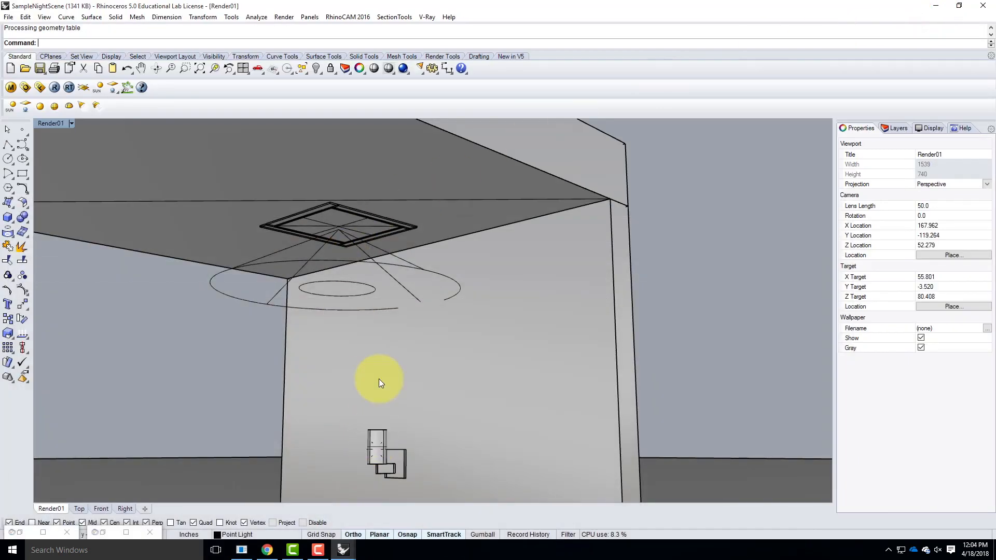
- Switch to the Wall Sconce document and set the Shade material's diffuse transparency color to Black, refreshing its preview
click(347, 551)
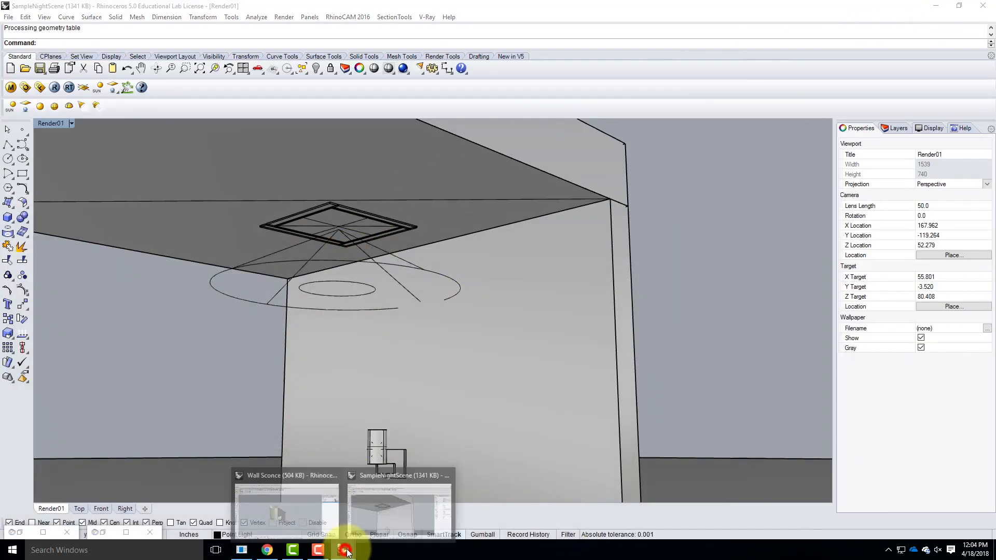
click(285, 514)
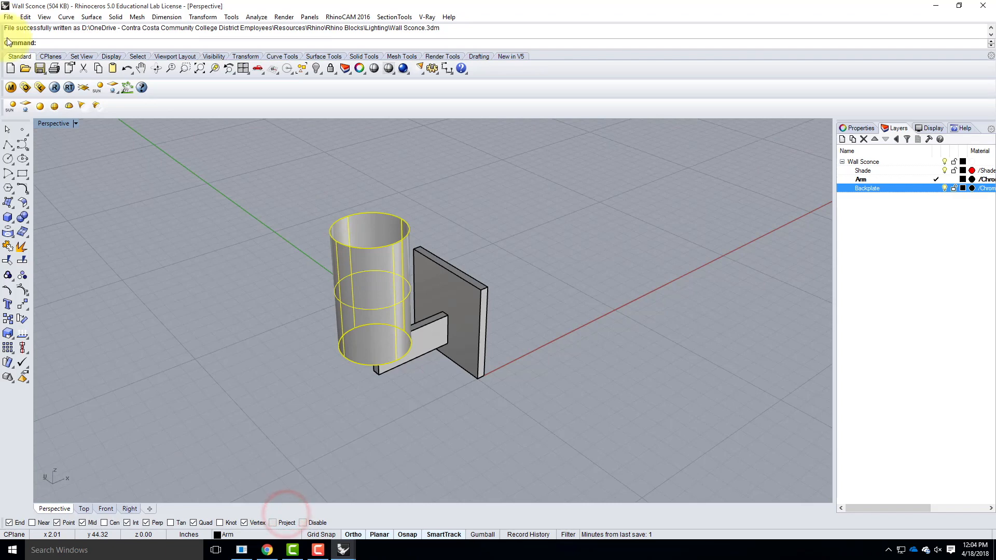
click(10, 87)
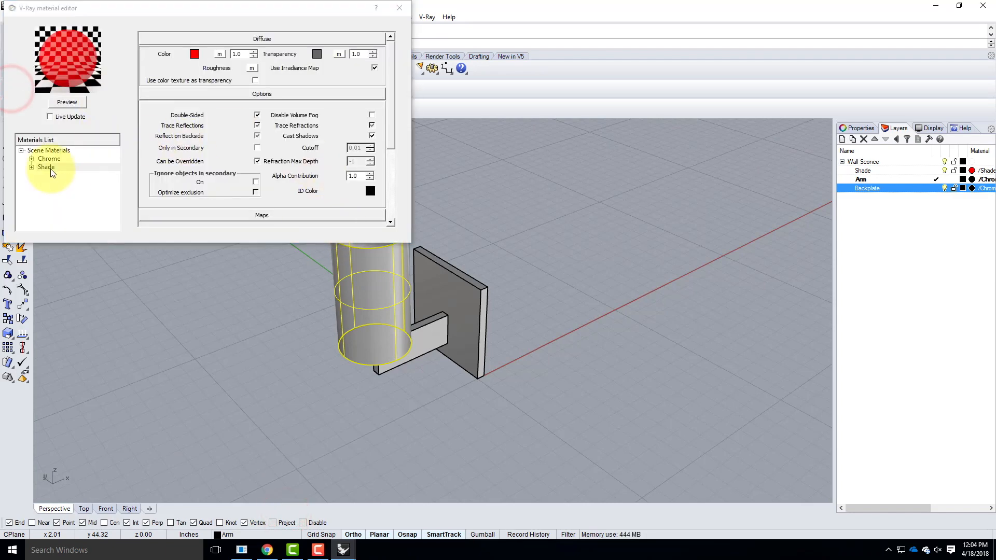
click(51, 169)
click(317, 54)
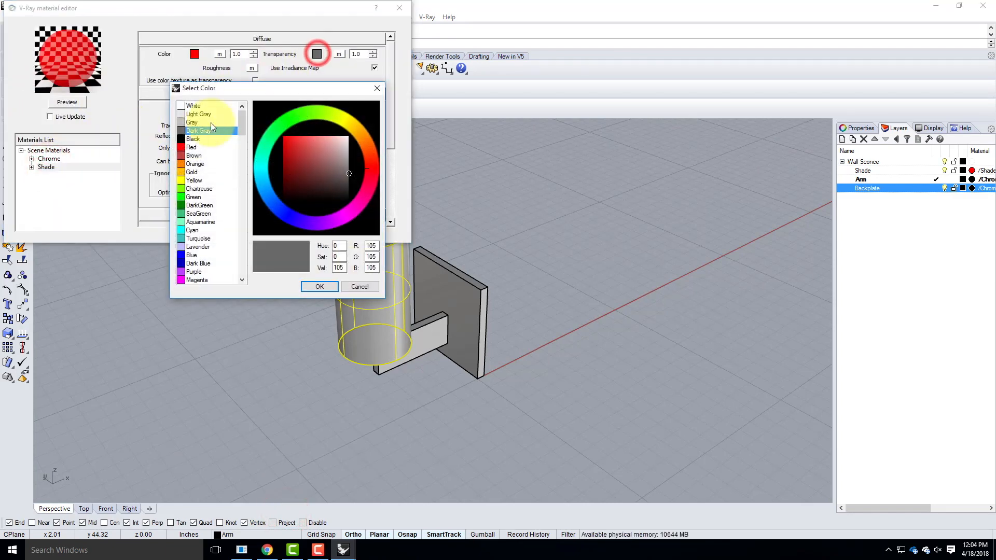
click(192, 139)
click(319, 287)
click(69, 100)
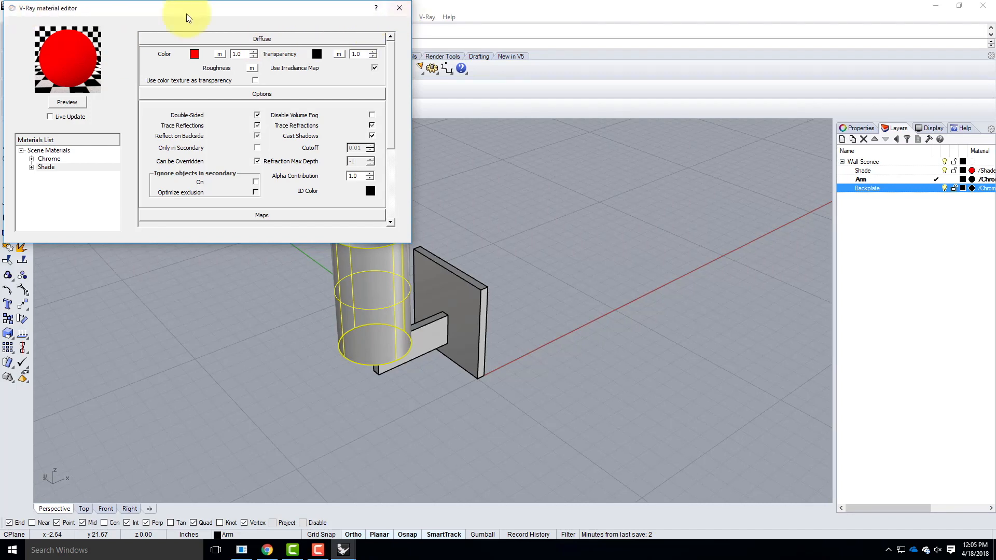
click(399, 9)
- Save the Wall Sconce file and create a new model from the Large Objects - Inches template
click(9, 17)
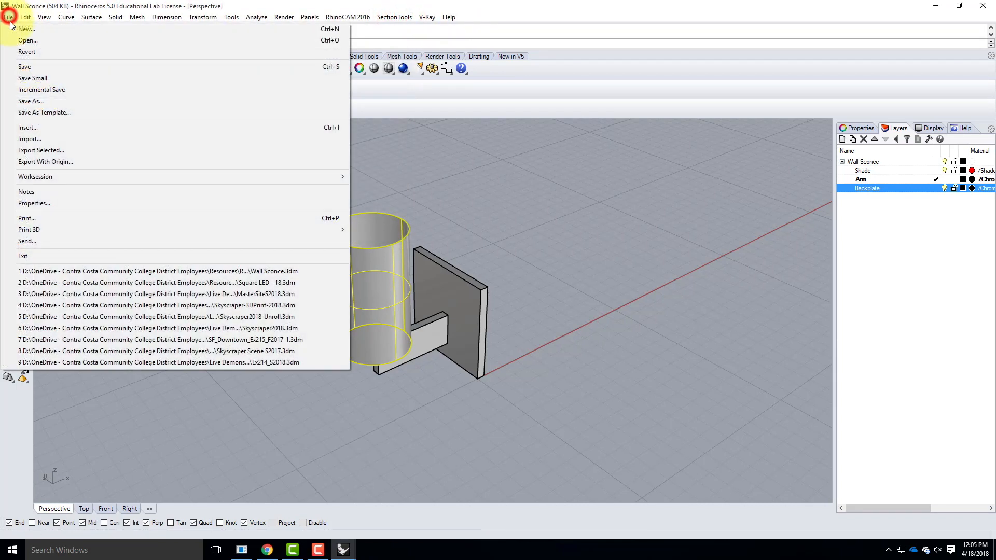
click(31, 67)
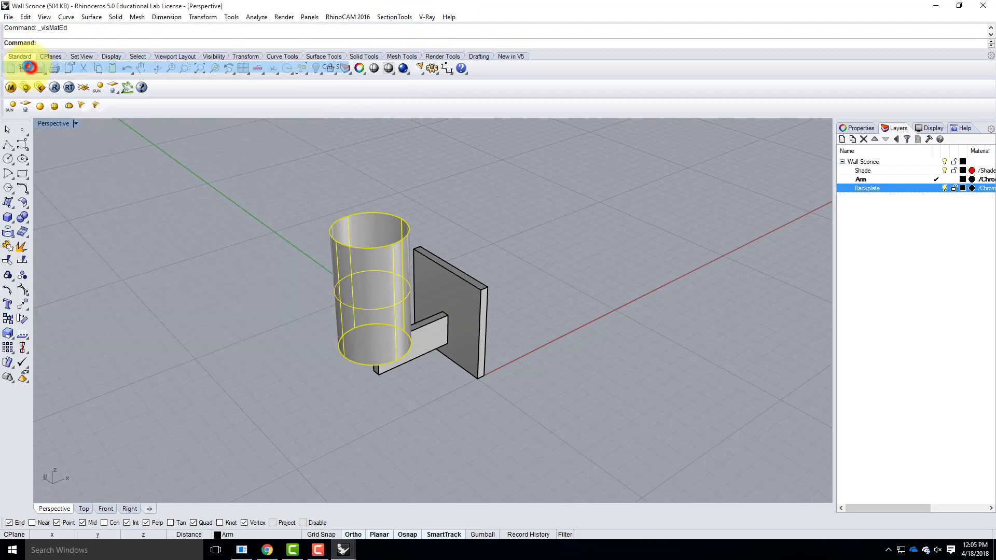
click(8, 18)
click(23, 36)
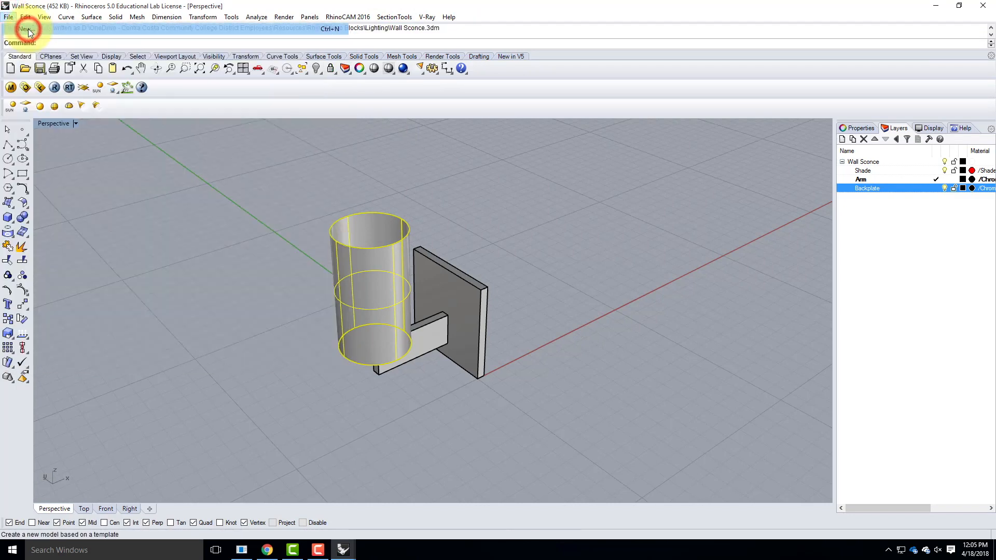
click(412, 224)
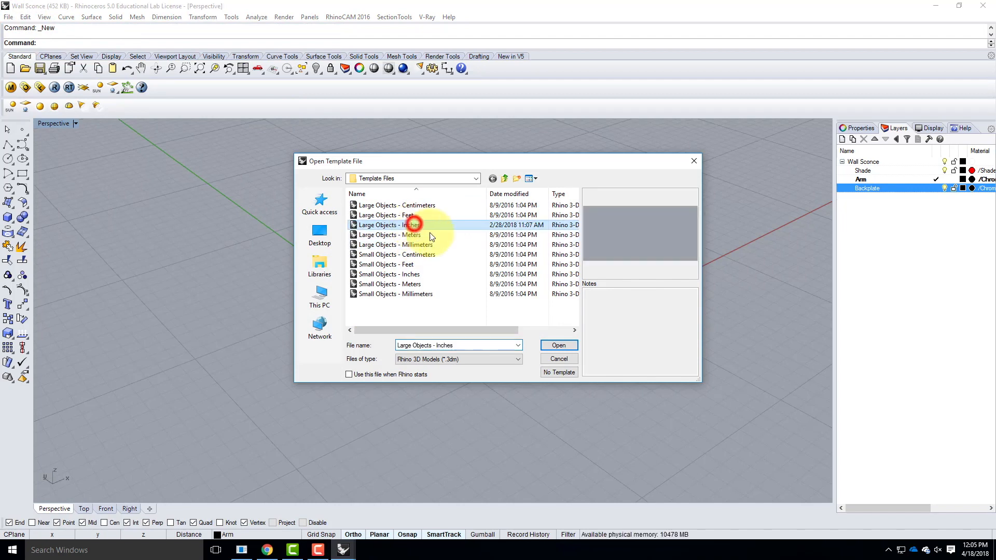
click(559, 345)
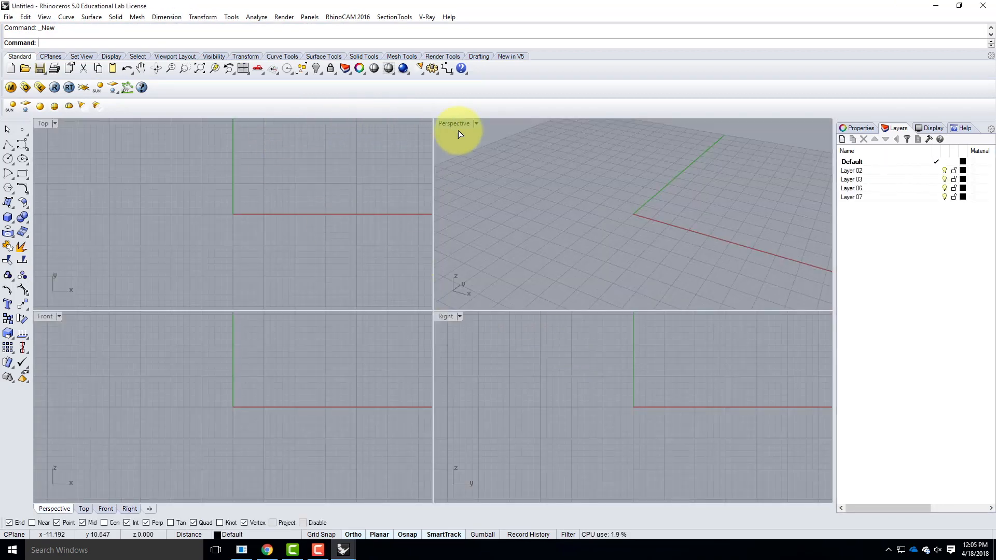
- Maximize the Top viewport in place of Perspective and frame the grid around the origin
double_click(458, 127)
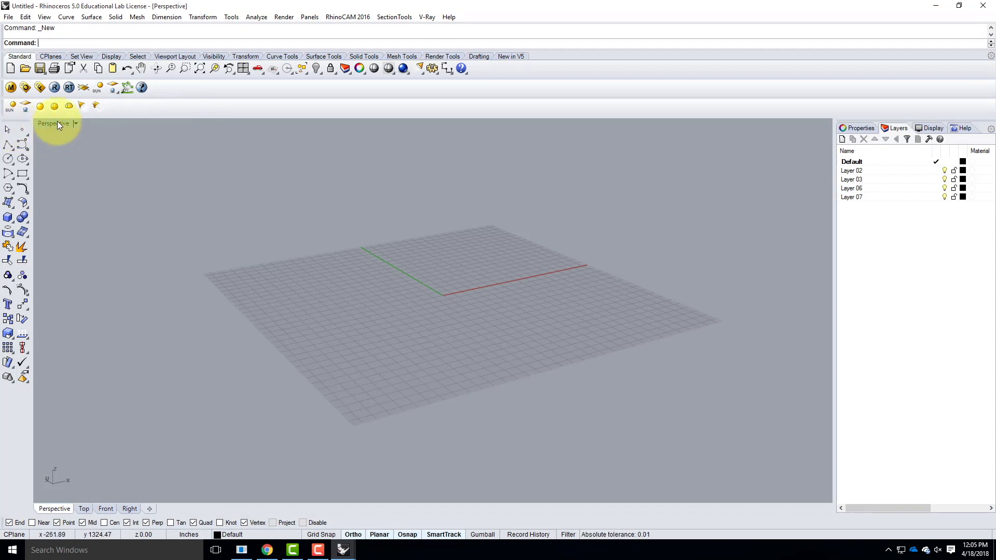
double_click(54, 123)
double_click(43, 124)
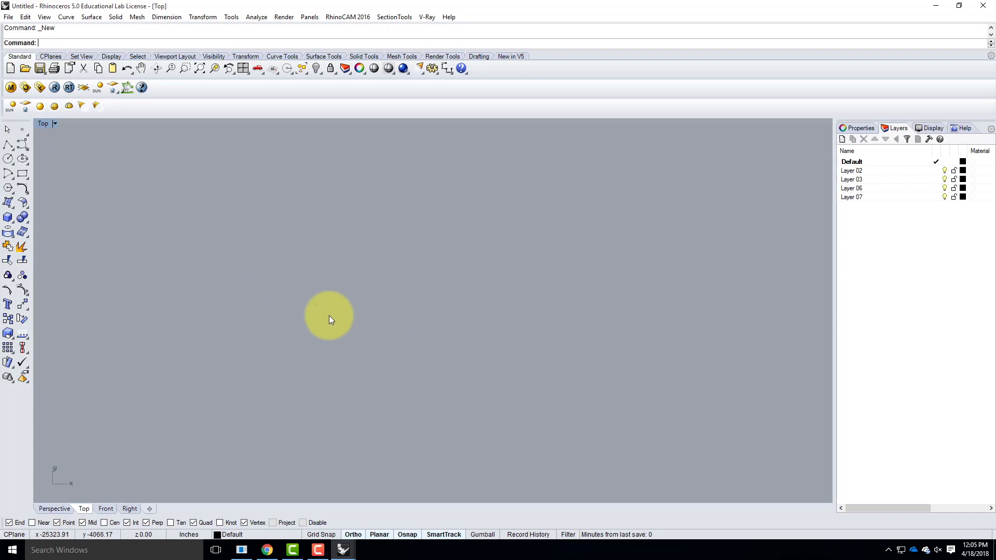
scroll(296, 264, up, 10)
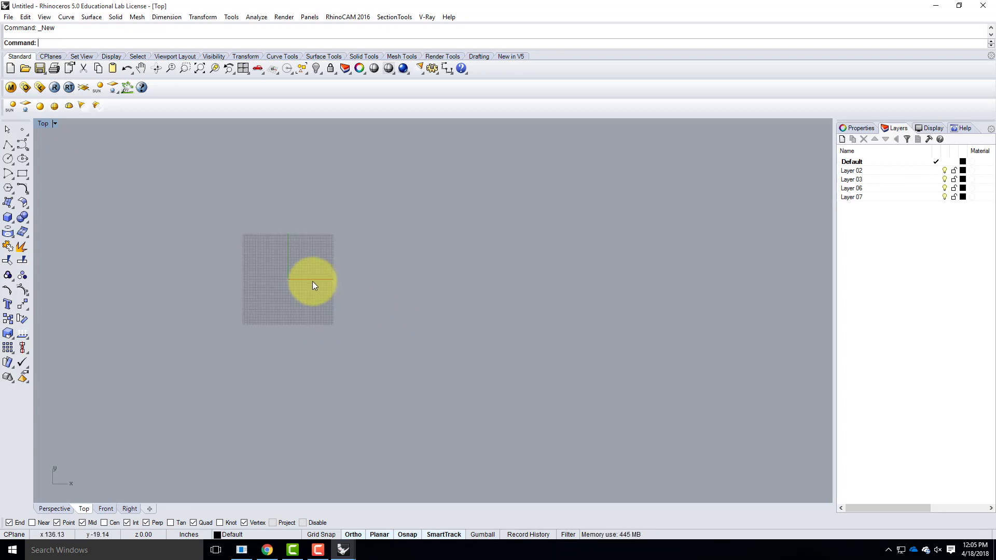
scroll(437, 340, down, 2)
scroll(387, 315, up, 4)
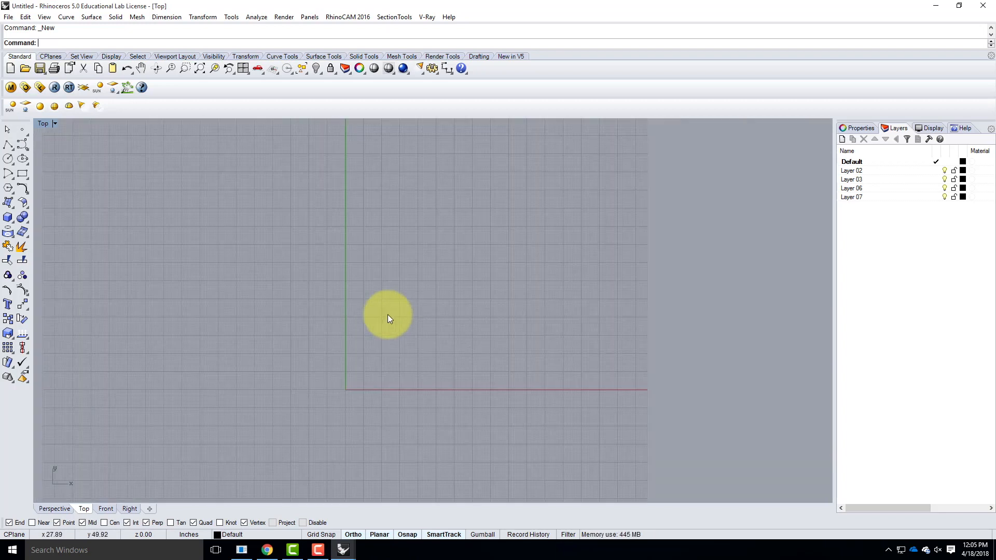
- Place the text "Hi" with its start point at 0,0
key(Return)
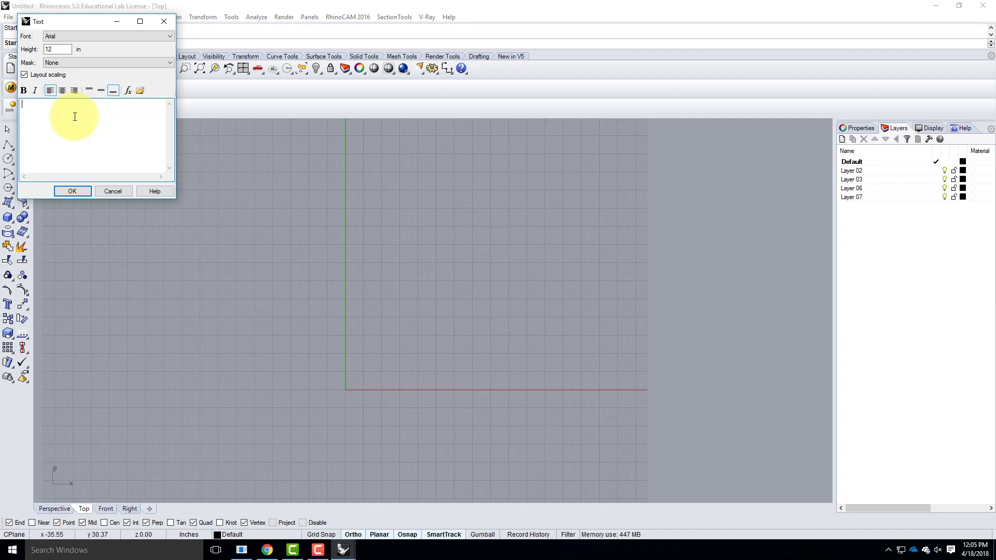
text(i)
click(82, 190)
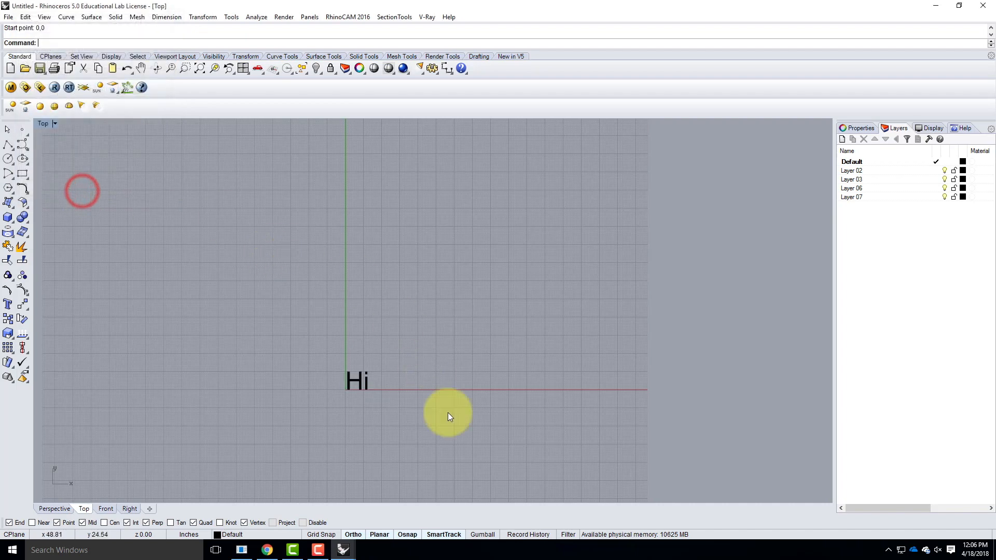
- Explode the "Hi" text into curves and delete them
scroll(363, 385, up, 4)
click(357, 384)
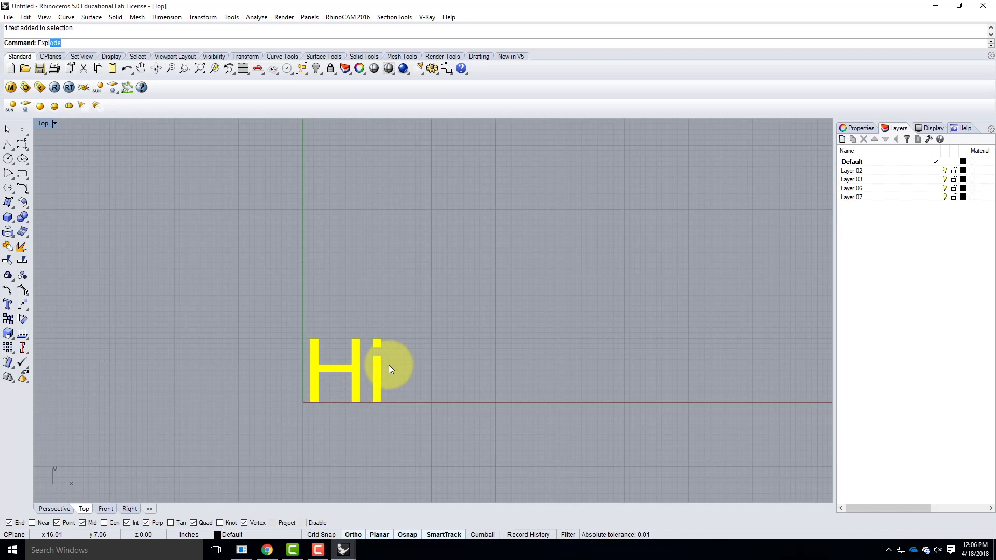
text(Expl)
key(Return)
scroll(376, 366, up, 2)
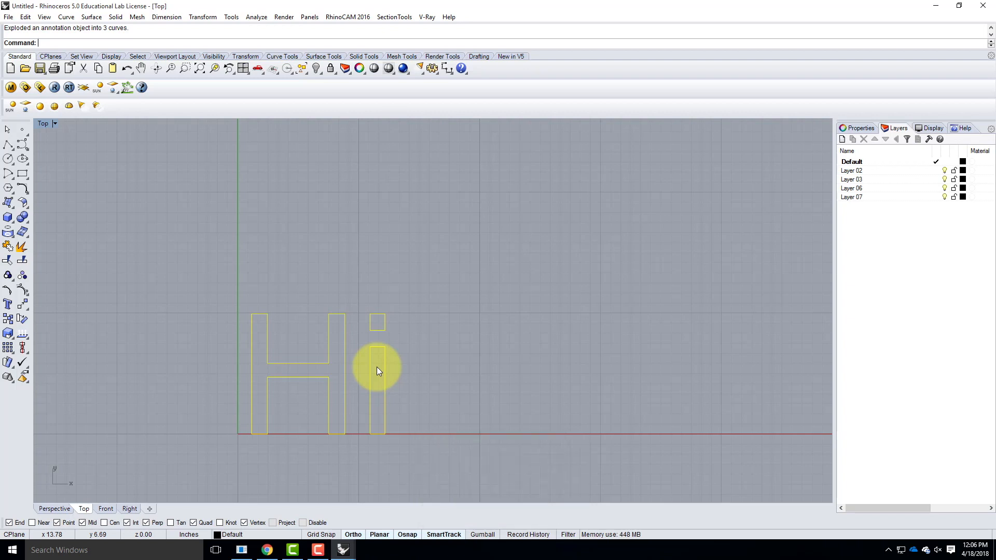
key(Delete)
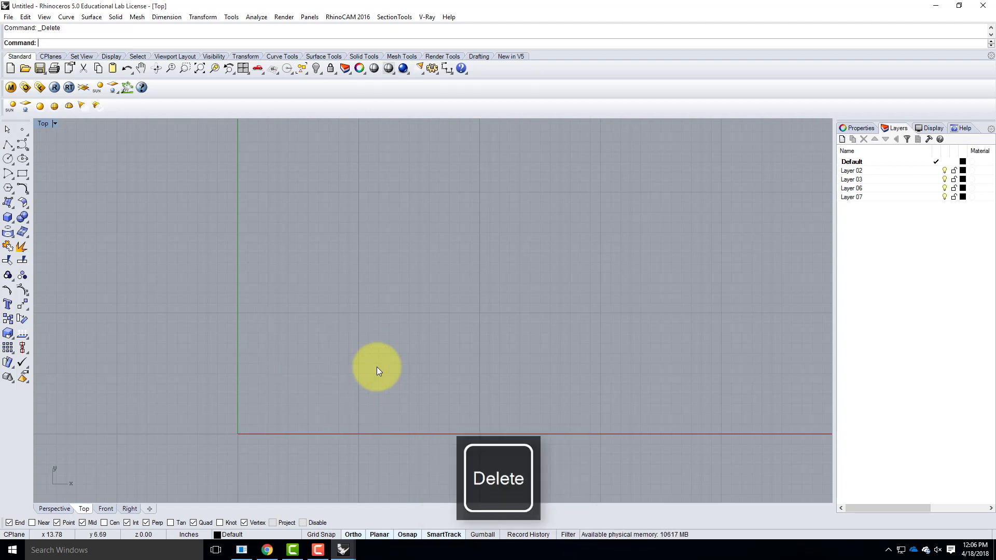
- Start a new "Hi" text at about 8.12, 6.95 and move its settings dialog over the viewport
text(Te)
key(Return)
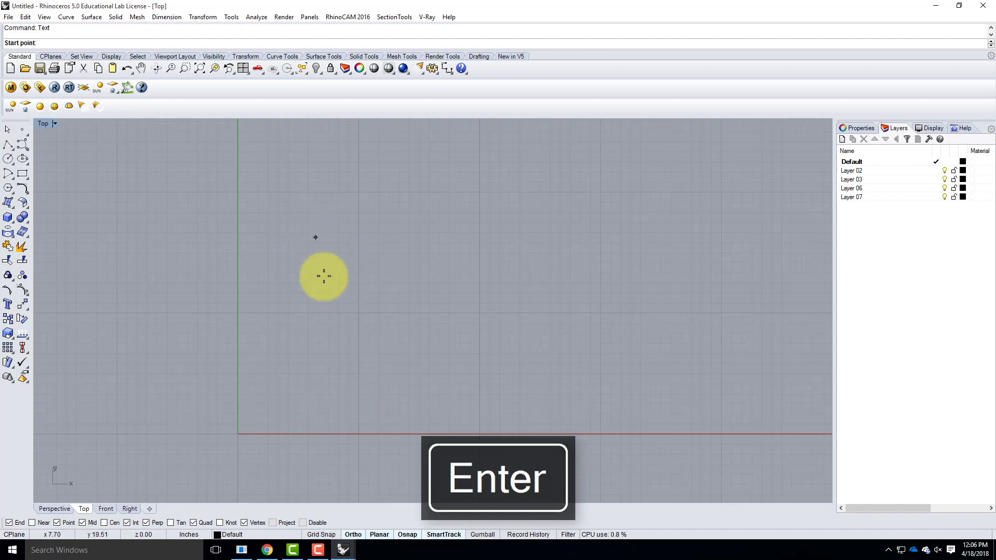
click(320, 366)
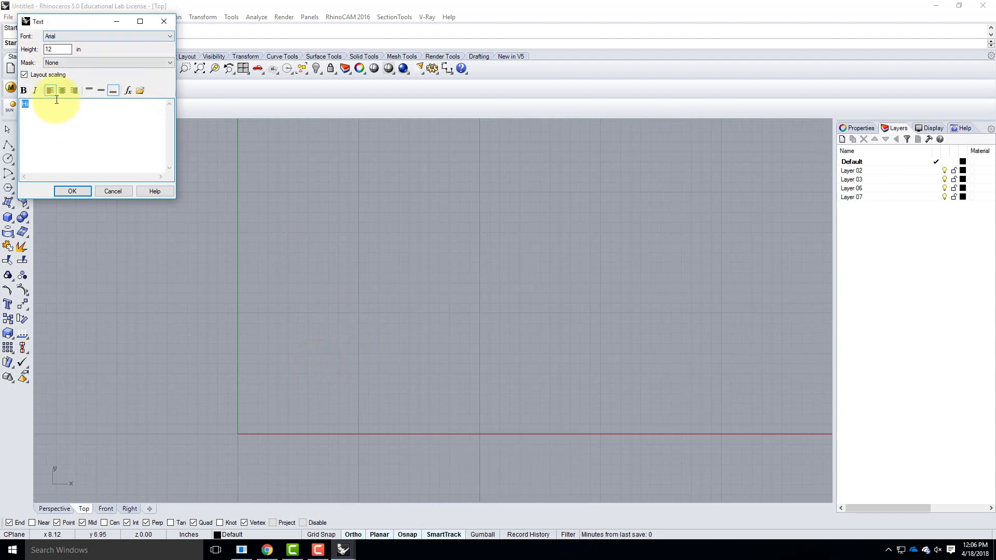
click(85, 35)
click(85, 24)
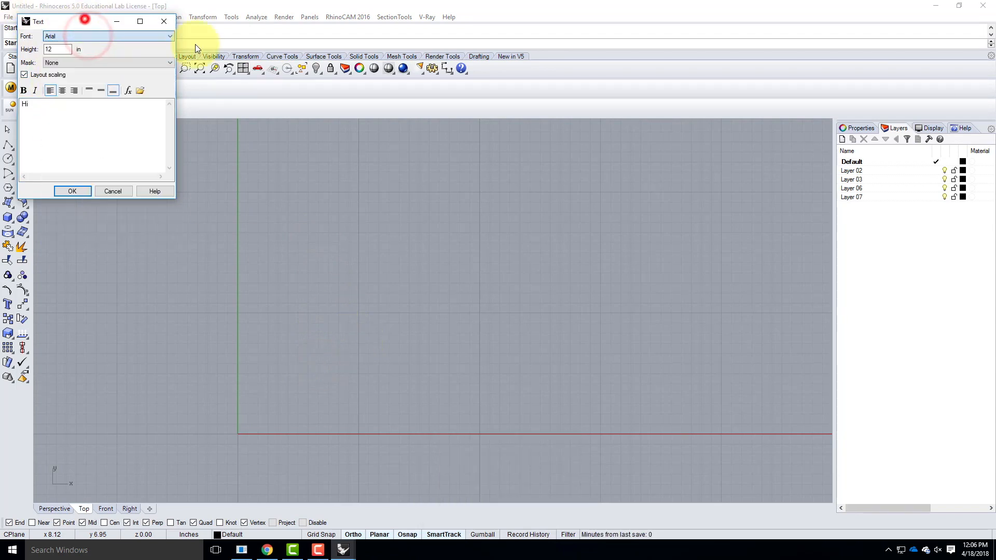
drag(66, 24, 230, 87)
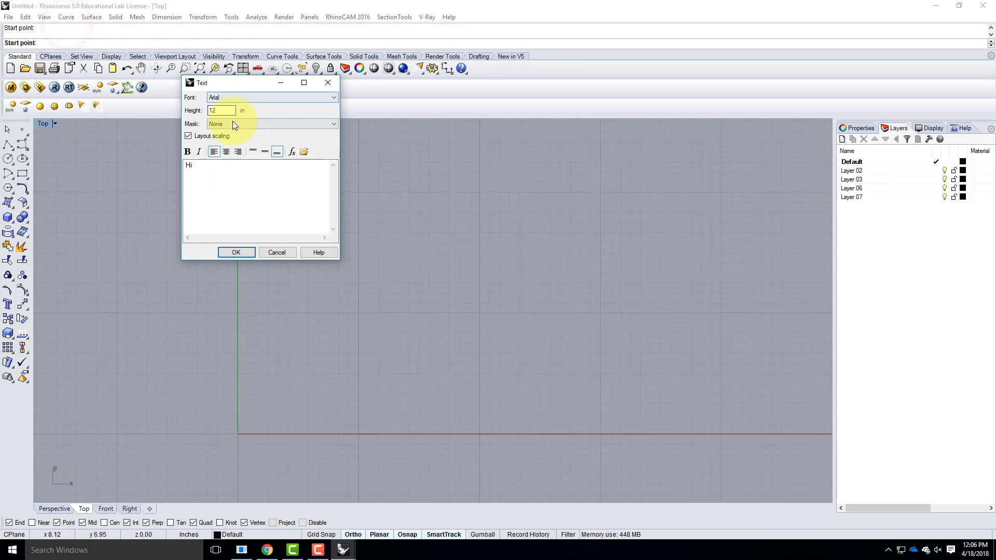
double_click(201, 166)
- Set the font of the "Hi" text to Haettenschweiler
click(253, 99)
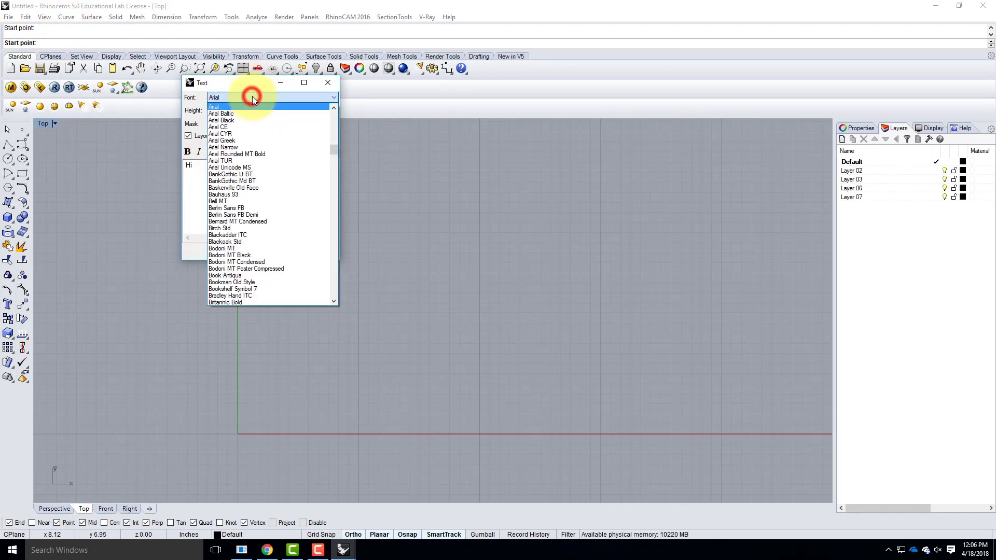
scroll(284, 242, down, 3)
scroll(284, 244, down, 10)
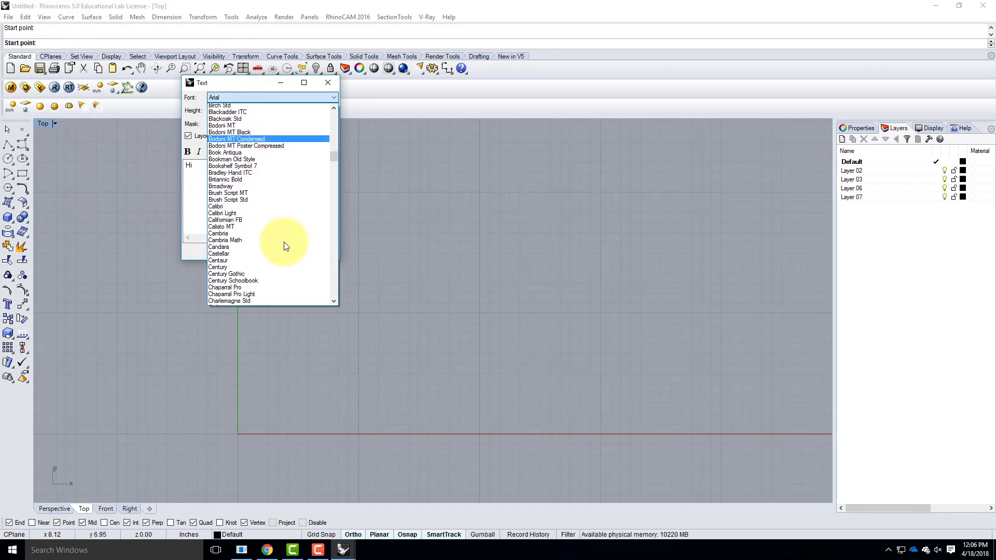
scroll(284, 245, down, 5)
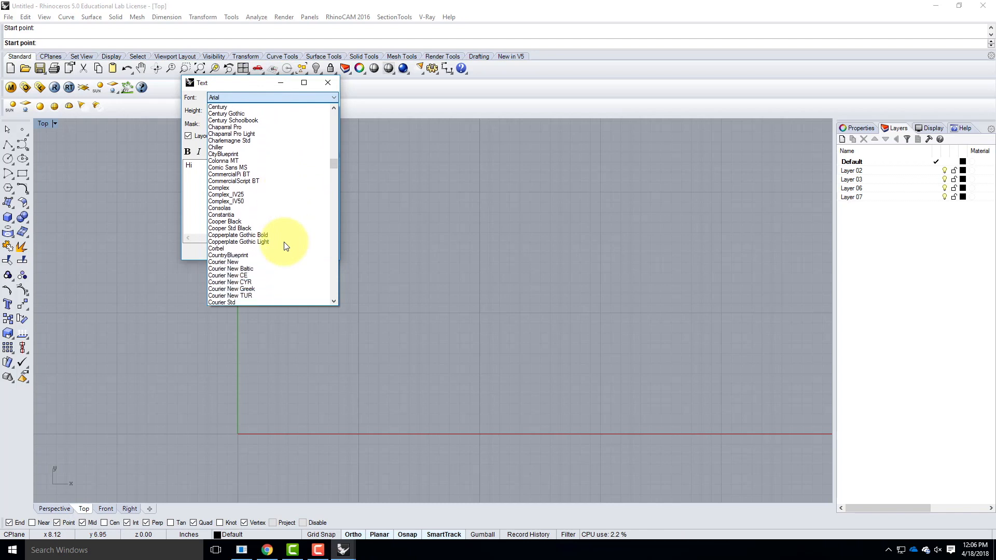
scroll(284, 245, down, 8)
scroll(285, 245, down, 8)
scroll(284, 245, down, 8)
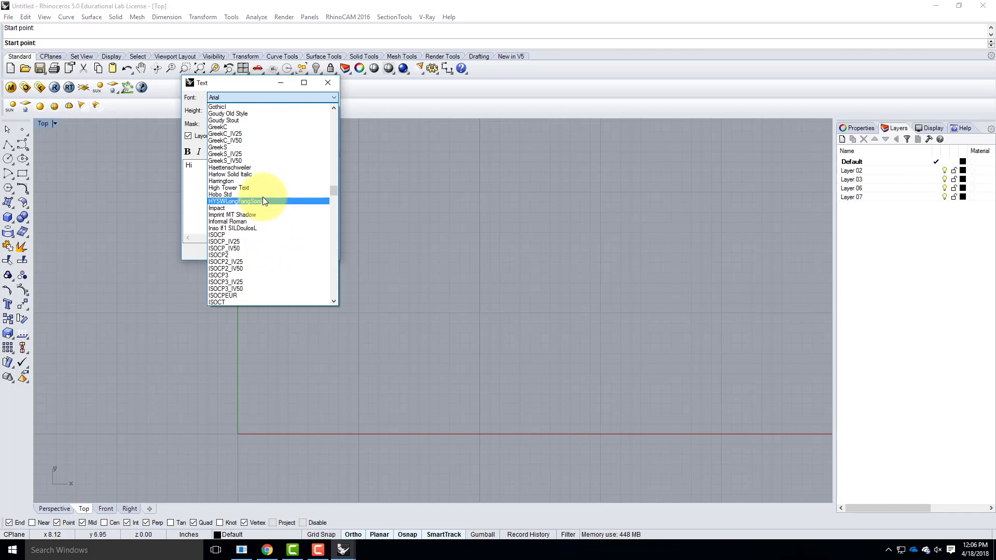
click(301, 167)
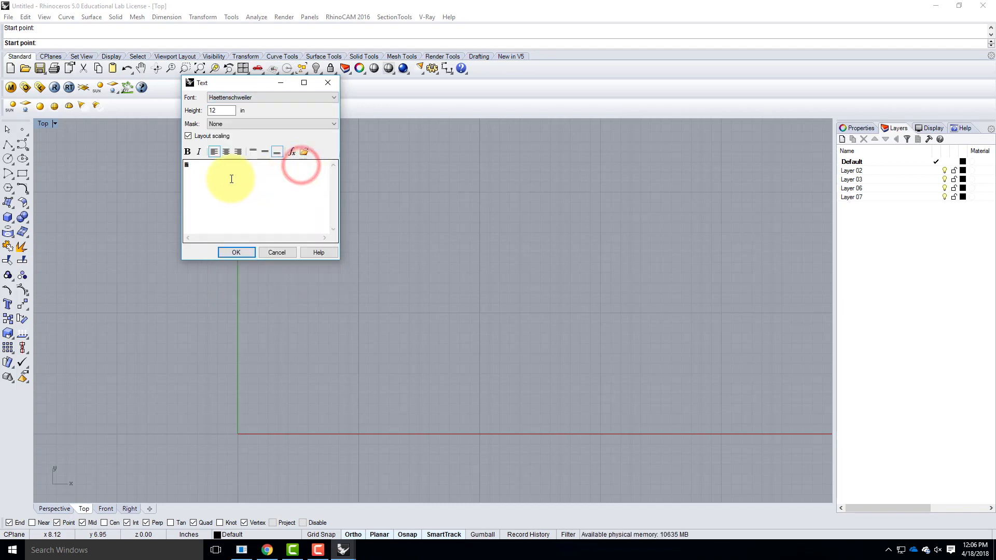
- Change the font of the "Hi" text to Script
click(260, 95)
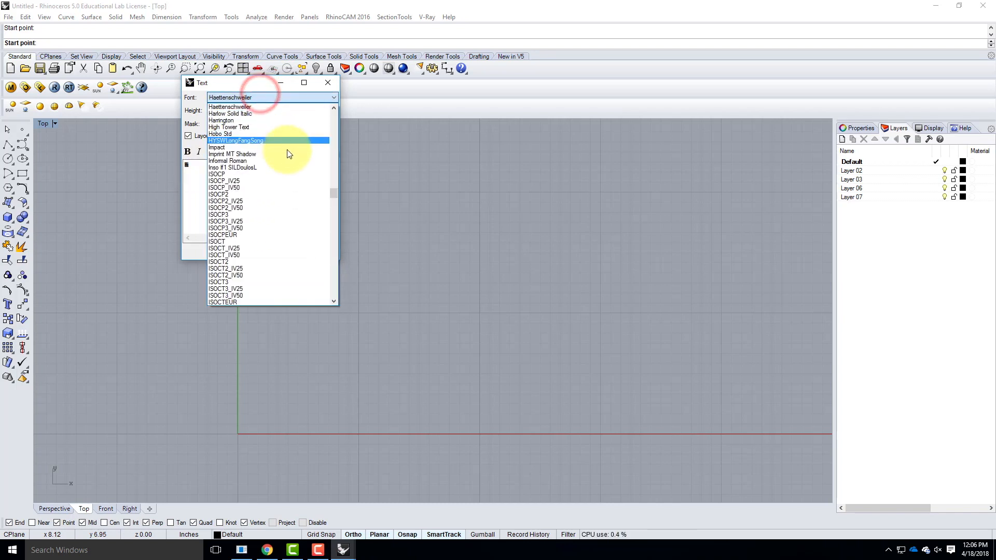
scroll(306, 182, up, 5)
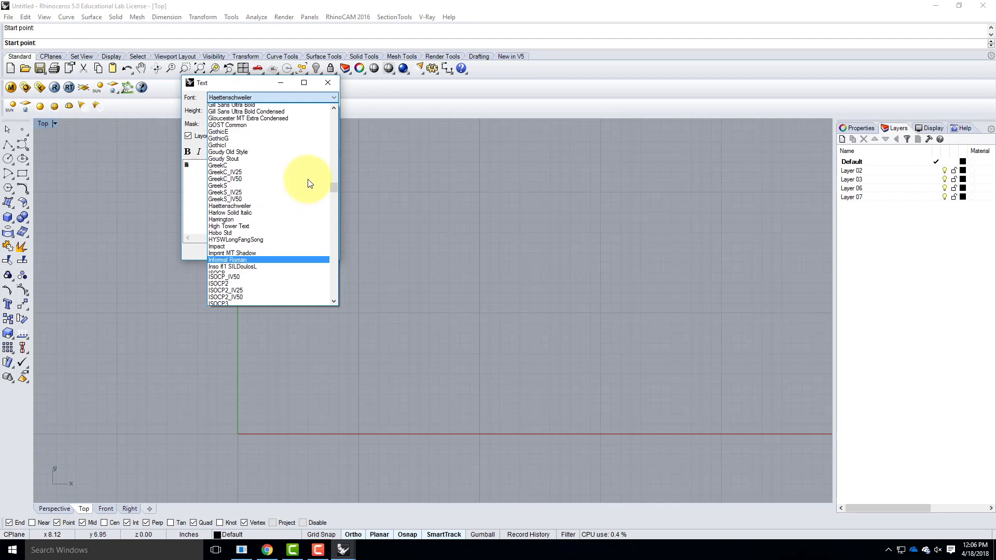
scroll(309, 183, up, 13)
scroll(310, 181, up, 7)
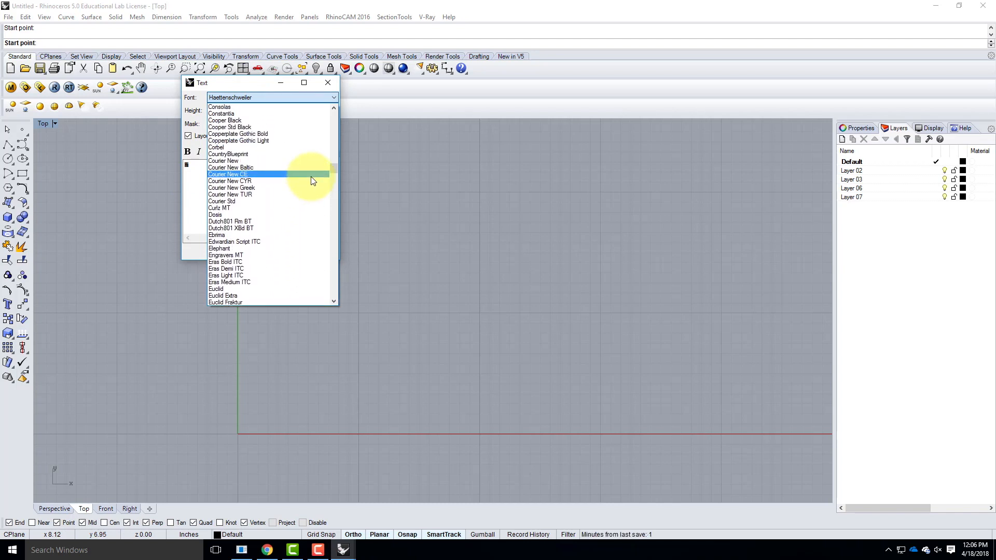
drag(337, 170, 322, 259)
click(233, 147)
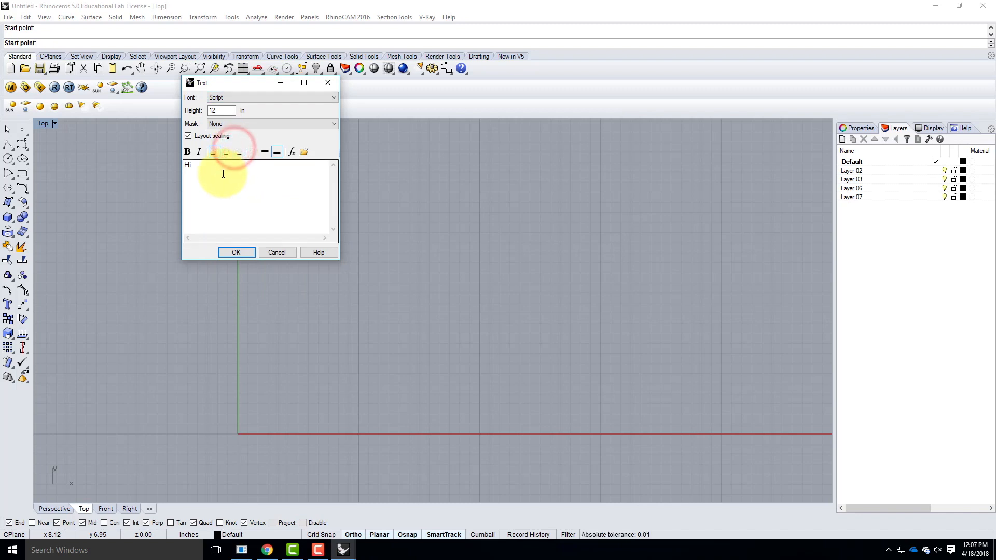
- Look through the fonts listed after Script for another style for the "Hi" text
click(202, 171)
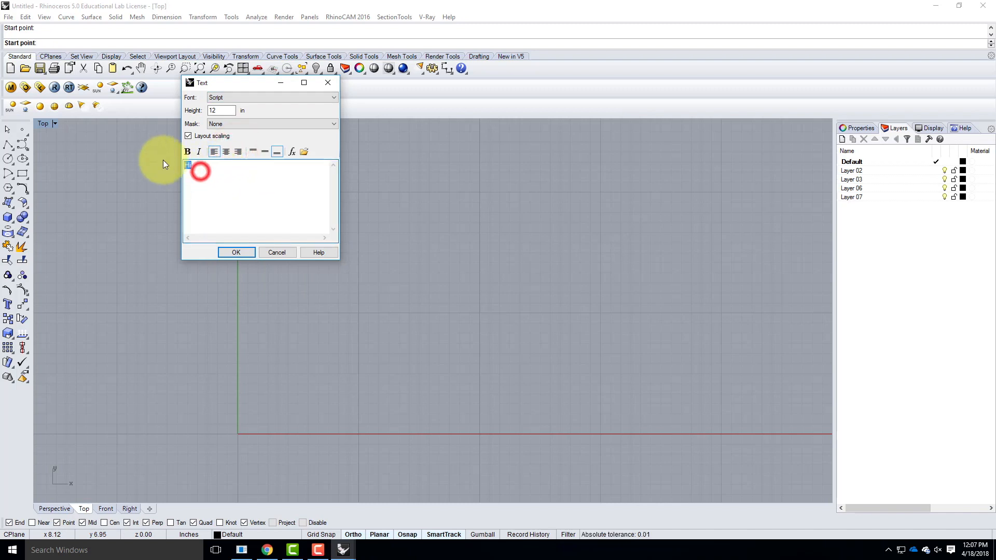
click(240, 98)
scroll(248, 225, down, 4)
scroll(249, 227, down, 10)
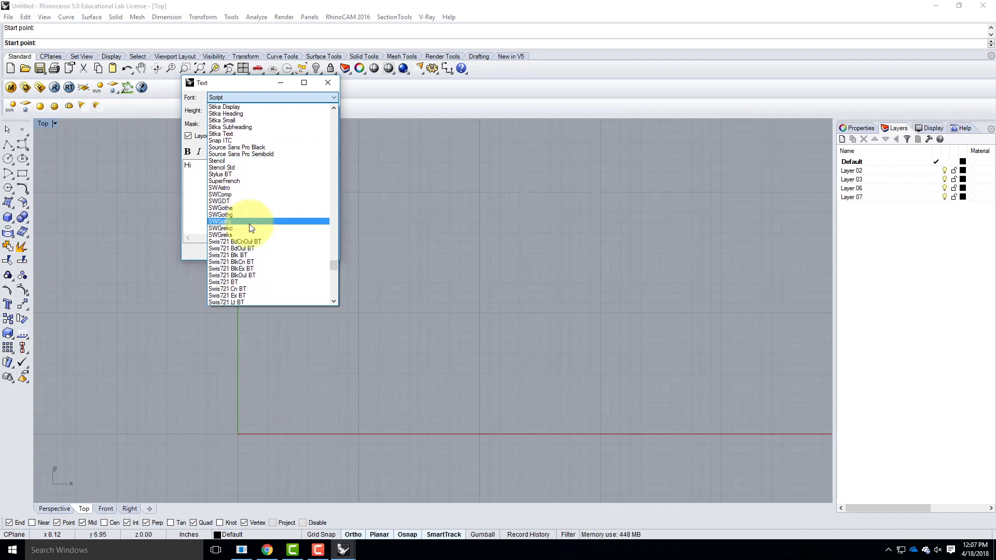
scroll(251, 227, down, 12)
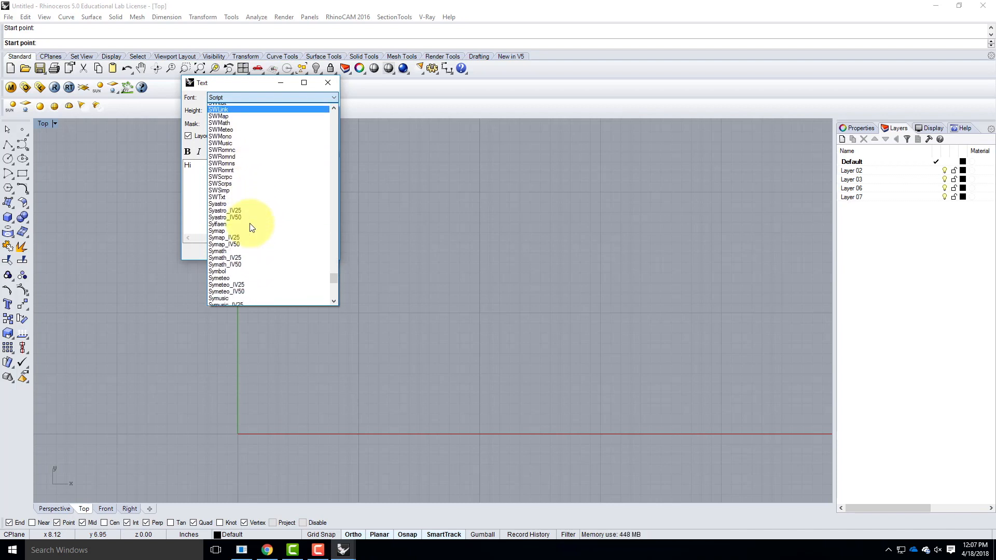
scroll(250, 227, down, 4)
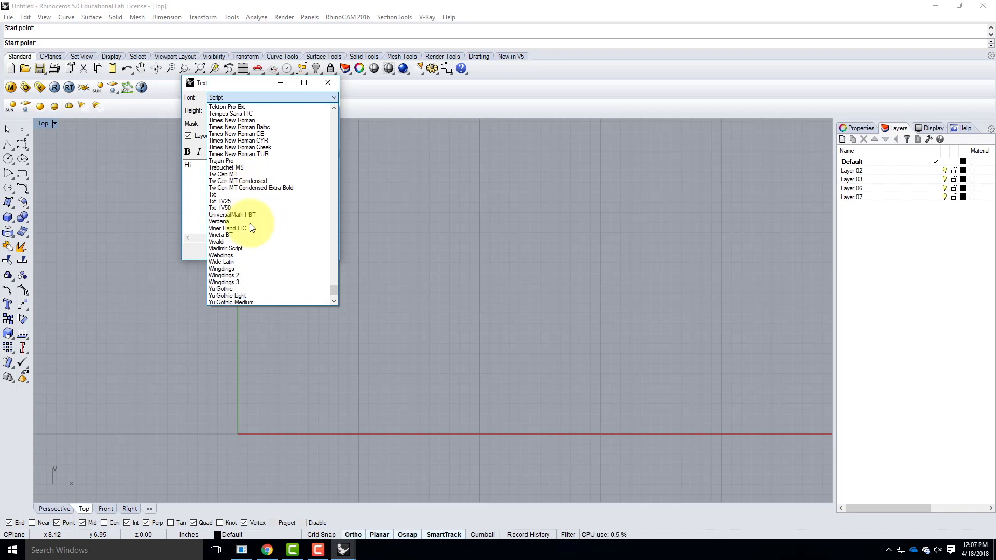
scroll(251, 227, down, 2)
scroll(251, 228, up, 1)
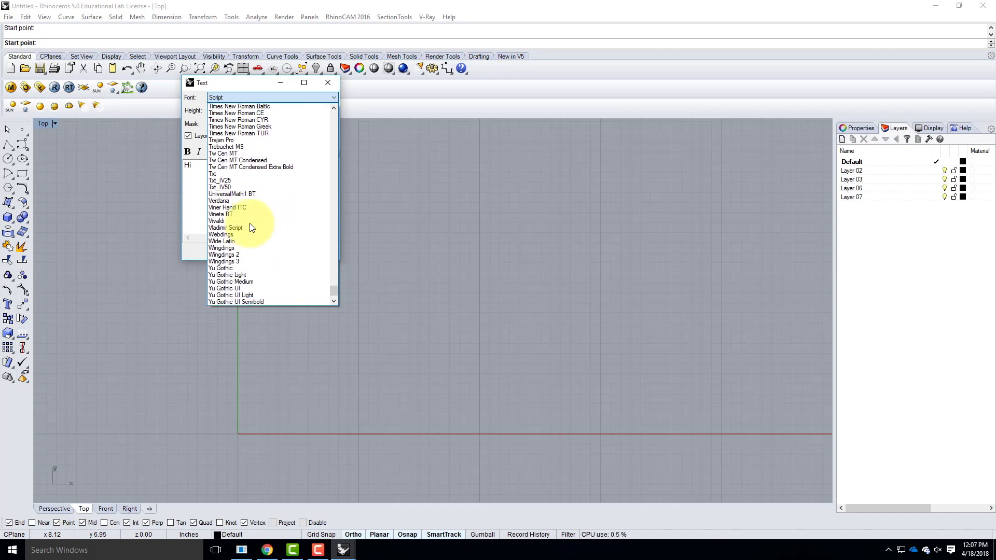
click(199, 165)
- Set the font to ScriptC and place the 12 in high "Hi" text
click(266, 98)
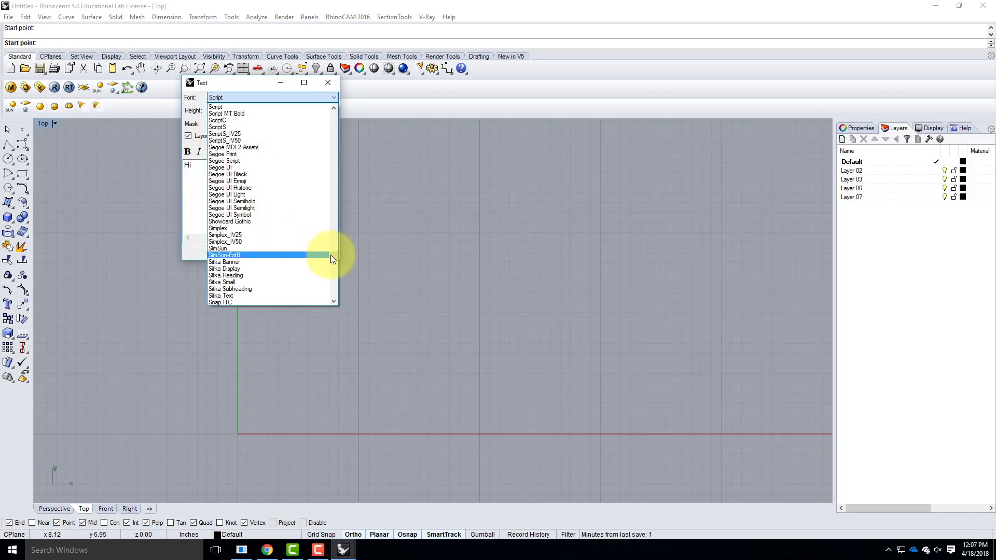
click(240, 121)
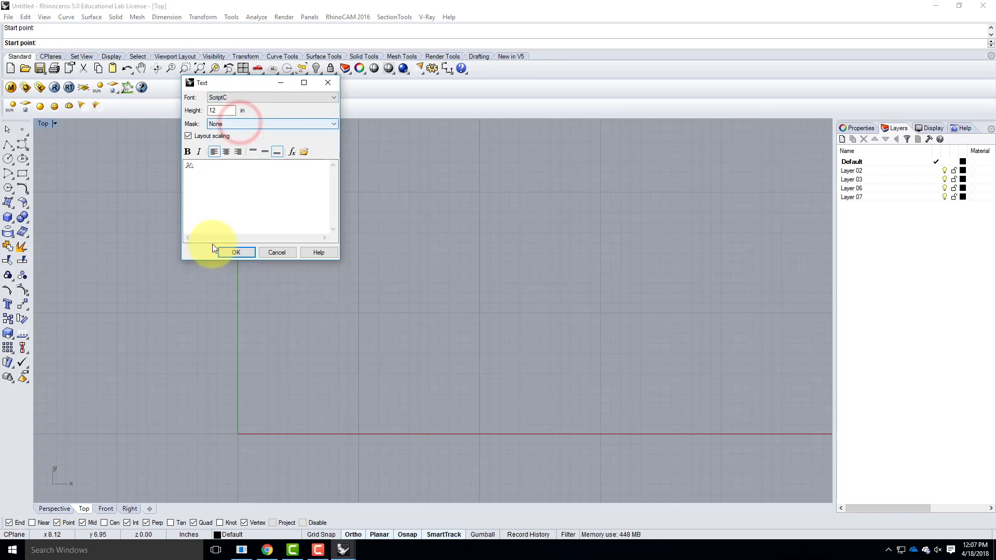
click(236, 252)
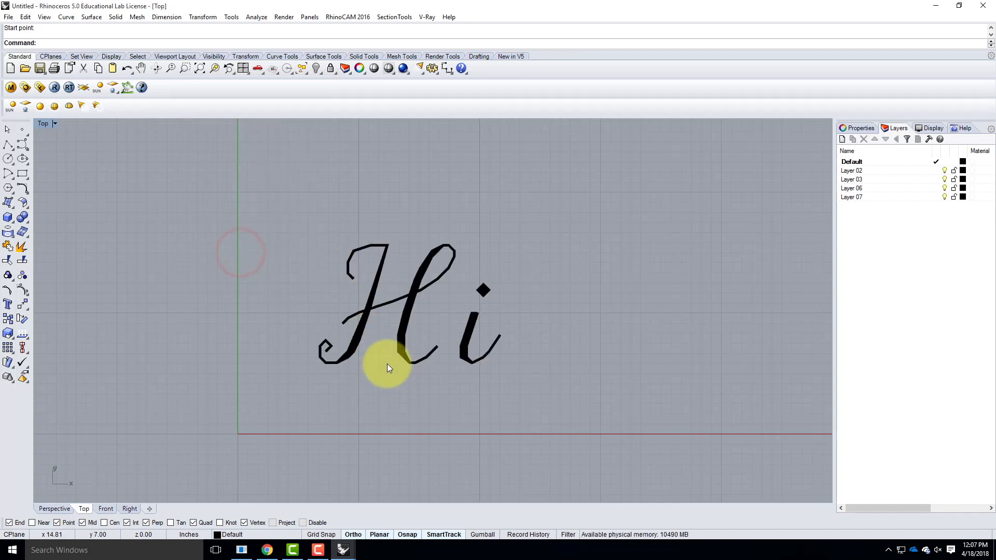
- Explode the ScriptC "Hi" text into curves and check the curve of the i's stem
click(379, 309)
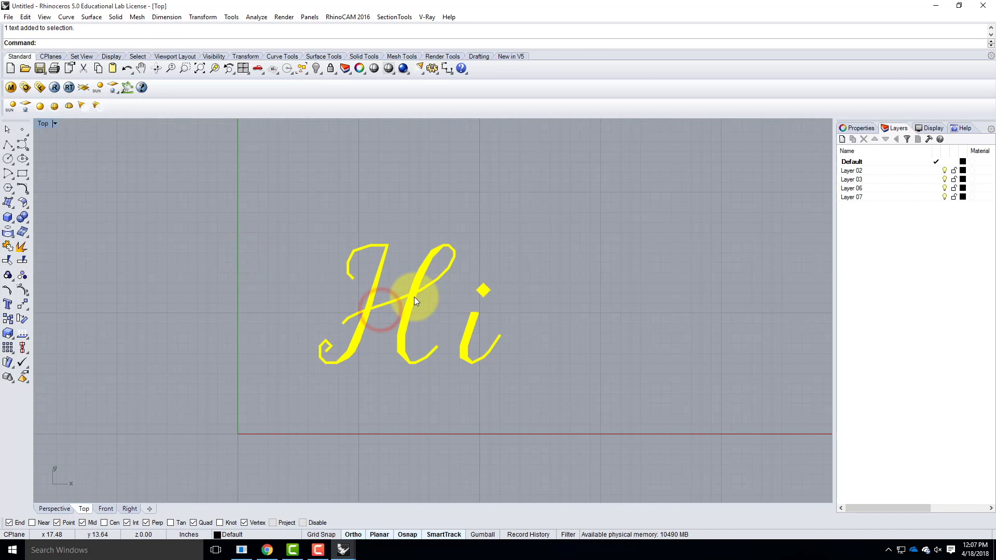
text(Explode)
key(Return)
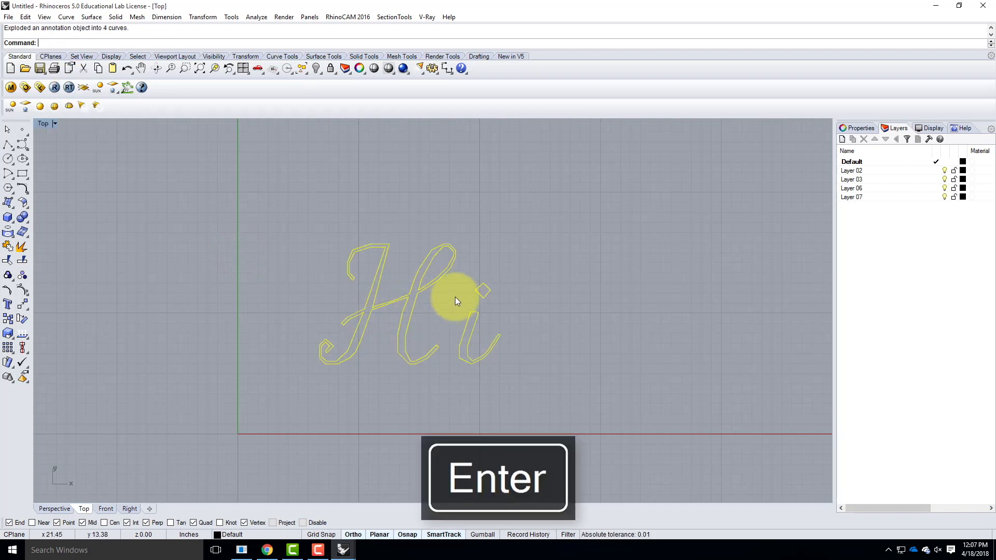
scroll(405, 298, up, 3)
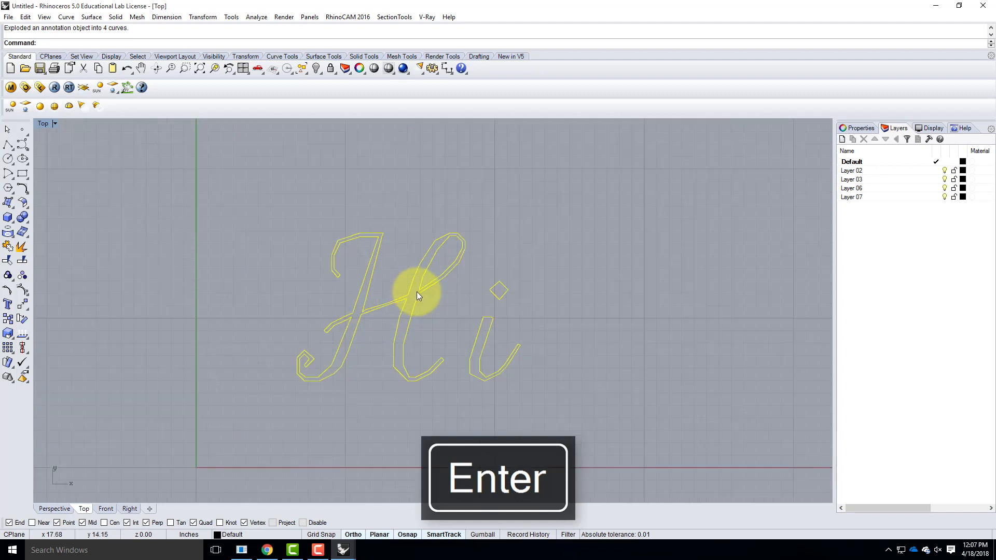
key(Escape)
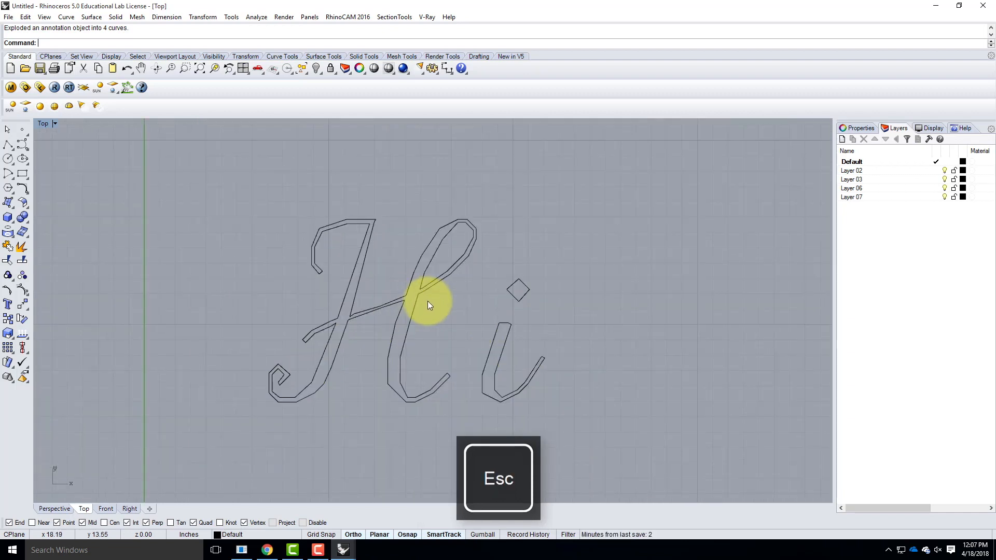
click(496, 331)
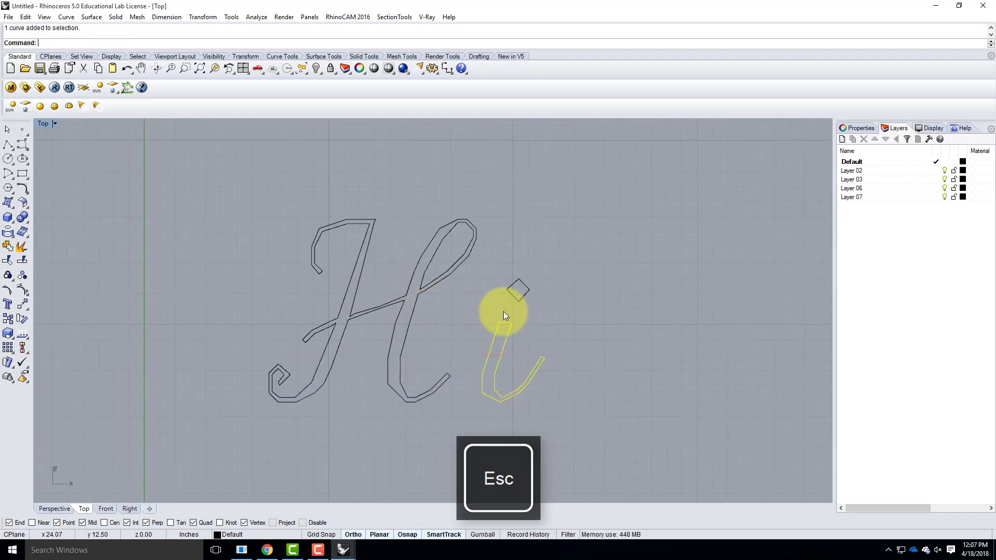
key(Escape)
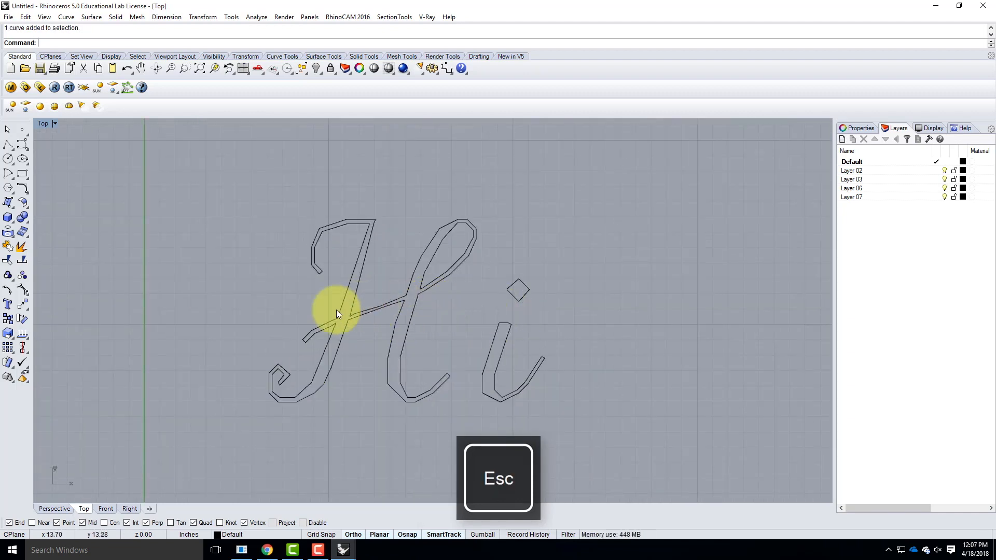
- Restore the four-viewport layout and frame the "Hi" curves in an orbited Perspective view
double_click(43, 123)
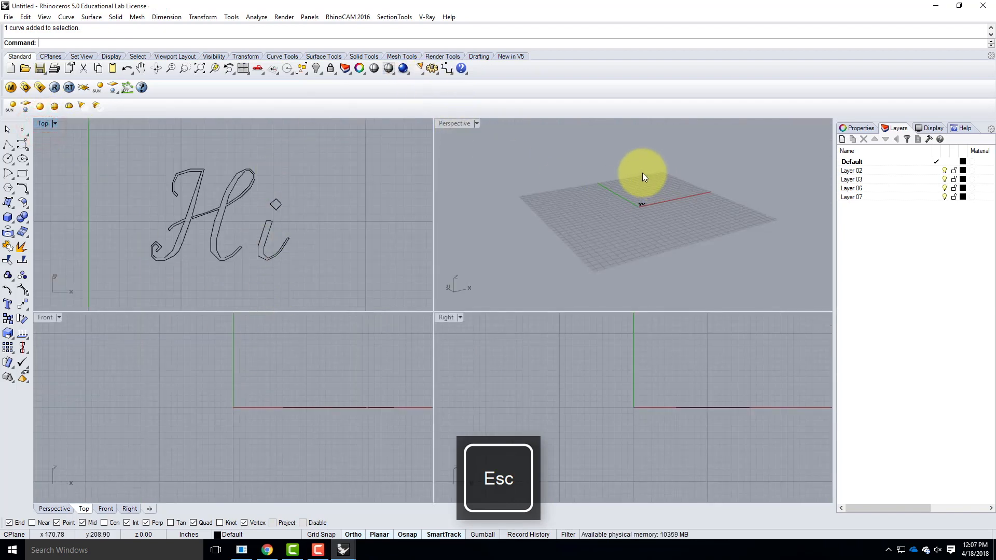
scroll(642, 200, up, 6)
right_drag(604, 200, 473, 225)
scroll(591, 236, down, 3)
scroll(591, 234, up, 9)
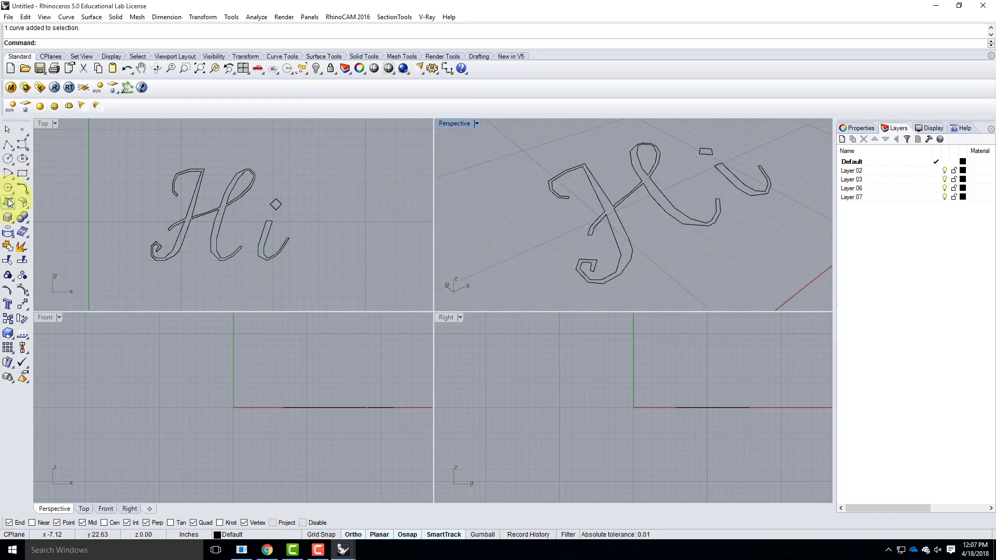
- Draw a small circle centered on the corner point at the end of the H's lower curl
click(8, 159)
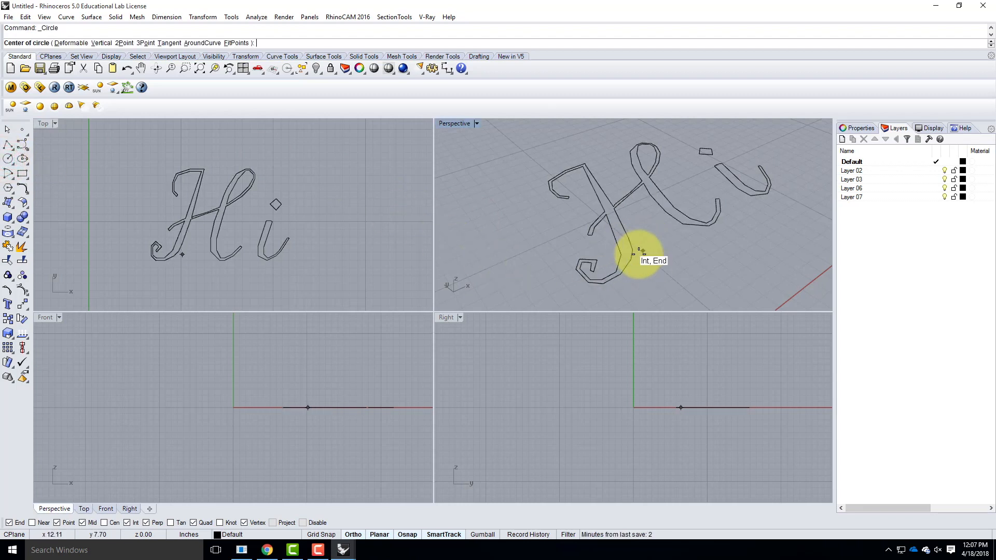
scroll(600, 247, up, 5)
scroll(592, 244, up, 2)
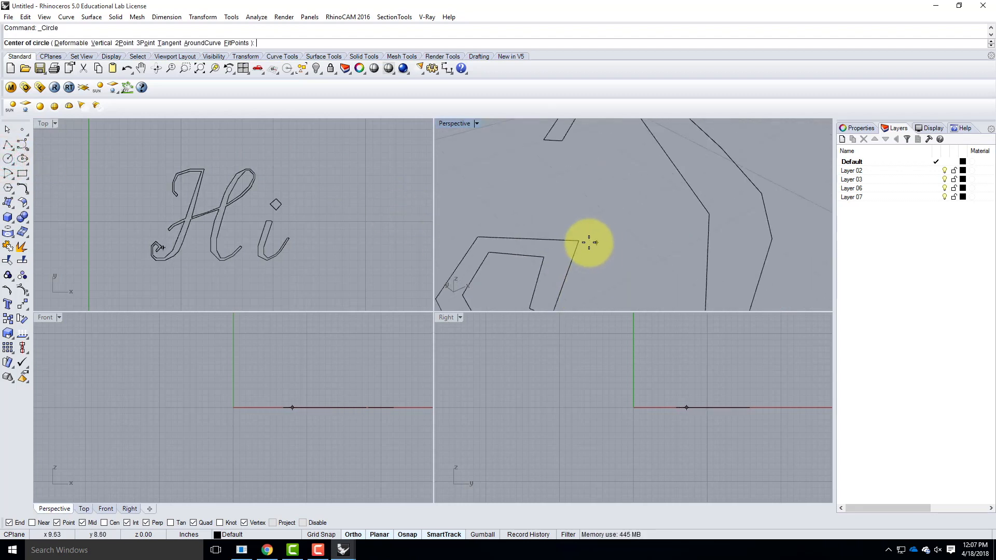
click(579, 240)
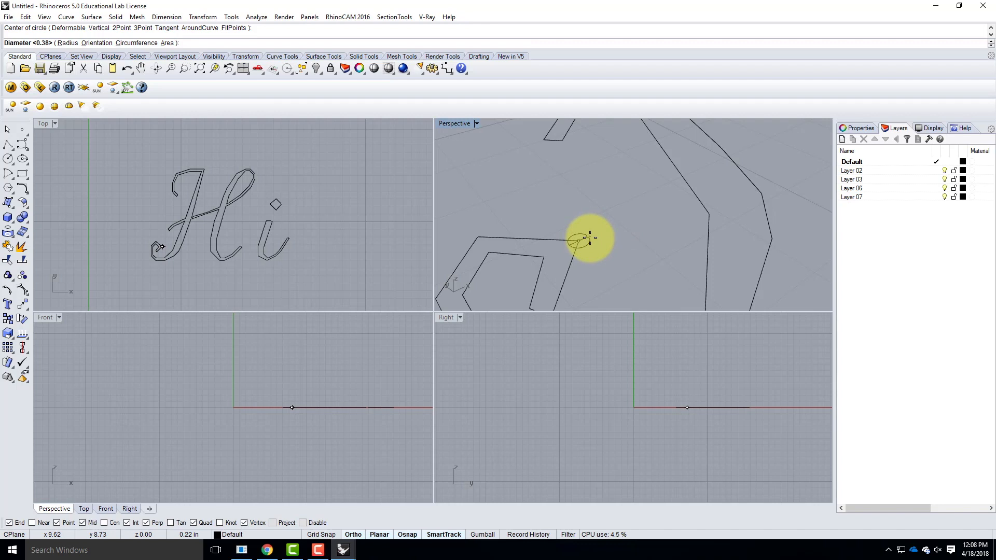
click(590, 237)
- Rotate the small circle upright with Rotate3D, using an axis through the corner point at its center
click(583, 244)
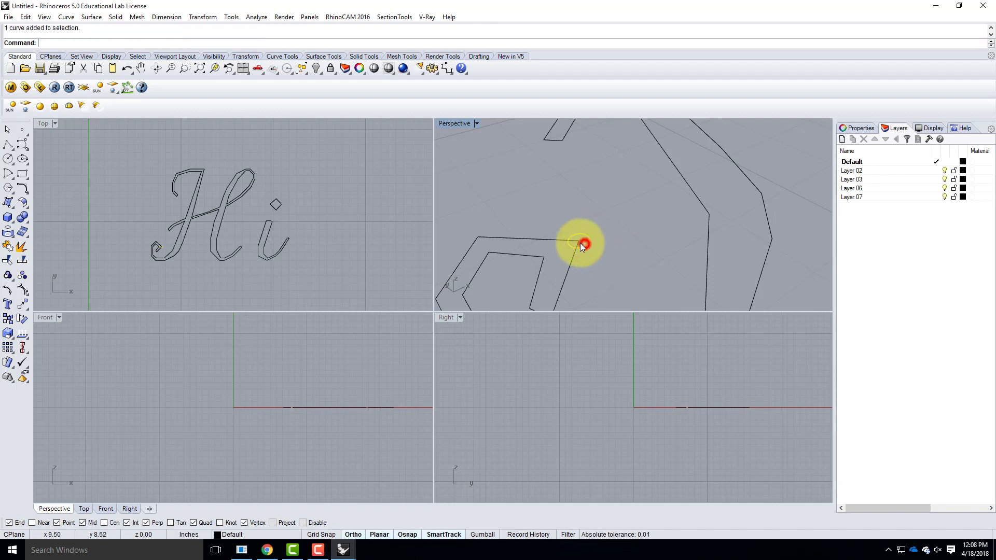
text(Rotate3D)
key(Return)
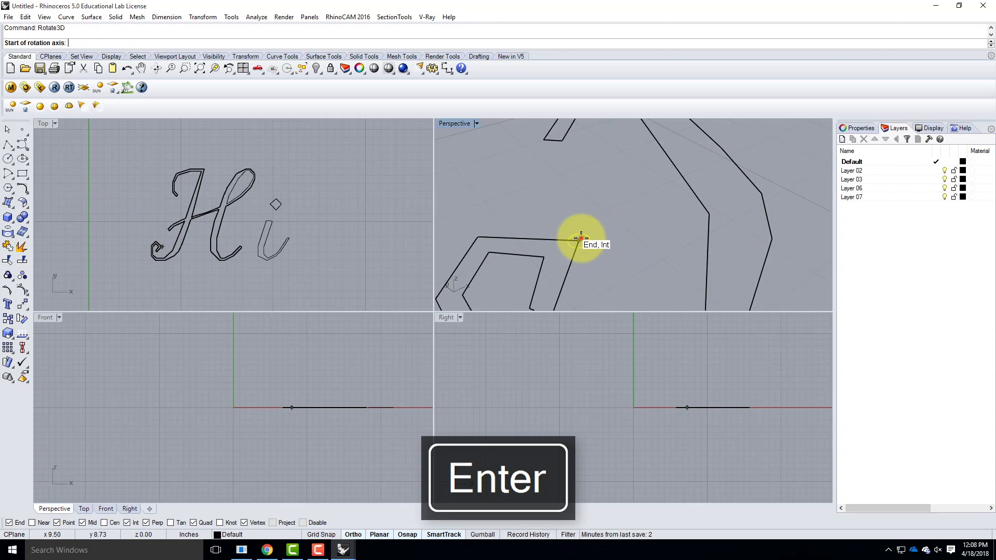
click(579, 240)
click(615, 230)
click(561, 222)
click(574, 185)
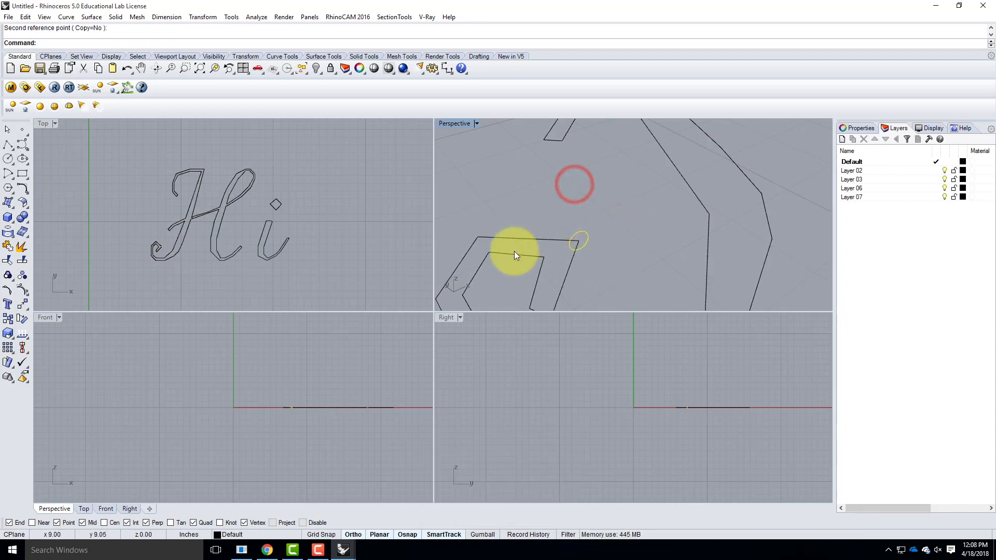
scroll(514, 252, down, 4)
key(Escape)
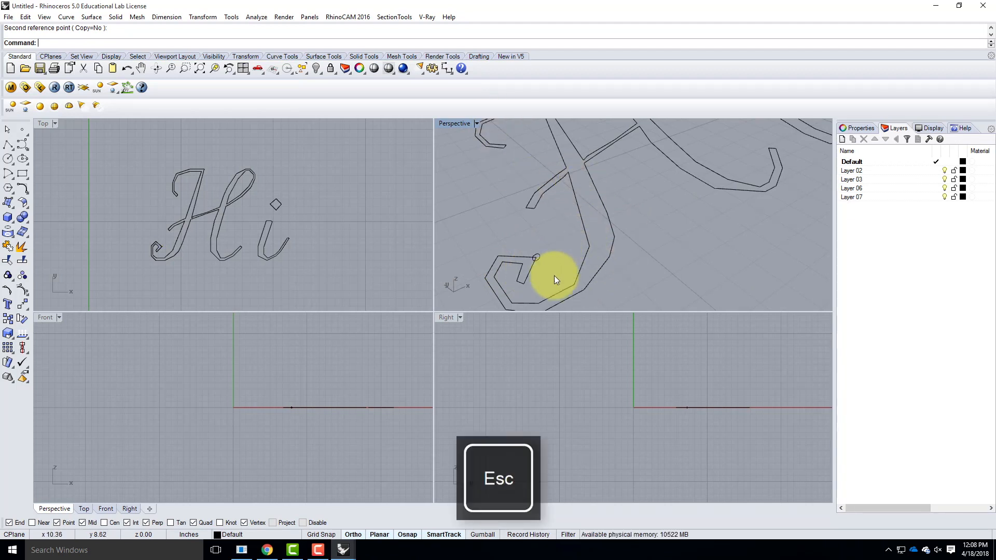
click(579, 282)
scroll(555, 296, down, 3)
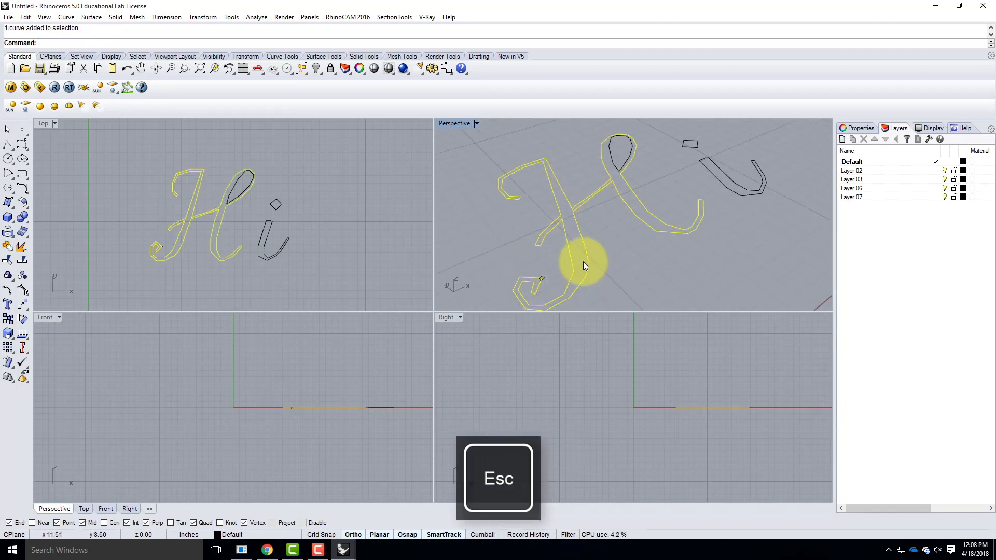
scroll(576, 267, up, 5)
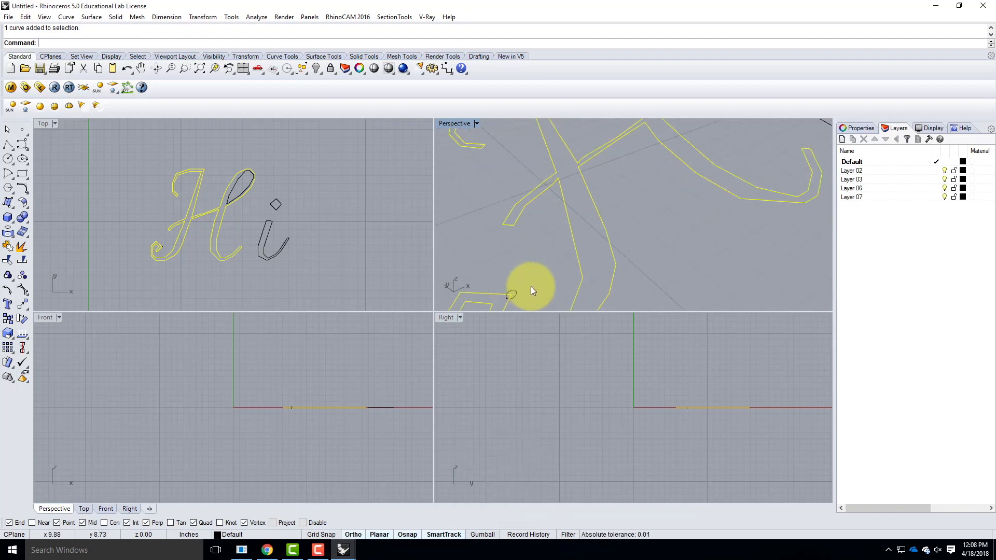
key(Escape)
- Try to sweep the small circle along the script H's outline with Sweep1
scroll(556, 228, down, 4)
scroll(550, 274, up, 4)
text(Sweep)
key(Return)
click(530, 246)
key(Return)
key(Return)
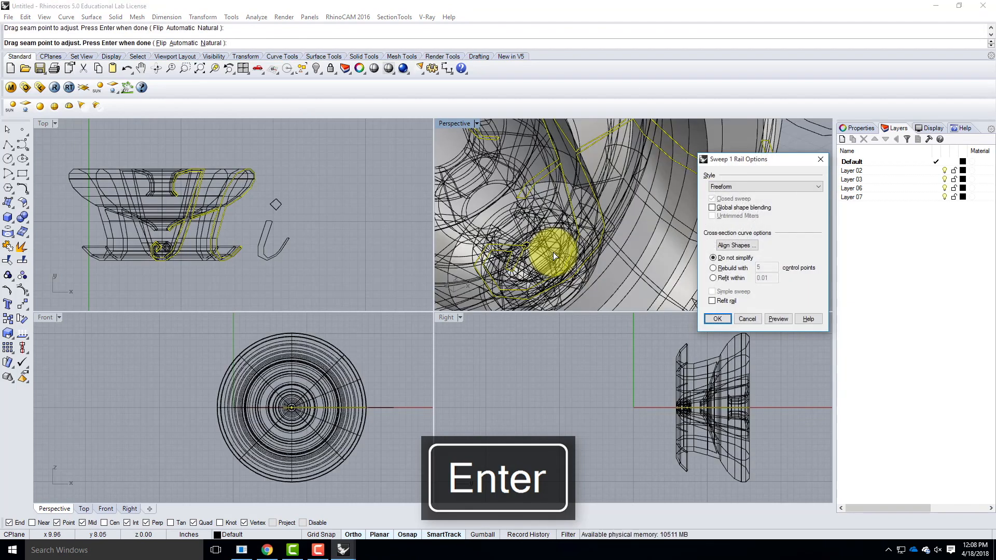
key(Escape)
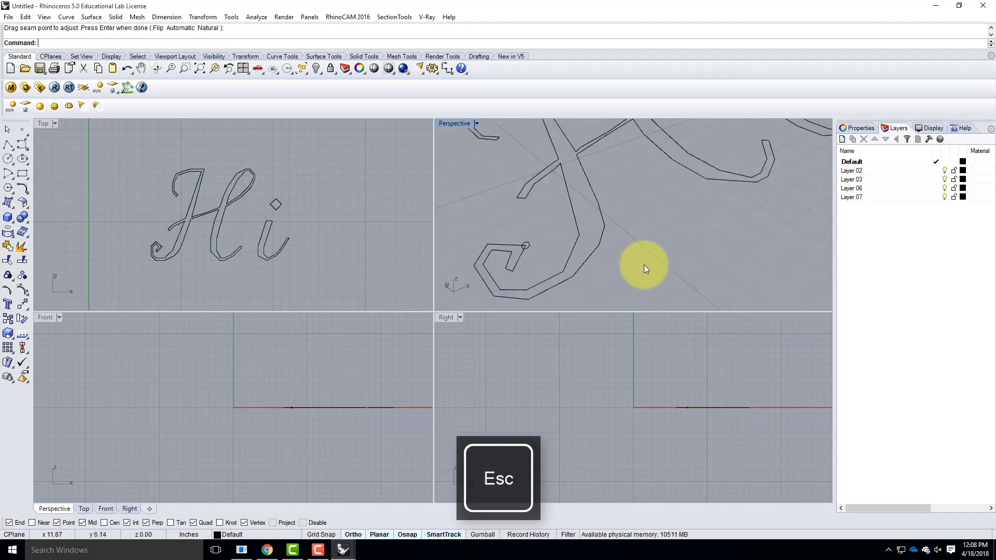
- Delete all the script "Hi" curves together with the small circle
click(536, 248)
scroll(590, 240, down, 10)
scroll(581, 247, down, 5)
key(Escape)
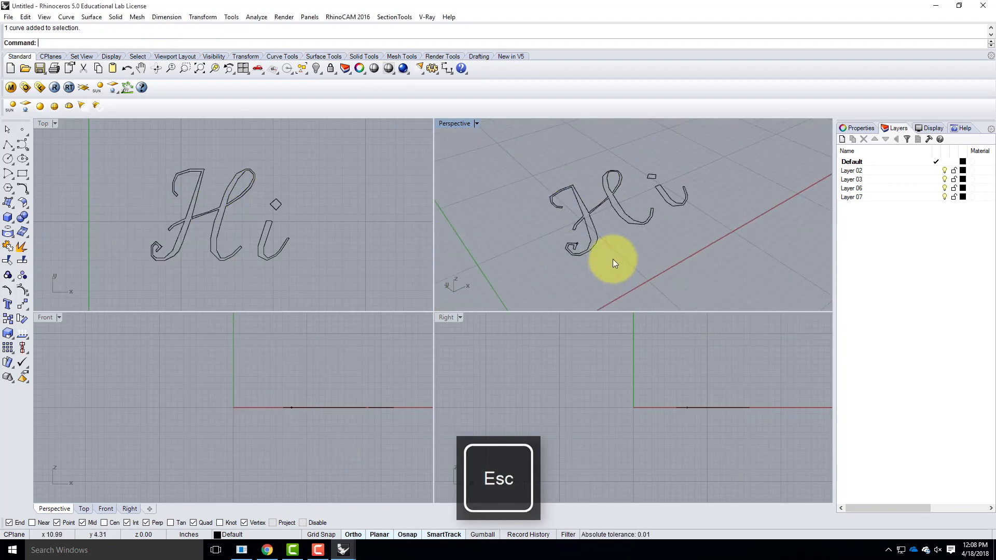
drag(524, 151, 736, 284)
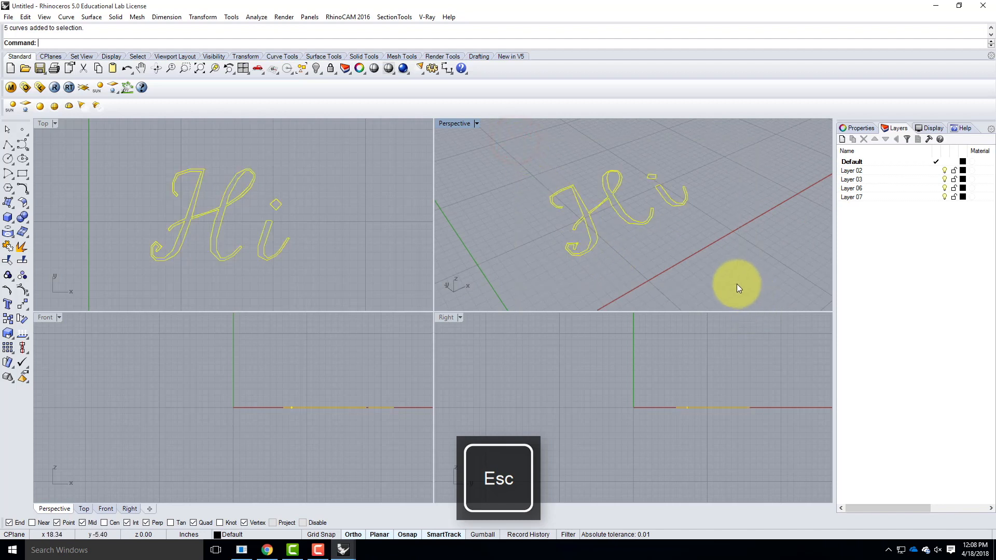
key(Delete)
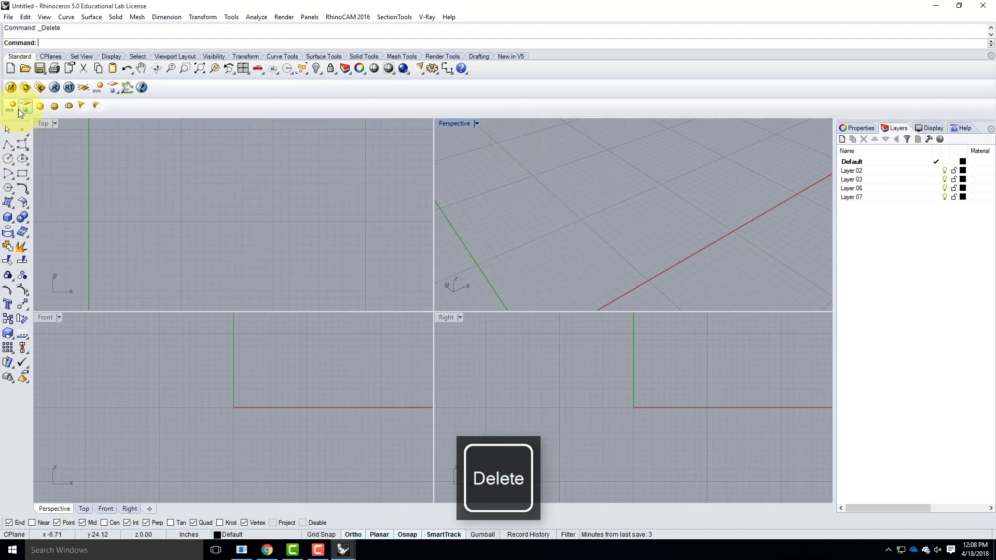
- Place a new "Hi" text in the Perspective view using the Arial font at a height of 12 in
text(Text)
key(Return)
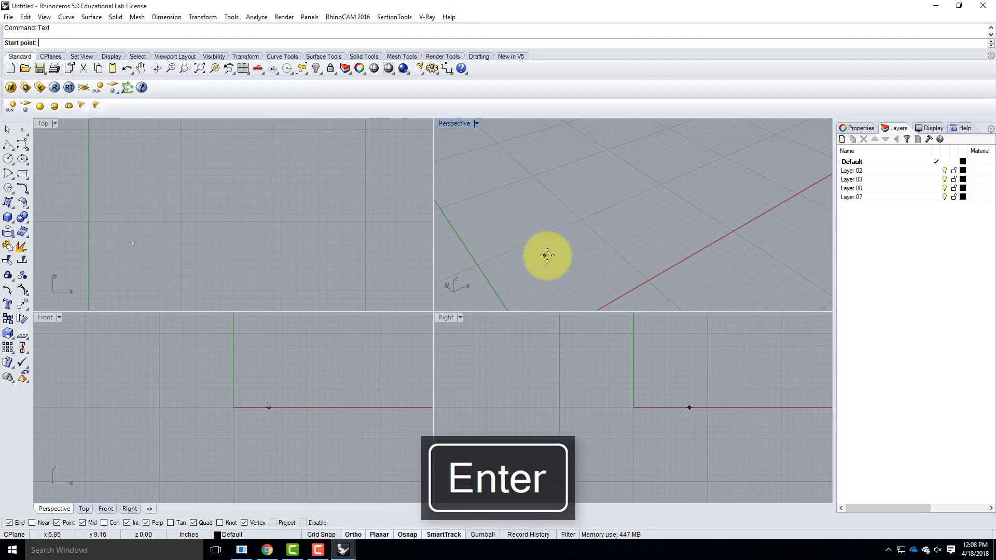
click(547, 257)
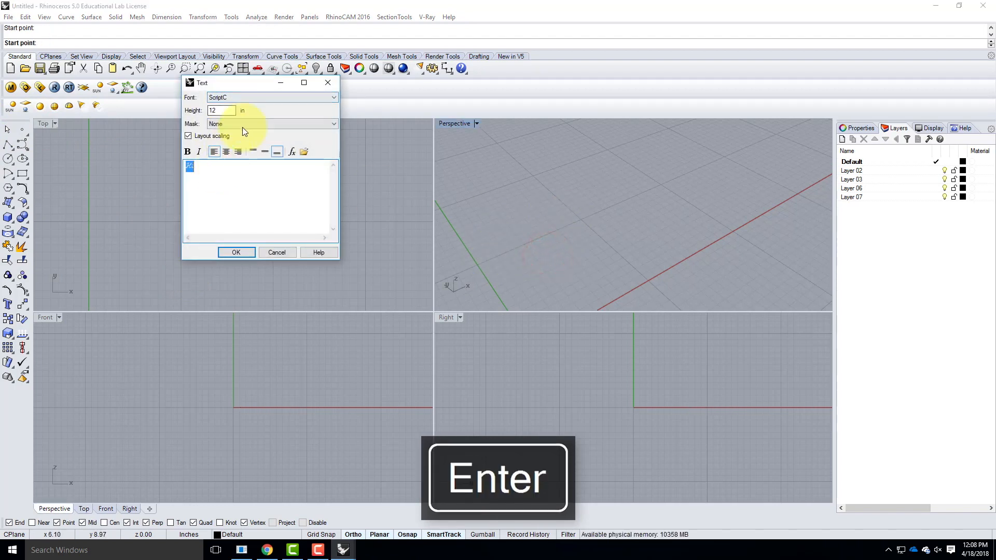
click(250, 100)
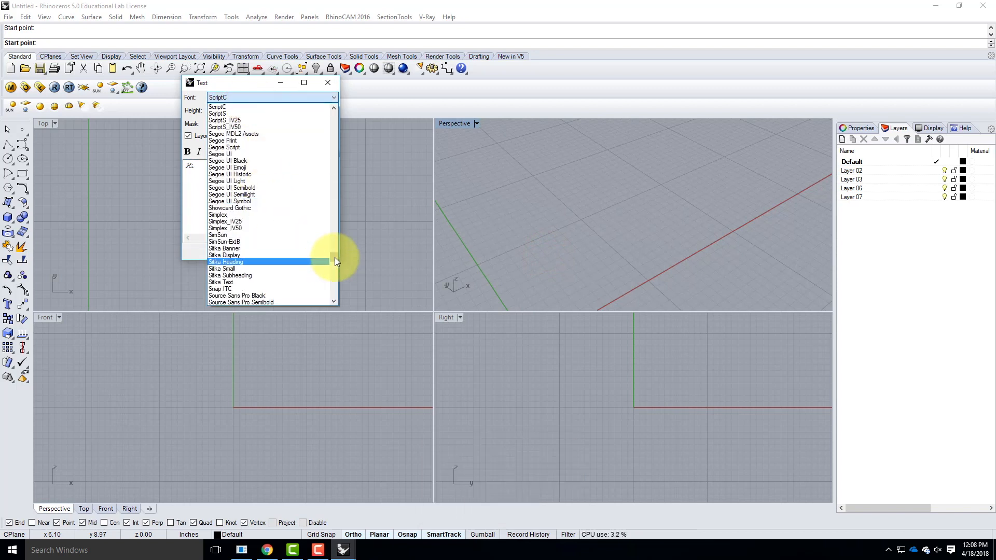
drag(334, 257, 329, 95)
scroll(309, 223, down, 11)
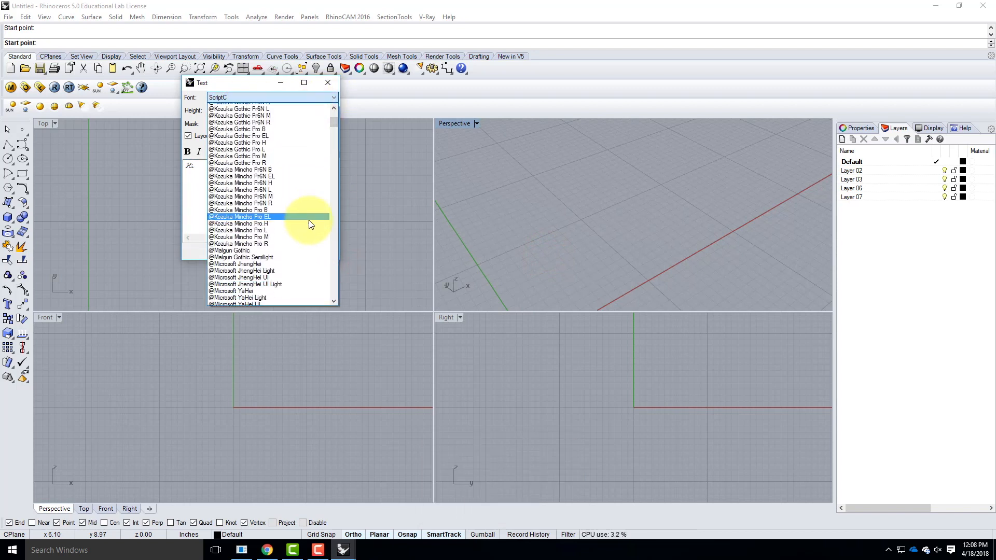
scroll(310, 224, down, 10)
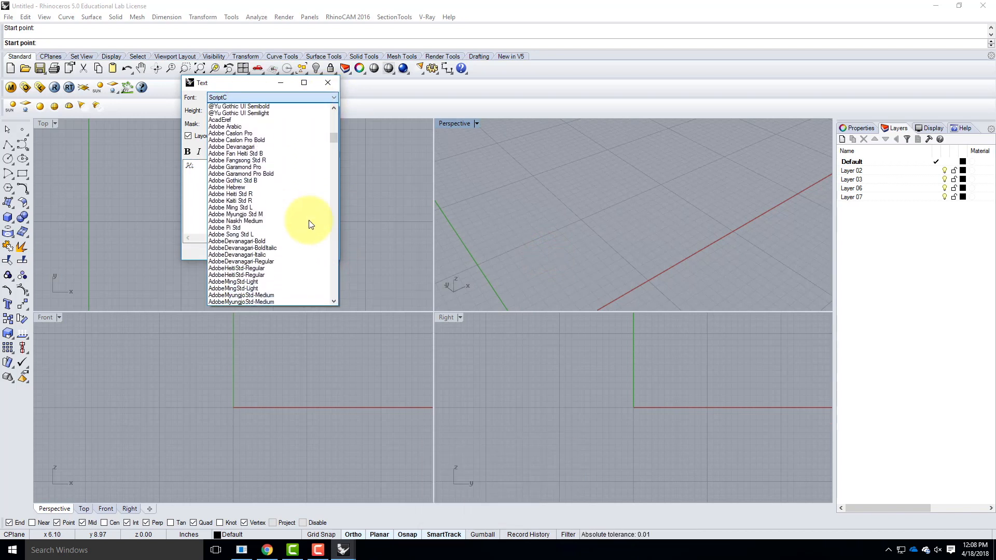
scroll(301, 218, down, 7)
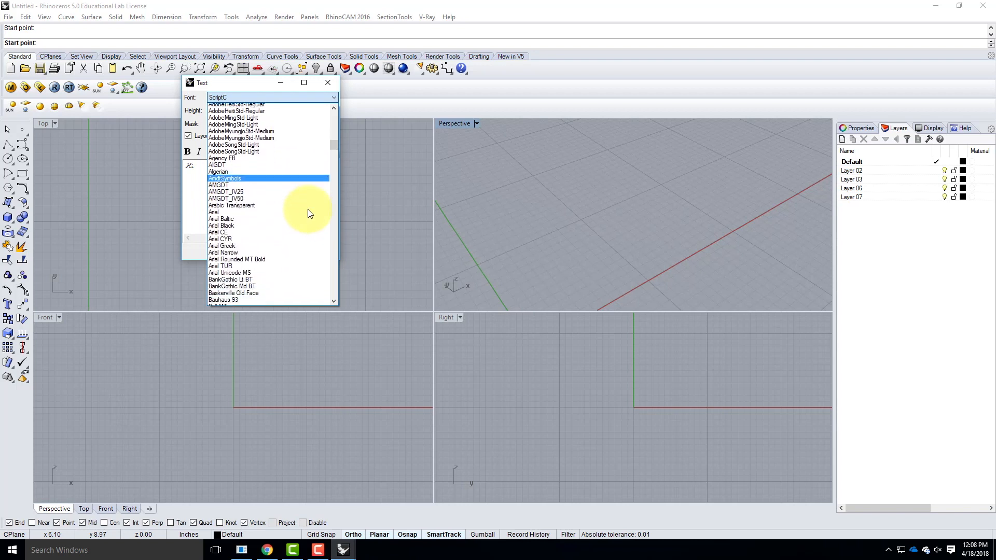
click(232, 202)
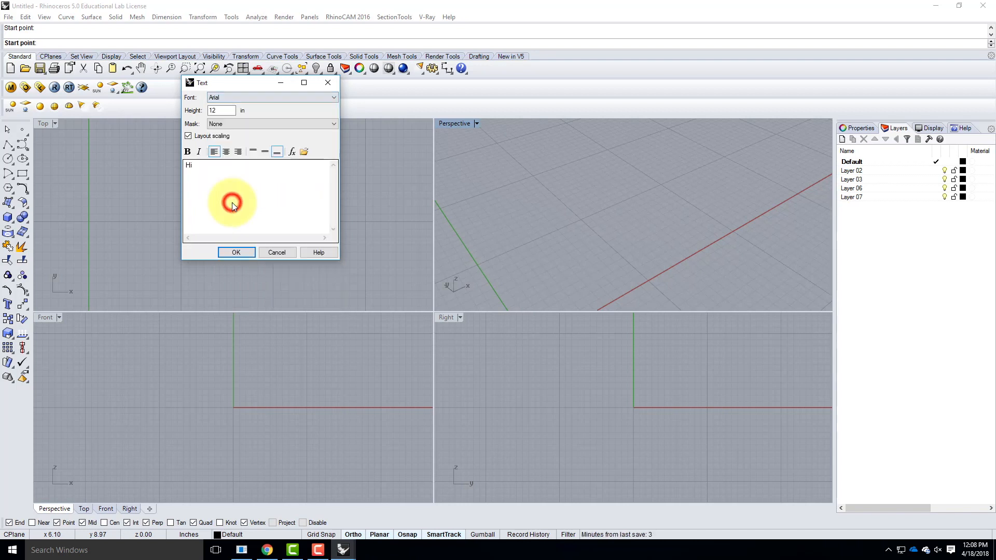
click(232, 251)
- Explode the Arial "Hi" text into curves and maximize the Perspective view on them
click(552, 232)
text(E)
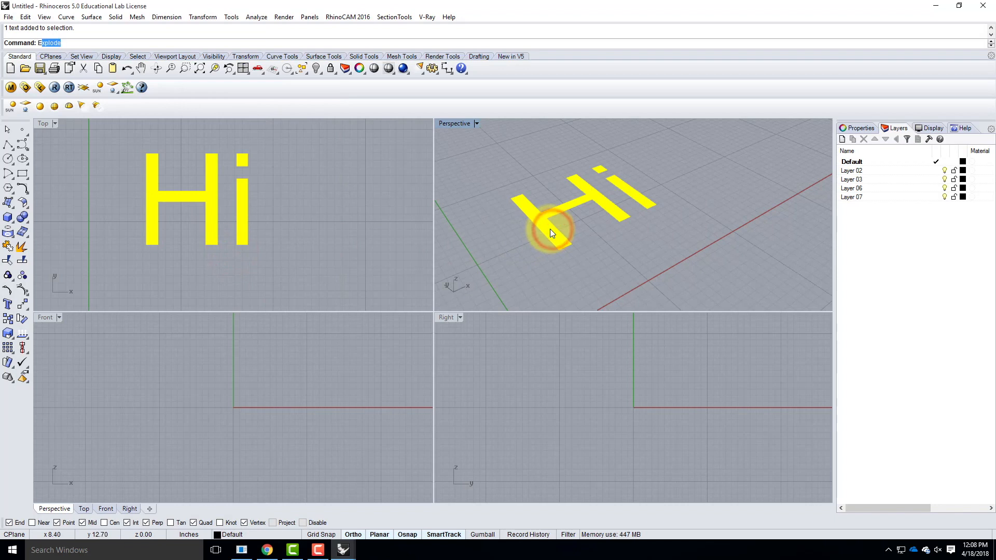
key(BackSpace)
text(xpl)
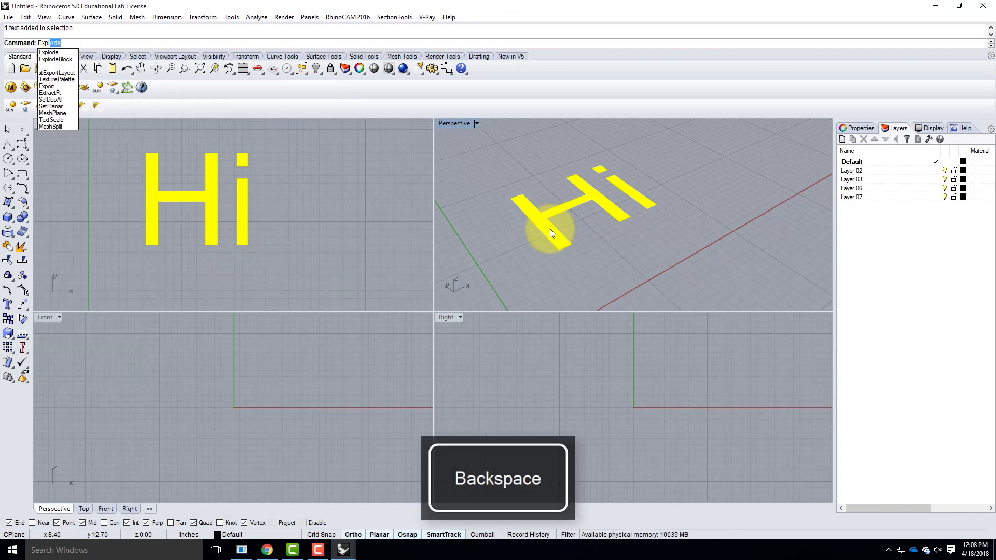
text(ode)
key(Return)
click(608, 237)
scroll(629, 212, down, 7)
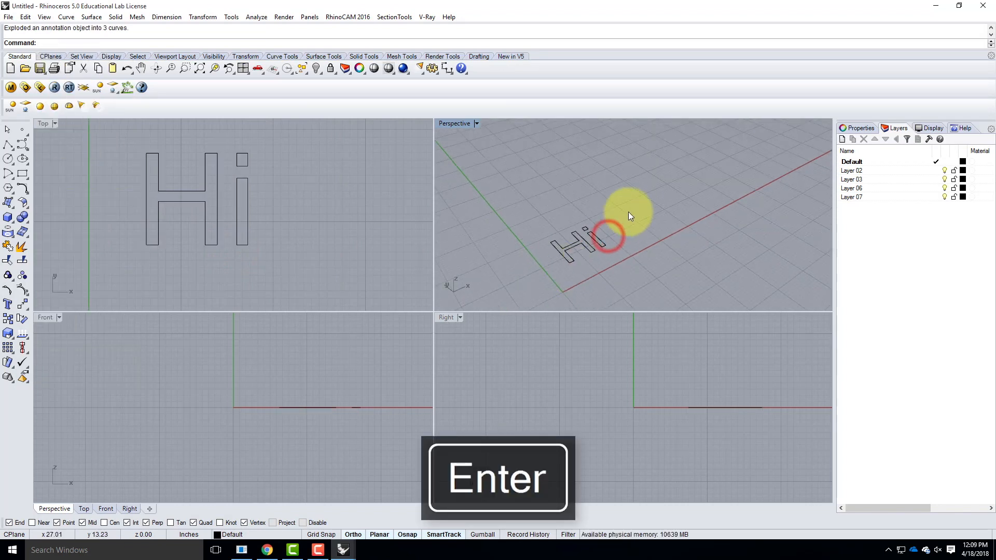
scroll(650, 264, up, 5)
double_click(450, 123)
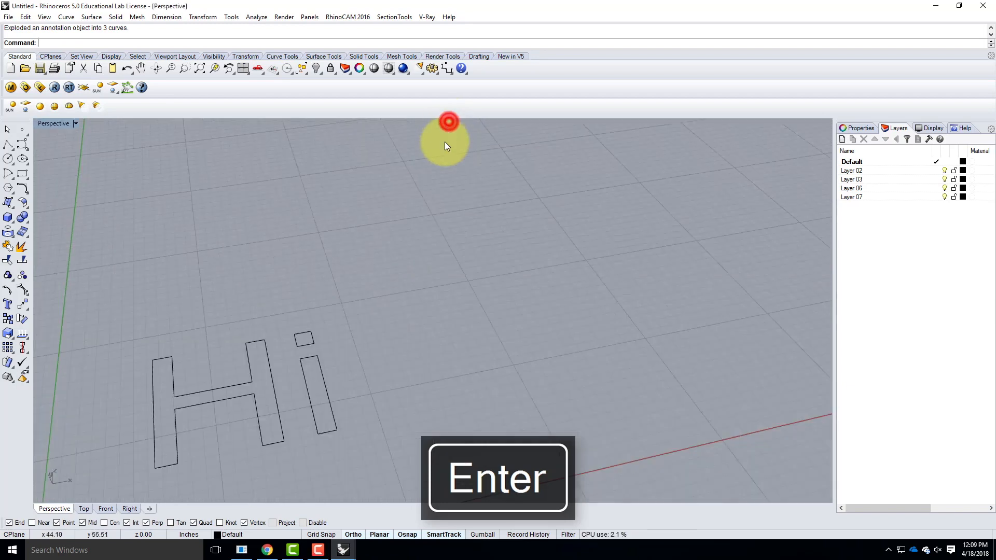
scroll(368, 266, up, 3)
scroll(264, 260, up, 3)
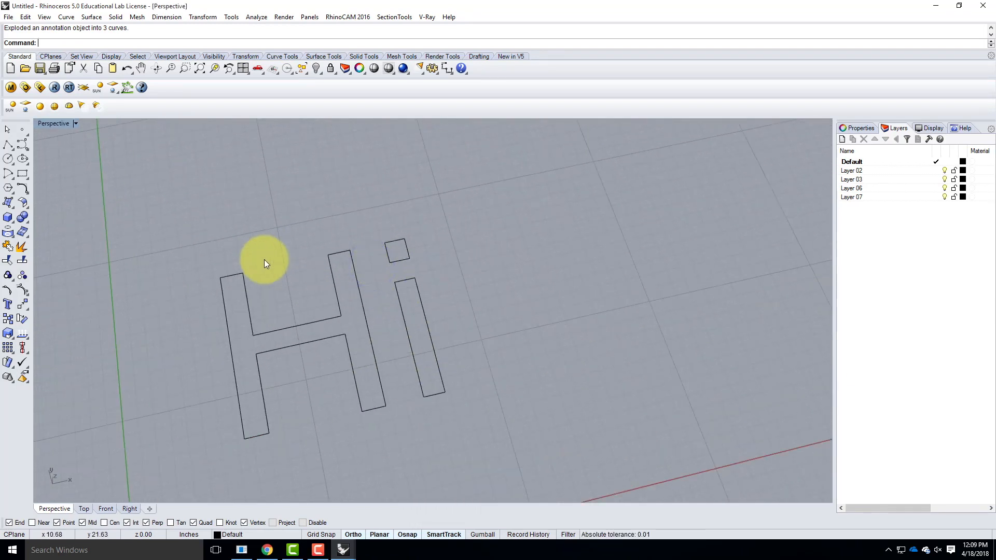
text(Fille)
key(Return)
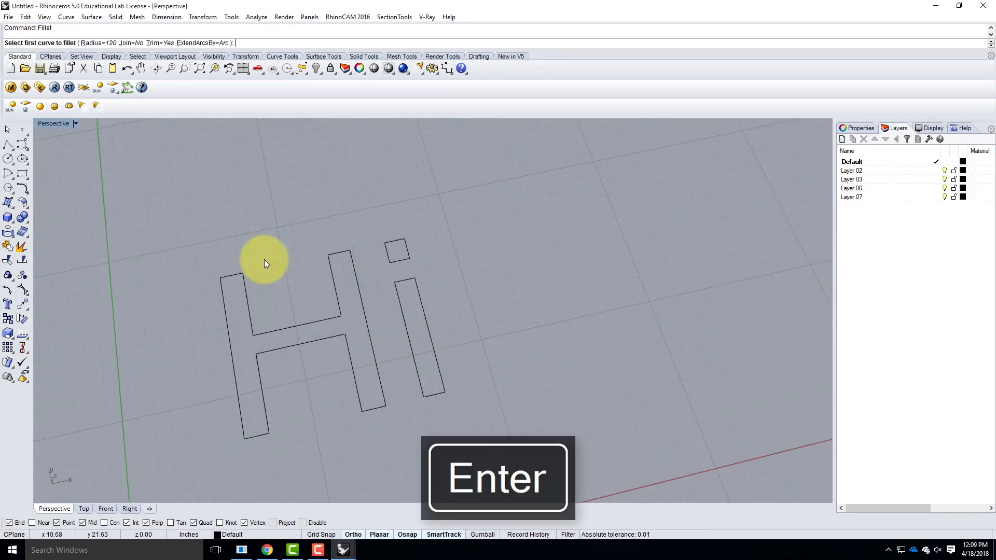
key(Escape)
- Scale all the "Hi" curves from the H's lower-left corner, using the left leg's bottom edge as reference and 4" as its new length
drag(202, 193, 498, 469)
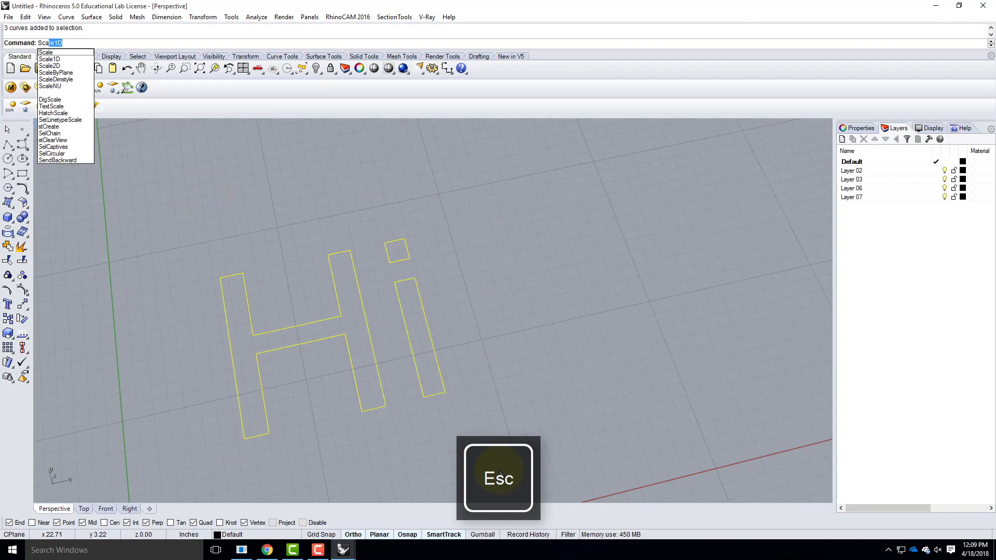
text(le)
key(Return)
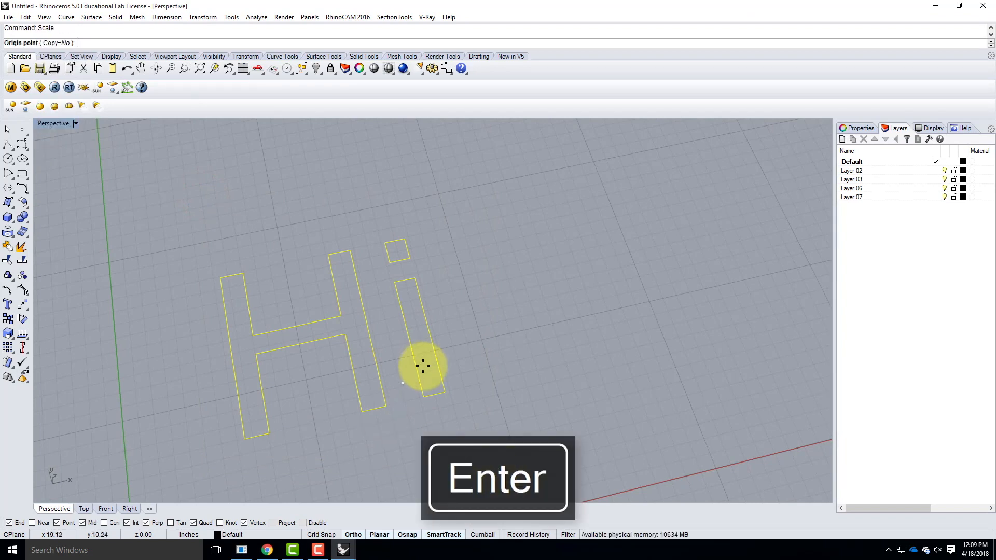
click(242, 438)
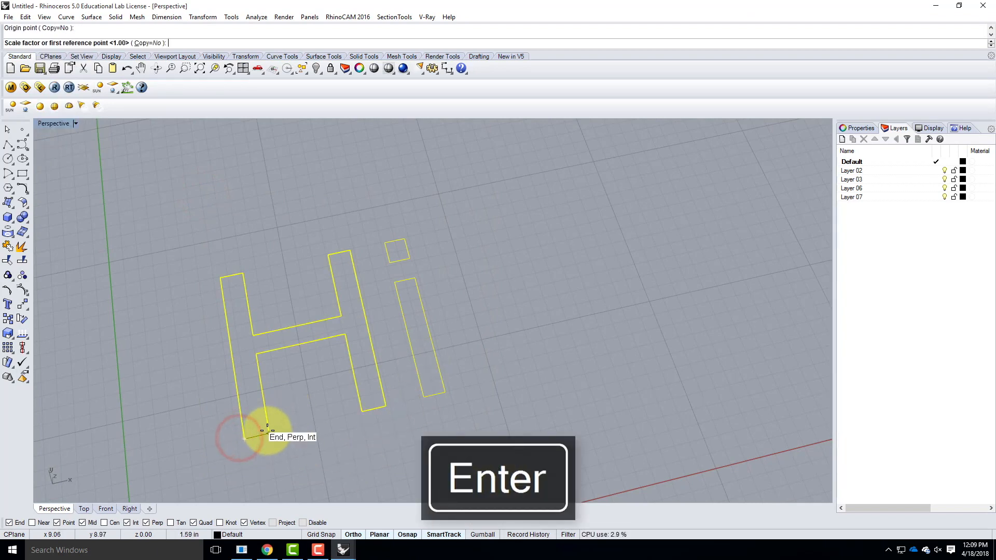
click(268, 432)
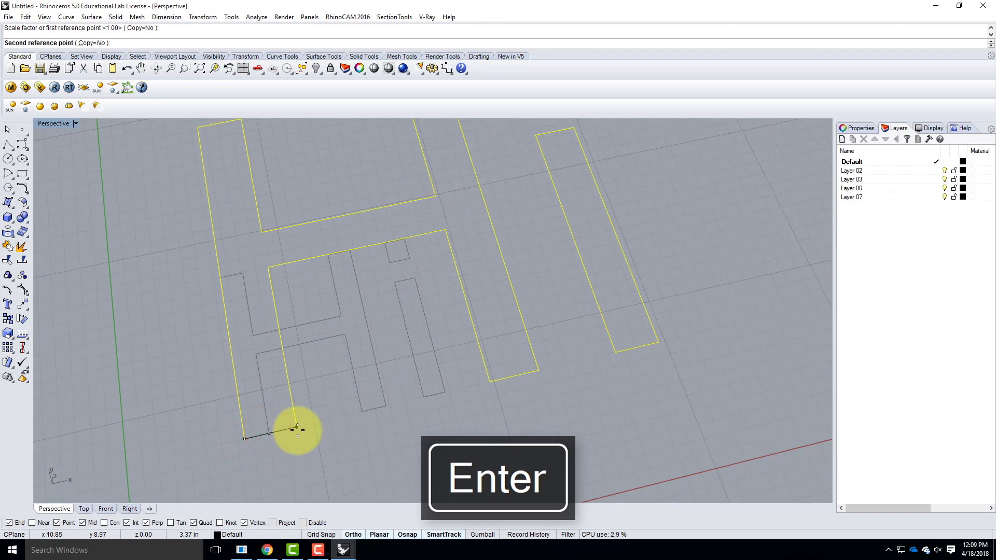
text(4")
key(Return)
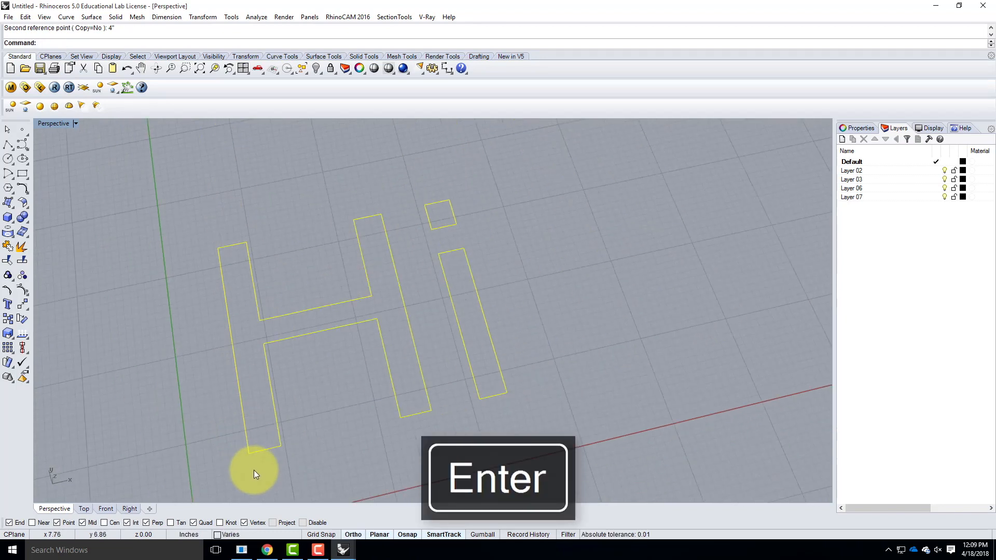
key(Escape)
- Fillet both top corners of the H's left stem with a 0.5 radius
text(Fgillet)
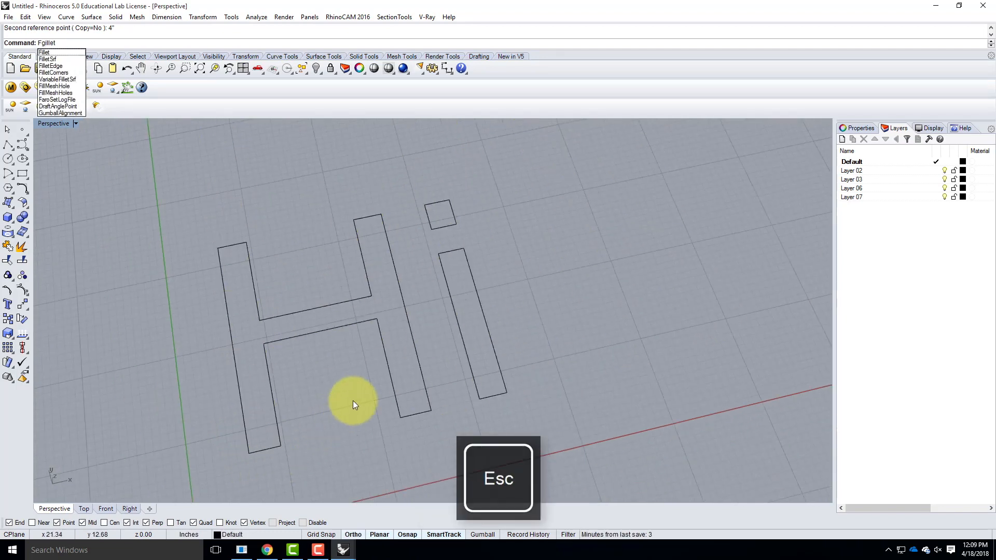
key(BackSpace)
key(BackSpace)
key(Return)
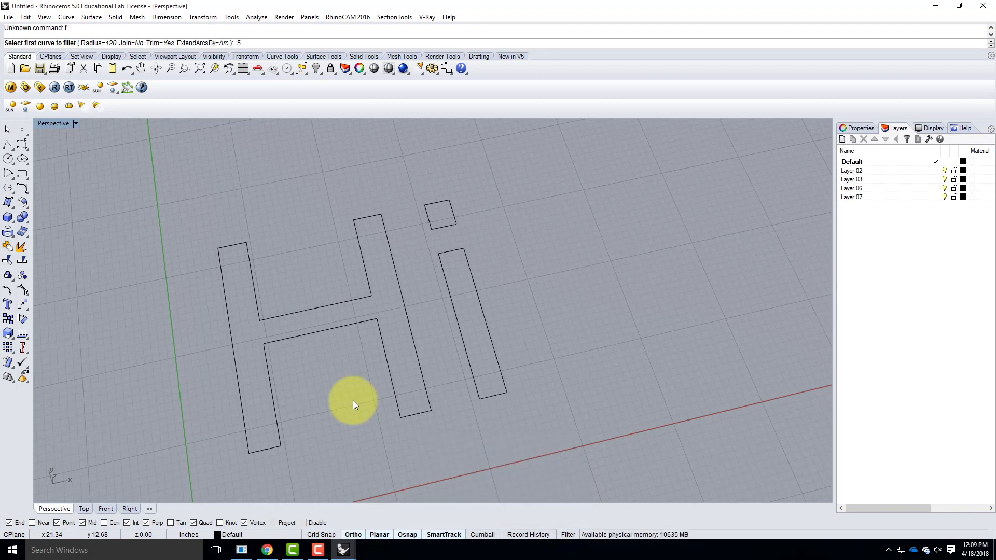
key(Return)
click(222, 260)
click(232, 246)
right_click(237, 249)
click(236, 246)
click(247, 255)
right_drag(252, 281, 255, 301)
- Fillet the two inner corners above the H's crossbar with the 0.5 radius
right_click(256, 315)
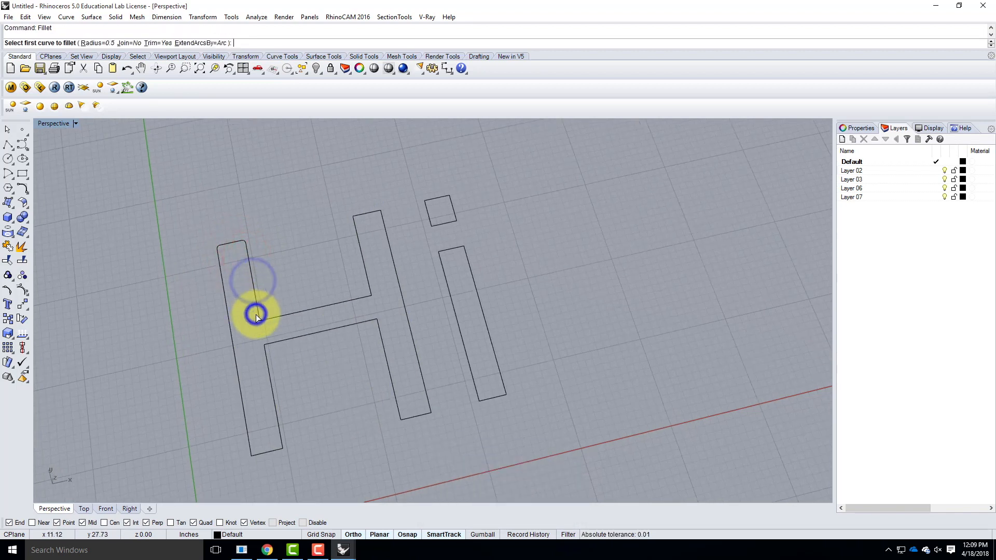
click(257, 314)
click(270, 321)
right_drag(335, 310, 362, 307)
click(358, 300)
right_click(360, 301)
click(361, 302)
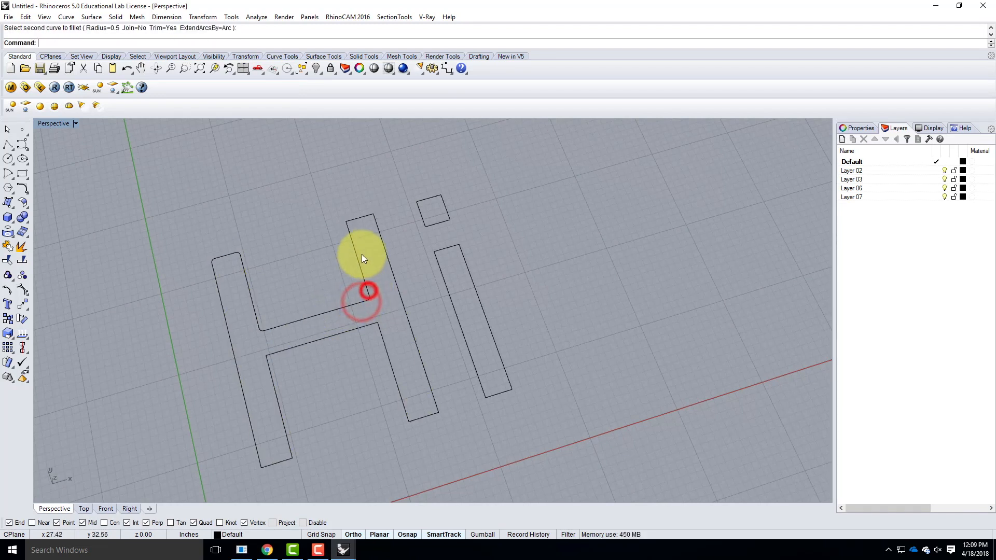
- Fillet both top corners of the H's right stem with the 0.5 radius
click(351, 231)
click(352, 220)
right_click(366, 218)
click(365, 218)
click(379, 222)
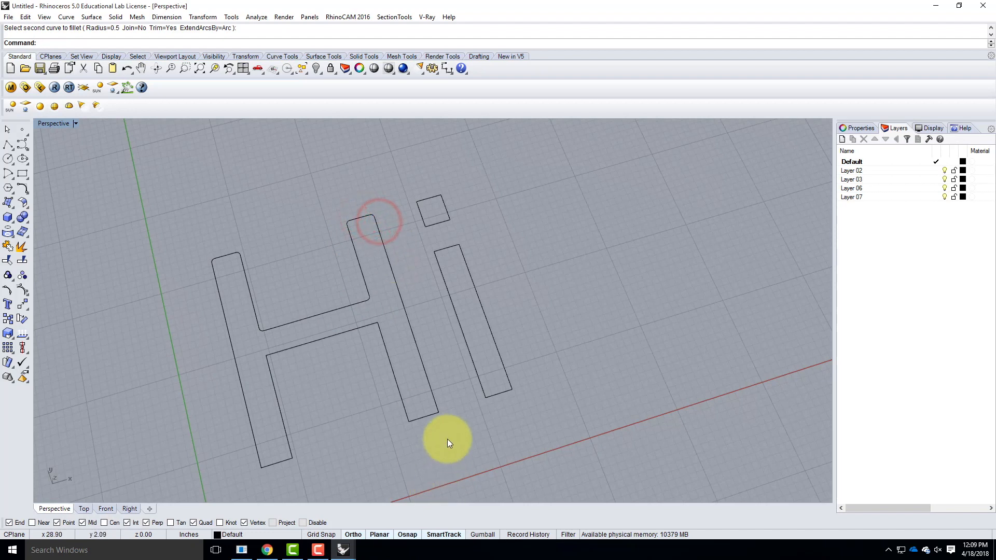
- Fillet both bottom corners of the H's right stem with the 0.5 radius
click(438, 403)
click(430, 416)
right_click(437, 402)
click(436, 405)
click(433, 414)
right_click(420, 416)
click(420, 416)
click(407, 412)
- Fillet the two inner corners below the H's crossbar with the 0.5 radius
right_click(387, 341)
click(383, 335)
click(365, 325)
right_click(273, 359)
click(274, 353)
click(269, 366)
- Fillet both bottom corners of the H's left stem with the 0.5 radius
right_click(288, 369)
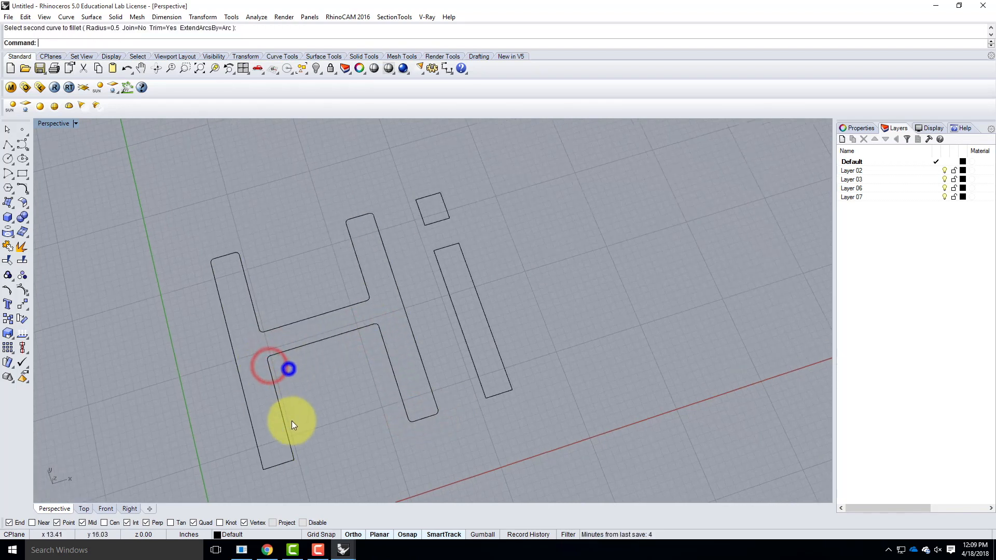
click(289, 438)
click(289, 461)
right_click(287, 462)
click(288, 461)
click(294, 450)
right_click(265, 471)
click(272, 468)
click(266, 467)
click(335, 444)
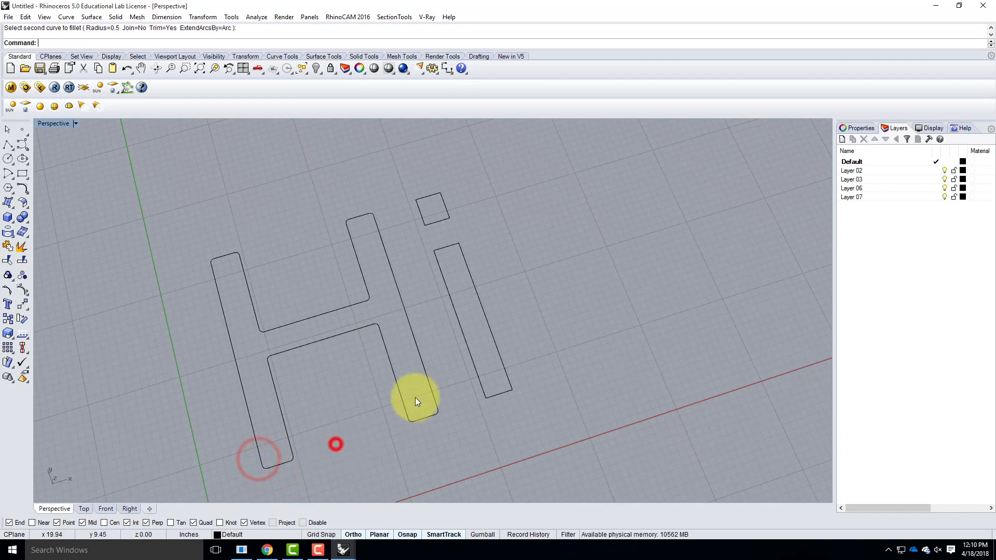
- Fillet all four corners of the i's square dot with the 0.5 radius
right_click(434, 207)
click(419, 209)
click(423, 198)
right_click(435, 198)
click(430, 195)
click(445, 200)
right_click(447, 212)
click(447, 212)
click(444, 220)
right_click(441, 222)
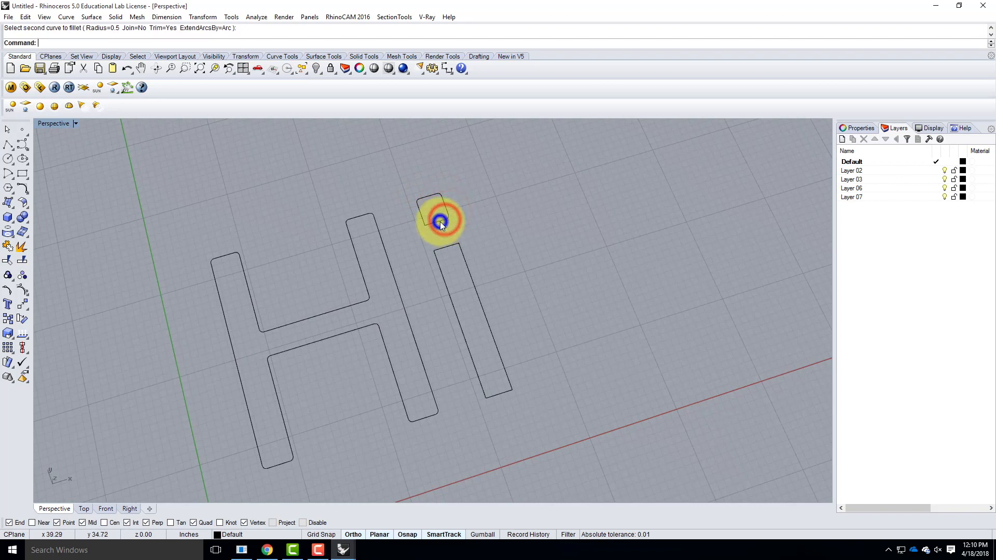
click(439, 221)
click(425, 222)
- Fillet the four corners of the i's stem with the 0.5 radius
right_click(442, 253)
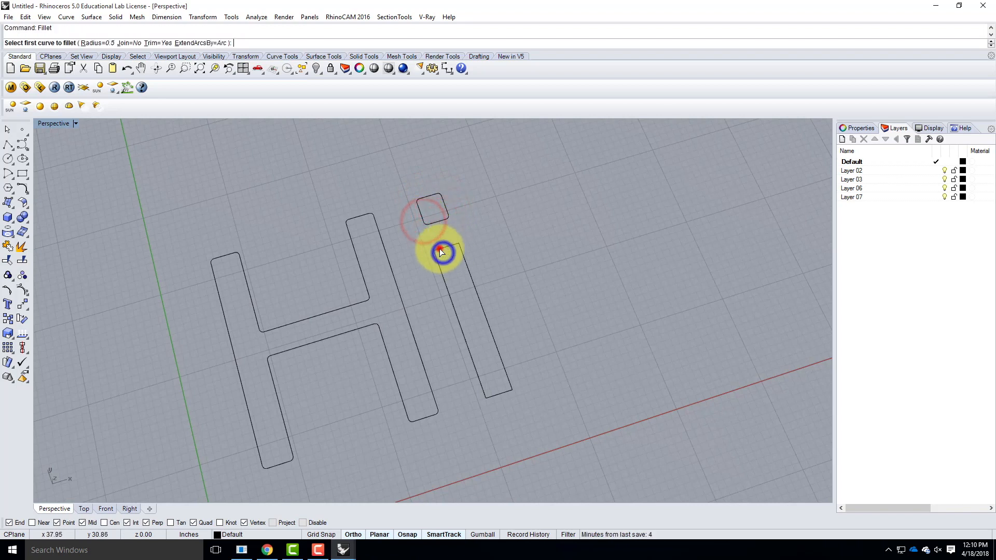
click(438, 250)
click(466, 252)
right_click(461, 258)
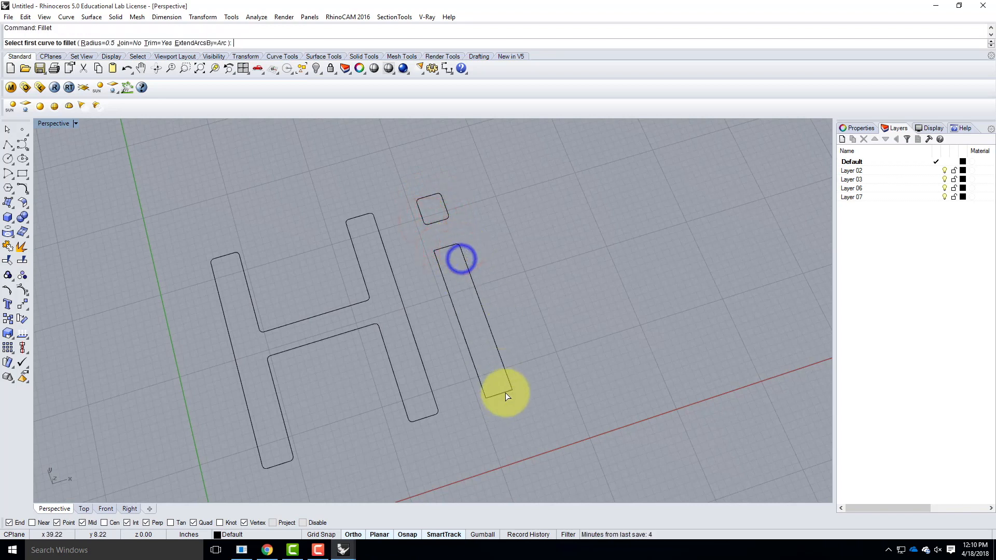
click(496, 394)
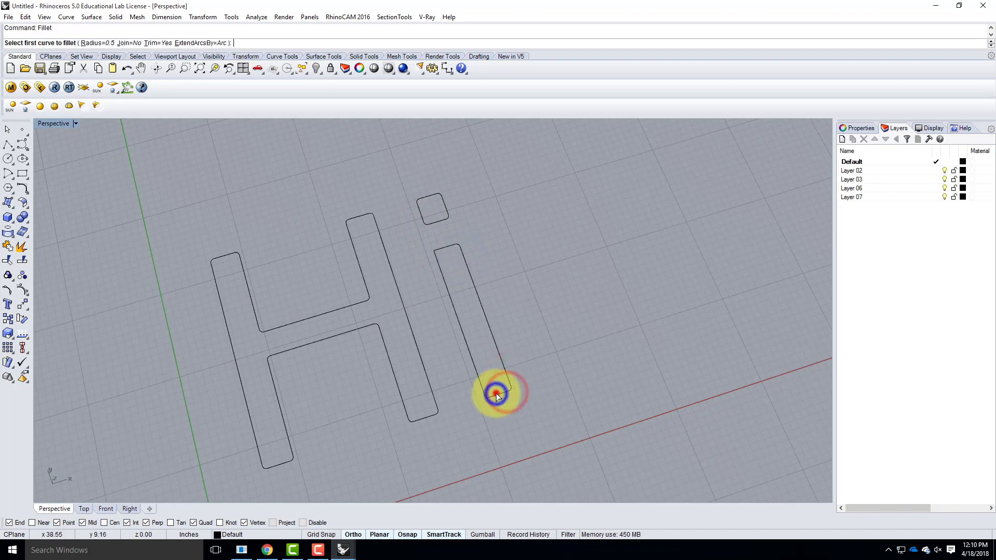
click(485, 391)
right_drag(472, 326, 440, 262)
click(438, 262)
right_click(437, 260)
click(437, 260)
key(Escape)
- Draw a 0.5-inch diameter circle centred on the end of the H's outer left edge, at its bottom corner fillet
click(9, 159)
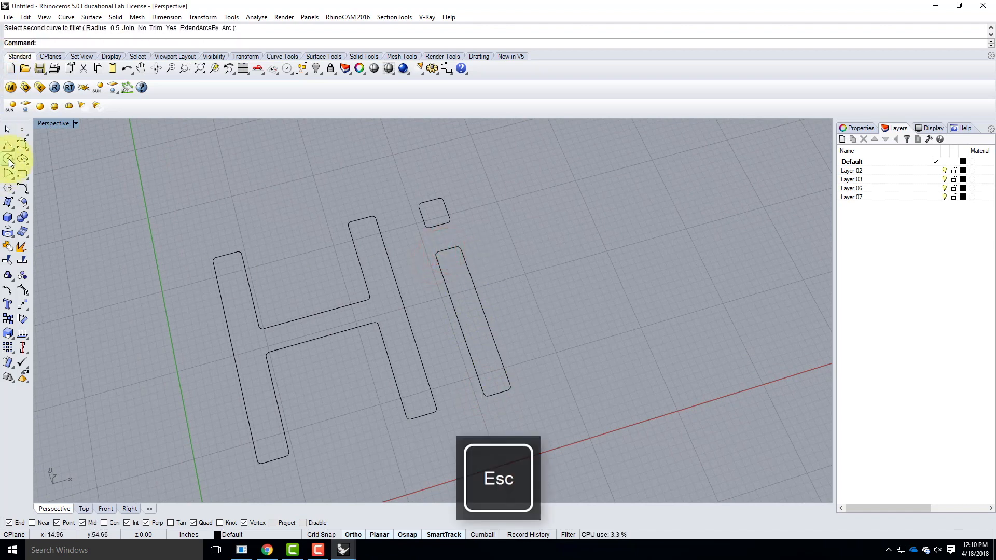
click(253, 461)
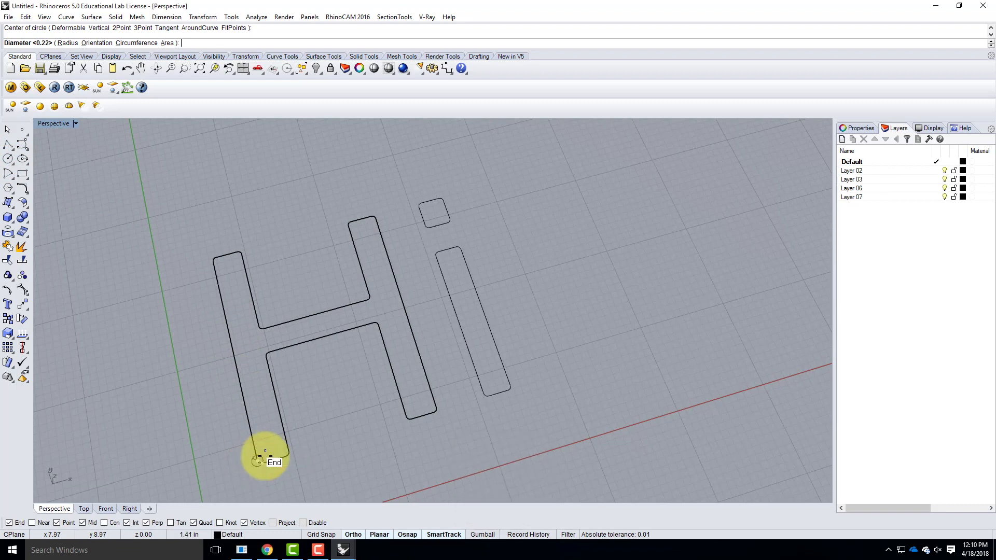
text(d)
key(Return)
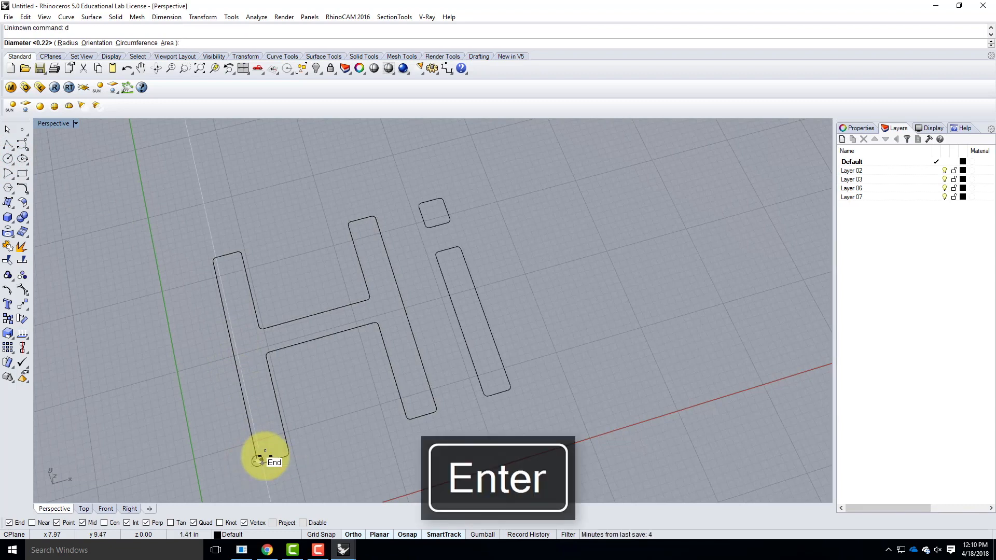
text(.5)
key(Return)
- Scale the circle about its centre, using its edge as the first reference and 0.5 as the new radius
scroll(229, 456, up, 5)
click(247, 469)
text(scal)
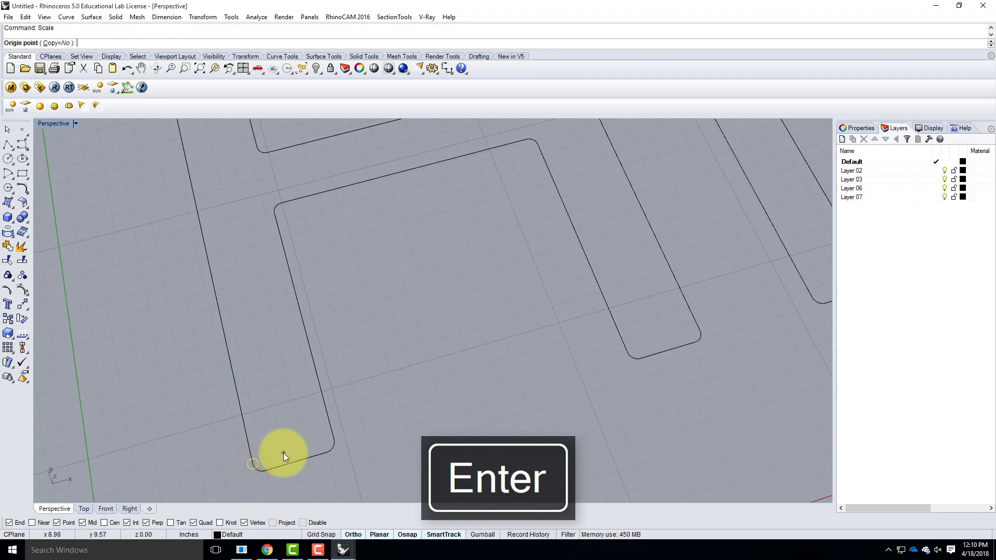
scroll(254, 463, up, 5)
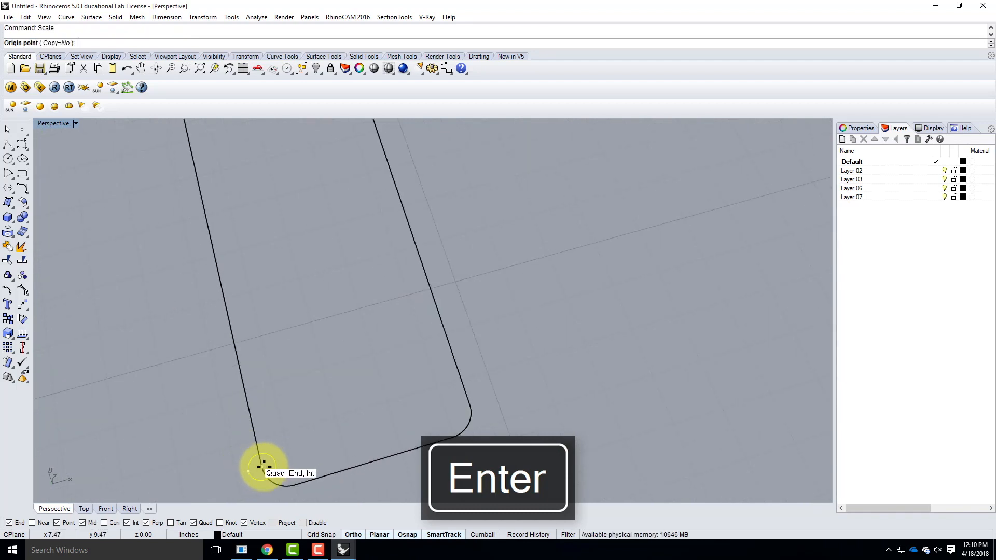
click(260, 466)
click(276, 460)
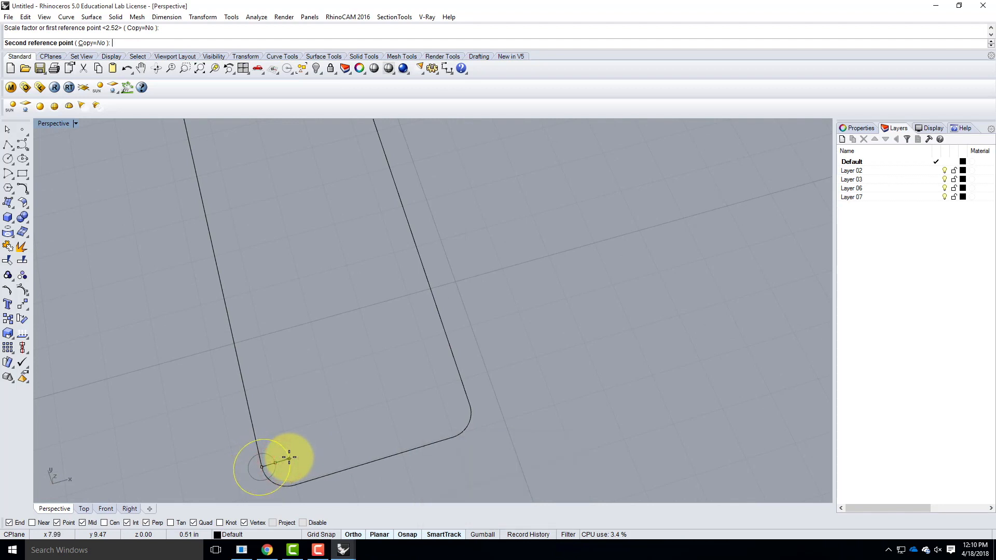
text(.5)
key(Return)
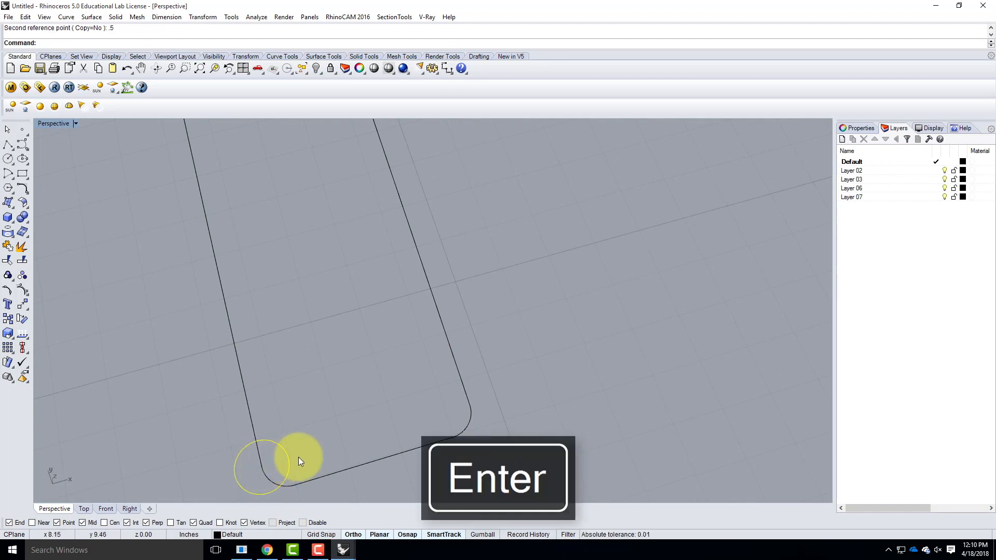
- Rotate the circle 90 degrees in 3D about an X-direction axis through its centre so it stands perpendicular to the H's edge
text(Rotate3D)
key(Return)
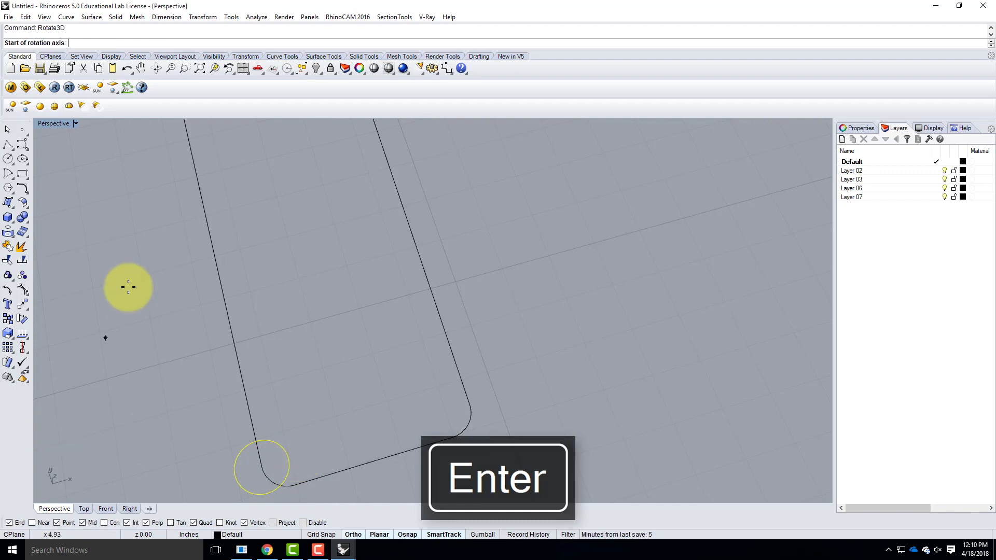
click(259, 473)
click(306, 455)
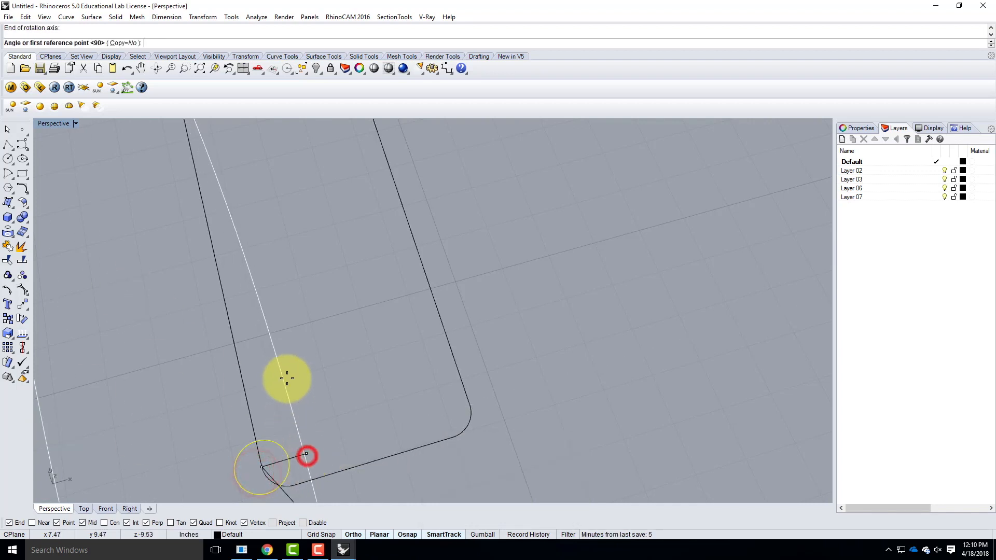
click(240, 392)
click(170, 357)
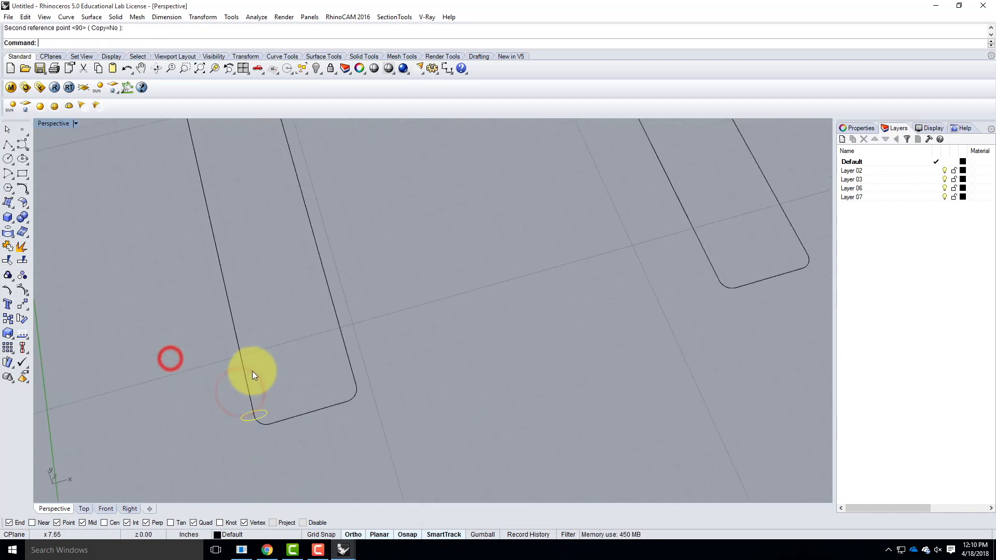
scroll(366, 425, down, 5)
key(Escape)
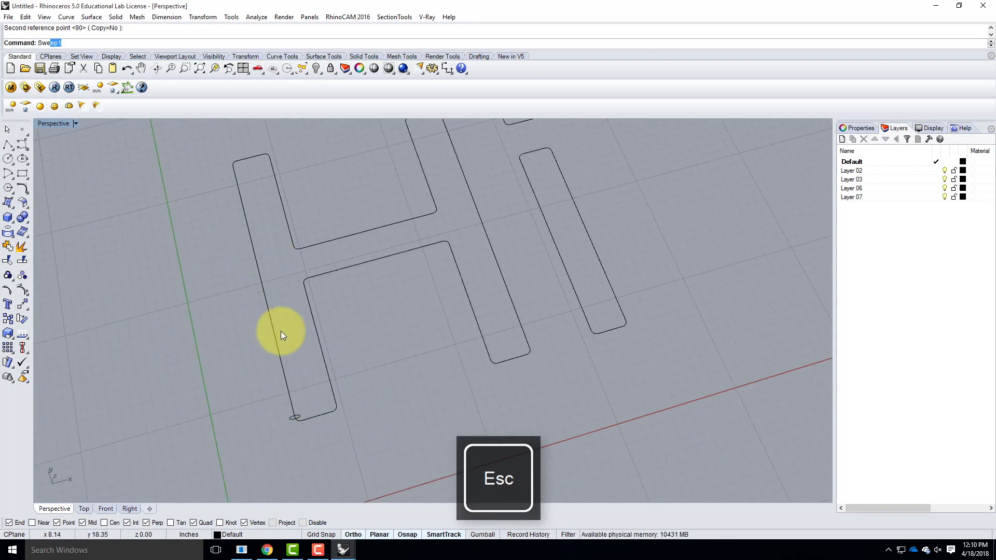
- Sweep the circle along the H outline with Sweep1, keeping the Freeform style and default options
text(Sw)
key(Return)
click(282, 362)
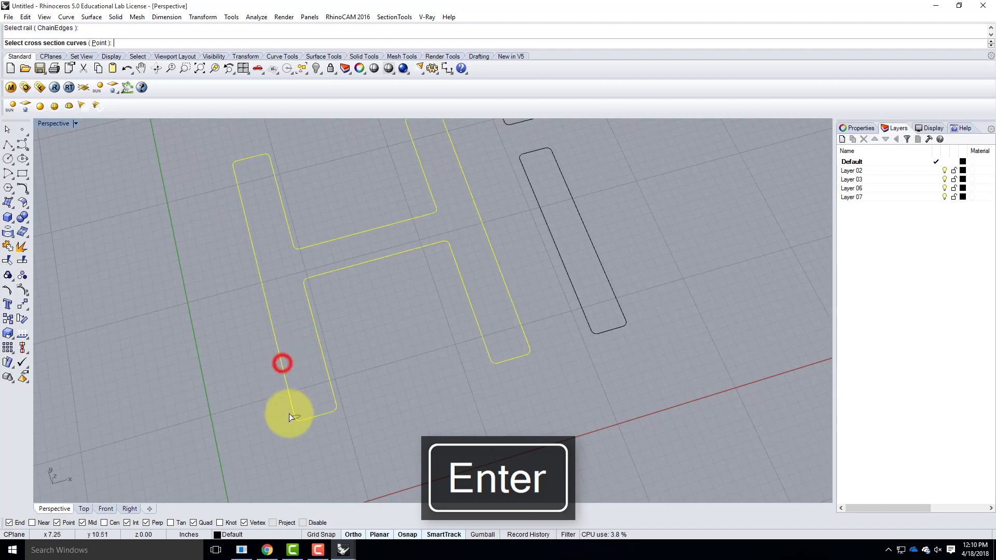
click(290, 417)
key(Return)
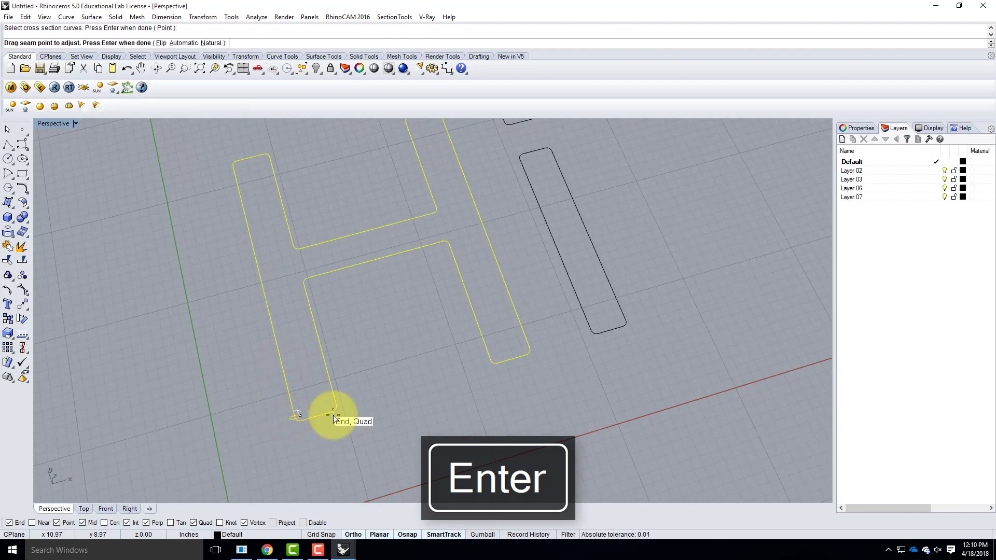
key(Return)
click(710, 319)
- Copy the profile circle from its centre to the bottom left corners of the i's stem and dot outlines
scroll(405, 400, down, 5)
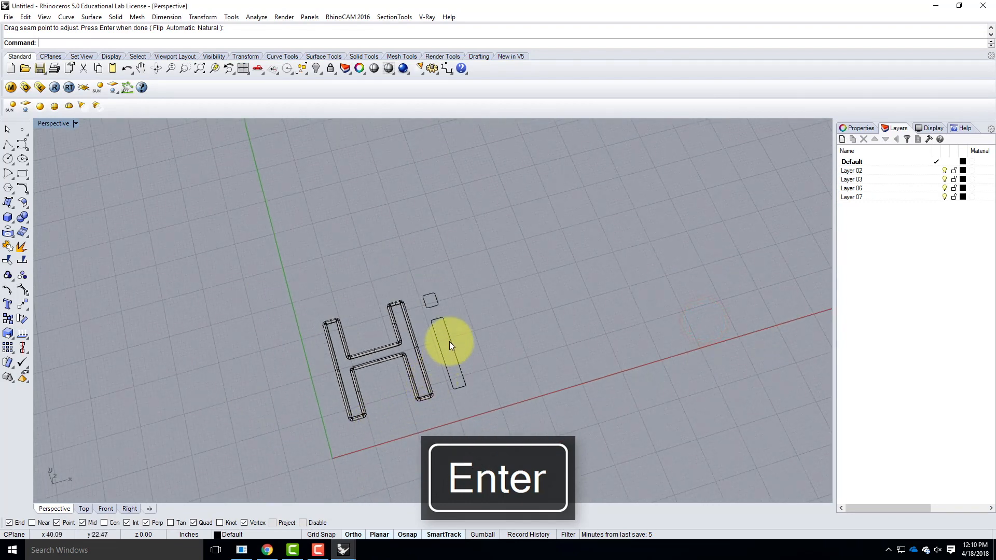
scroll(394, 394, up, 3)
scroll(354, 438, down, 2)
scroll(312, 425, up, 5)
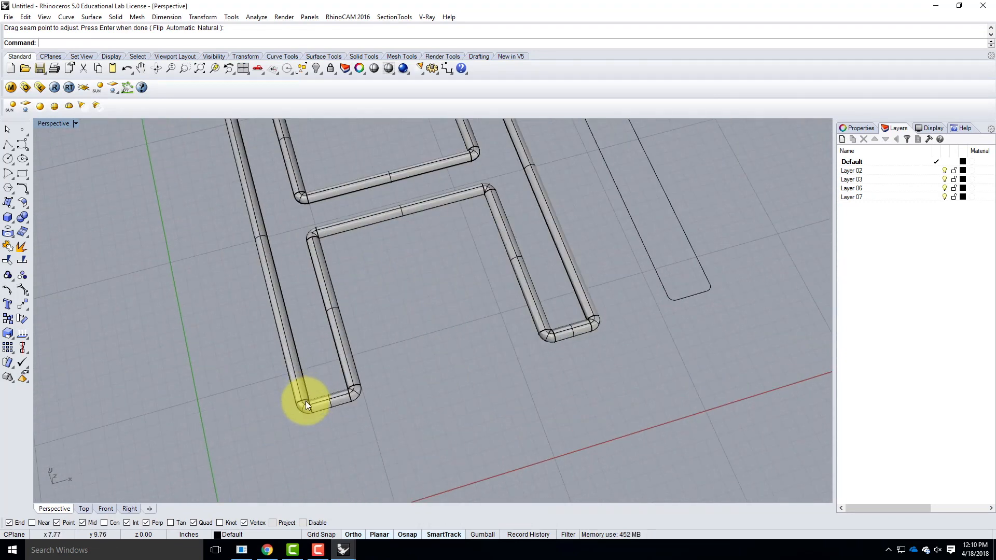
click(306, 403)
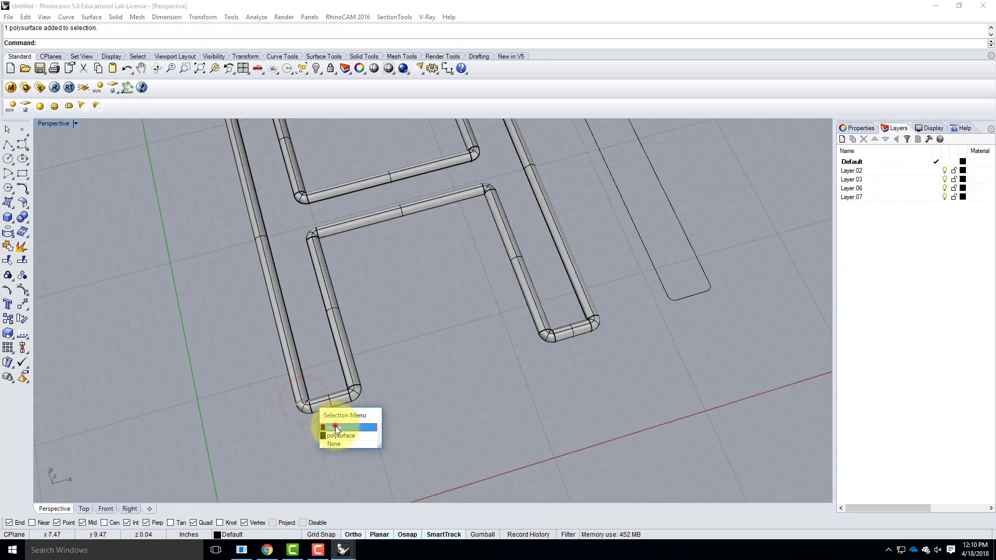
click(337, 428)
text(Copy)
key(Return)
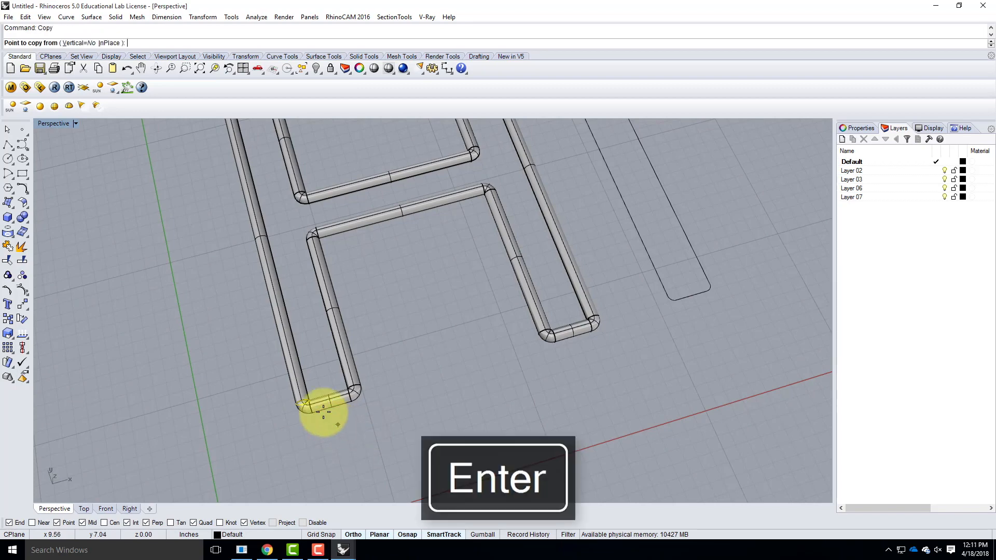
click(305, 401)
scroll(389, 409, down, 3)
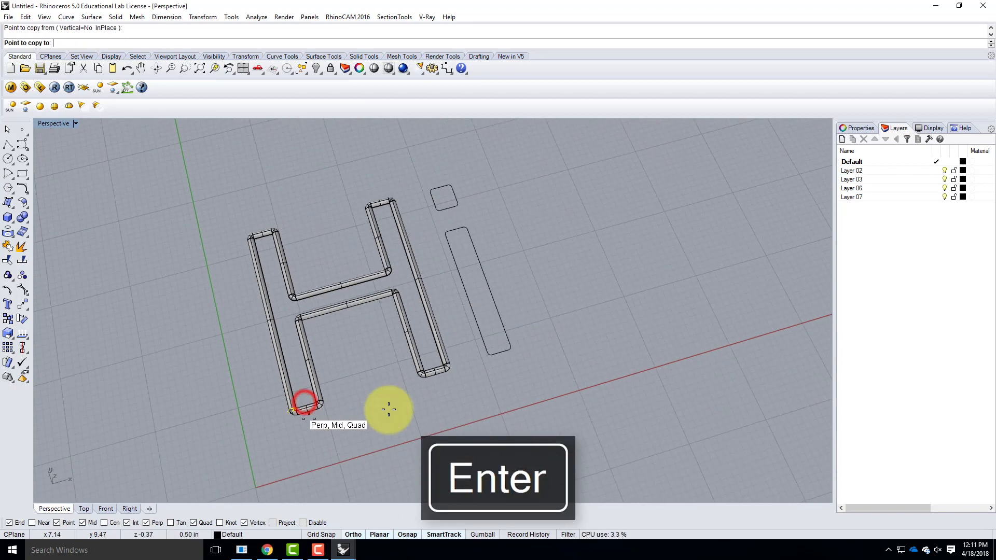
scroll(482, 341, up, 4)
click(476, 348)
scroll(498, 415, down, 5)
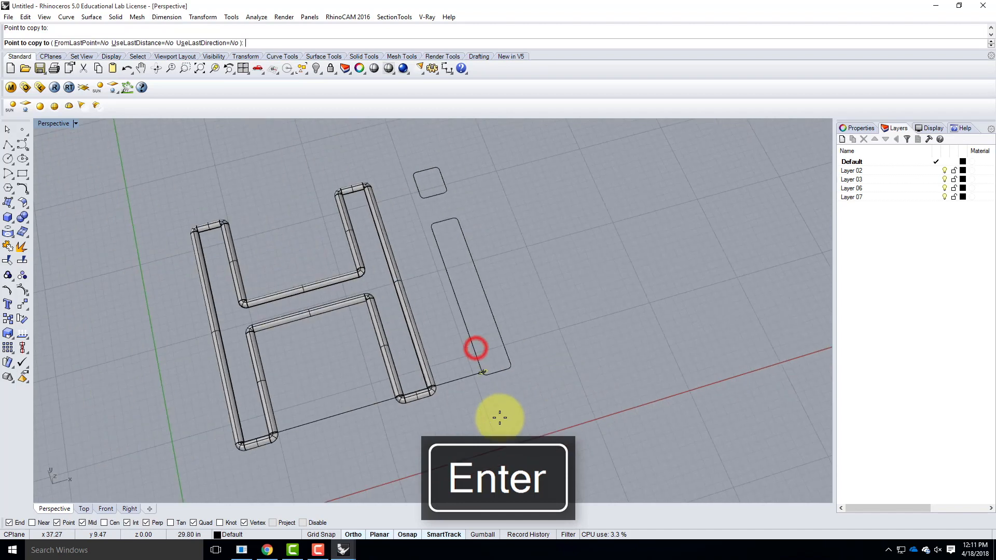
scroll(449, 243, up, 6)
click(441, 279)
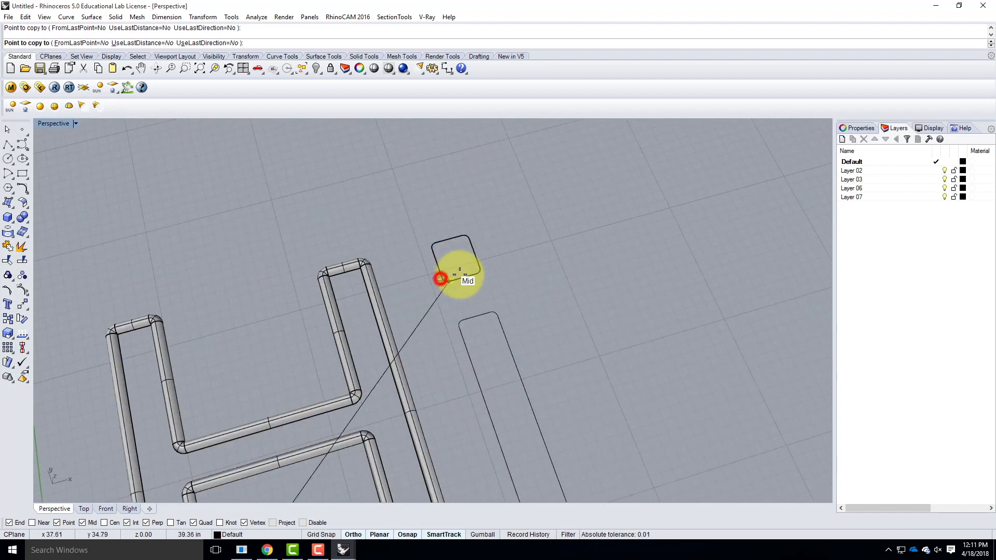
key(Escape)
- Sweep the copied circle along the outline of the i's stem with Sweep1, using the default options
scroll(528, 310, down, 4)
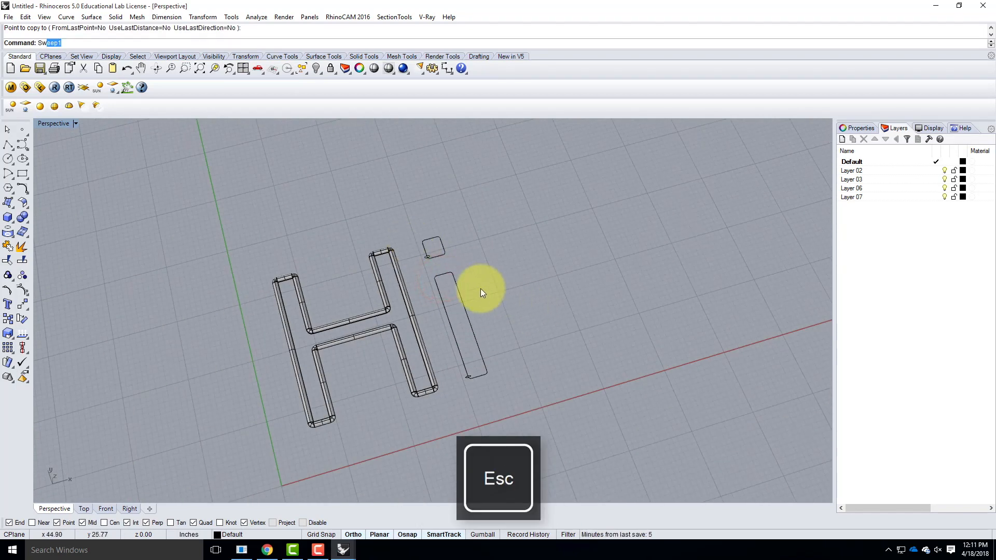
text(Sw)
key(Return)
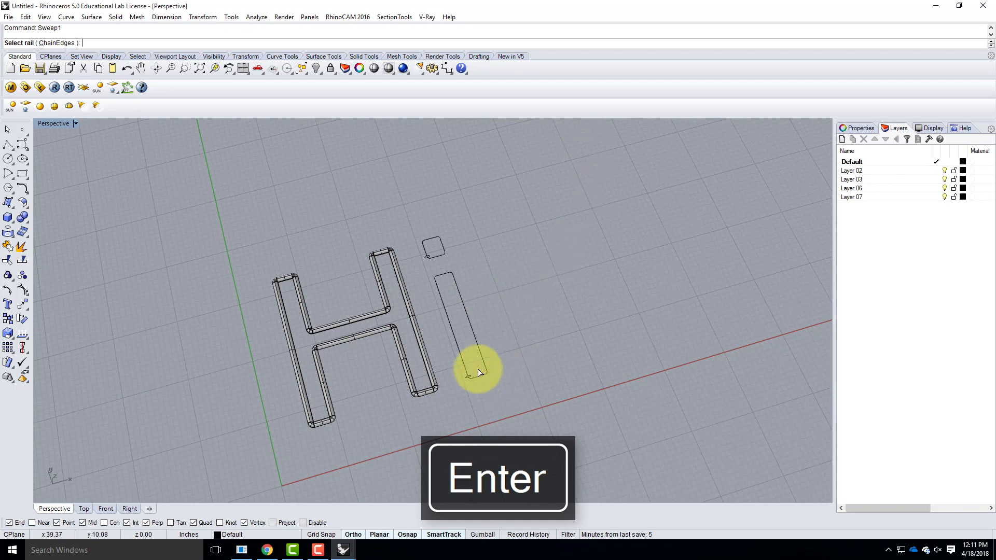
click(475, 378)
click(468, 375)
key(Return)
key(Return)
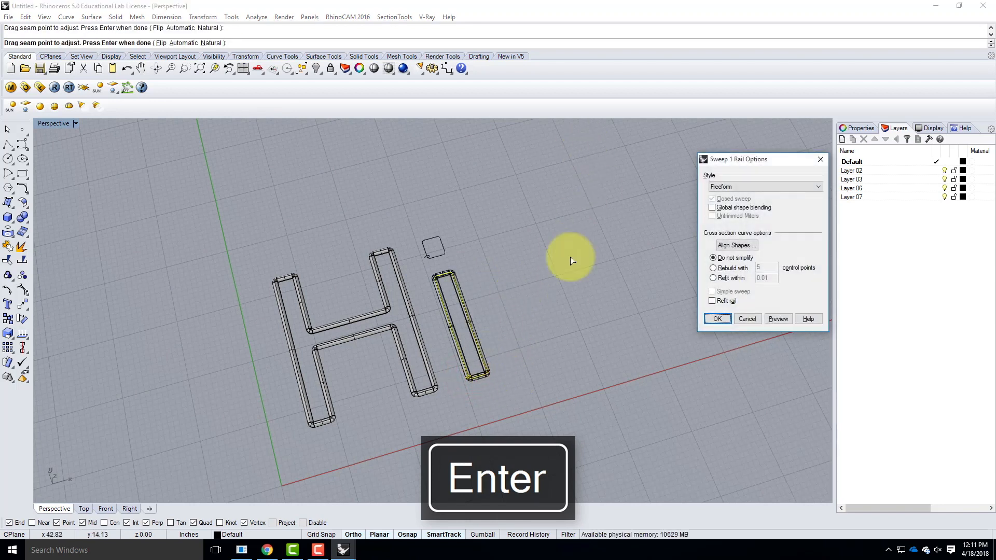
click(718, 319)
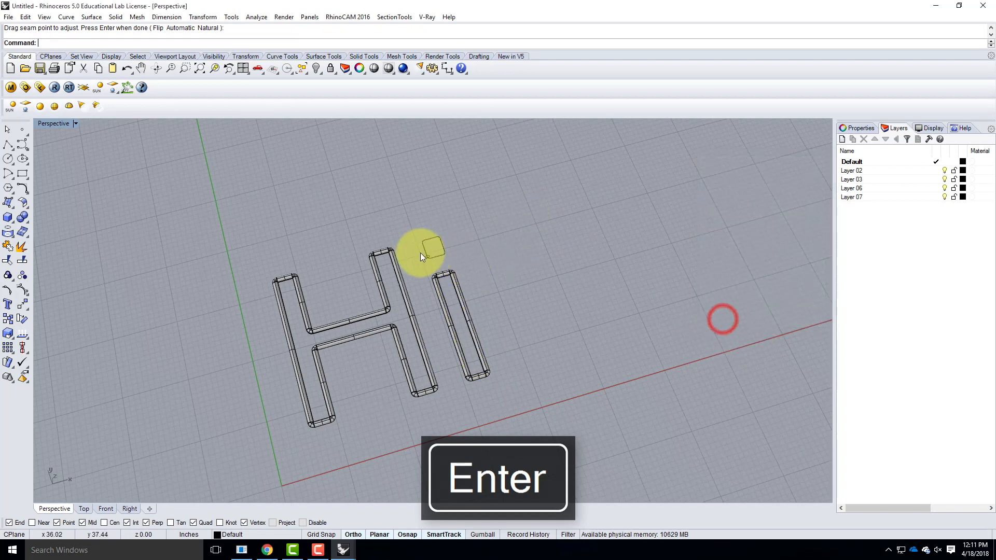
- Sweep the other copied circle along the outline of the i's dot using the default options
right_click(439, 259)
click(429, 254)
key(Return)
key(Return)
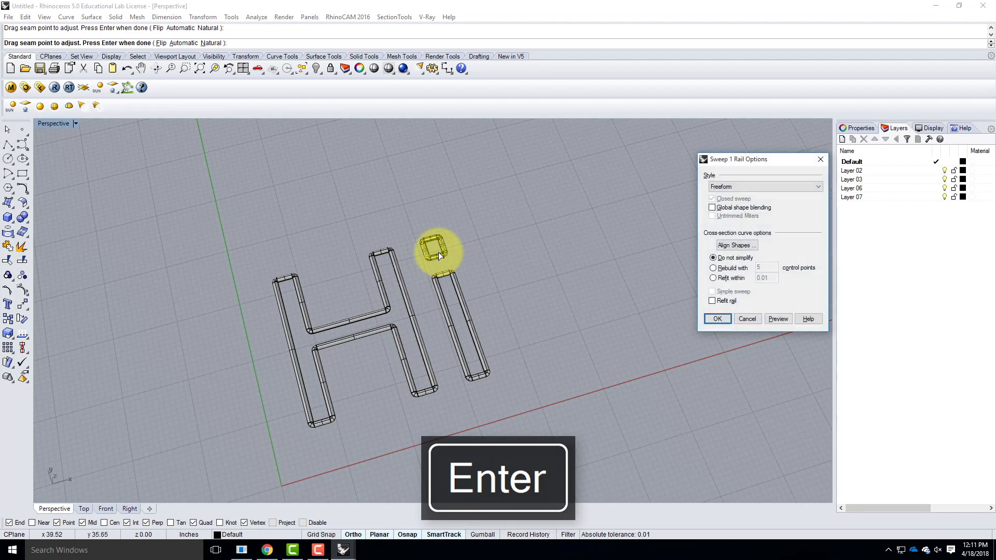
click(718, 319)
click(594, 288)
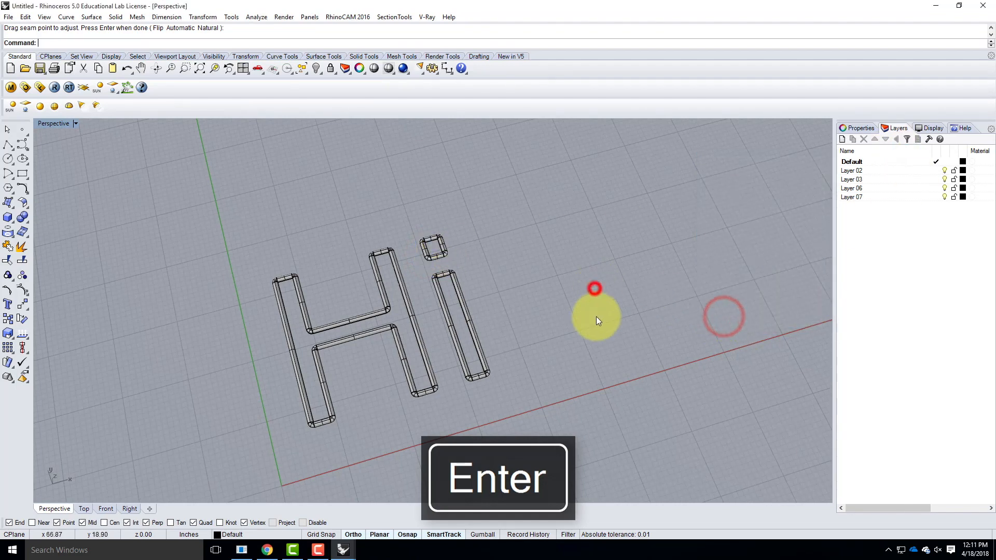
- Rotate all the "Hi" pipes and curves 90 degrees in 3D about the X axis from the origin so the text stands upright
scroll(368, 307, down, 3)
click(373, 313)
drag(262, 237, 562, 425)
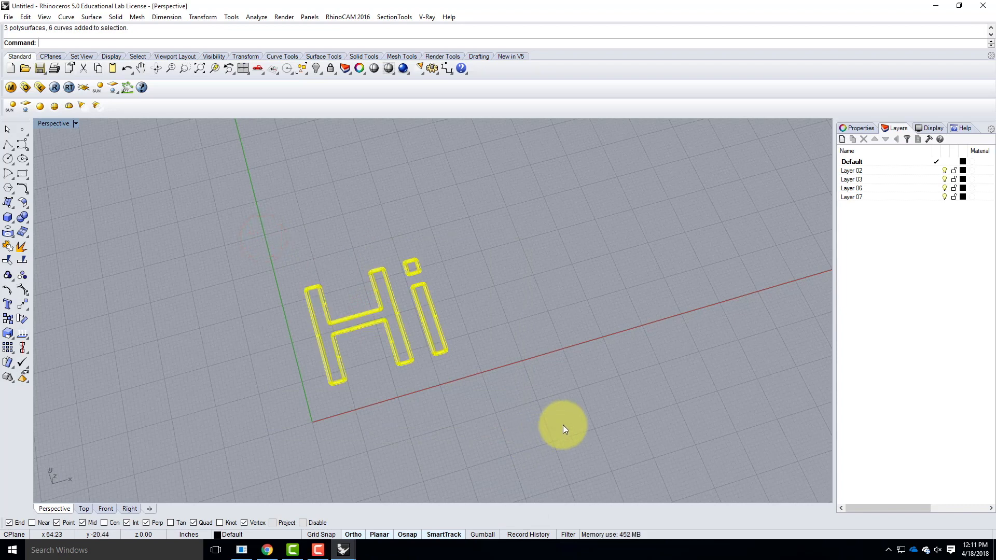
text(tate3)
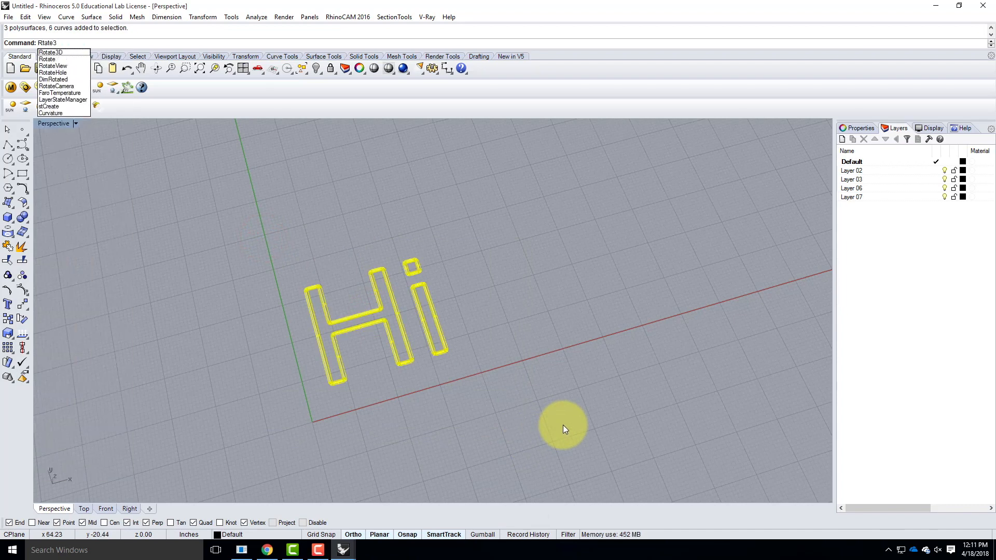
key(BackSpace)
key(BackSpace)
key(BackSpace)
key(BackSpace)
key(BackSpace)
text(otate3D)
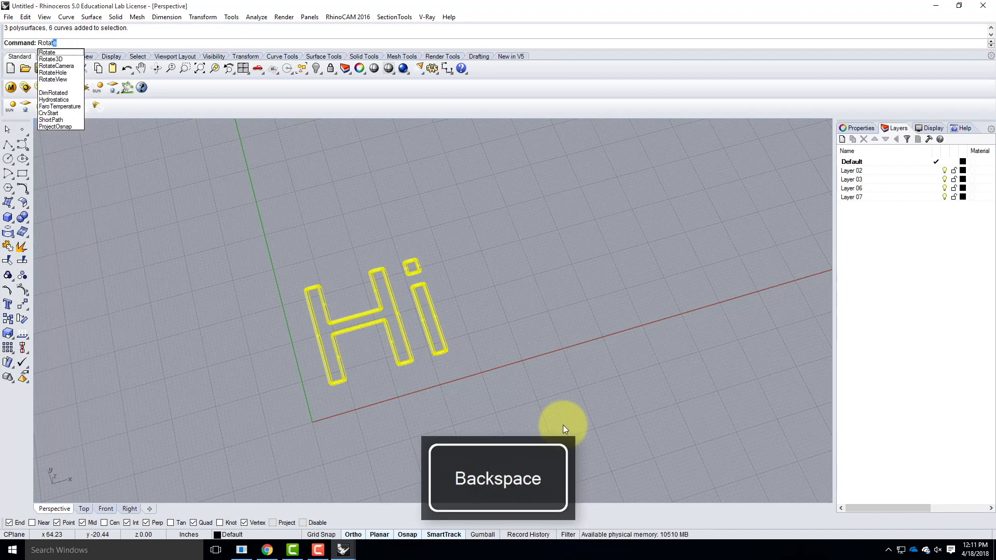
key(Return)
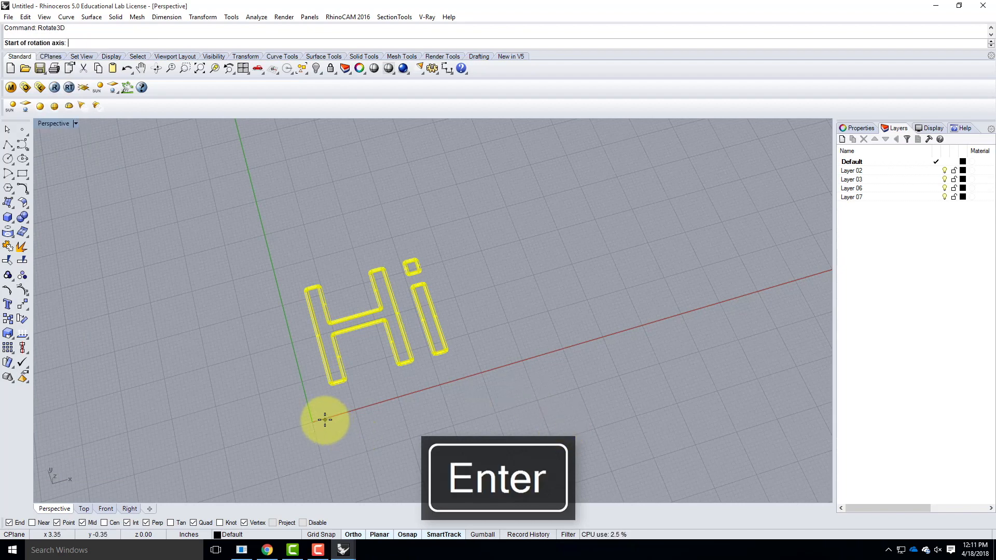
click(519, 408)
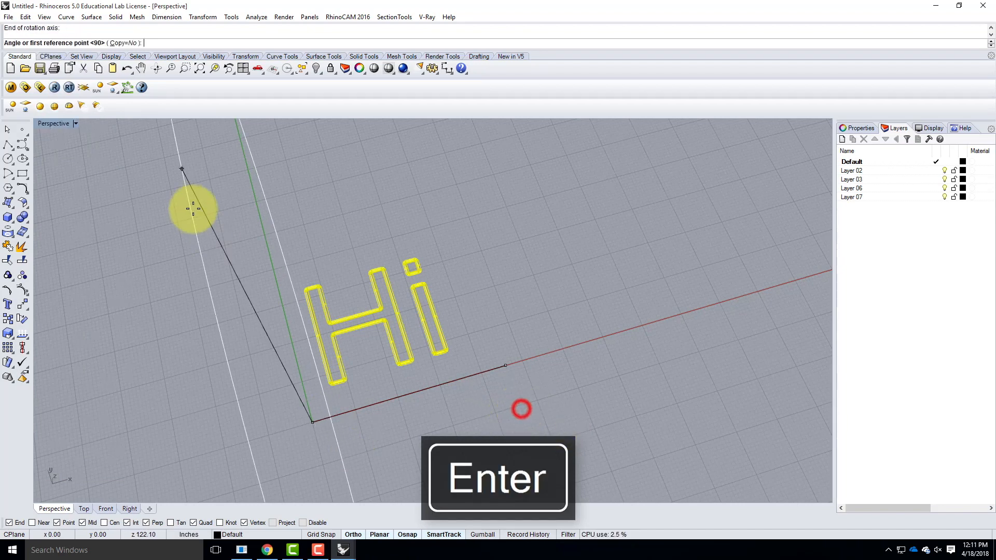
click(268, 232)
click(431, 216)
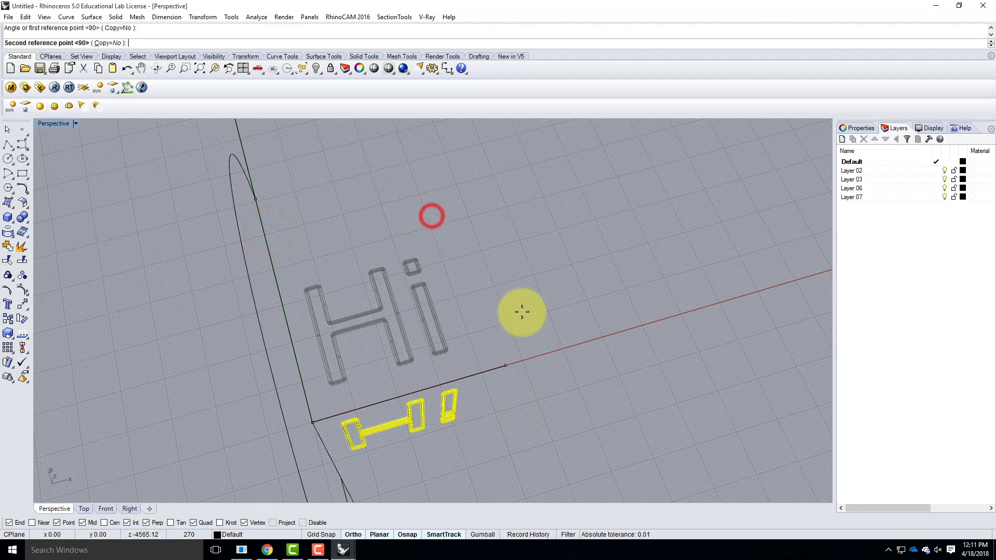
right_drag(576, 372, 564, 271)
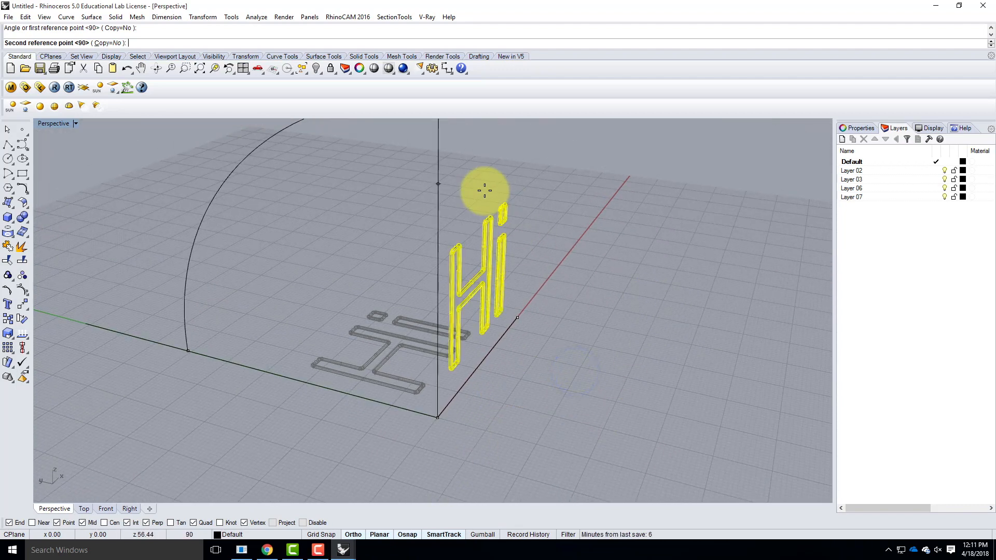
click(484, 191)
right_drag(691, 285, 599, 288)
key(Escape)
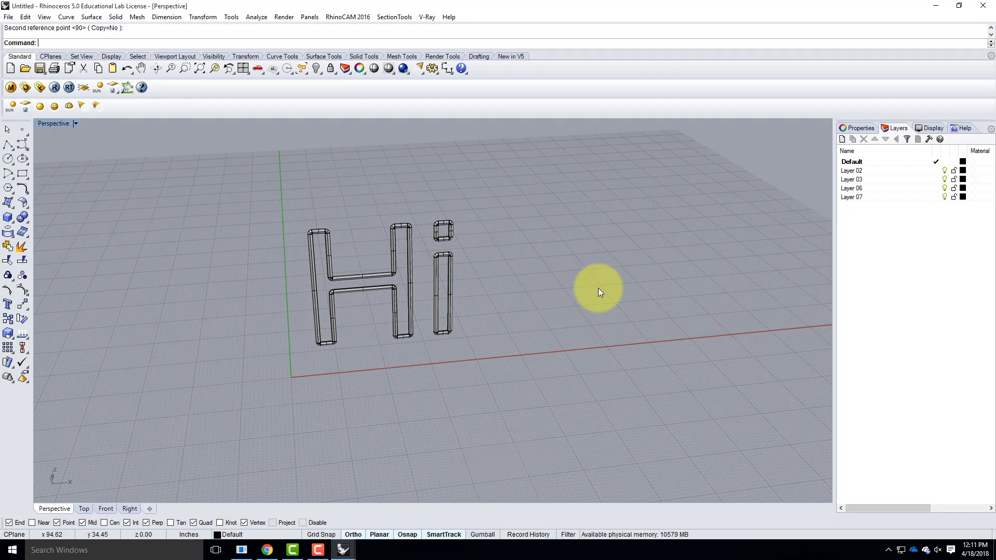
- Select the "Hi" pipes and curves, then create a Standard V-Ray material in the scene materials and rename it Neon
drag(371, 230, 508, 387)
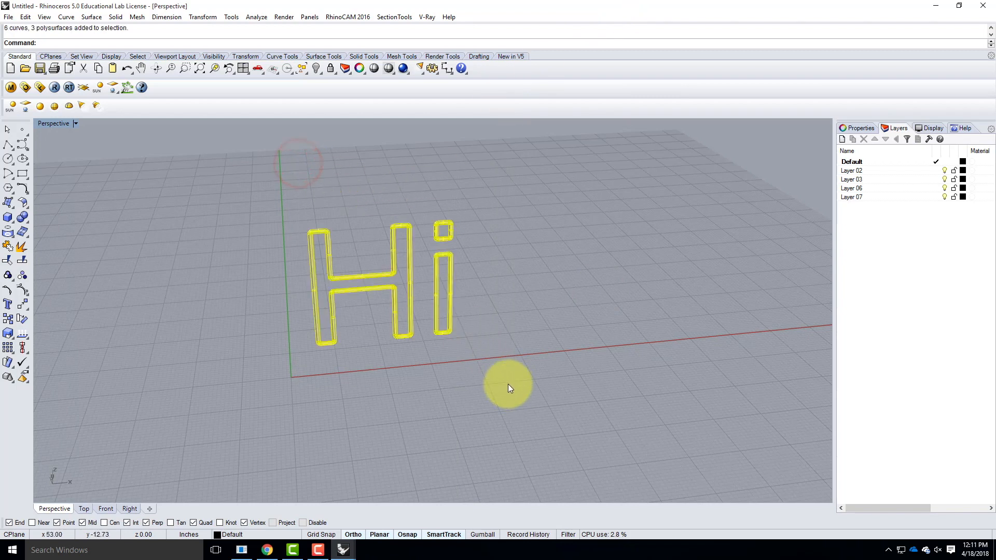
click(11, 90)
click(34, 151)
right_click(33, 150)
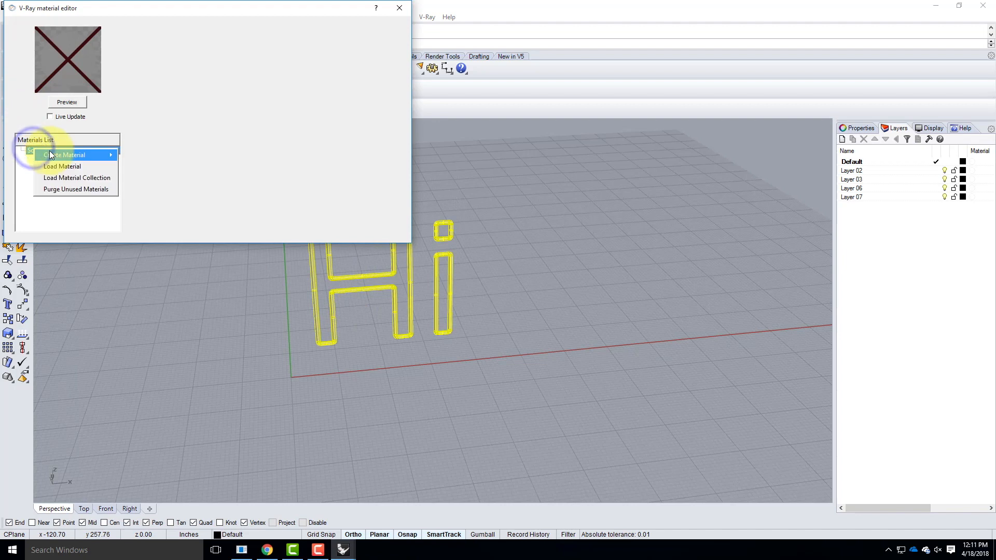
mouse_move(68, 155)
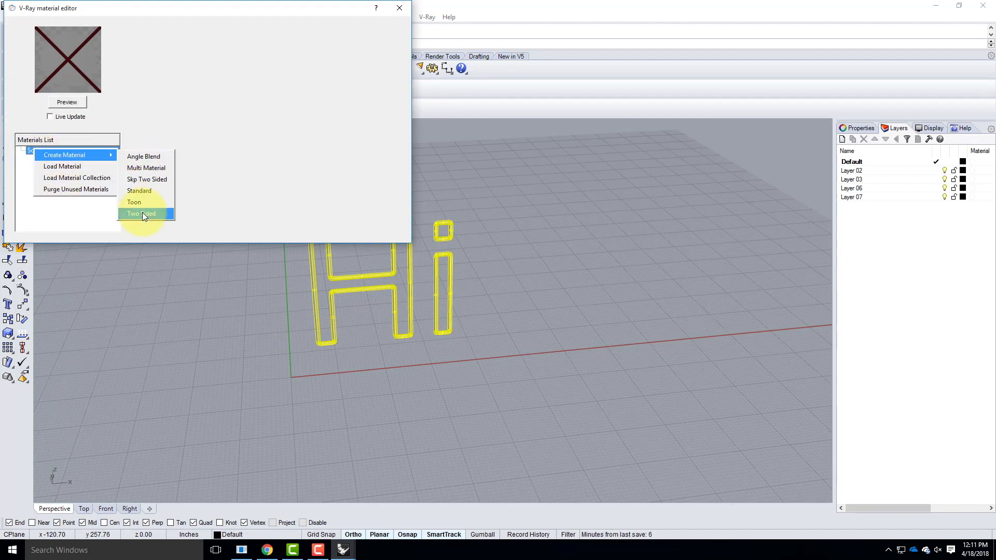
click(146, 191)
click(50, 160)
click(50, 160)
text(Neon)
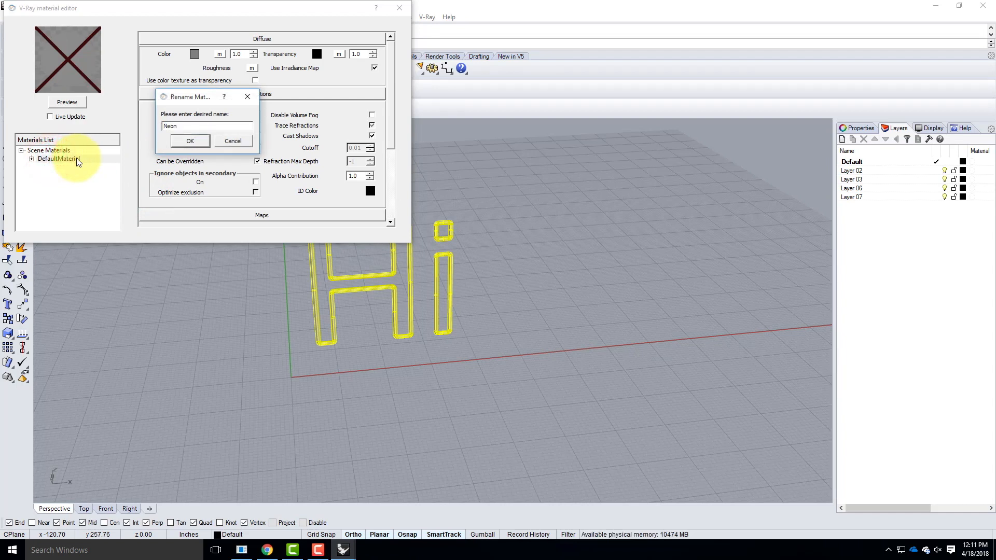
click(190, 141)
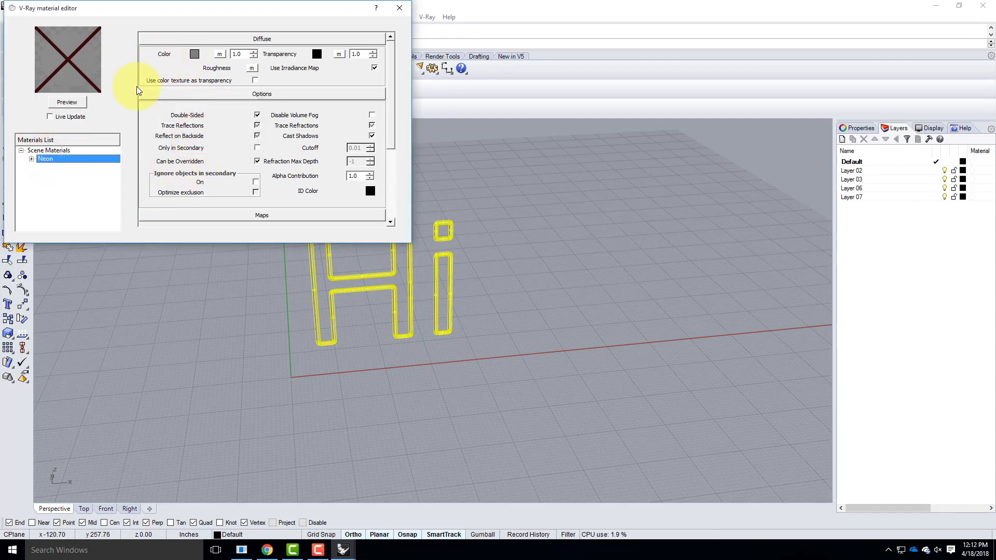
- Add an Emissive layer to the Neon material and set its color to Red
right_click(48, 160)
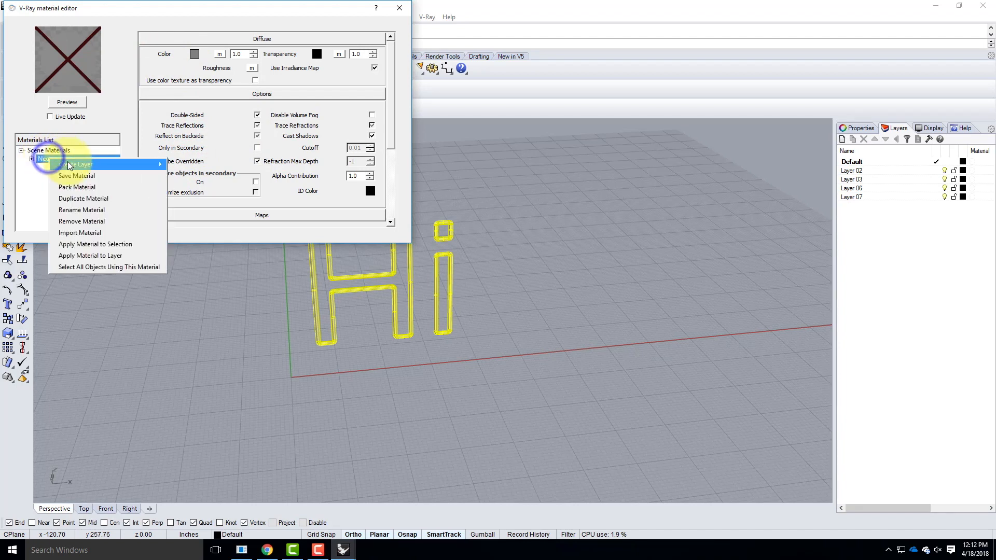
mouse_move(141, 164)
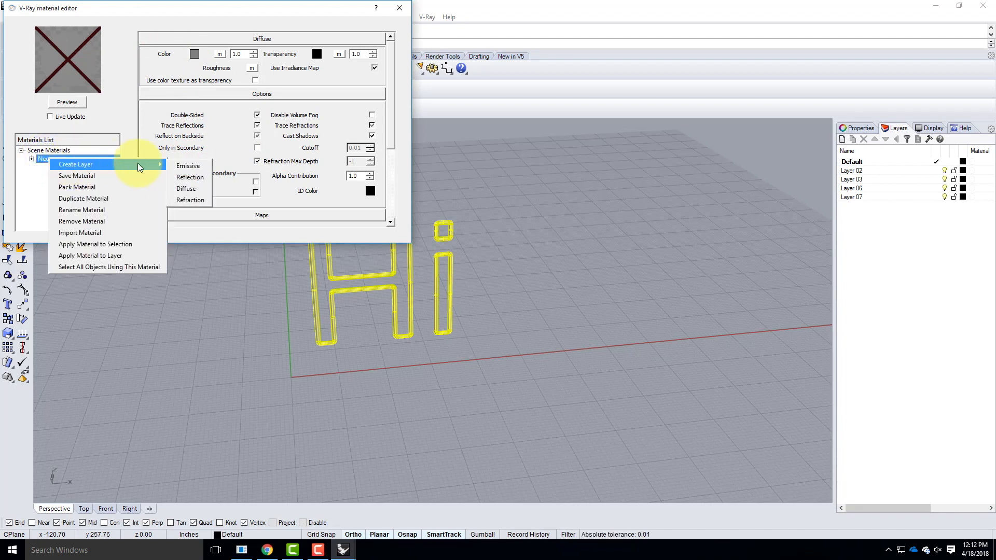
click(200, 166)
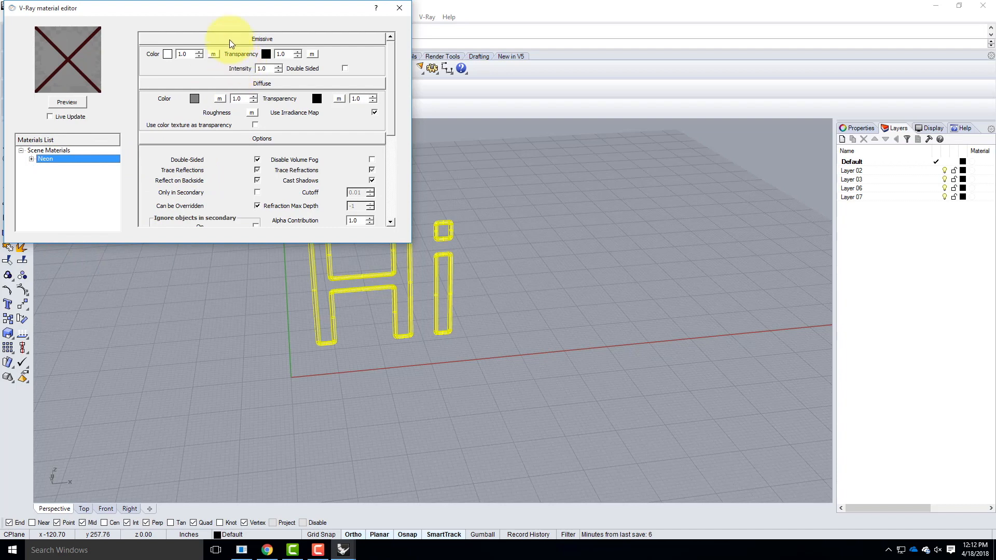
click(168, 55)
click(192, 147)
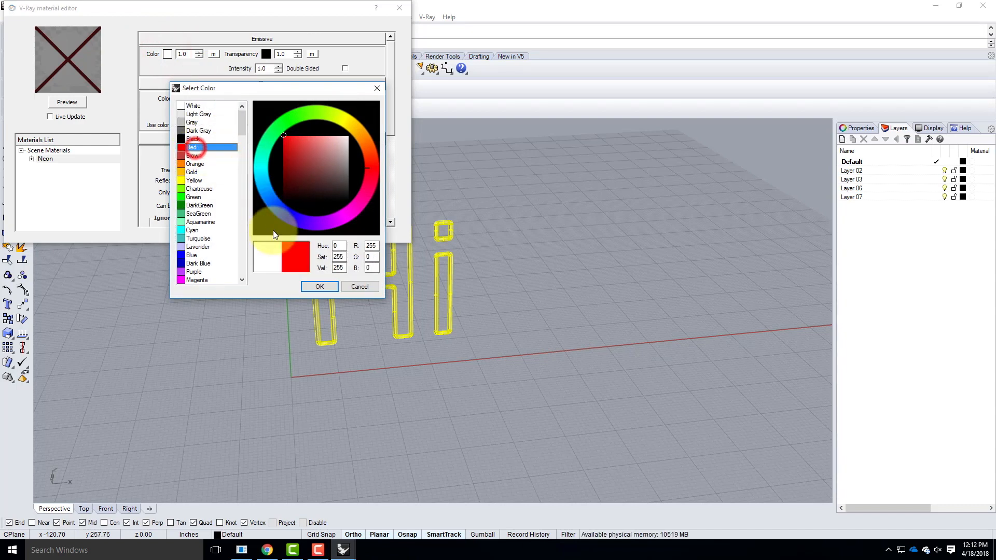
click(322, 289)
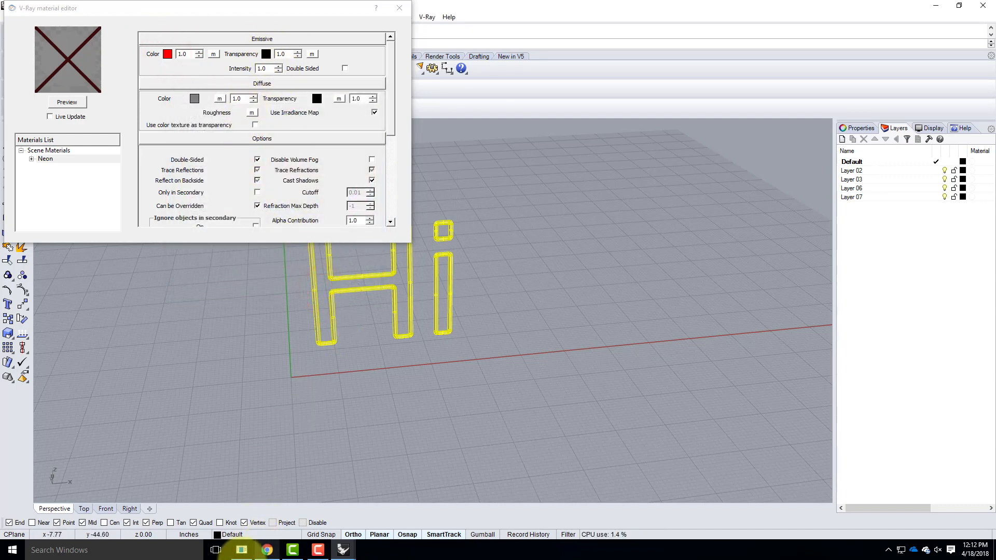
- Check the emissive material tutorial in Chrome and set Neon's emissive transparency color to R 100, G 100, B 100
click(268, 548)
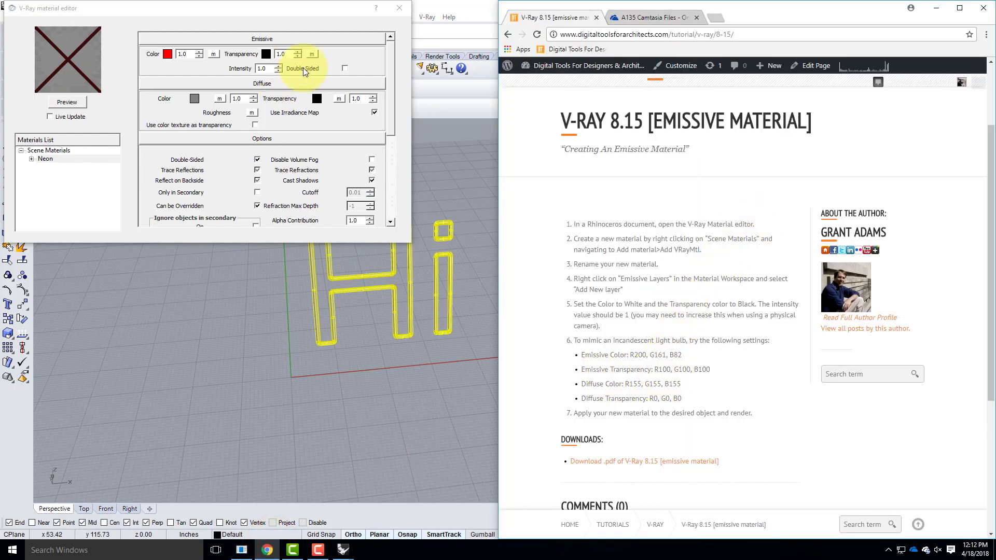
click(266, 54)
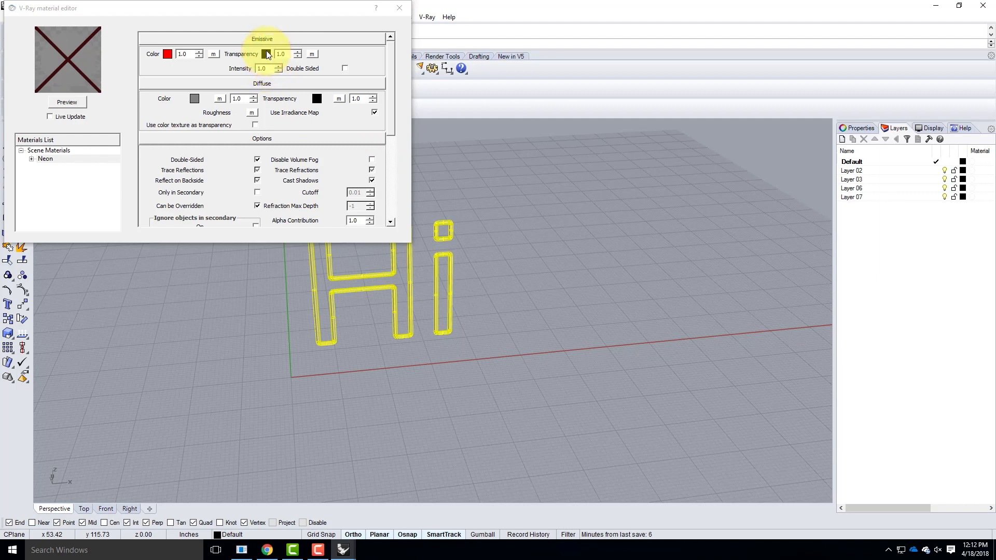
click(266, 54)
click(371, 246)
text(100)
key(Tab)
text(100)
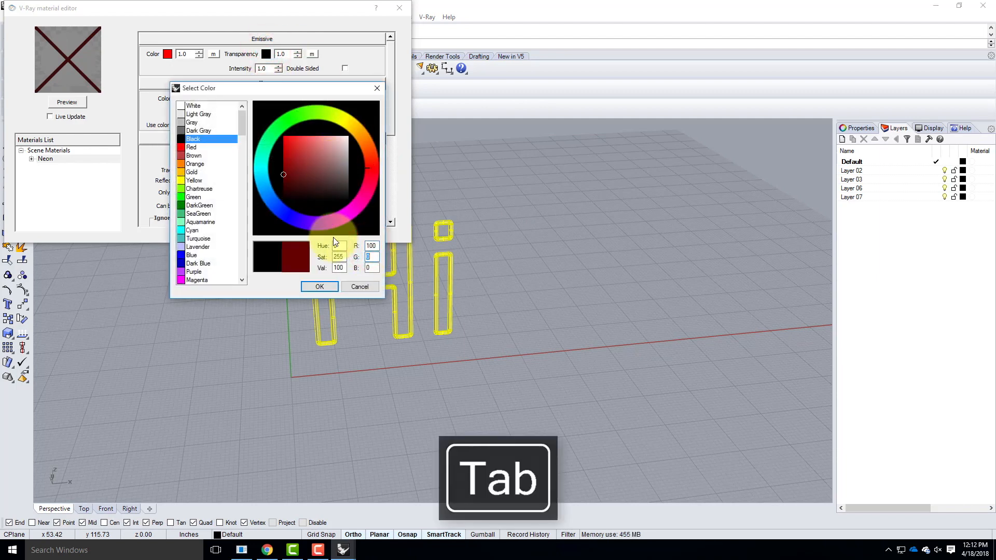
key(Tab)
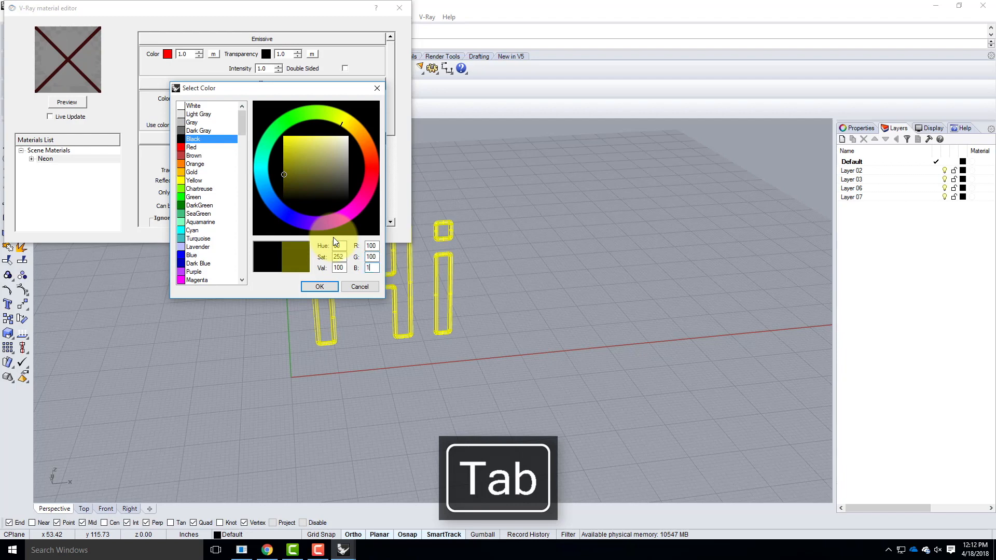
text(100)
click(321, 286)
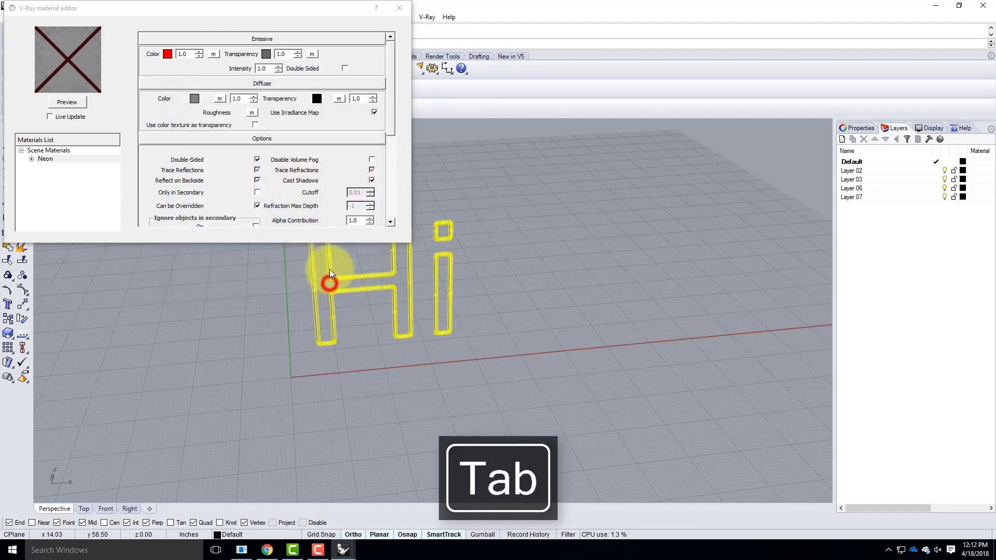
- Set Neon's diffuse color to R 155, G 155, B 155 and render the material preview
click(195, 100)
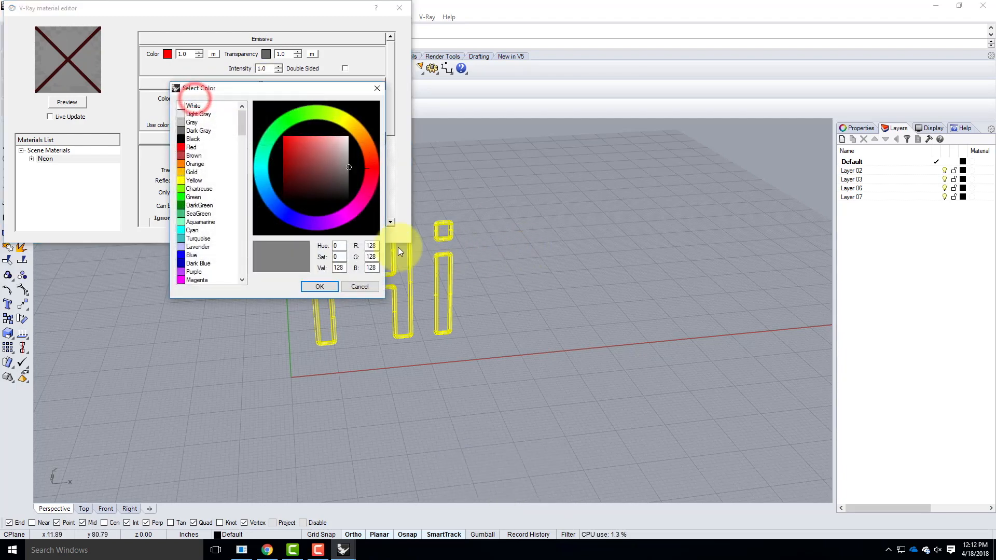
double_click(374, 245)
text(155)
key(Tab)
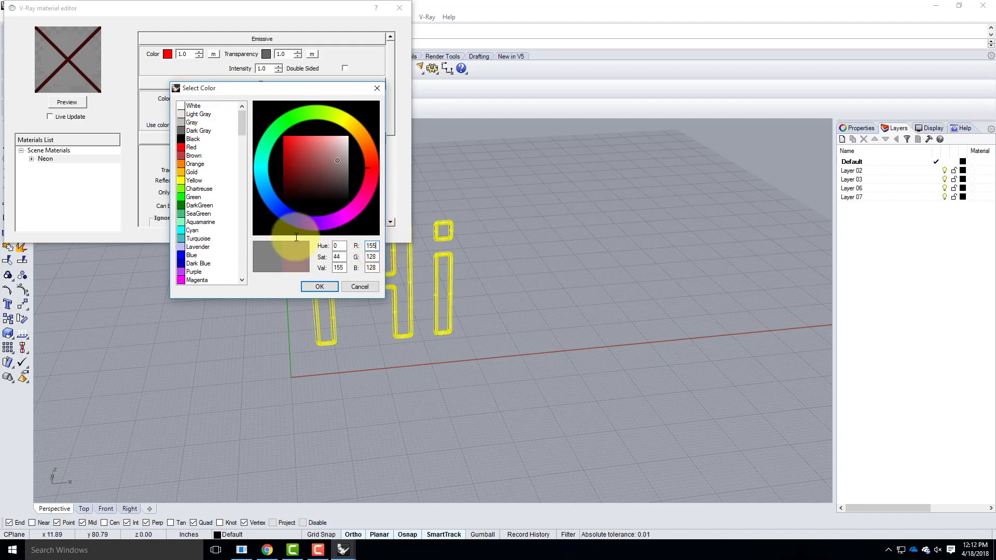
text(155)
key(Tab)
text(155)
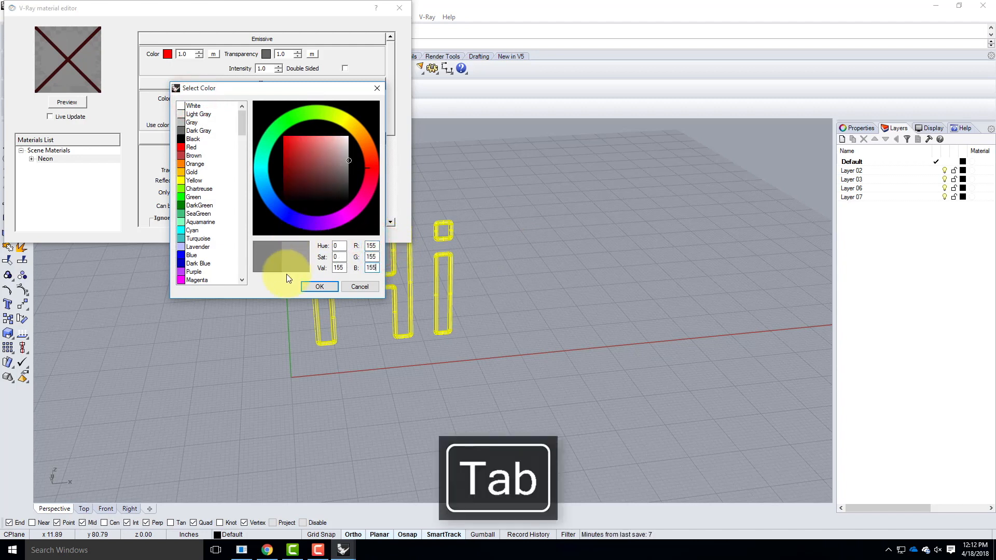
click(319, 285)
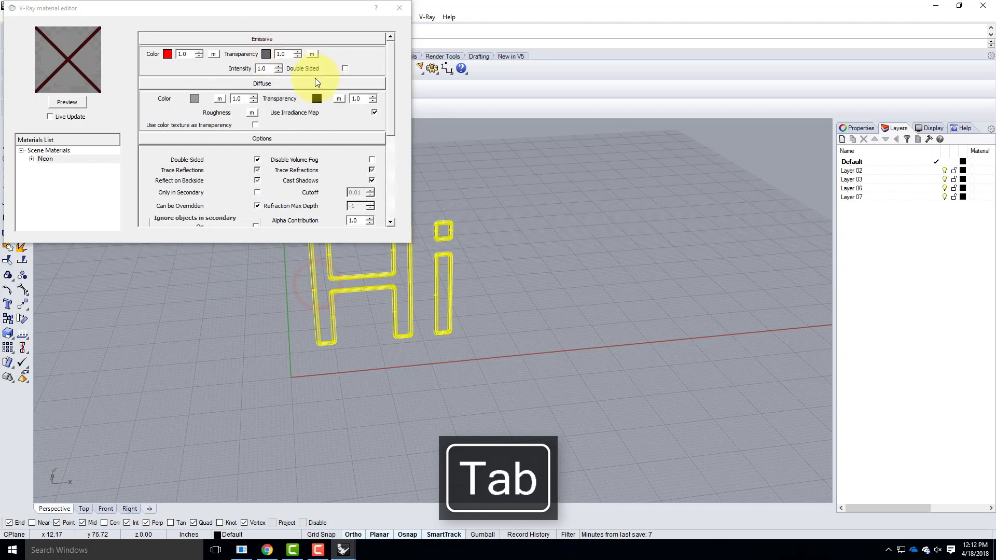
click(78, 103)
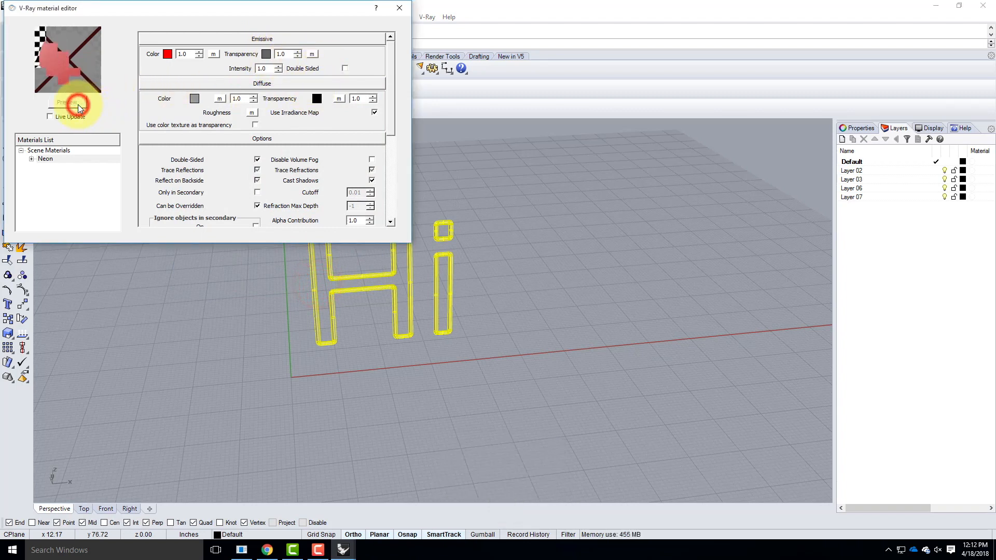
- Raise Neon's emissive intensity, trying 50 before setting it to 100, and refresh the material preview
double_click(274, 68)
text(50)
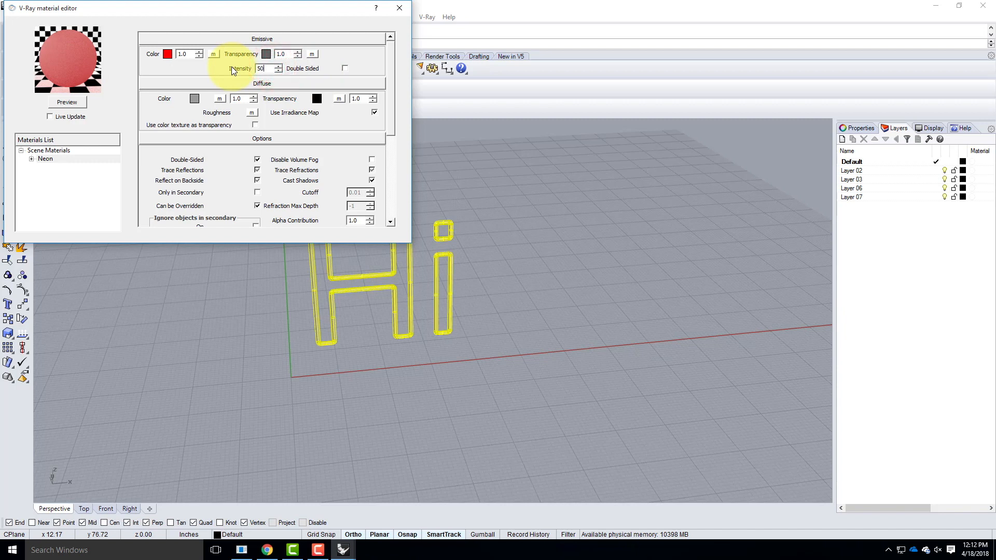
double_click(268, 68)
text(100)
key(Tab)
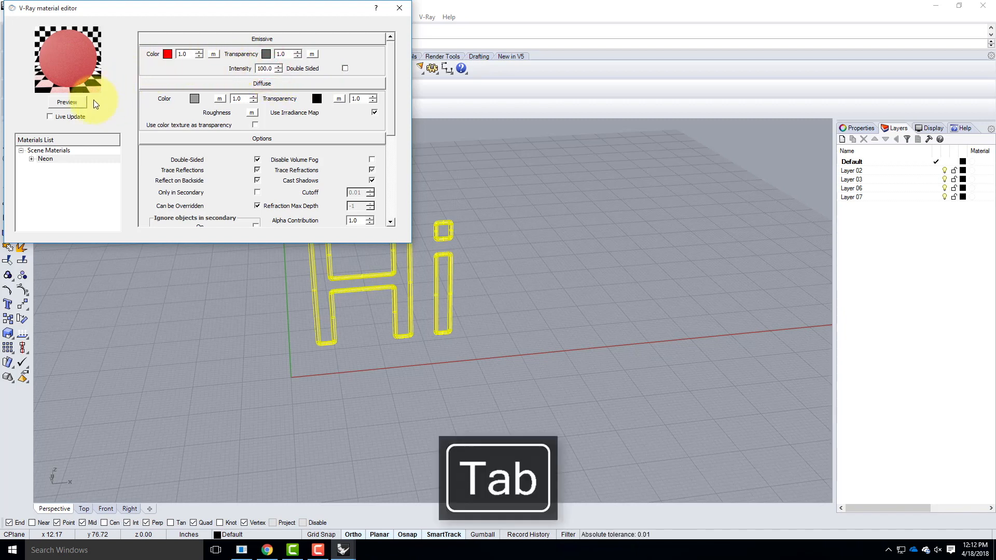
click(81, 102)
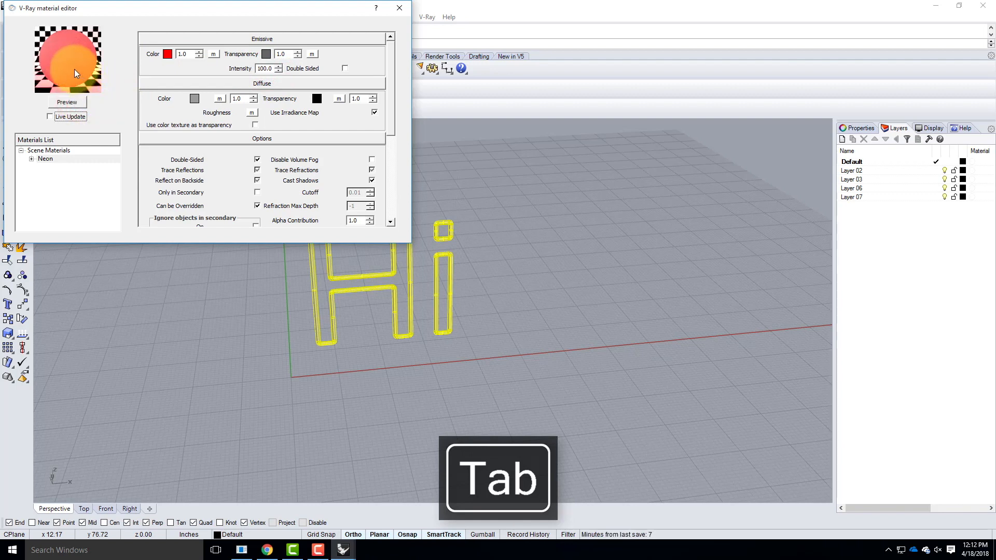
- Try an emissive intensity of 250 in the Neon material preview and set the intensity back to 100
click(262, 70)
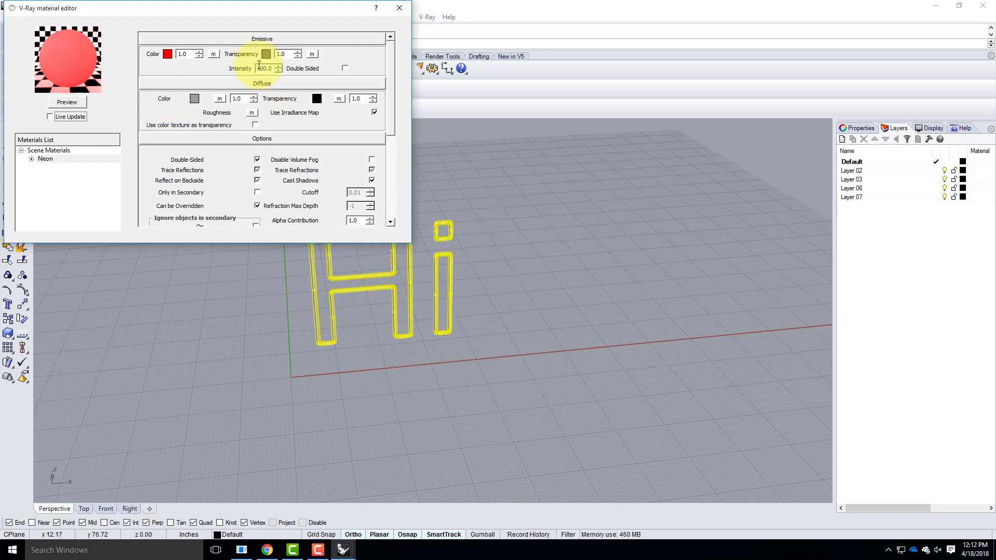
double_click(273, 67)
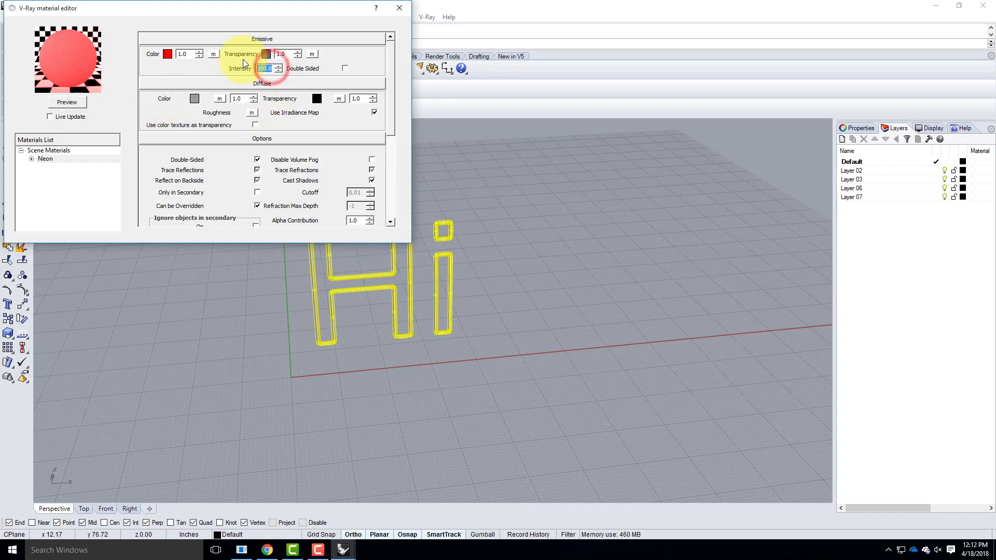
text(250)
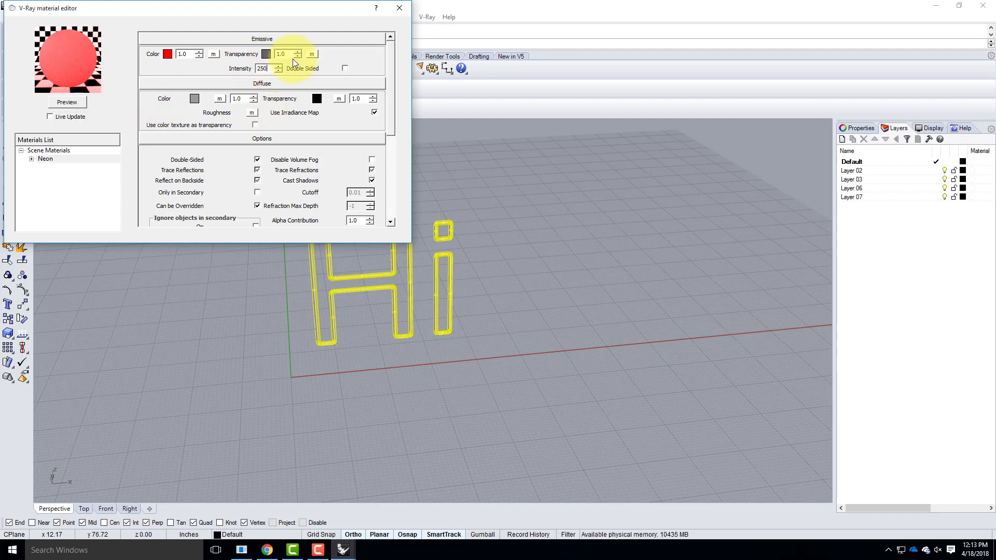
click(66, 102)
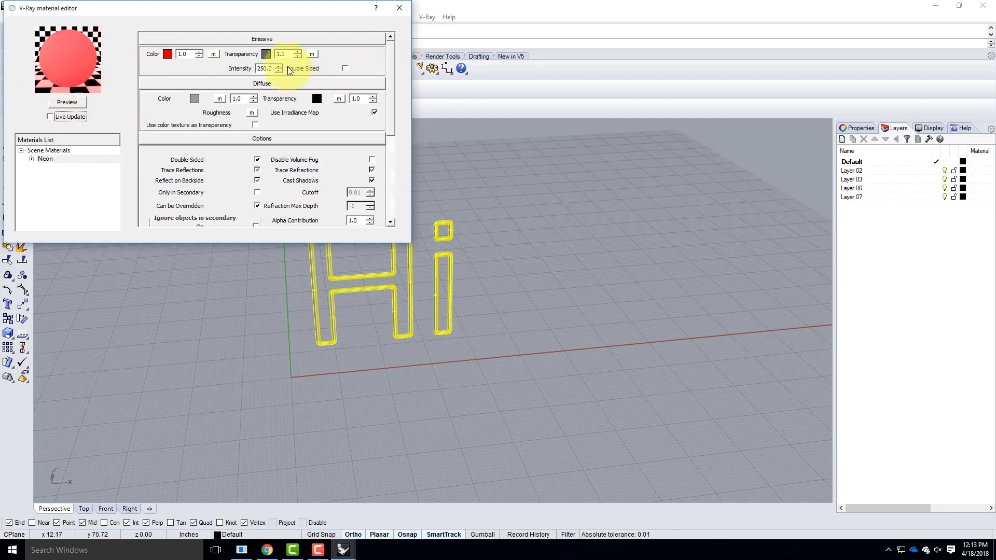
double_click(270, 68)
text(100)
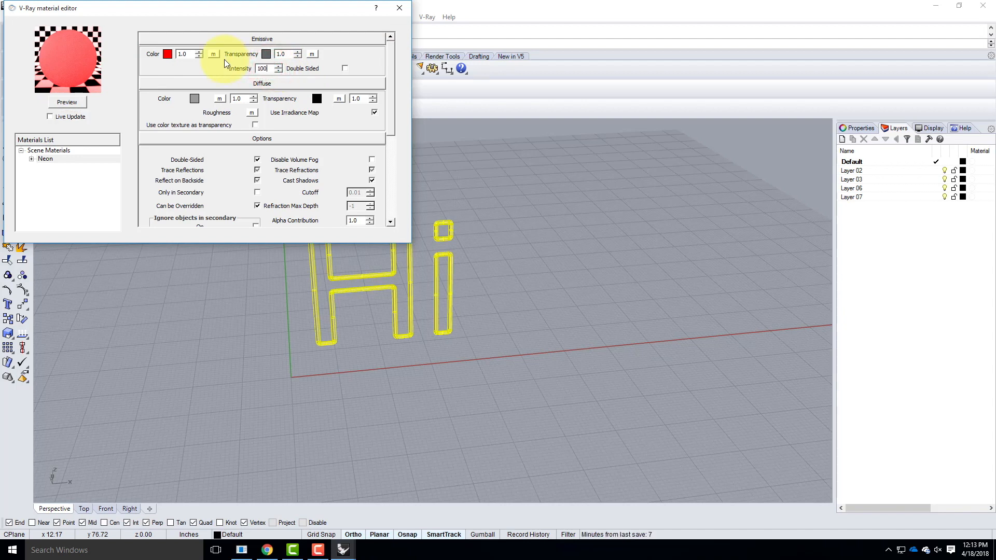
- Apply the Neon material to the Default layer
click(62, 160)
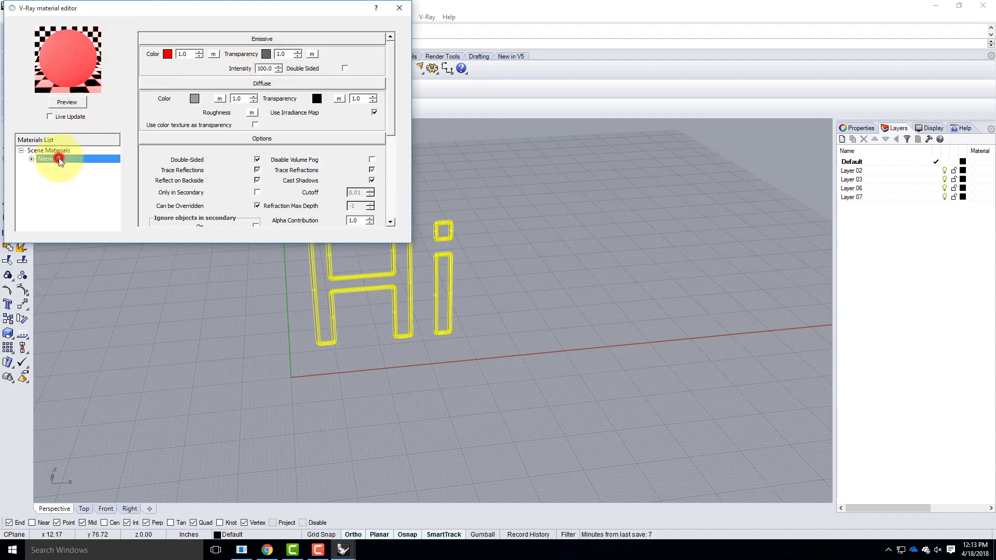
right_click(63, 162)
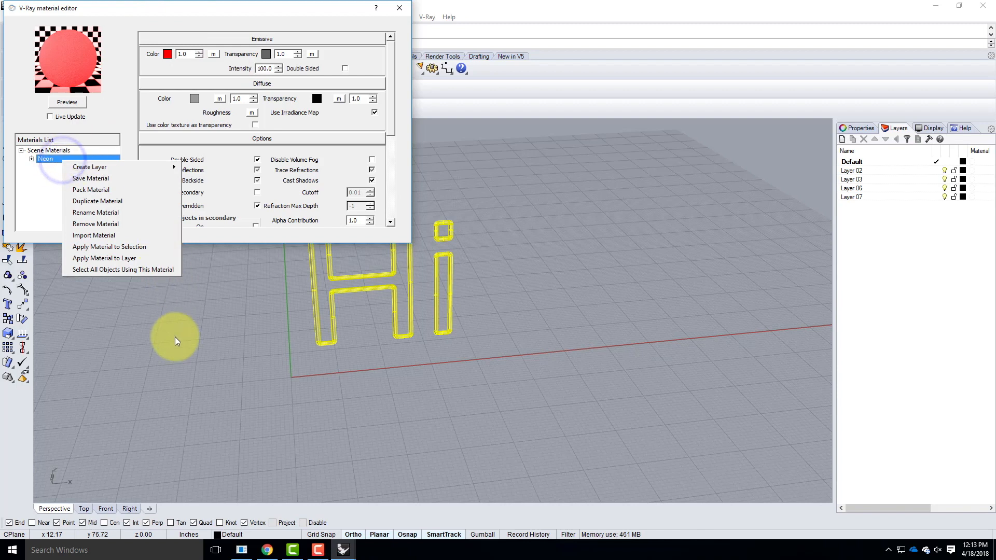
click(121, 259)
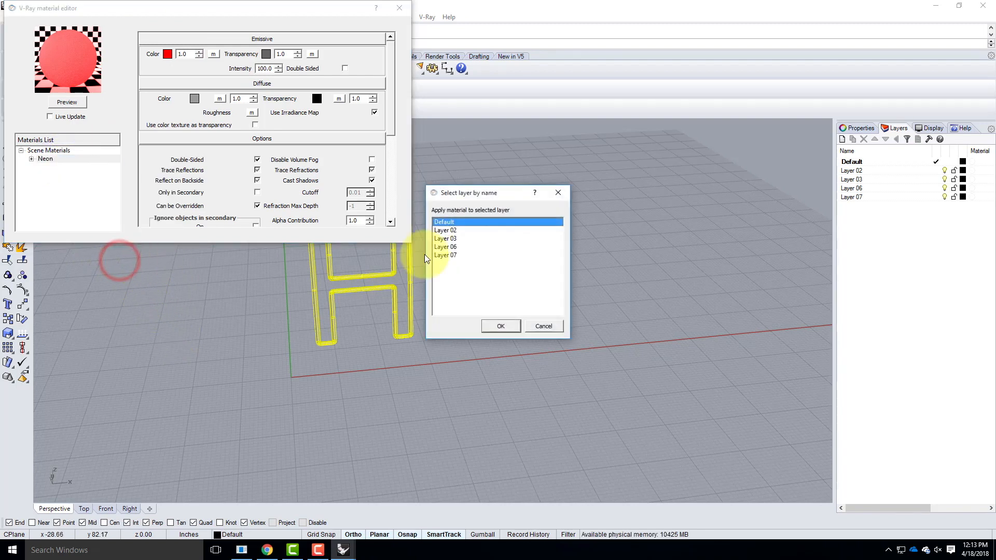
click(501, 327)
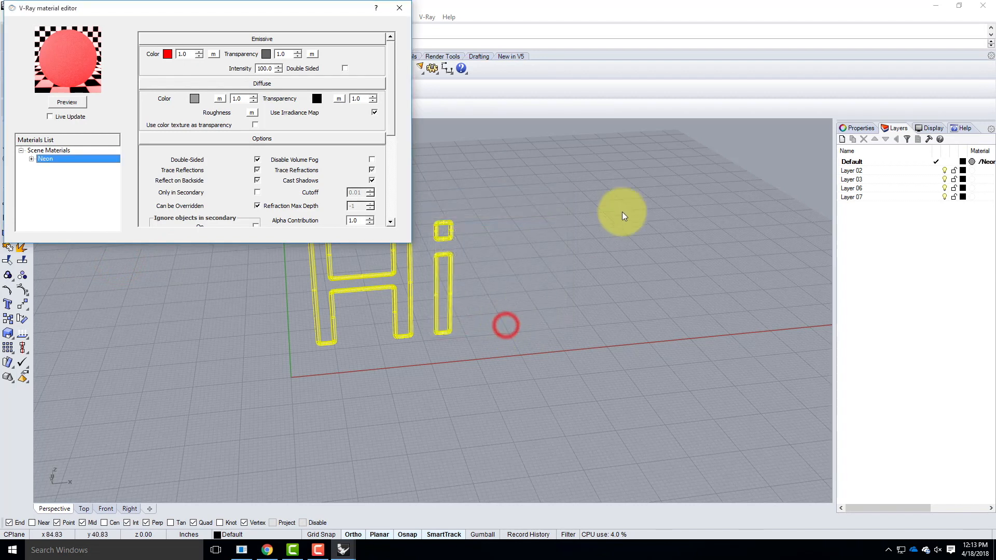
- Rename the Default layer as Neon
click(859, 162)
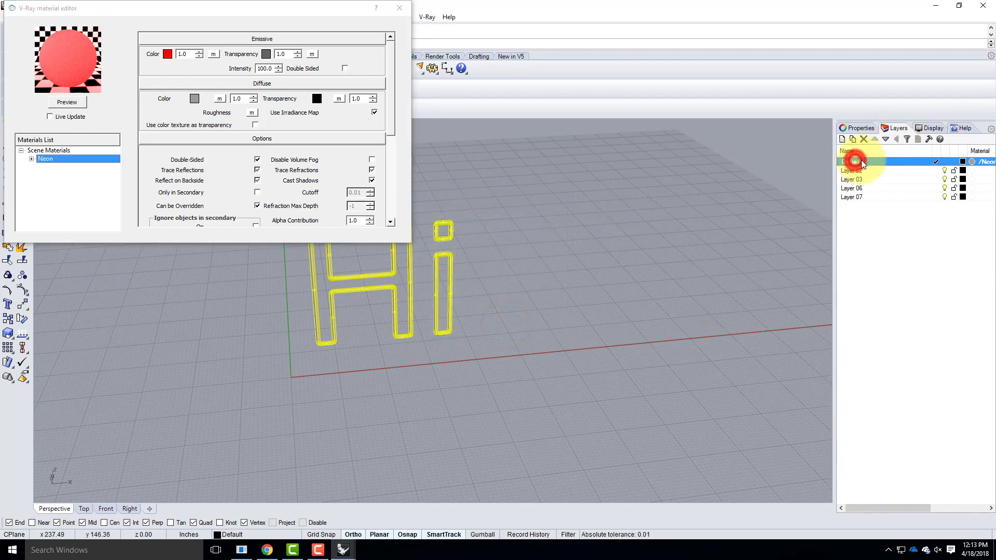
click(853, 162)
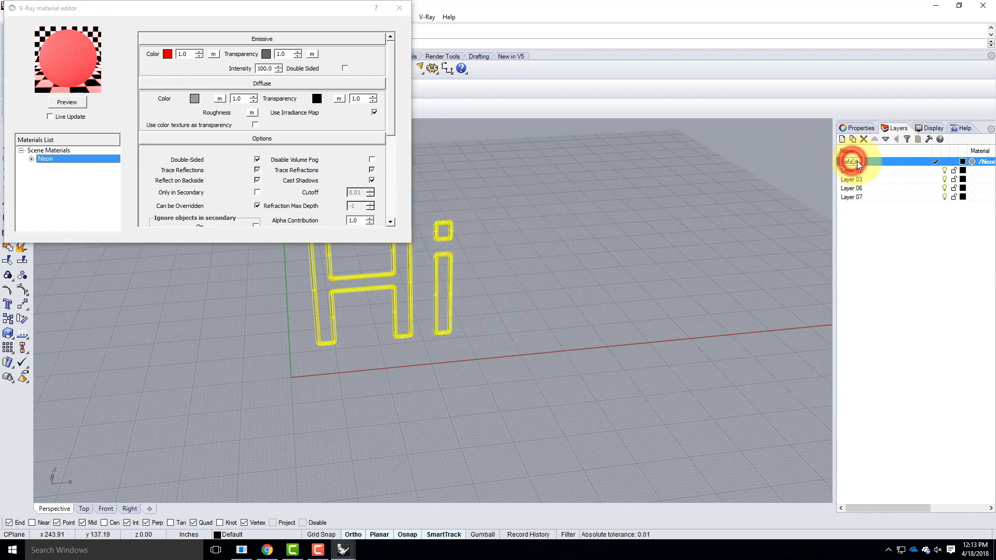
text(NM)
key(BackSpace)
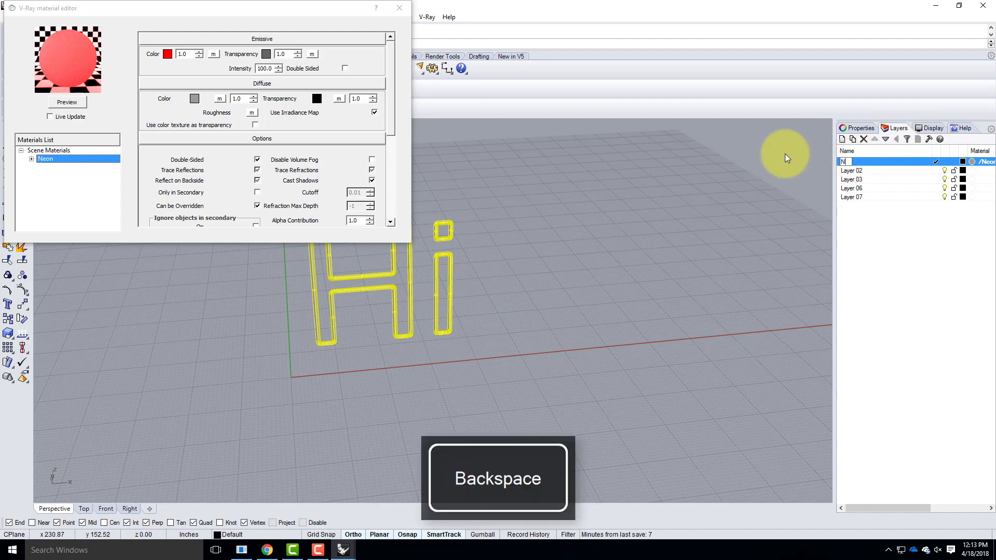
- Delete the unused layers Layer 02, Layer 03, Layer 06 and Layer 07, and deselect the letters
click(851, 171)
shift+click(851, 197)
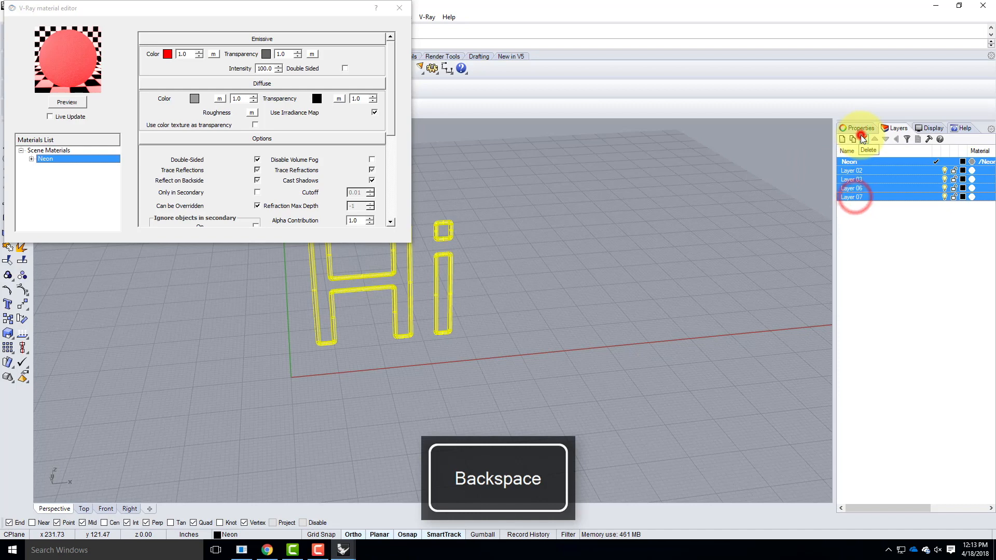
click(863, 139)
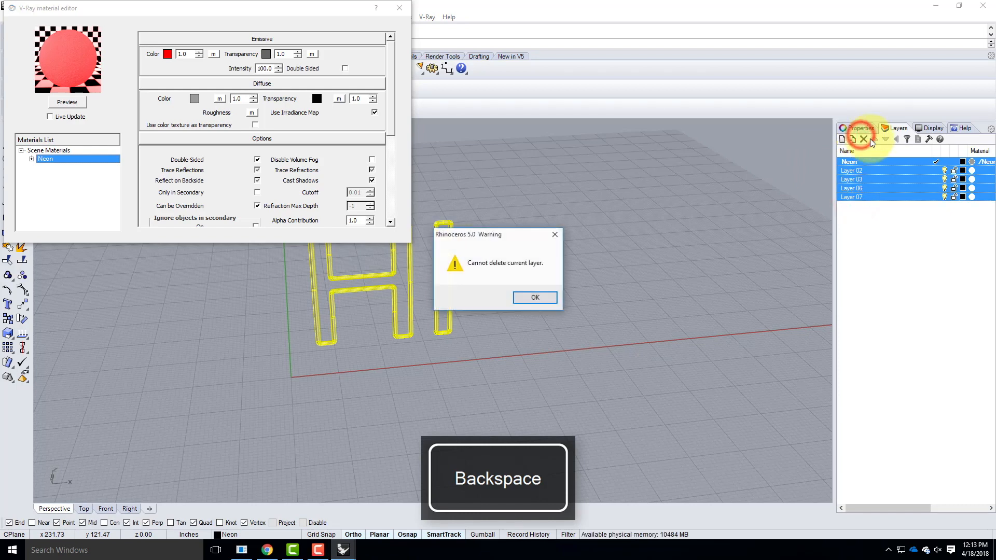
click(530, 294)
click(615, 244)
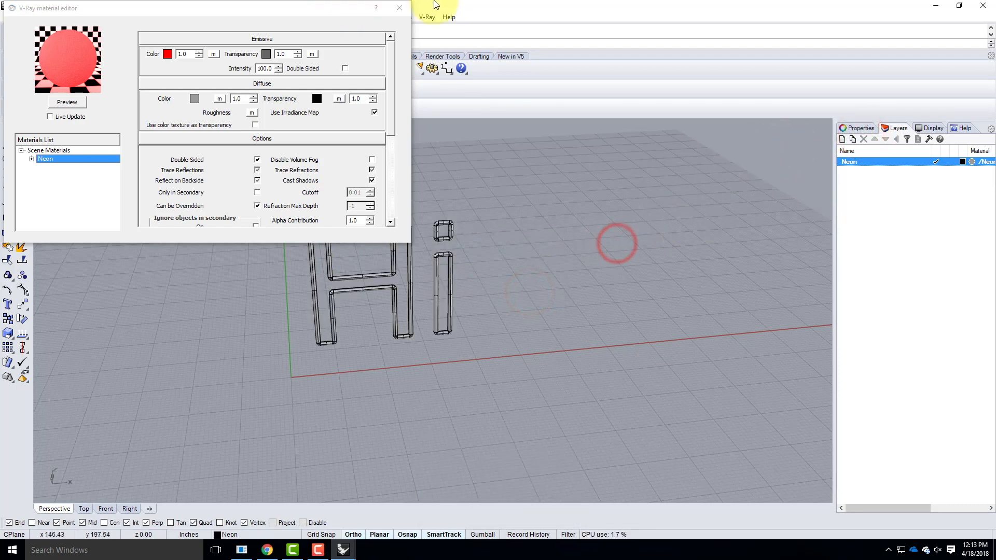
- Close the material editor and save the model as Neon Sign in the Lighting blocks folder
click(406, 7)
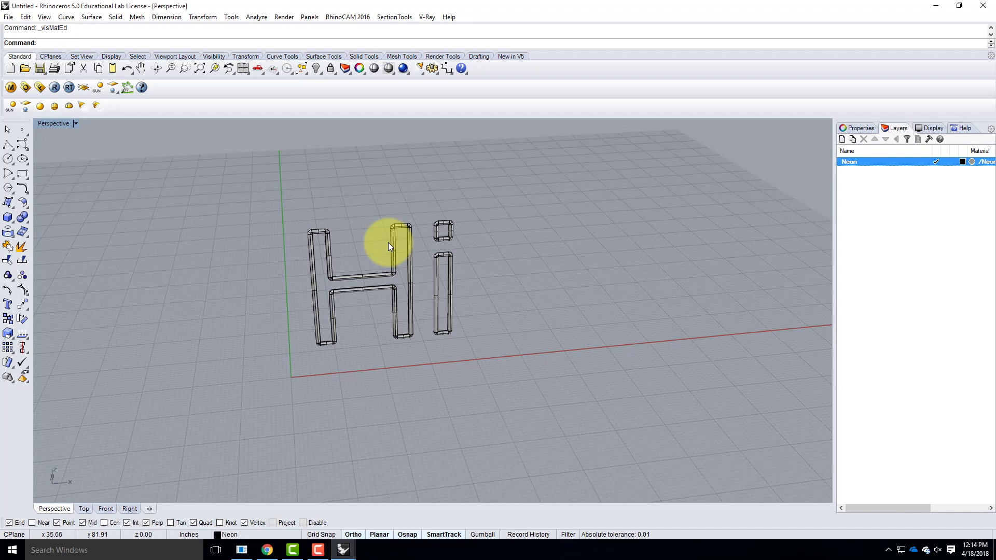
click(8, 16)
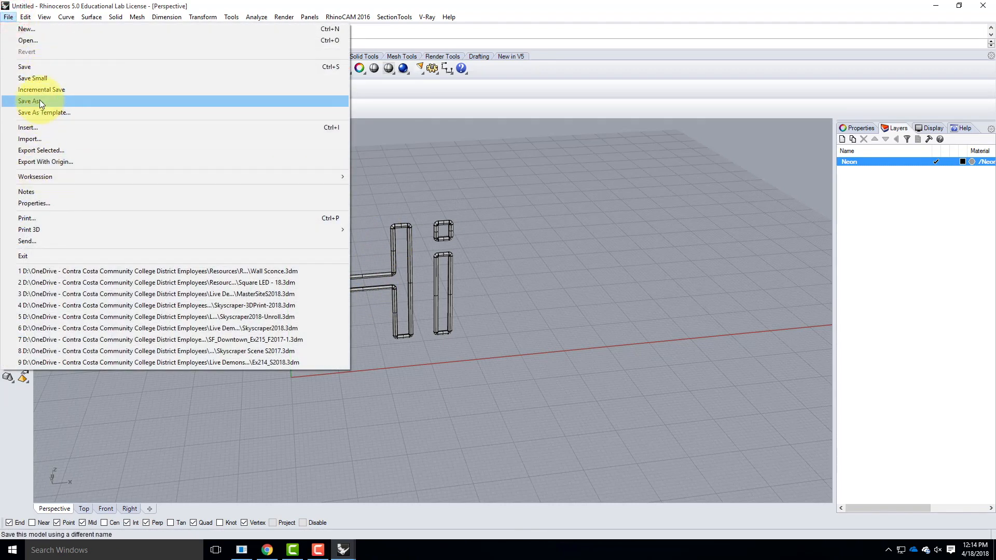
click(39, 101)
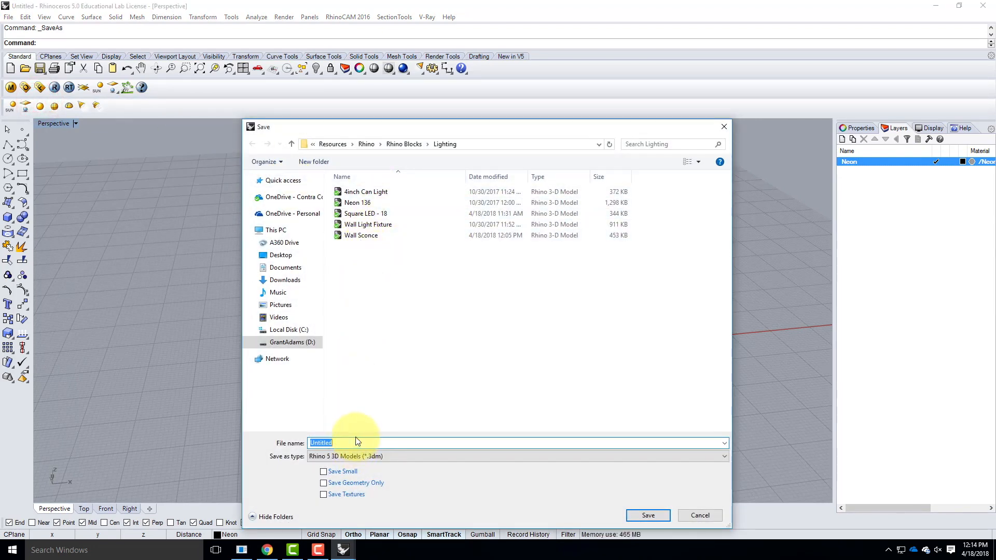
text(Neon)
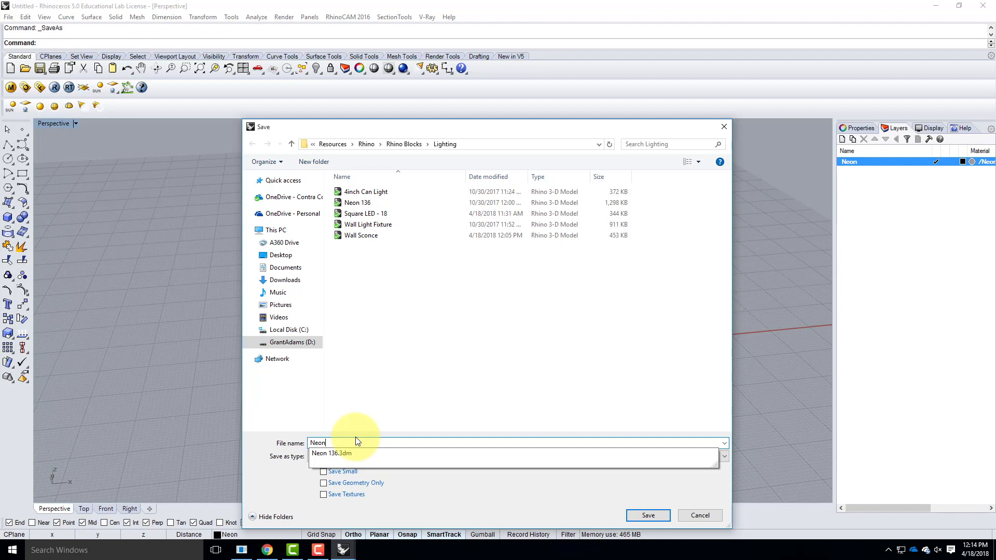
text( Sign)
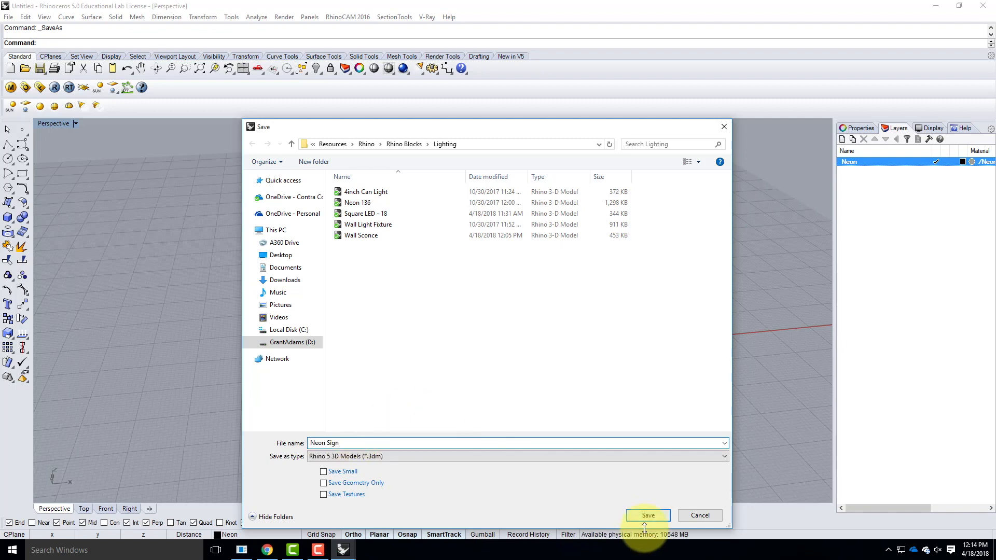
click(647, 516)
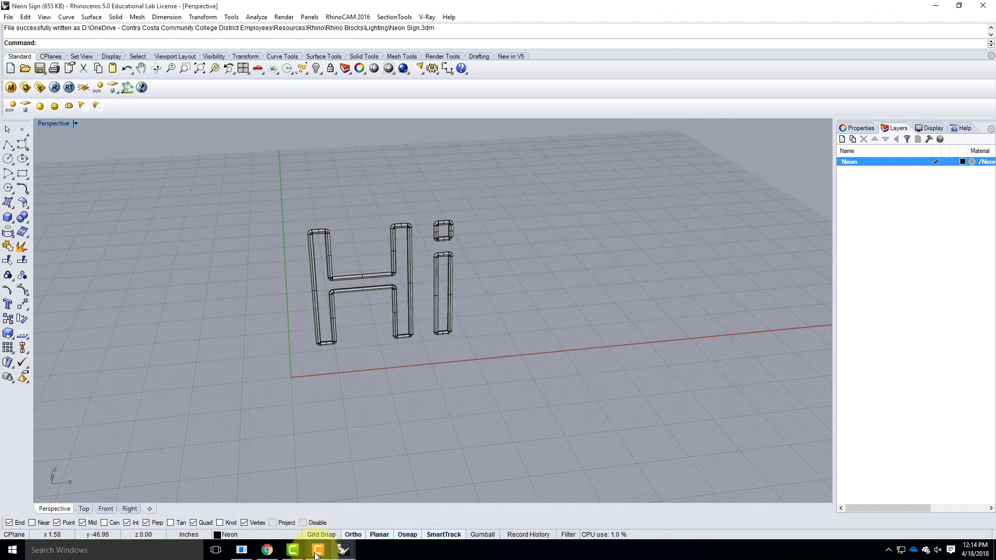
- Switch to the SampleNightScene model and bring the wall with the sconce into view
mouse_move(318, 555)
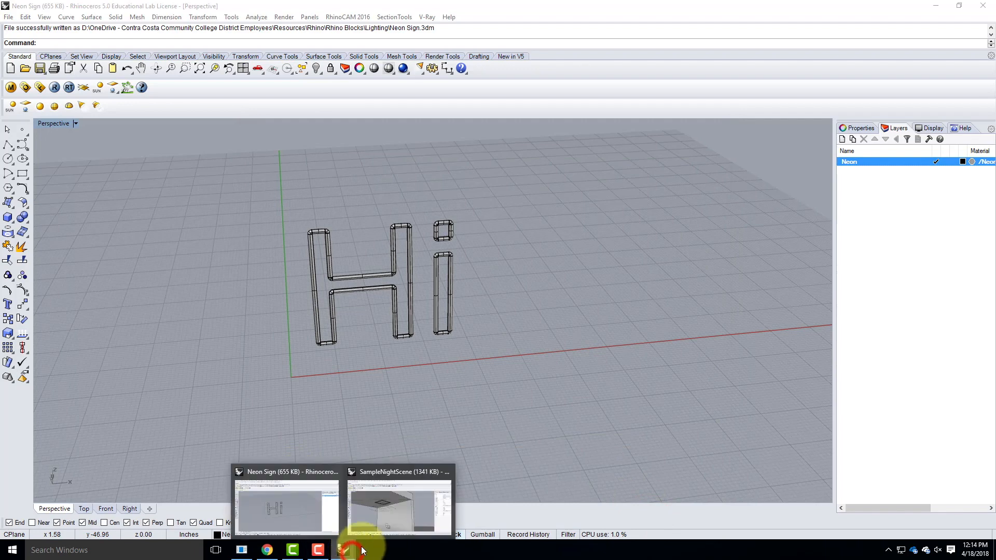
click(380, 506)
right_drag(256, 254, 287, 280)
scroll(288, 279, down, 7)
scroll(322, 340, up, 4)
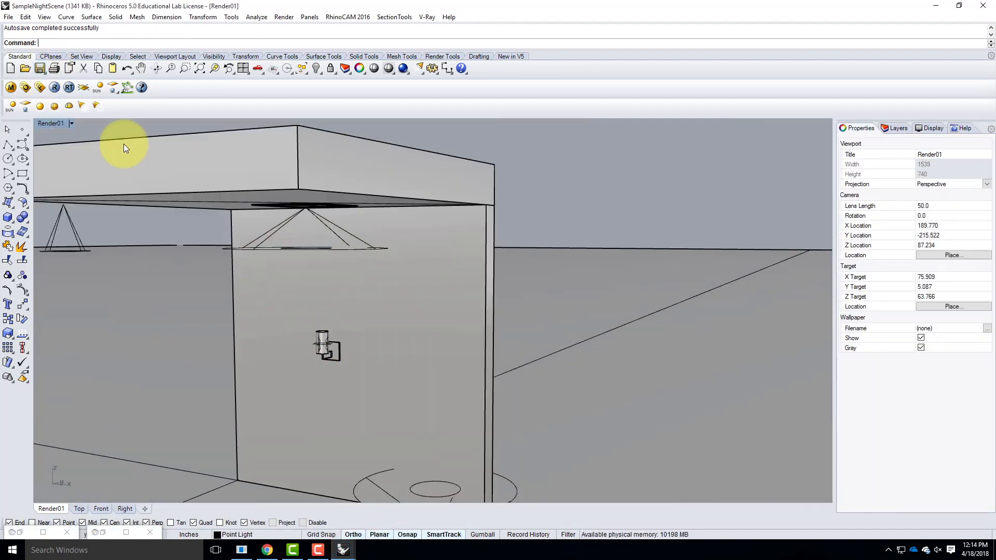
- Insert the Neon Sign file as a linked block with reference layers at the wall's lower front corner
click(25, 16)
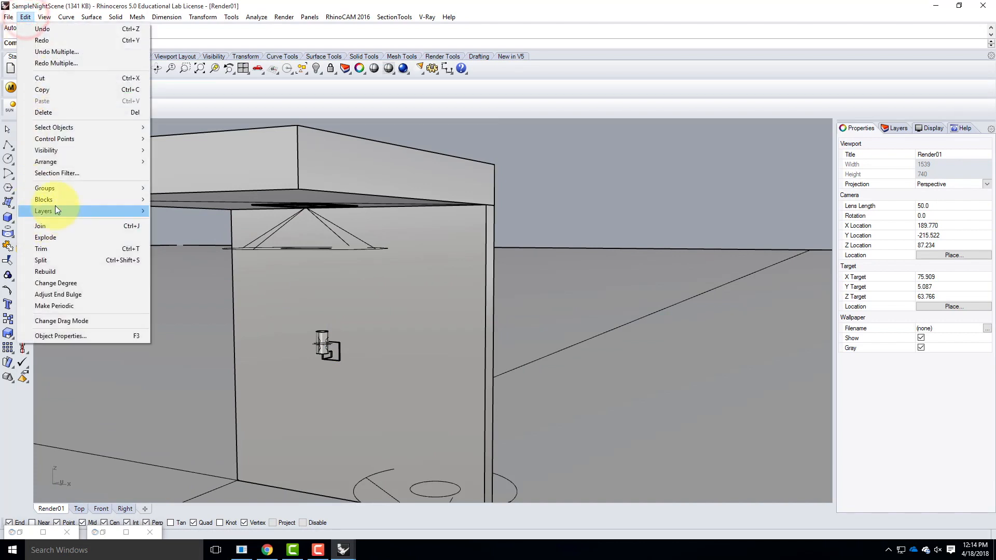
mouse_move(54, 201)
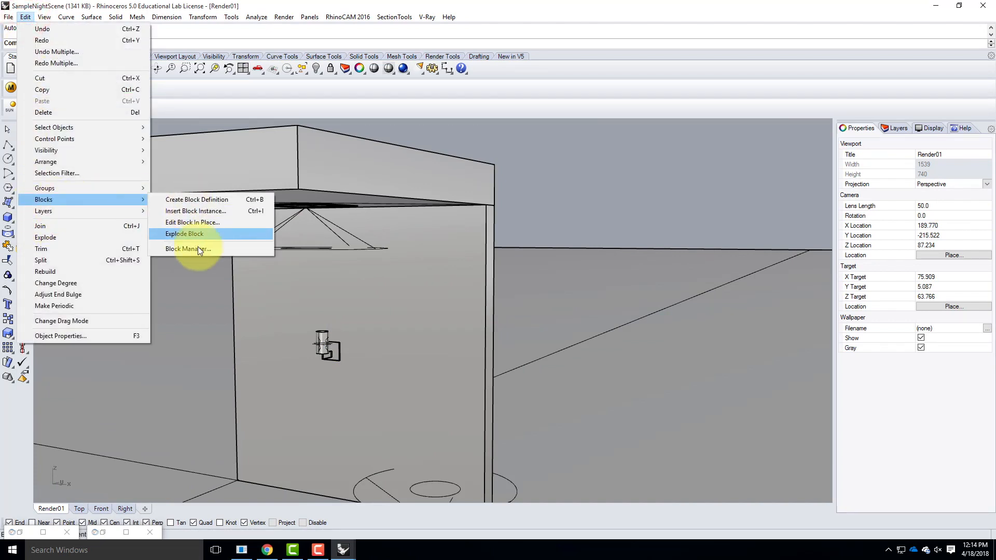
click(195, 211)
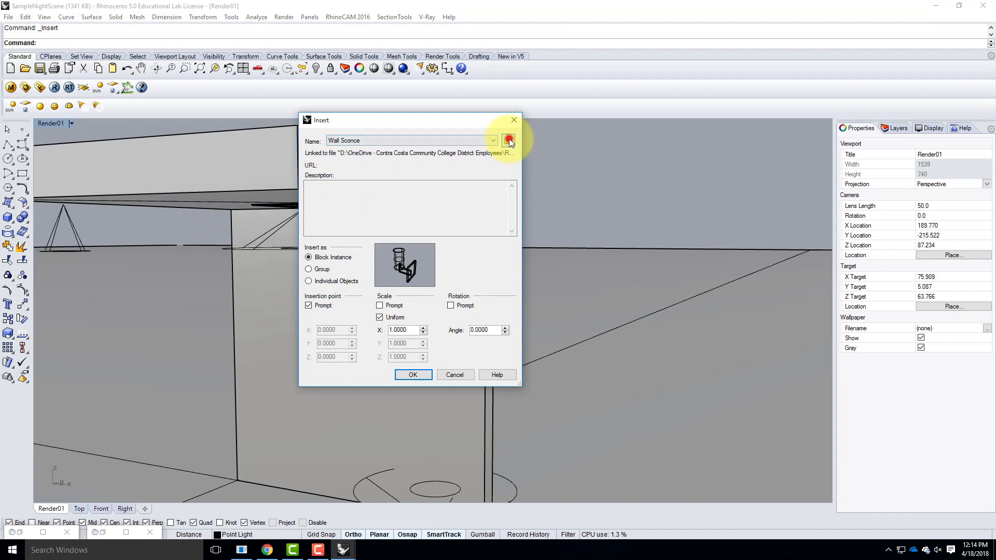
click(509, 141)
click(360, 214)
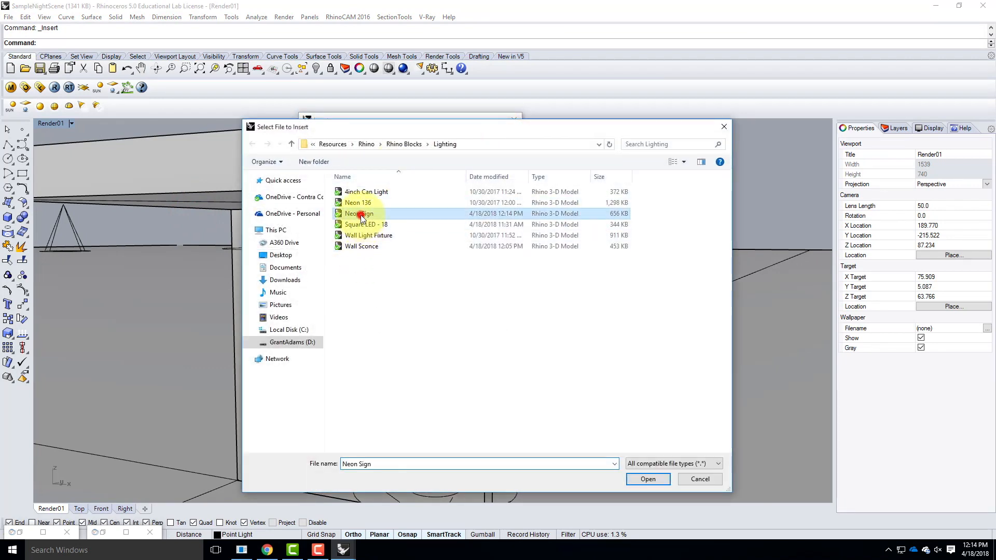
click(648, 478)
click(413, 375)
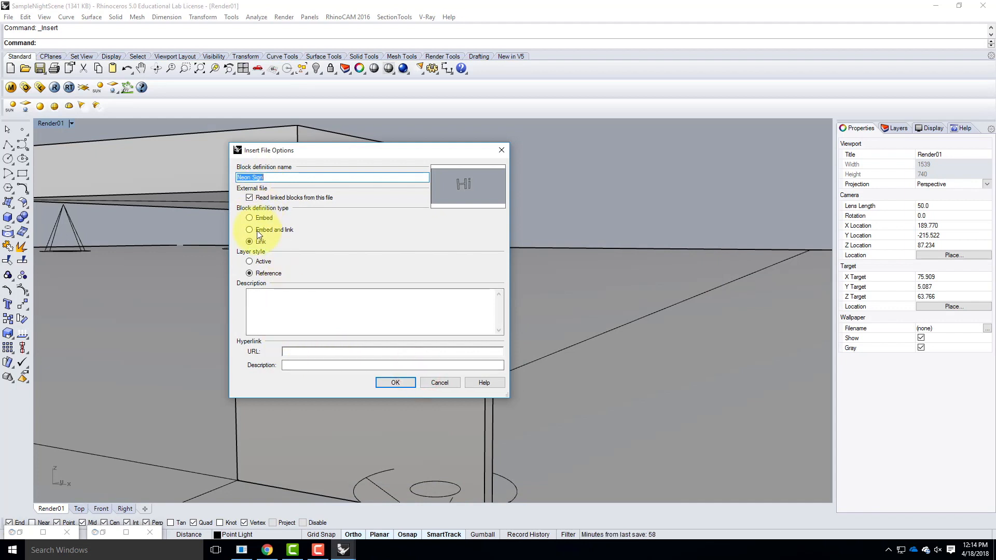
click(388, 380)
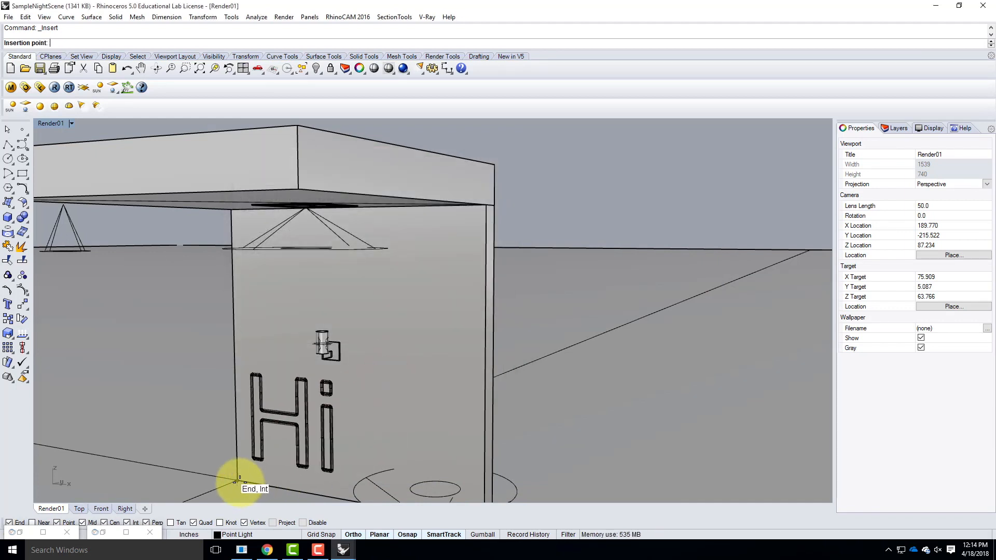
click(240, 478)
- Move the Neon Sign block about 1.17 inches outward from the wall face
right_drag(414, 420, 375, 427)
text(move)
key(Return)
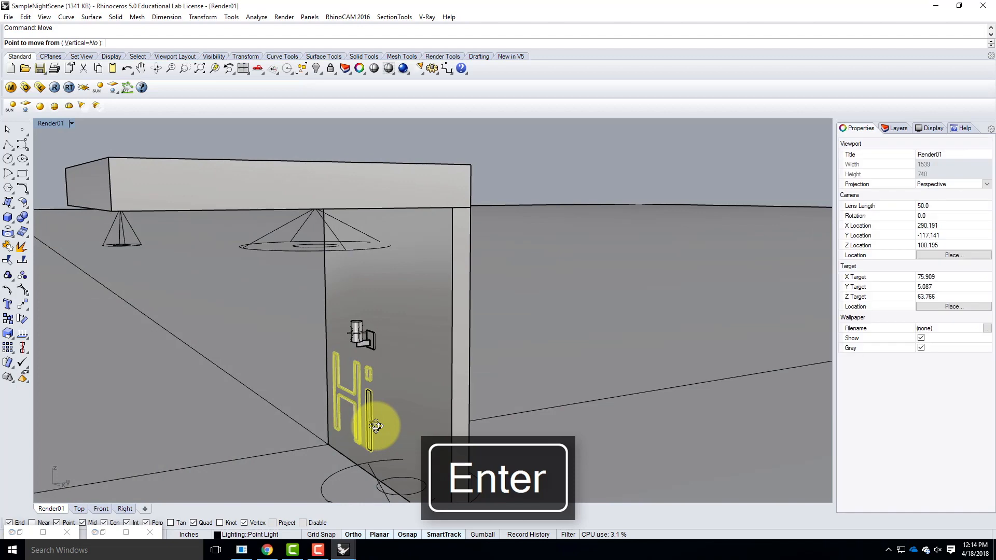
click(309, 467)
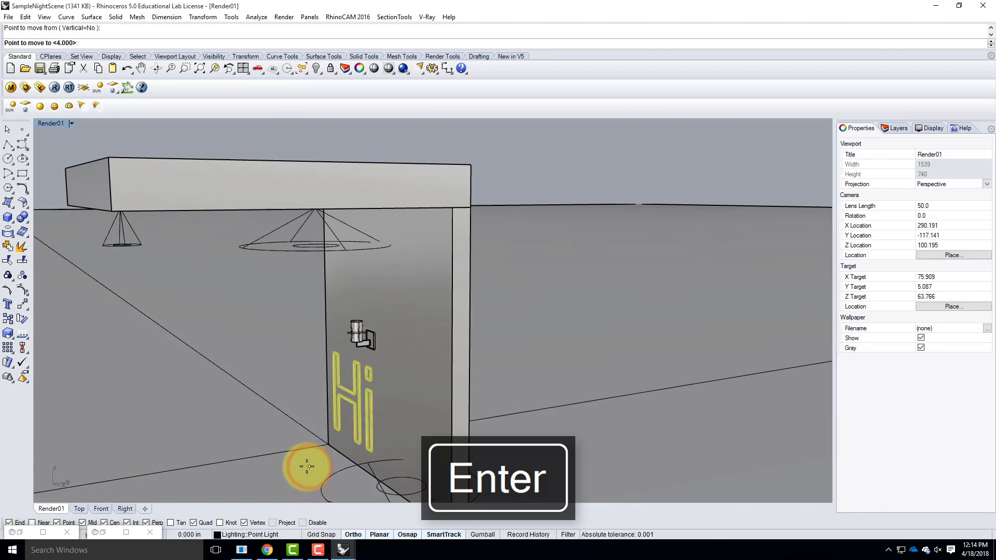
click(305, 467)
- Move the Neon Sign block about 48 inches along the wall toward its outer end, past the sconce
right_drag(241, 368, 323, 390)
scroll(332, 343, down, 5)
key(Return)
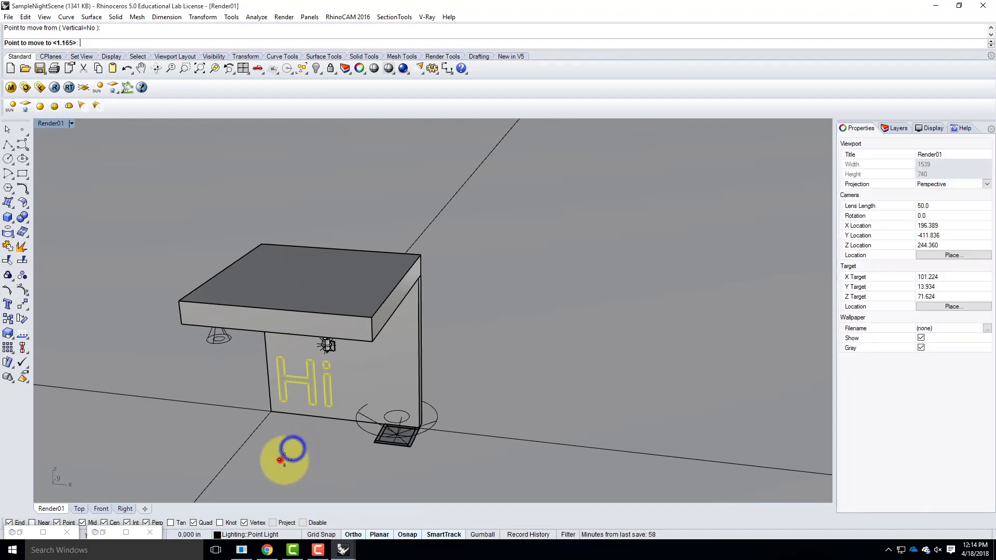
click(279, 460)
click(356, 476)
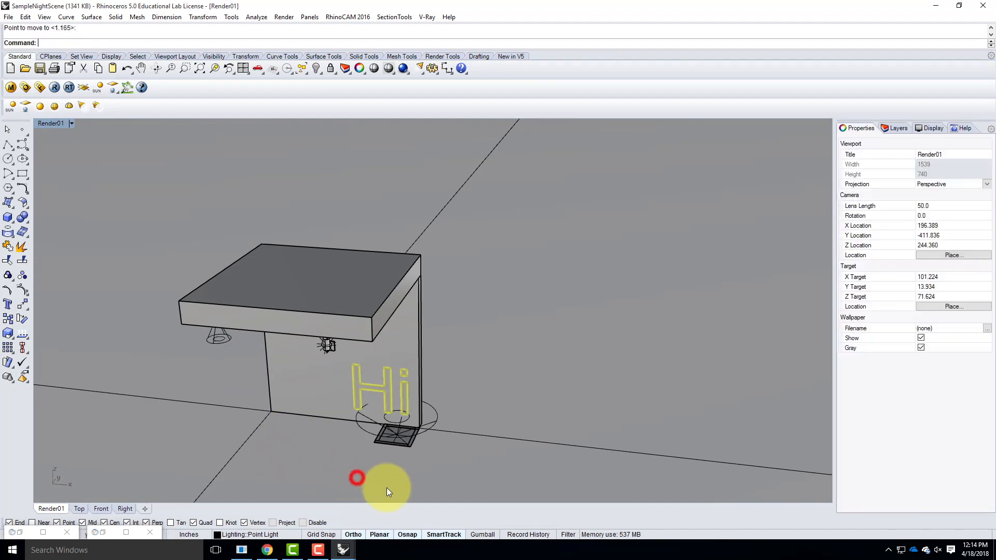
- Move the Neon Sign block vertically up the wall to about sconce height and deselect it
right_click(460, 476)
text(v)
key(Return)
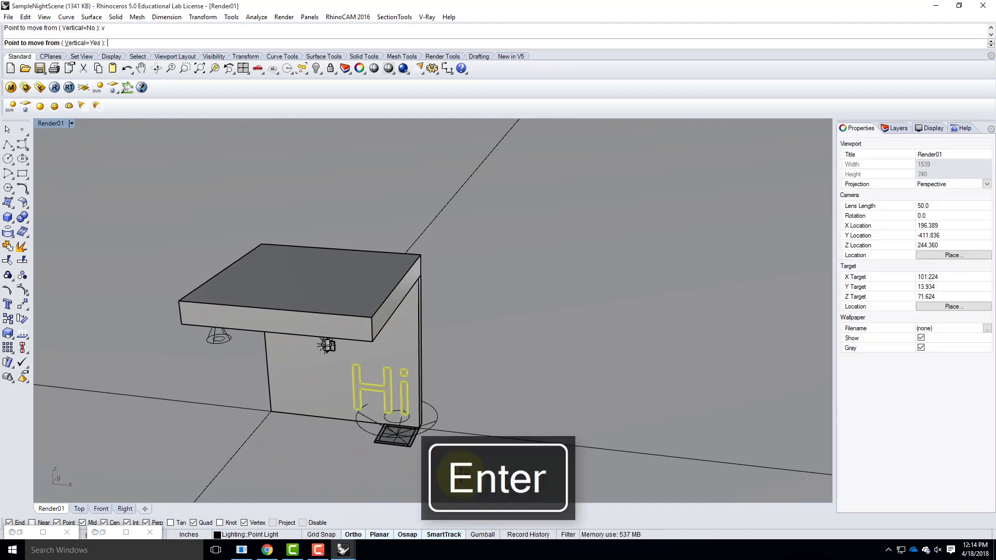
click(460, 473)
click(467, 425)
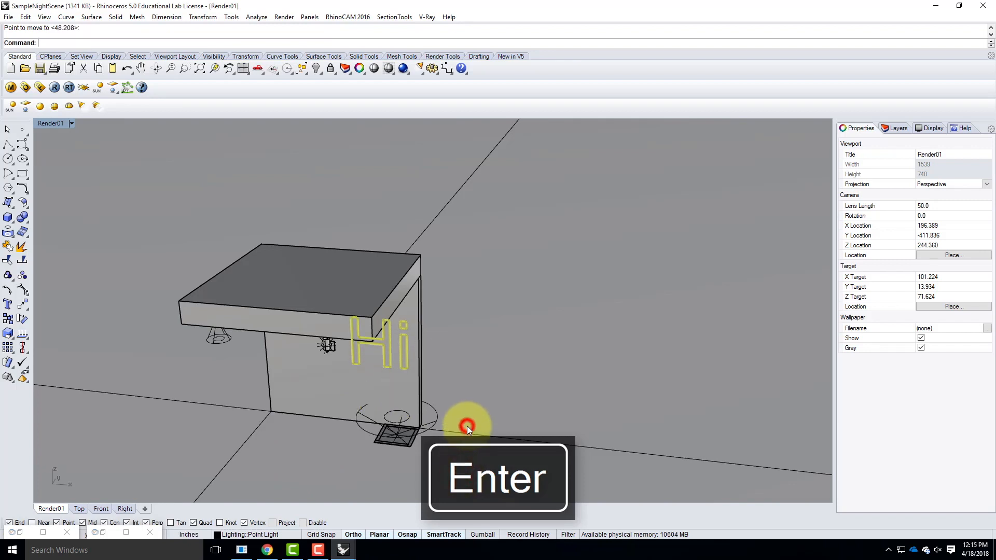
key(Escape)
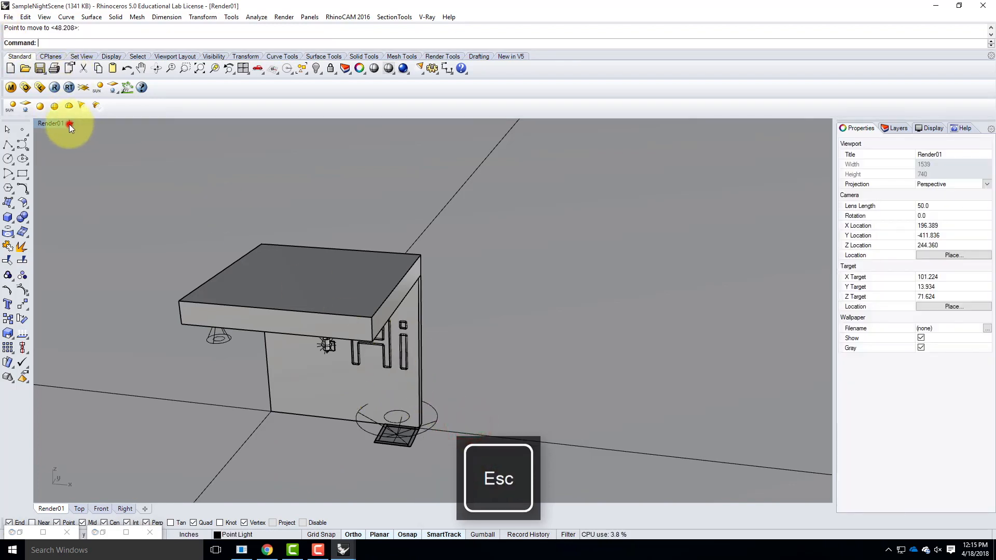
- Restore the saved Render01 view and render the scene with V-Ray
click(70, 124)
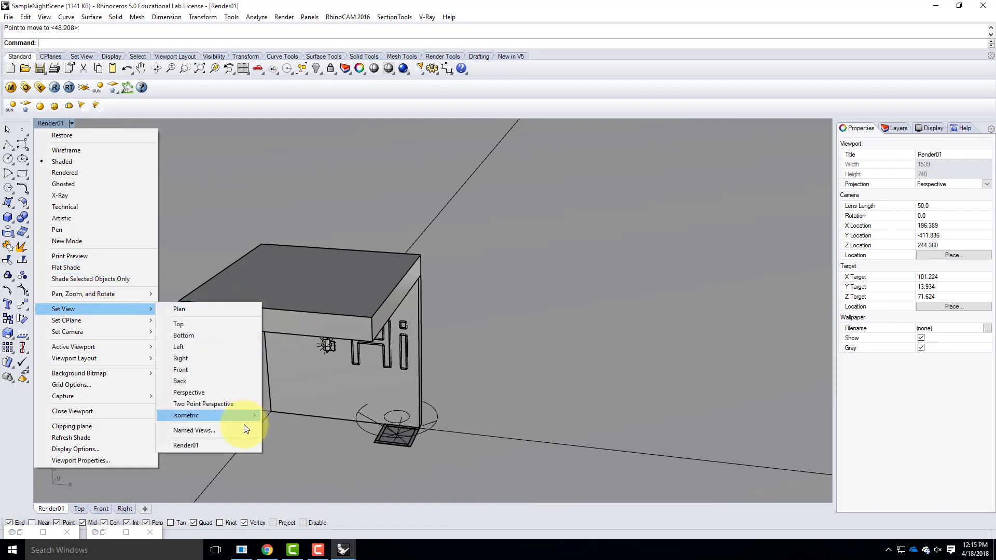
click(219, 445)
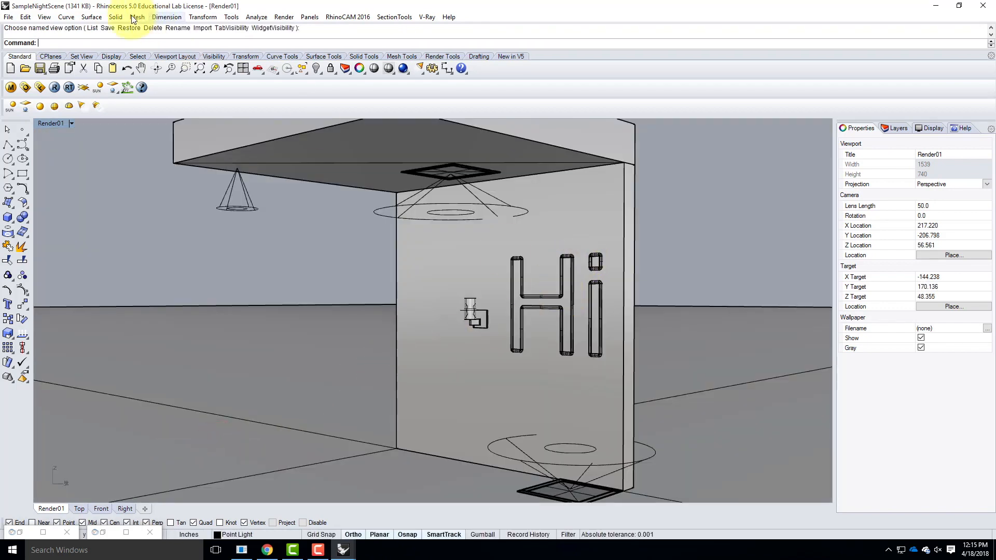
click(53, 88)
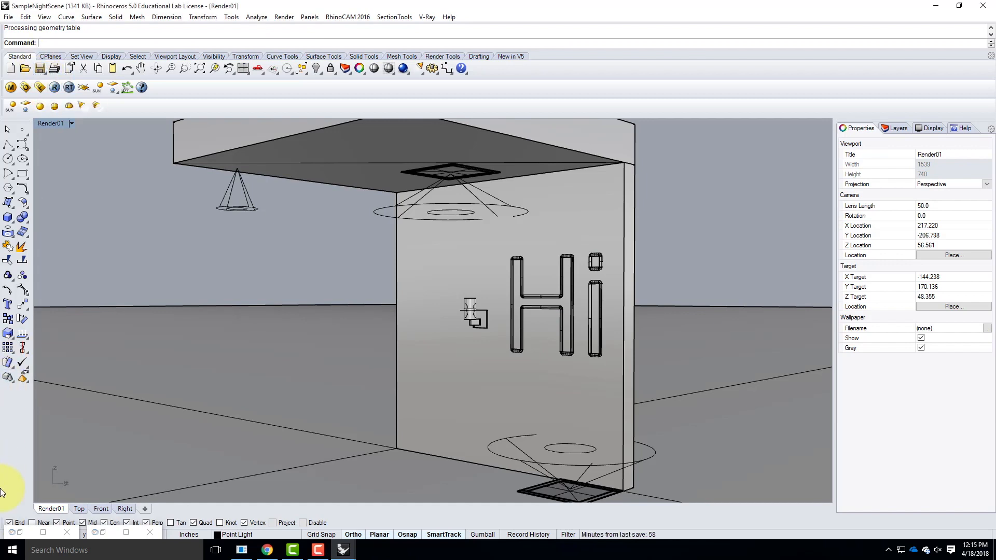
- Examine the neon sign's glow on the wall in the V-Ray frame buffer, and minimize the buffer
click(42, 544)
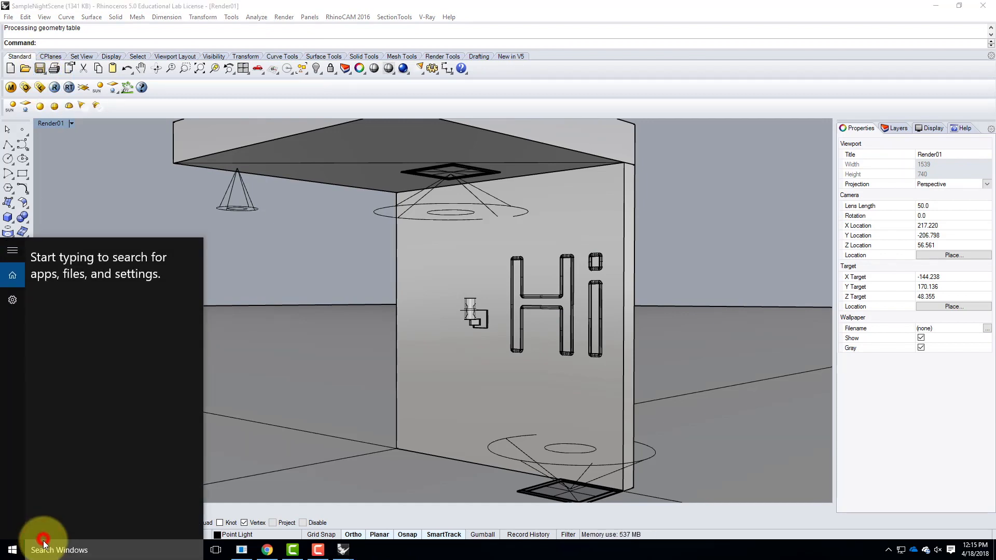
click(416, 550)
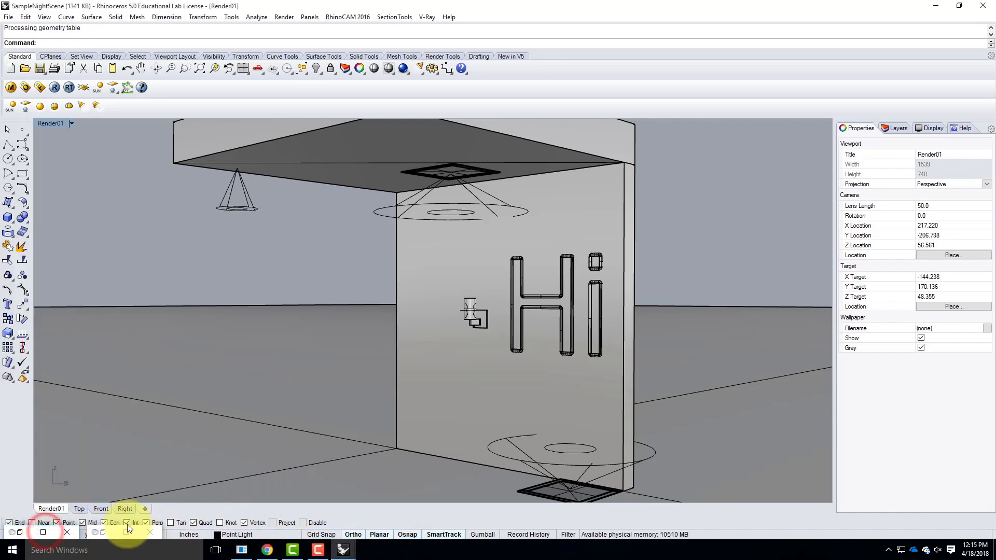
click(42, 532)
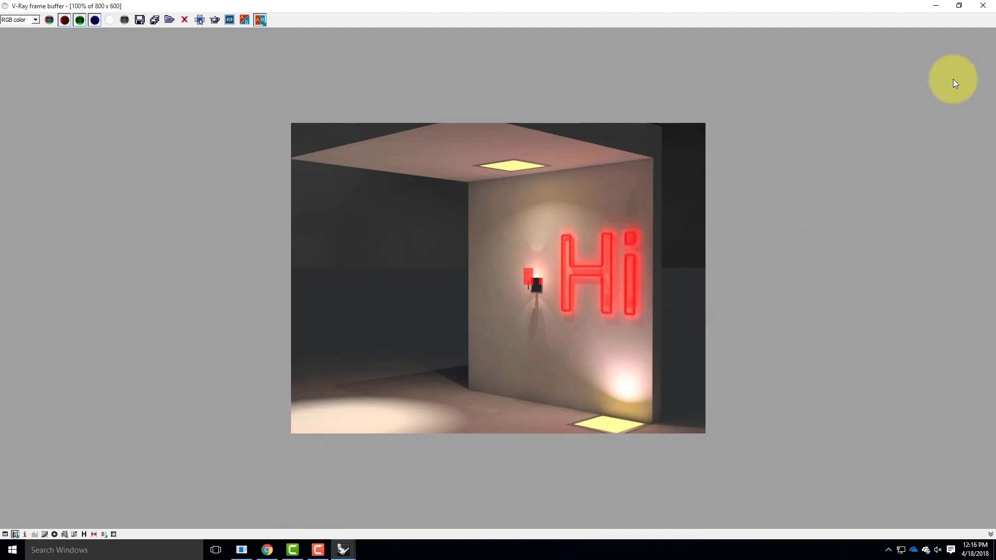
click(935, 6)
- Set the emissive intensity of the Neon V-Ray material to 300 and close the material editor
click(11, 88)
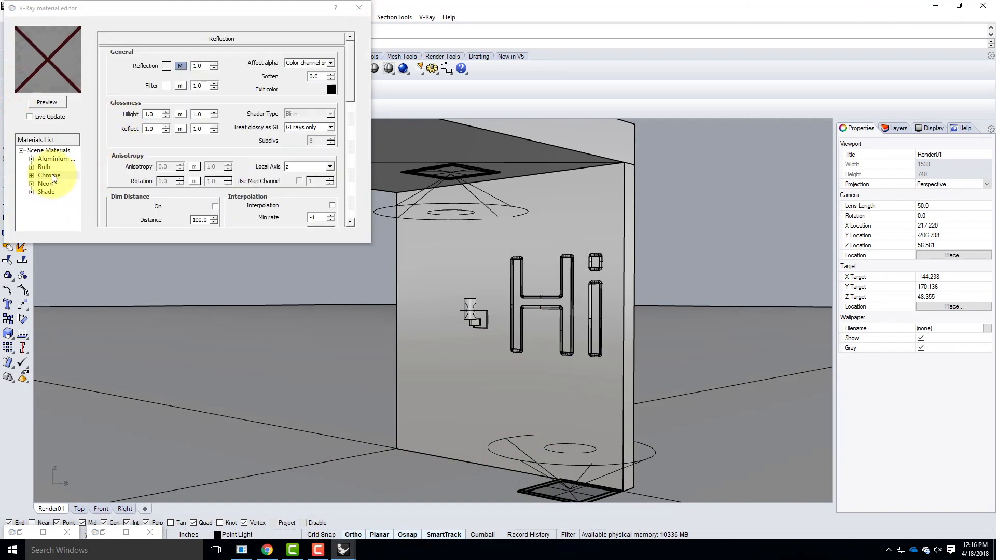
click(45, 183)
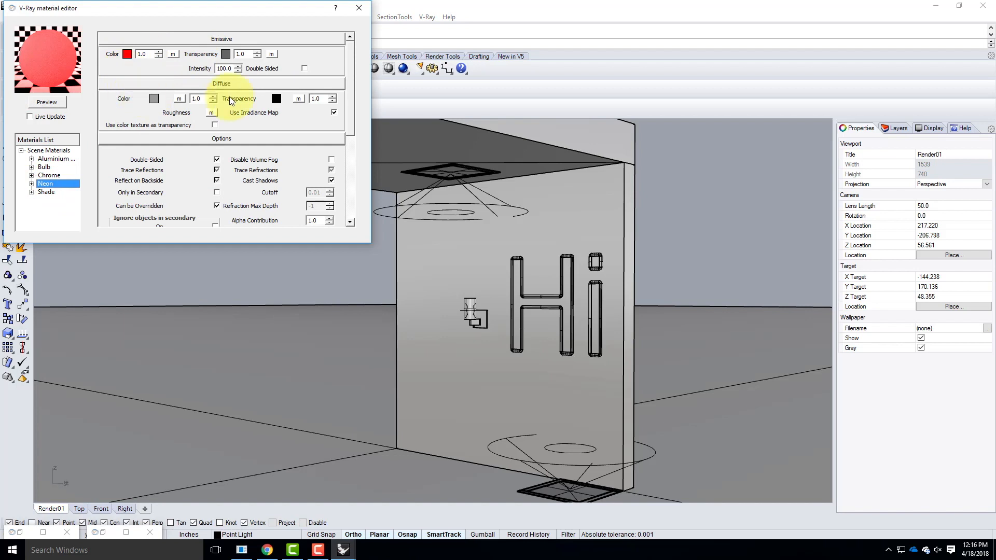
double_click(228, 69)
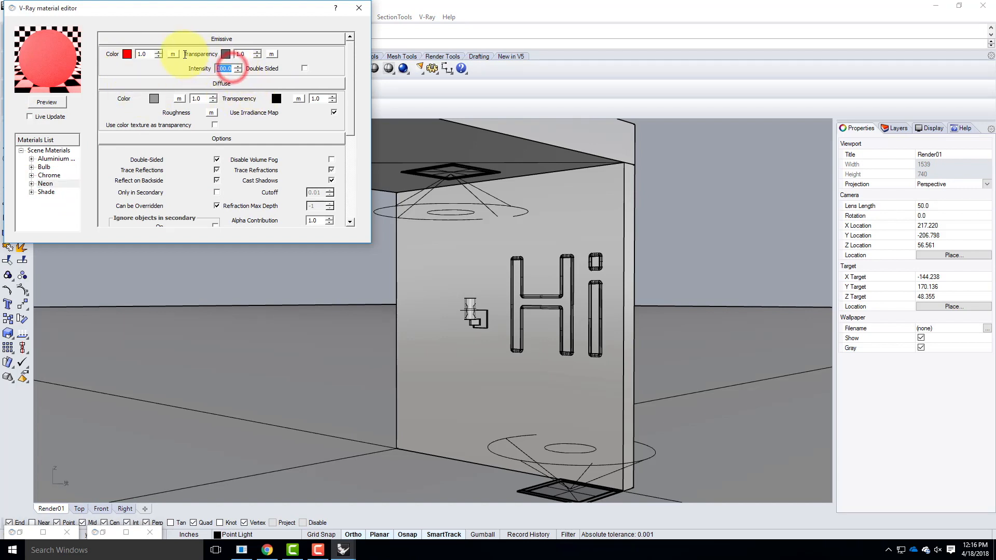
text(300)
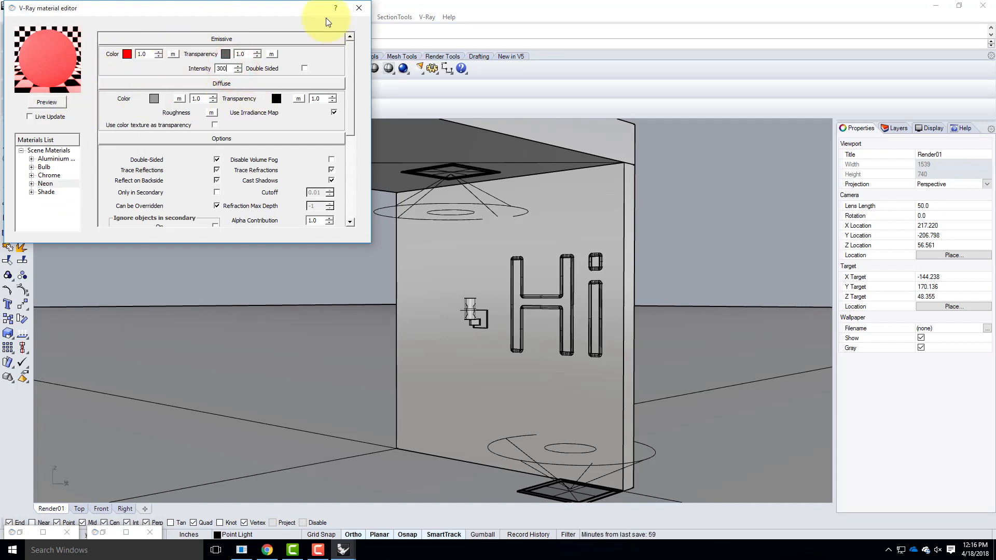
click(359, 8)
- Render the Render01 view again with V-Ray, examine the neon sign's glow, and minimize the frame buffer
click(54, 87)
click(38, 534)
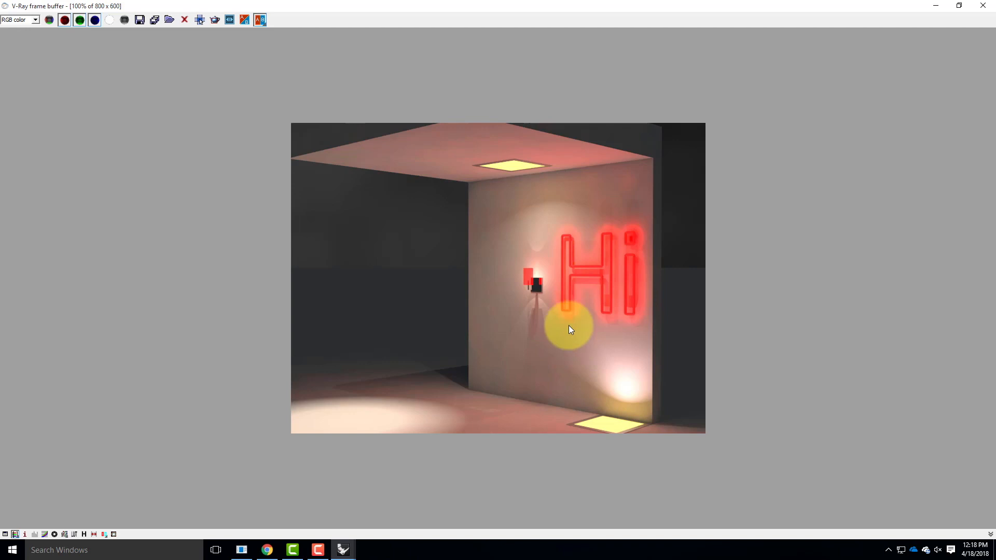
click(928, 9)
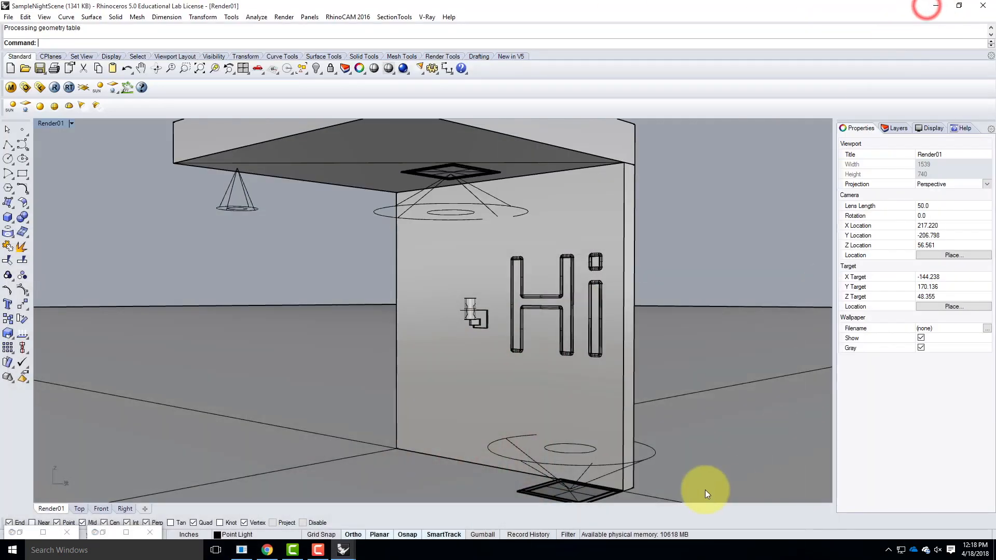
- Switch to the Rhino window containing the Neon Sign model
click(342, 551)
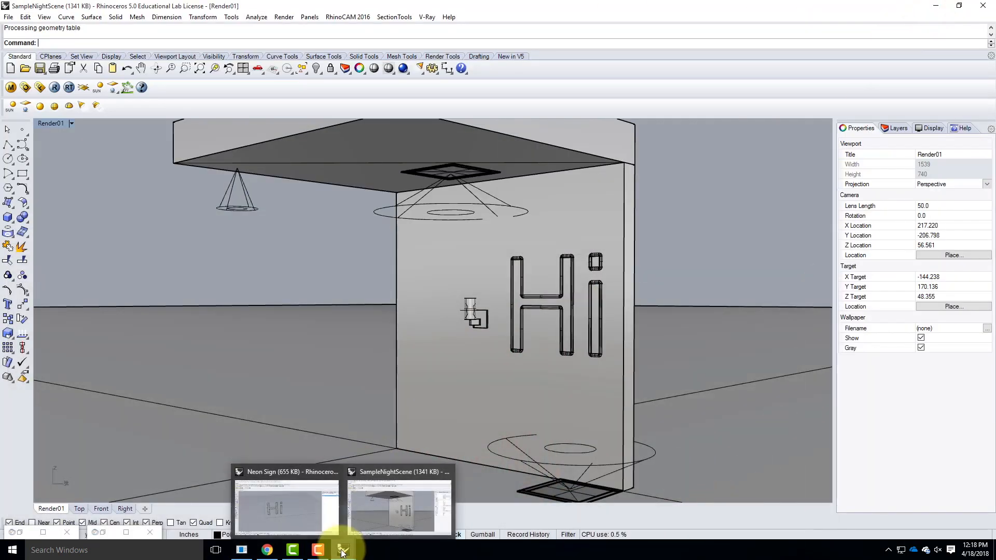
click(285, 492)
click(975, 500)
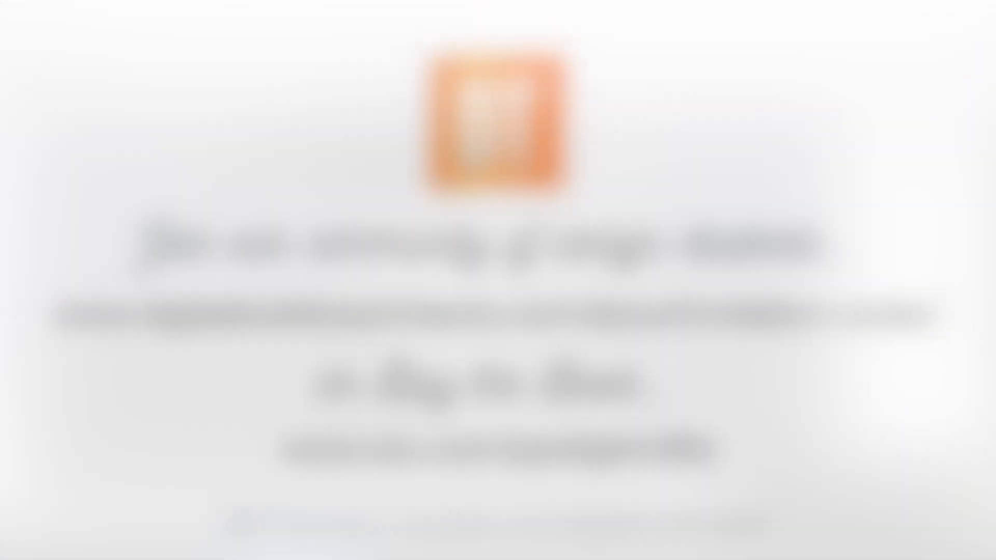